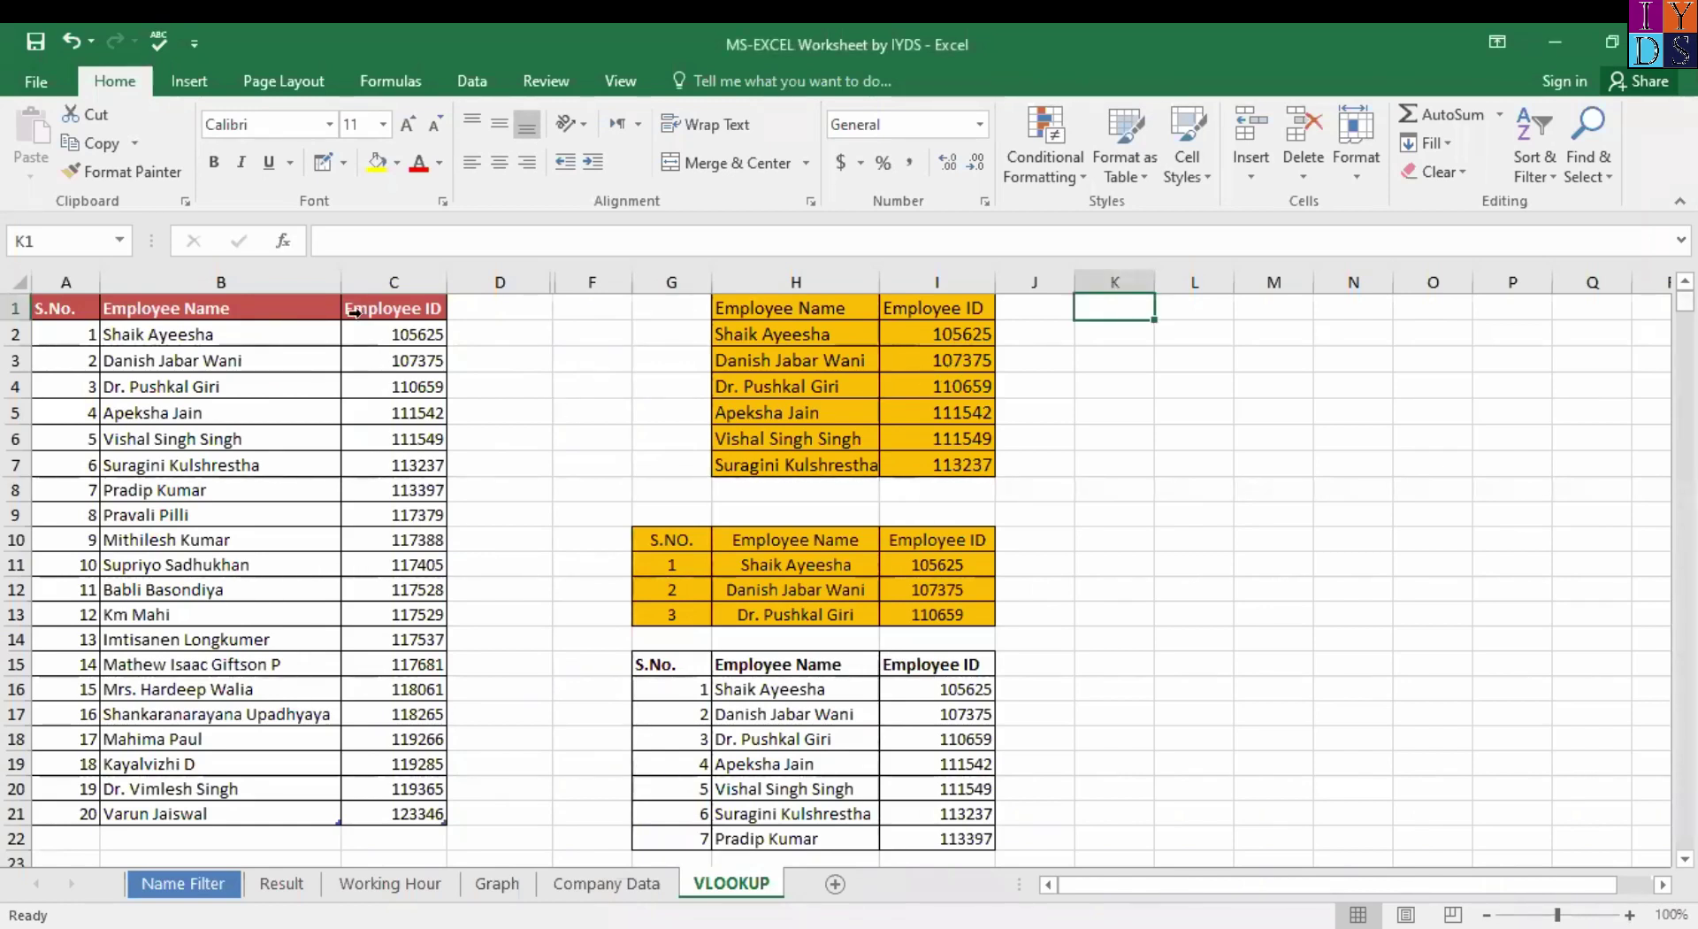
# Review the employee table's S.No., Employee Name and Employee ID headers and first ID 105625.
pyautogui.click(287, 306)
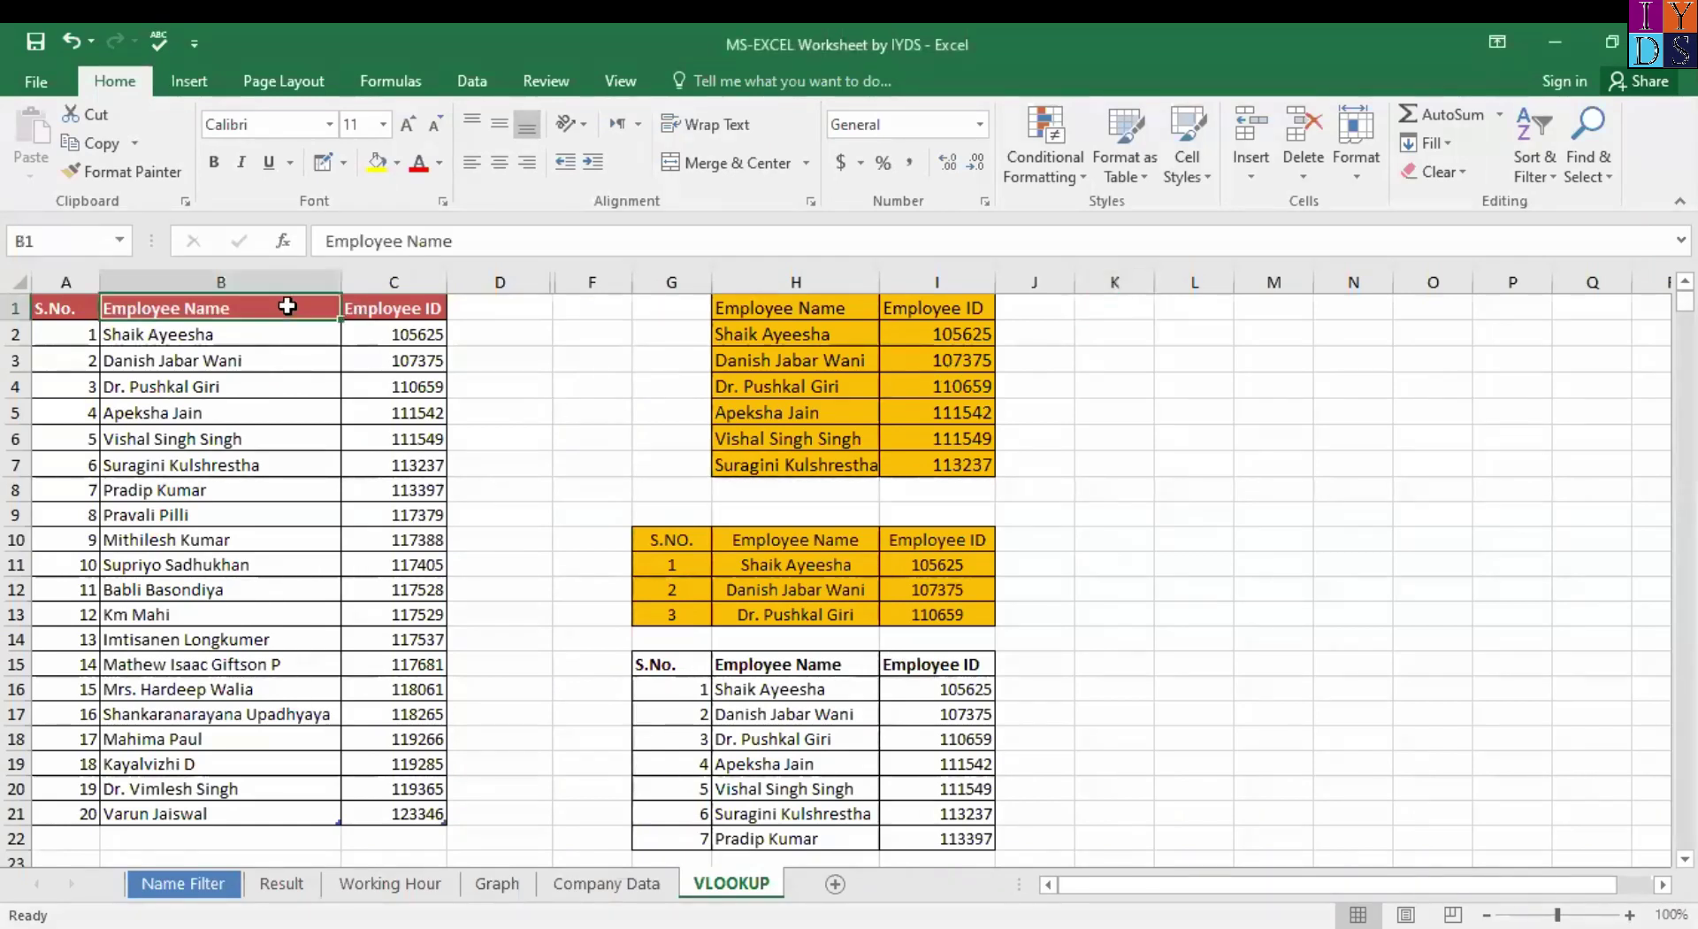
pyautogui.click(75, 303)
pyautogui.click(380, 312)
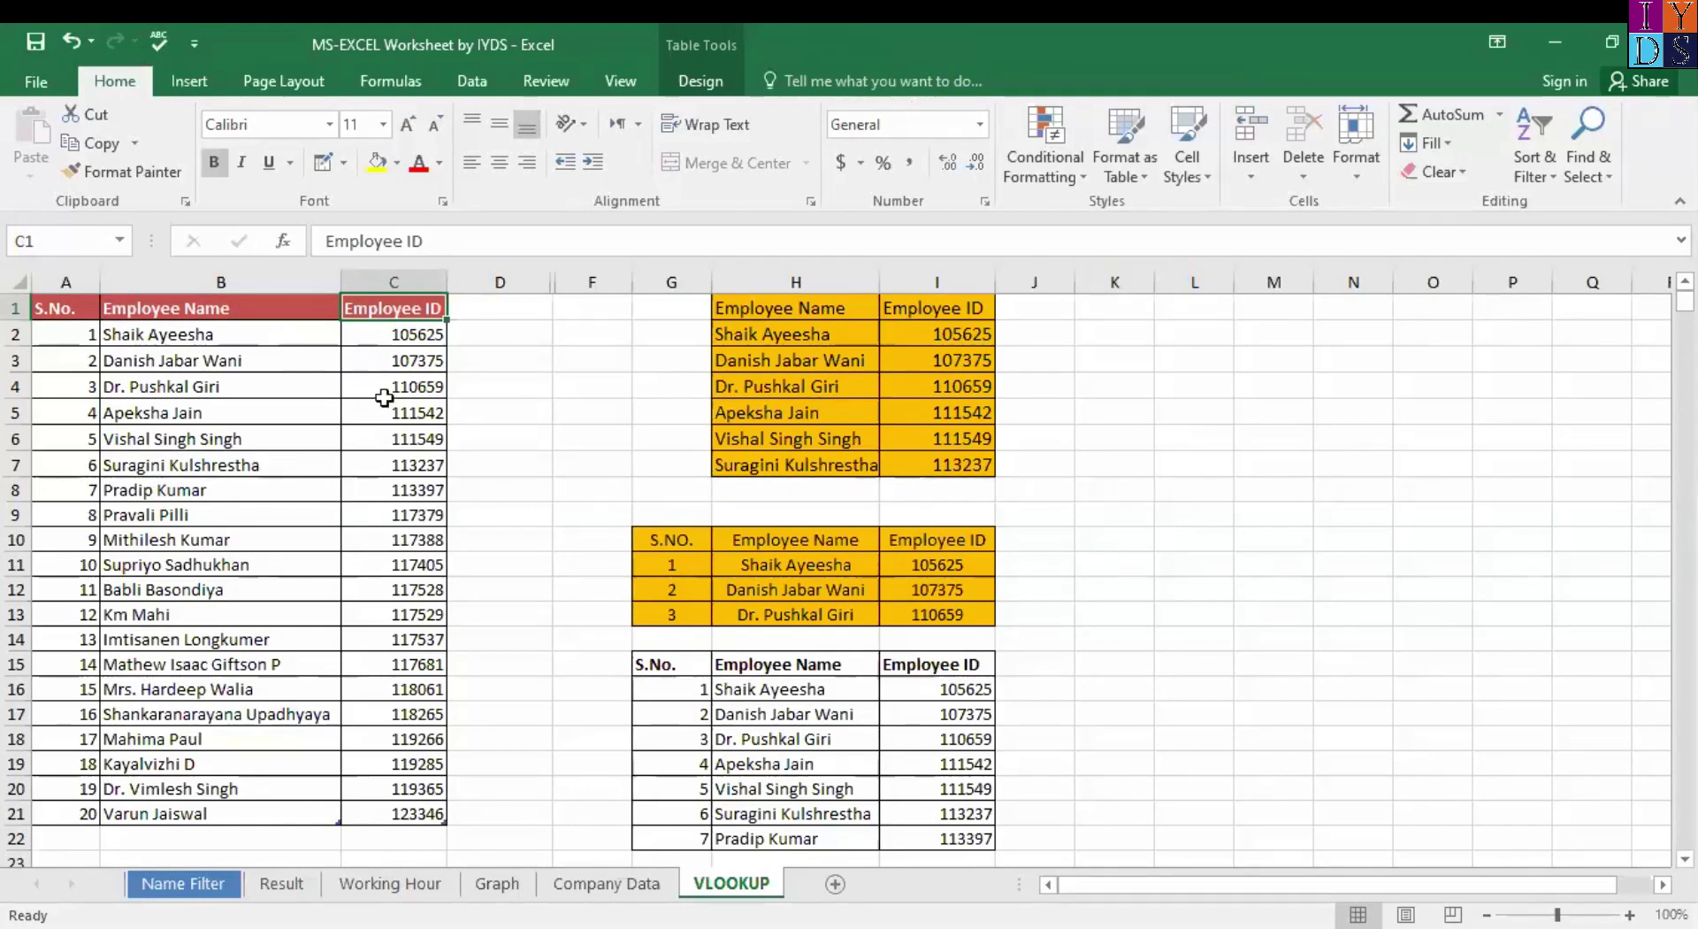
pyautogui.click(285, 333)
pyautogui.click(228, 308)
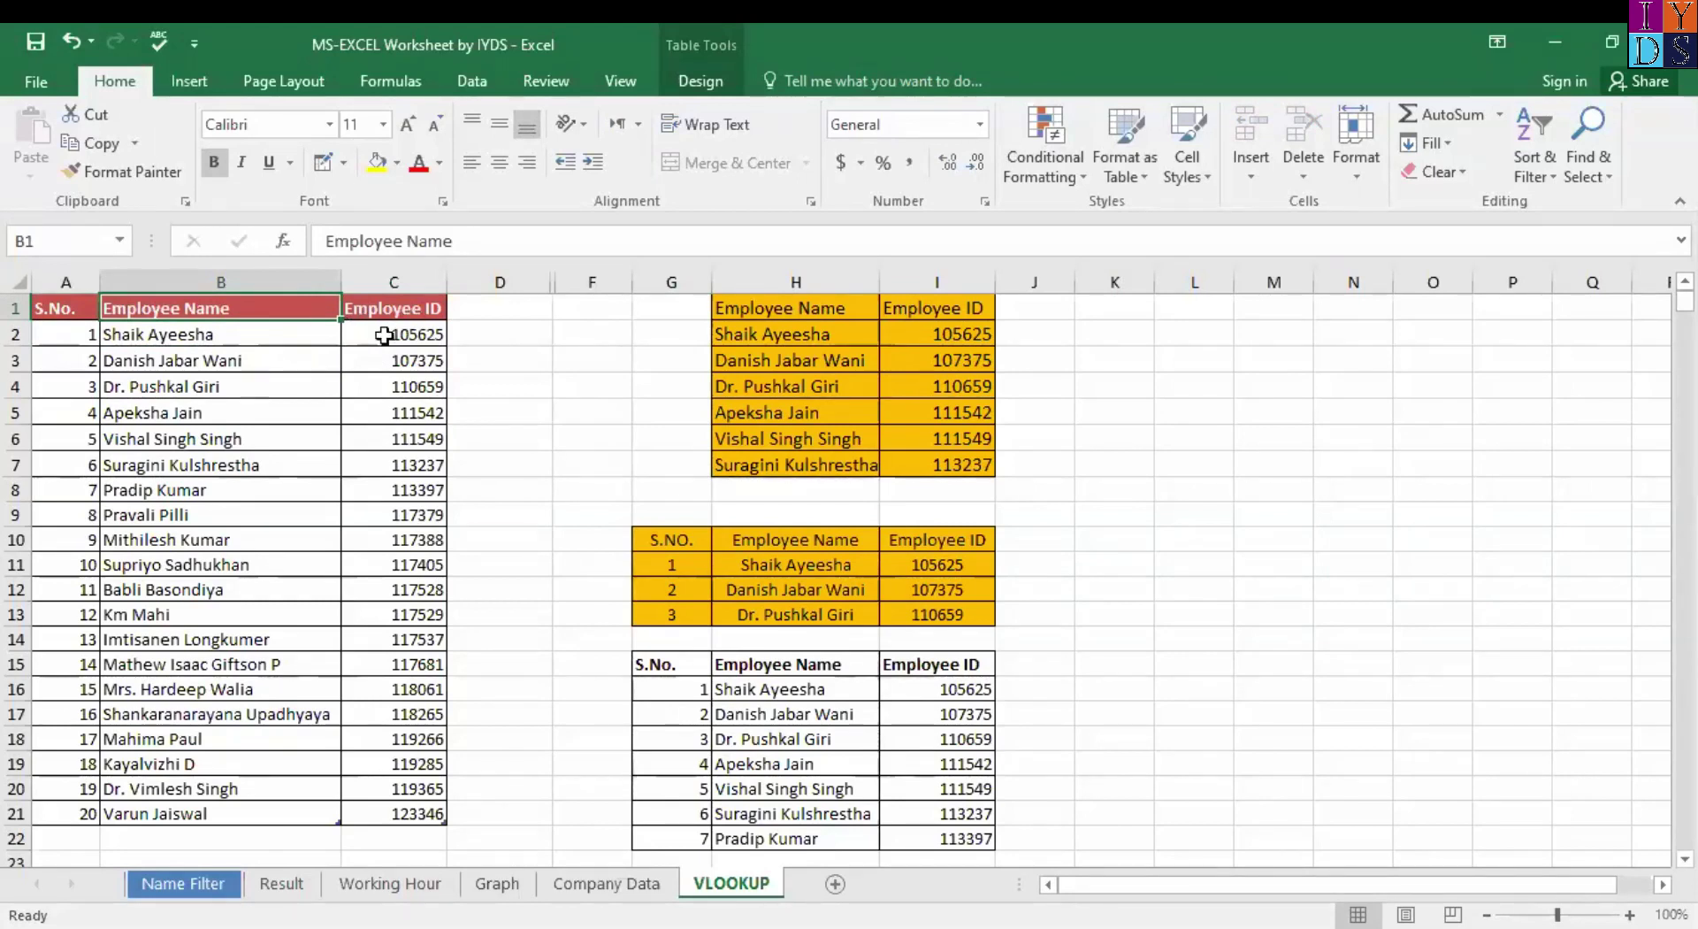
pyautogui.click(384, 335)
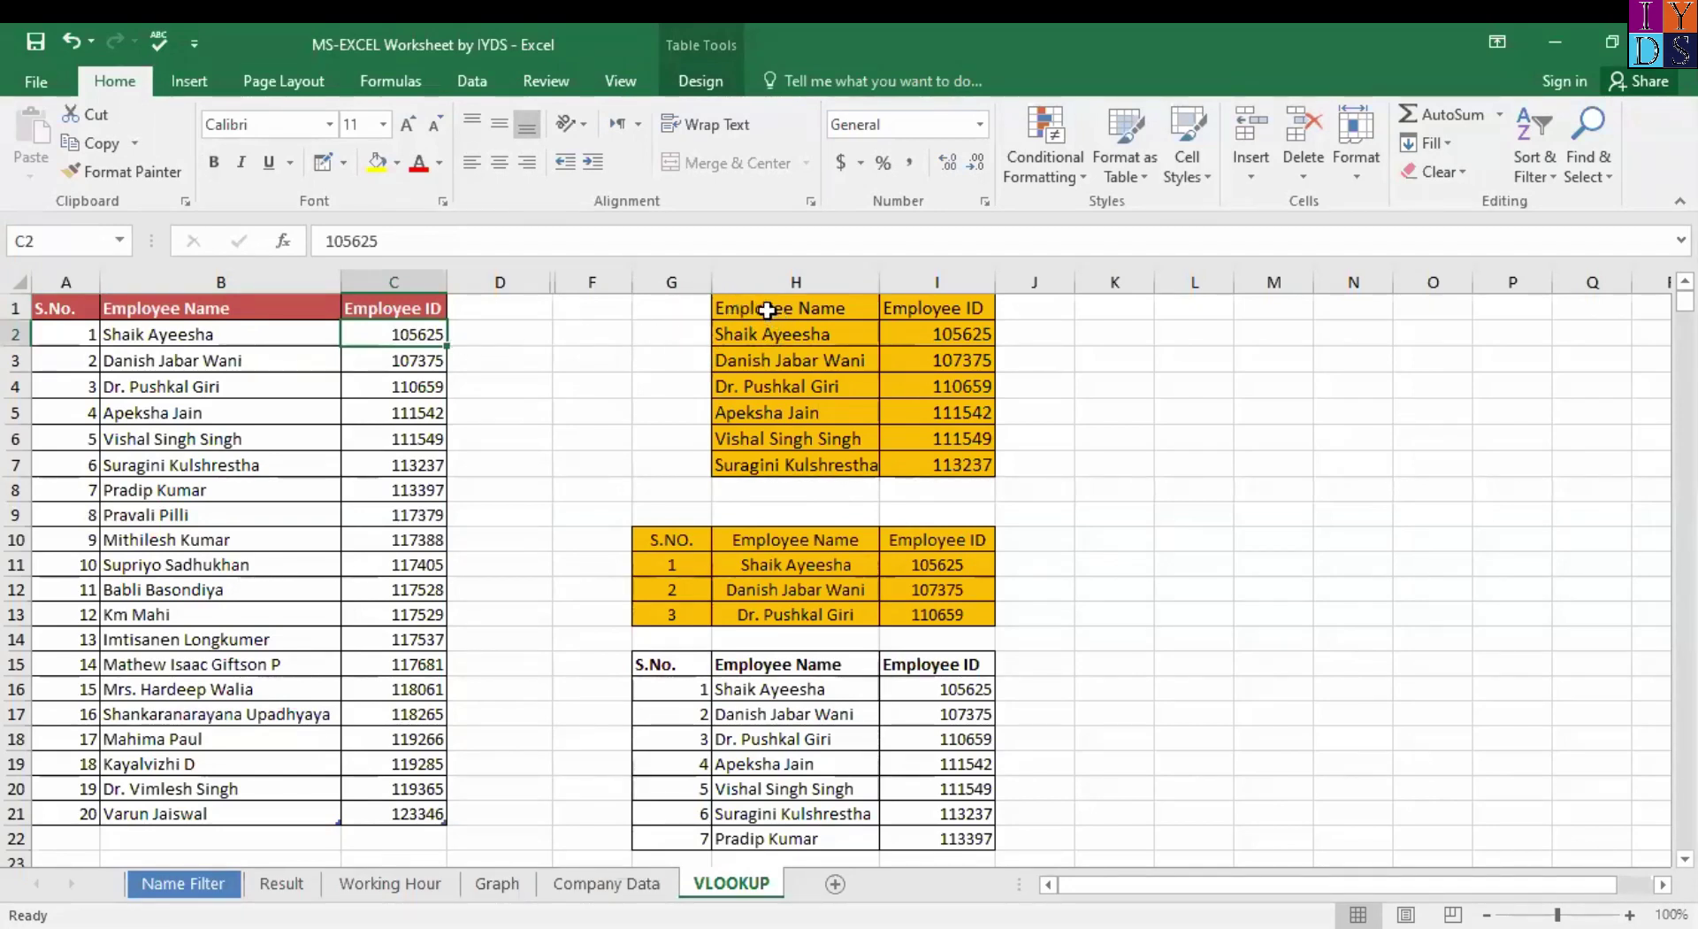
pyautogui.click(772, 311)
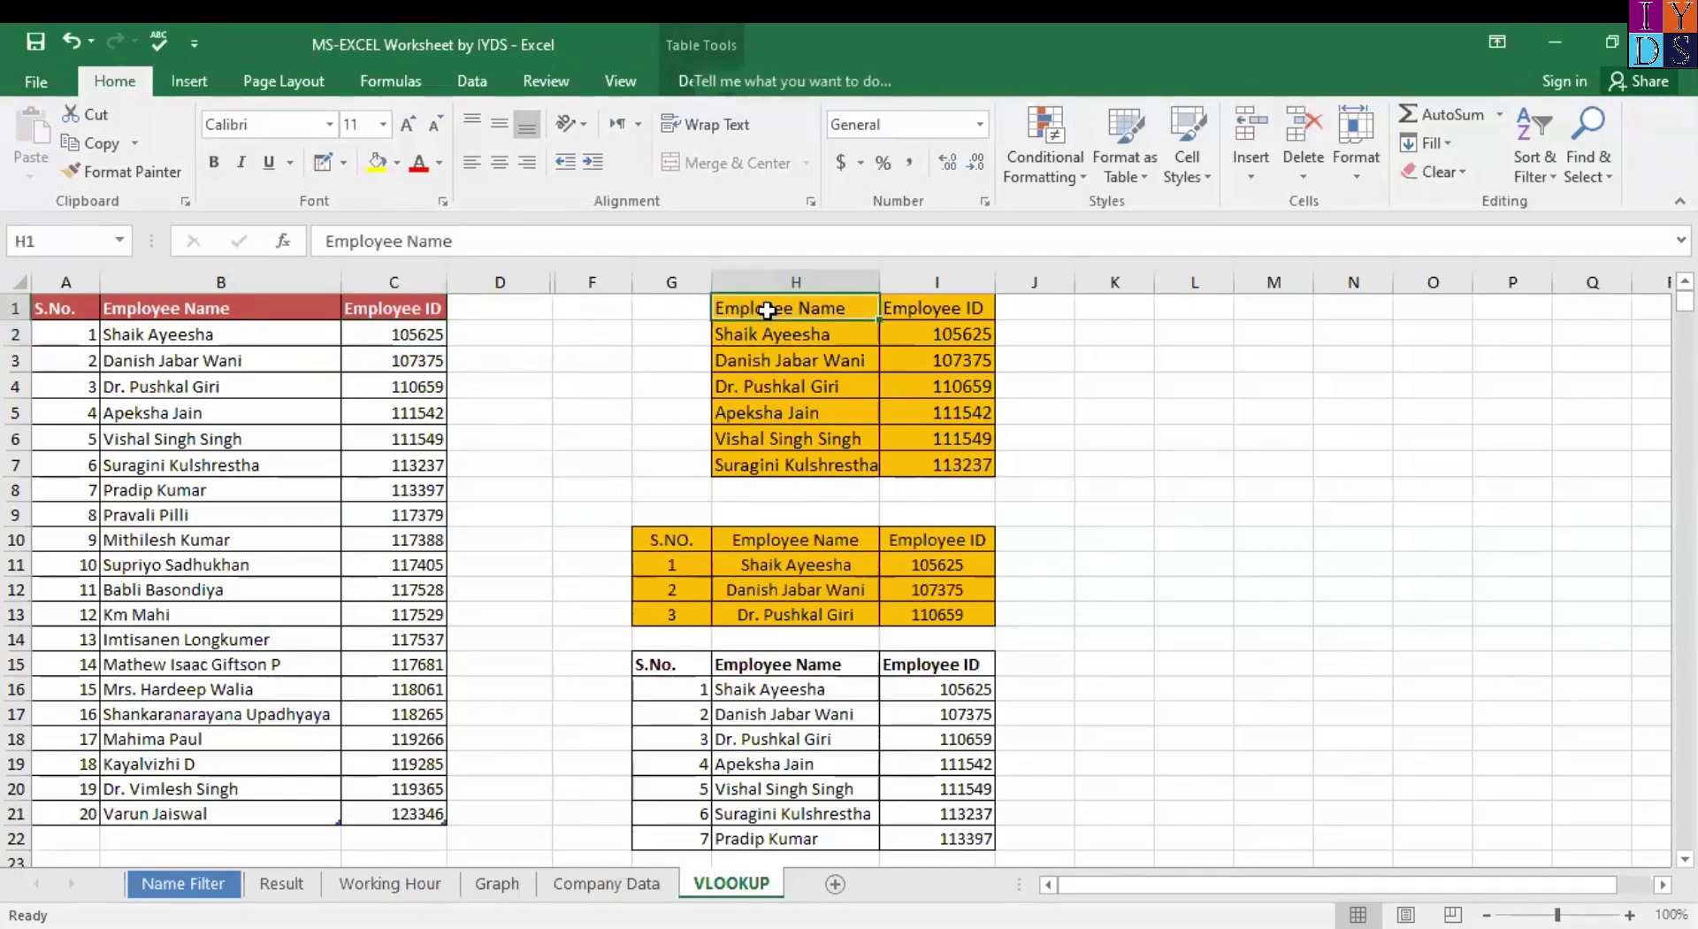
pyautogui.click(947, 334)
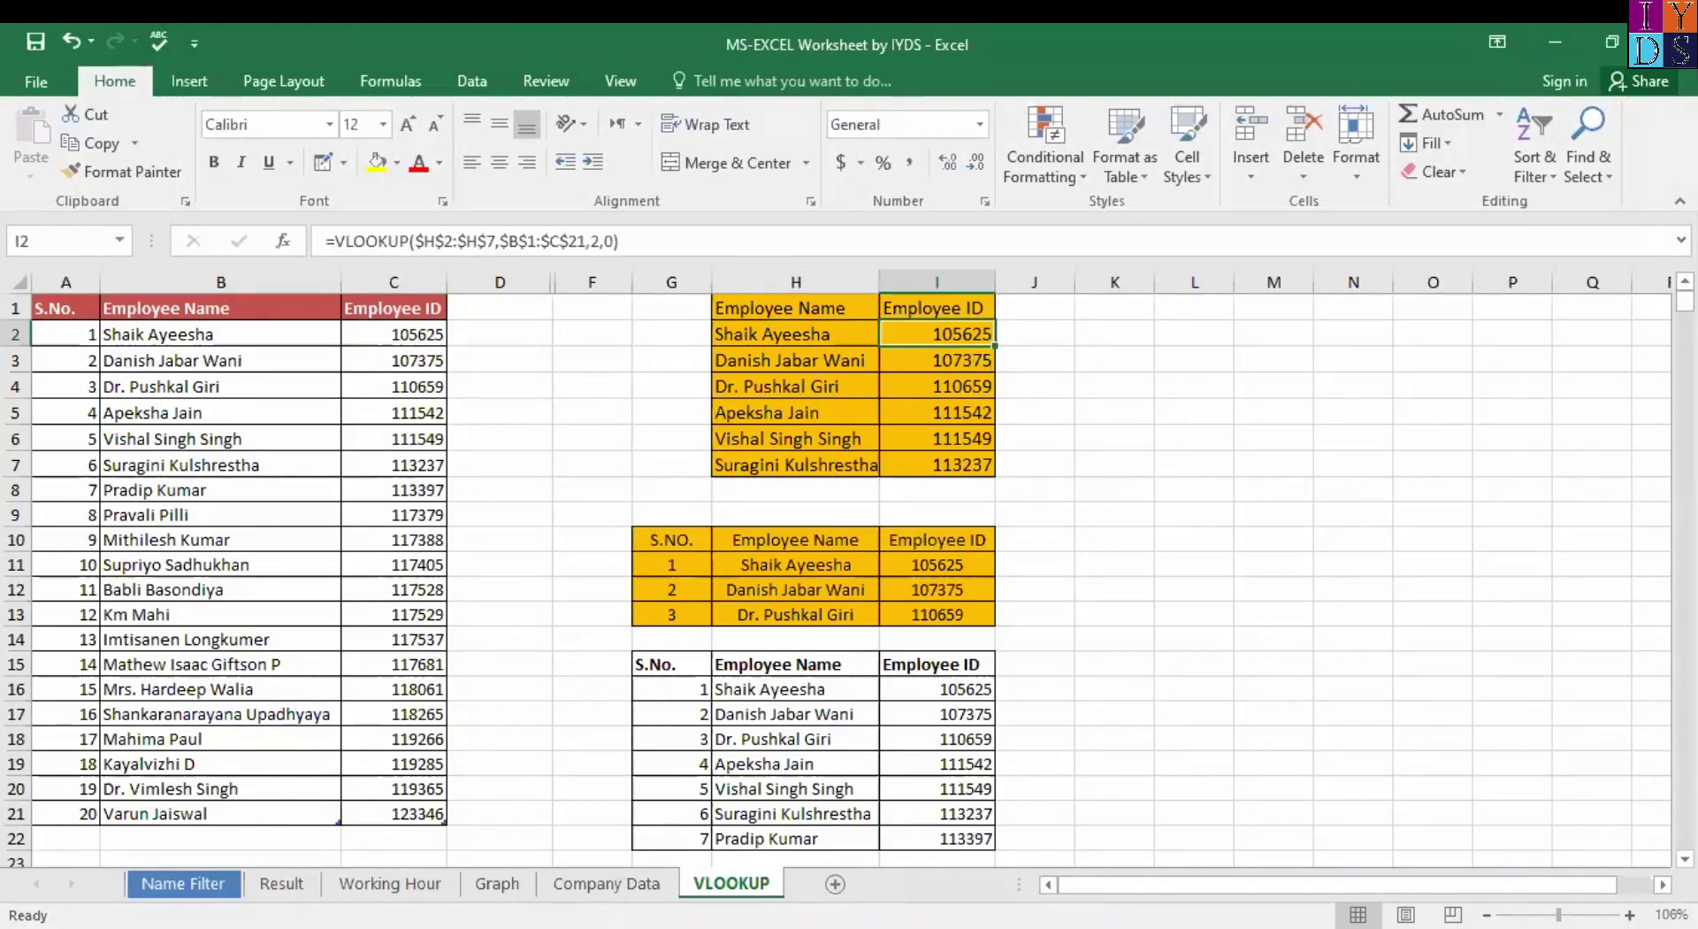
pyautogui.scroll(-1, 836, 566)
pyautogui.scroll(3, 836, 566)
pyautogui.scroll(-1, 835, 566)
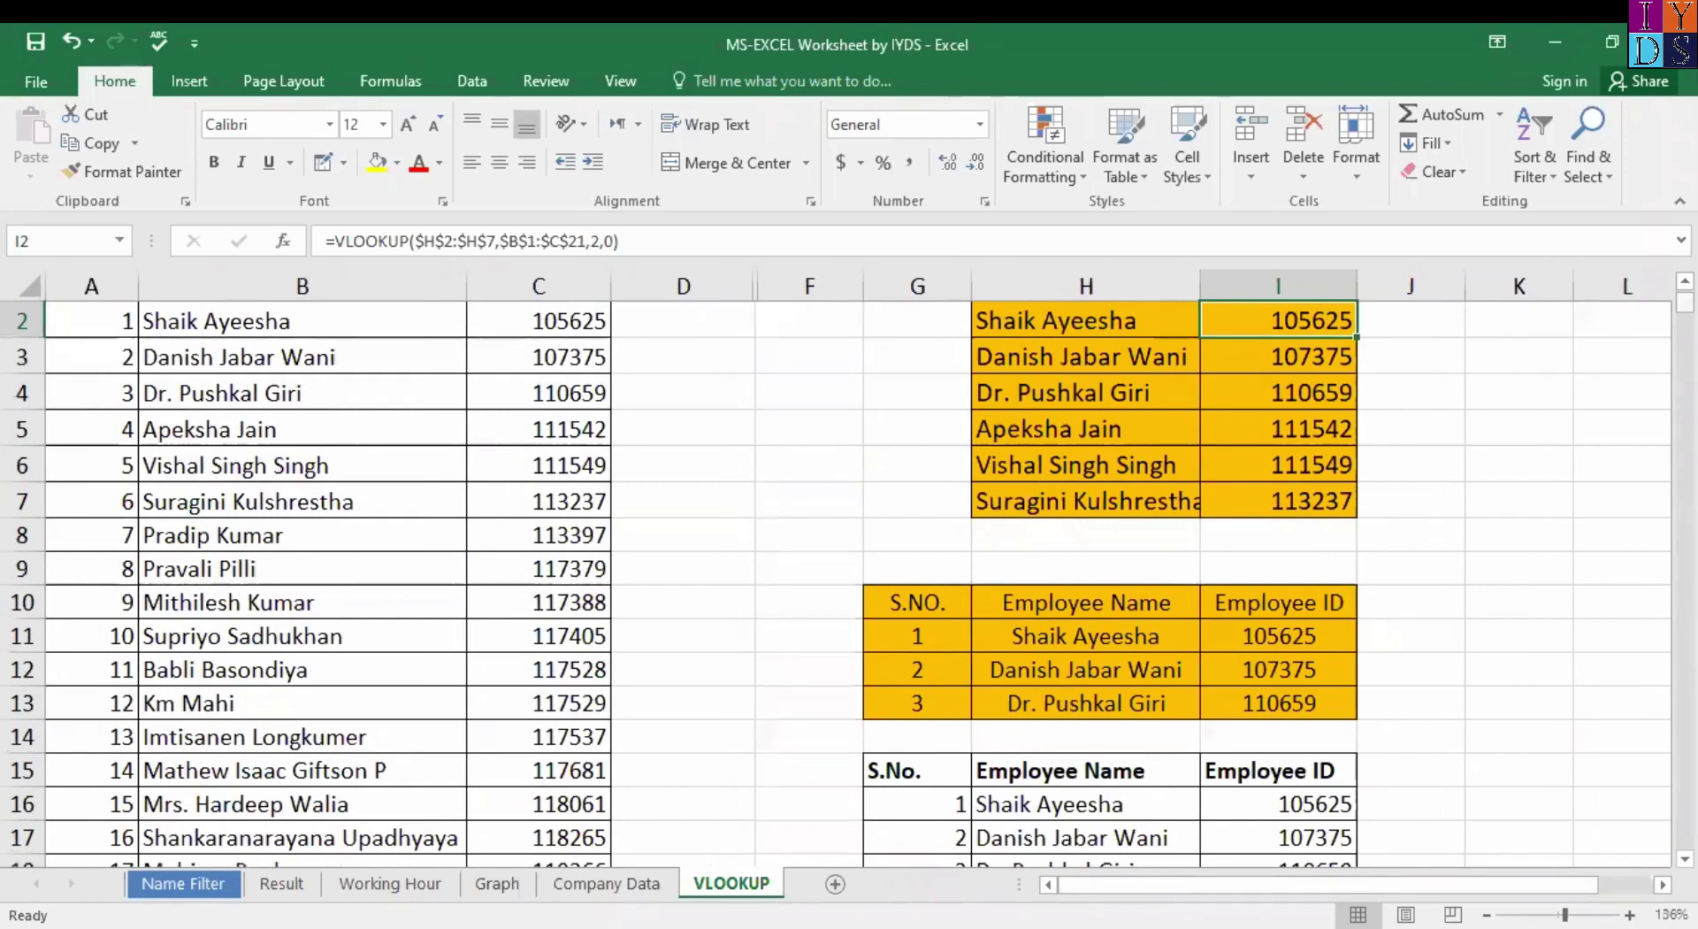
pyautogui.scroll(1, 976, 346)
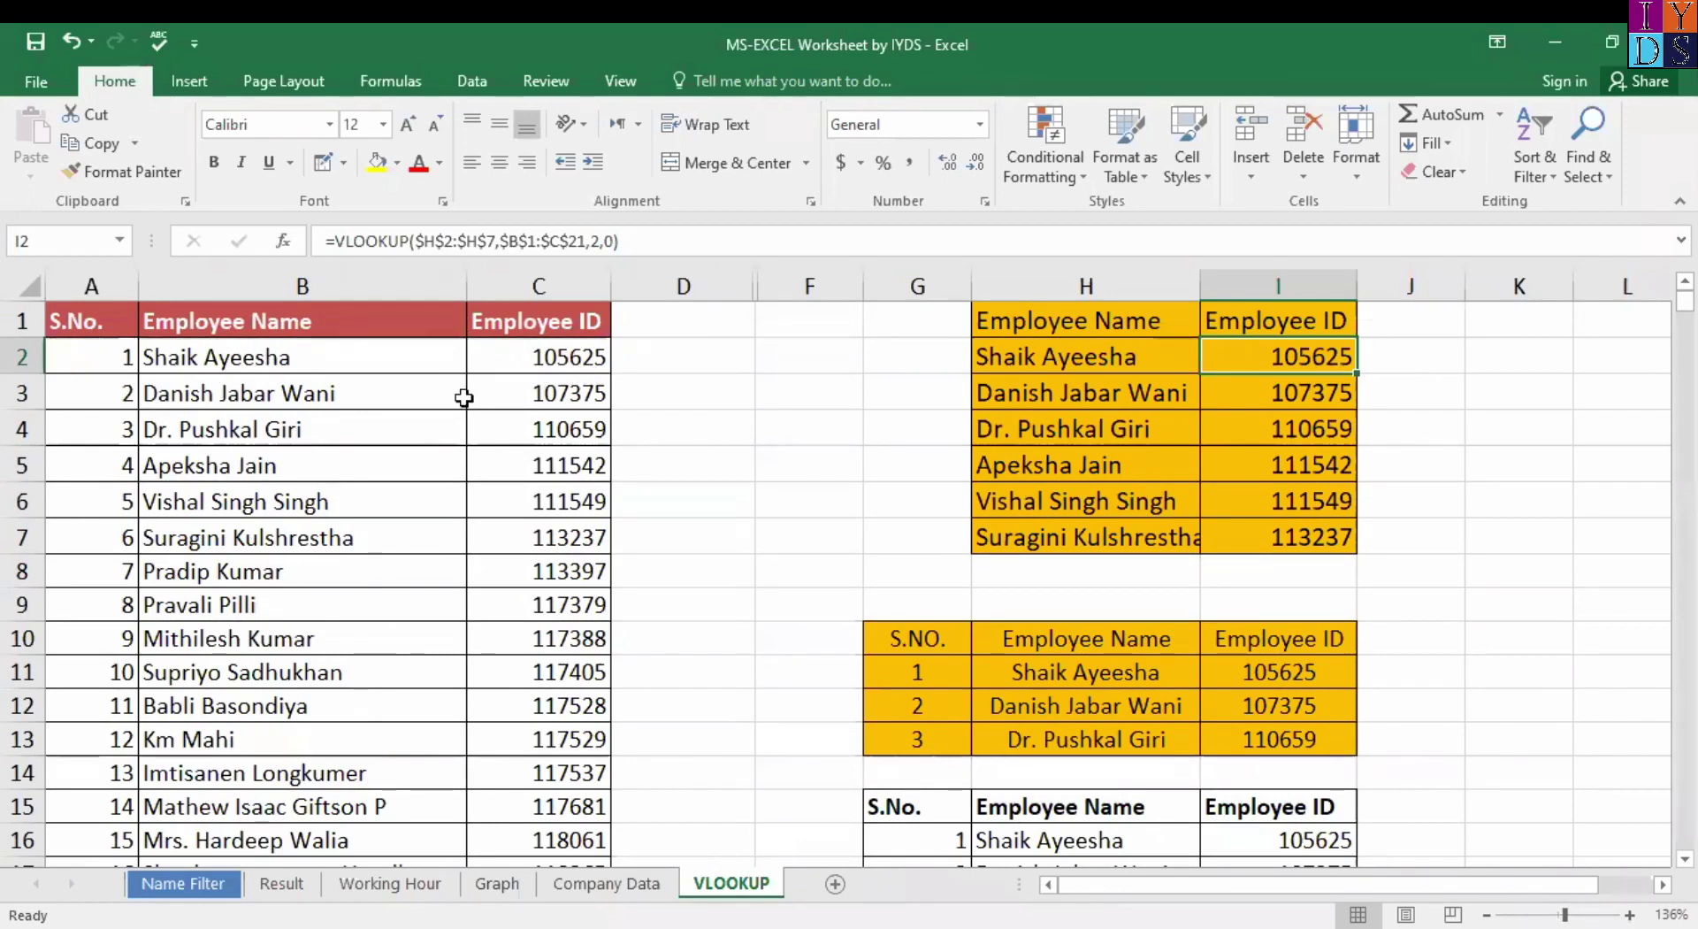
pyautogui.click(157, 465)
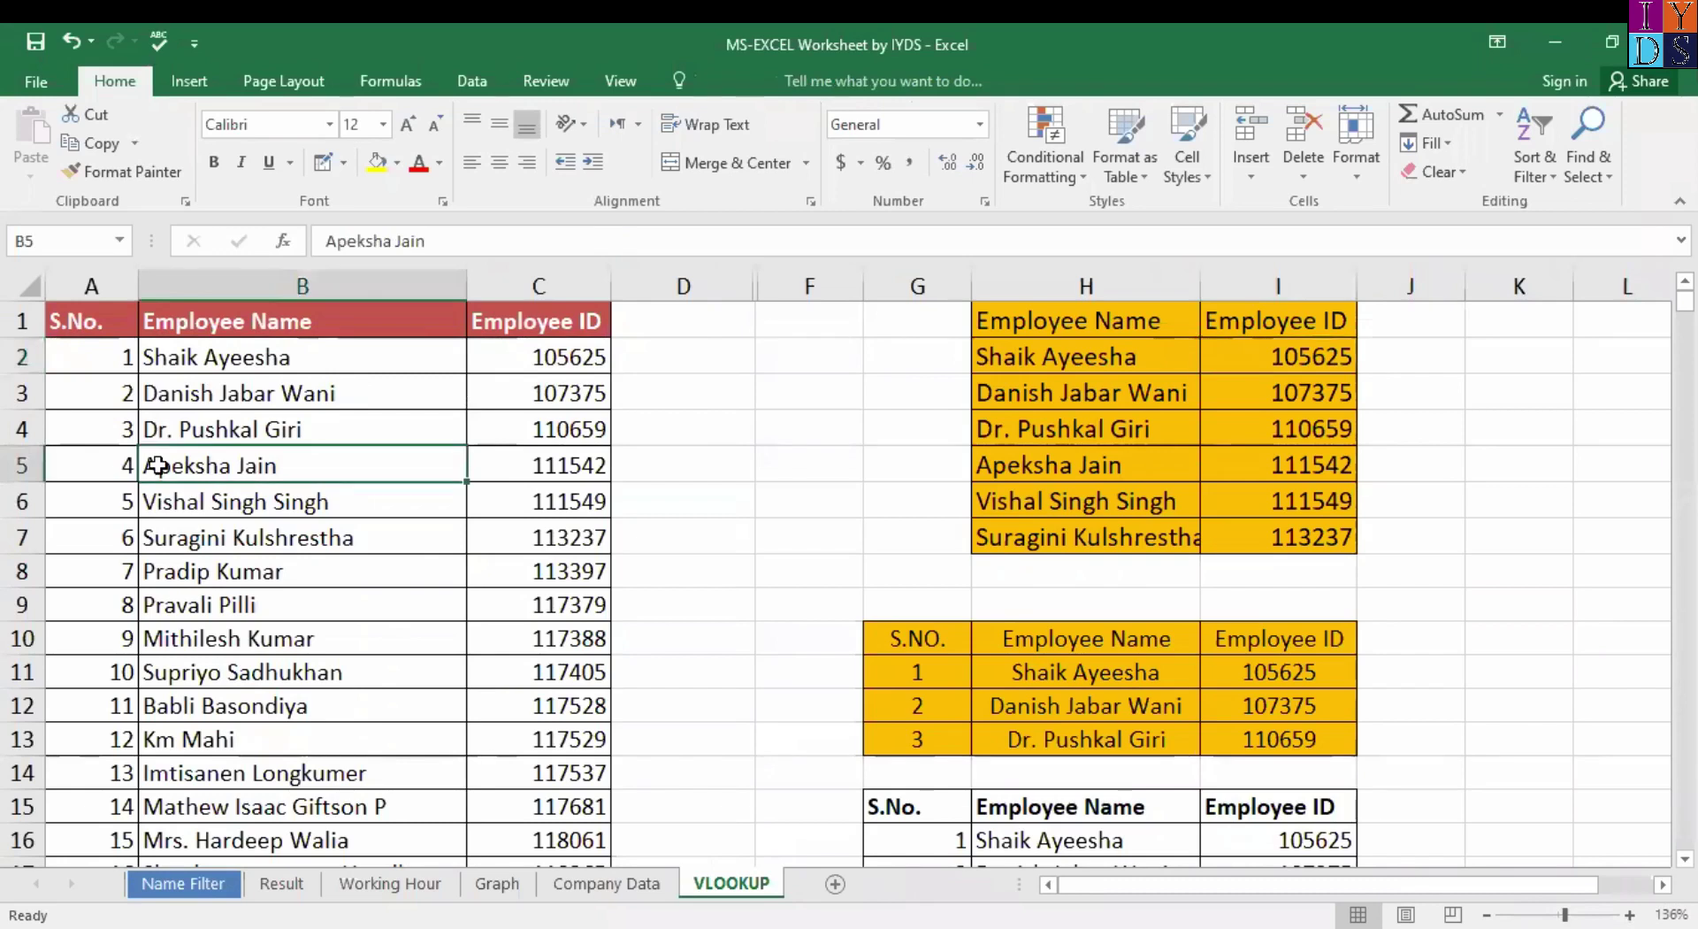
pyautogui.press('Right')
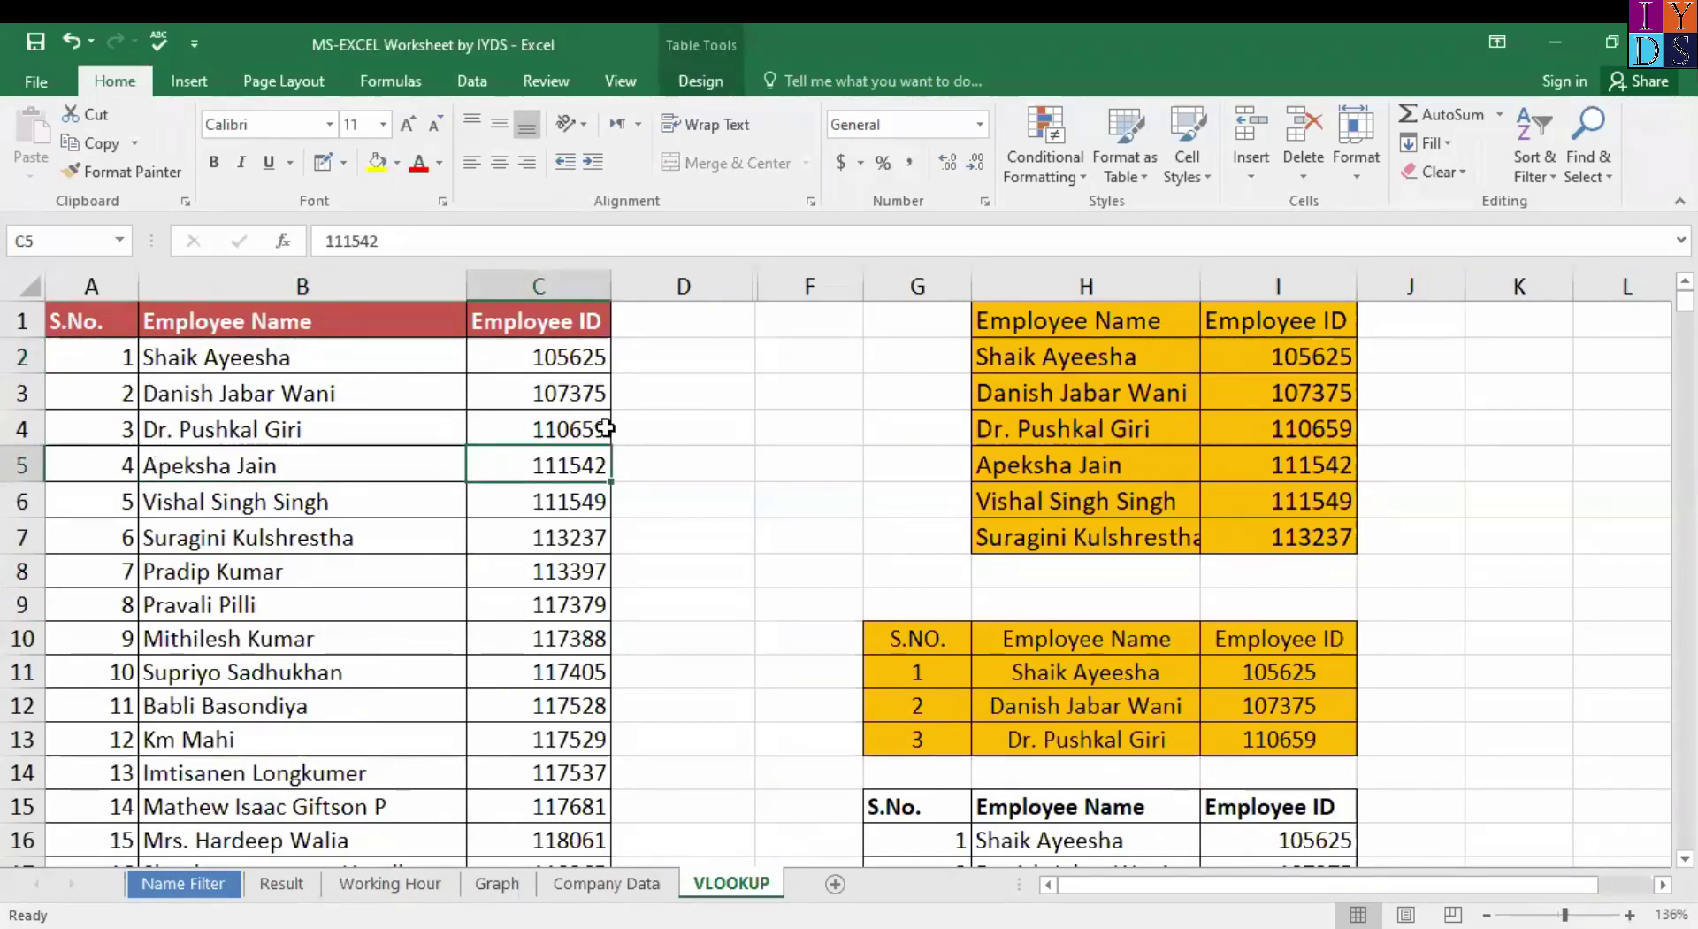
pyautogui.click(1049, 317)
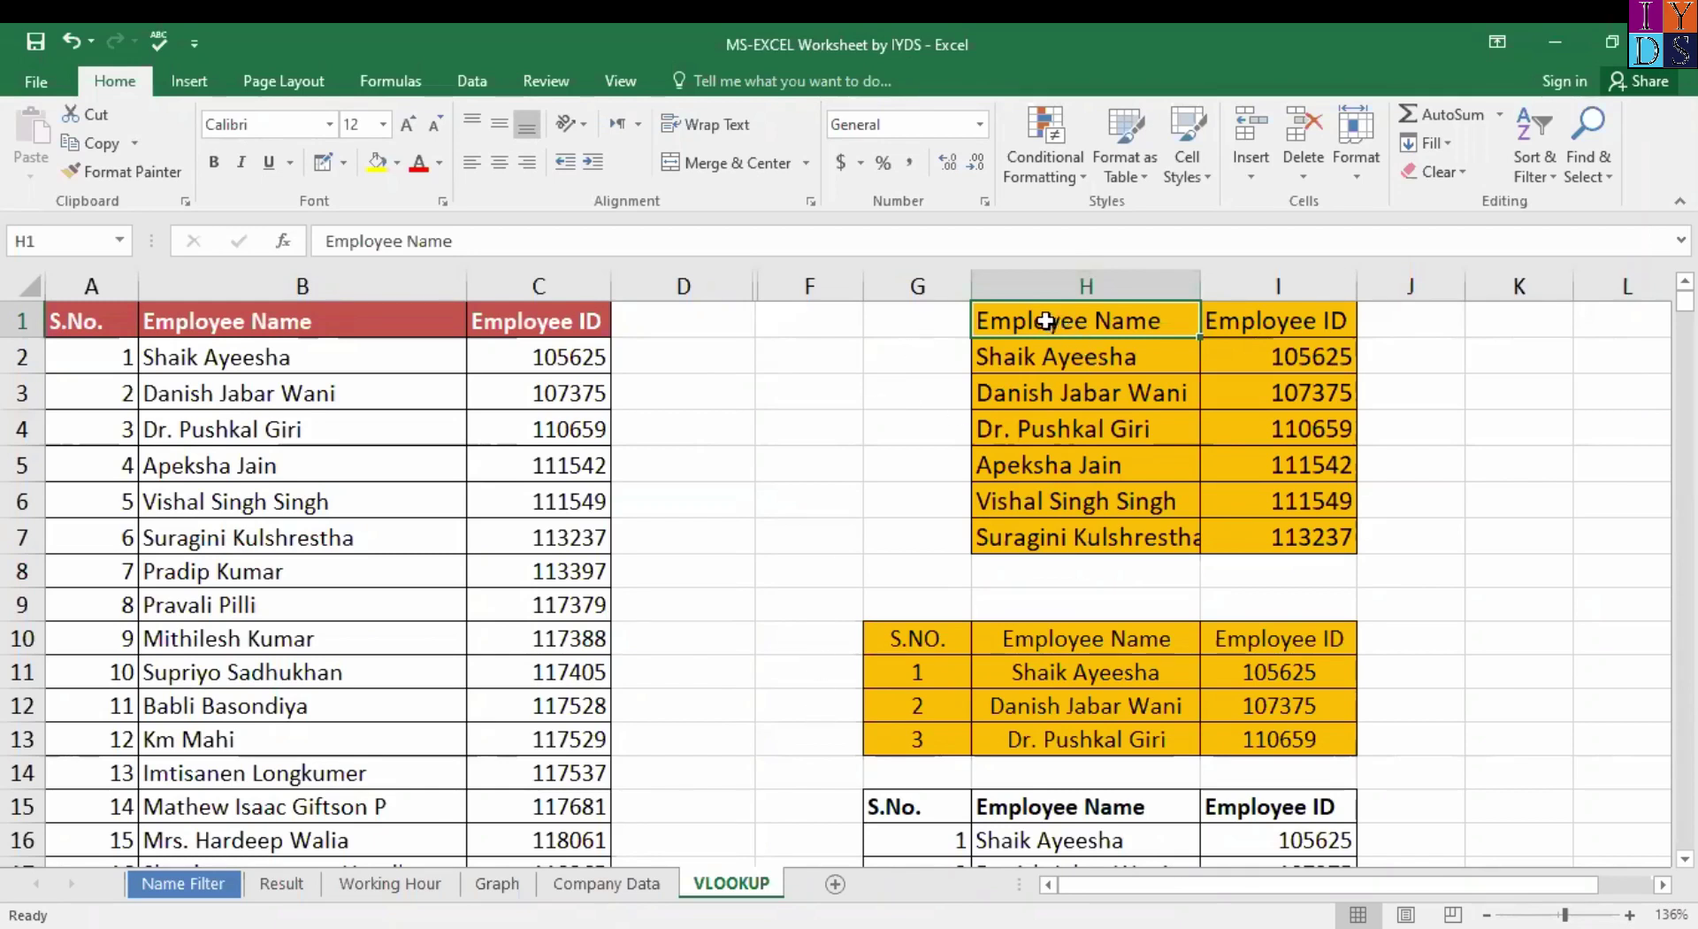
# Clear the names and IDs from the orange table's H2:I7.
pyautogui.keyDown('shift'); pyautogui.click(1312, 537); pyautogui.keyUp('shift')
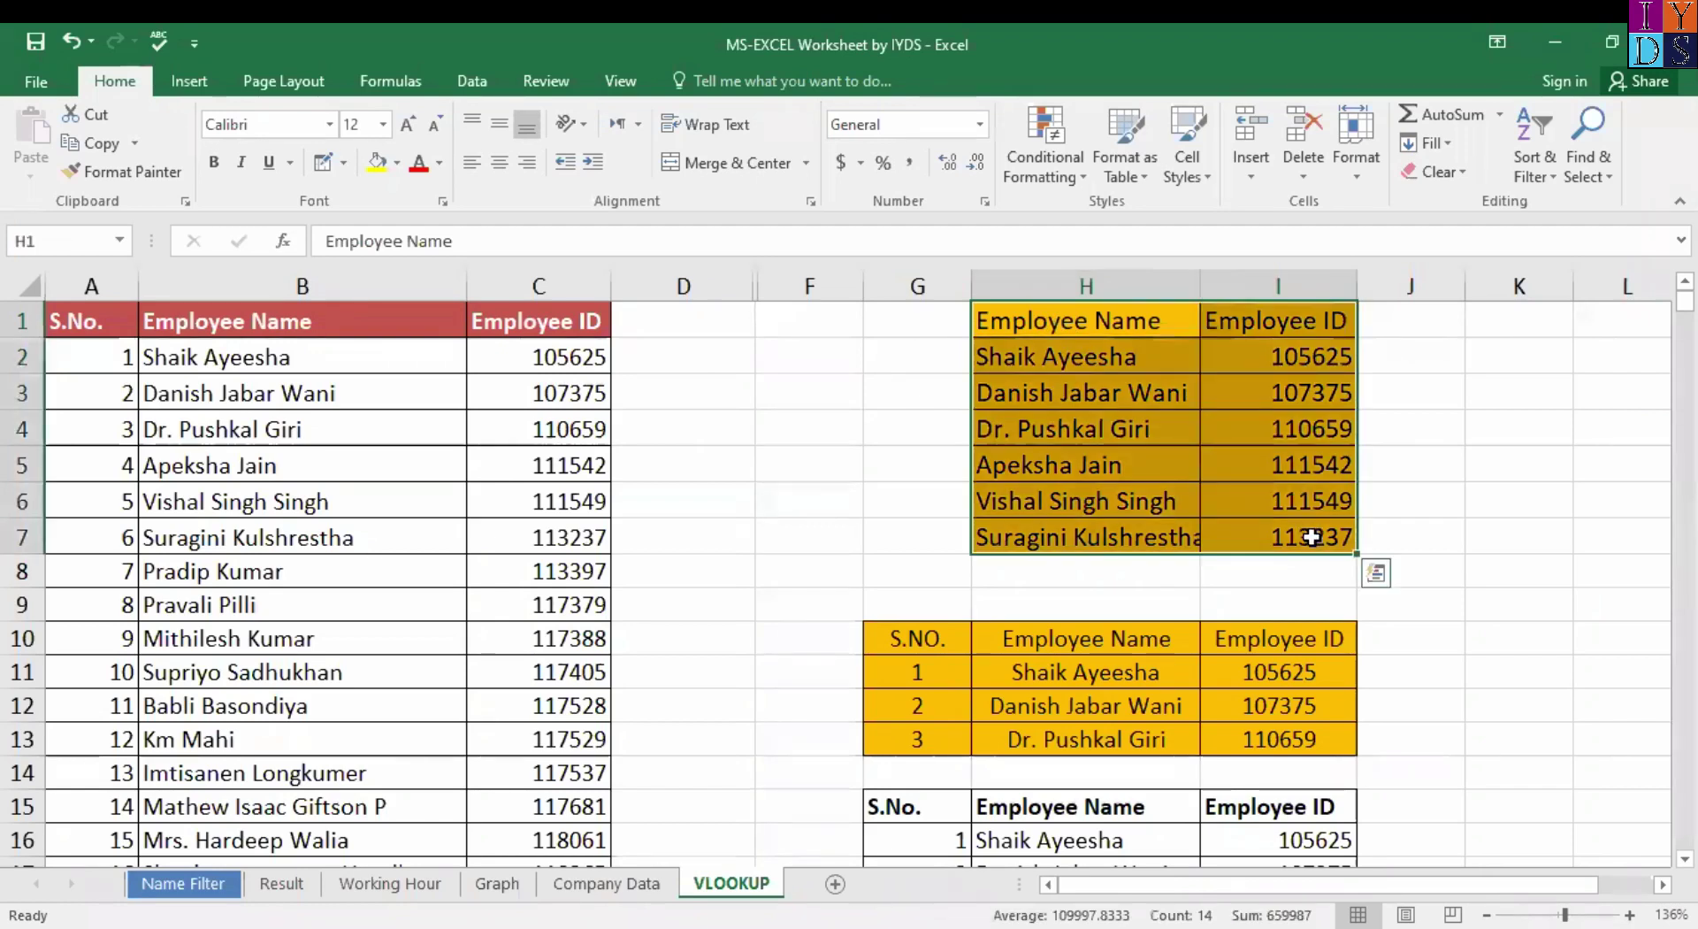
pyautogui.scroll(-4, 1292, 644)
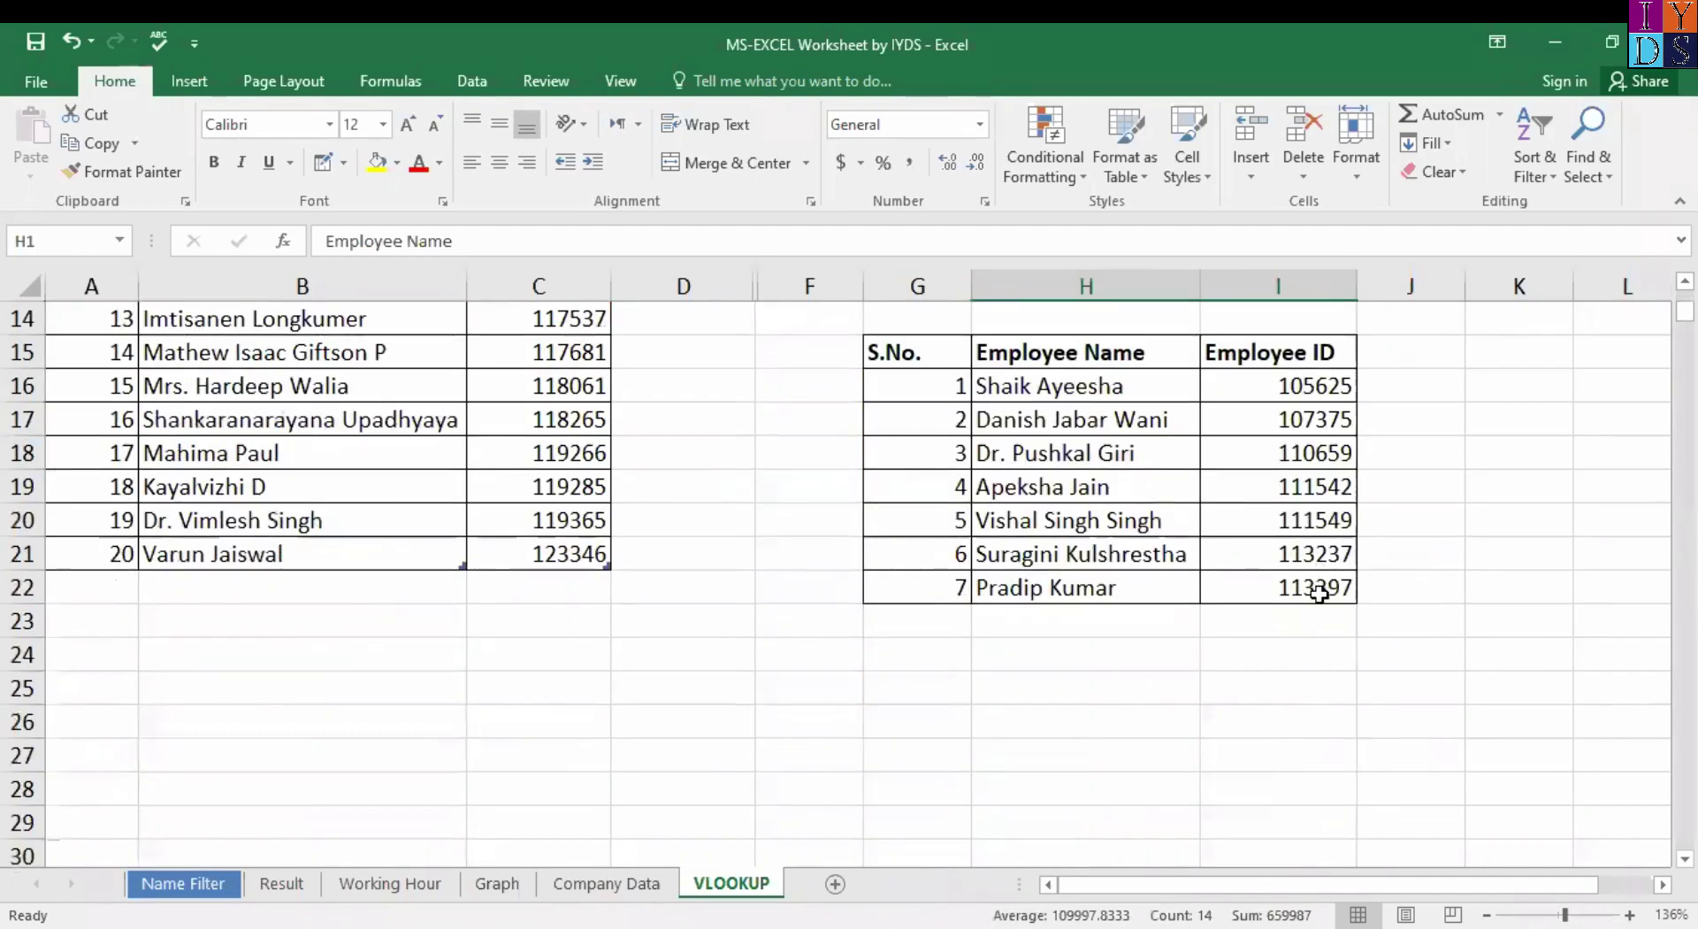
pyautogui.keyDown('shift'); pyautogui.click(1316, 580); pyautogui.keyUp('shift')
pyautogui.scroll(5, 1240, 559)
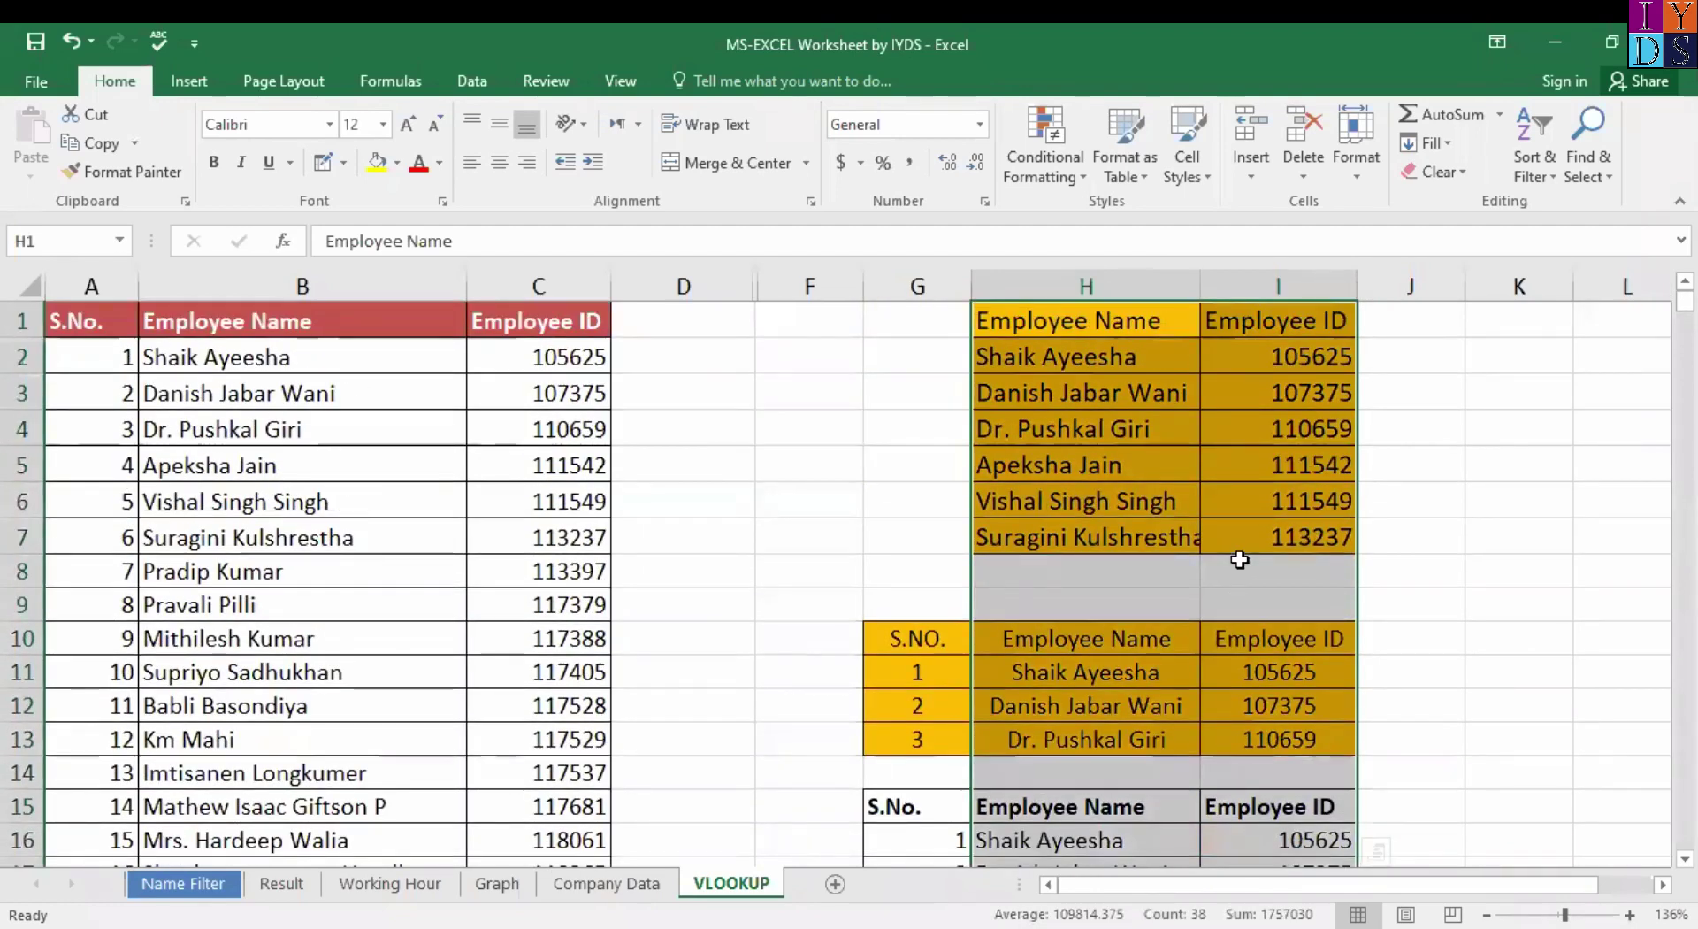
pyautogui.click(1053, 361)
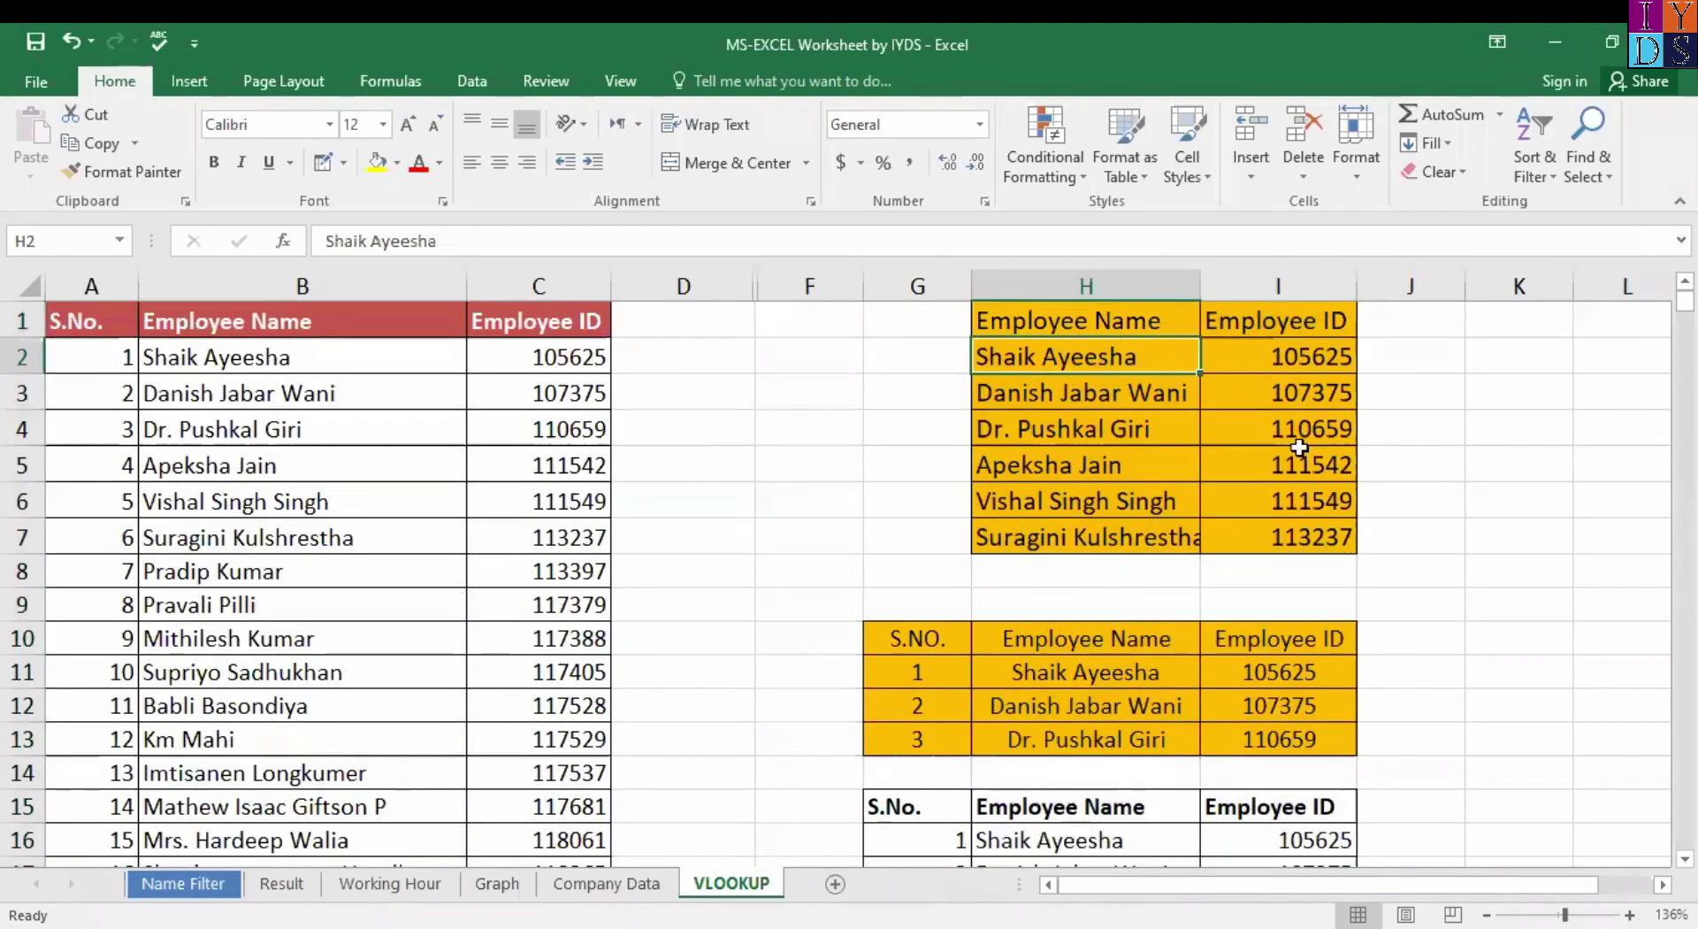
pyautogui.keyDown('shift'); pyautogui.click(1307, 542); pyautogui.keyUp('shift')
pyautogui.press('Delete')
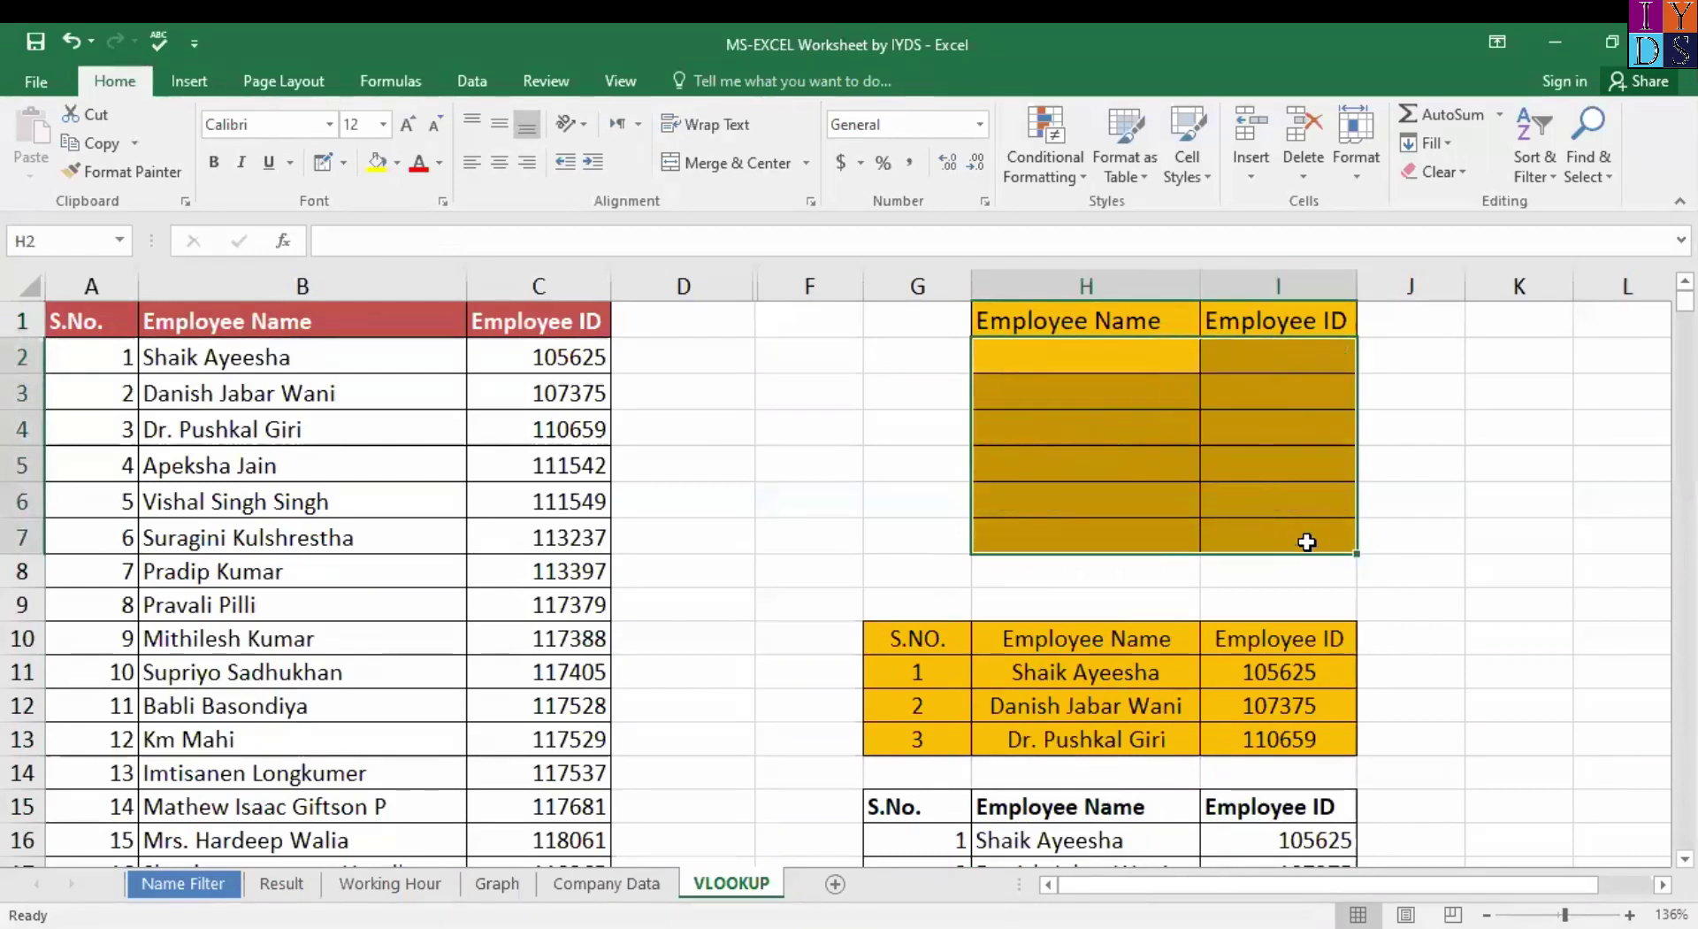
# Move the emptied table H1:I7 to columns F and G and autofit both columns.
pyautogui.click(989, 313)
pyautogui.keyDown('shift'); pyautogui.click(1309, 530); pyautogui.keyUp('shift')
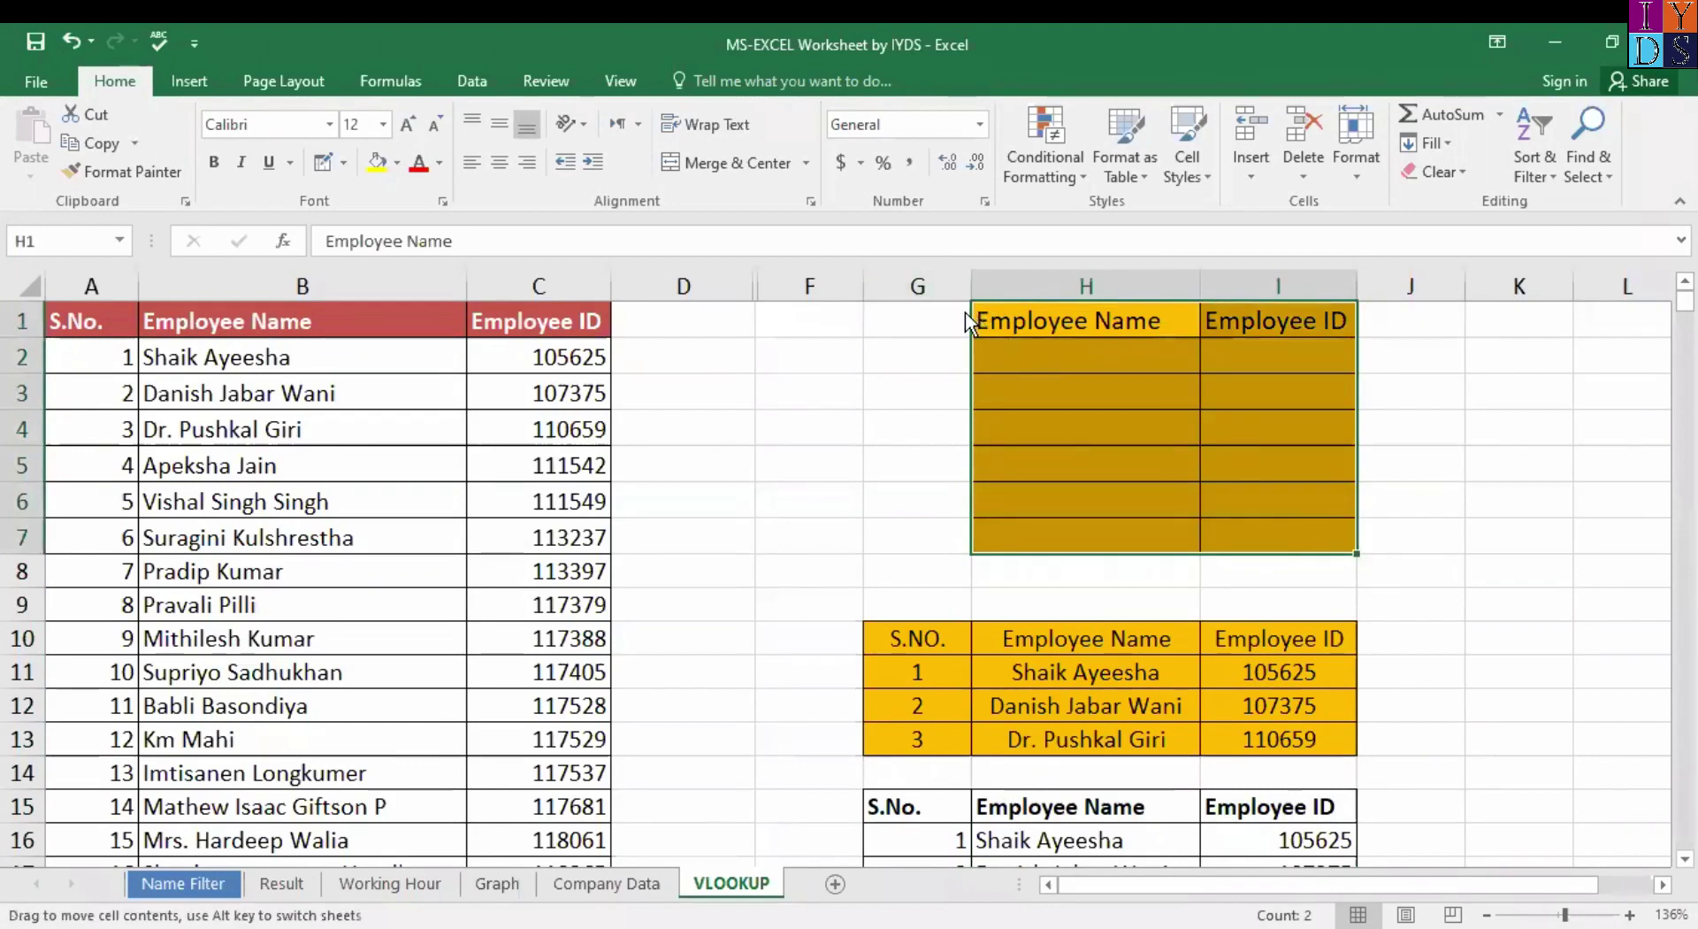
pyautogui.moveTo(966, 323); pyautogui.dragTo(811, 318)
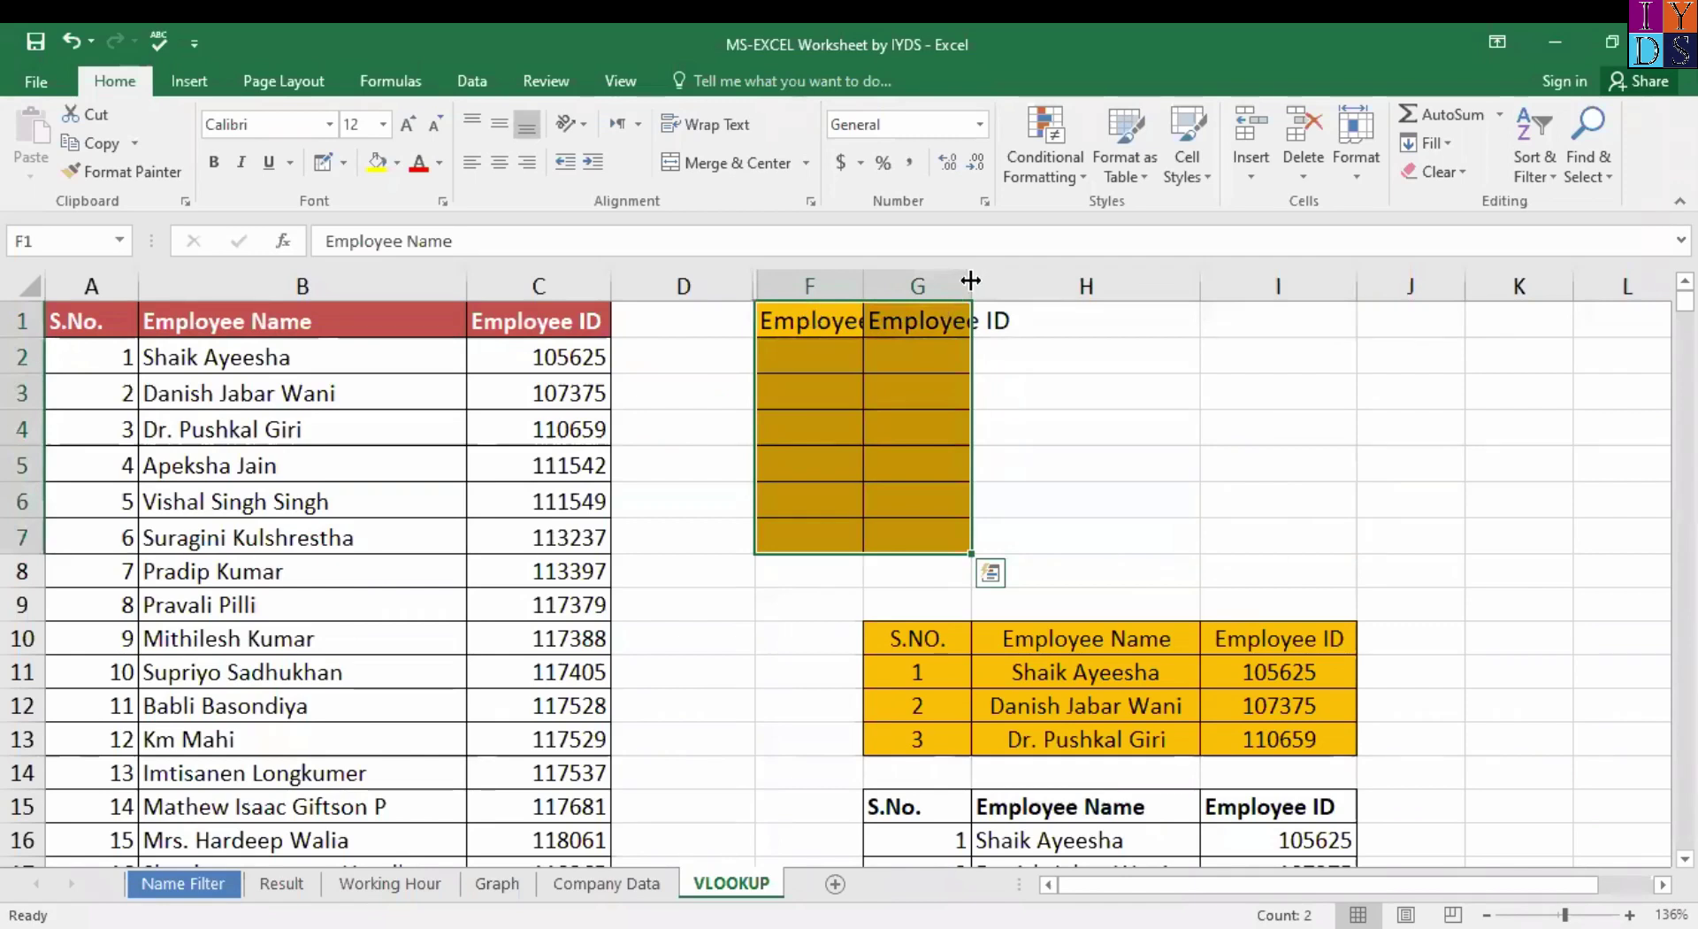
pyautogui.doubleClick(856, 287)
pyautogui.doubleClick(1054, 283)
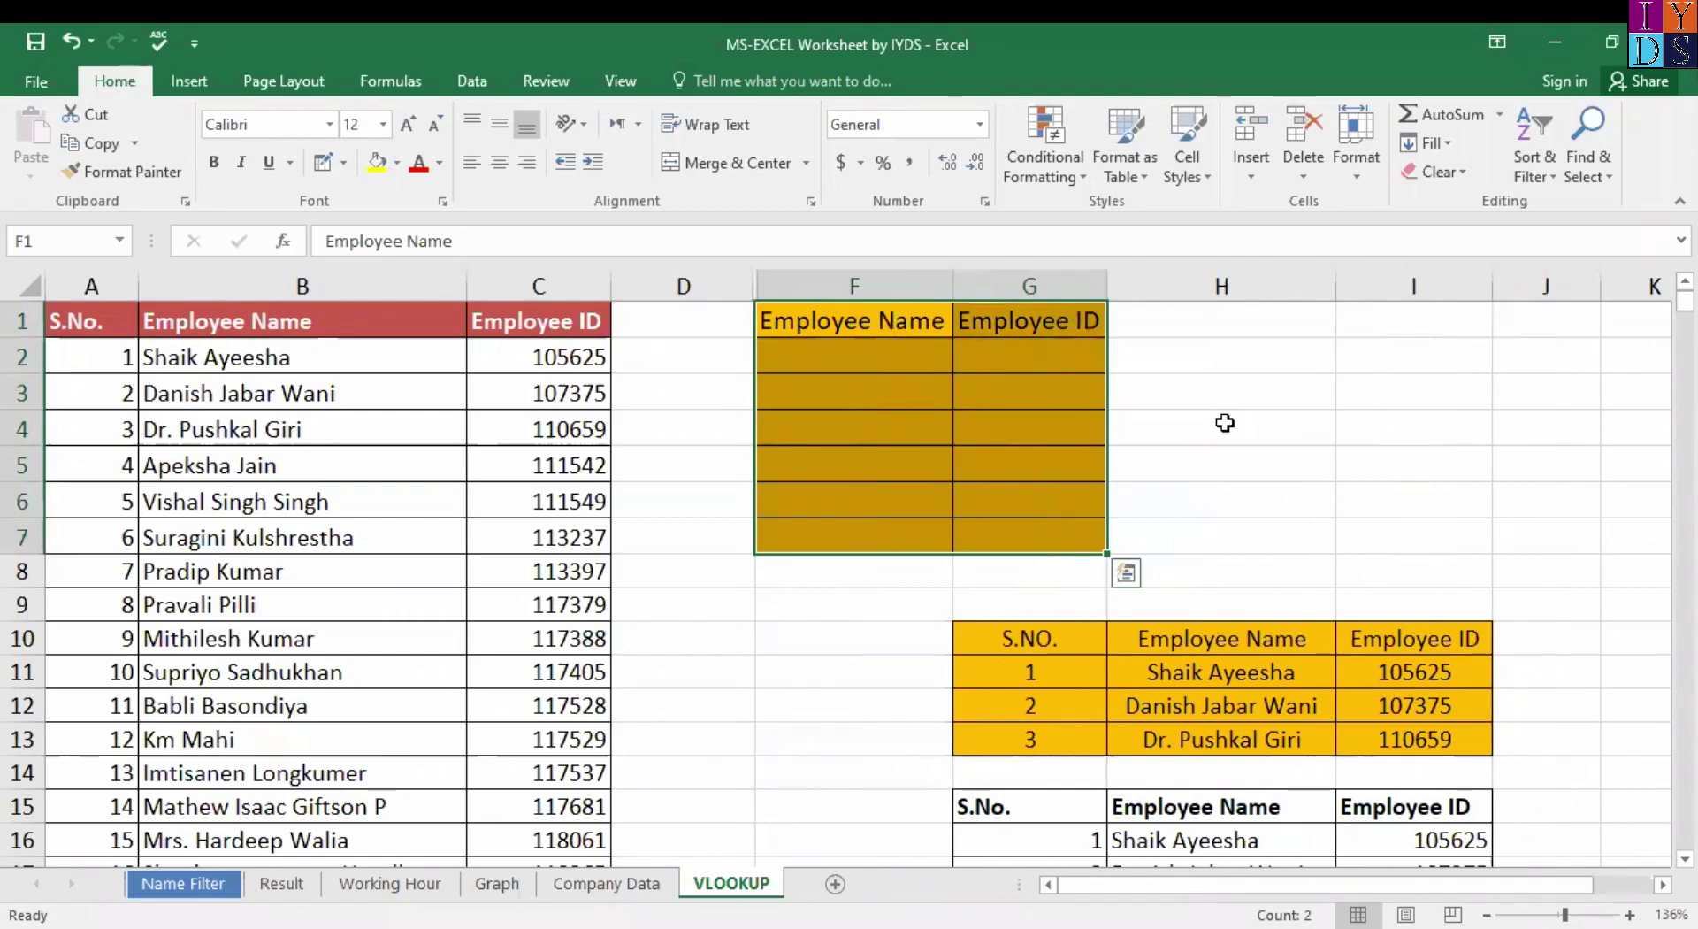
# Select the empty name cells F2:F7, ending on cell F2.
pyautogui.click(797, 353)
pyautogui.moveTo(797, 353); pyautogui.dragTo(1020, 545)
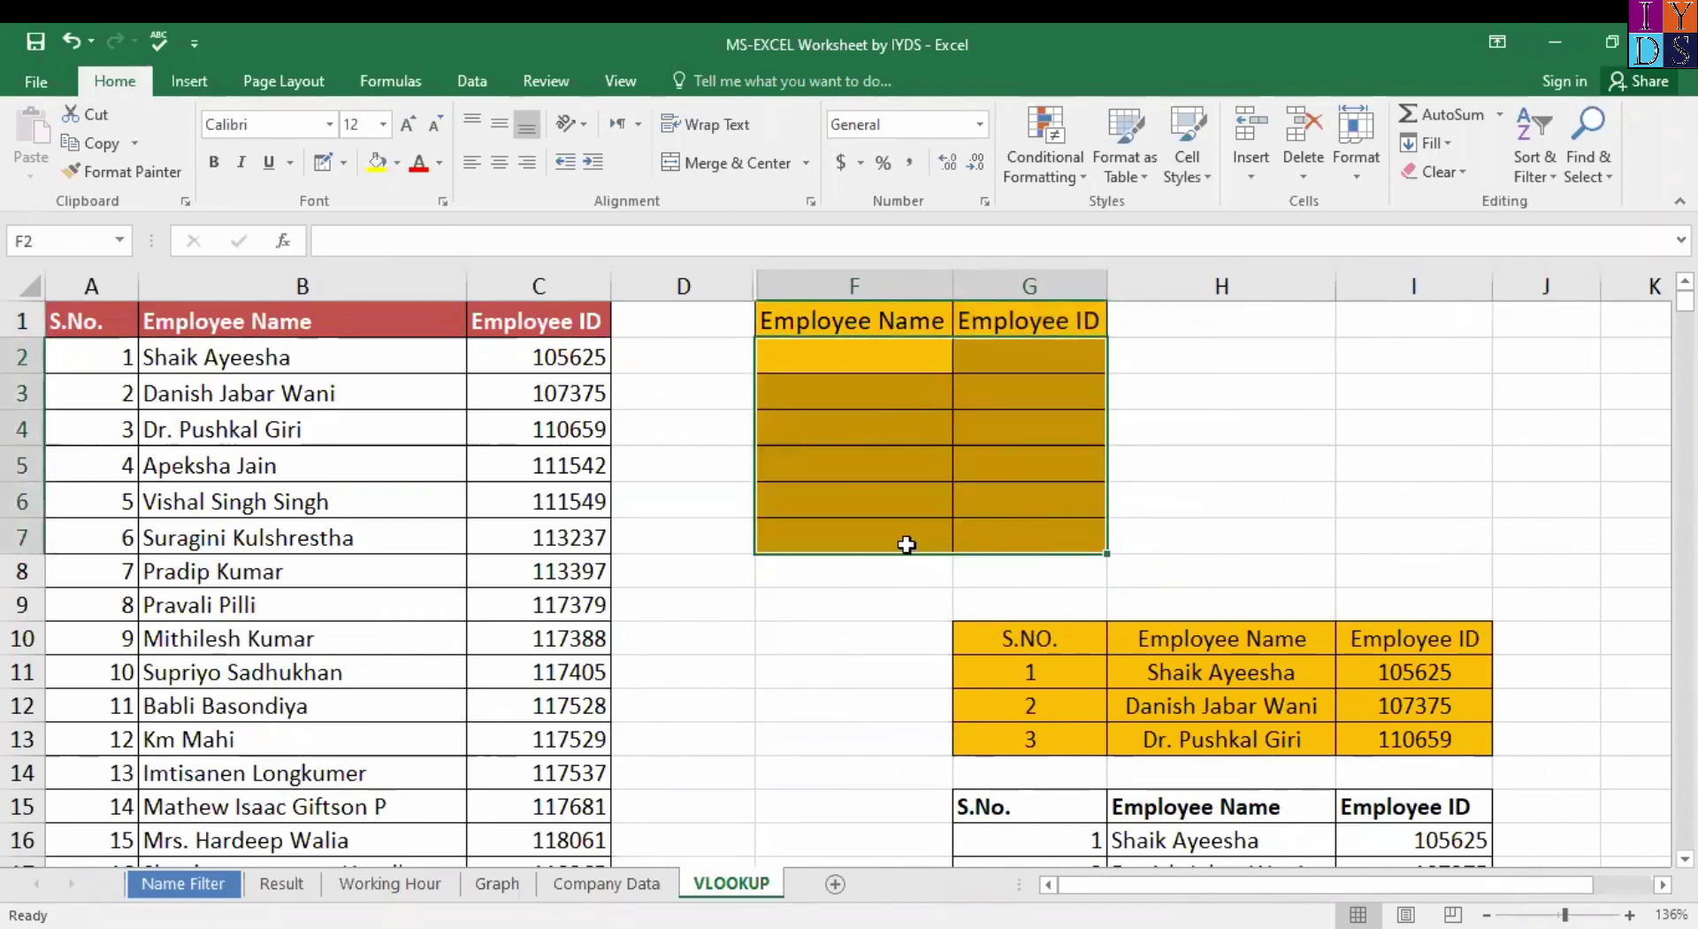
pyautogui.keyDown('shift'); pyautogui.click(907, 544); pyautogui.keyUp('shift')
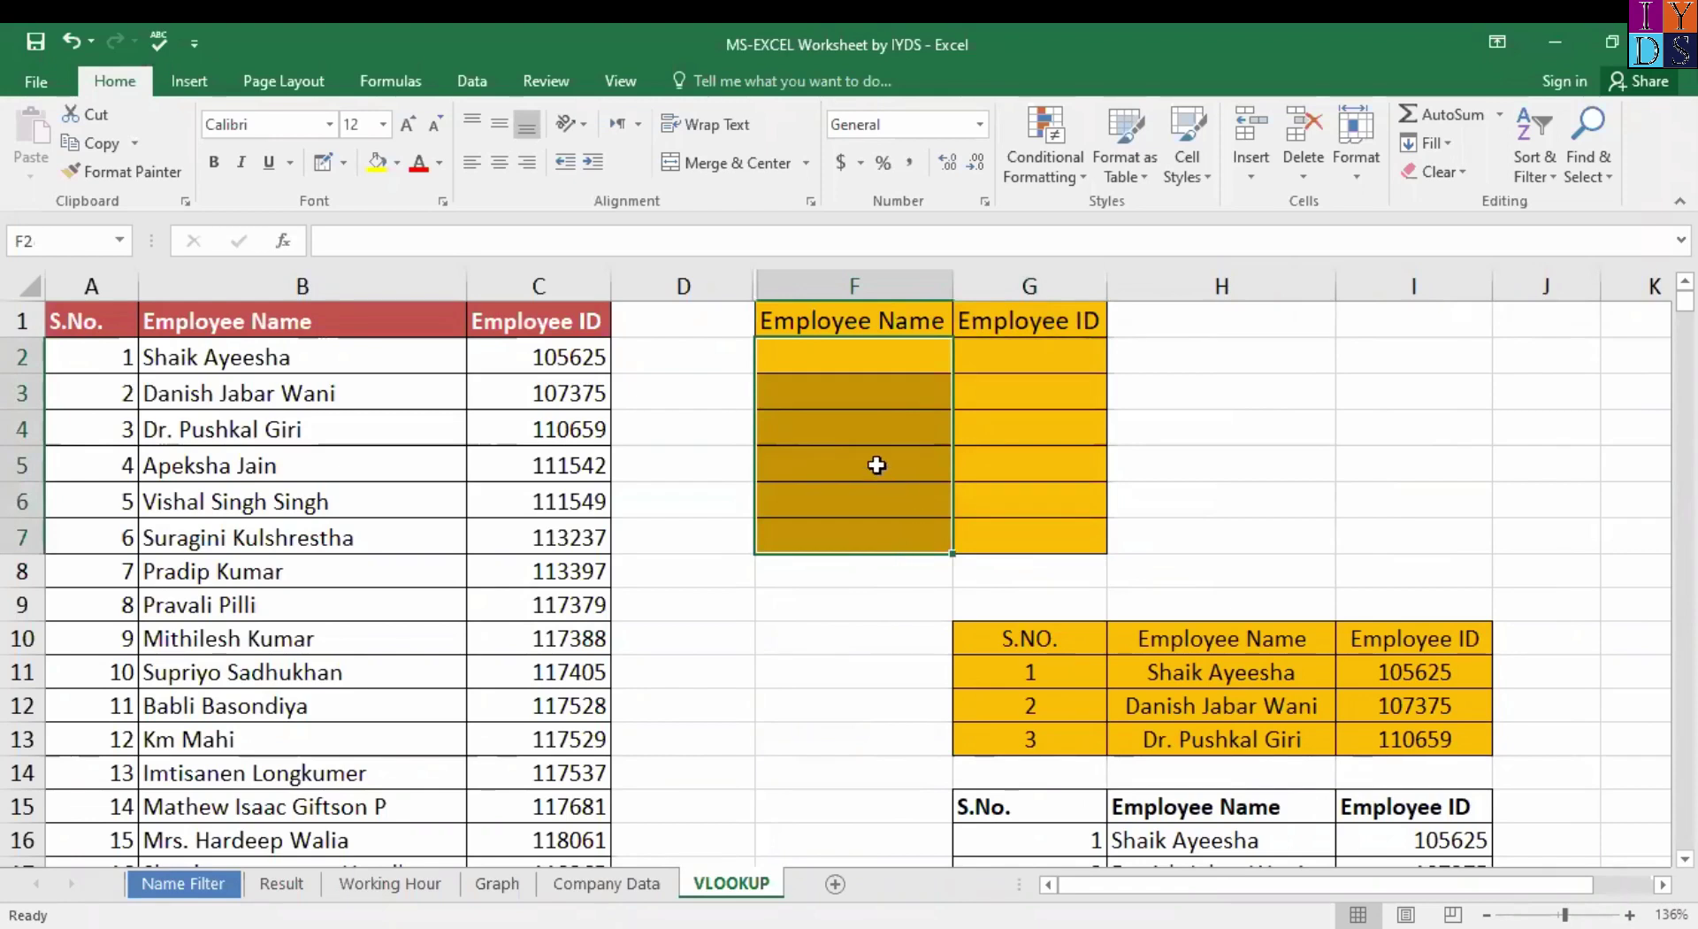
pyautogui.click(867, 355)
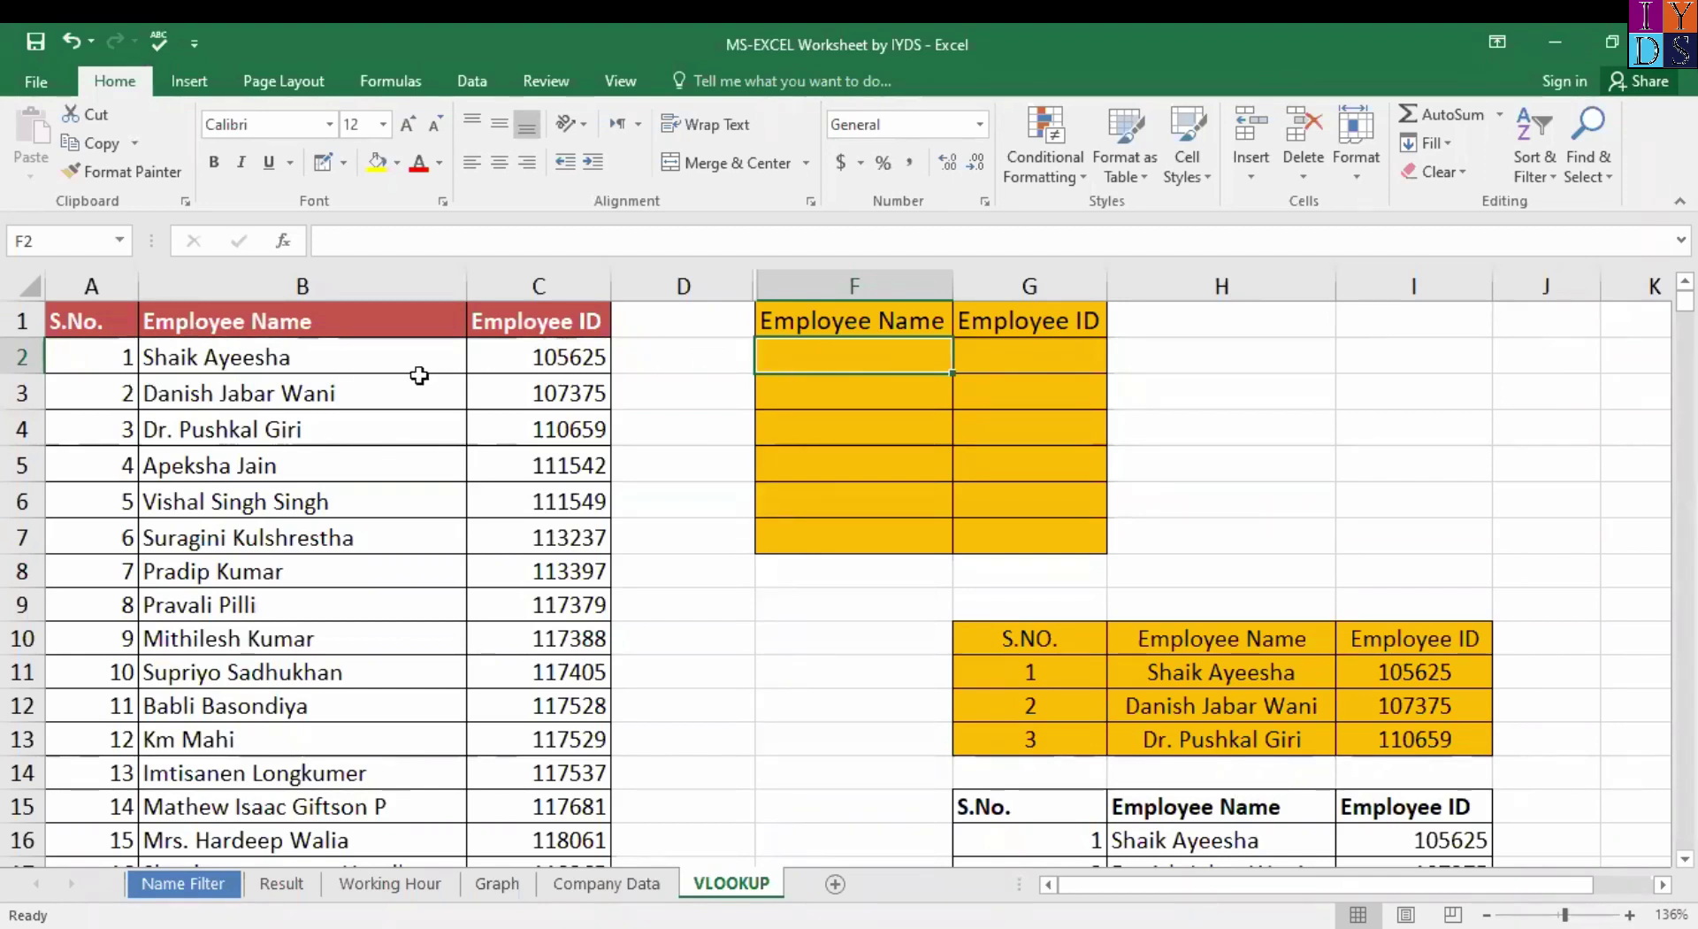
pyautogui.click(380, 382)
pyautogui.click(413, 362)
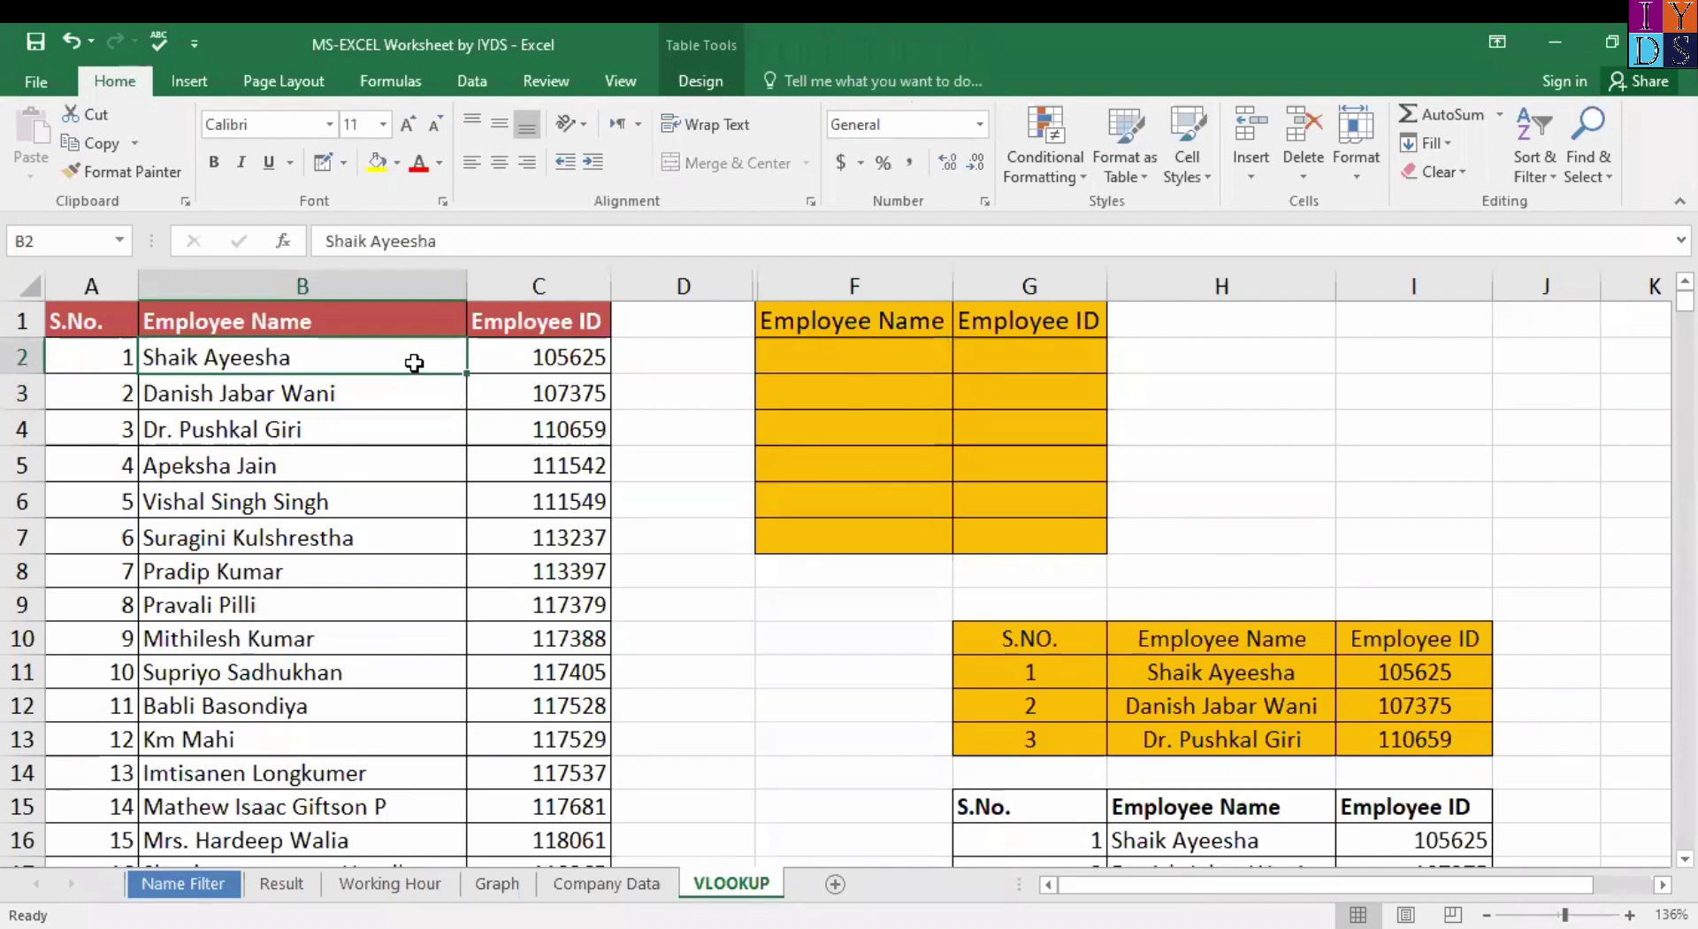
pyautogui.click(599, 349)
pyautogui.click(393, 354)
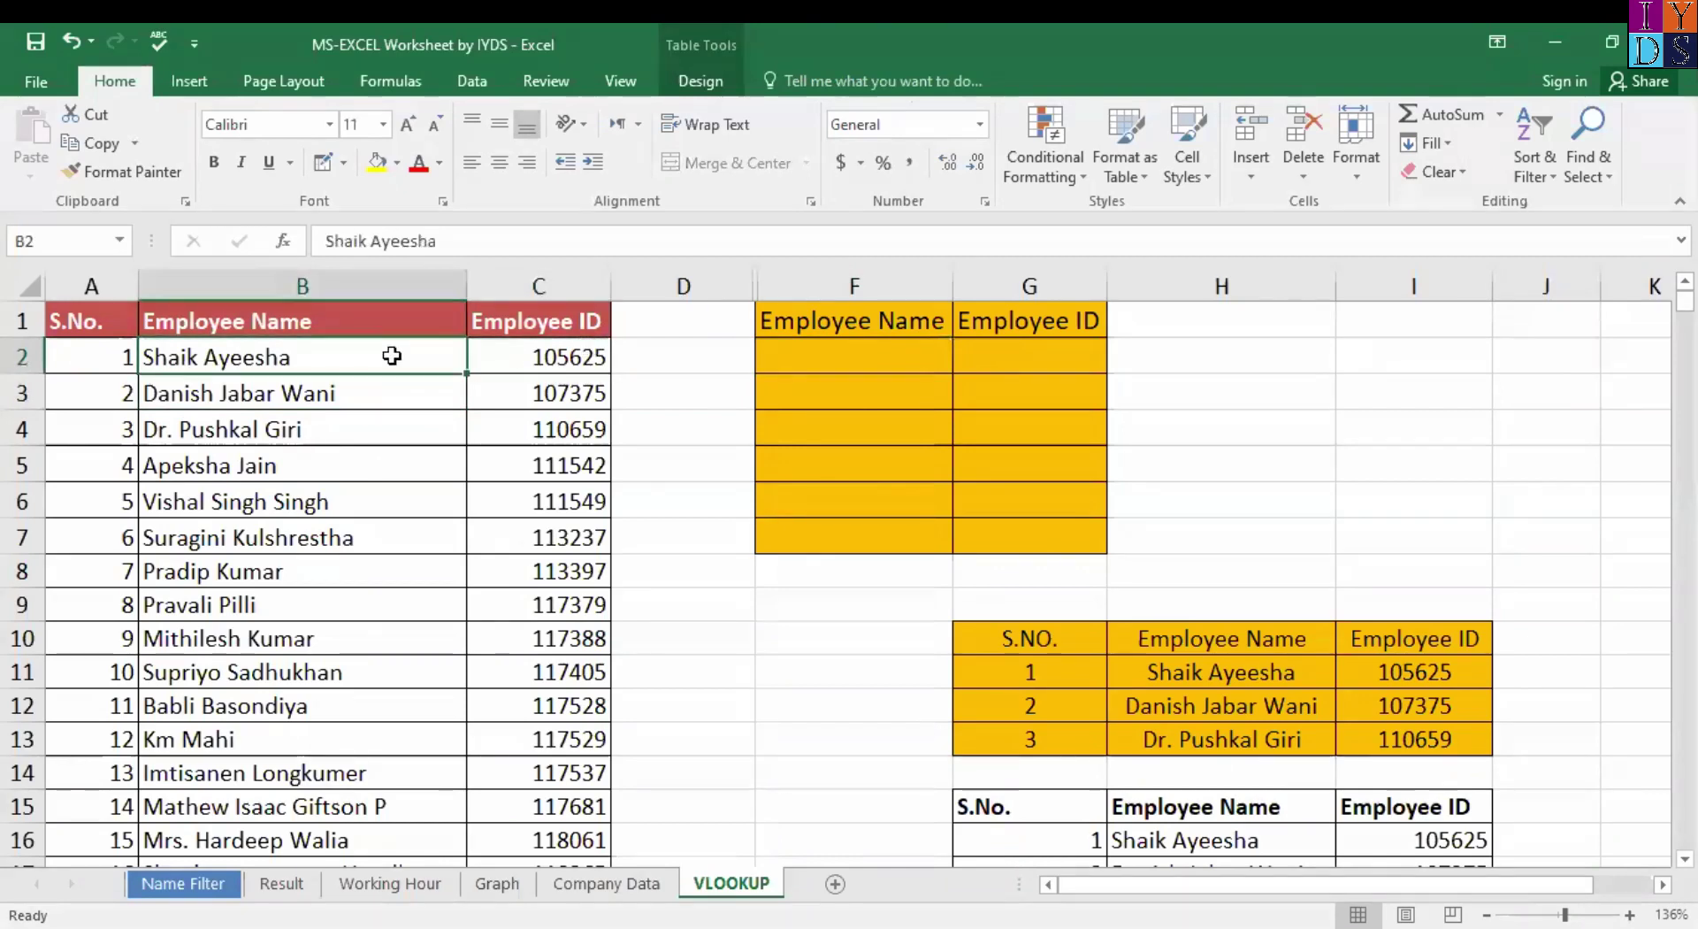
pyautogui.click(542, 356)
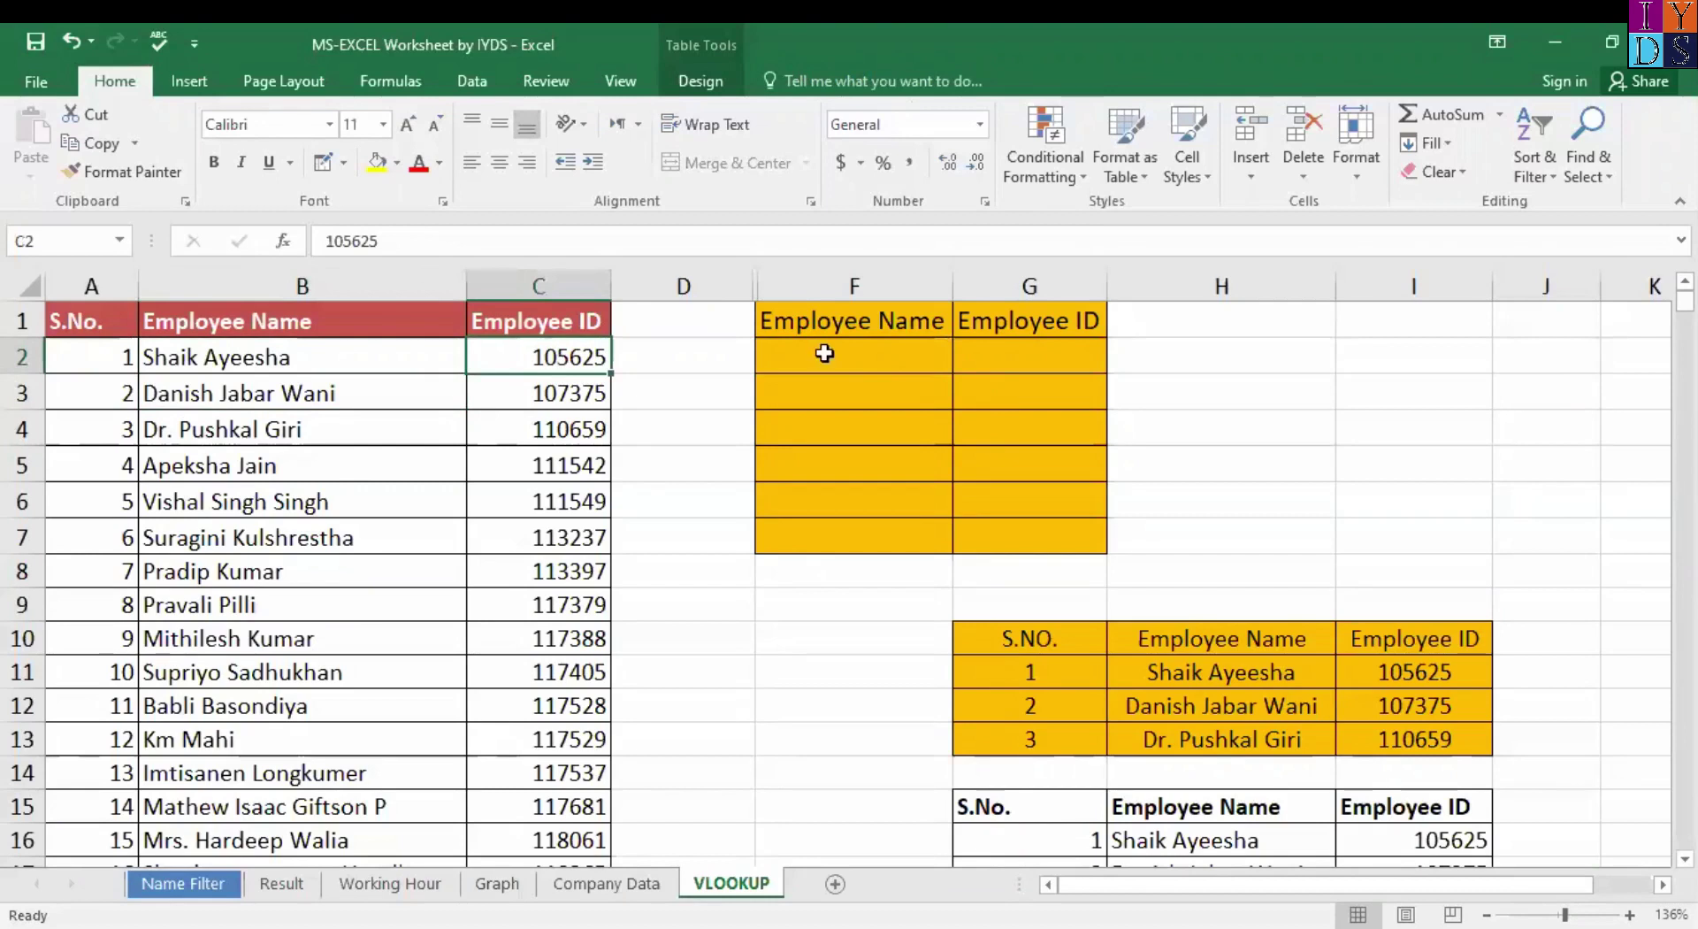
pyautogui.click(1030, 356)
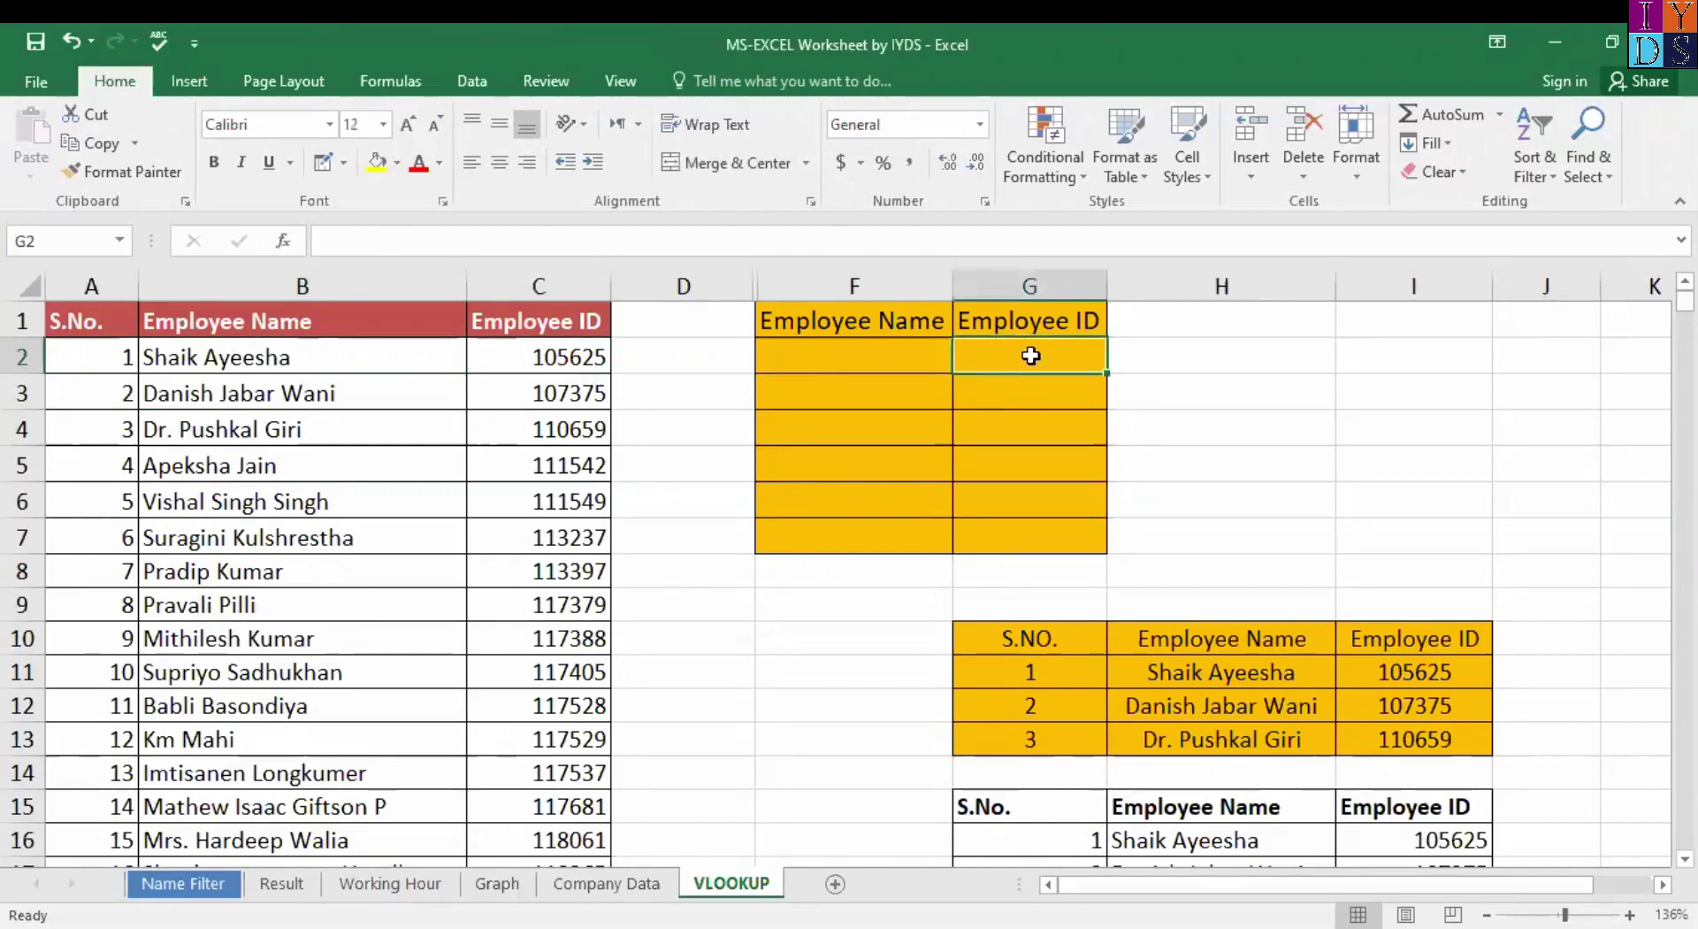
pyautogui.click(870, 358)
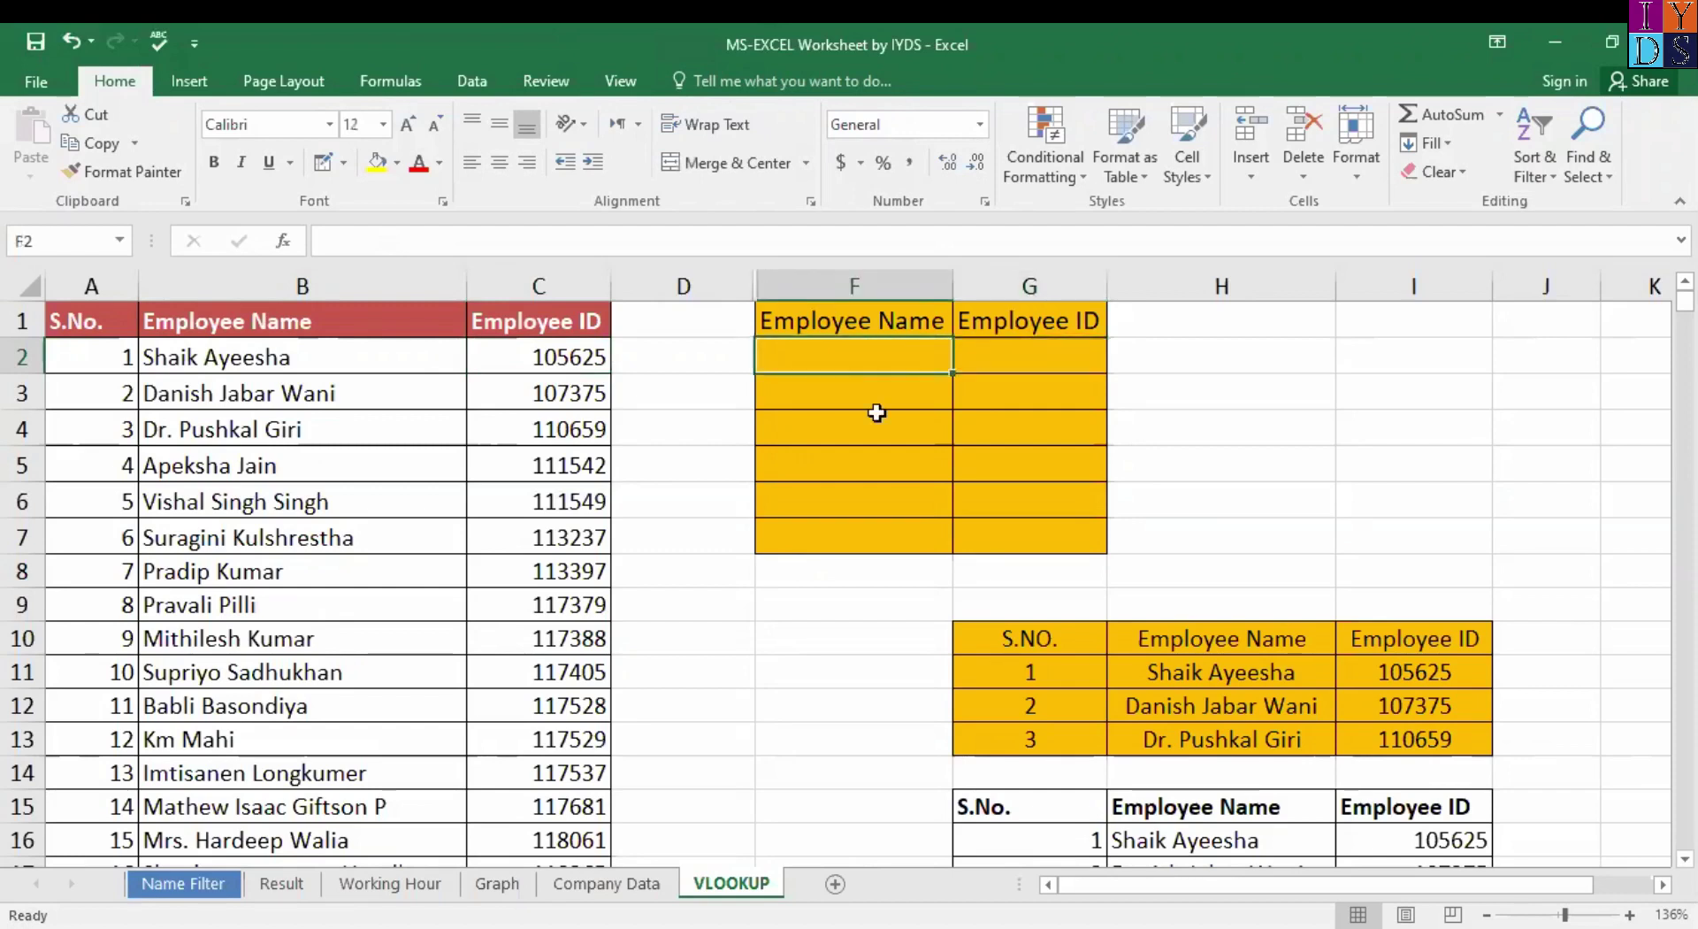
pyautogui.click(889, 545)
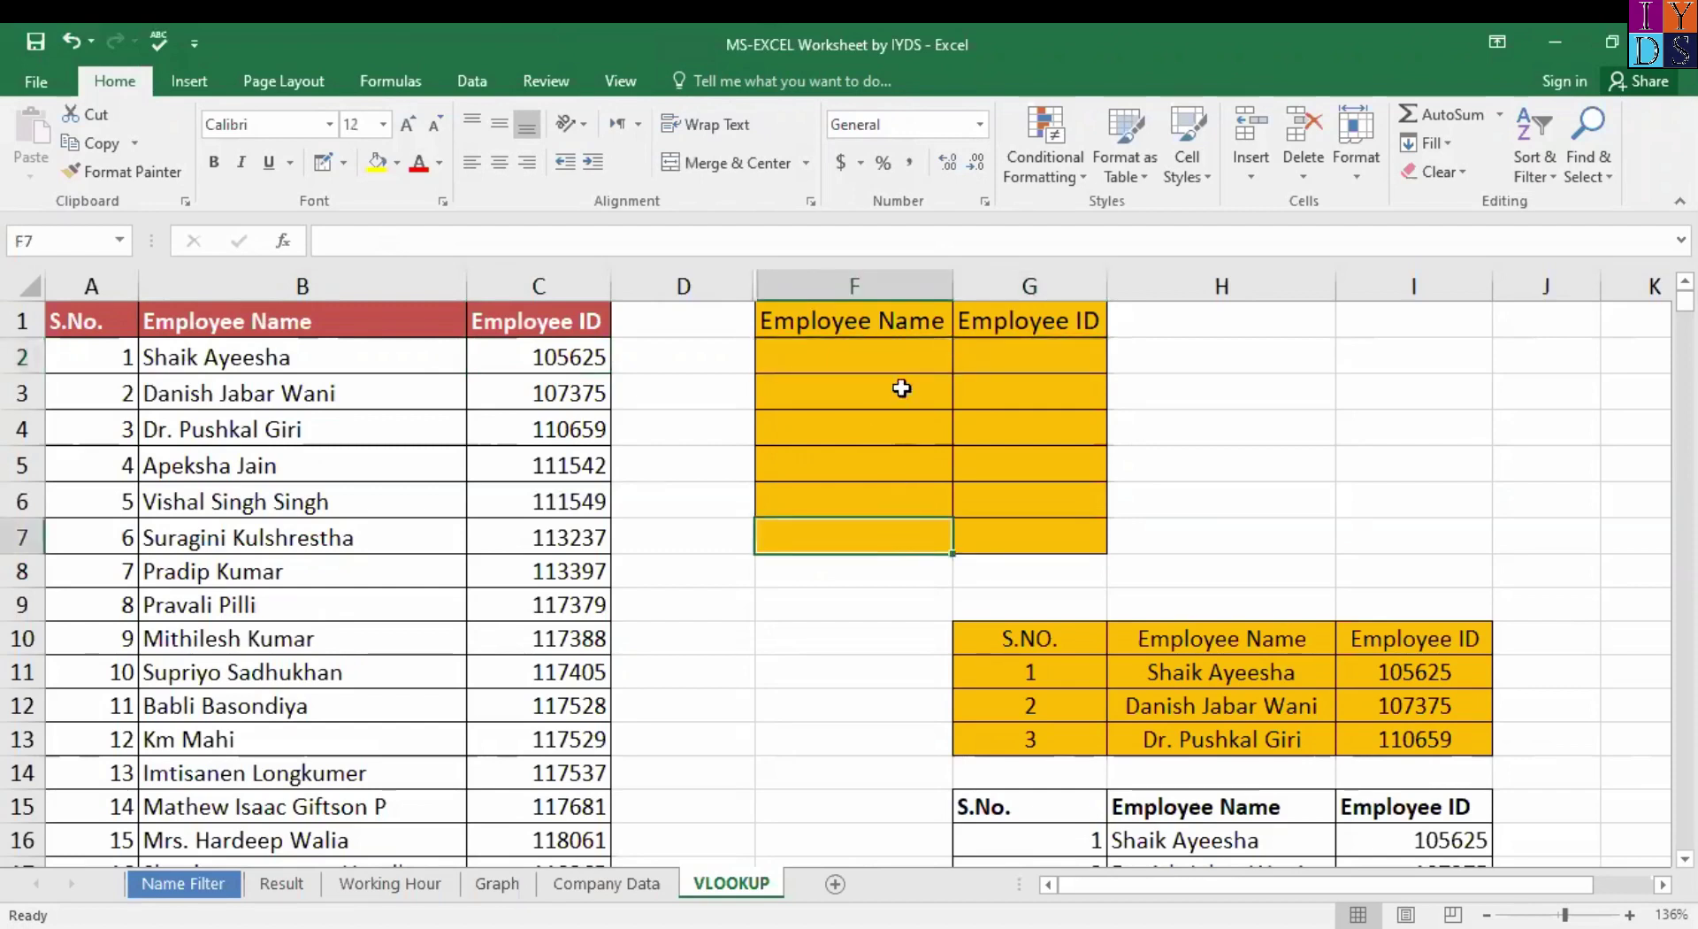
pyautogui.click(893, 350)
pyautogui.click(903, 540)
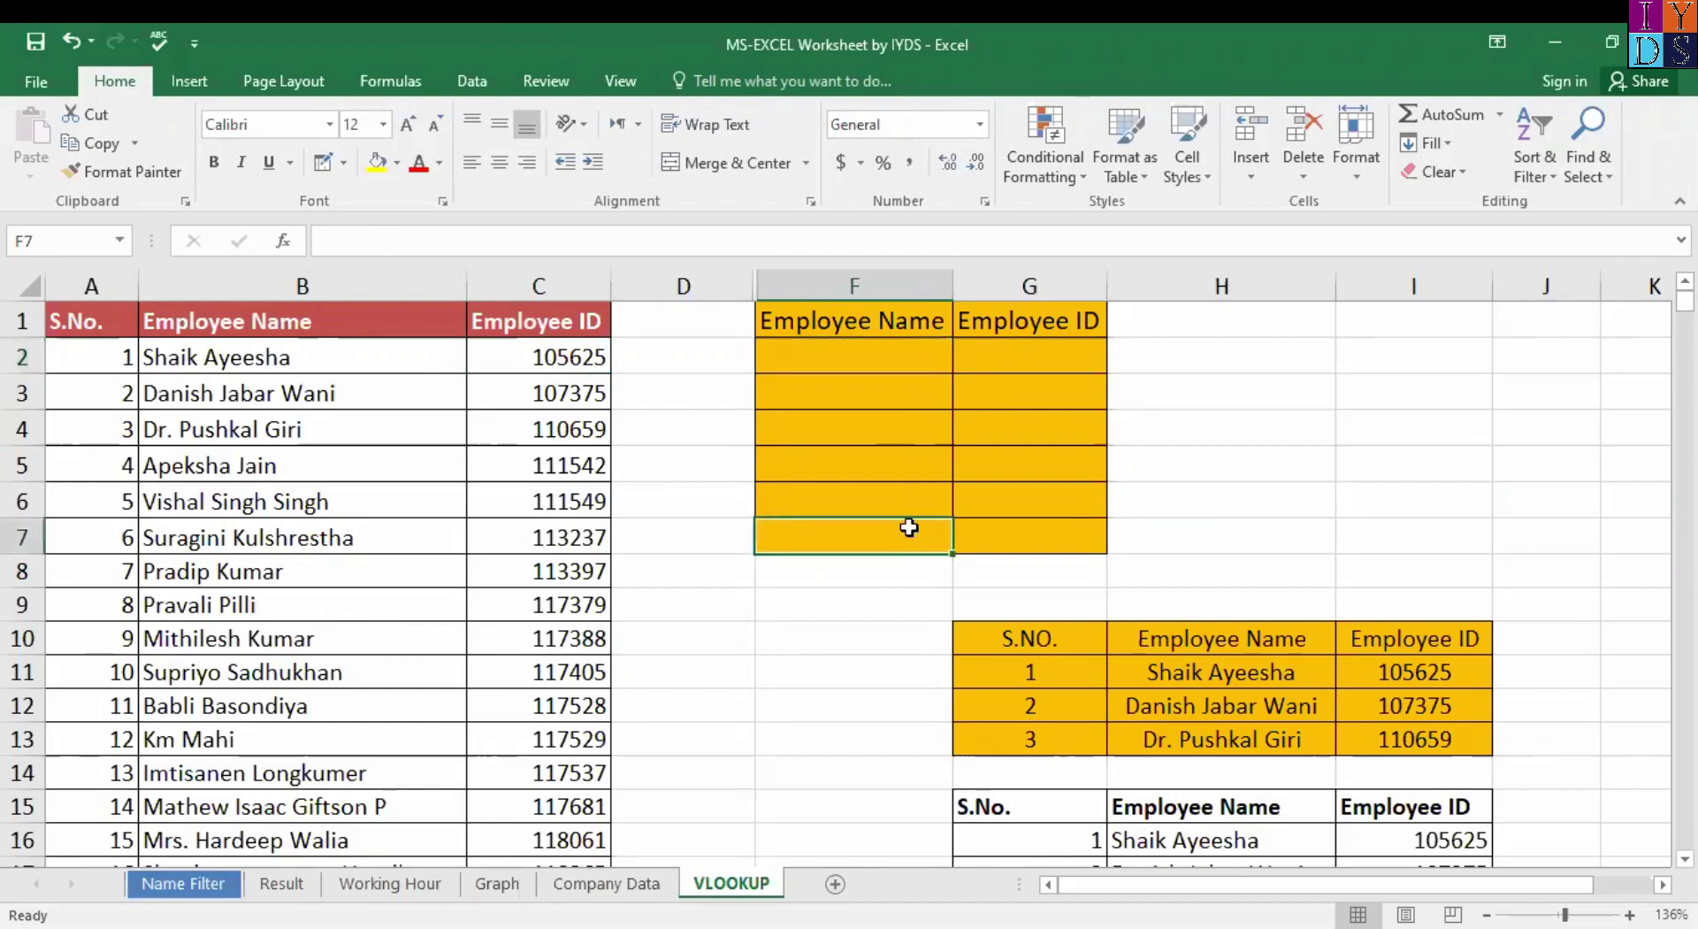
pyautogui.click(1046, 346)
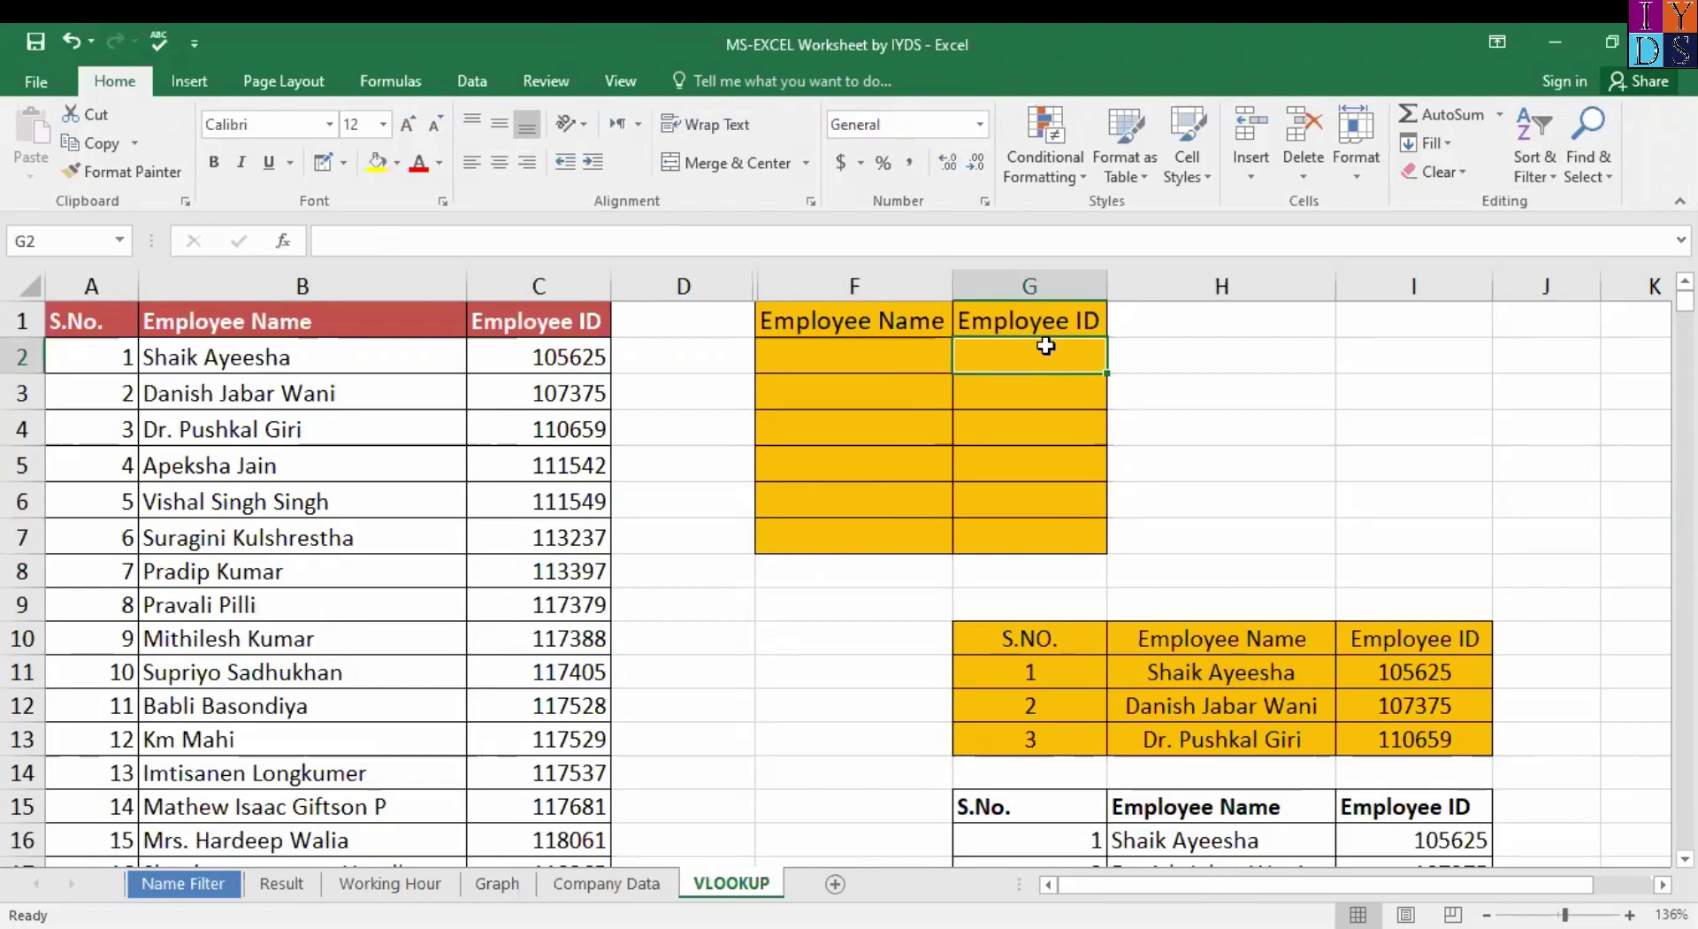
# Enter =VLOOKUP in G2 and move its Function Arguments dialog off the employee table.
pyautogui.write('=')
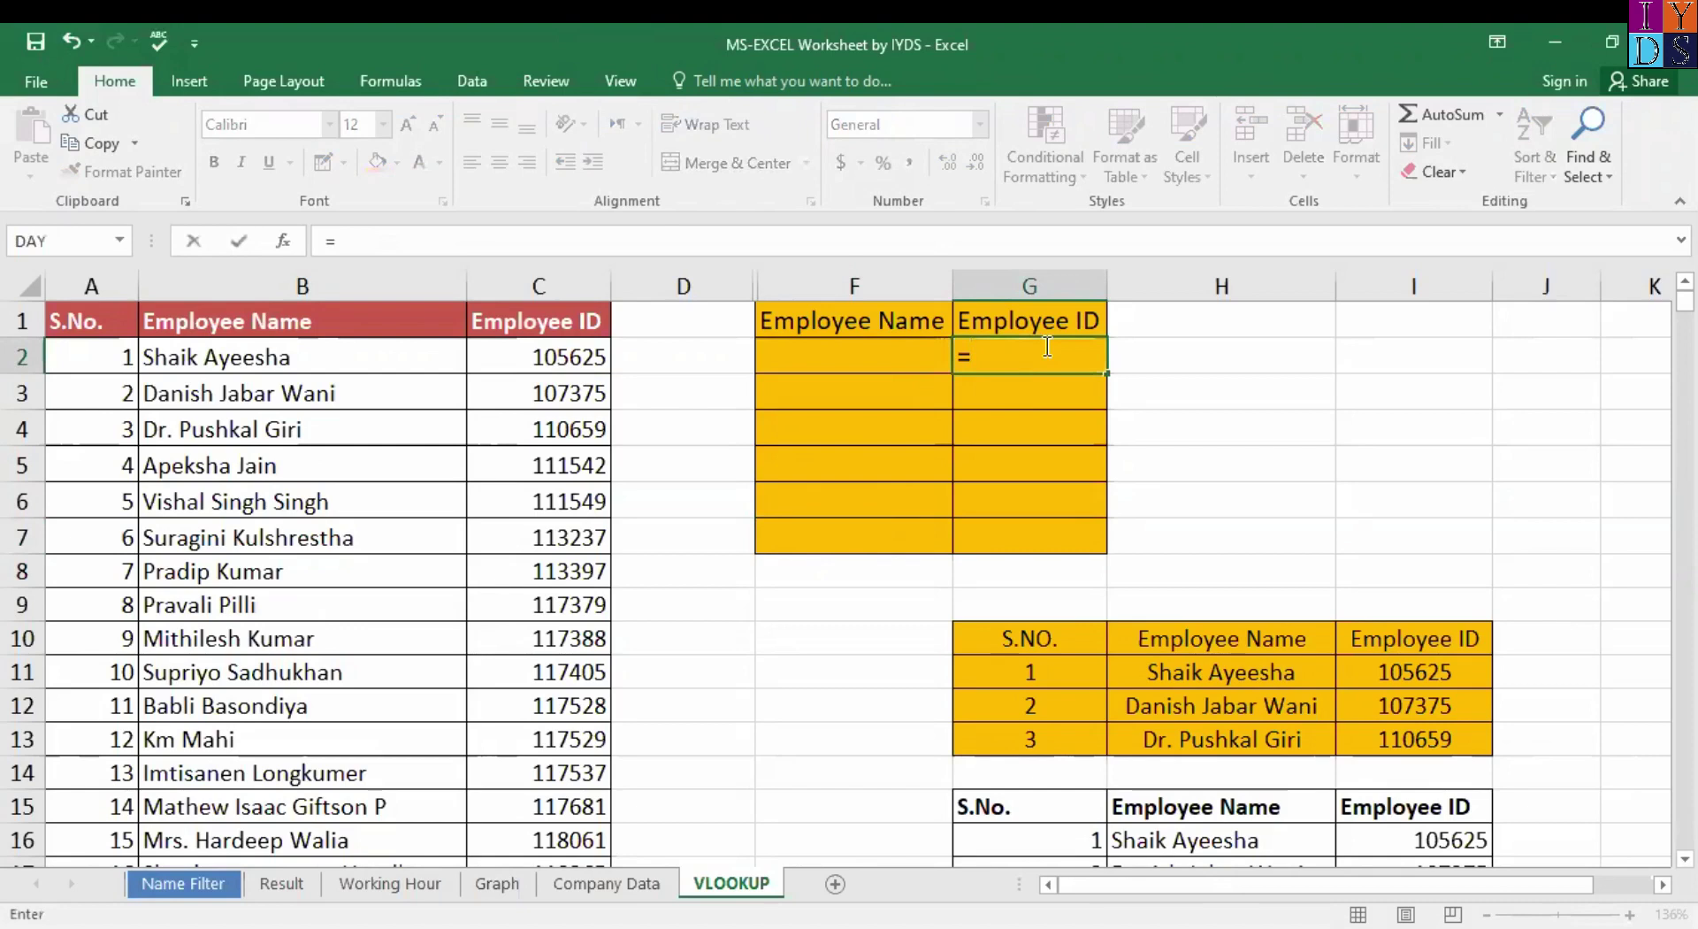
pyautogui.write('vlook')
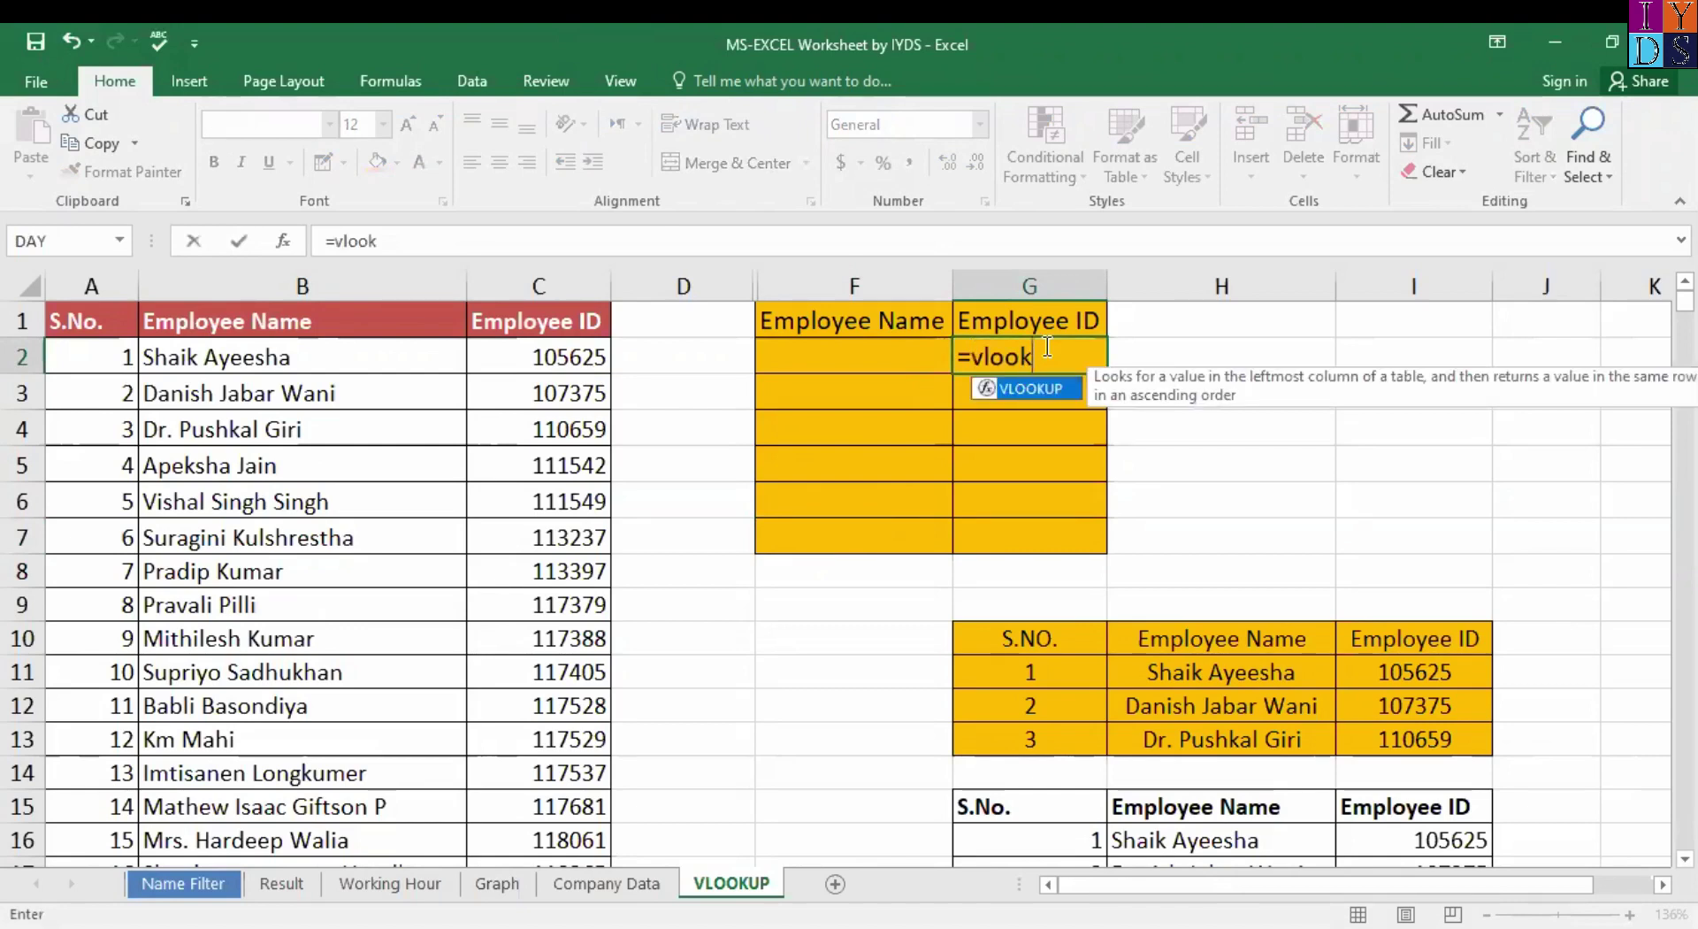
pyautogui.press('Tab')
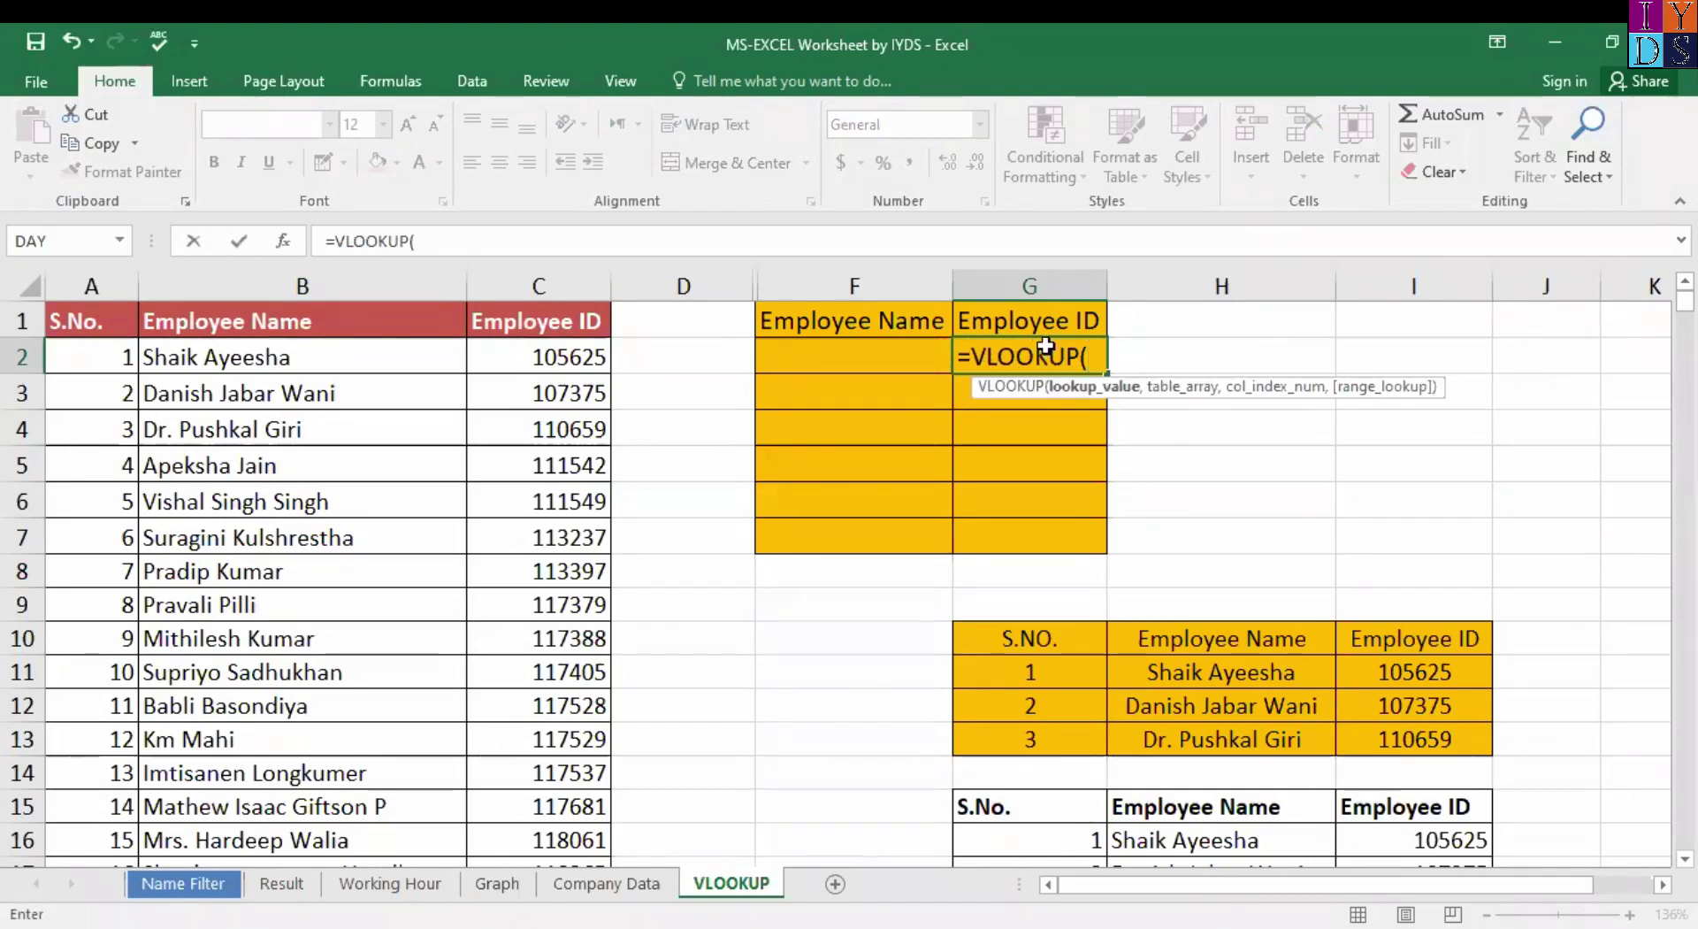
pyautogui.hotkey('ctrl', 'a')
pyautogui.moveTo(578, 431); pyautogui.dragTo(609, 434)
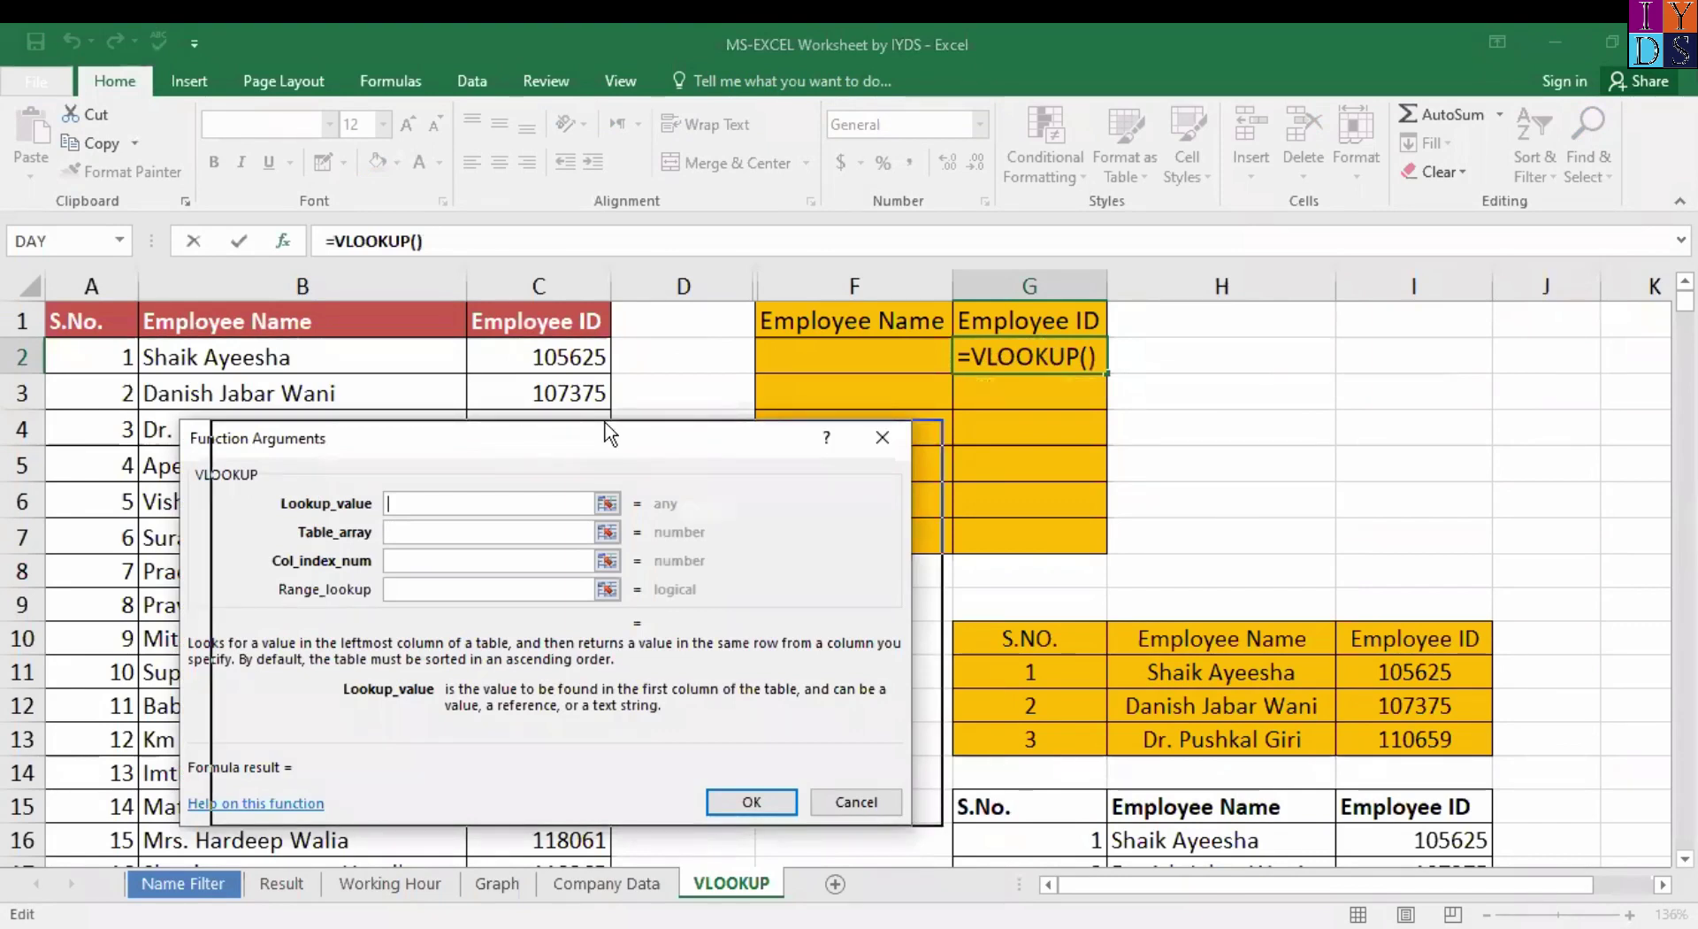
pyautogui.moveTo(608, 433); pyautogui.dragTo(1033, 439)
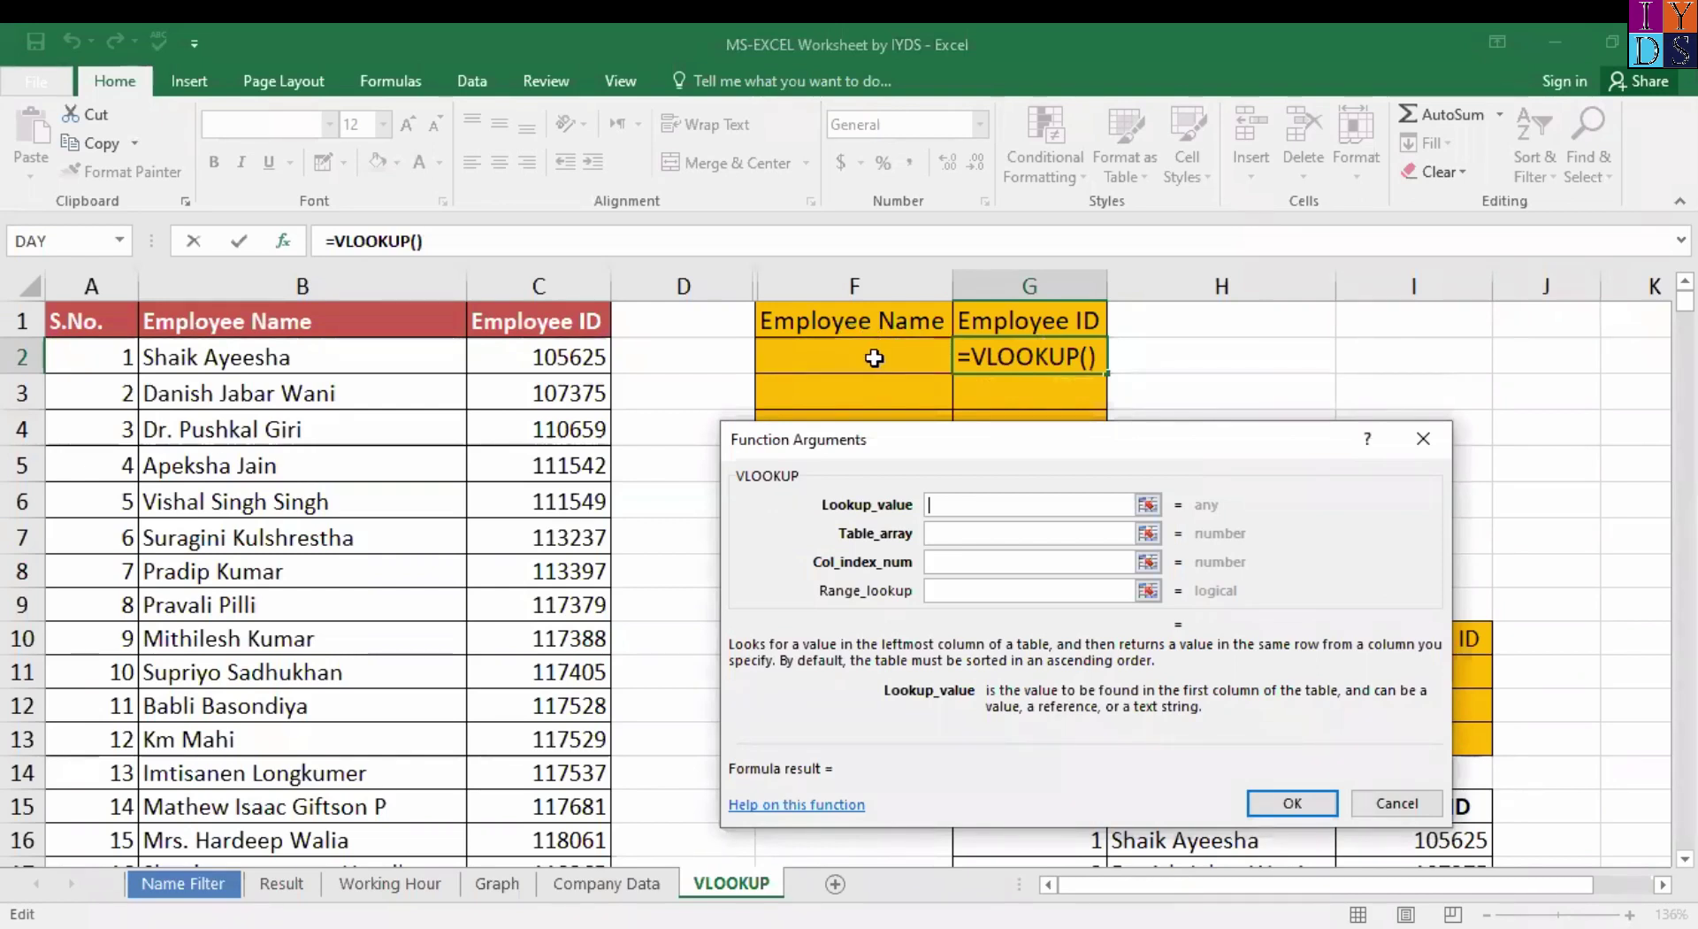
# Set the lookup value to $F$2 and the table array to $B$1:$C$15.
pyautogui.click(874, 357)
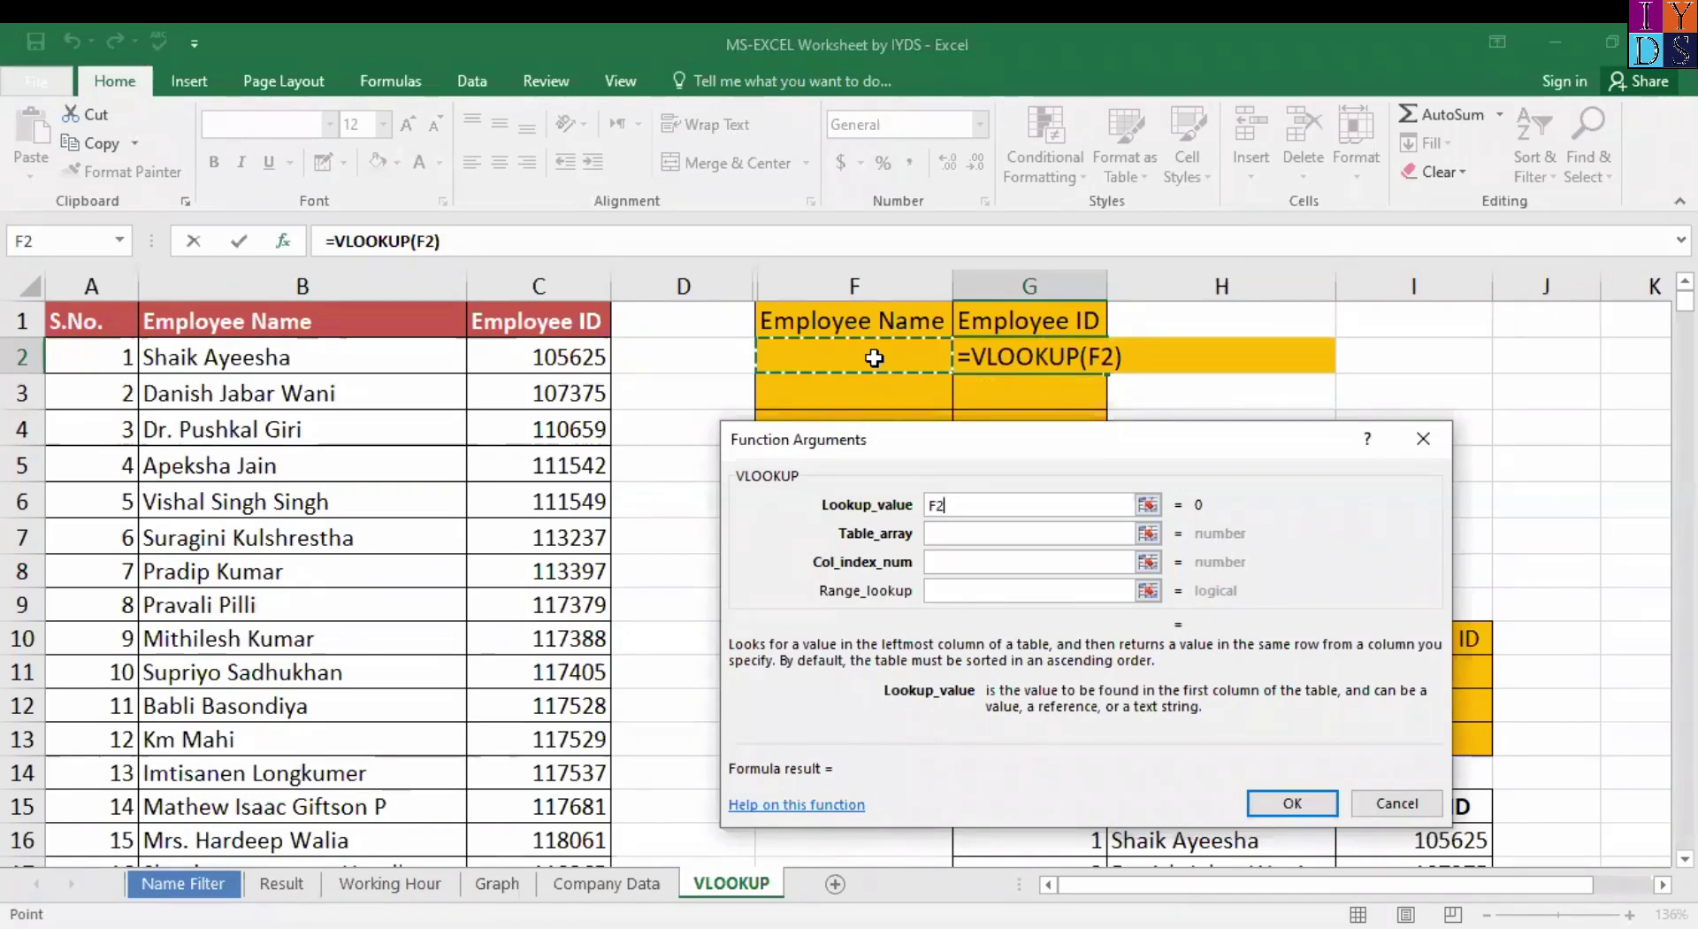
pyautogui.press('F4')
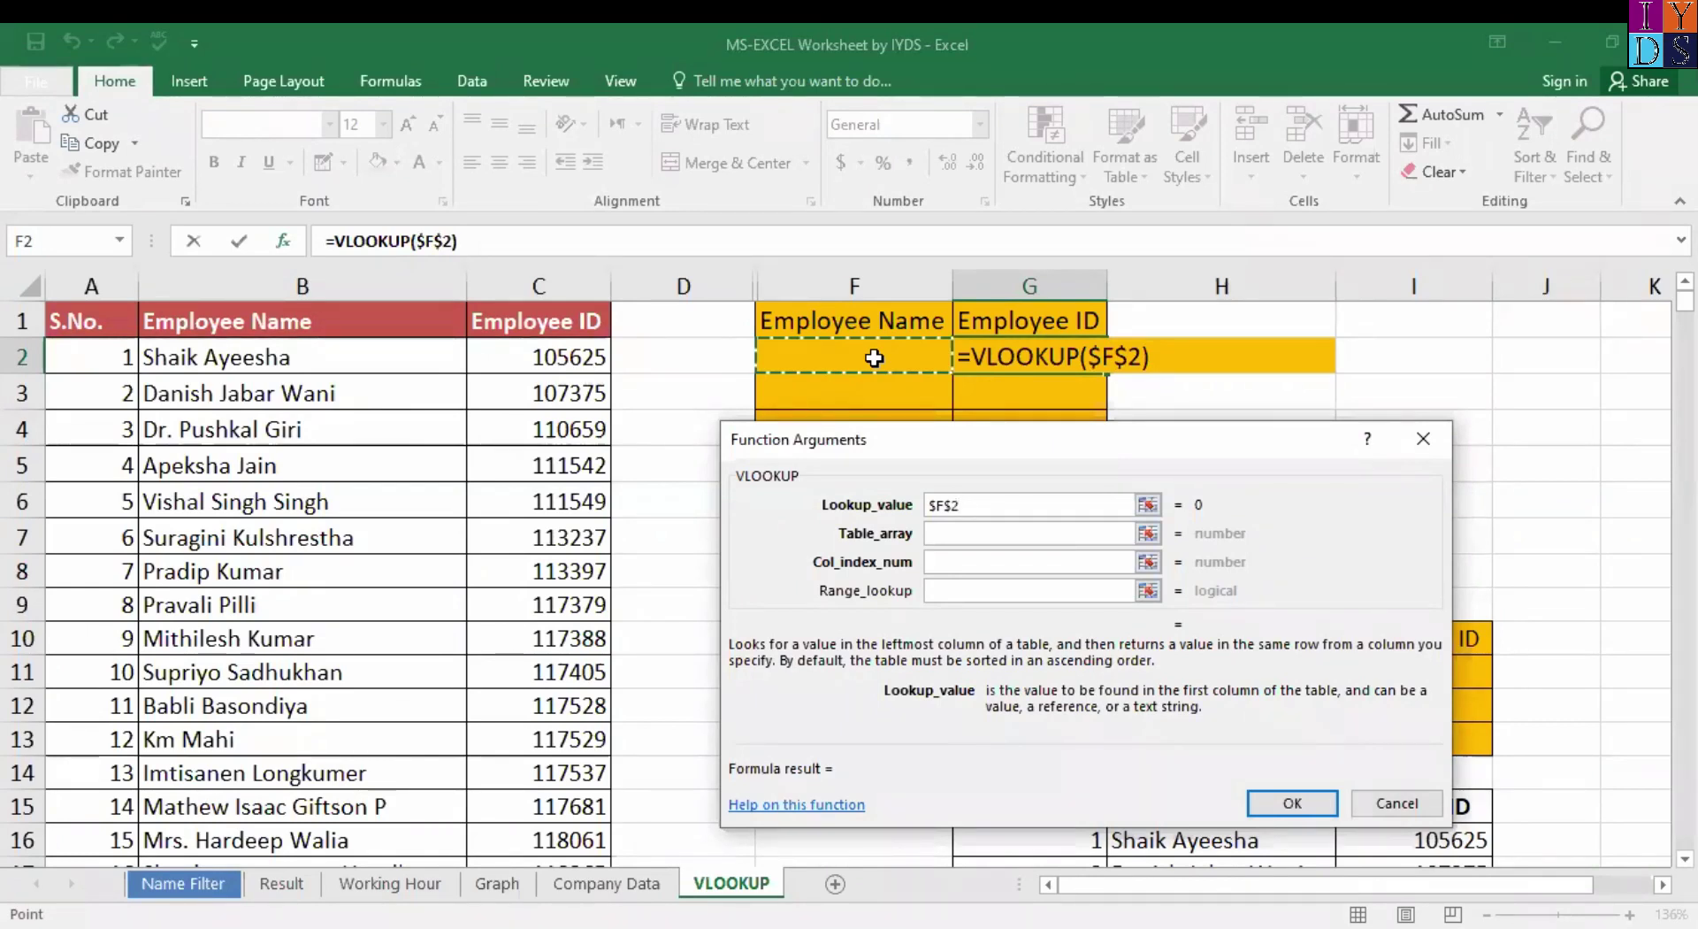
pyautogui.click(1097, 530)
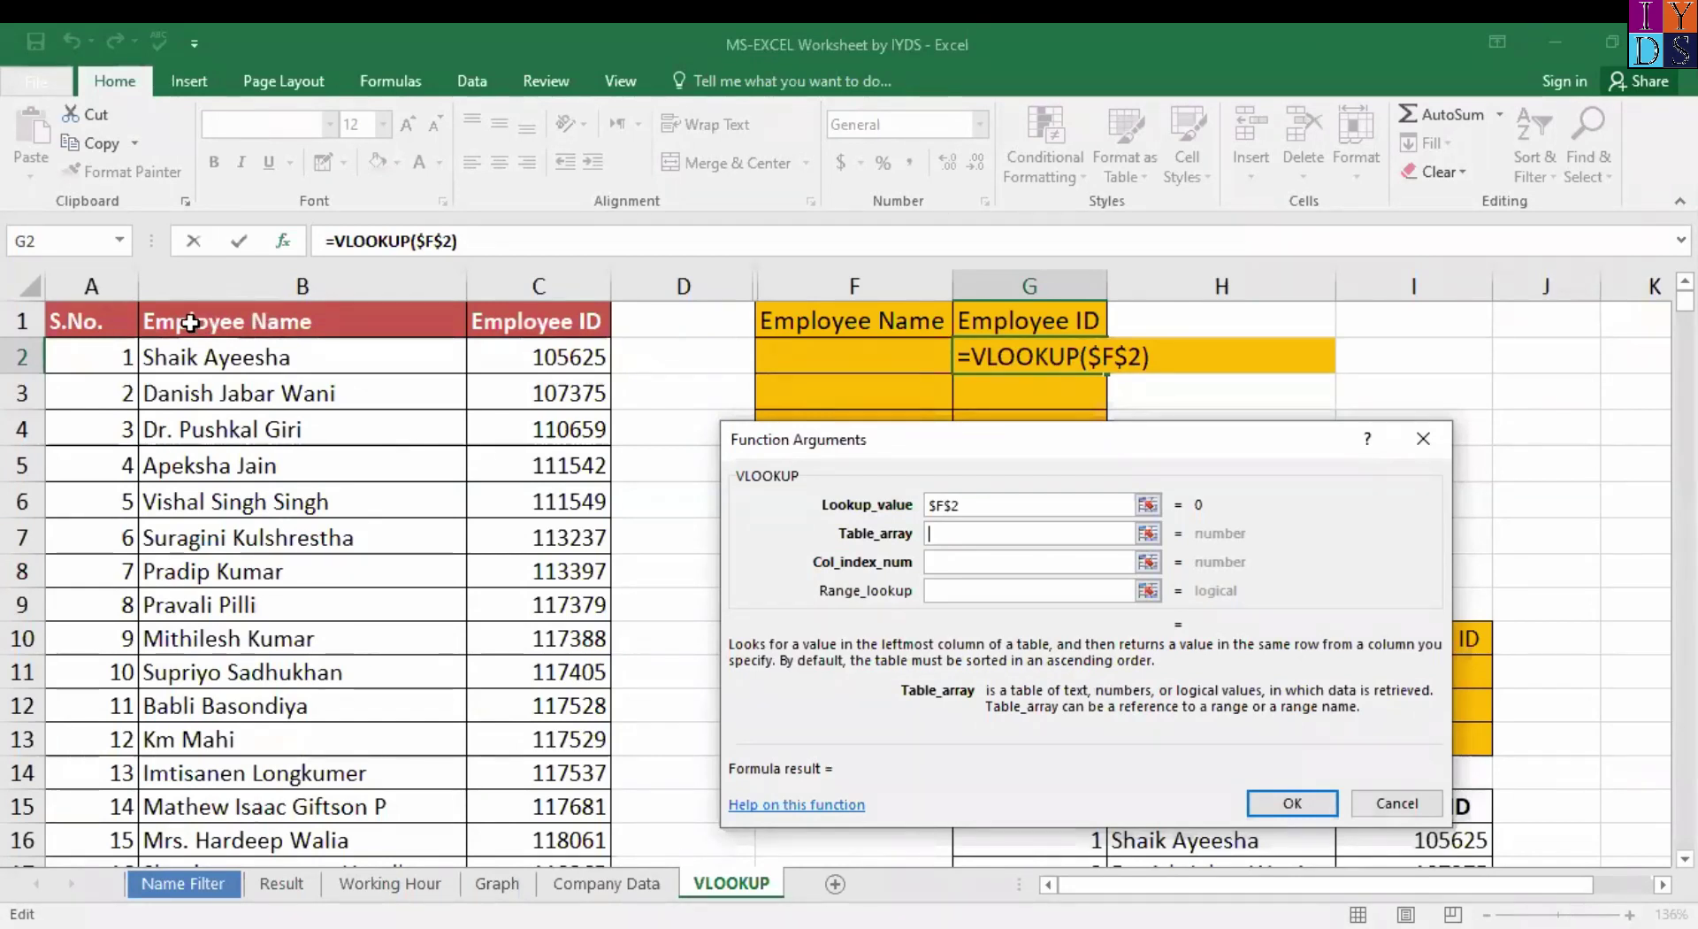
pyautogui.click(190, 323)
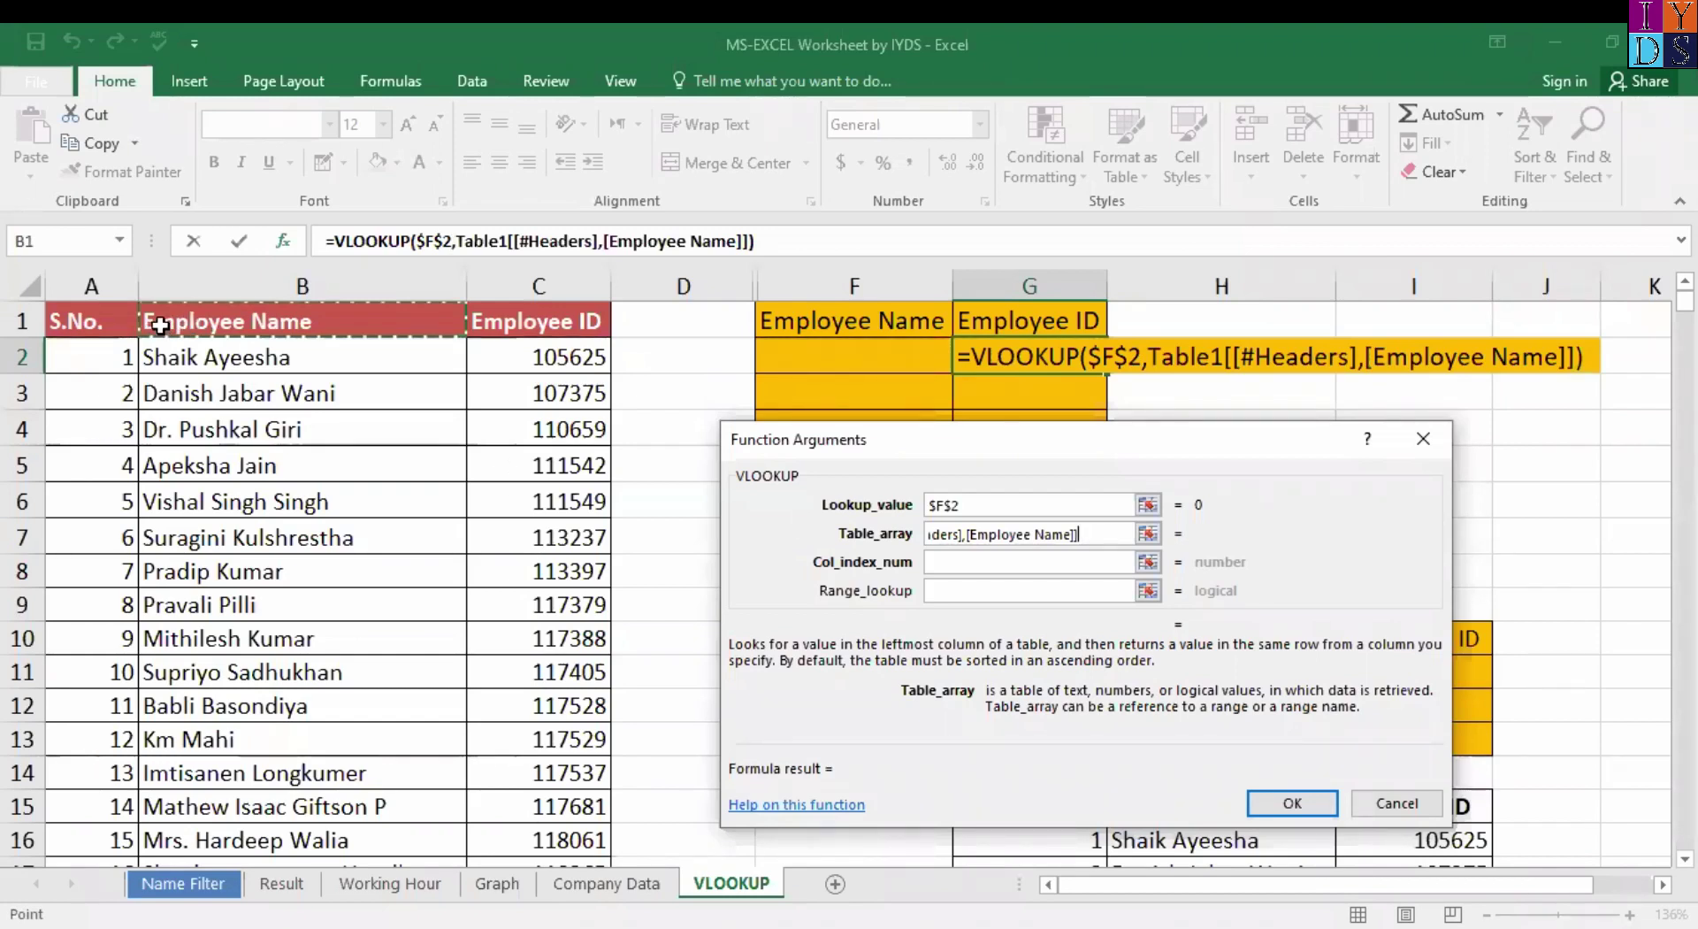
pyautogui.moveTo(160, 325); pyautogui.dragTo(506, 818)
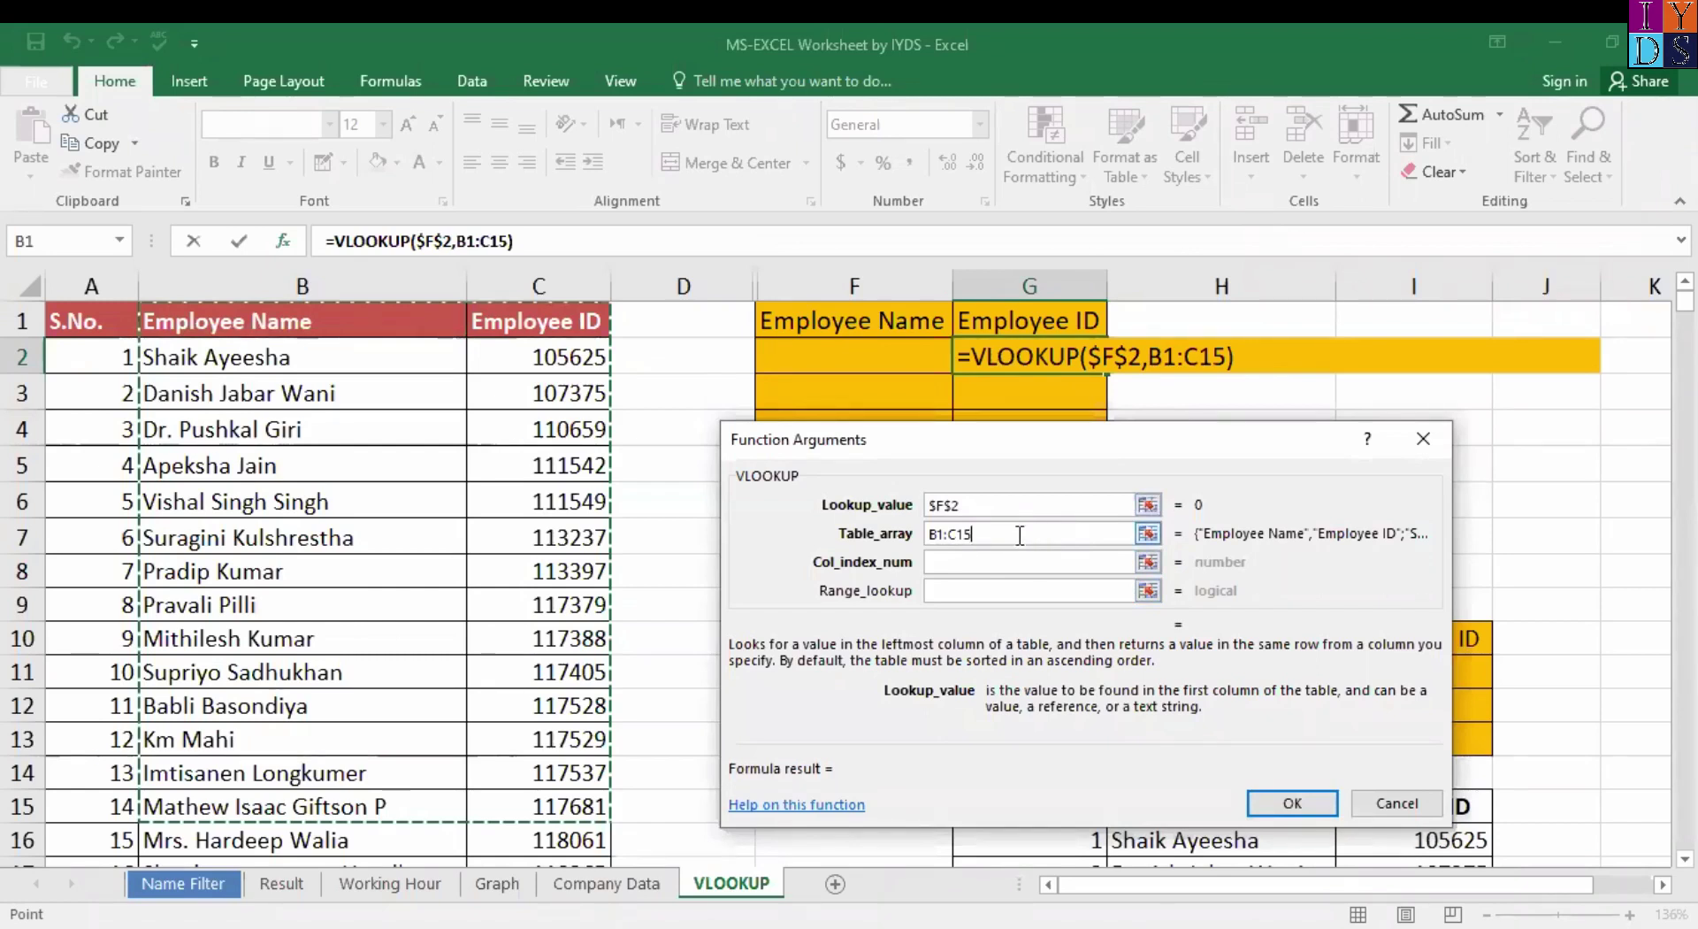
pyautogui.press('F4')
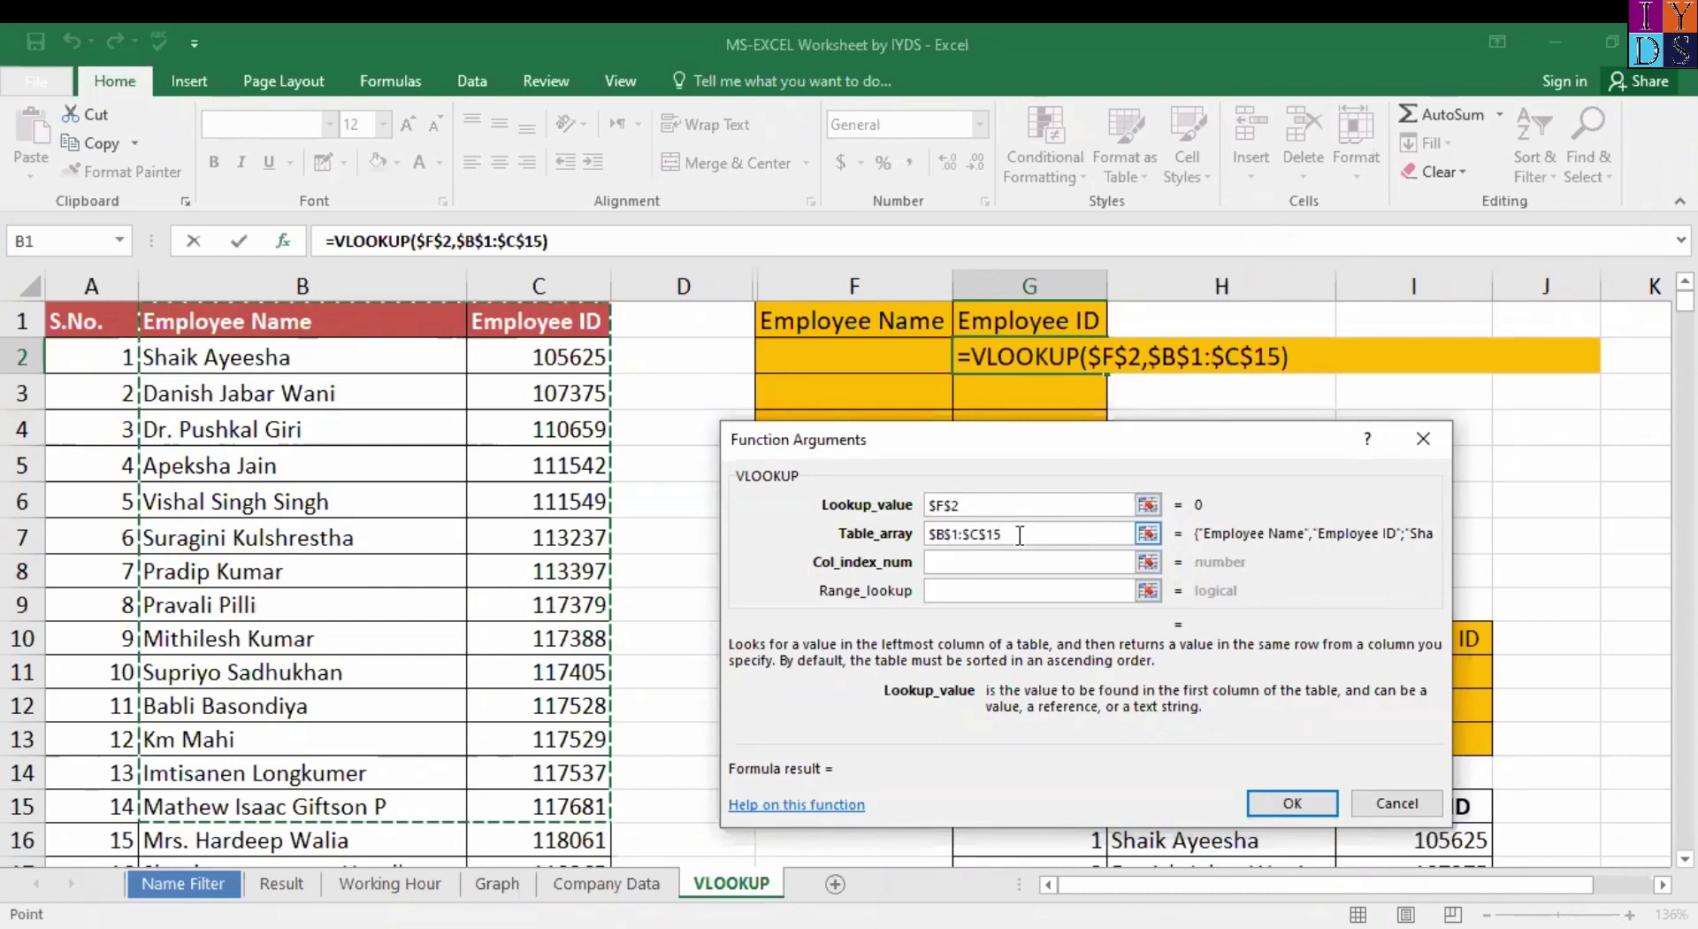
# Enter column index 2 and range lookup 0, then confirm the formula.
pyautogui.click(1058, 562)
pyautogui.click(970, 563)
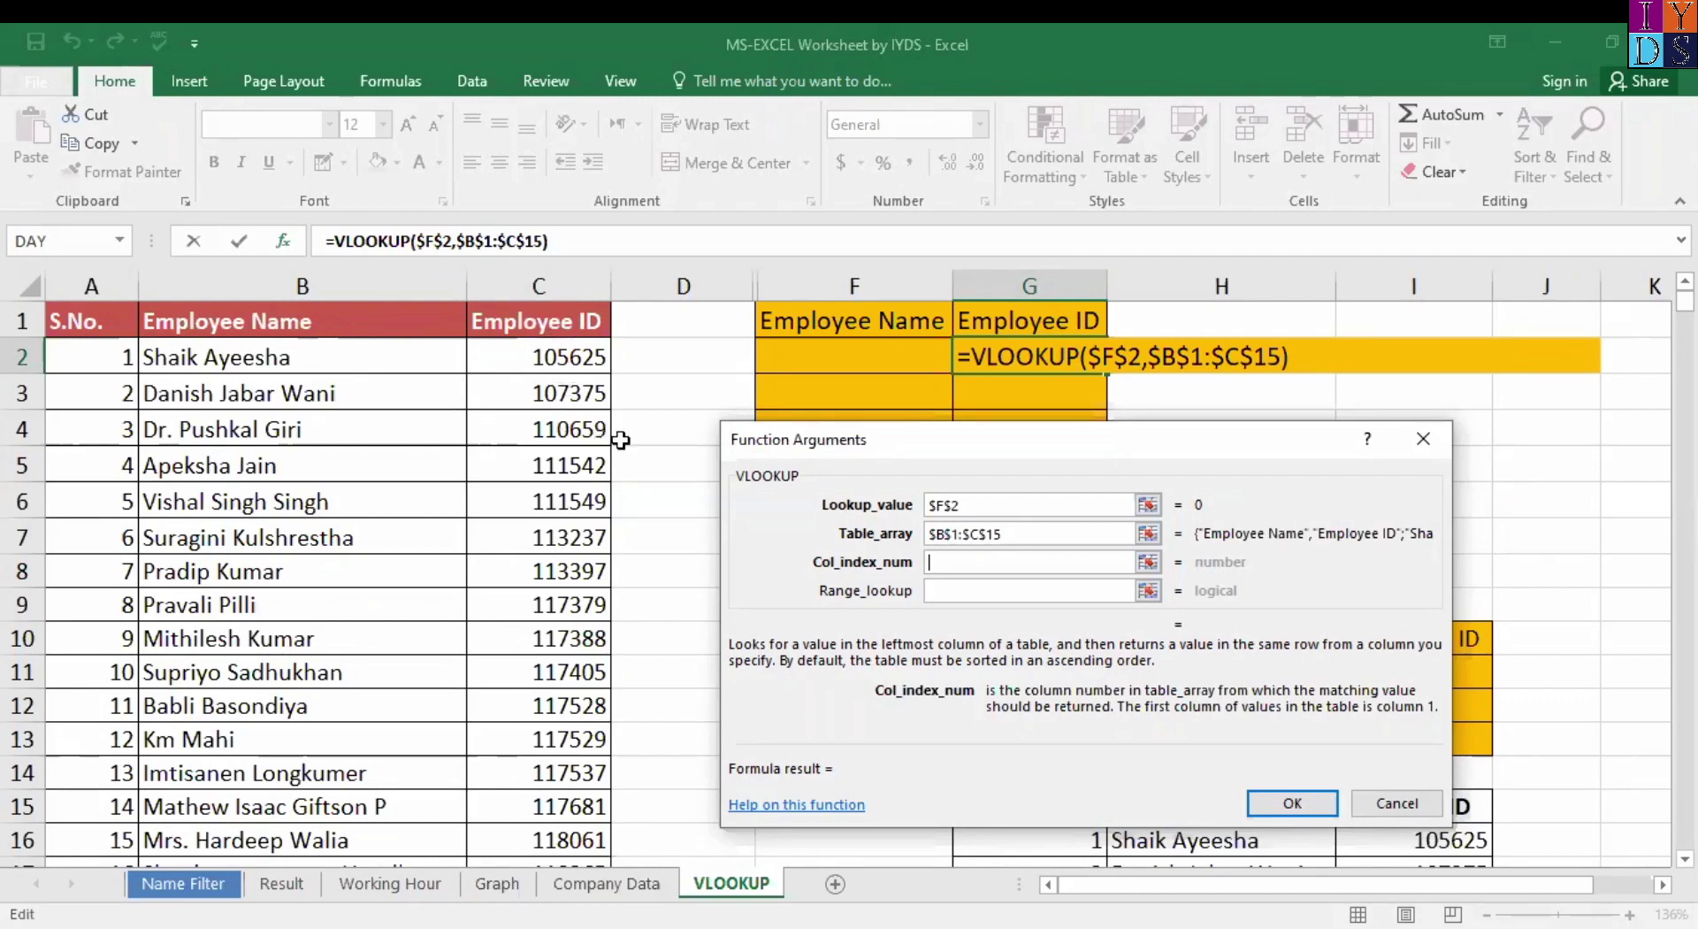
pyautogui.write('2')
pyautogui.press('Tab')
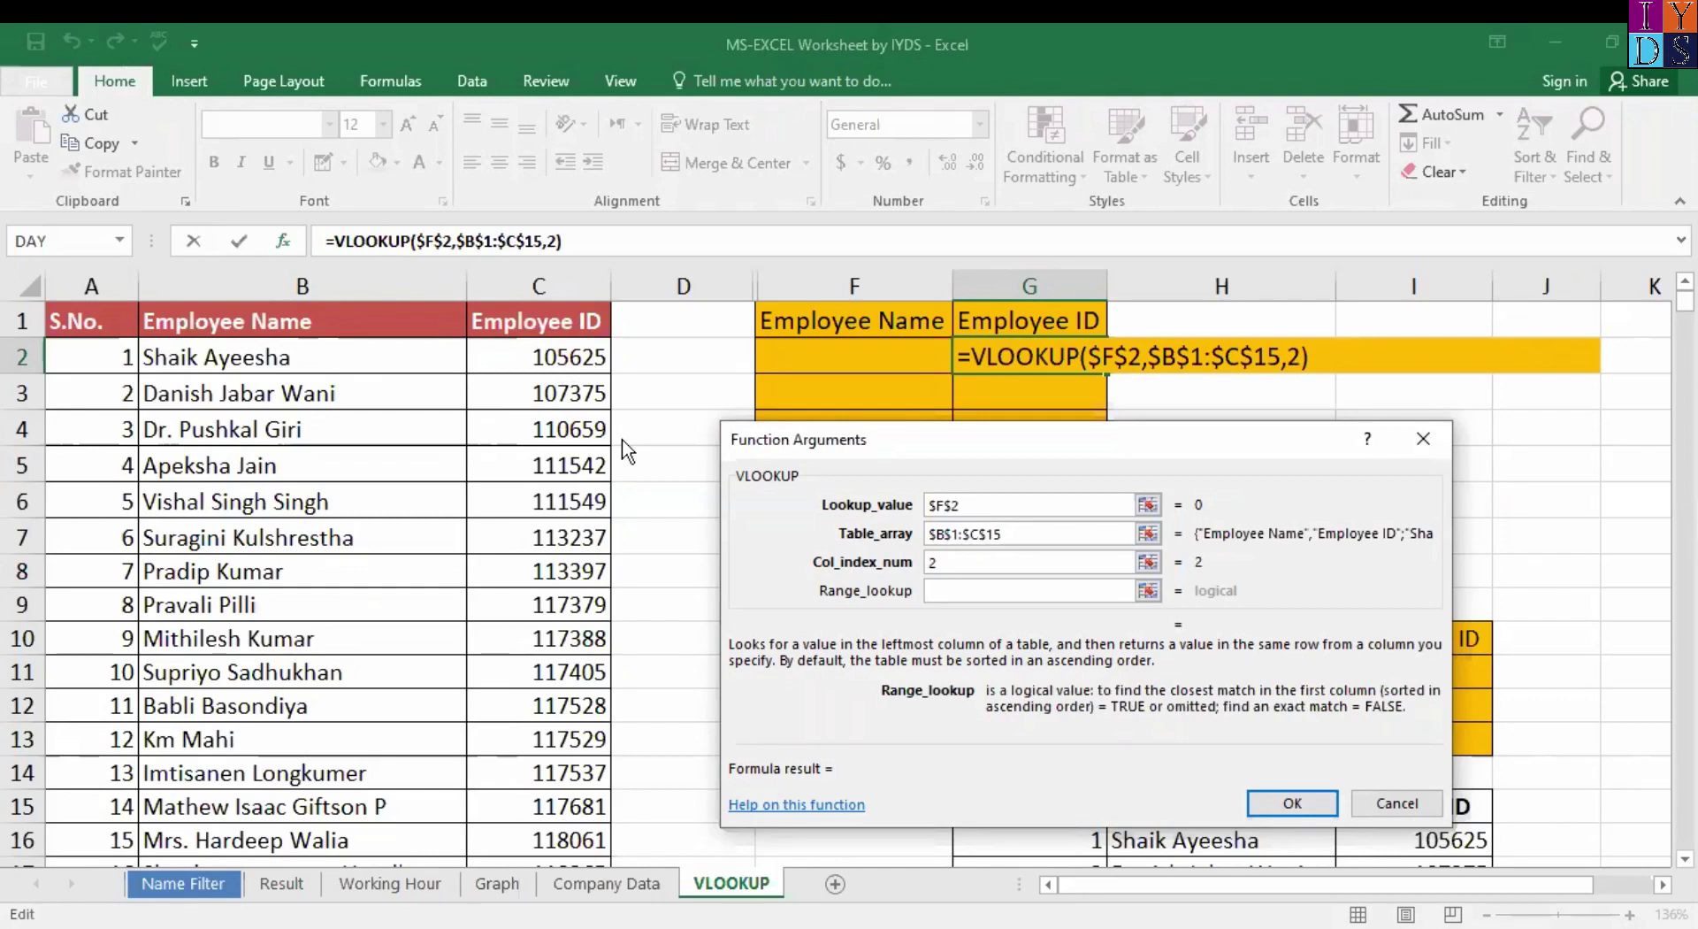
pyautogui.write('0')
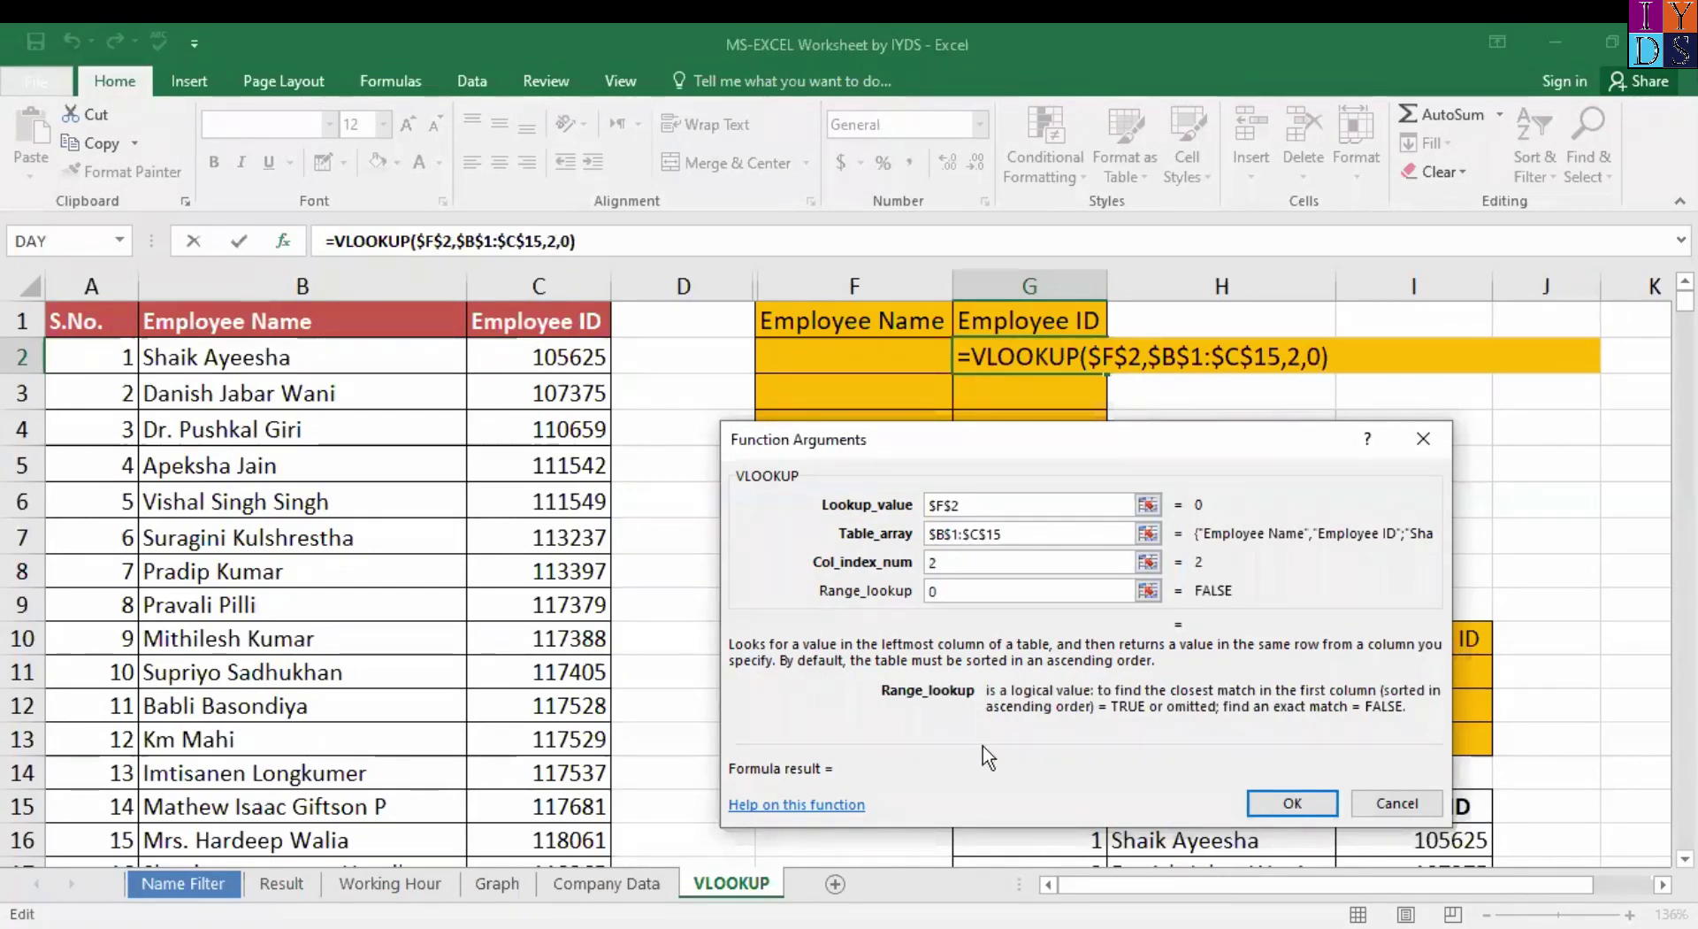
pyautogui.click(1296, 805)
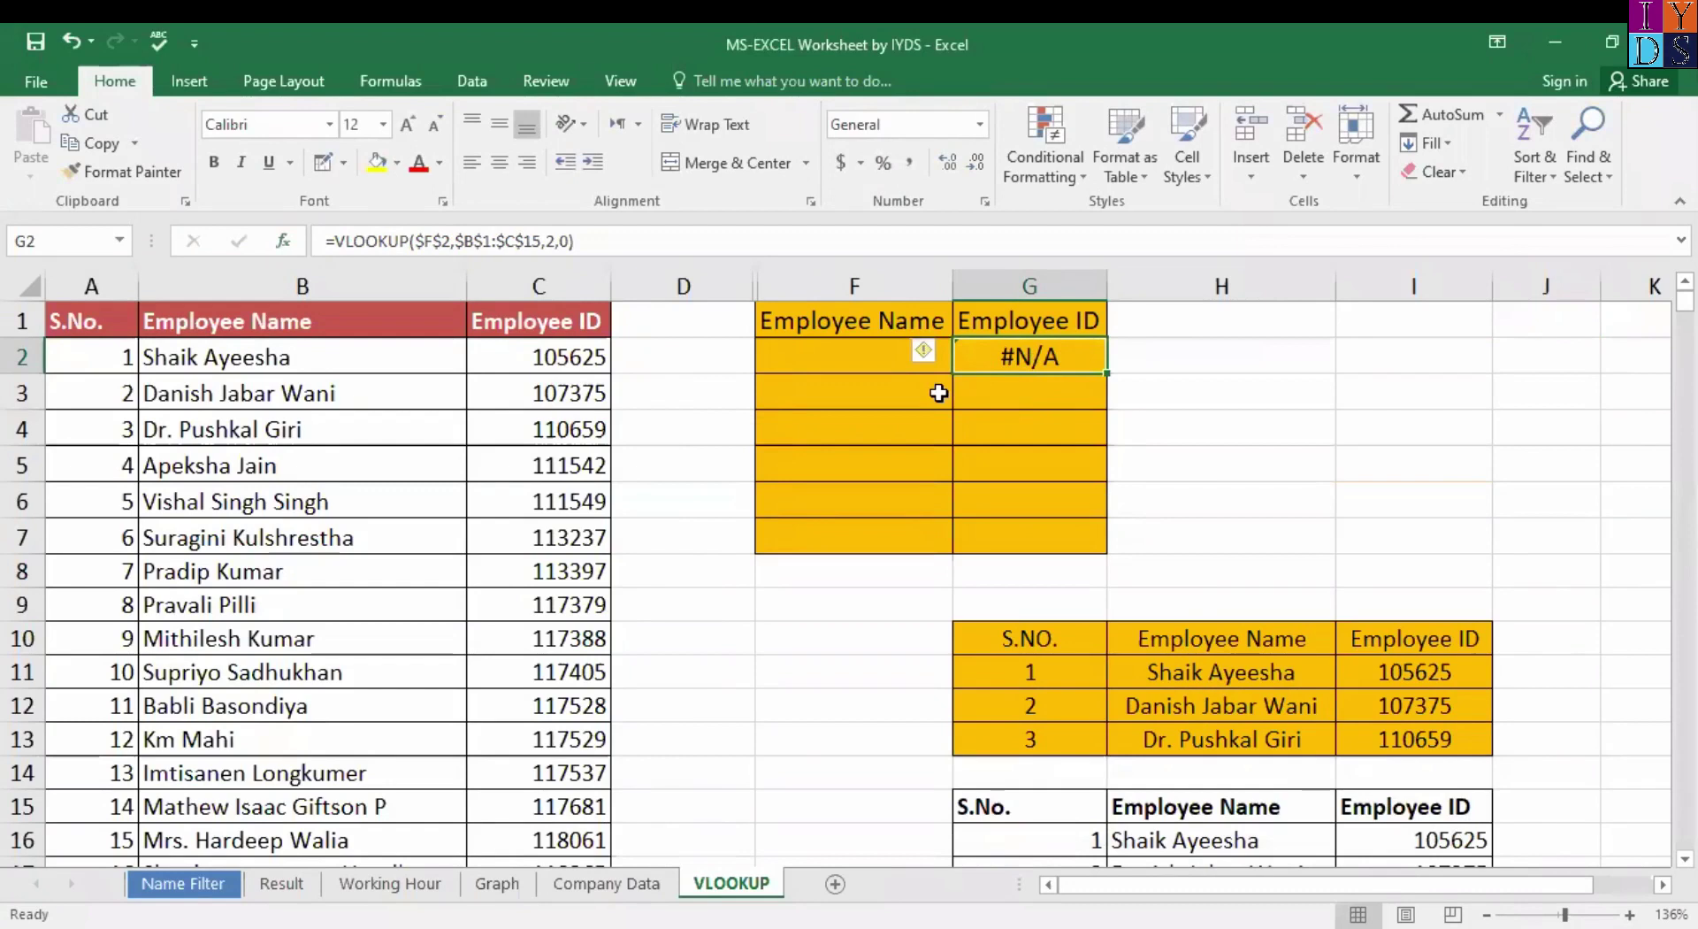
pyautogui.click(854, 357)
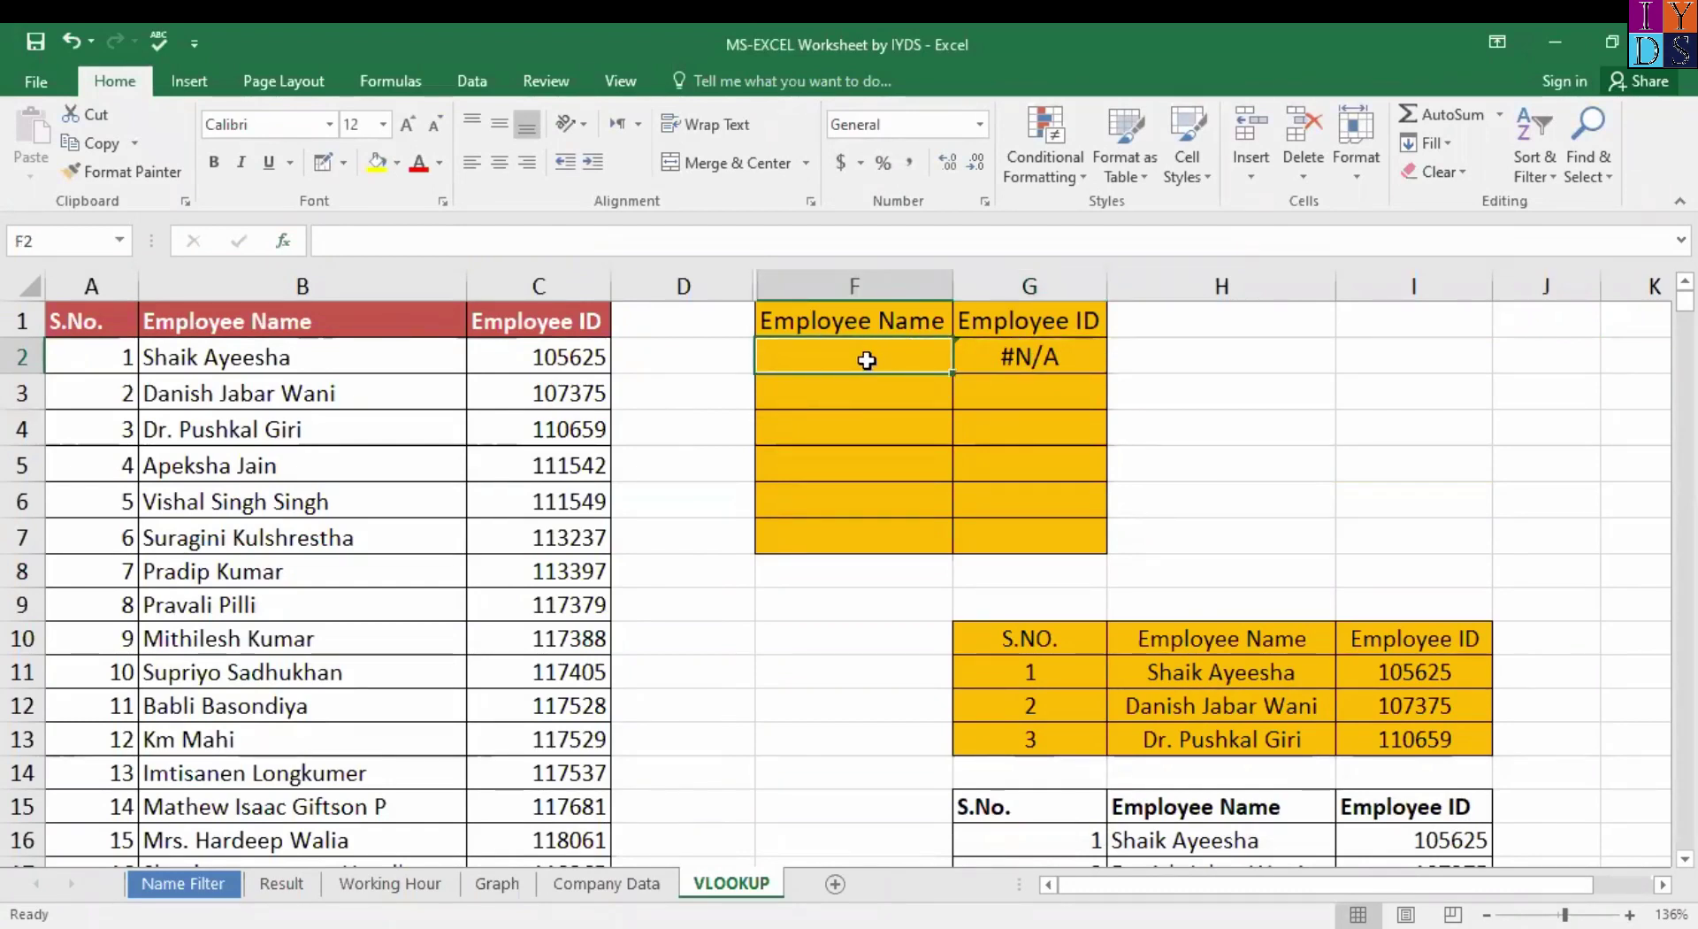
pyautogui.click(1072, 358)
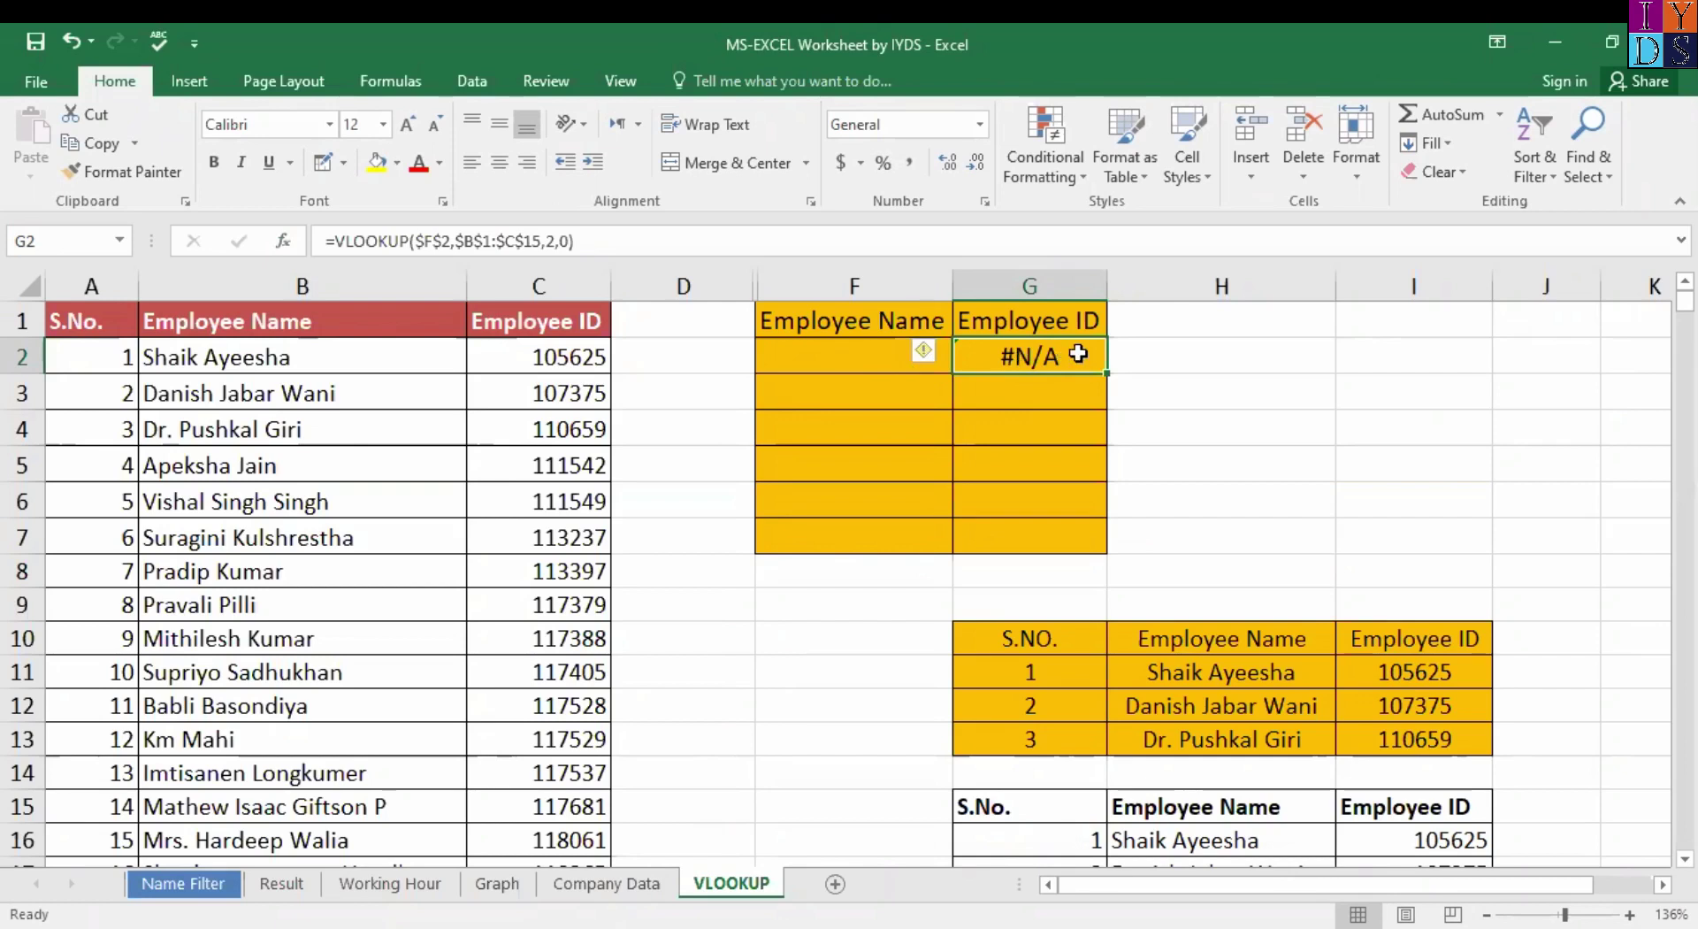
pyautogui.click(808, 364)
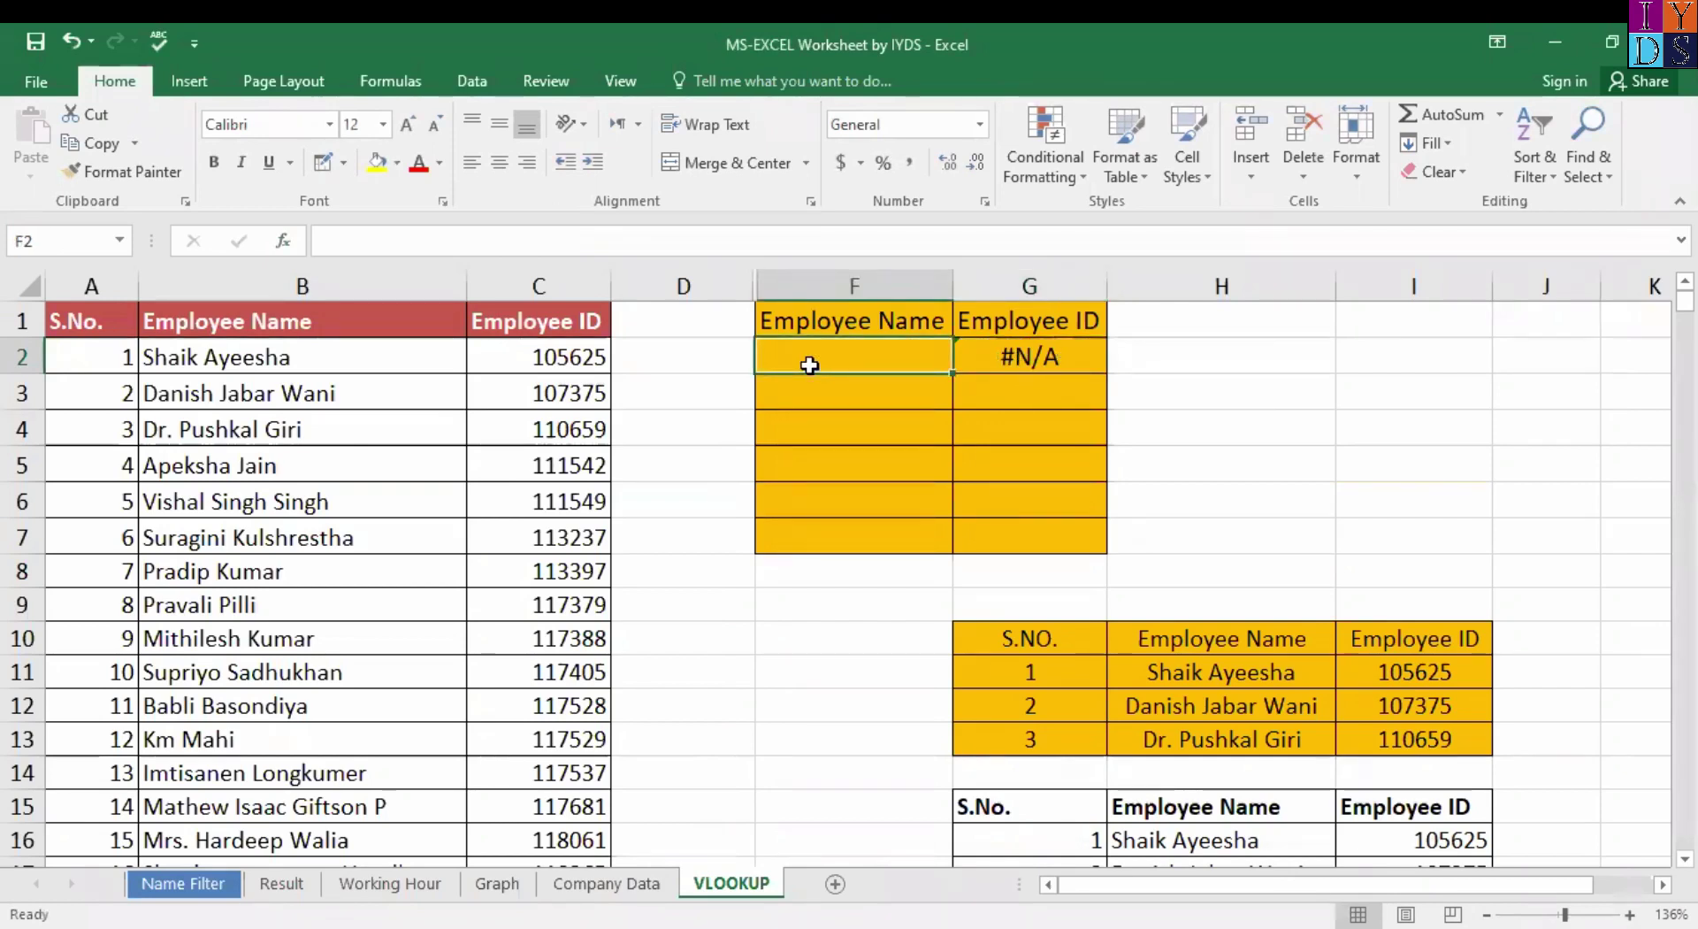
pyautogui.press('Tab')
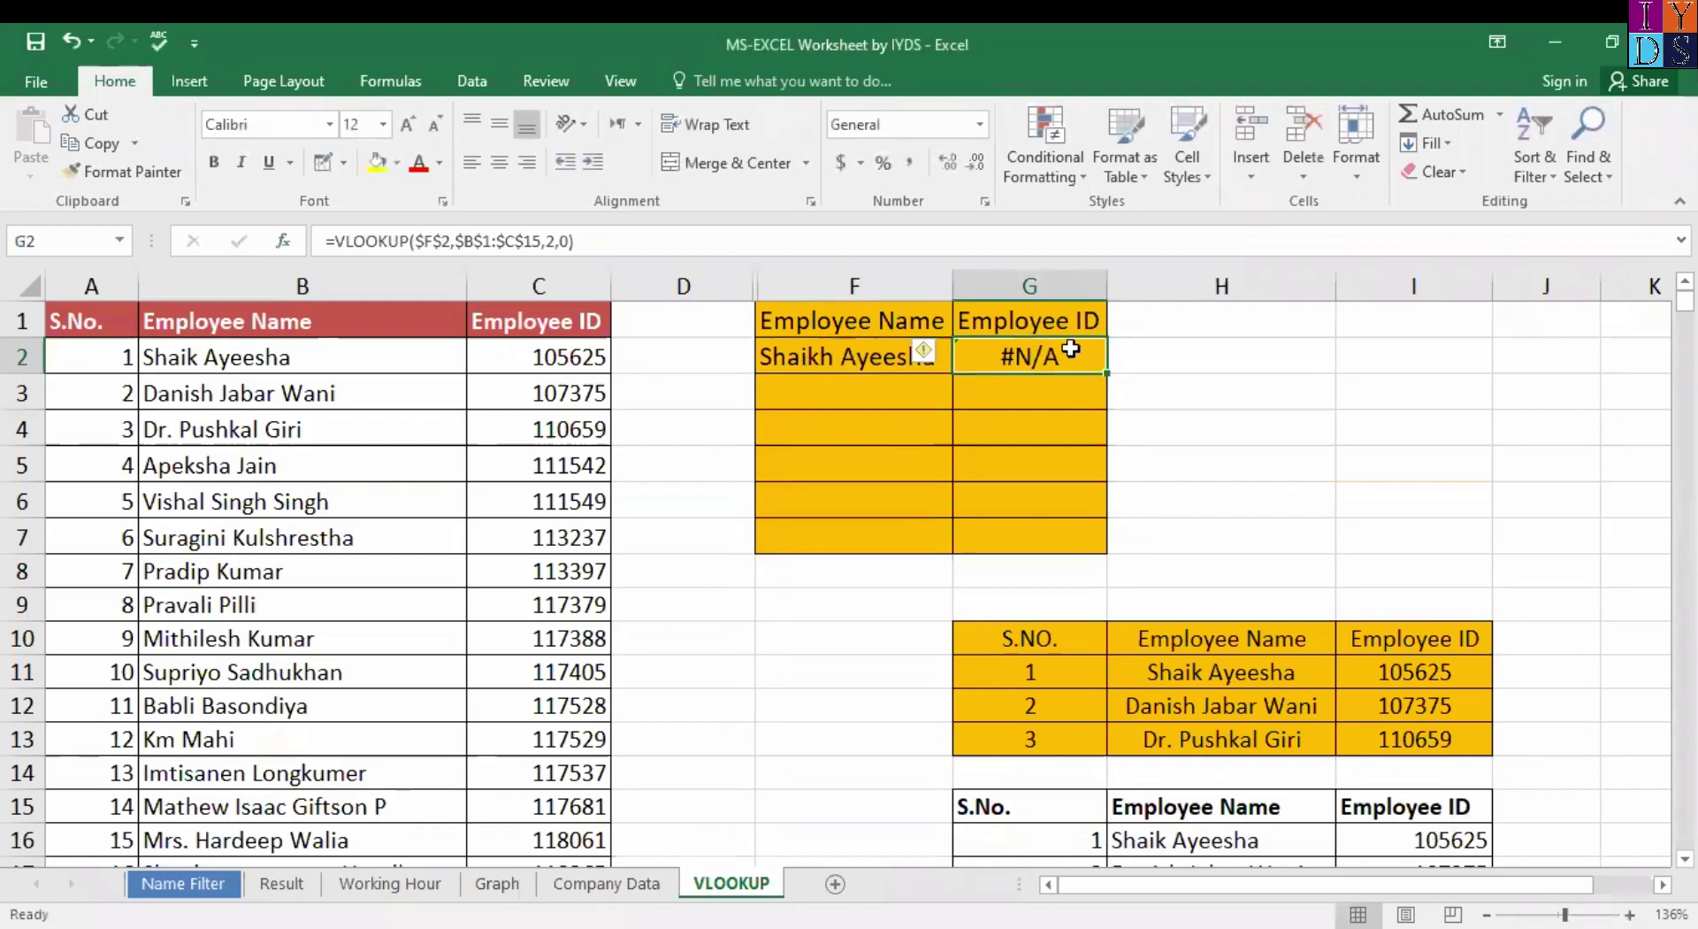
pyautogui.press('F2')
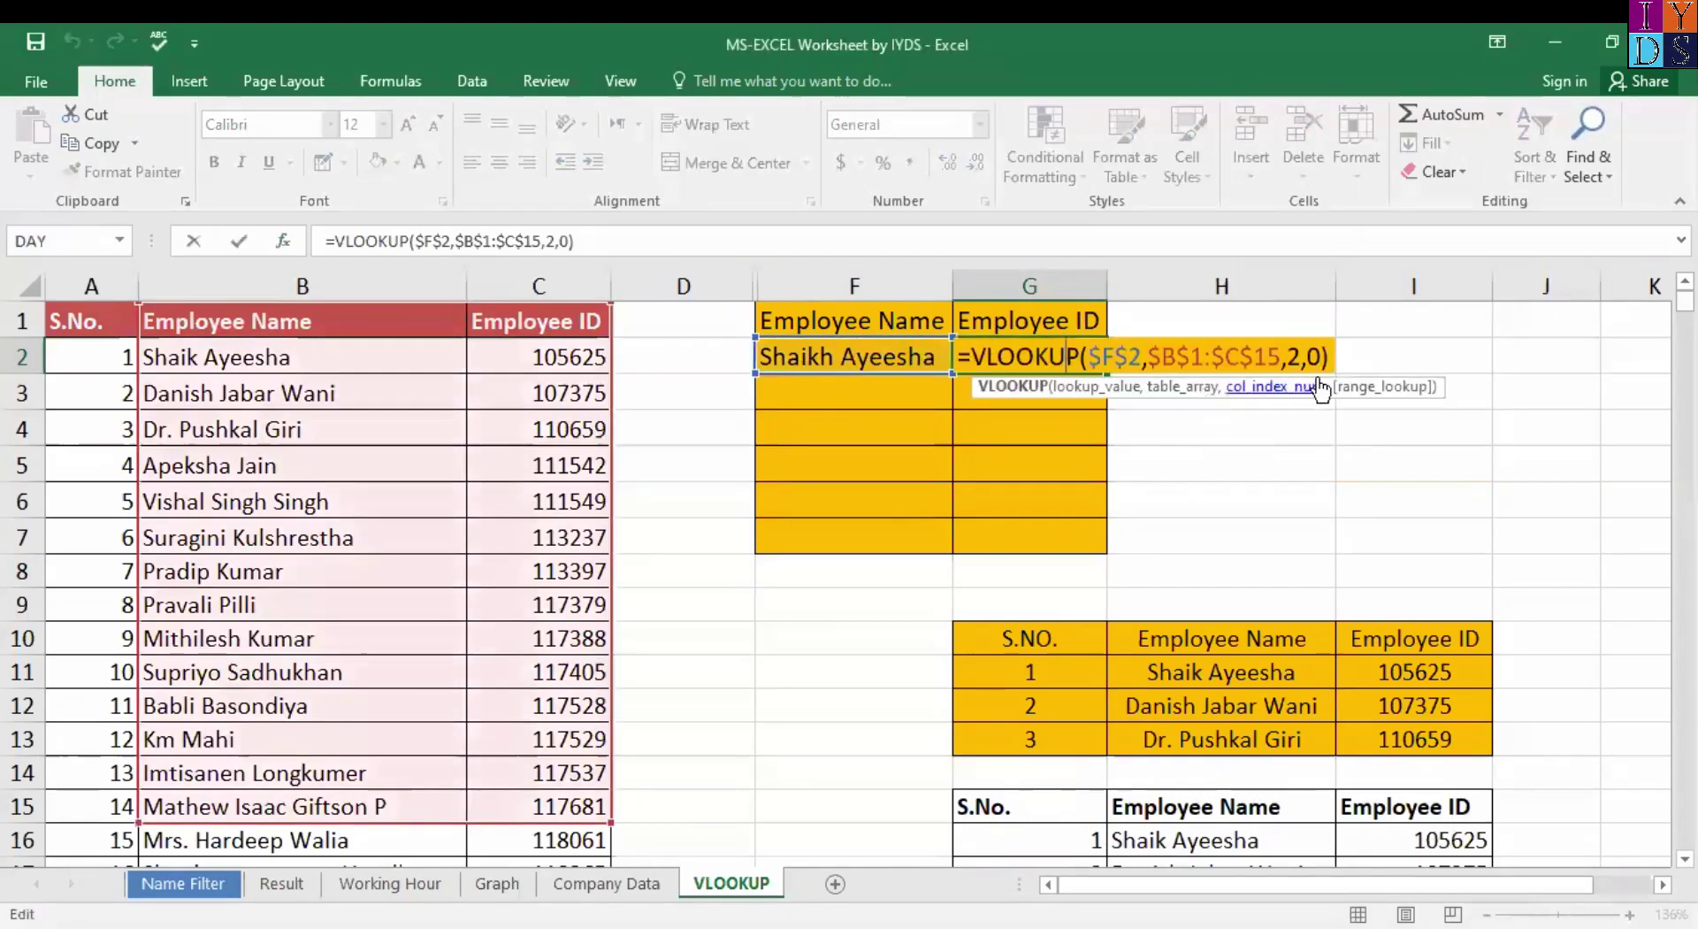
pyautogui.click(1327, 354)
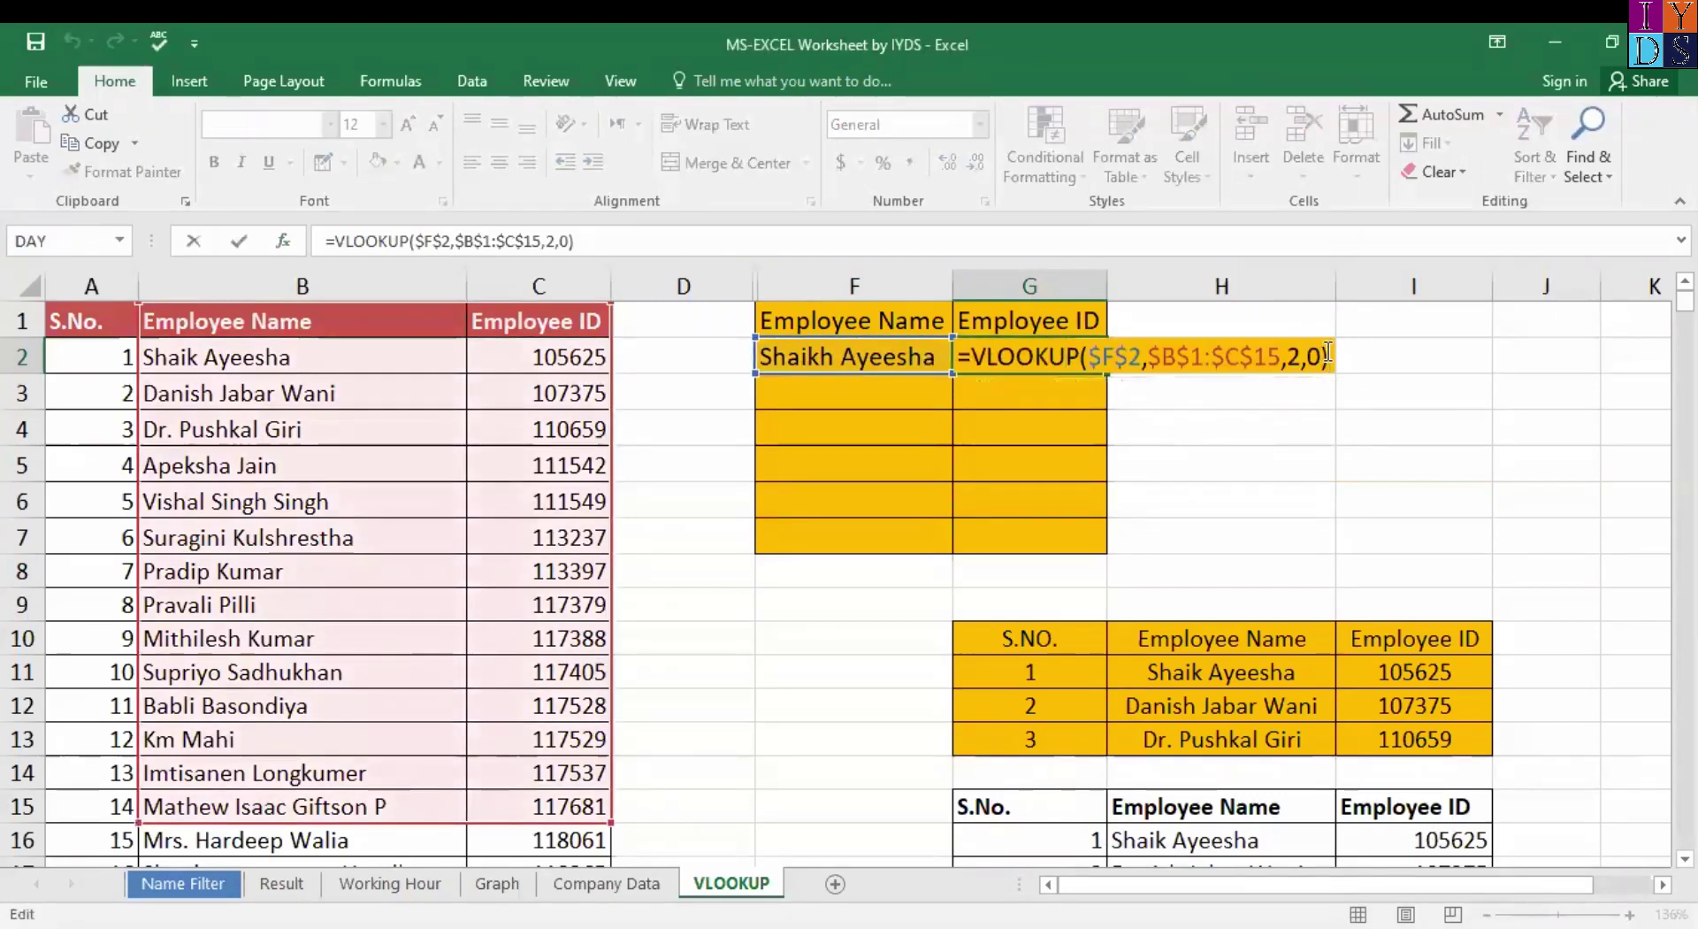
pyautogui.press('Return')
pyautogui.click(896, 351)
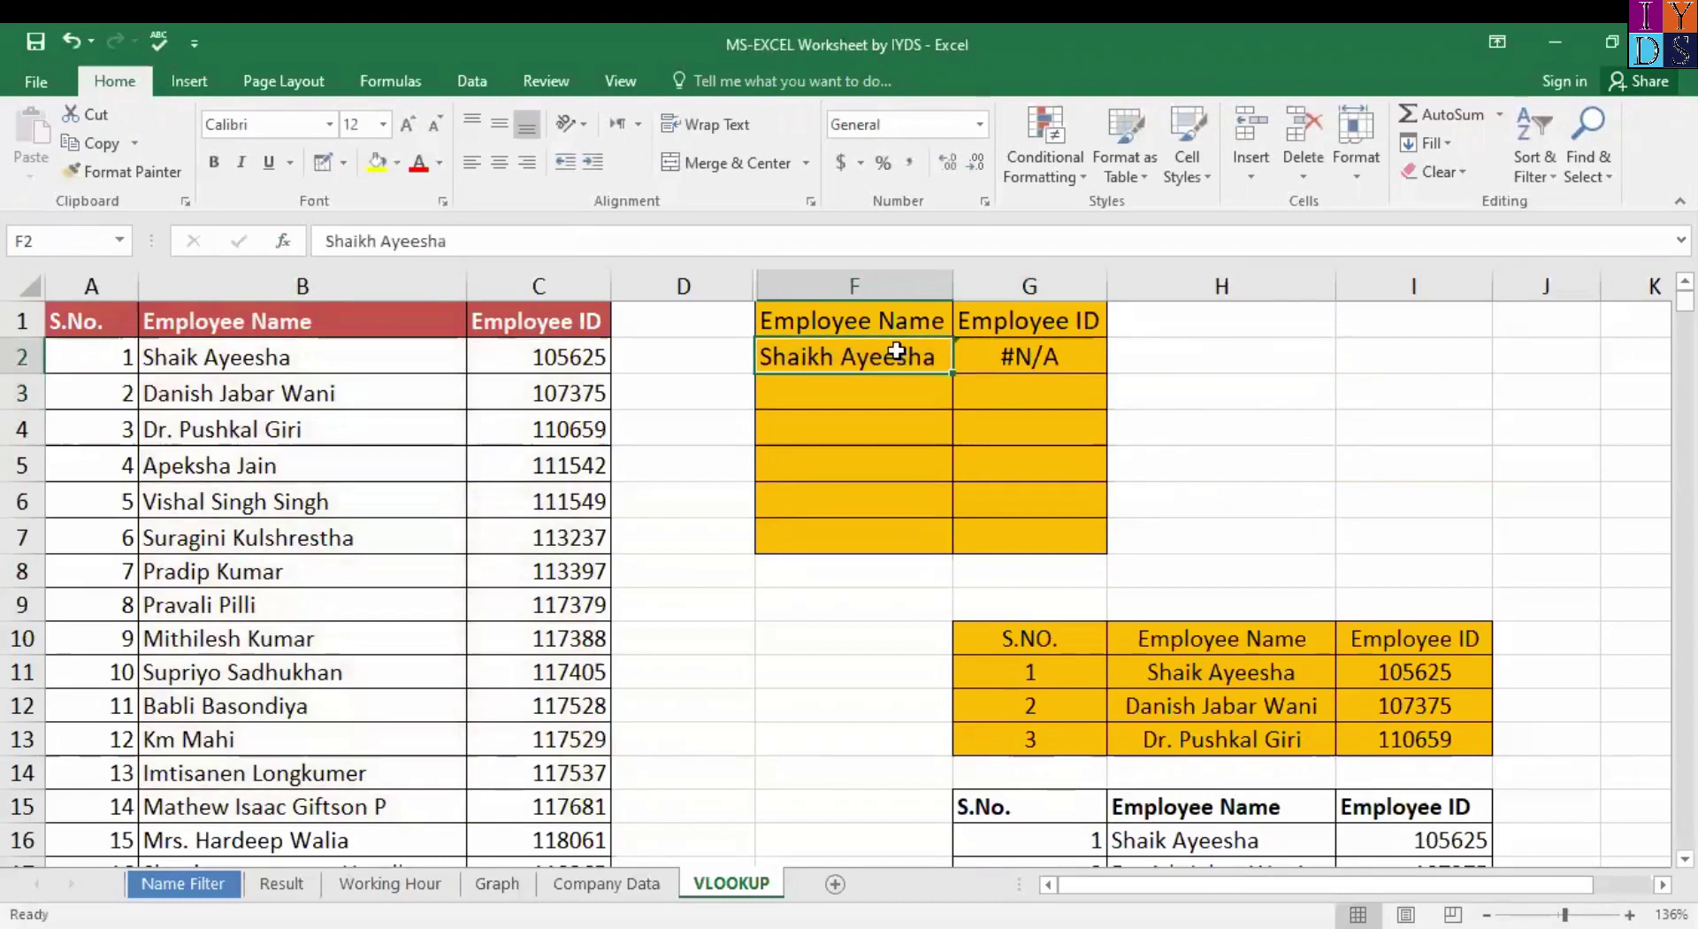
pyautogui.press('Down')
pyautogui.press('Up')
pyautogui.press('Up')
pyautogui.press('Down')
pyautogui.hotkey('ctrl', 'shift', 'Down')
pyautogui.hotkey('ctrl', 'shift', 'Up')
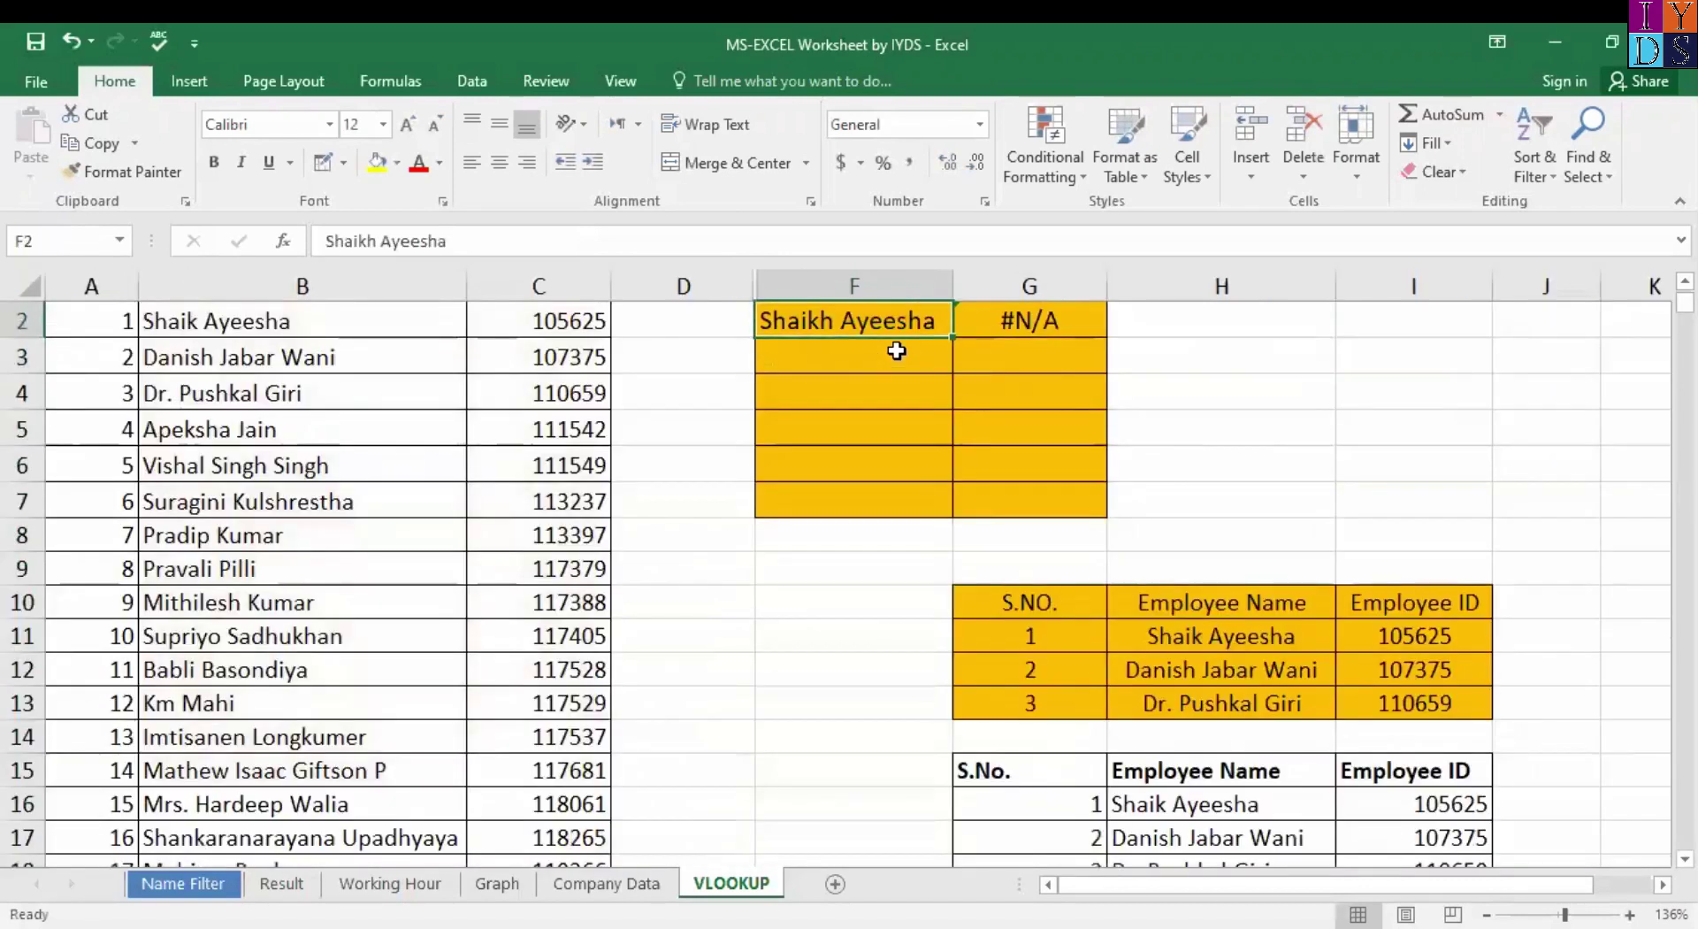
pyautogui.press('Up')
pyautogui.press('Down')
pyautogui.press('Down')
pyautogui.press('Up')
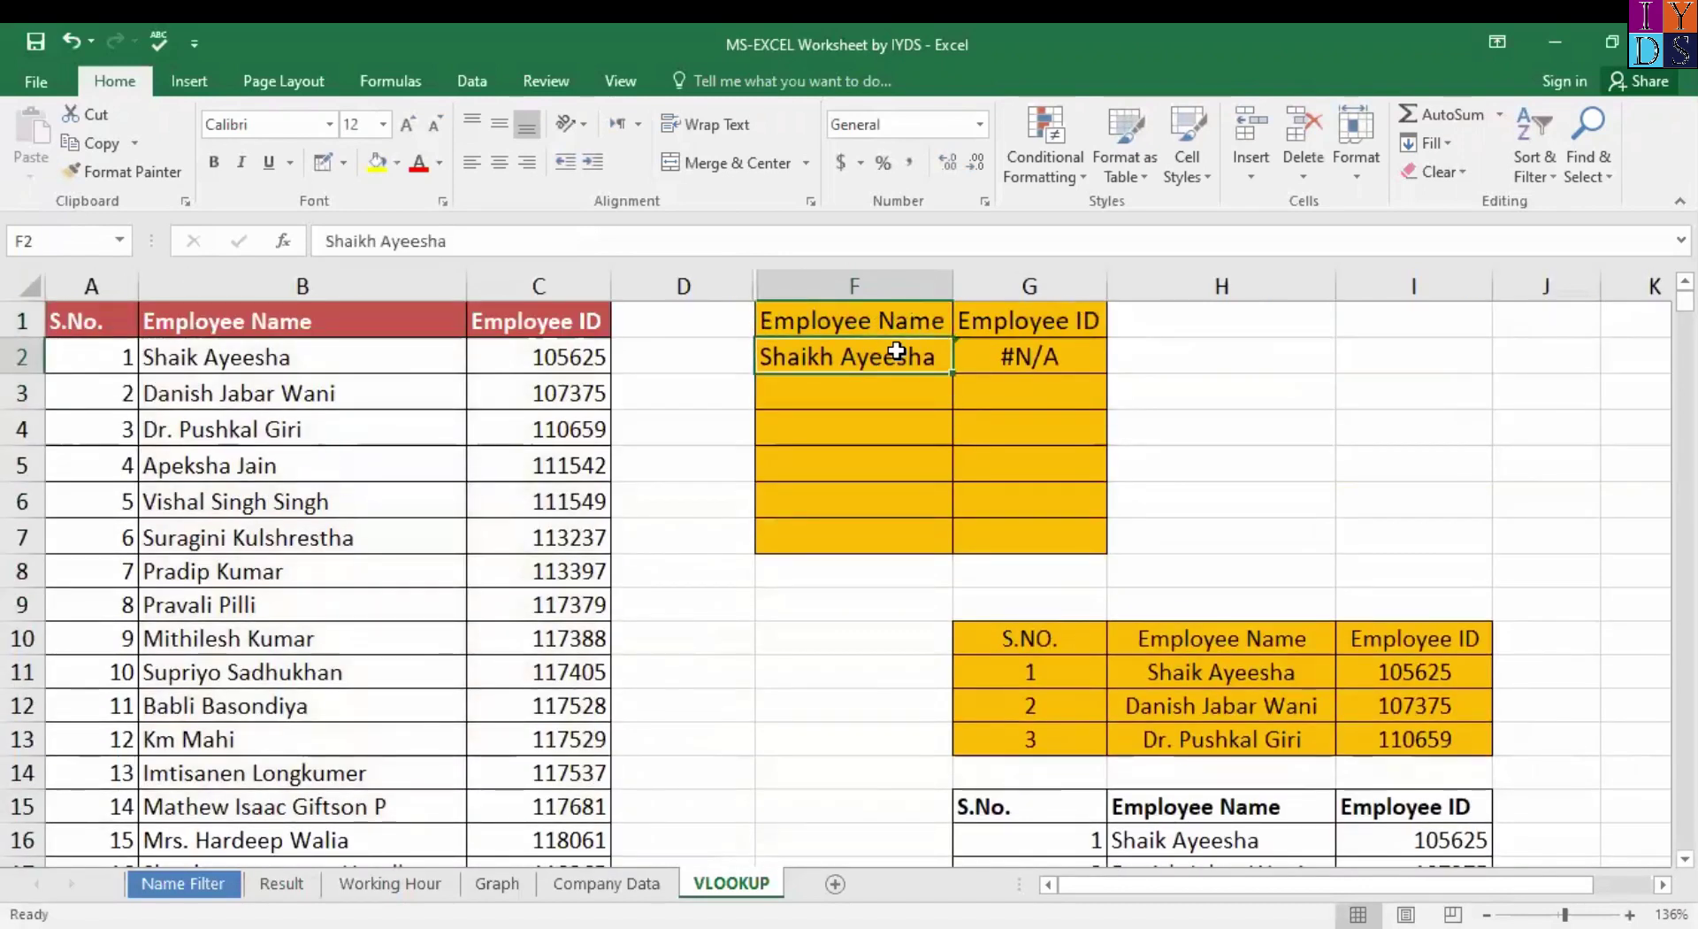
pyautogui.press('Right')
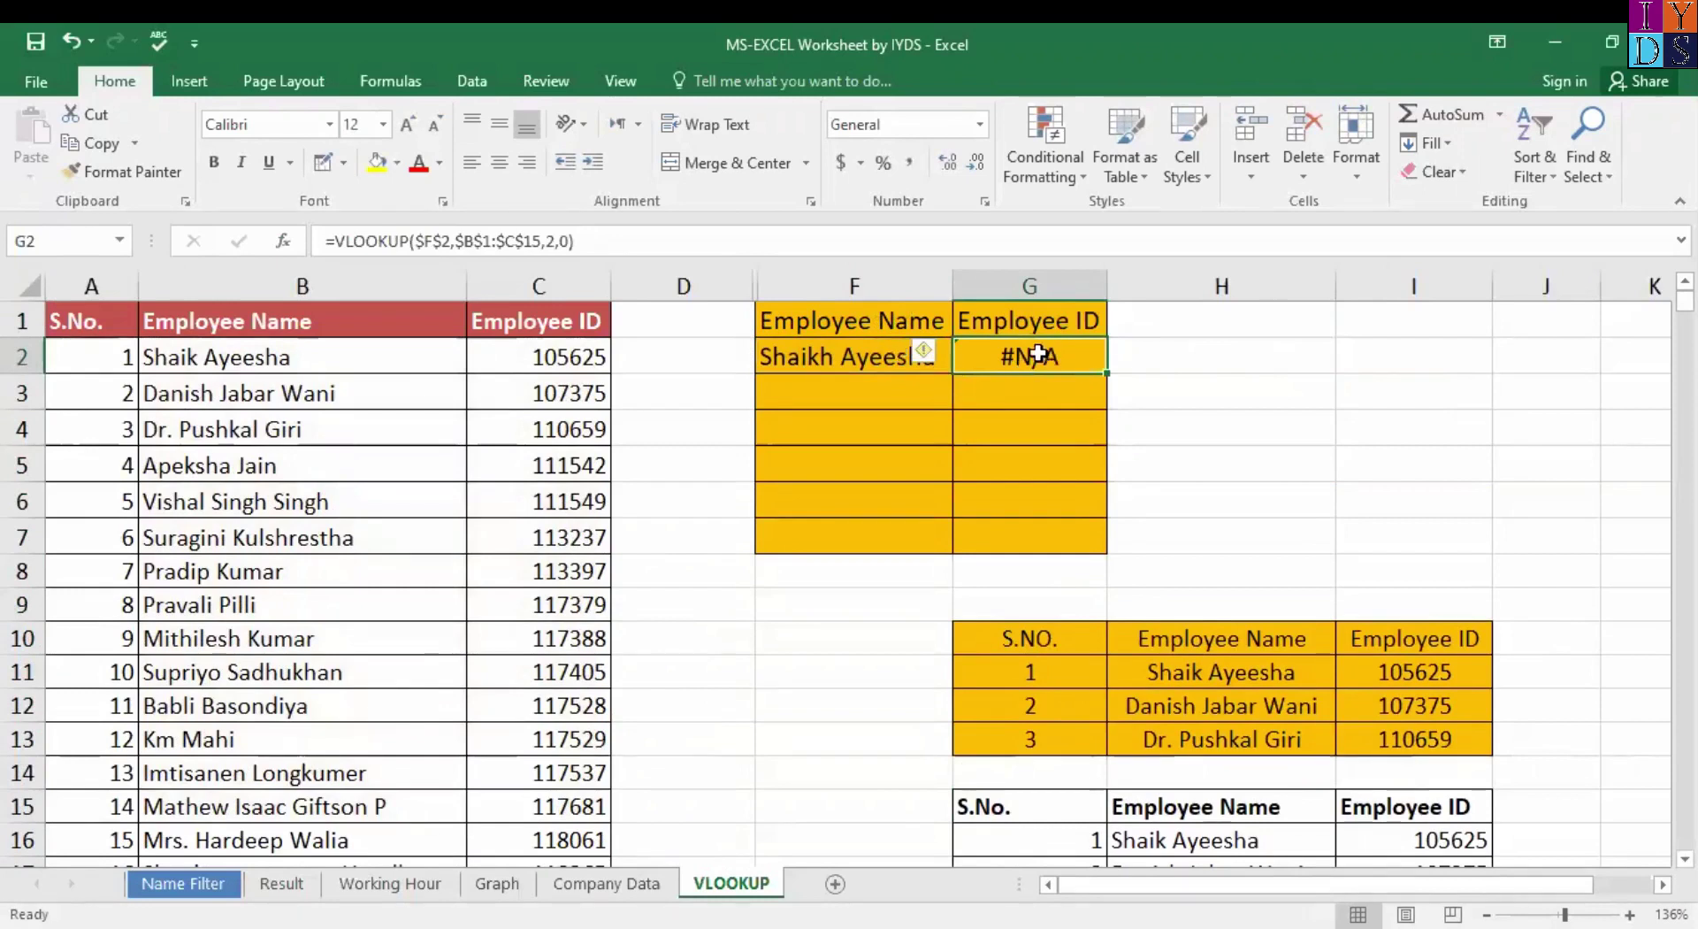
pyautogui.click(907, 354)
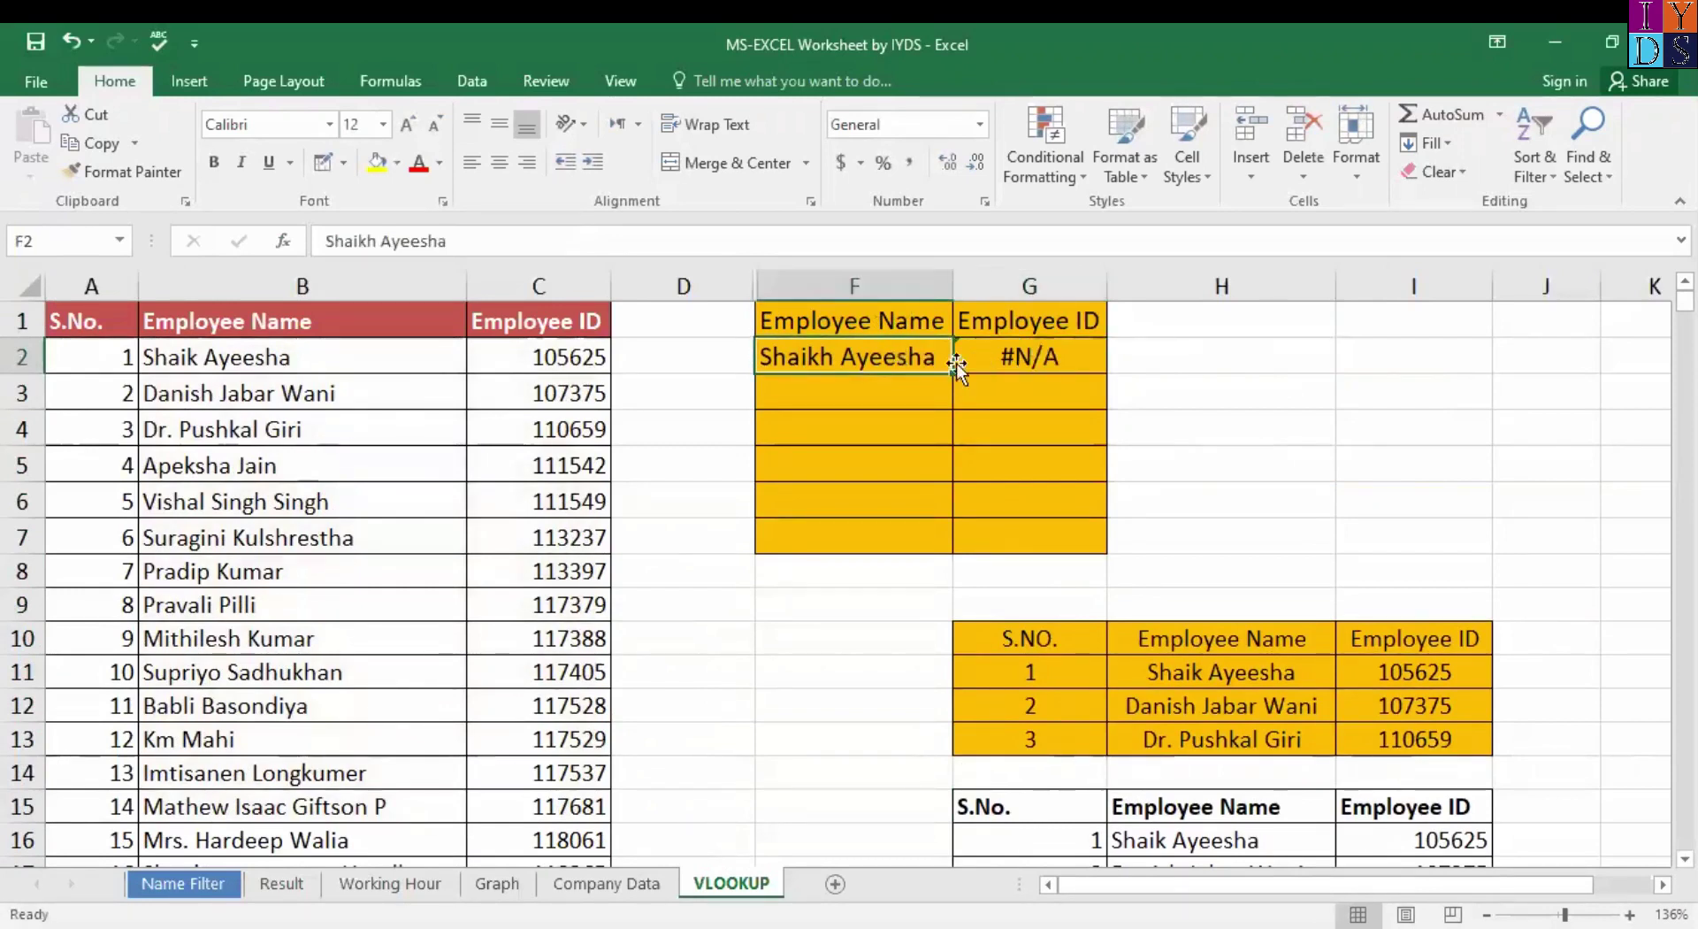
pyautogui.click(988, 364)
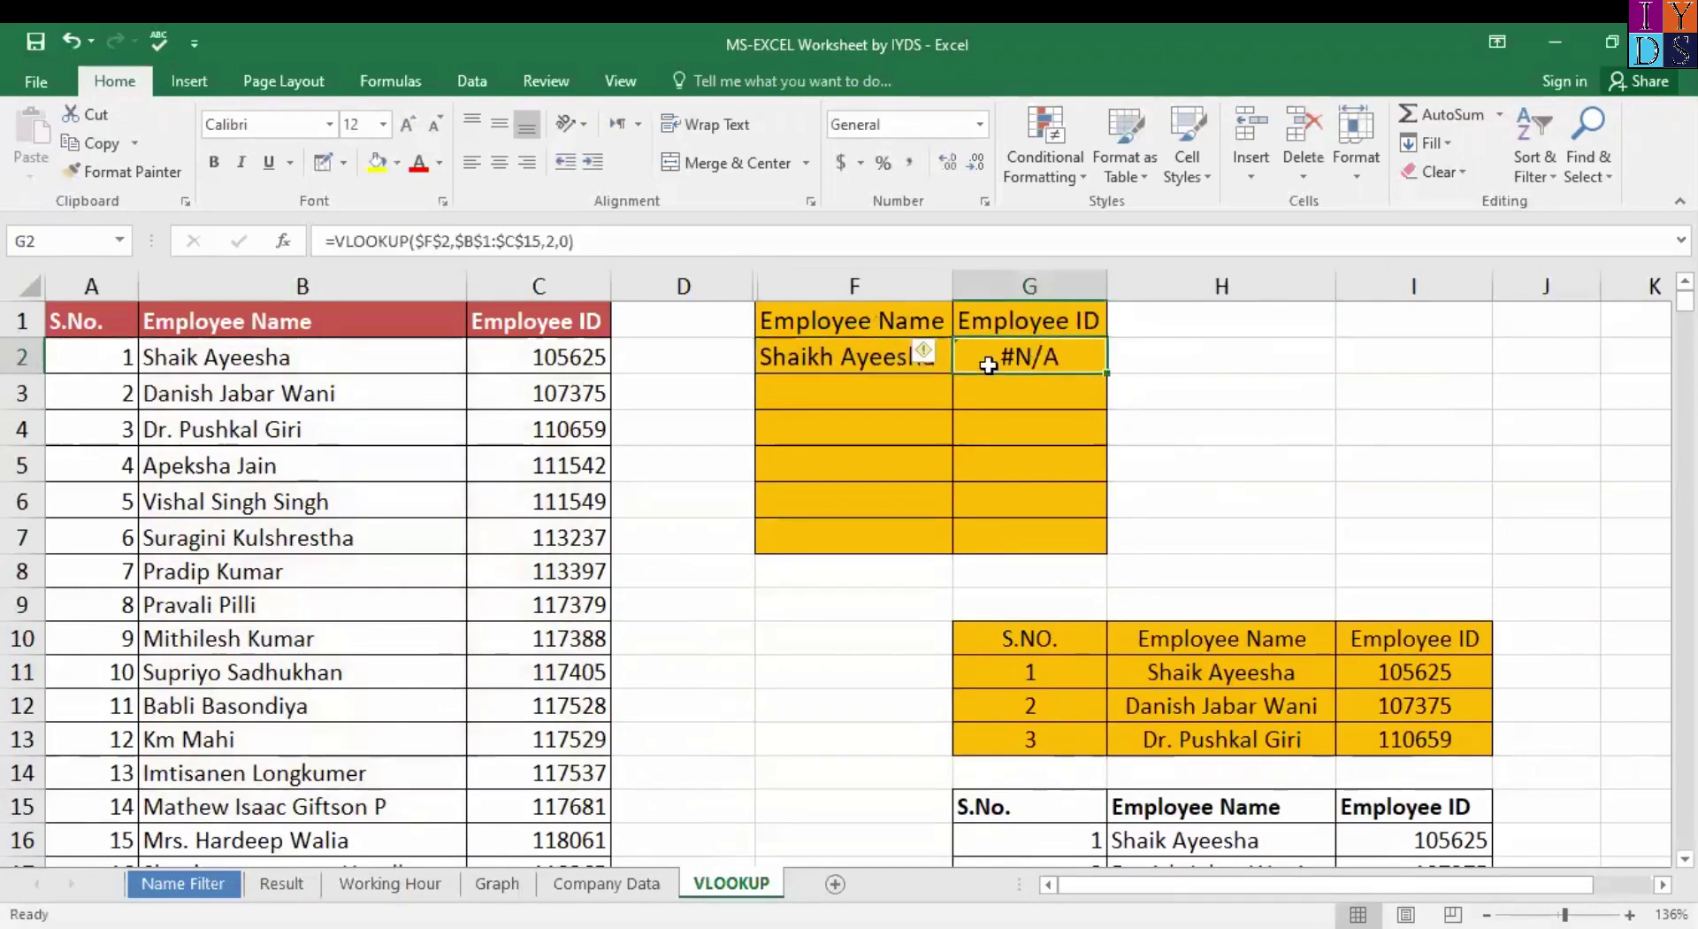
pyautogui.click(872, 358)
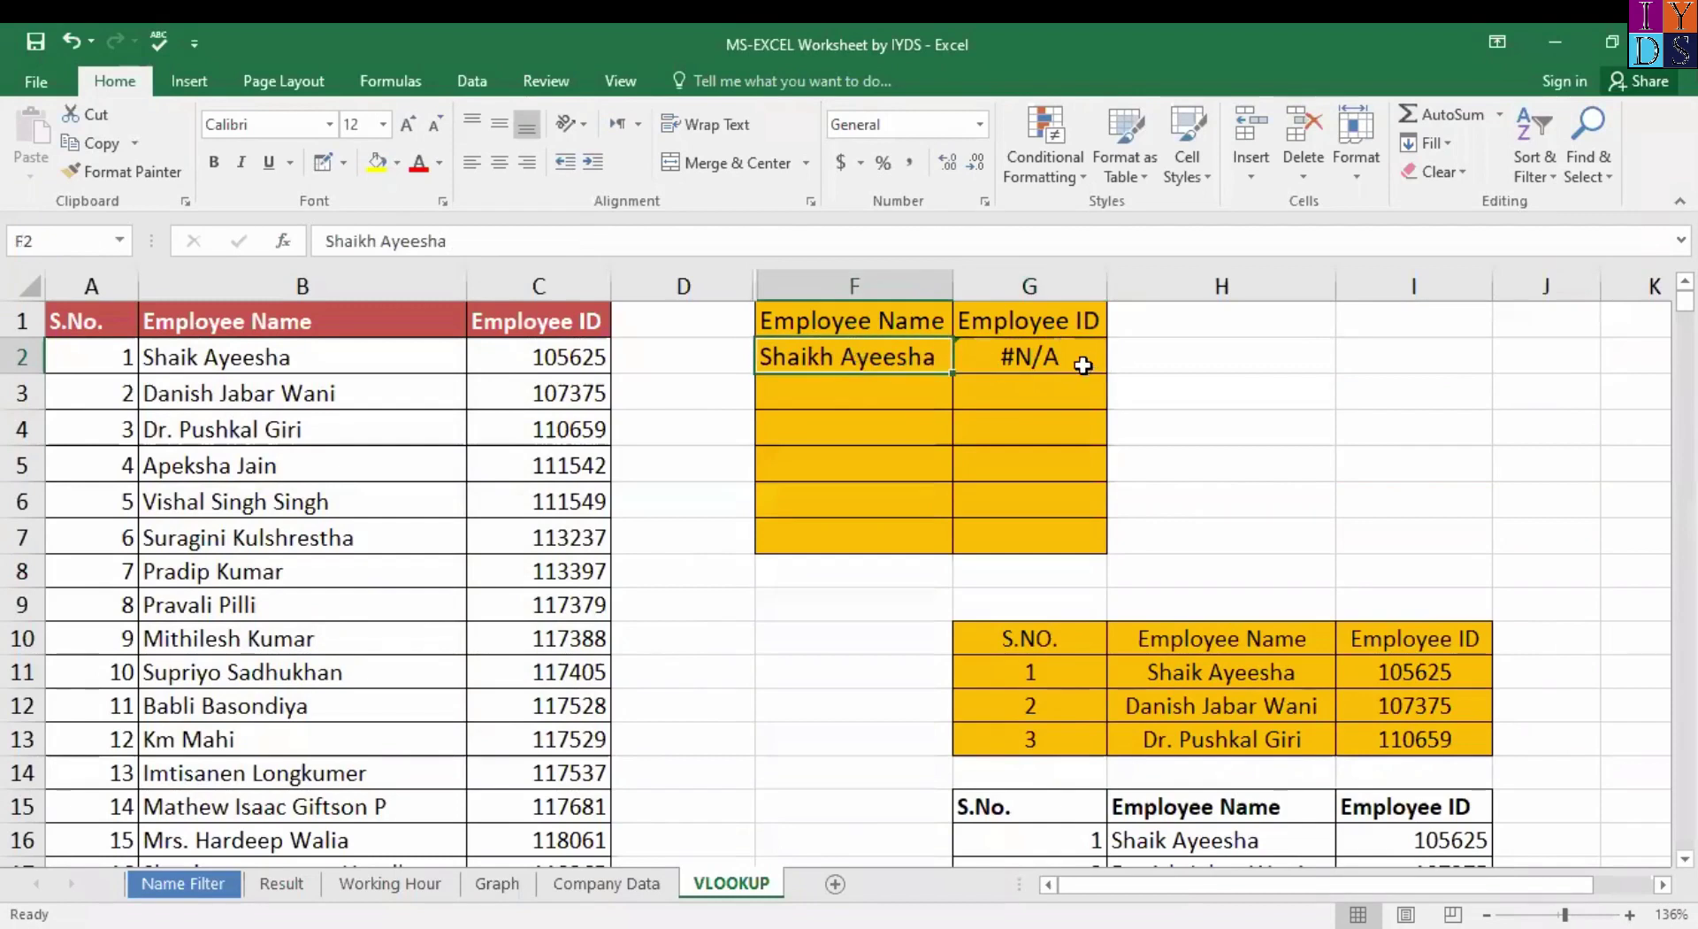
pyautogui.click(283, 380)
pyautogui.click(287, 363)
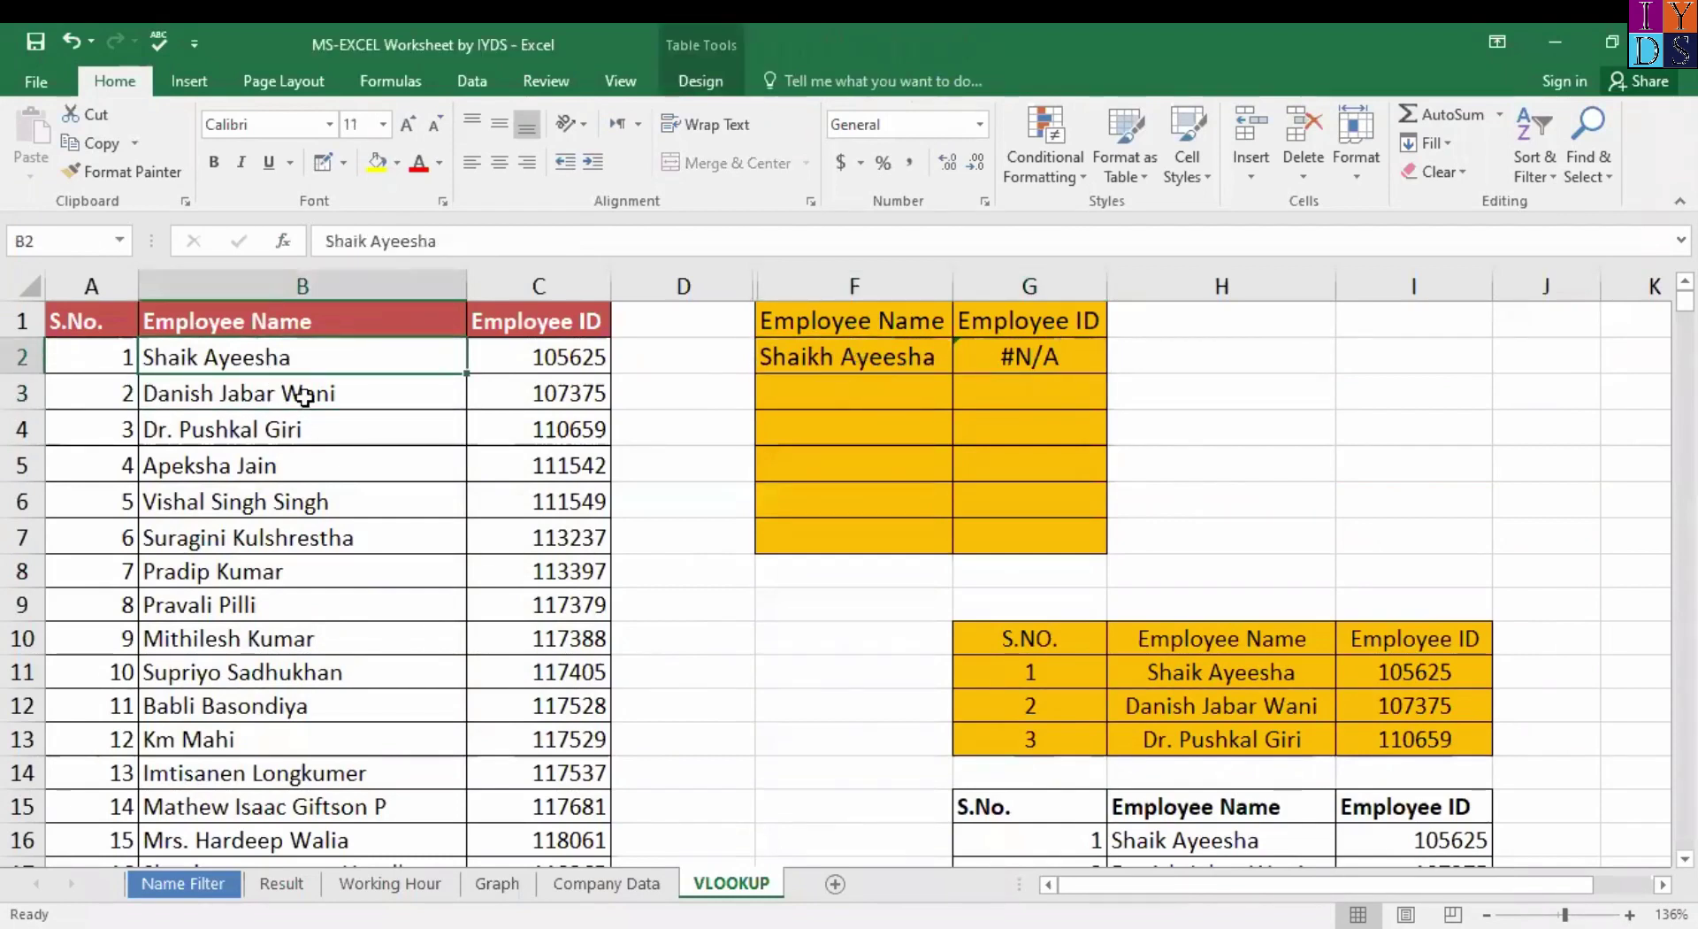
# Copy the first five names B2:B6 and paste them starting at F2.
pyautogui.hotkey('shift', 'Down')
pyautogui.hotkey('shift', 'Down')
pyautogui.hotkey('shift', 'Down')
pyautogui.hotkey('shift', 'Down')
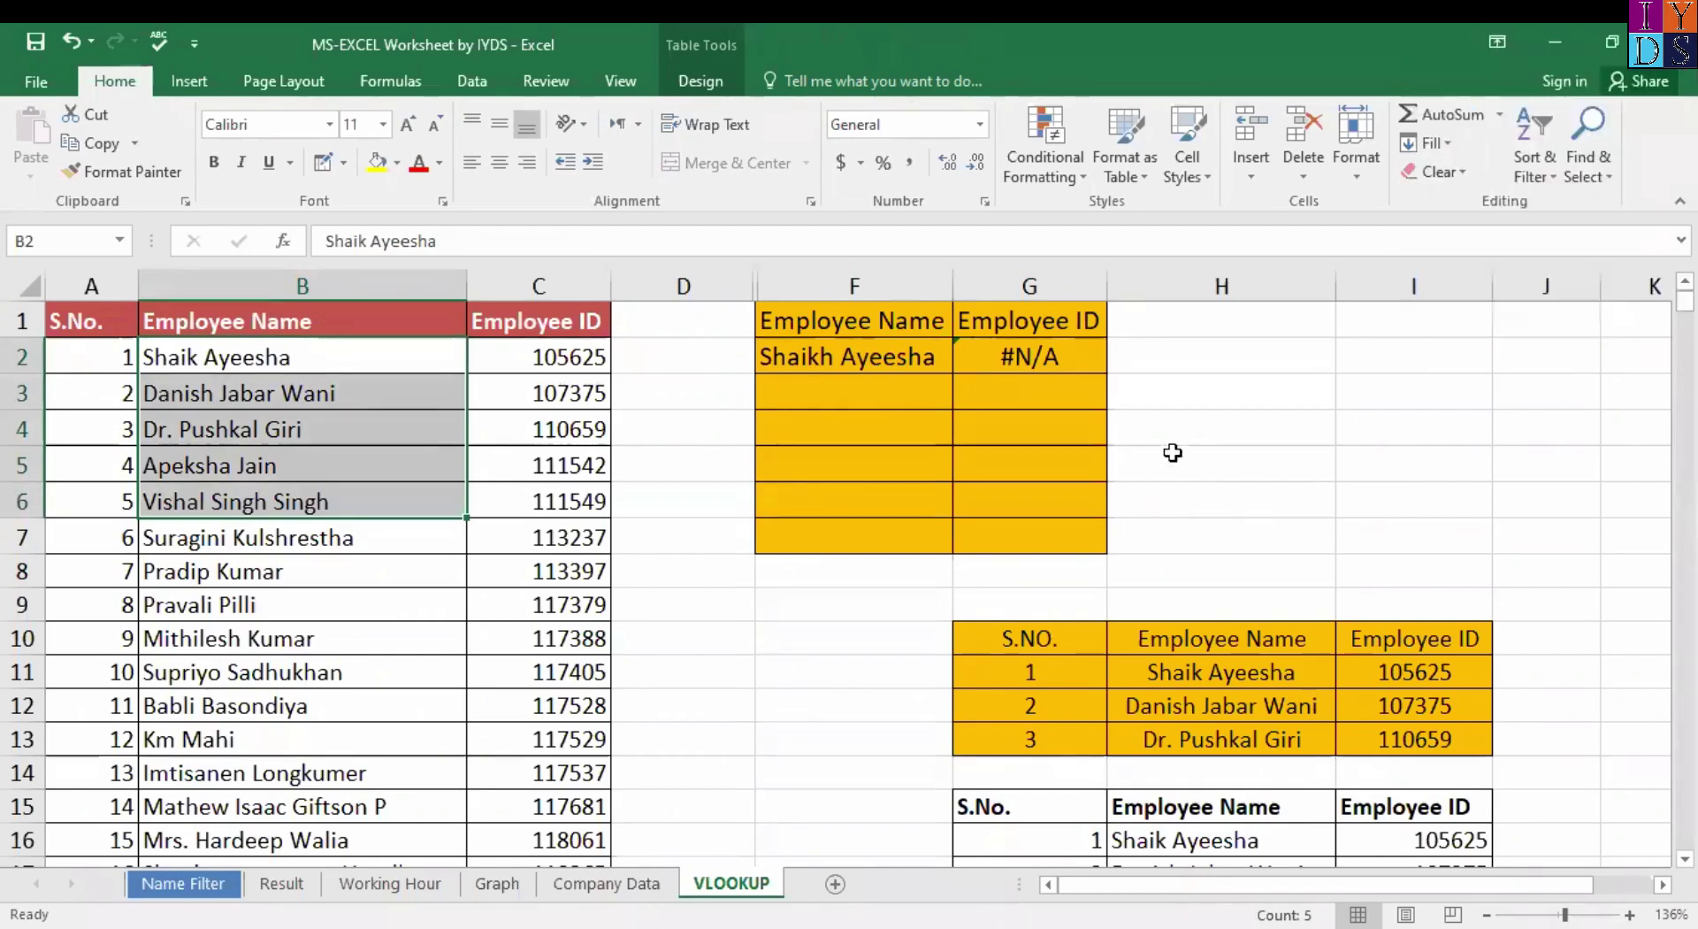
pyautogui.click(228, 362)
pyautogui.keyDown('shift'); pyautogui.click(362, 507); pyautogui.keyUp('shift')
pyautogui.hotkey('ctrl', 'c')
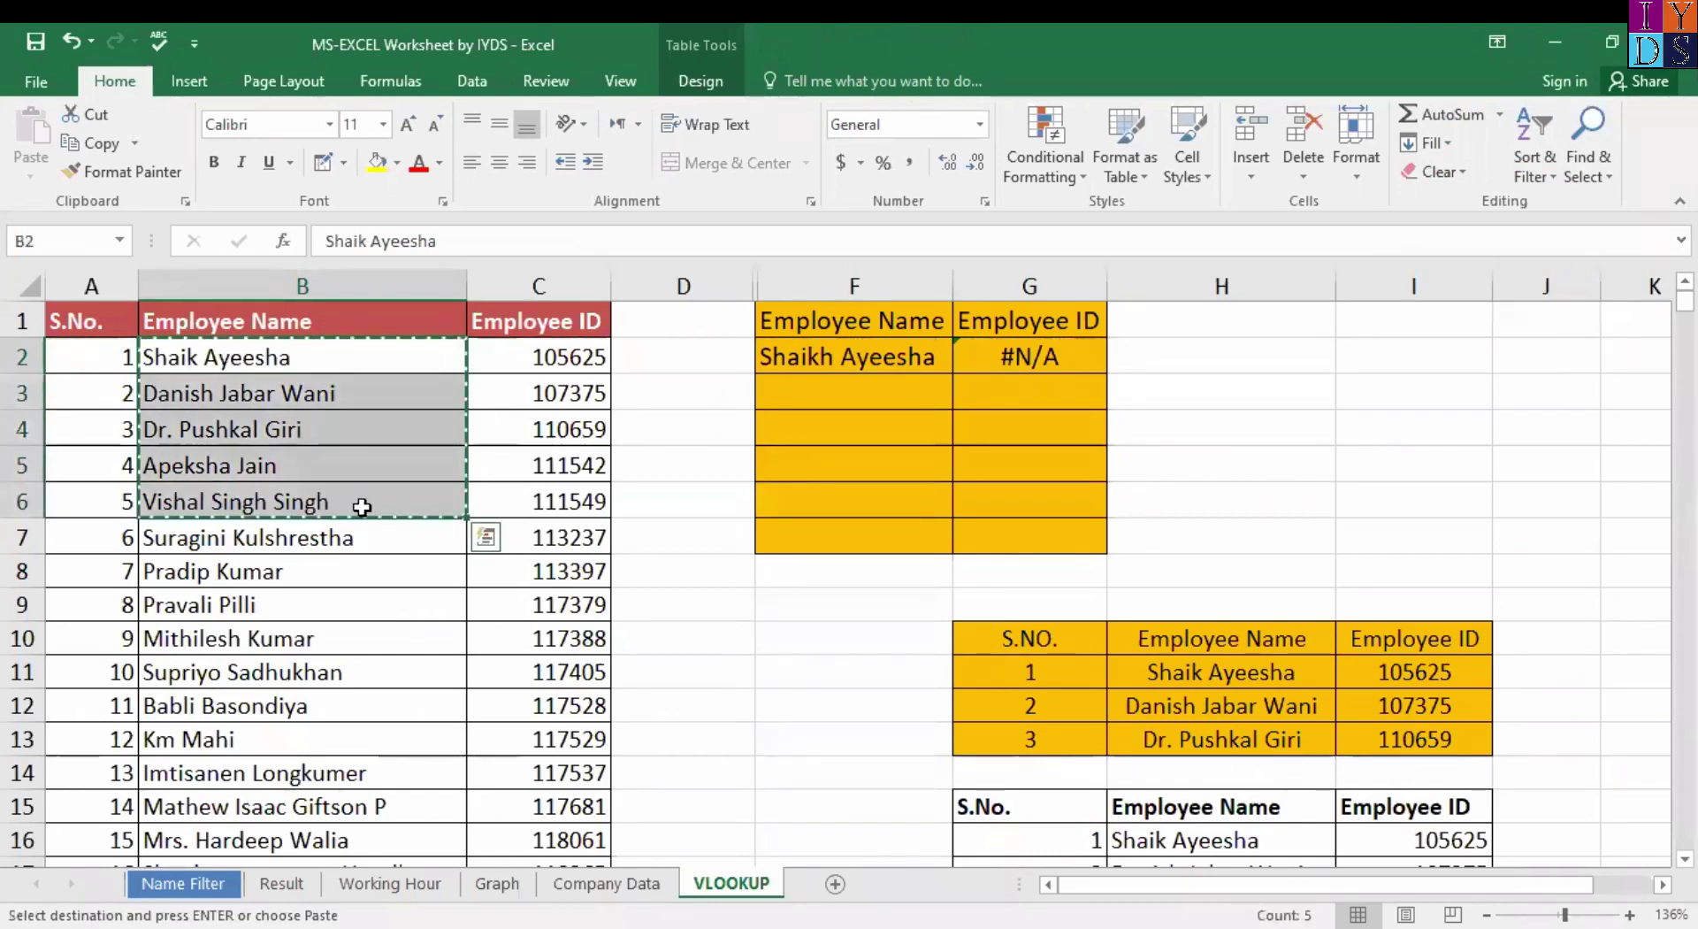
pyautogui.moveTo(834, 353); pyautogui.dragTo(921, 537)
pyautogui.hotkey('ctrl', 'v')
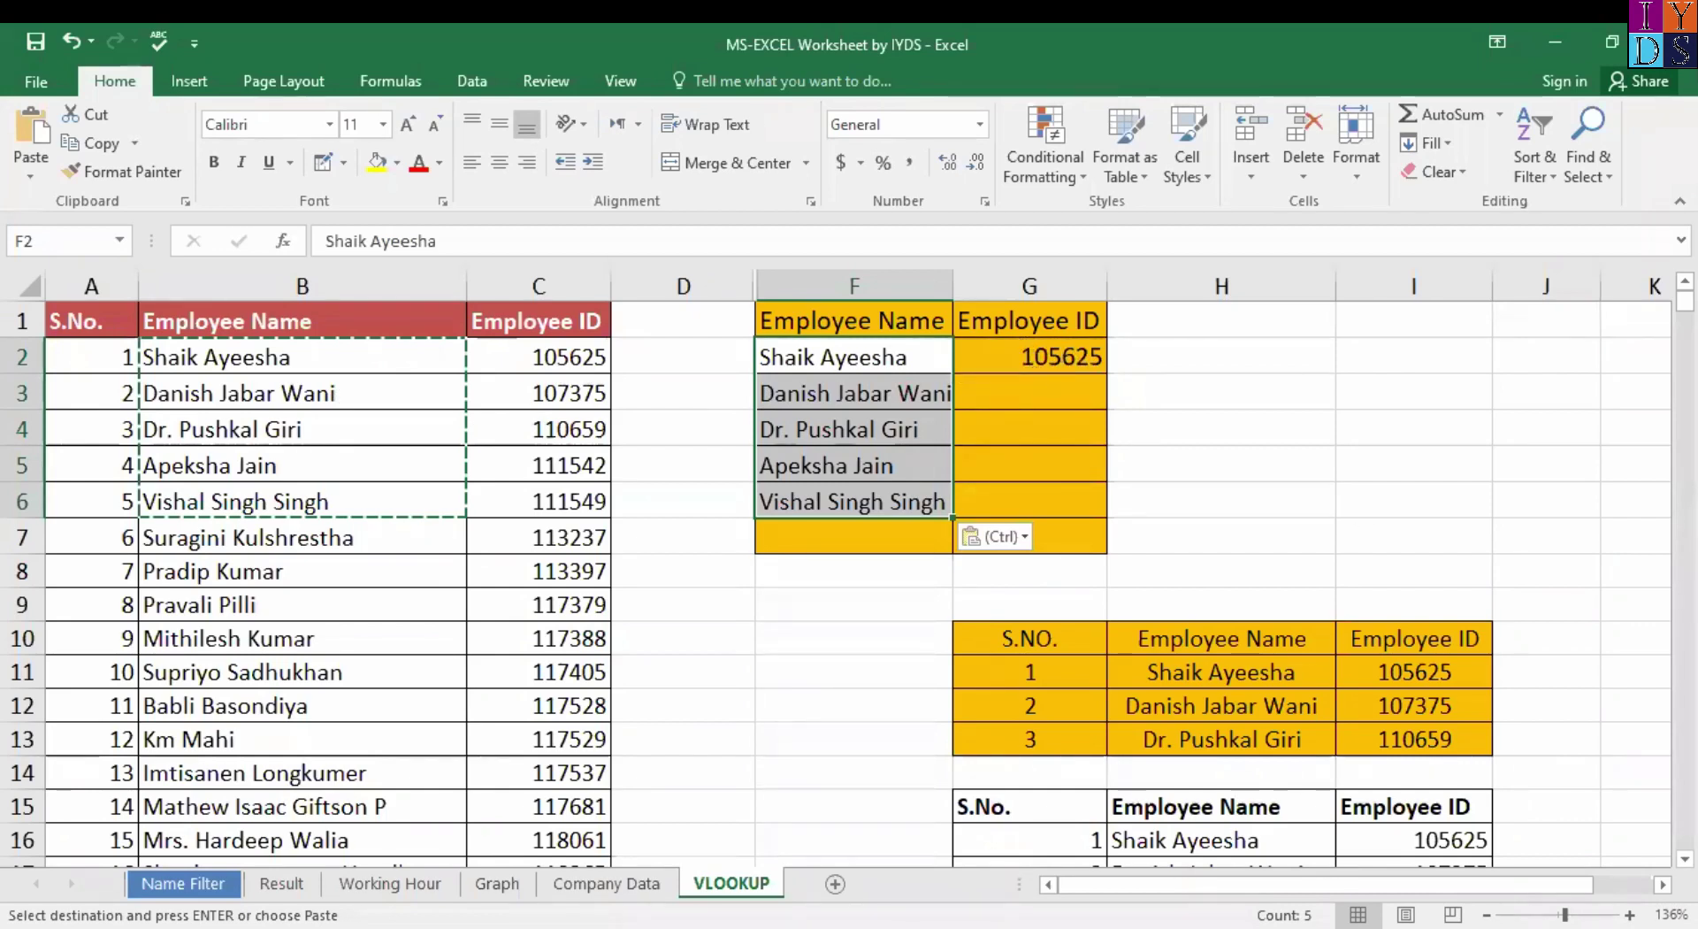
# Give the pasted names F2:F6 an orange fill.
pyautogui.scroll(2, 849, 566)
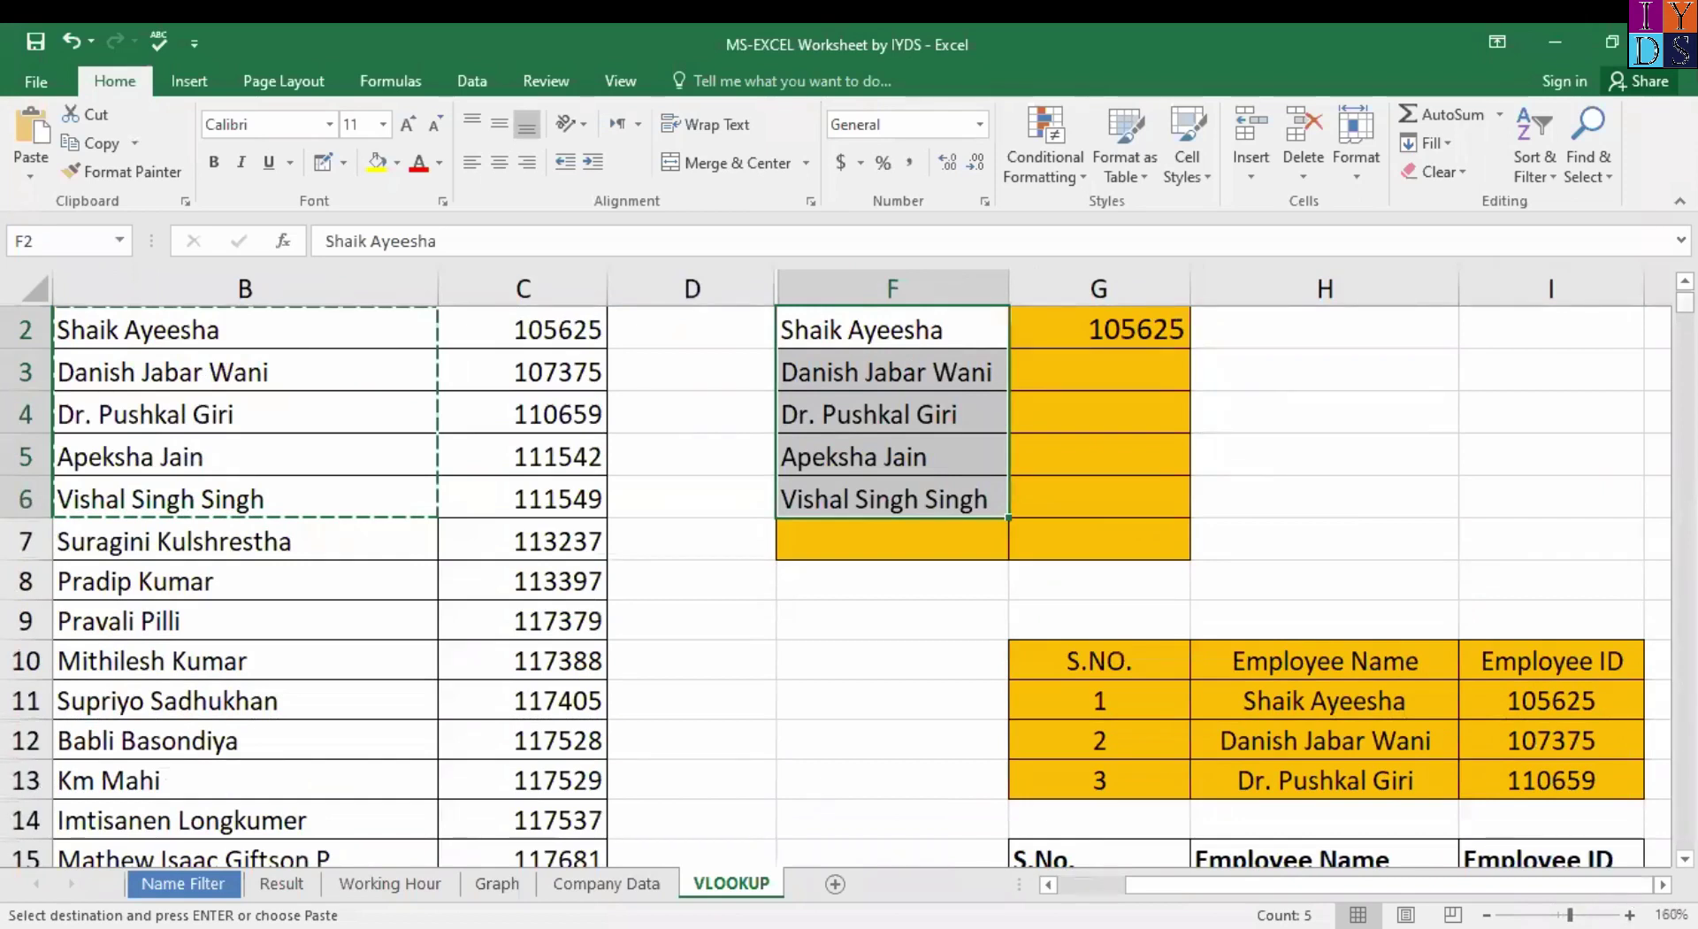
pyautogui.scroll(1, 1107, 372)
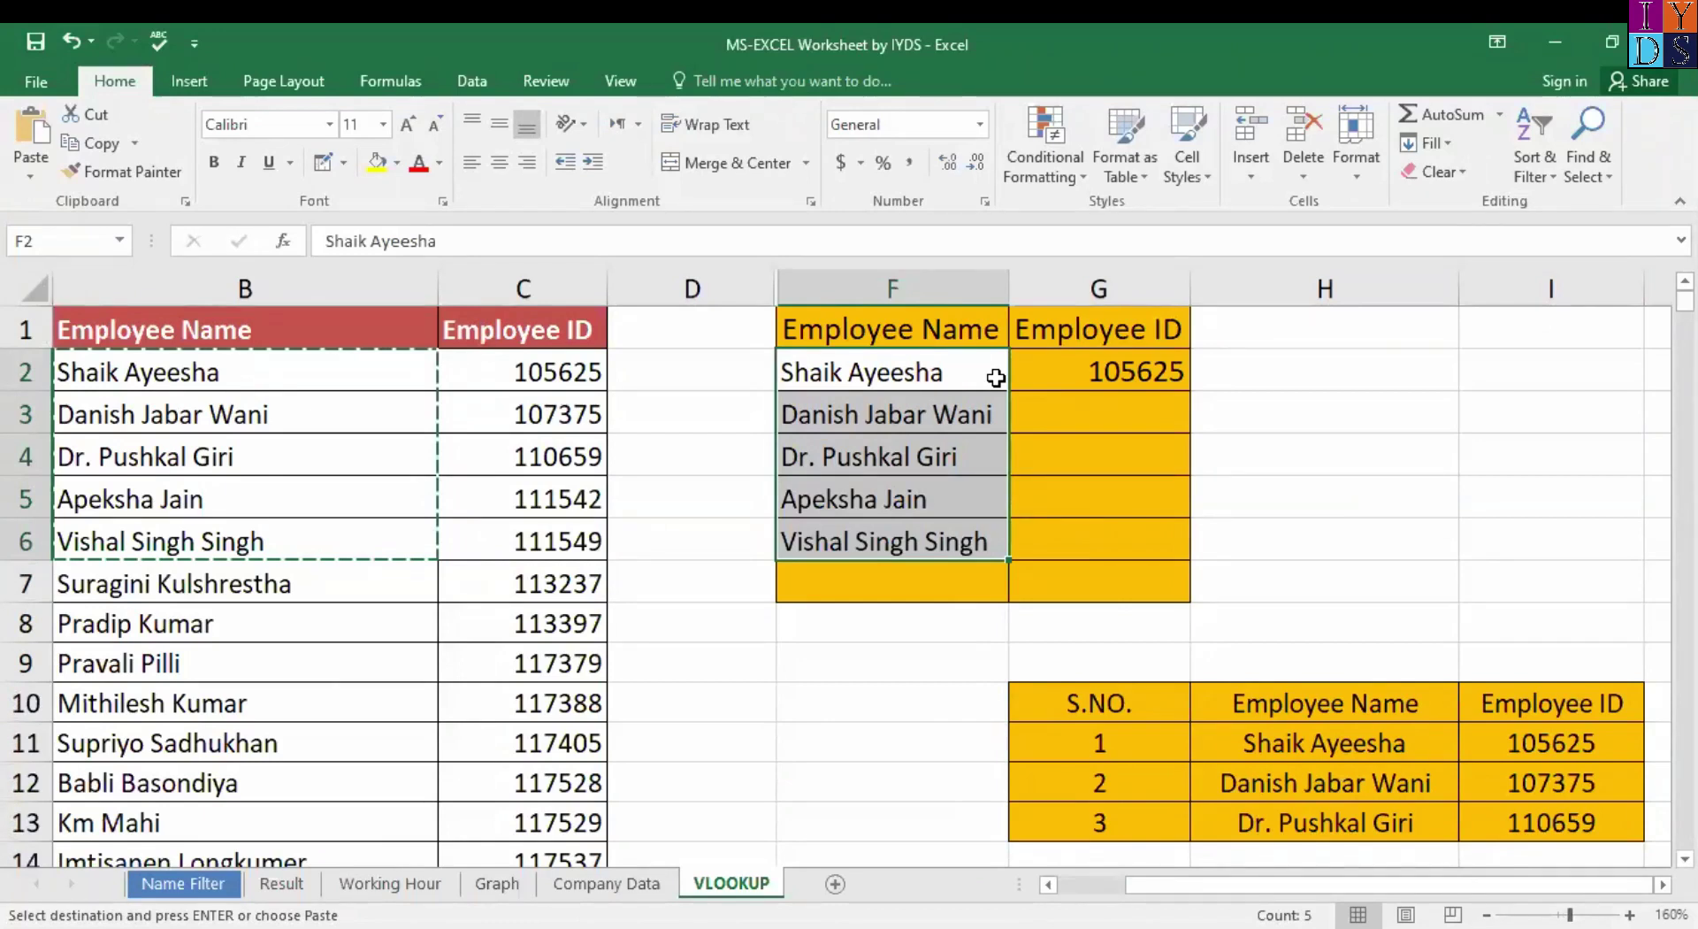
pyautogui.click(1052, 371)
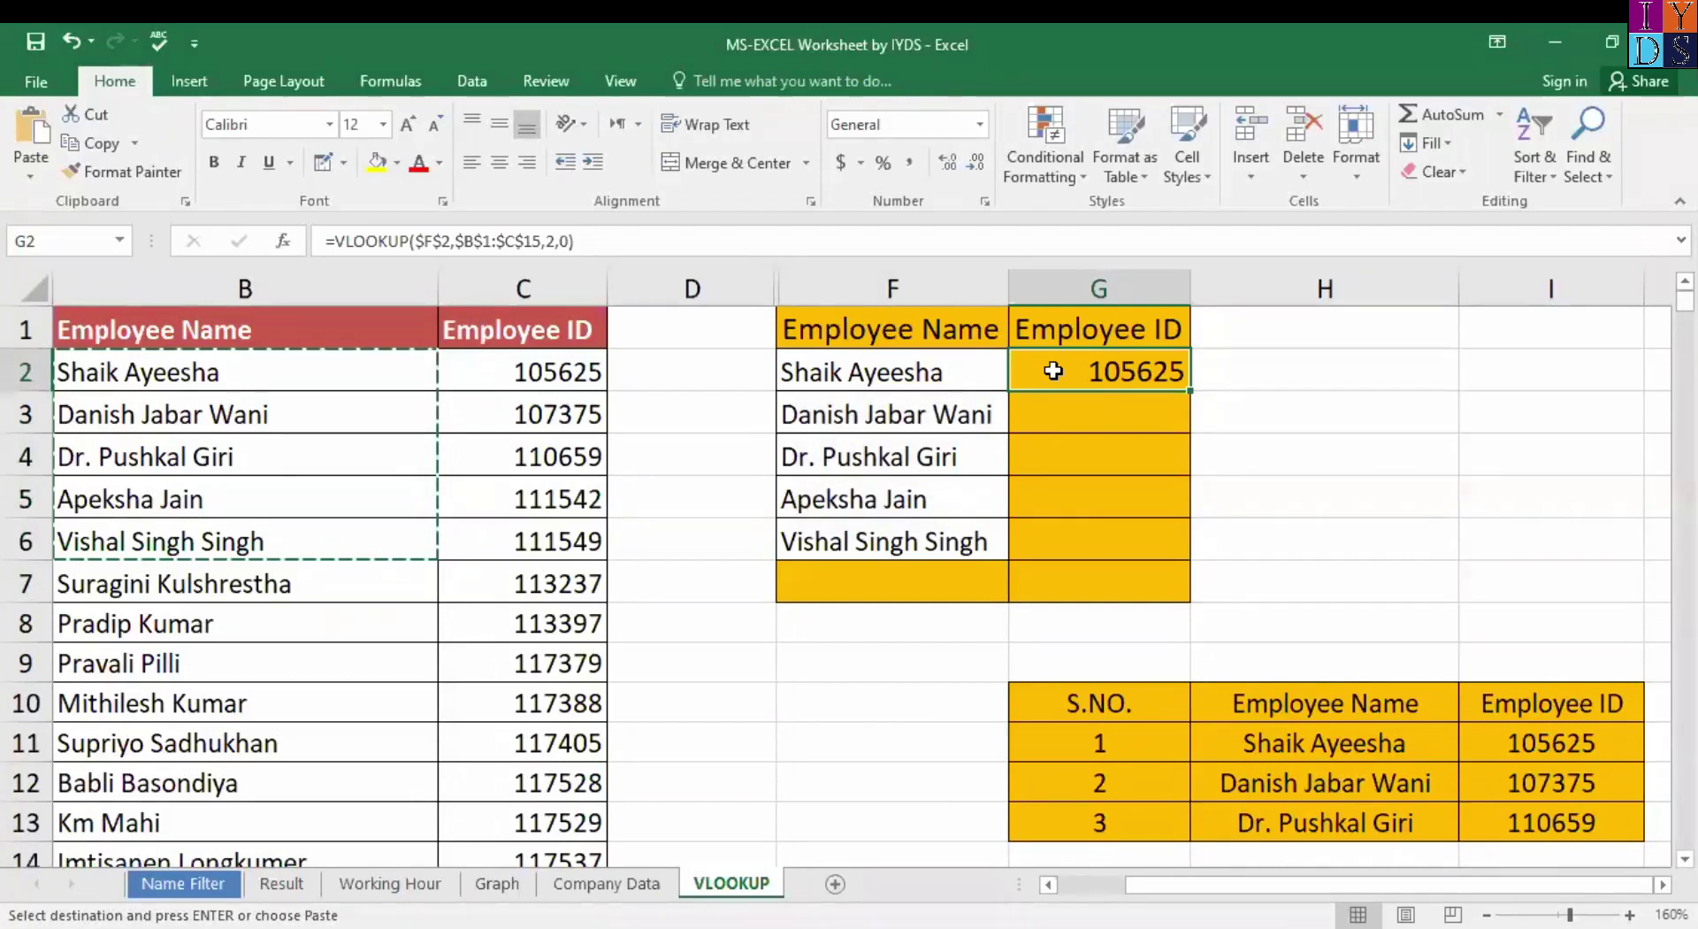
pyautogui.click(1053, 566)
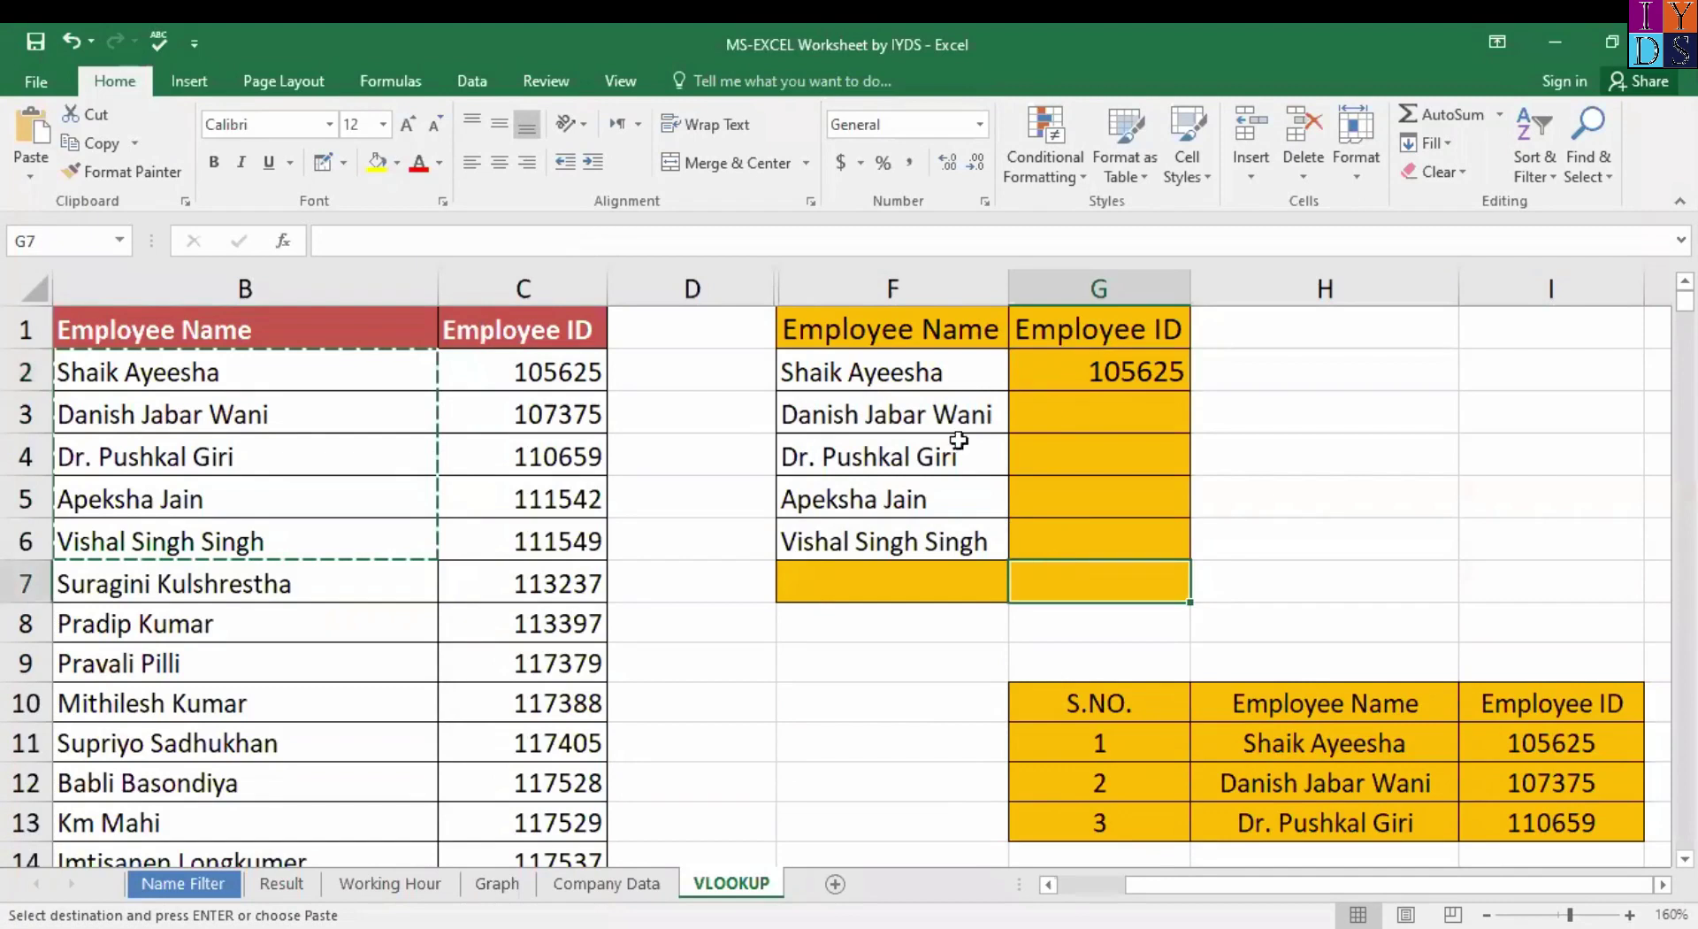
pyautogui.click(902, 373)
pyautogui.keyDown('shift'); pyautogui.click(941, 545); pyautogui.keyUp('shift')
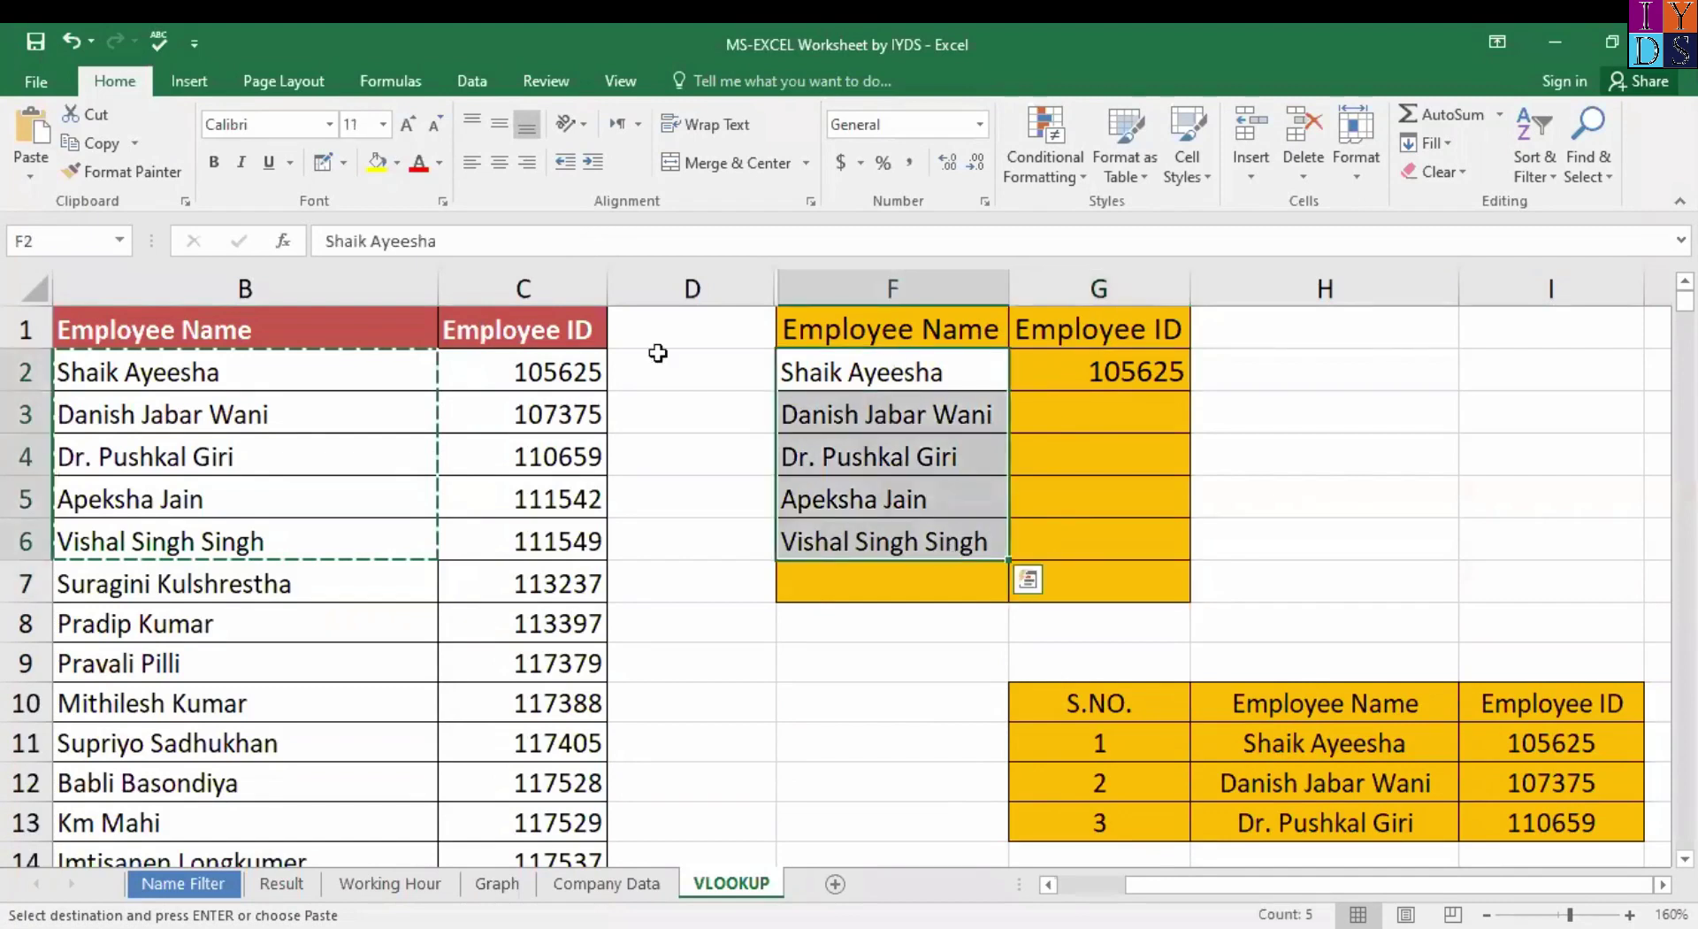
pyautogui.click(397, 164)
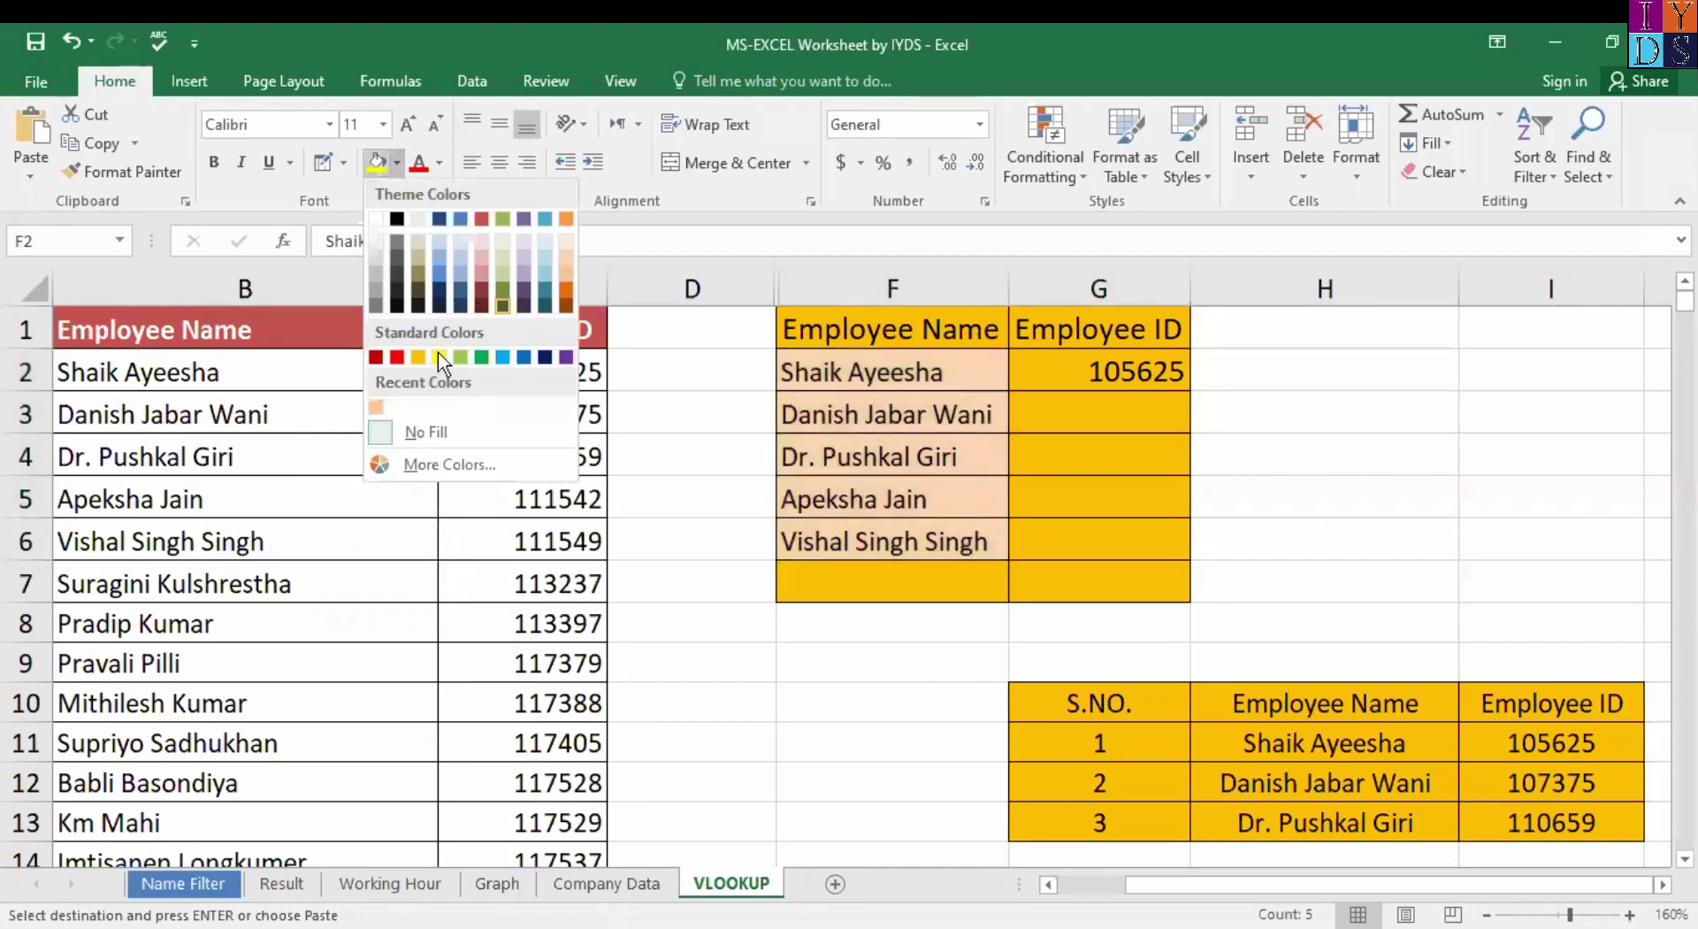
pyautogui.click(418, 357)
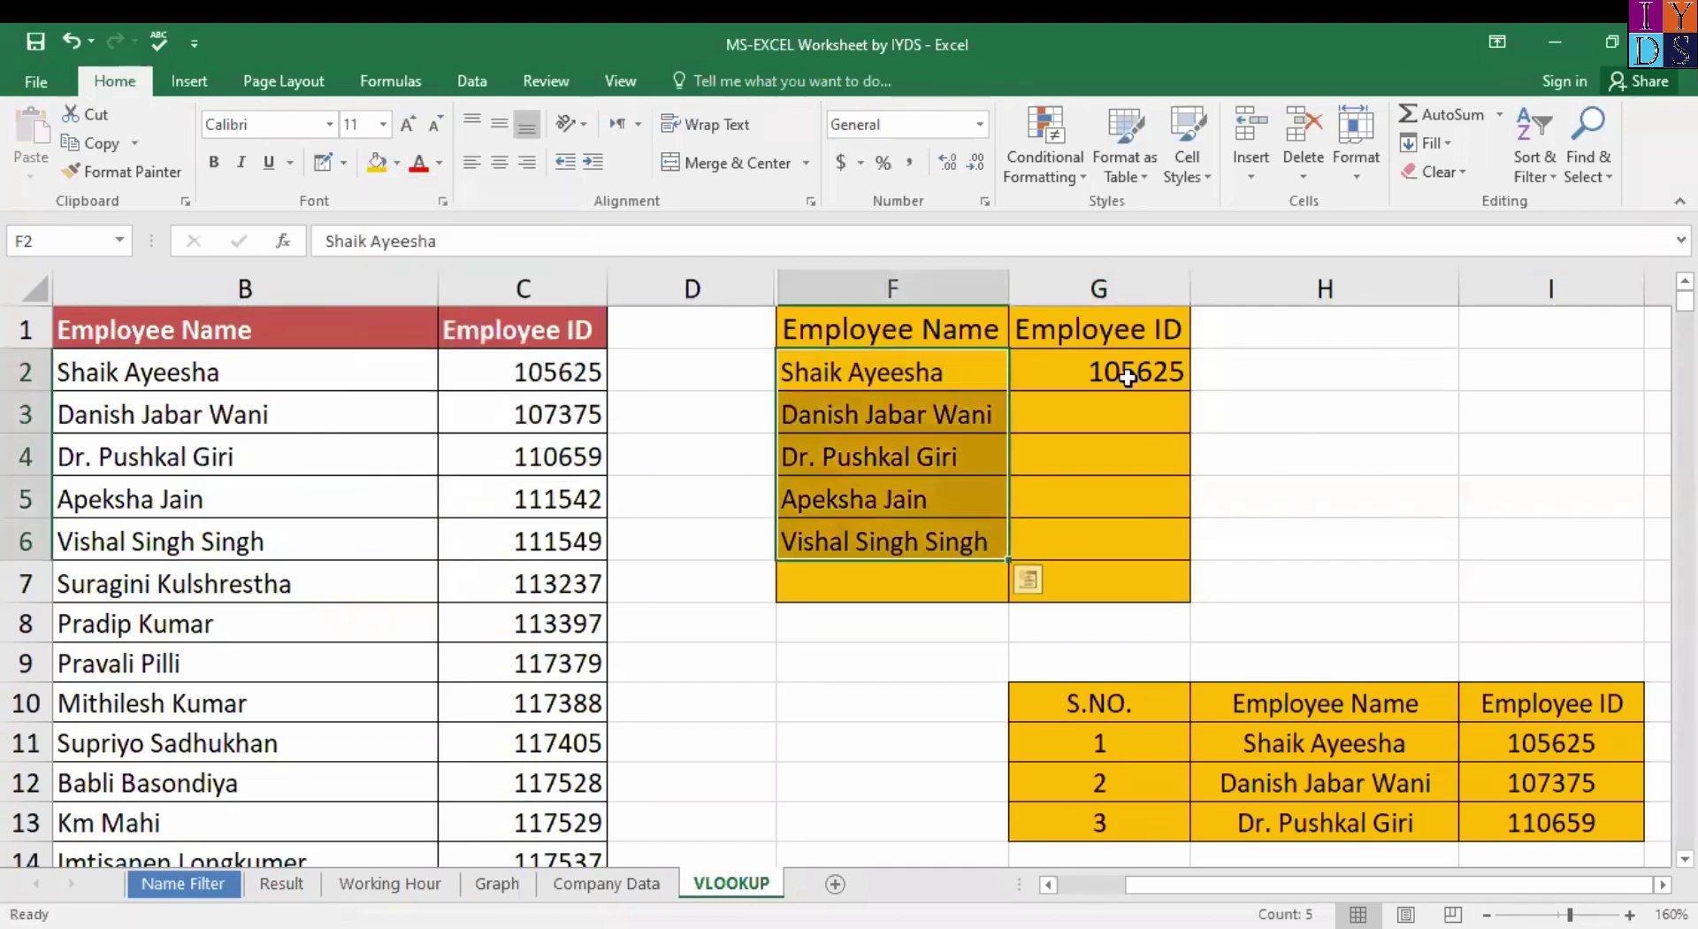
# Clear G2's VLOOKUP formula after undoing a fill-down to G6.
pyautogui.click(1121, 369)
pyautogui.doubleClick(1191, 391)
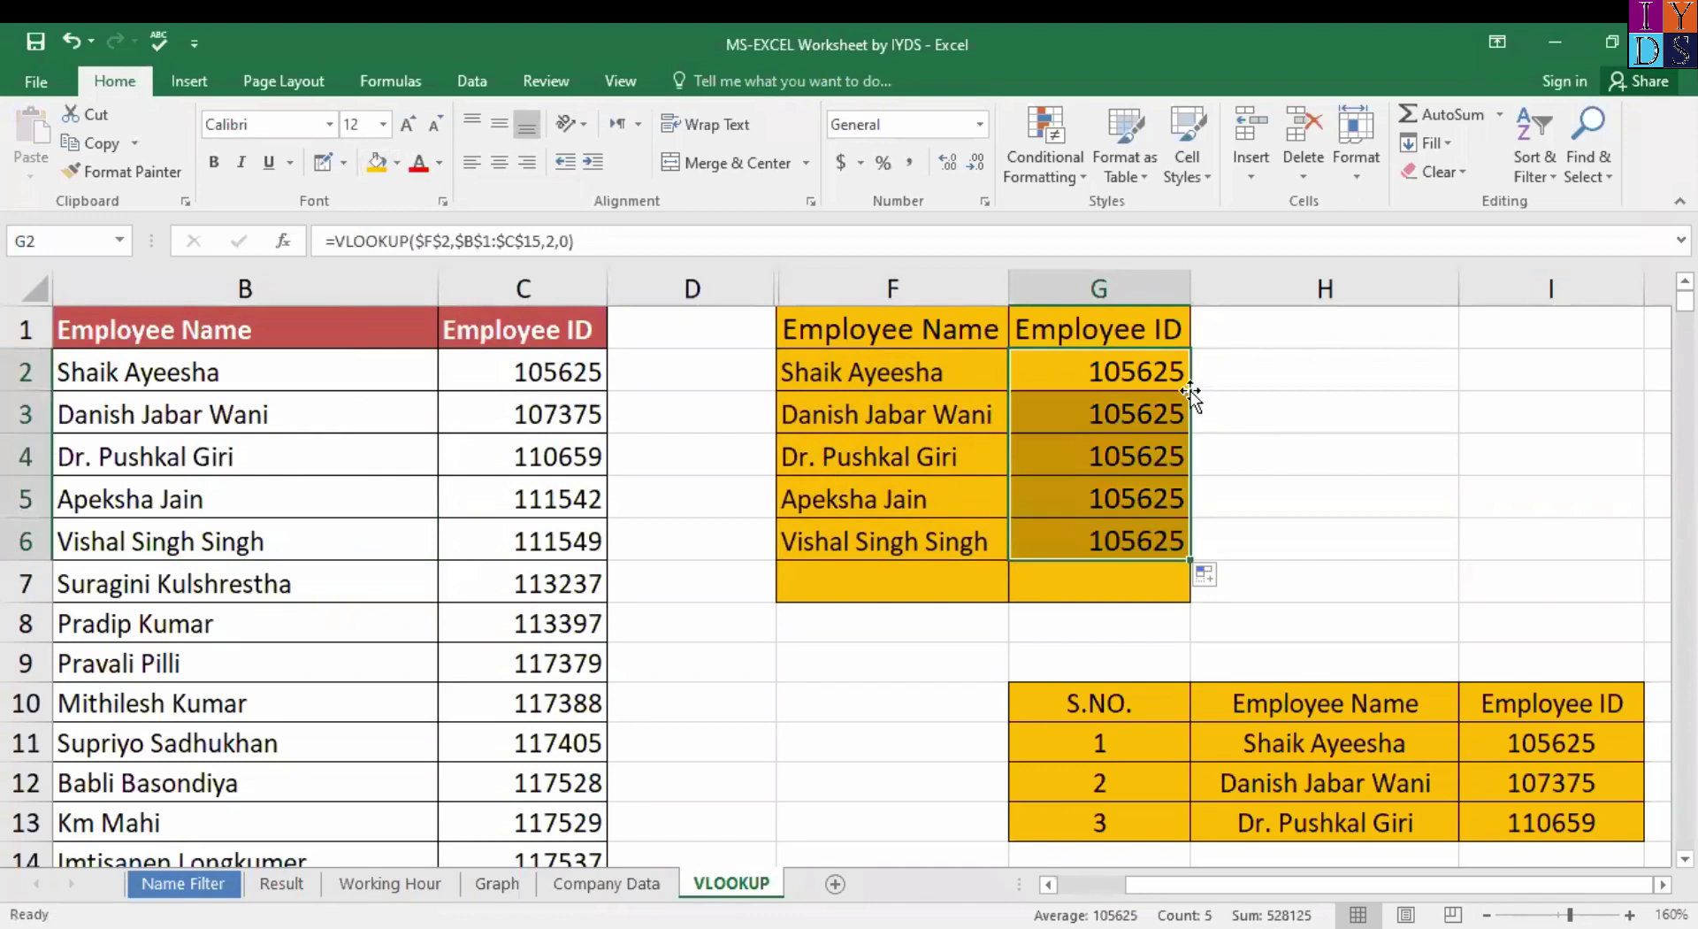
pyautogui.hotkey('ctrl', 'z')
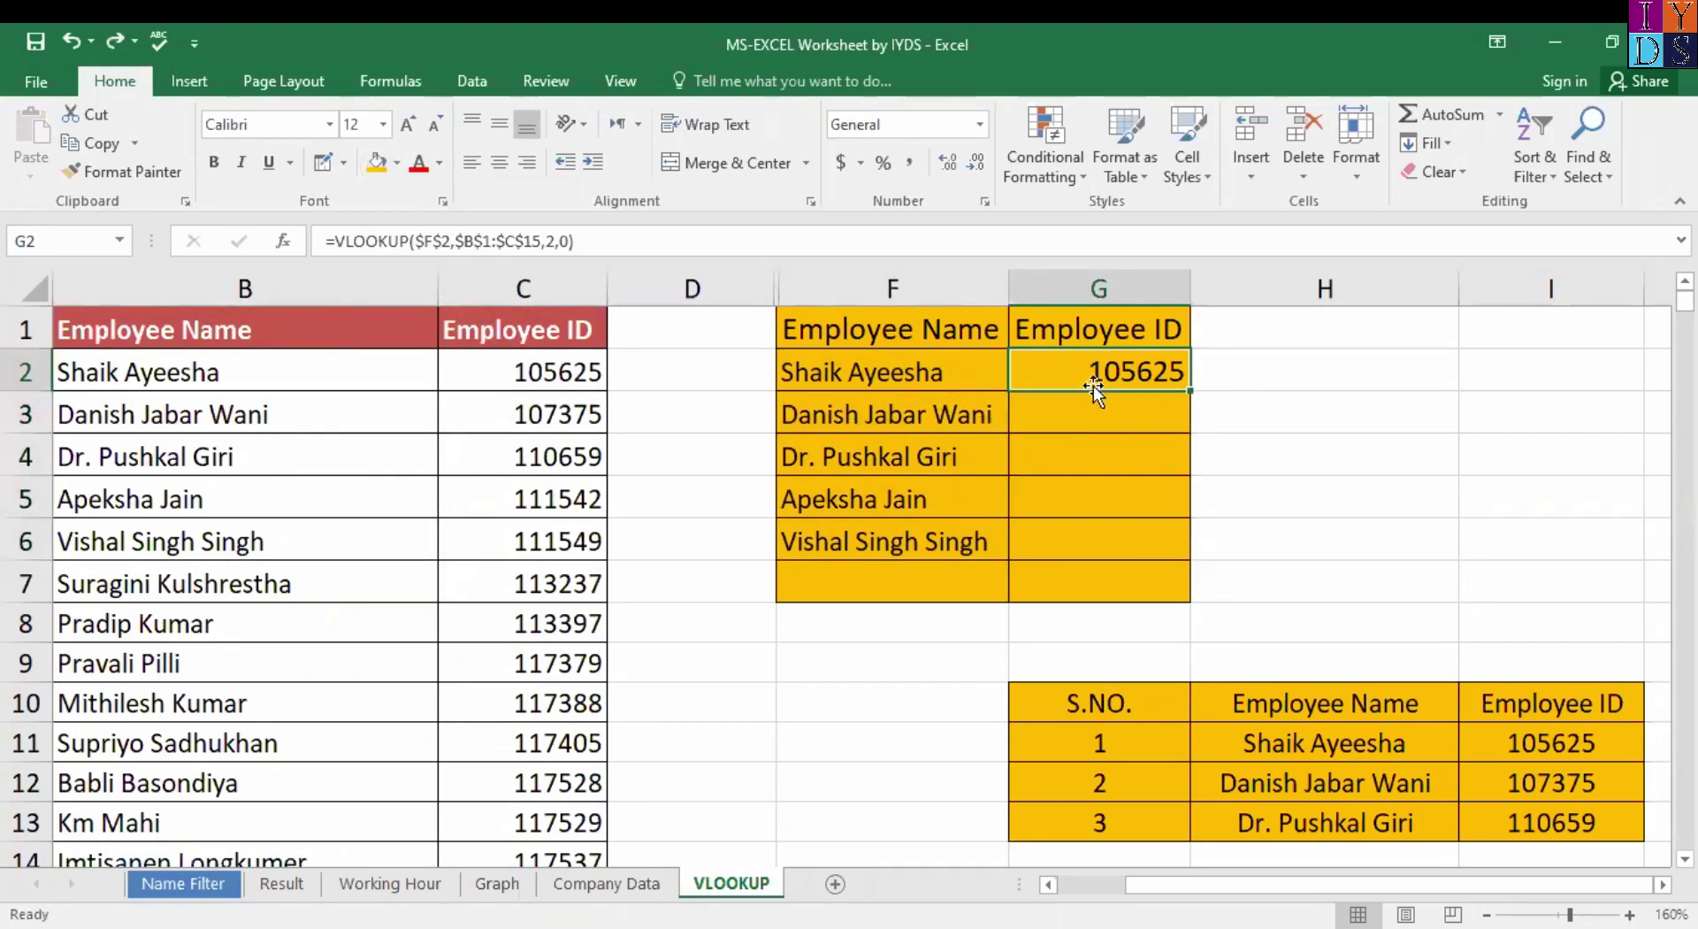
pyautogui.press('Delete')
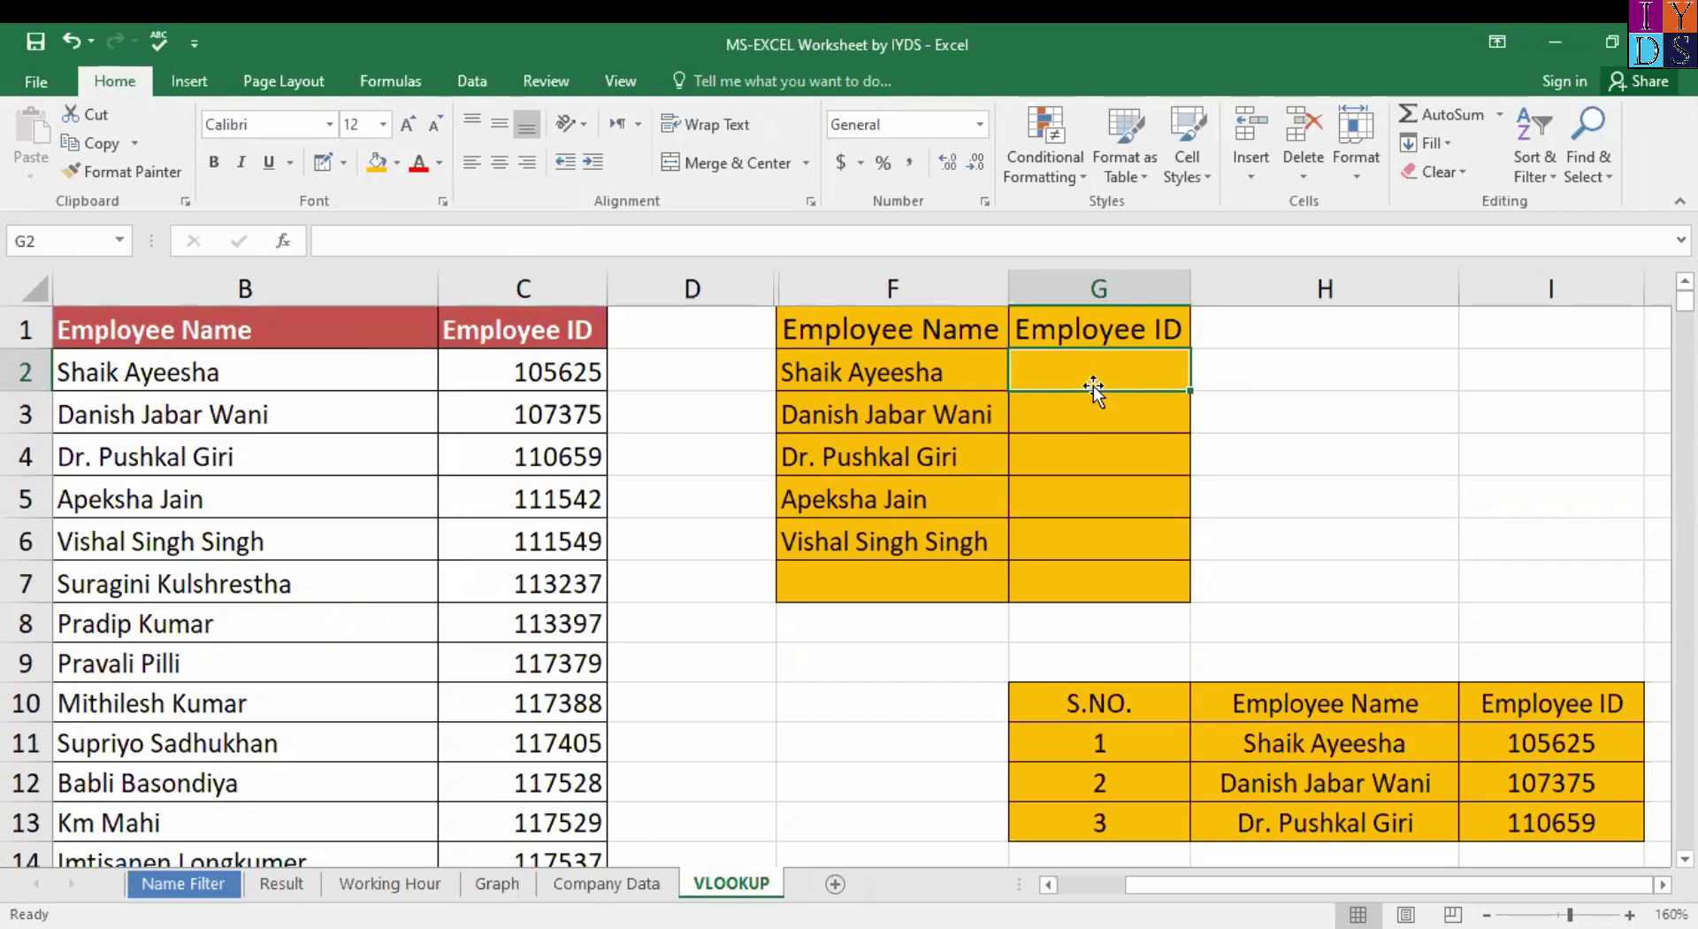
# Copy the six names B2:B7 and paste them into F2:F7.
pyautogui.click(865, 371)
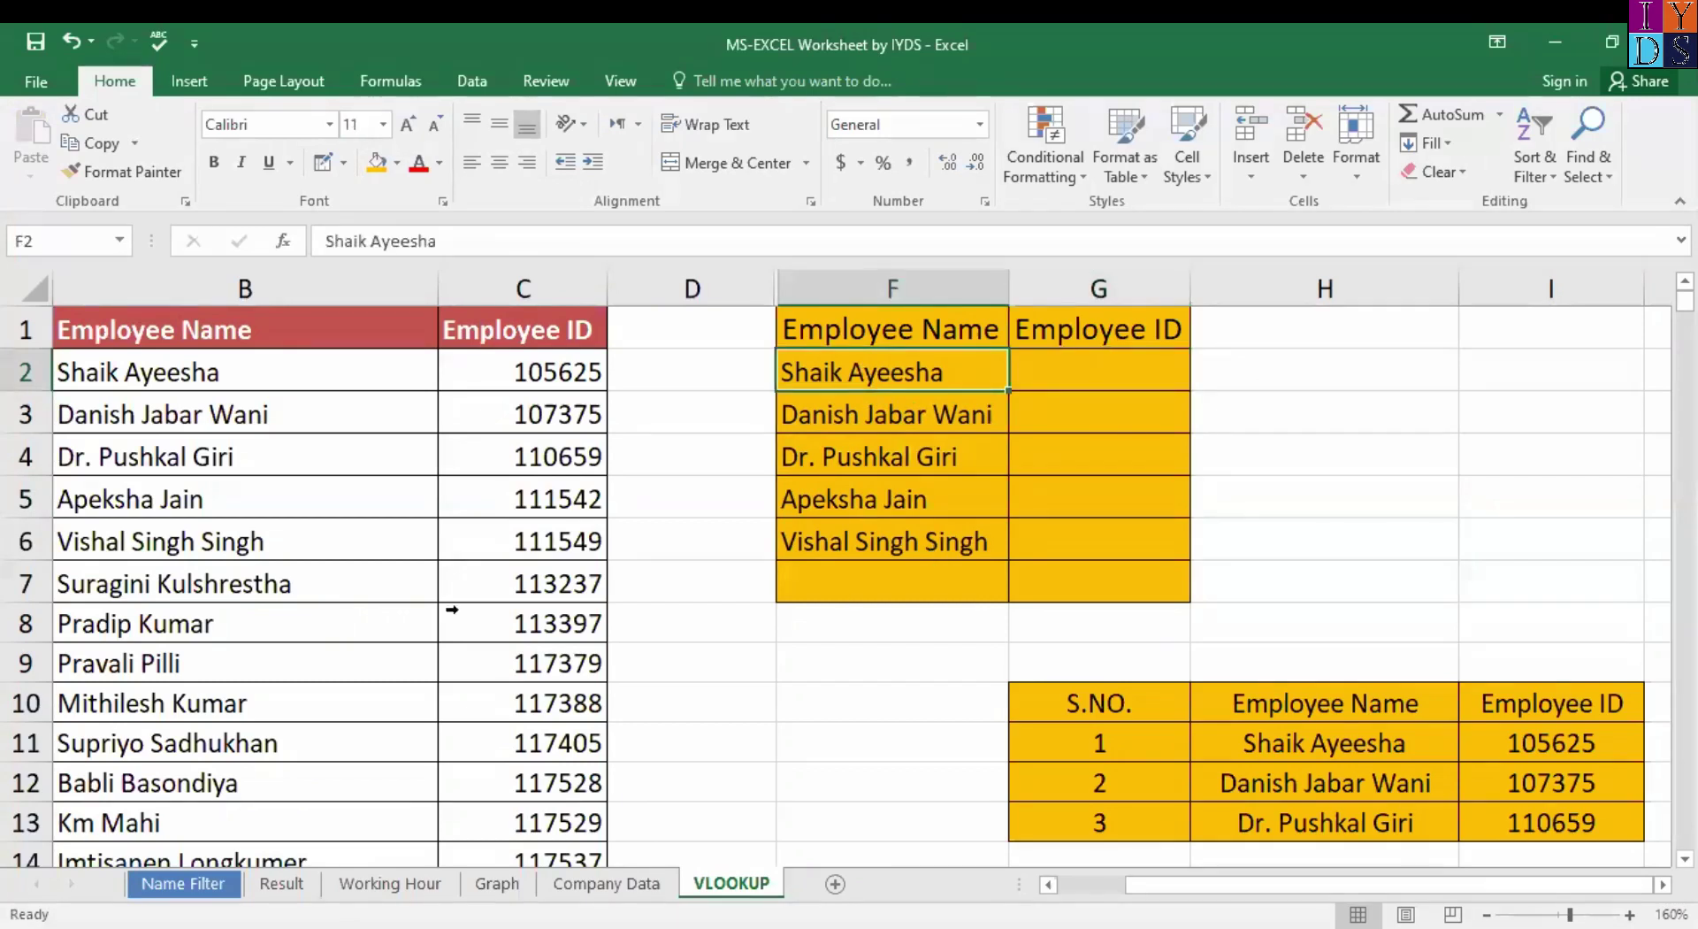
pyautogui.click(155, 663)
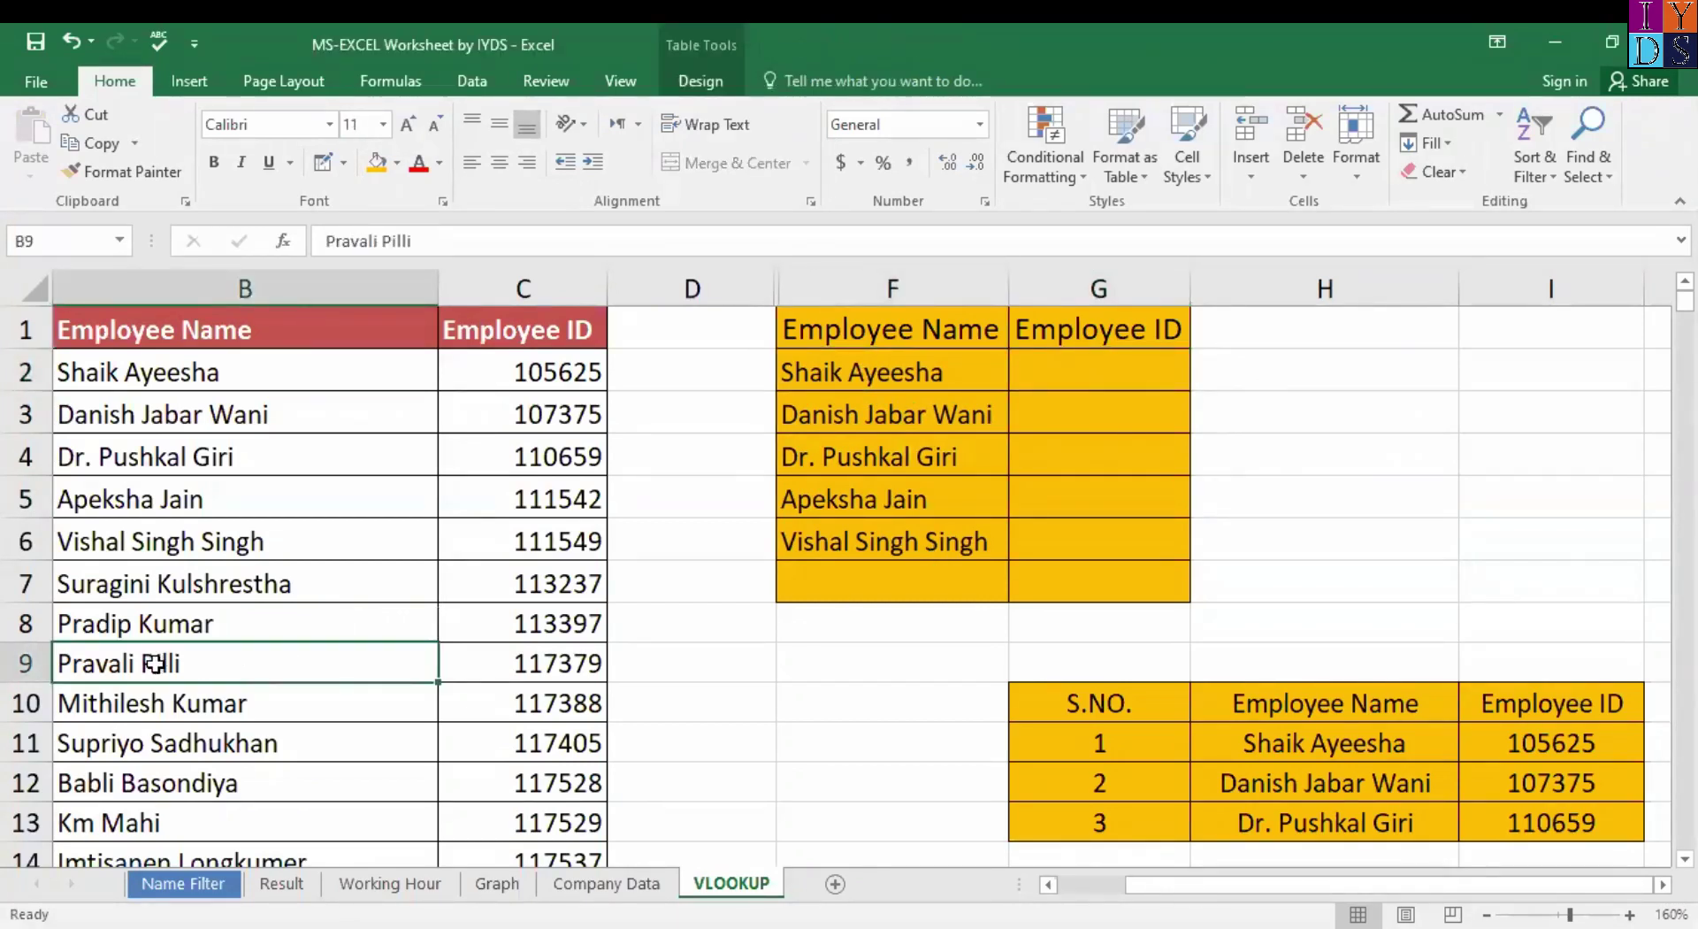
pyautogui.click(138, 379)
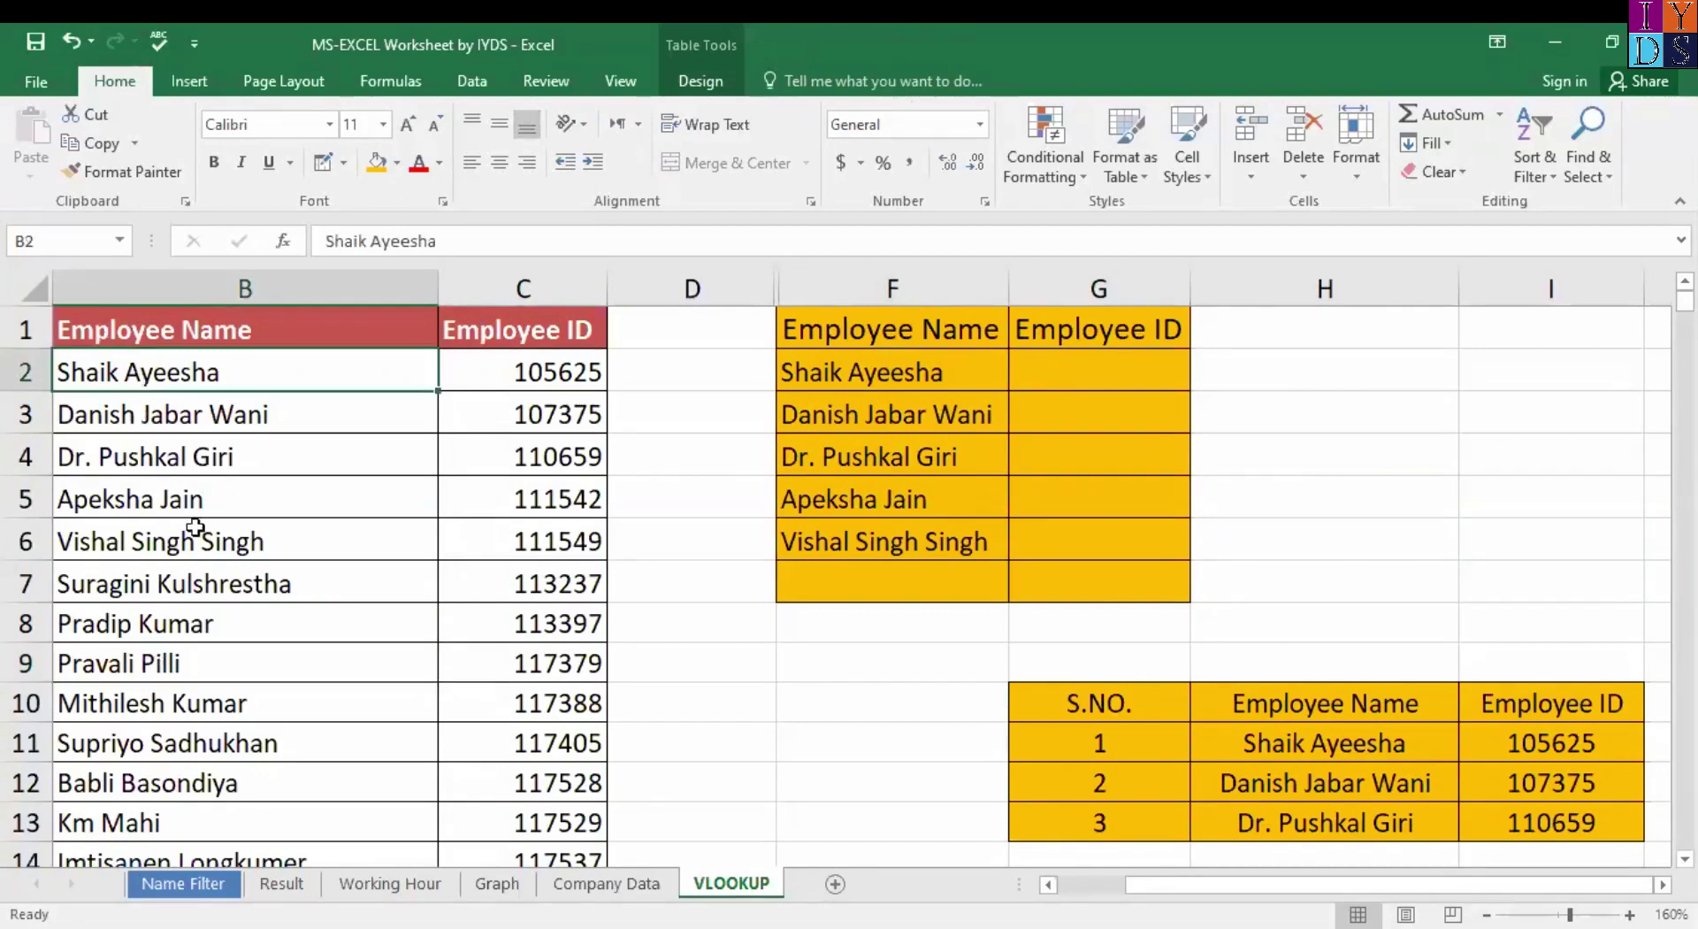
pyautogui.keyDown('shift'); pyautogui.click(237, 594); pyautogui.keyUp('shift')
pyautogui.hotkey('ctrl', 'c')
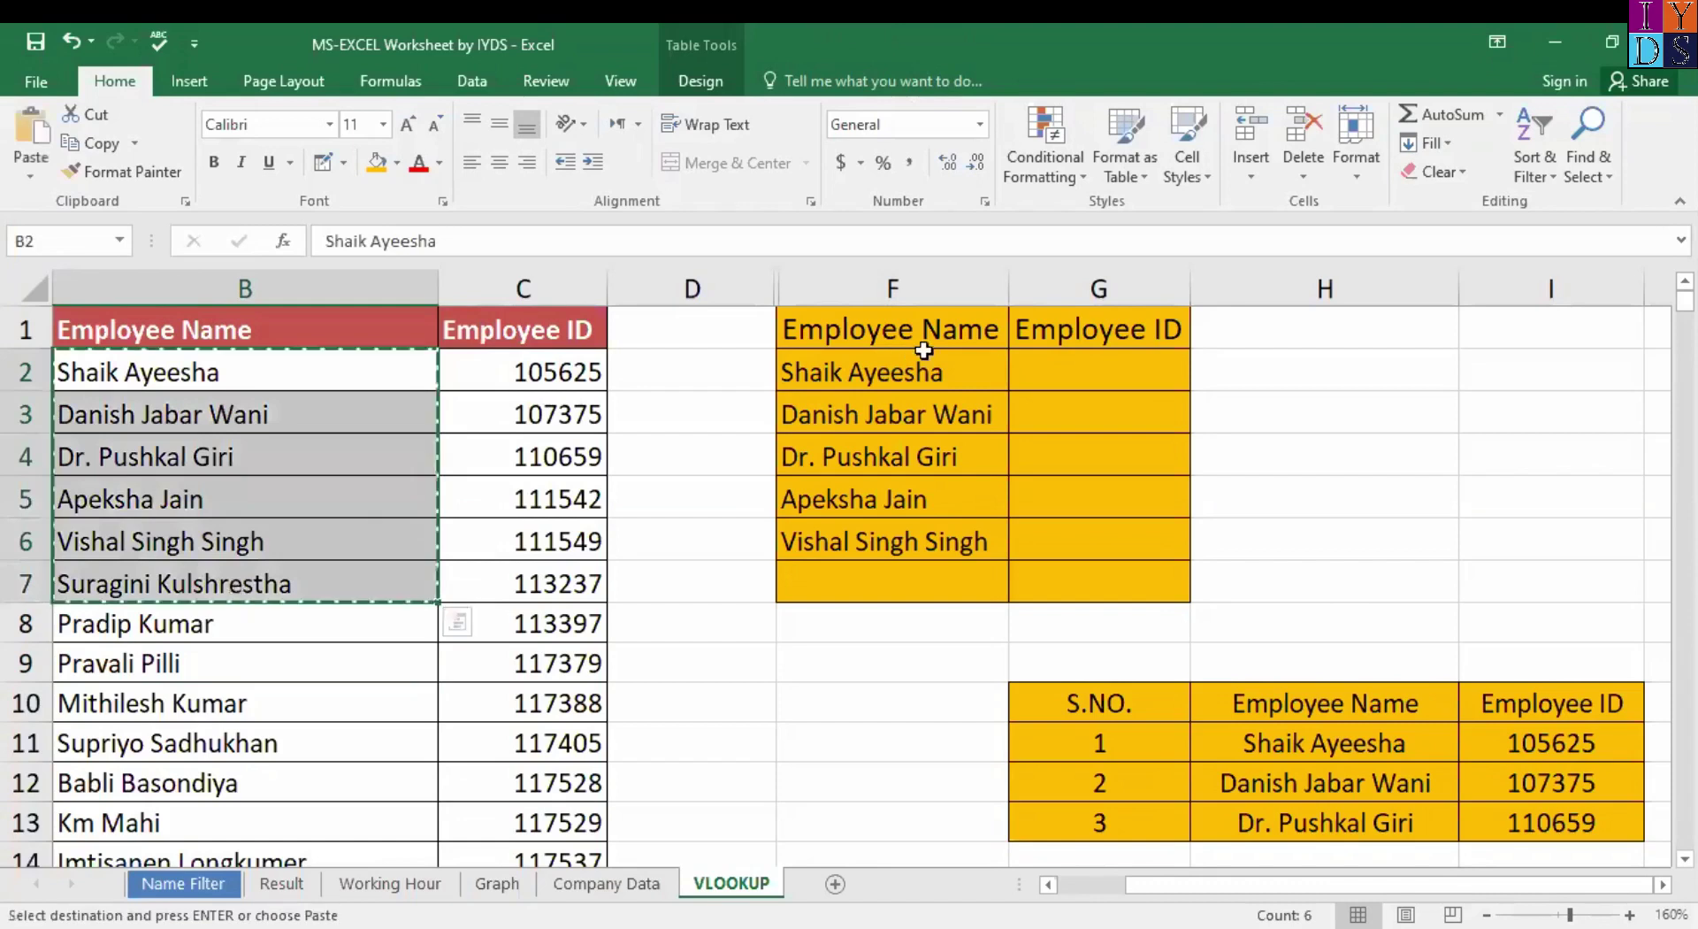
pyautogui.click(936, 358)
pyautogui.hotkey('ctrl', 'v')
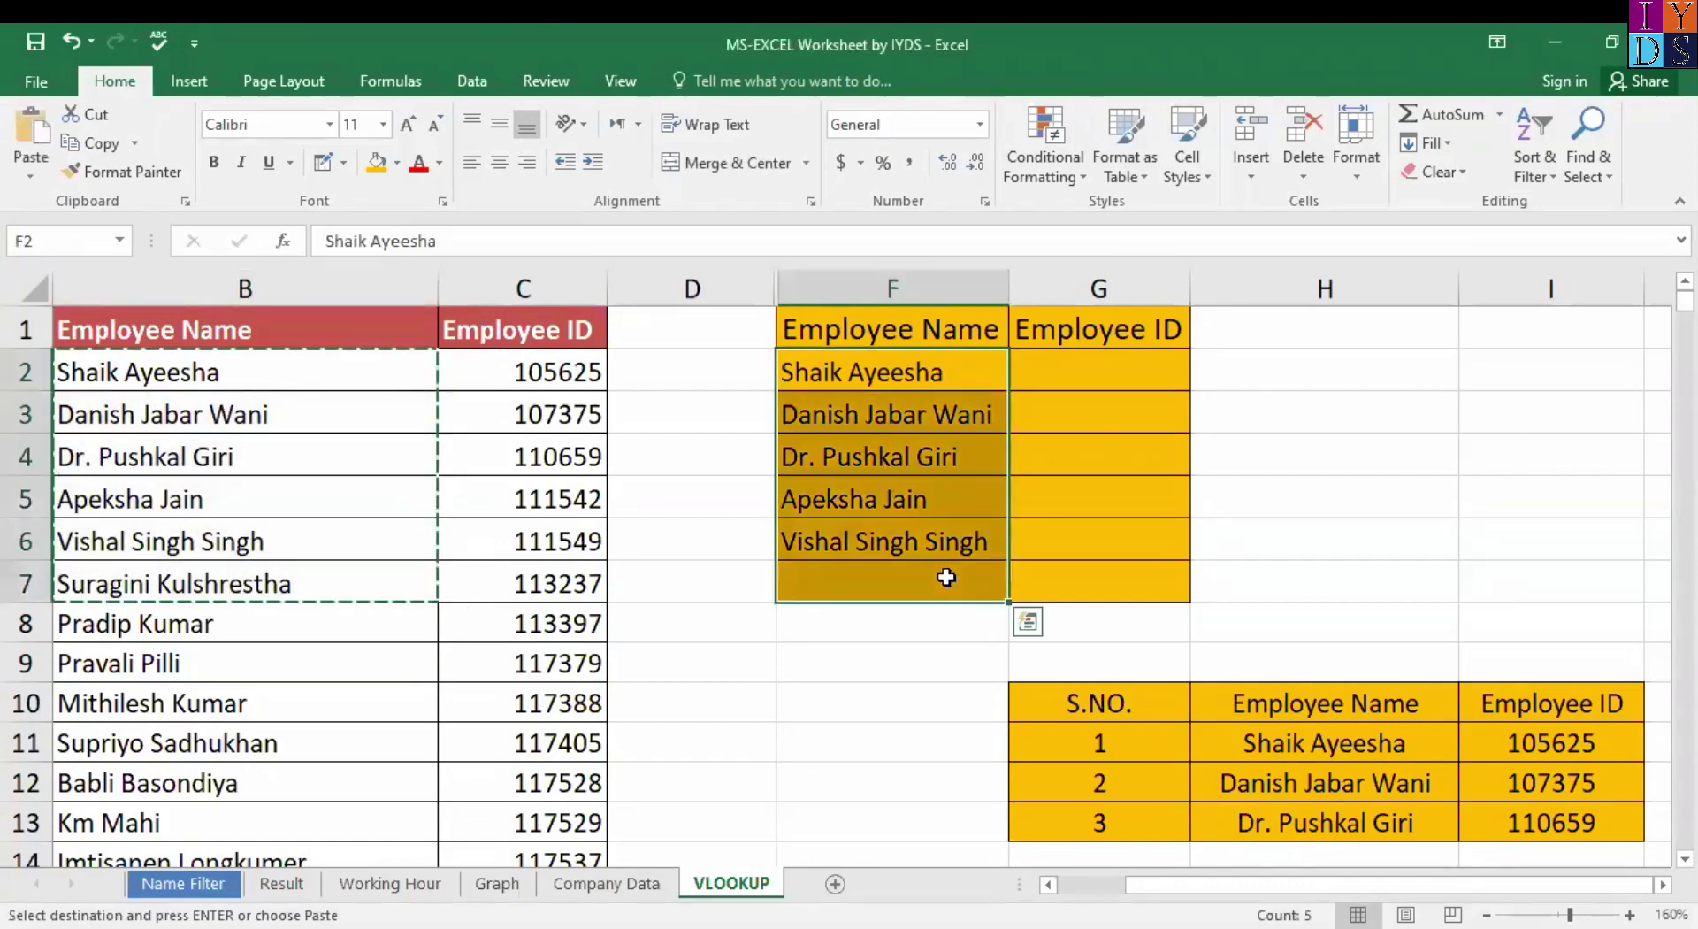
# Fill F2:F7 orange, autofit column F, and begin =vloo in G2.
pyautogui.click(389, 165)
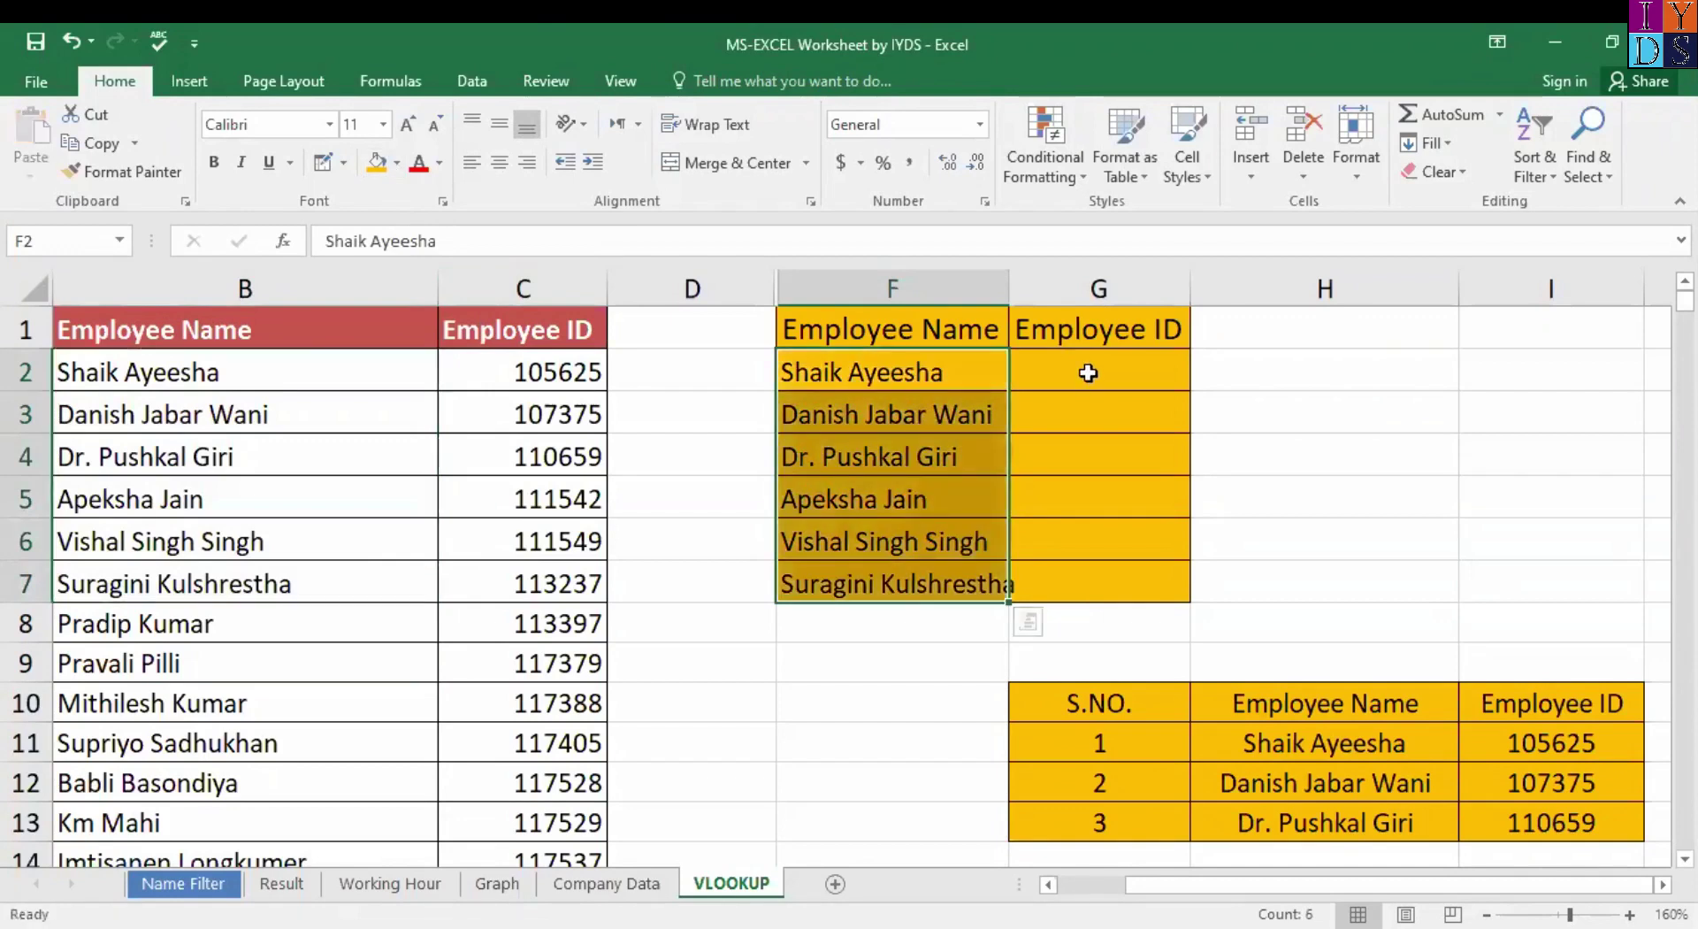
pyautogui.doubleClick(1012, 280)
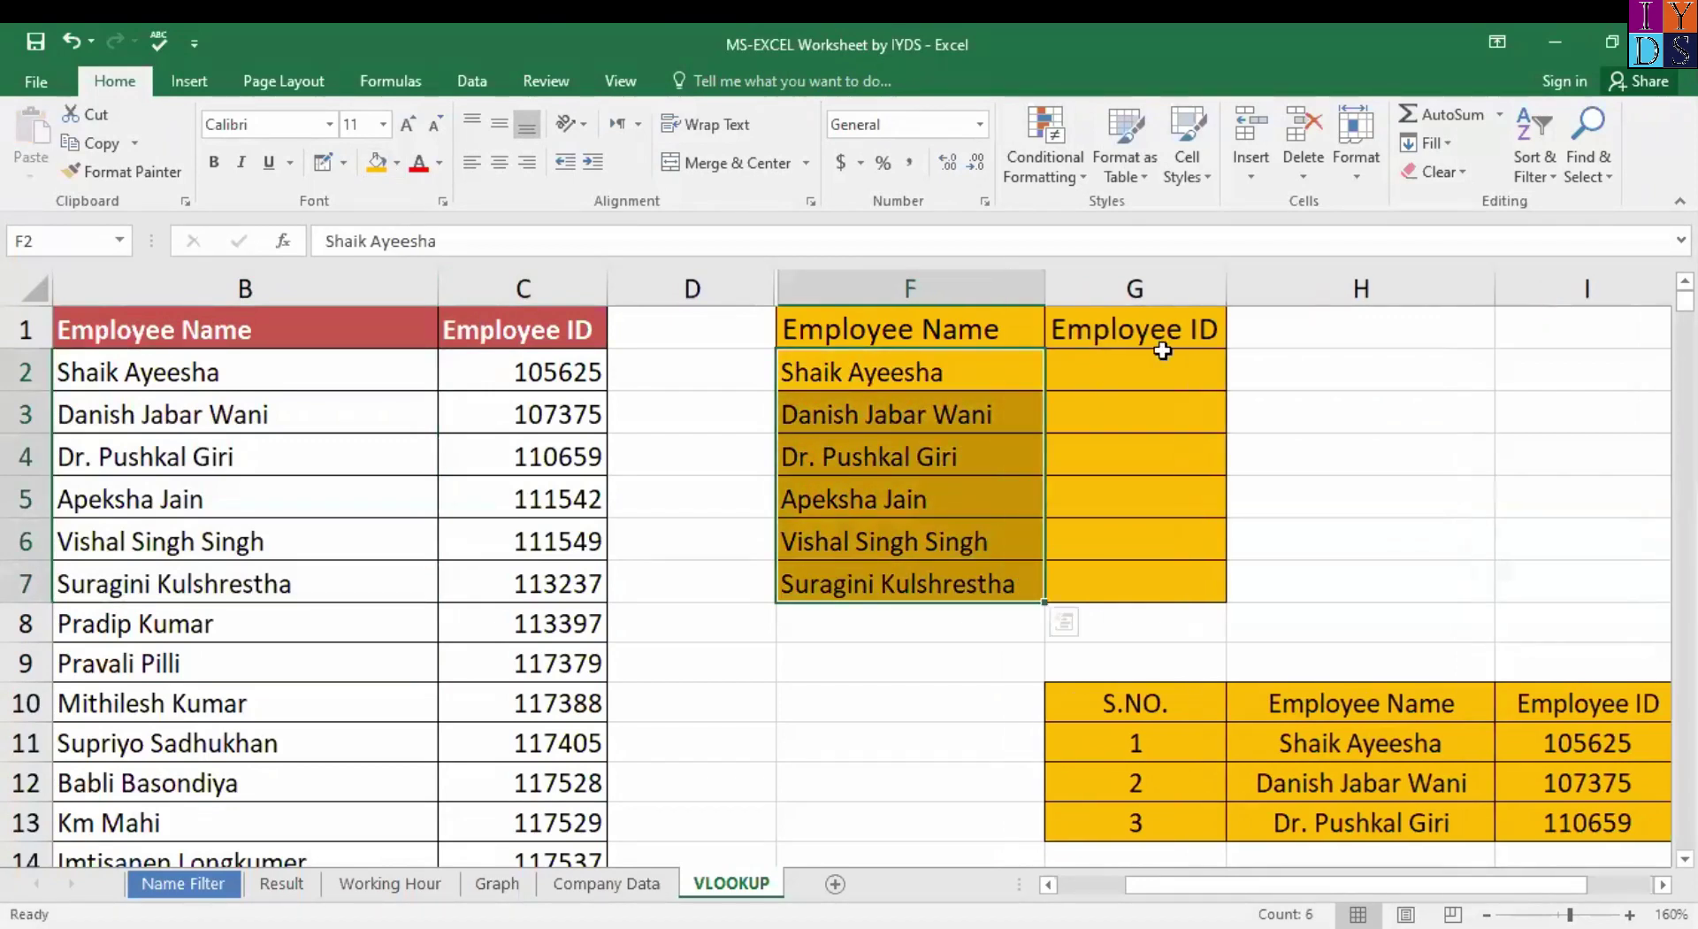
pyautogui.click(1150, 369)
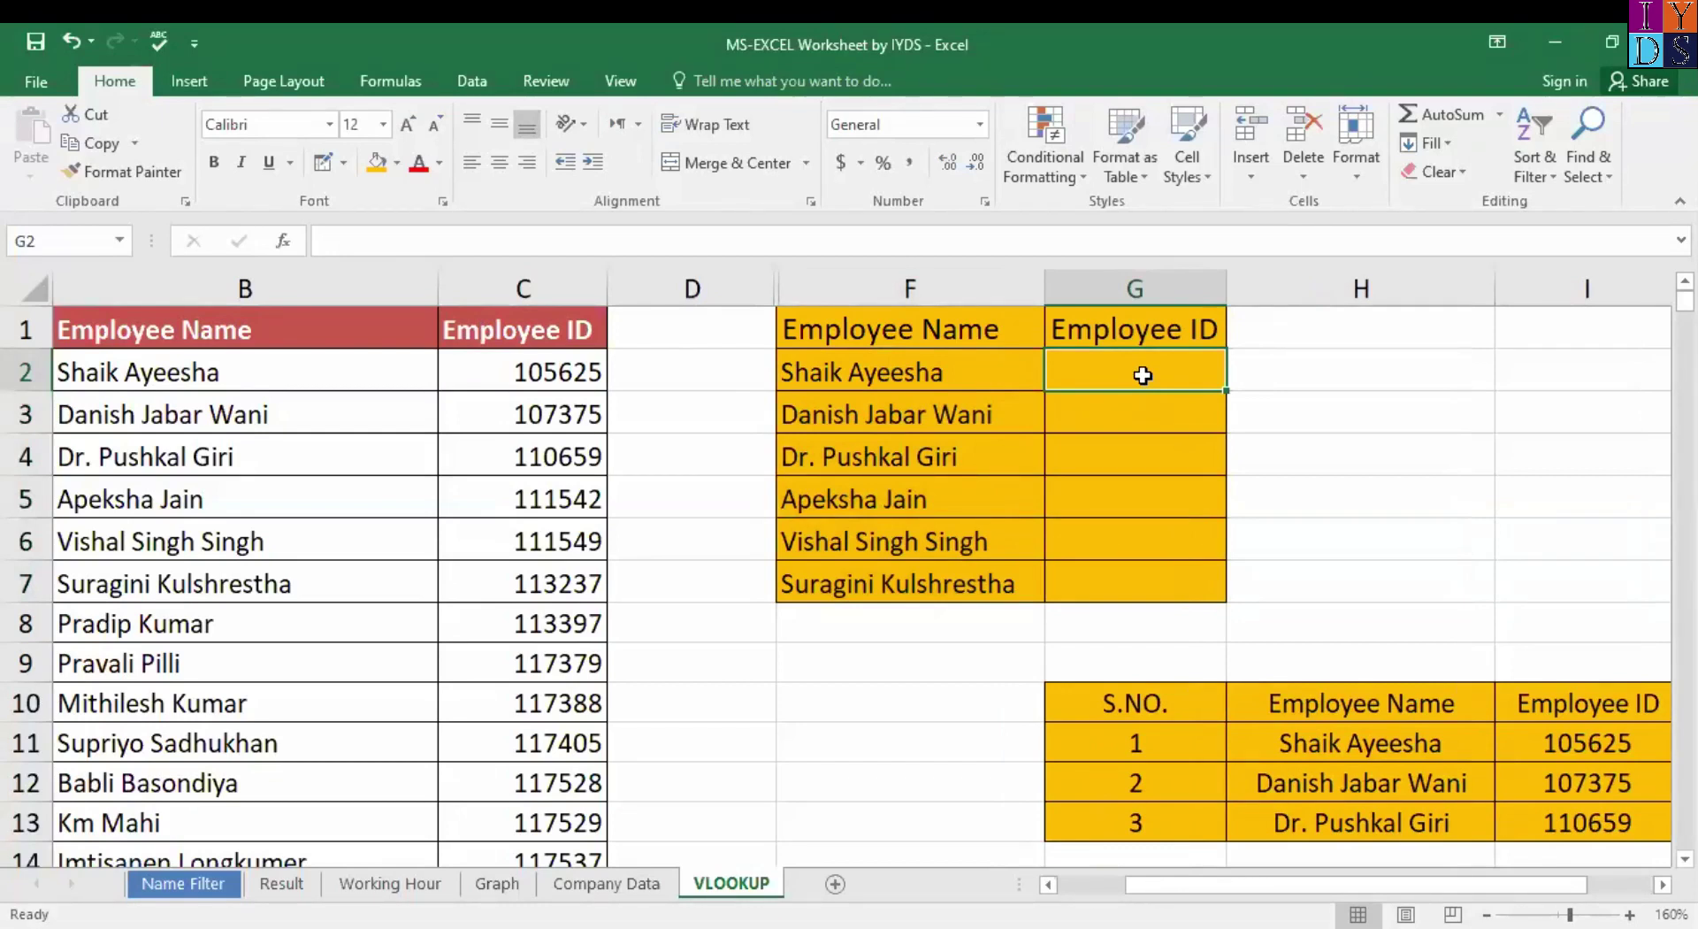
pyautogui.write('=')
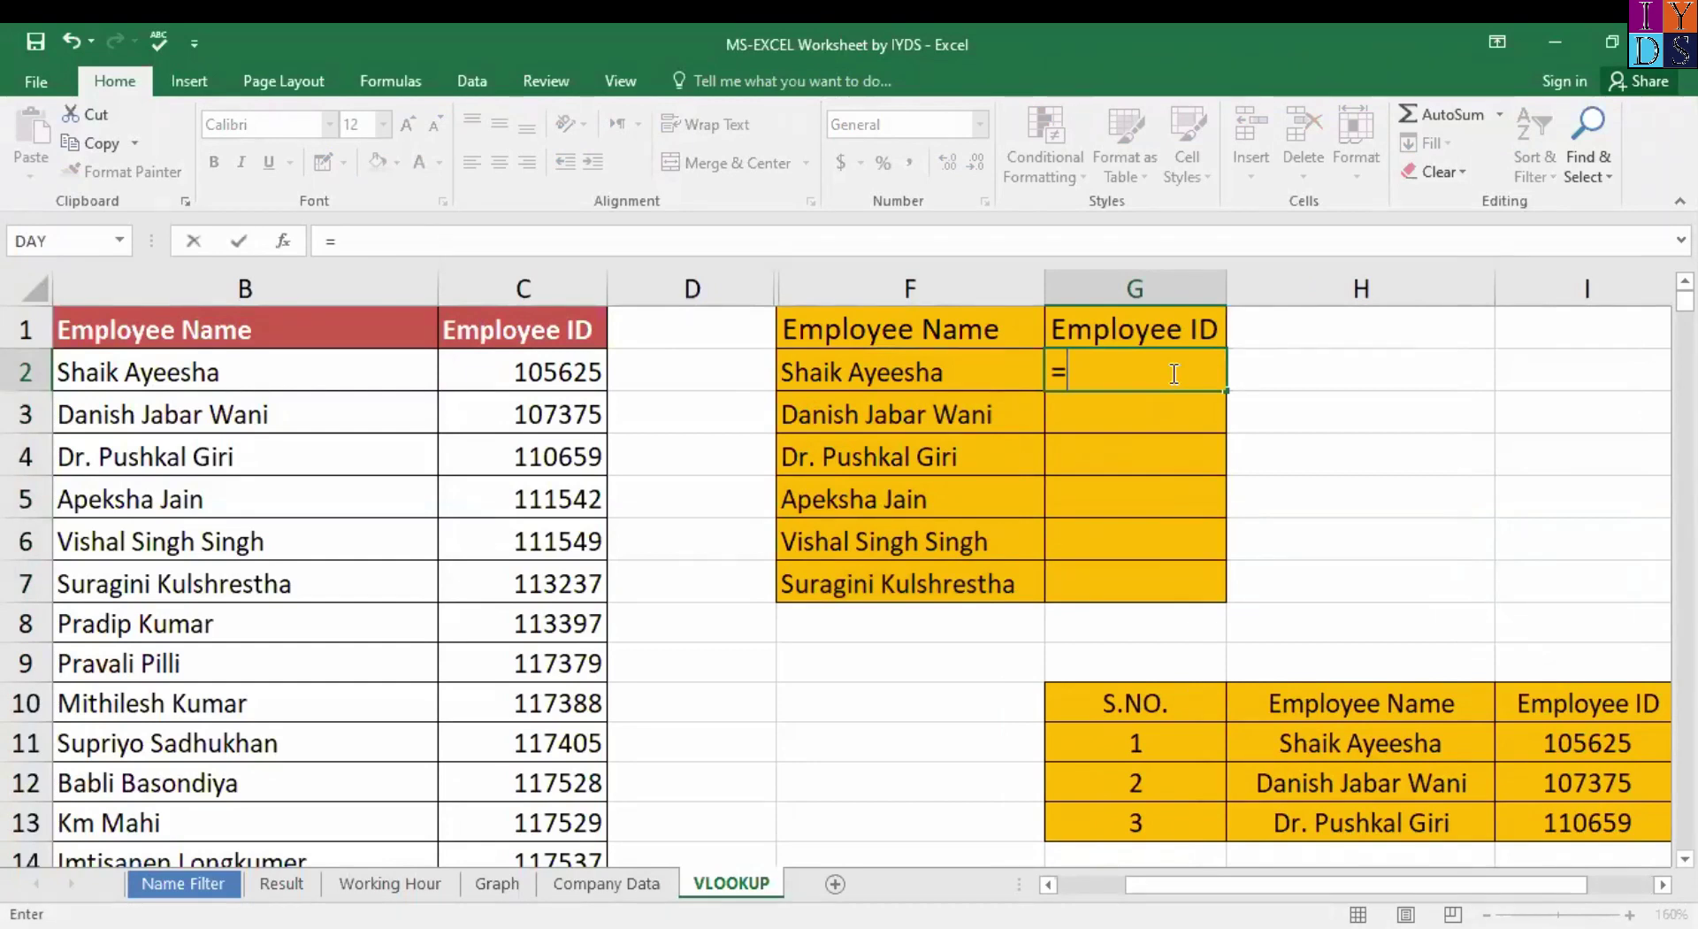
pyautogui.write('vloo')
# Insert VLOOKUP with lookup value $F$1:$F$7 in its Function Arguments.
pyautogui.press('Tab')
pyautogui.hotkey('ctrl', 'a')
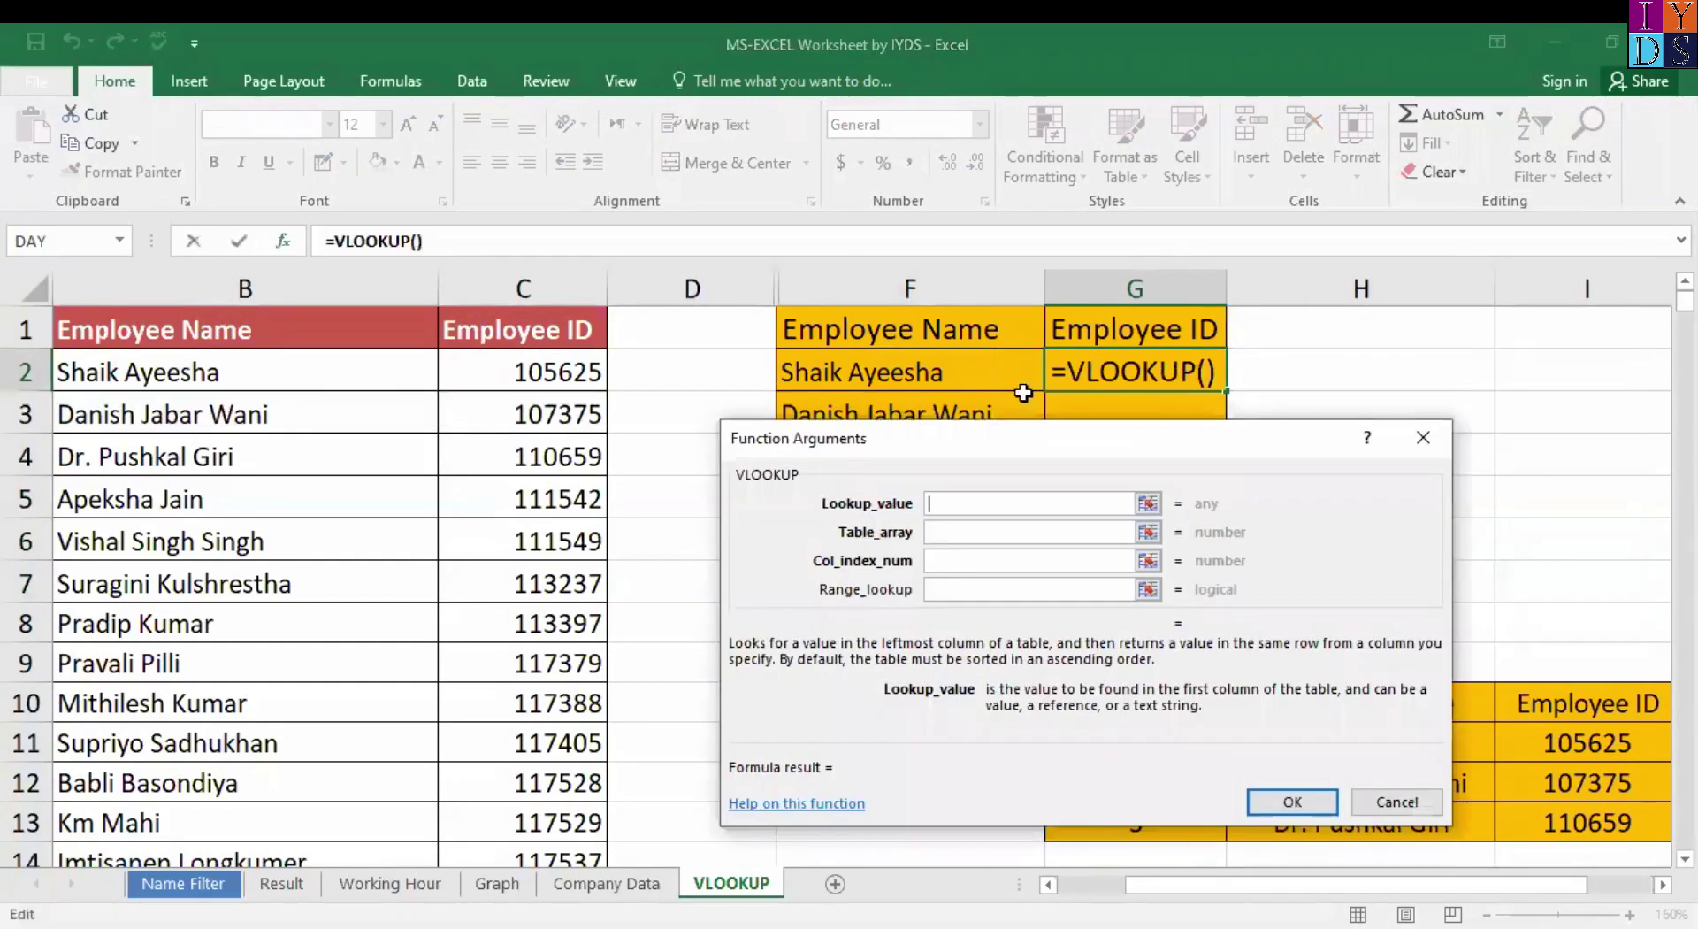
pyautogui.moveTo(1020, 434); pyautogui.dragTo(1185, 422)
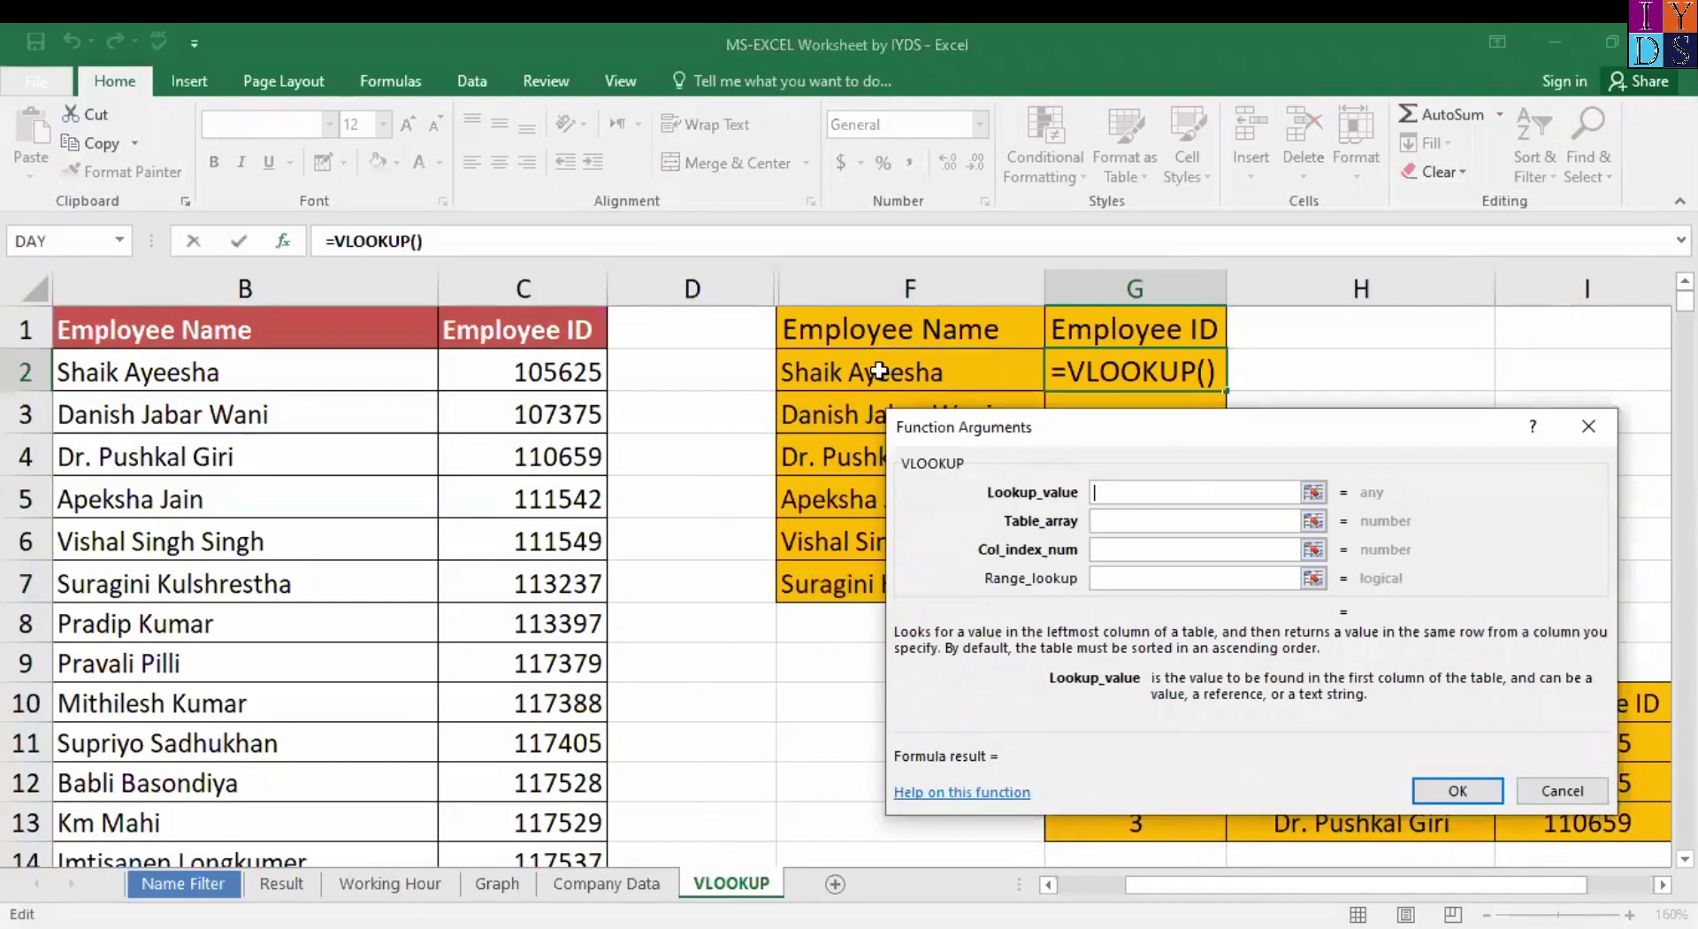
pyautogui.click(874, 327)
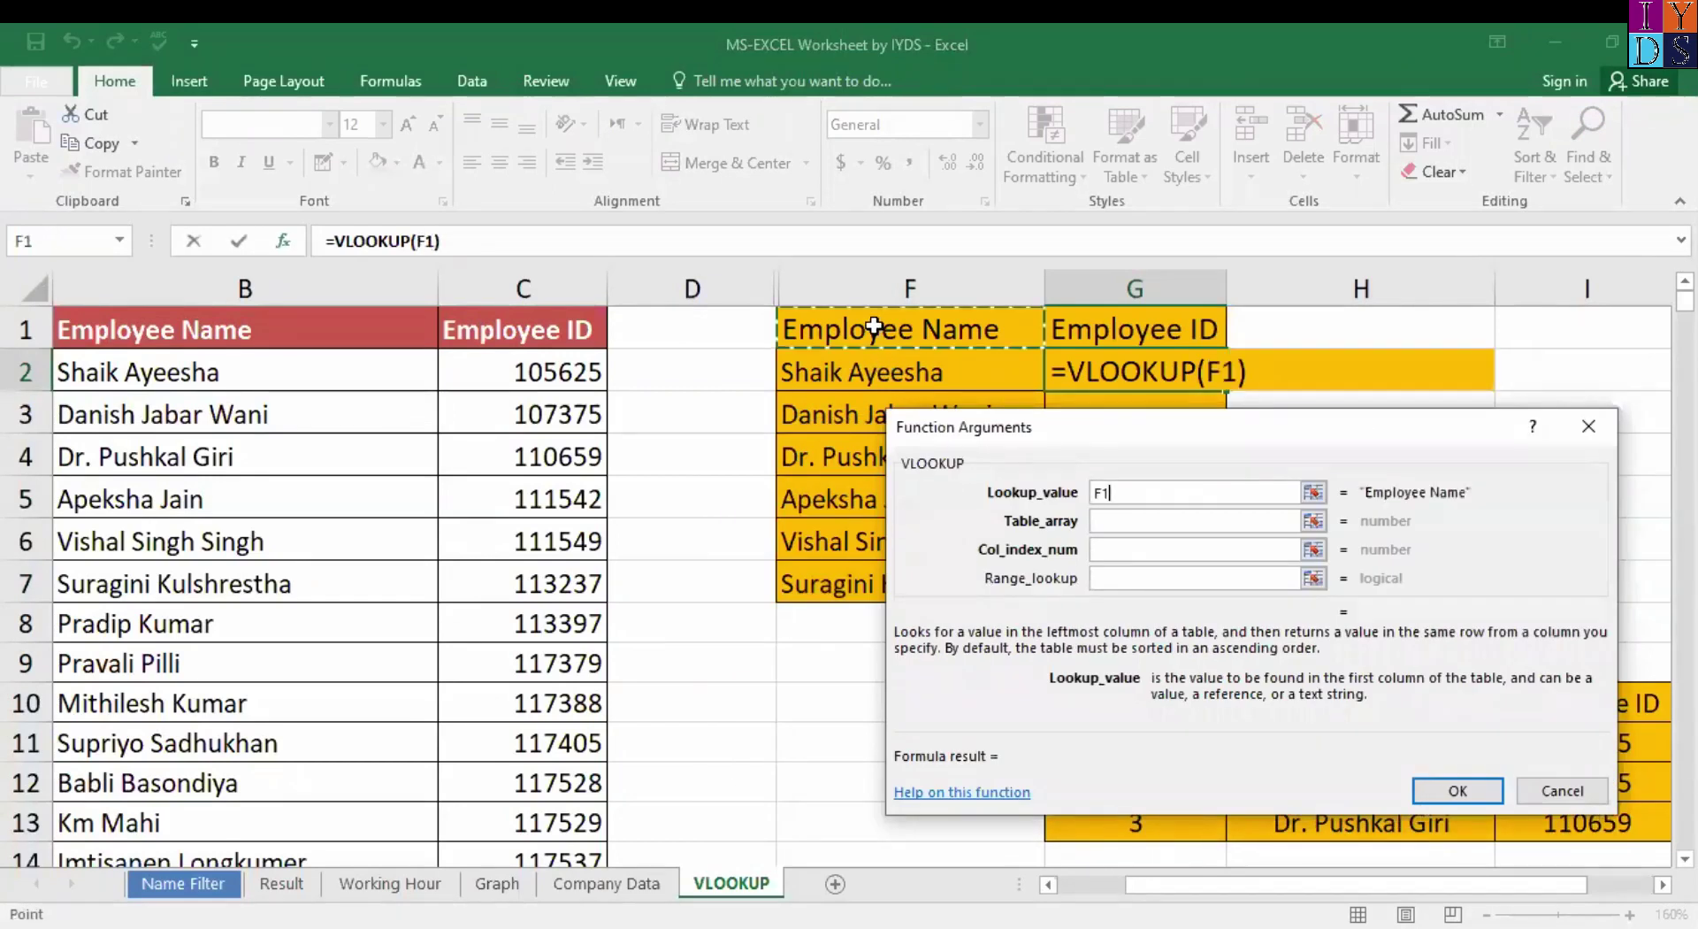
pyautogui.hotkey('ctrl', 'shift', 'Down')
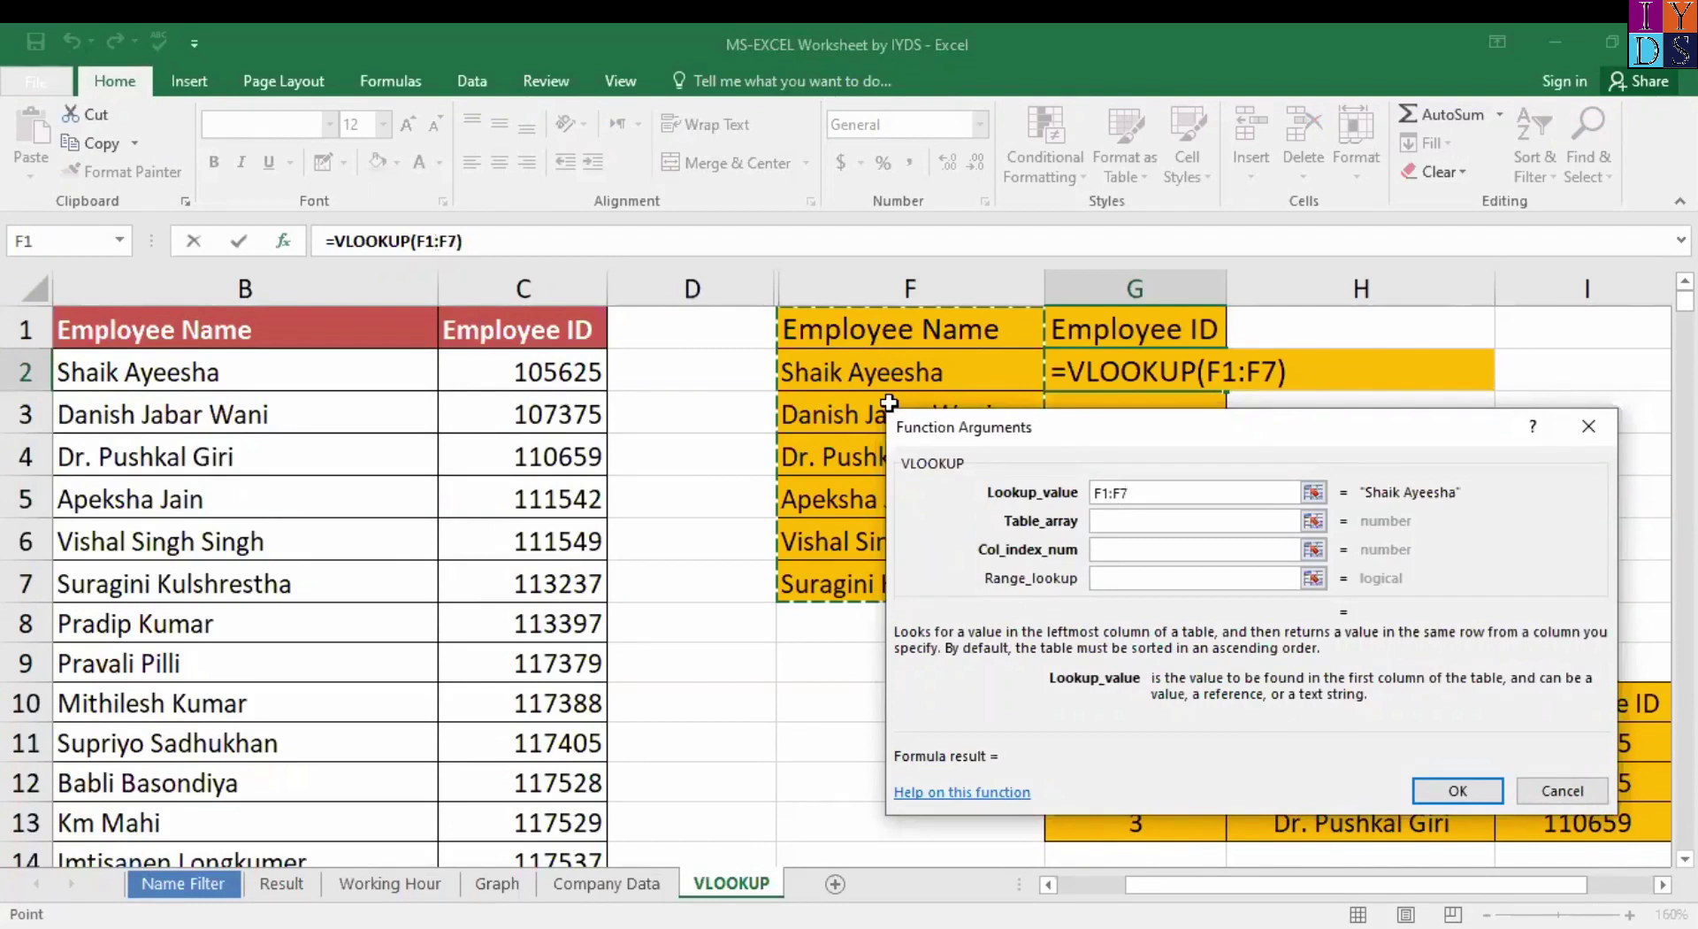
pyautogui.press('F4')
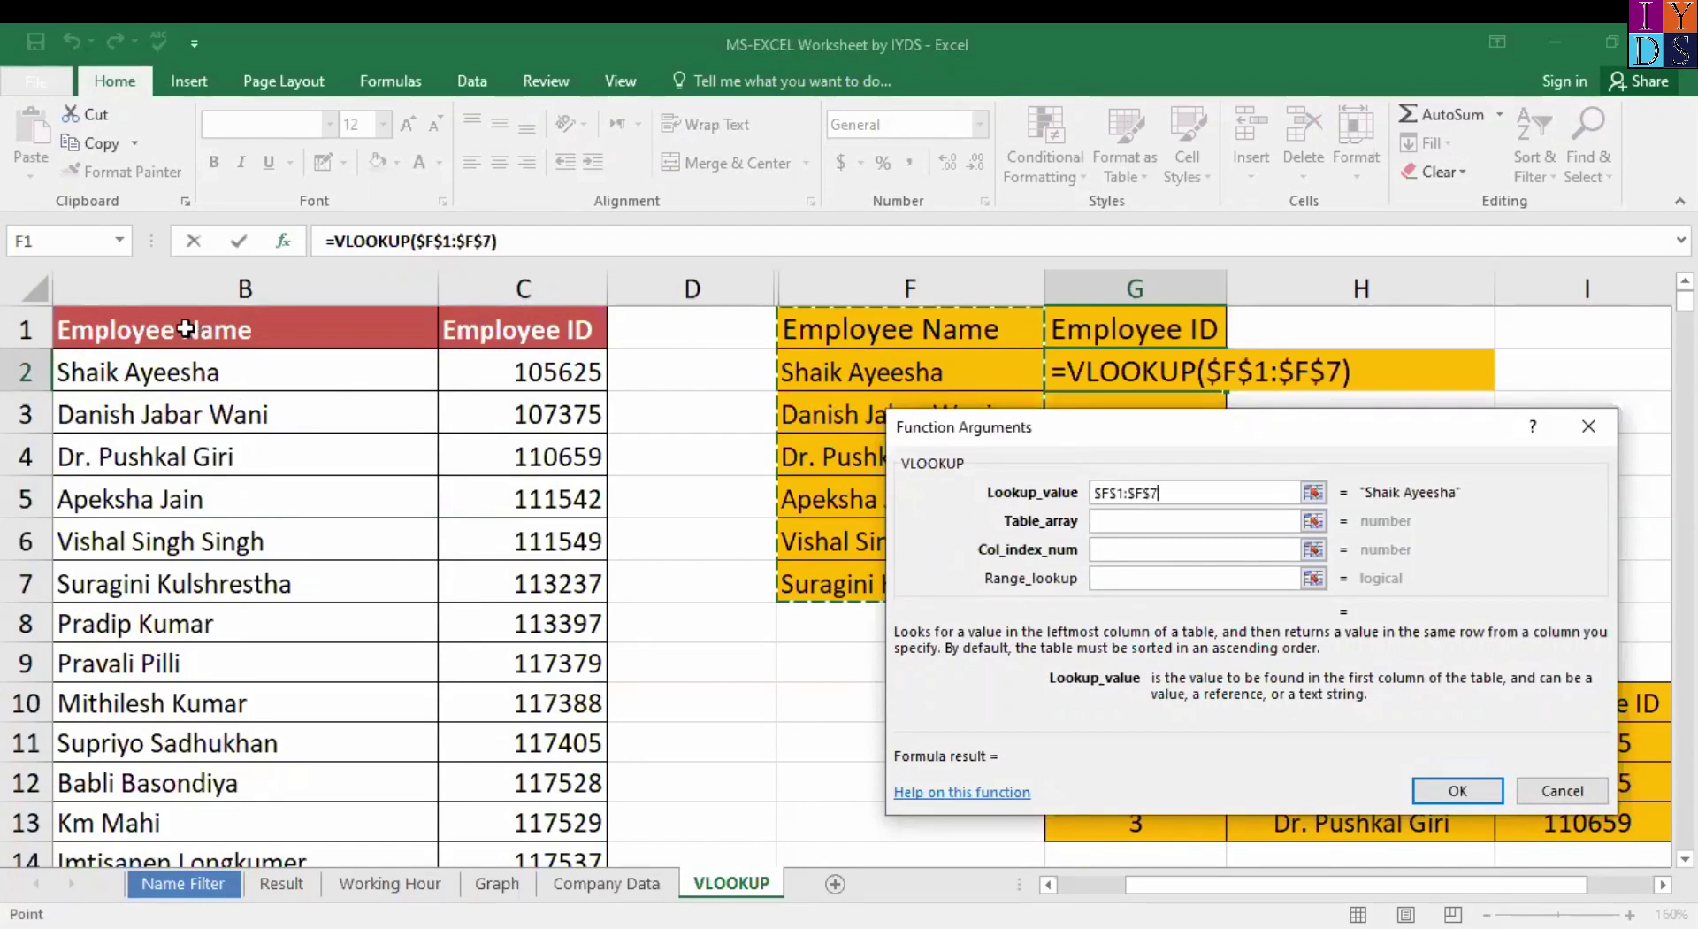
# Set table array $B$1:$C$21, column 2 and match 0, then confirm.
pyautogui.click(1131, 520)
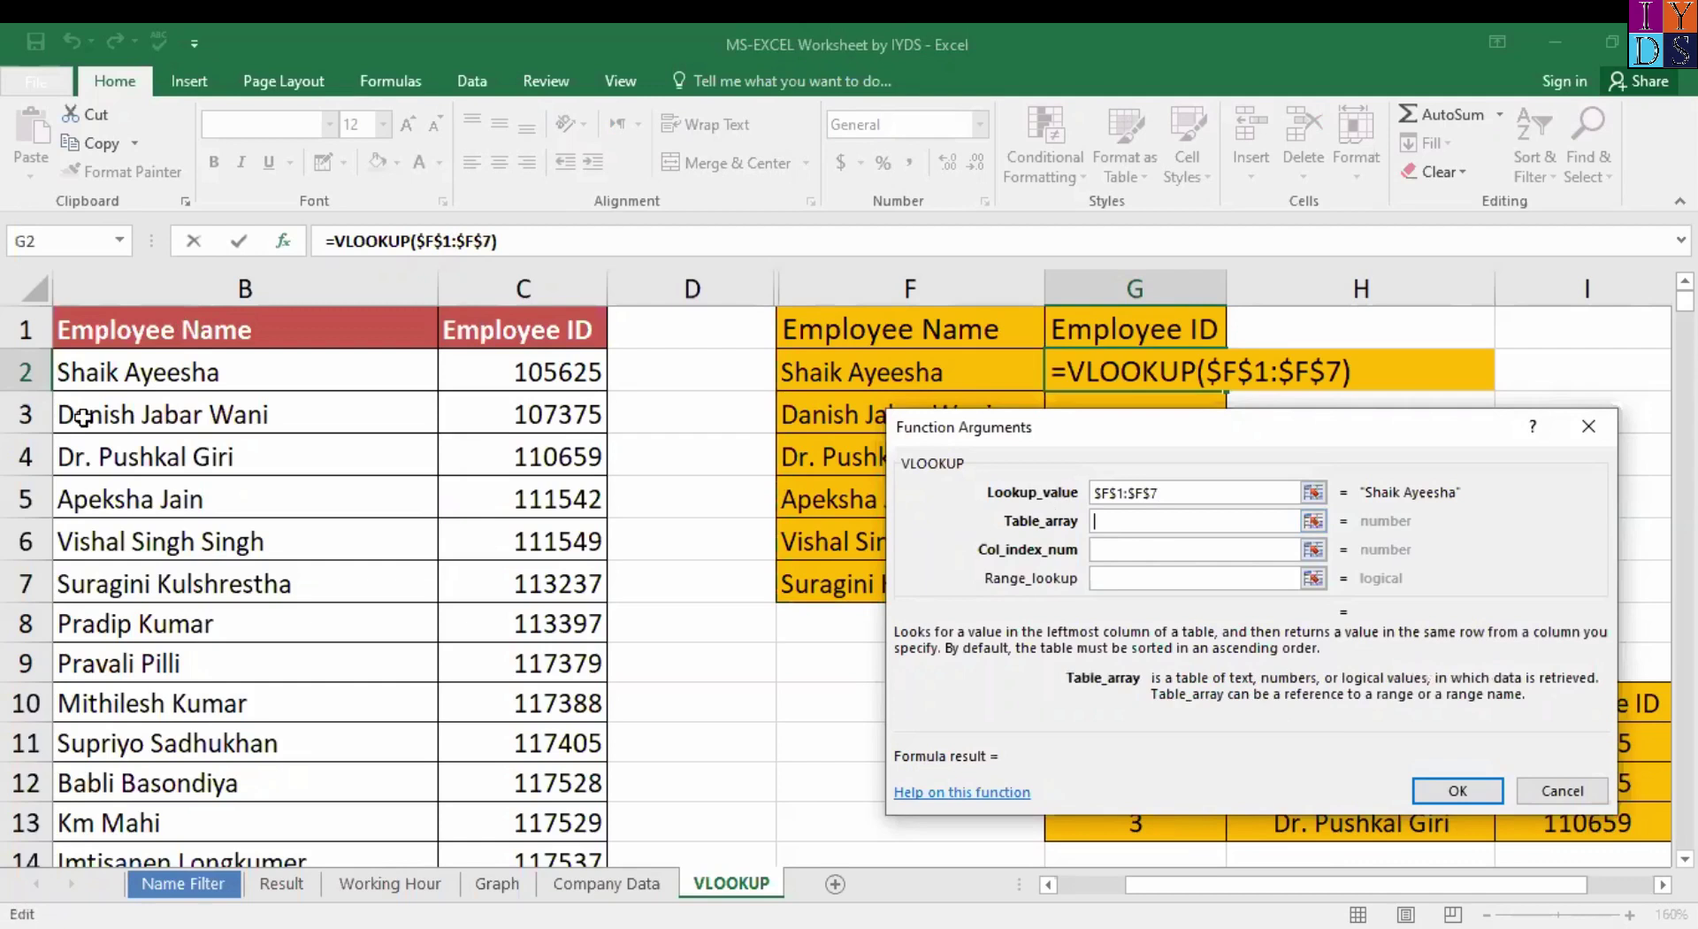
pyautogui.click(113, 319)
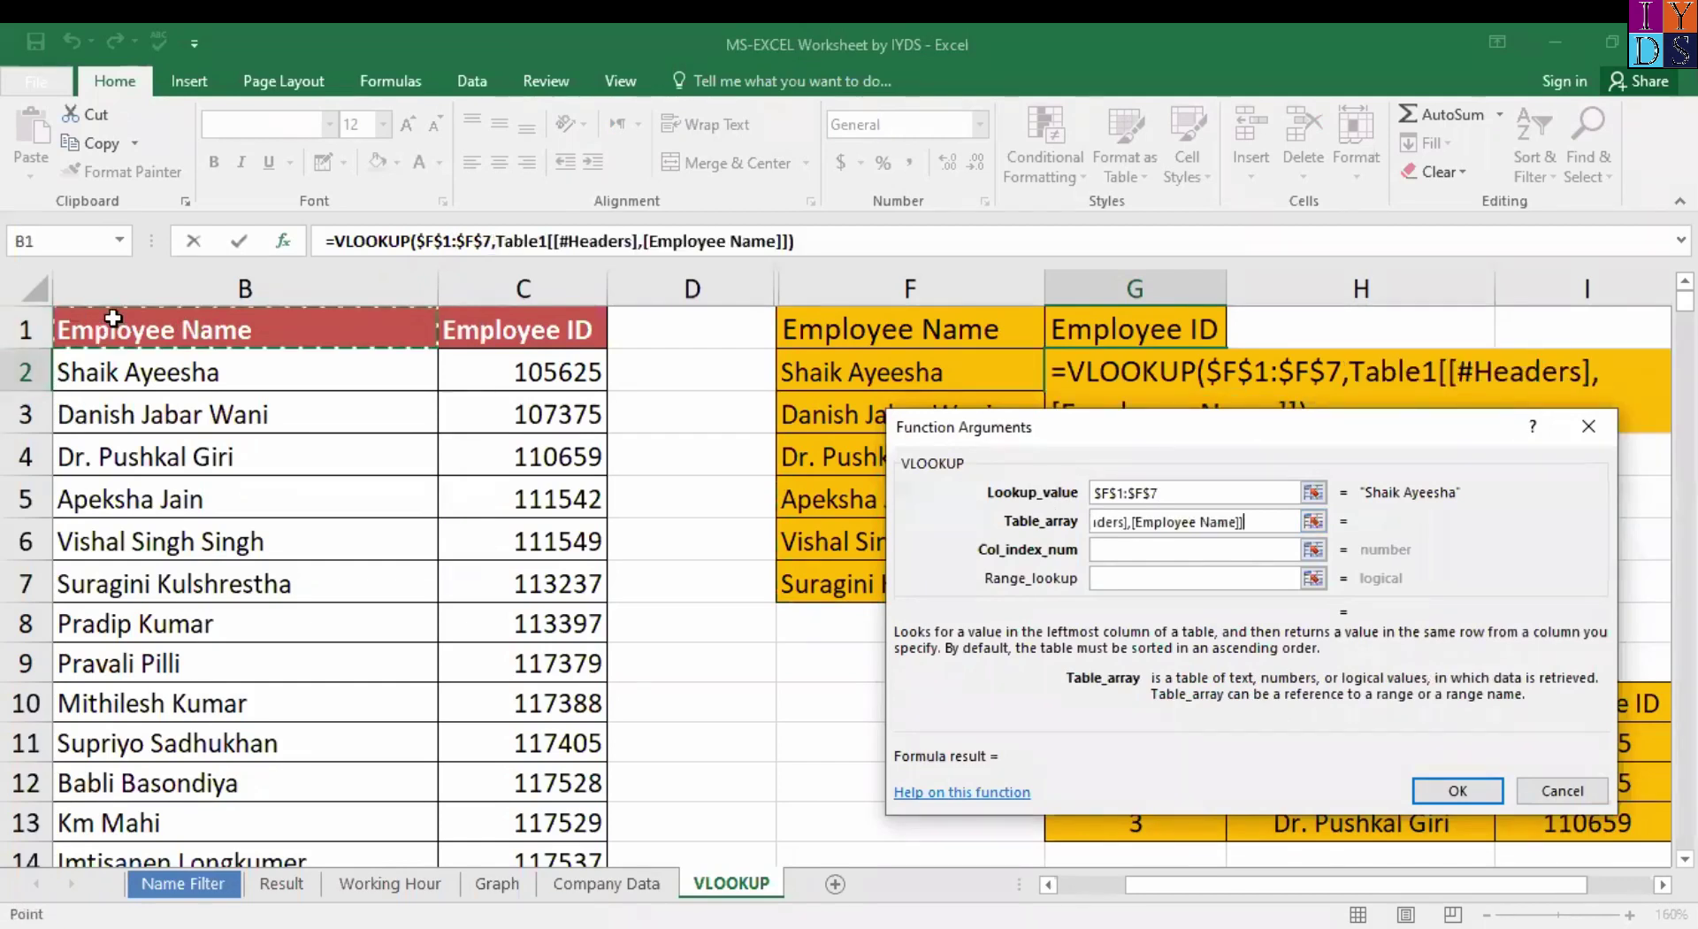
pyautogui.moveTo(112, 318); pyautogui.dragTo(566, 845)
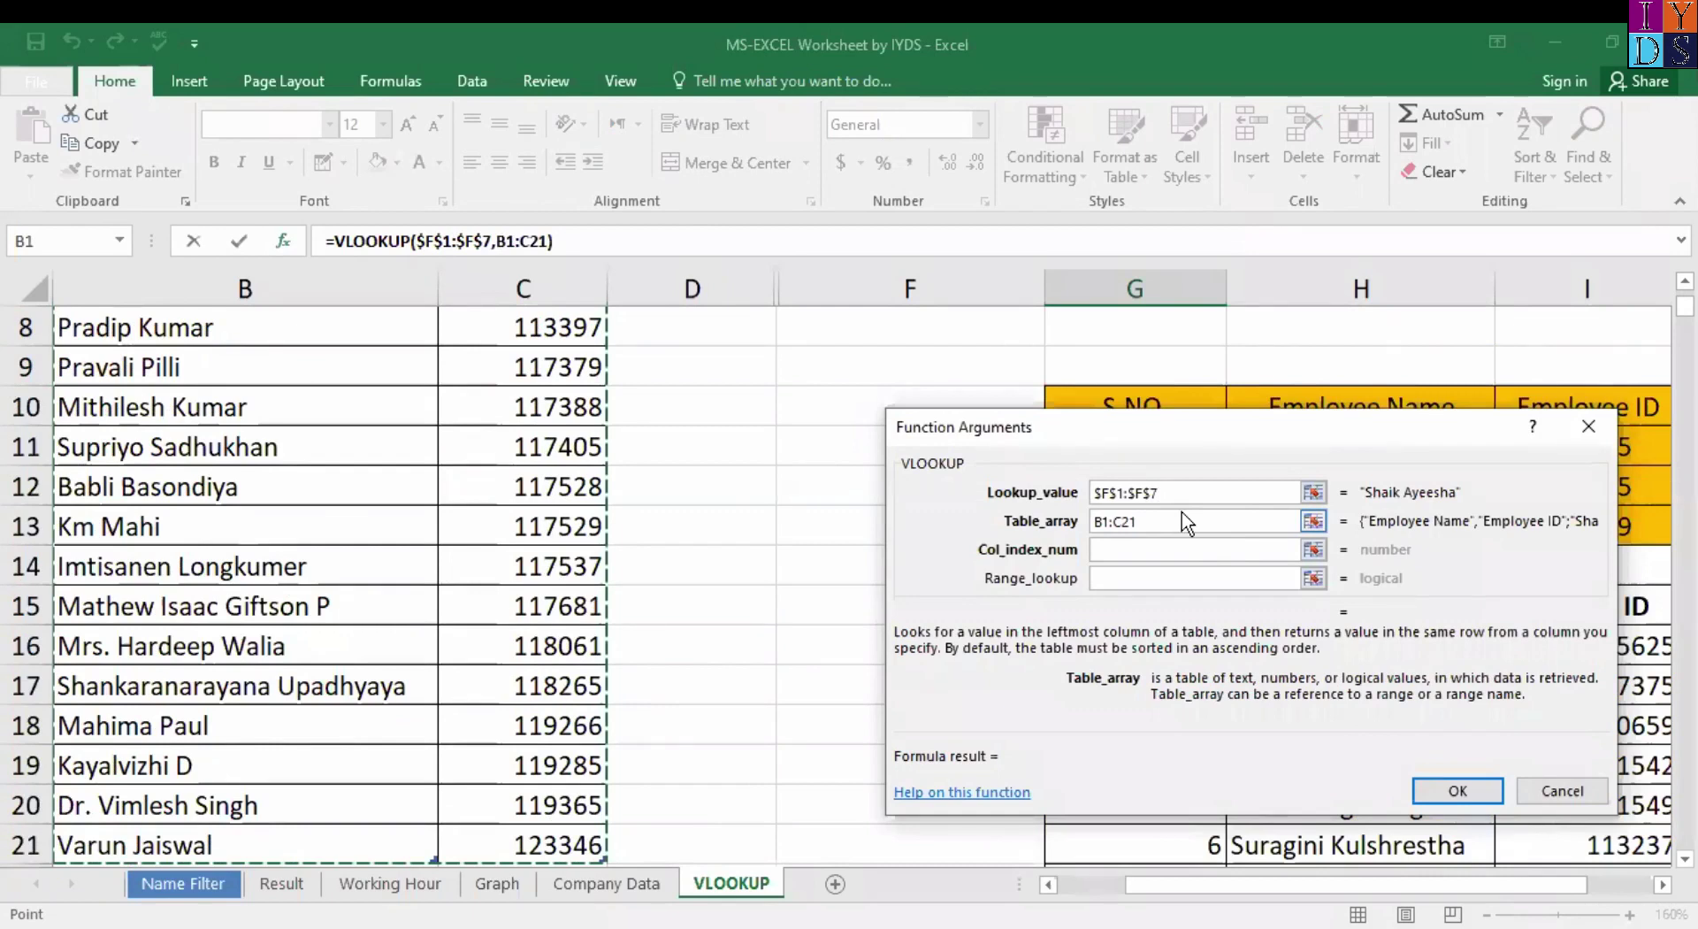
pyautogui.press('F4')
pyautogui.click(1136, 549)
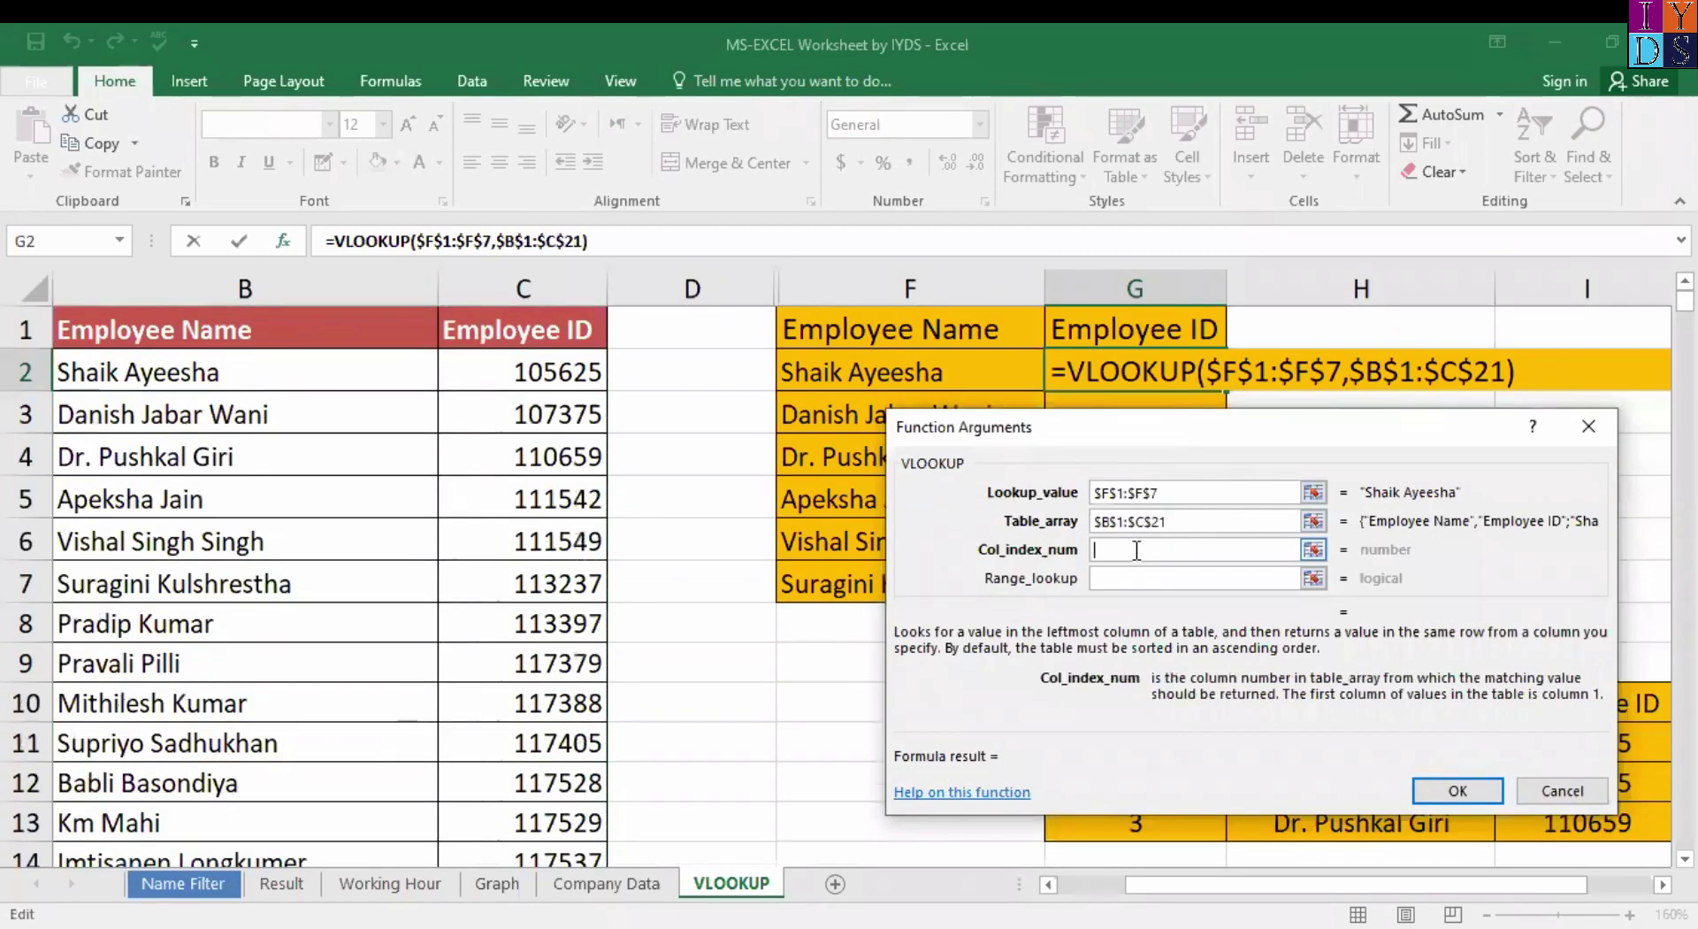
pyautogui.write('2')
pyautogui.press('Tab')
pyautogui.write('0')
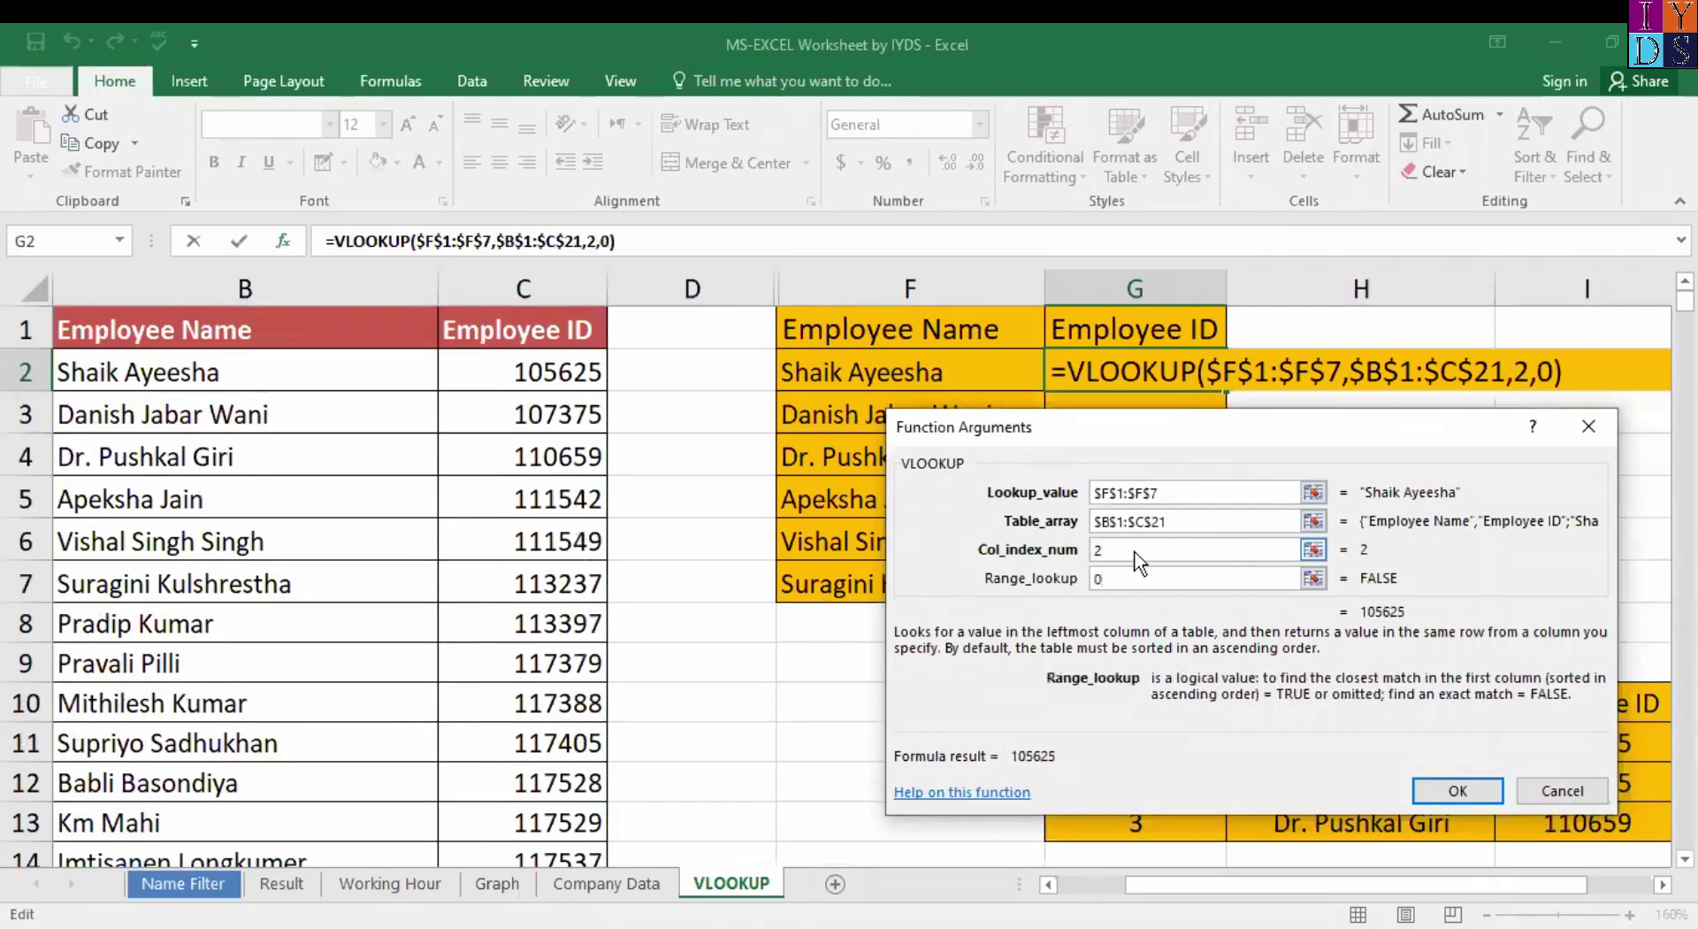
pyautogui.press('Return')
# Fill G2's formula down to G7 and scroll back to column A.
pyautogui.doubleClick(1226, 390)
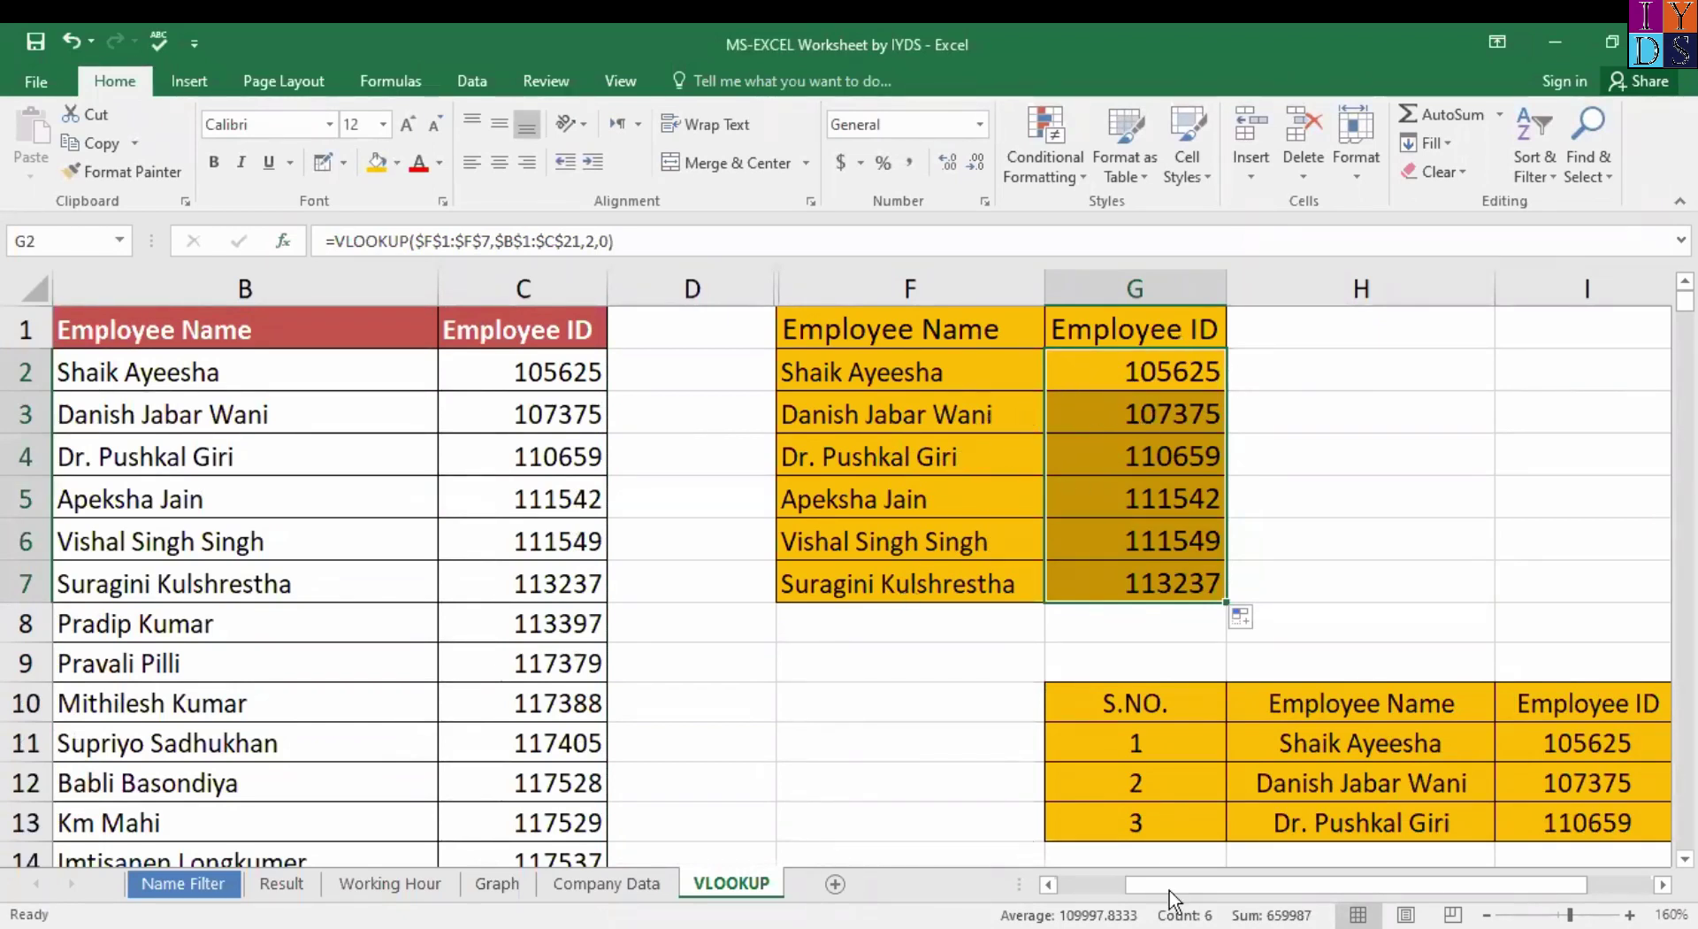
pyautogui.moveTo(1169, 887); pyautogui.dragTo(1119, 888)
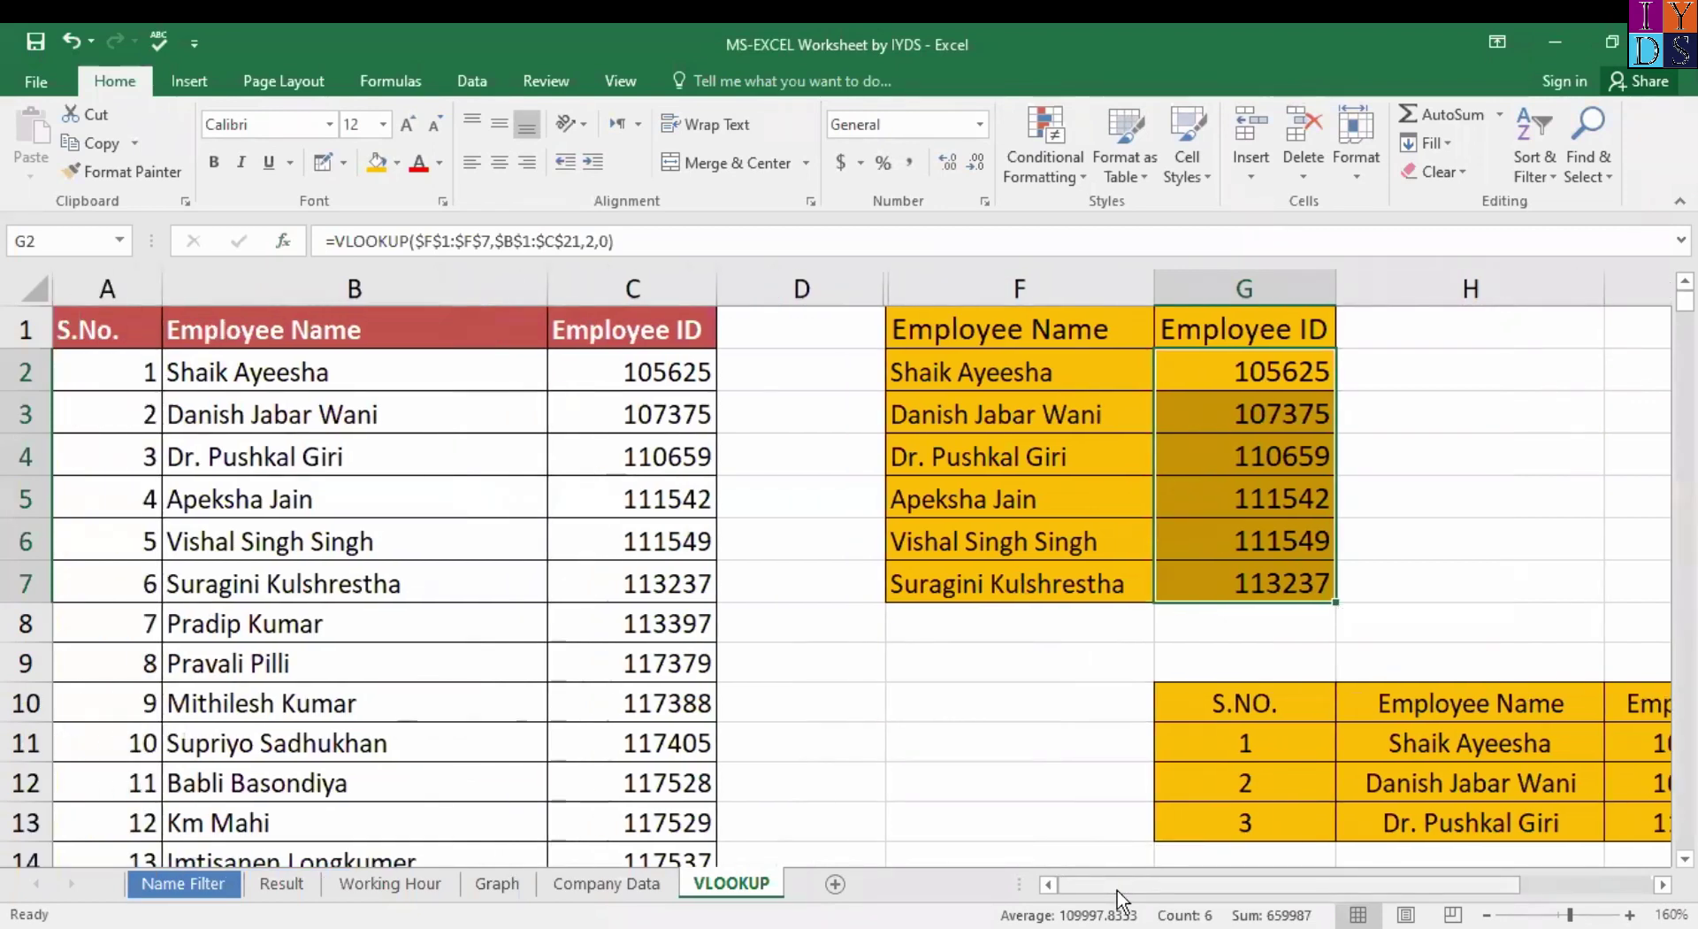
pyautogui.click(995, 417)
pyautogui.click(1023, 523)
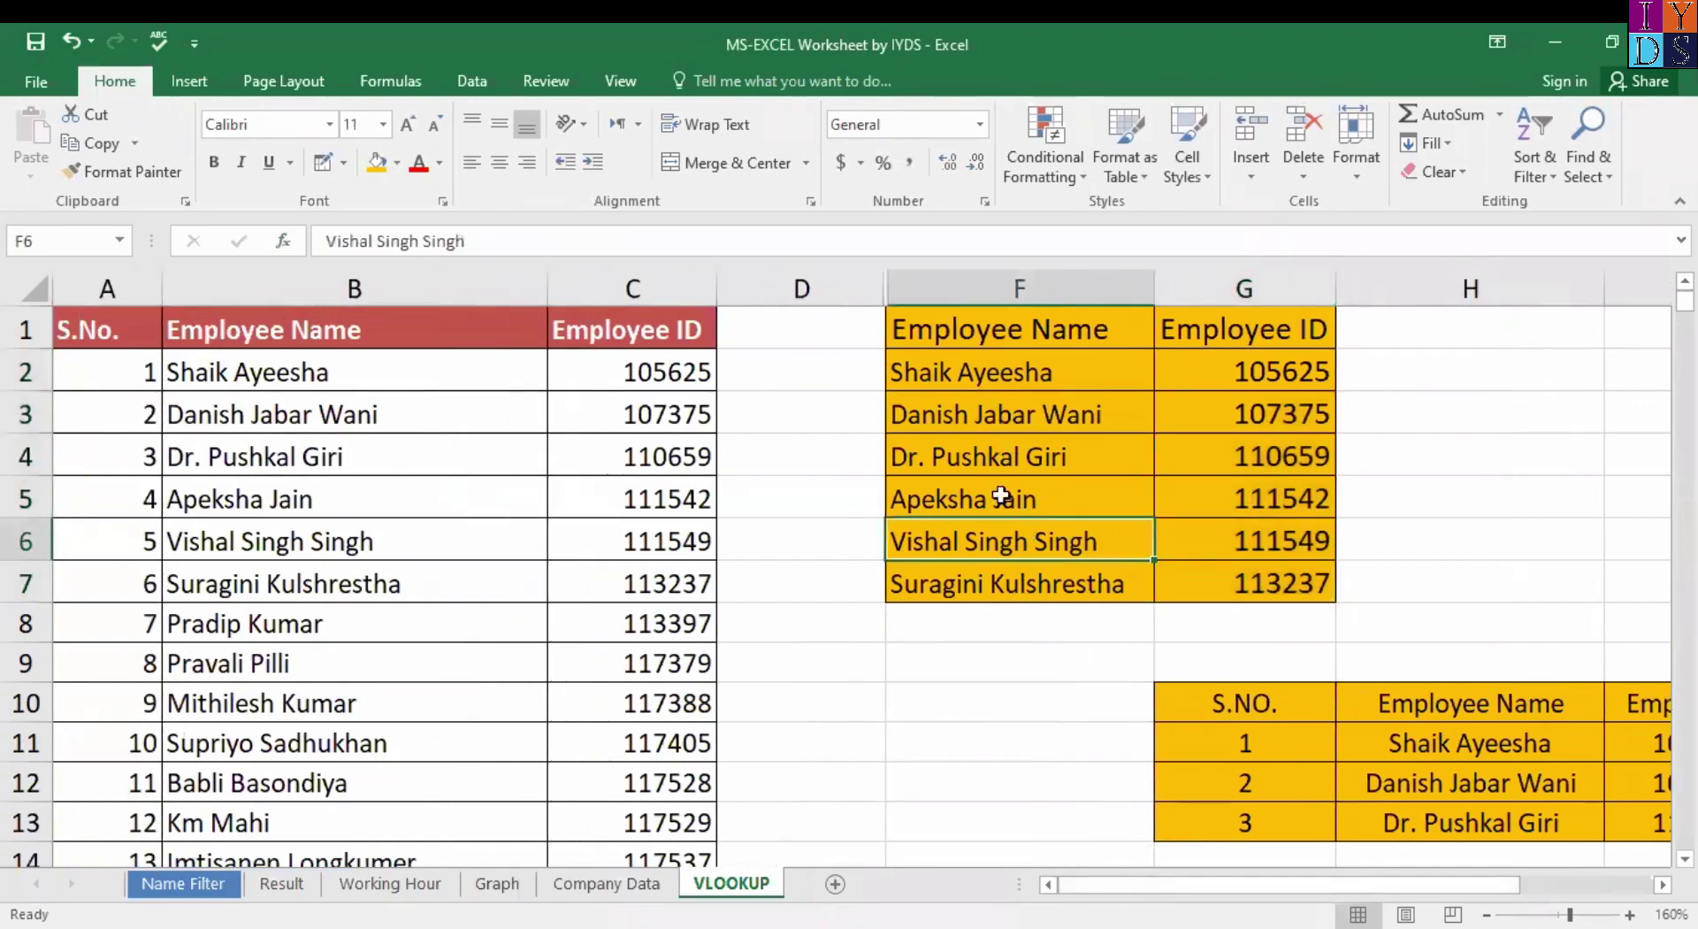
pyautogui.click(991, 505)
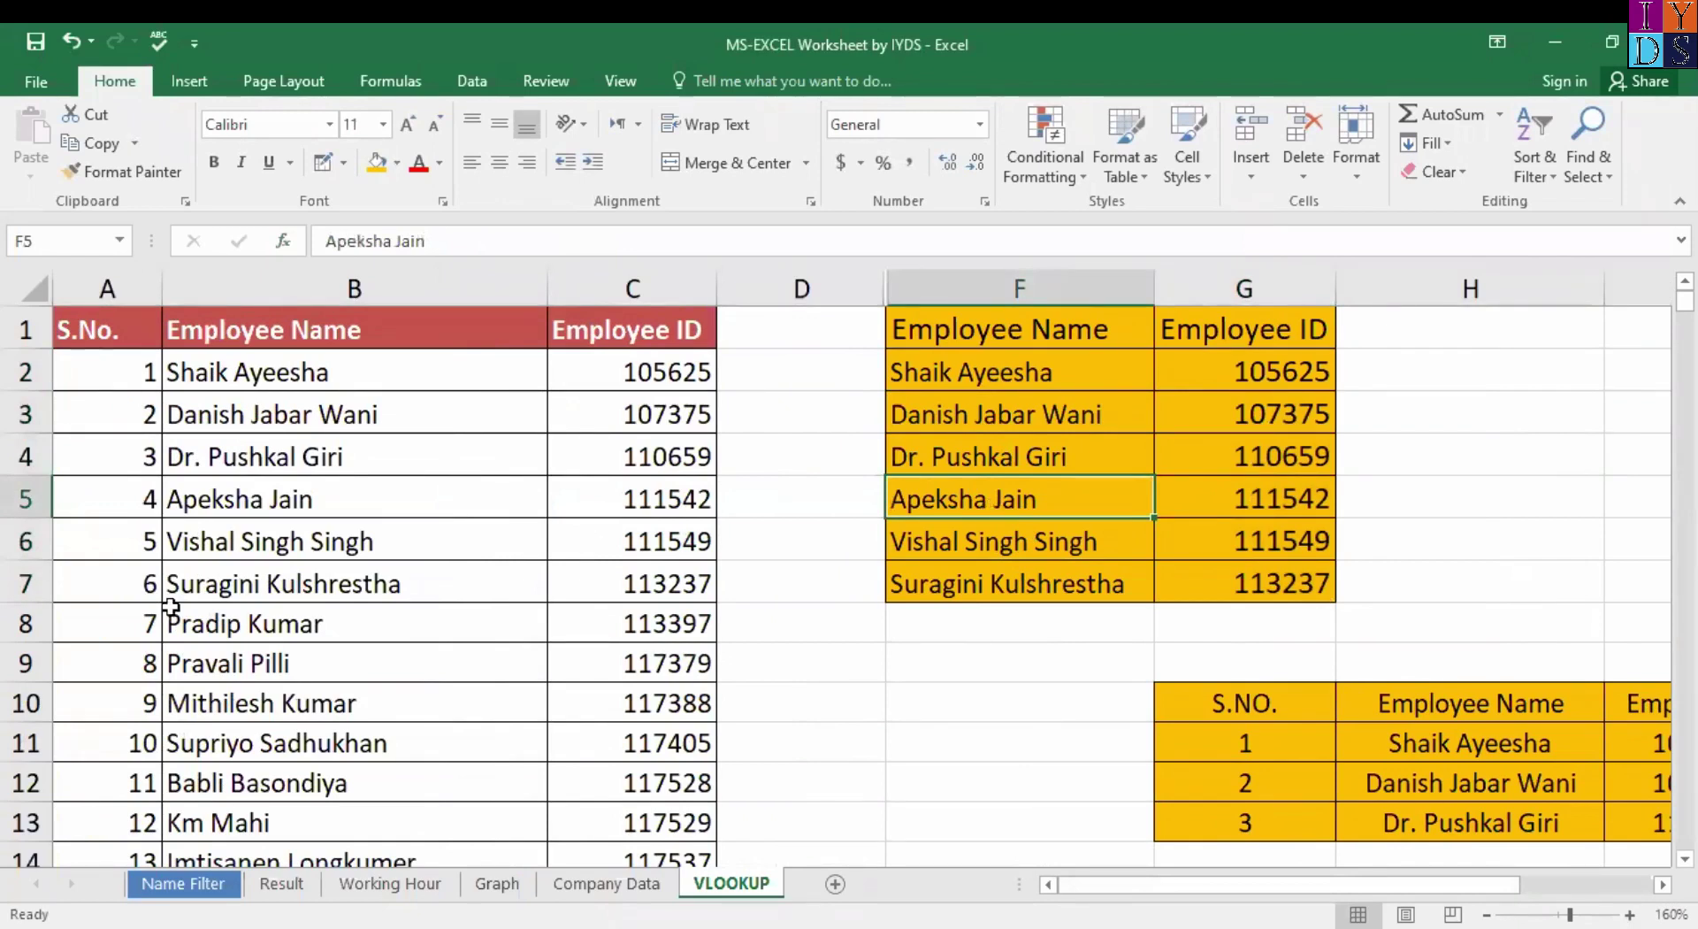
pyautogui.click(330, 509)
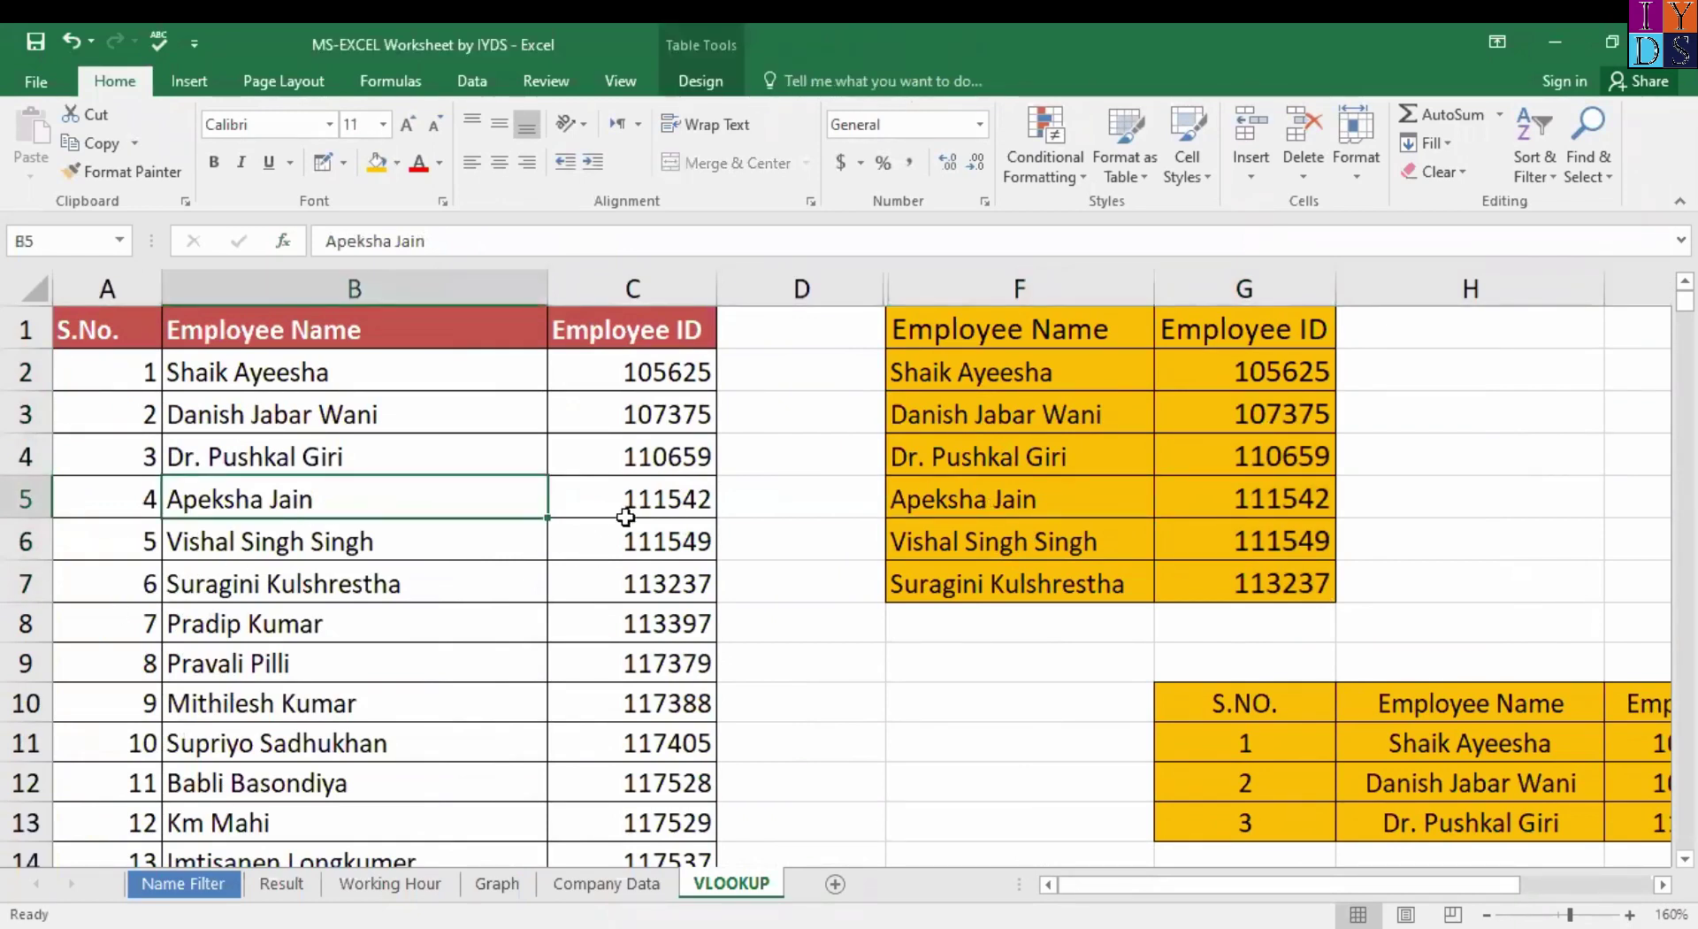
pyautogui.click(677, 504)
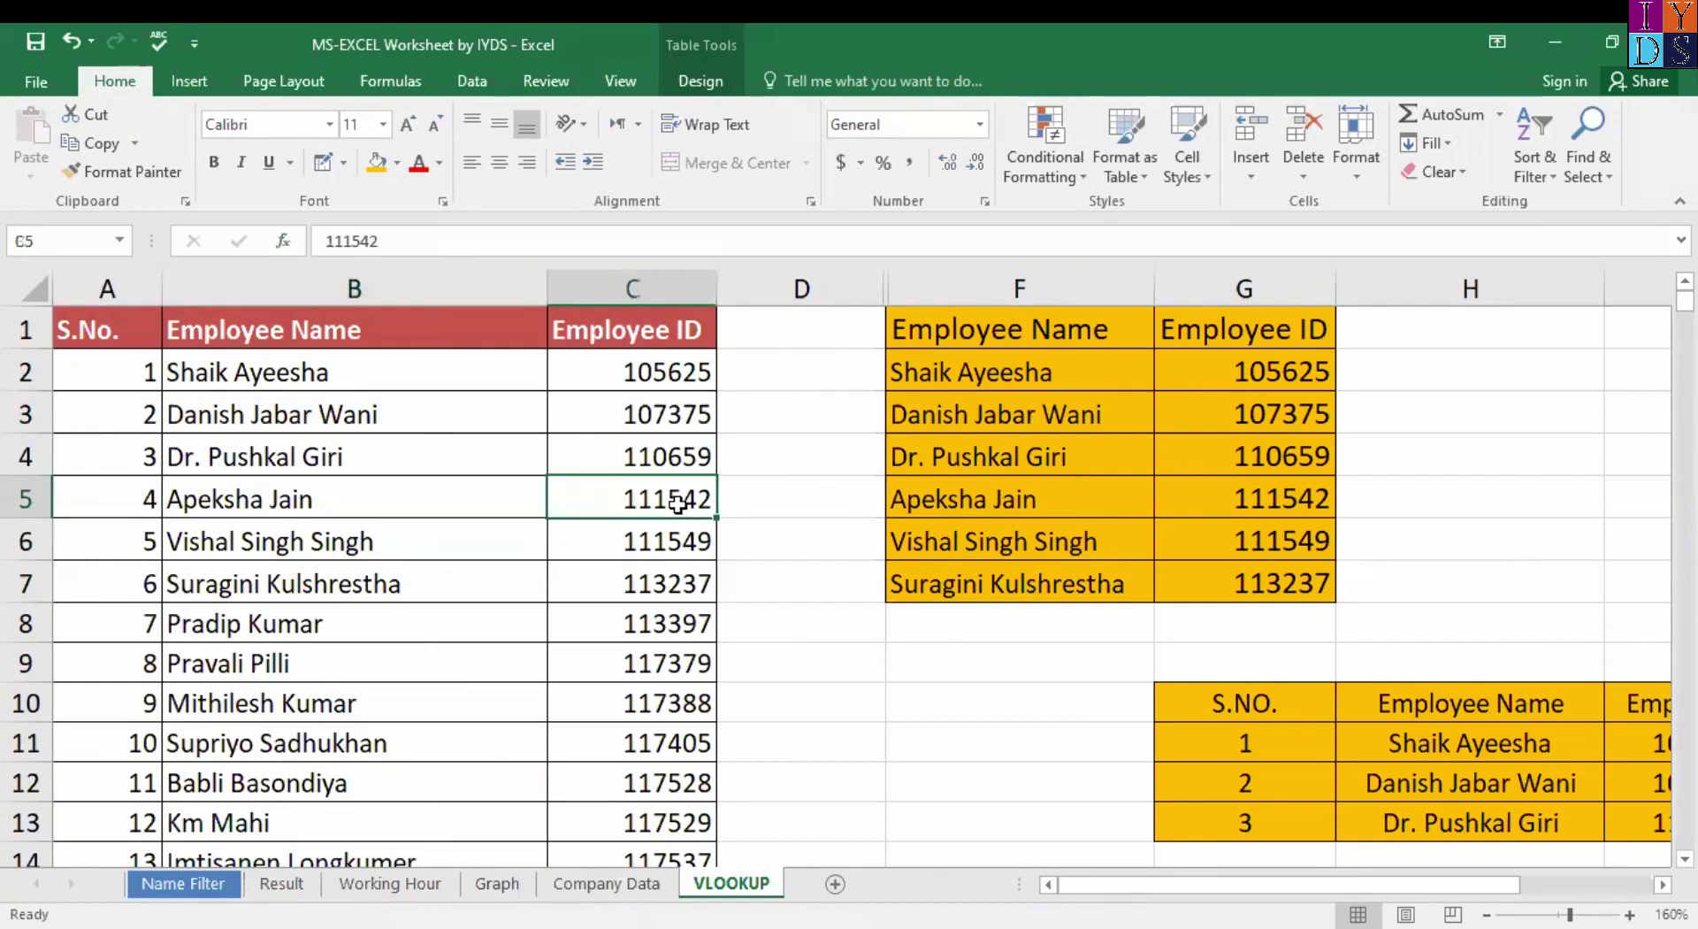
pyautogui.click(1229, 505)
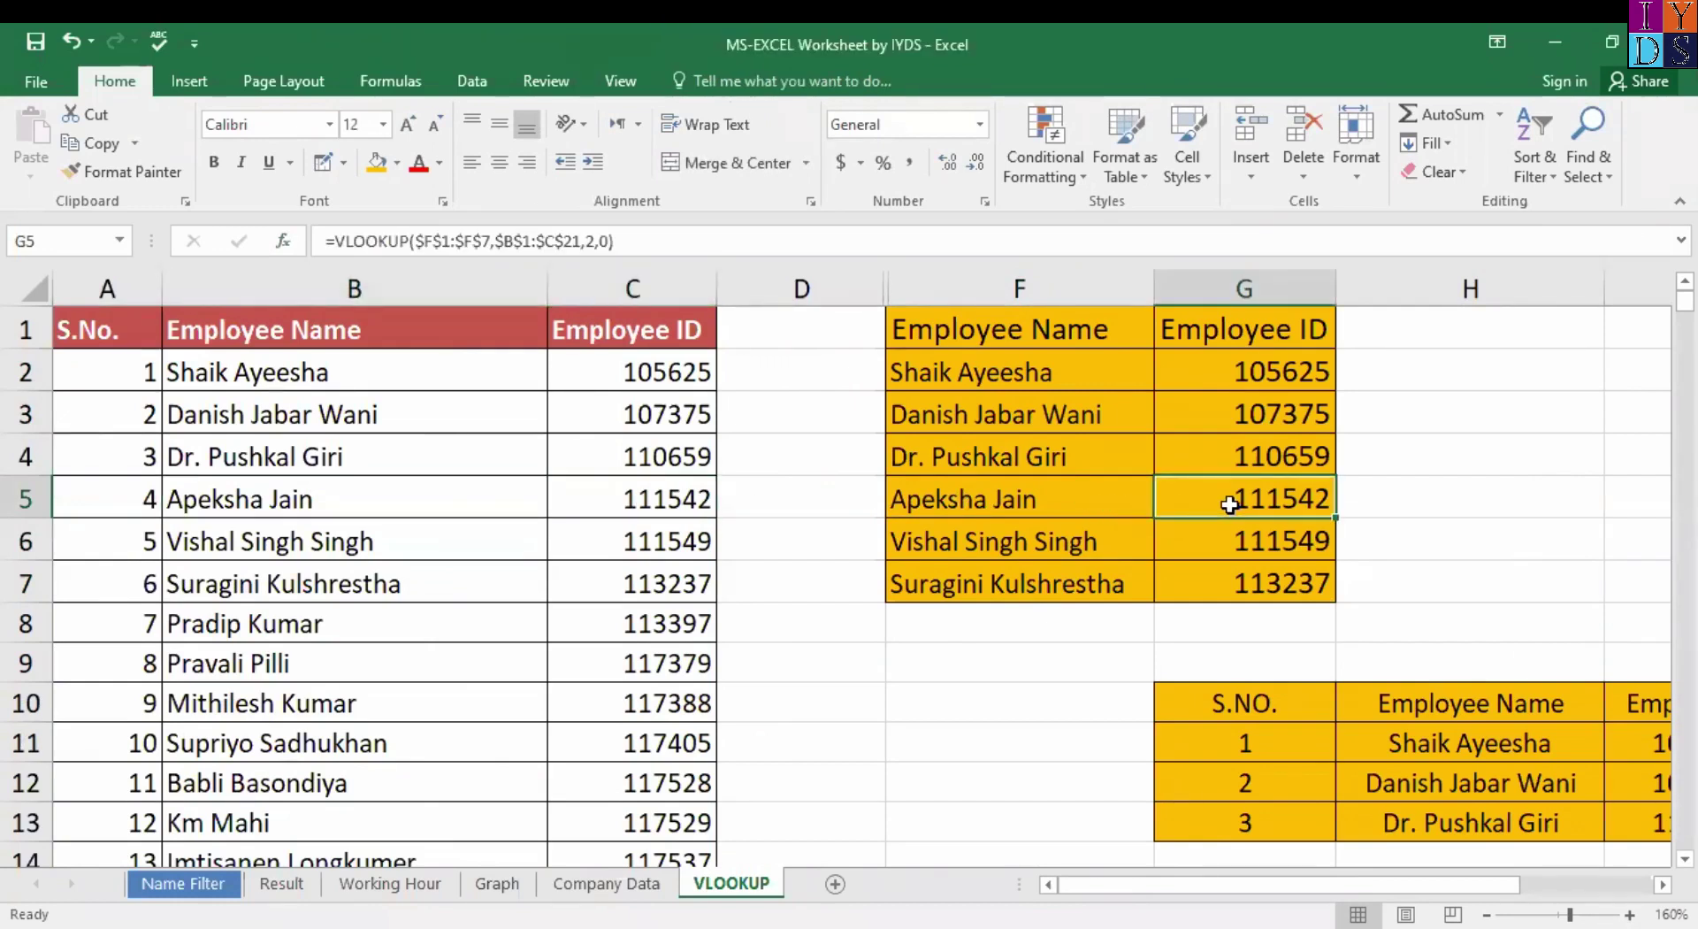
pyautogui.click(1062, 520)
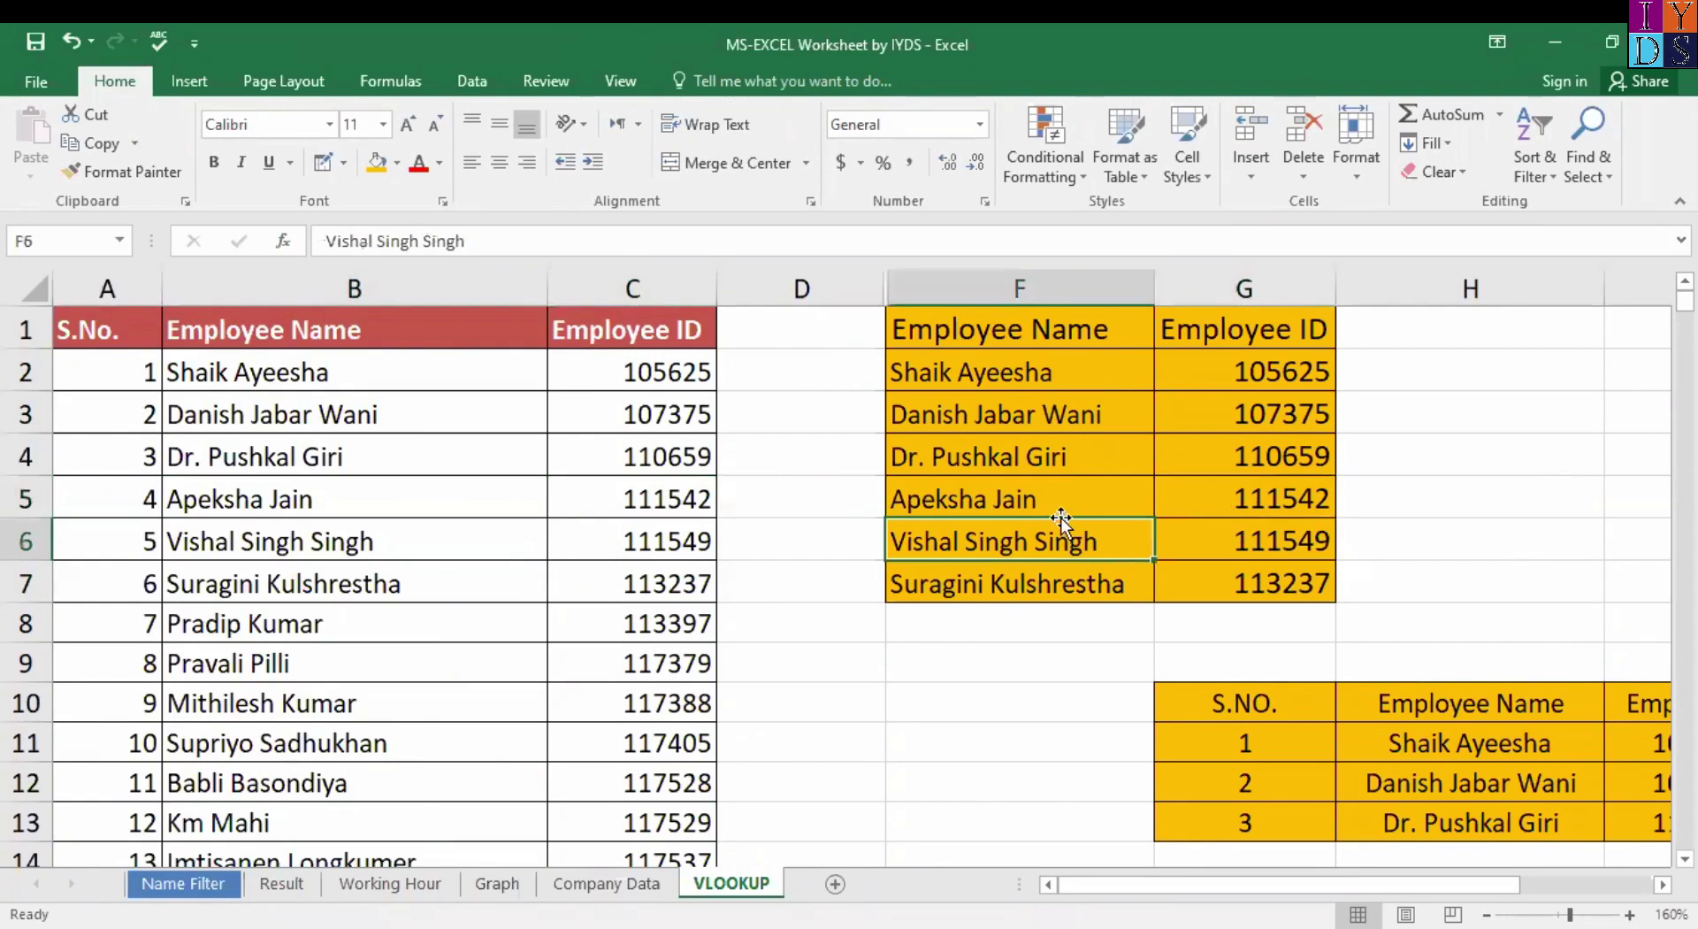
pyautogui.press('Up')
pyautogui.press('Right')
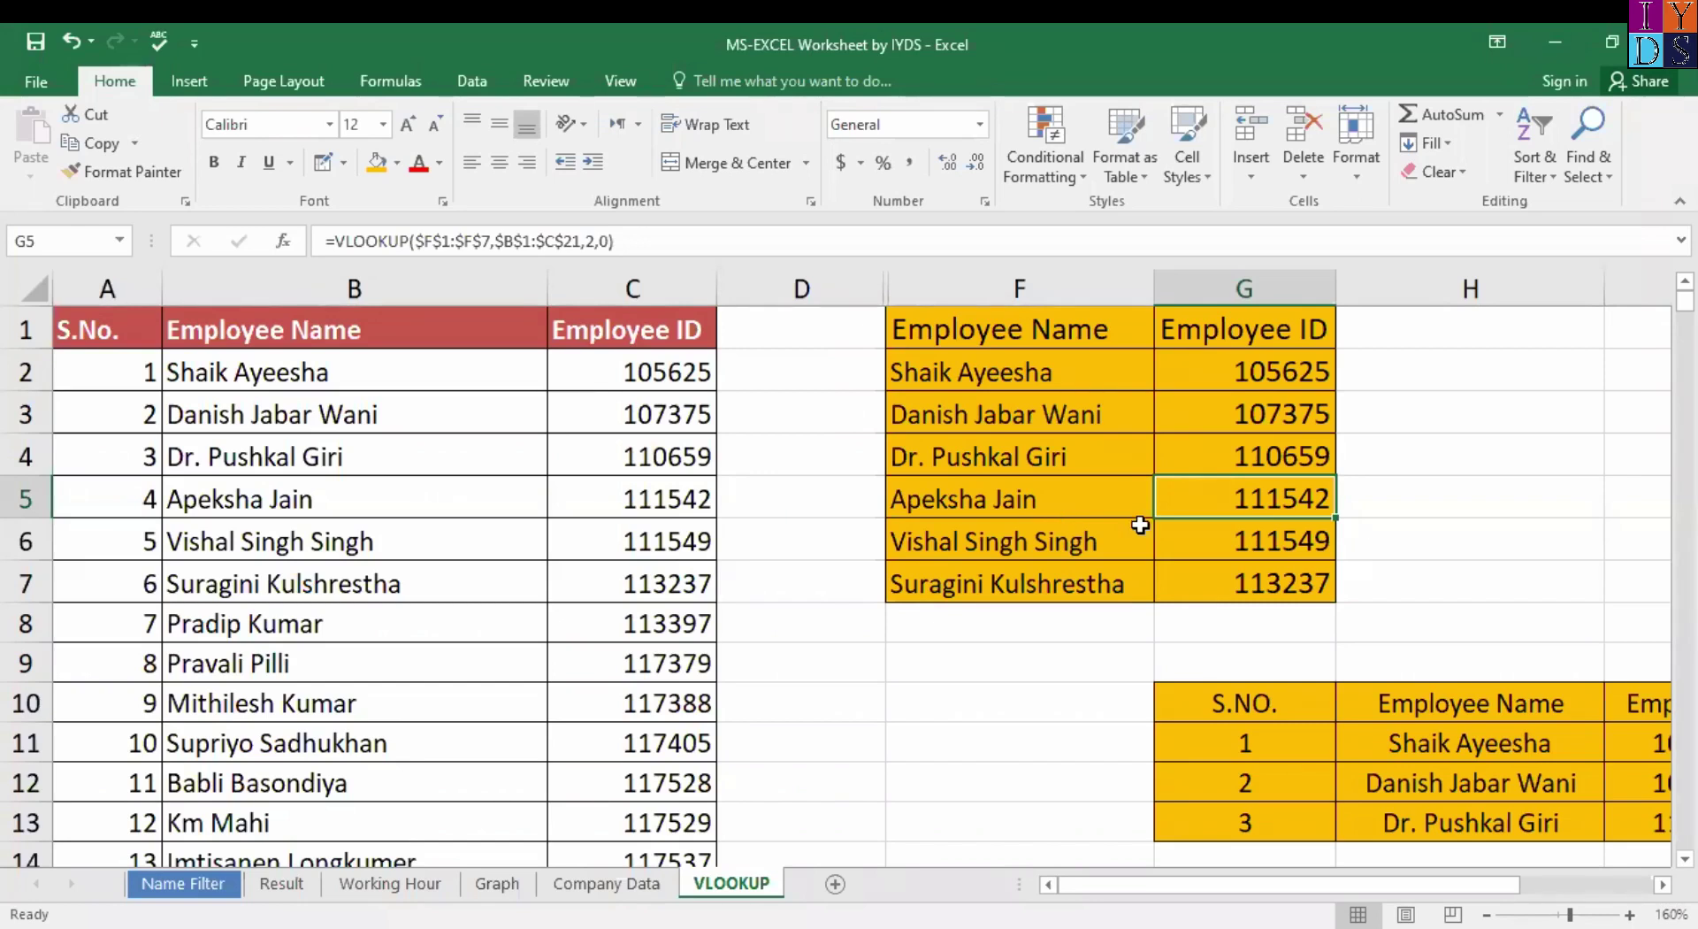
pyautogui.click(1026, 536)
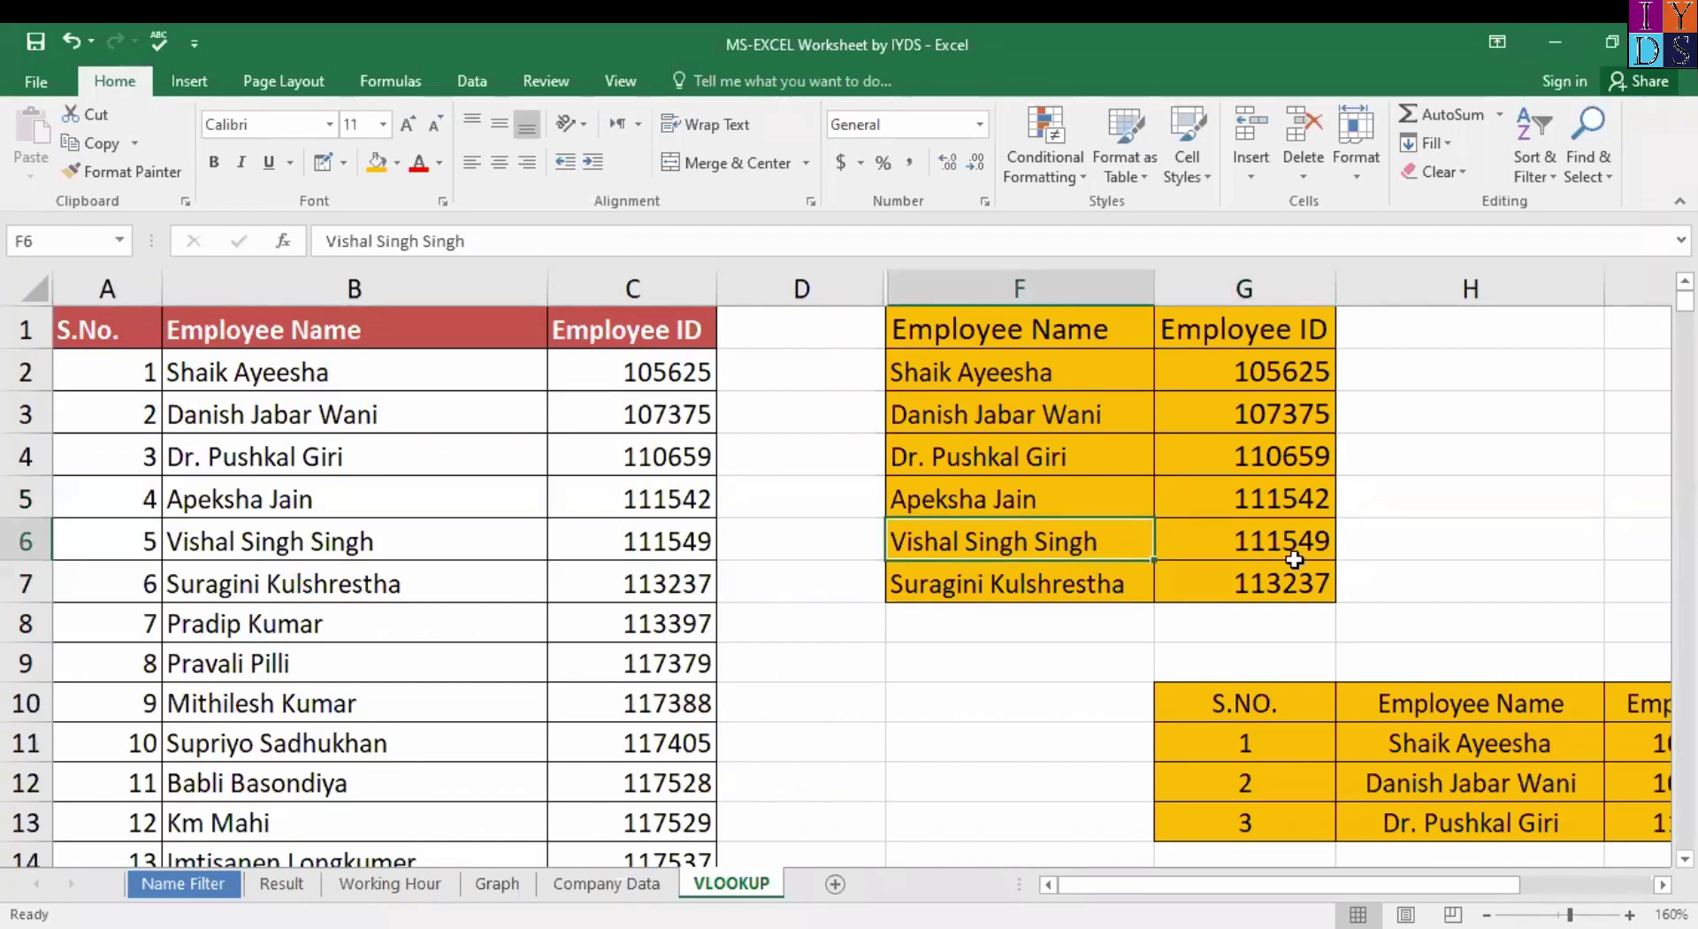
pyautogui.click(295, 562)
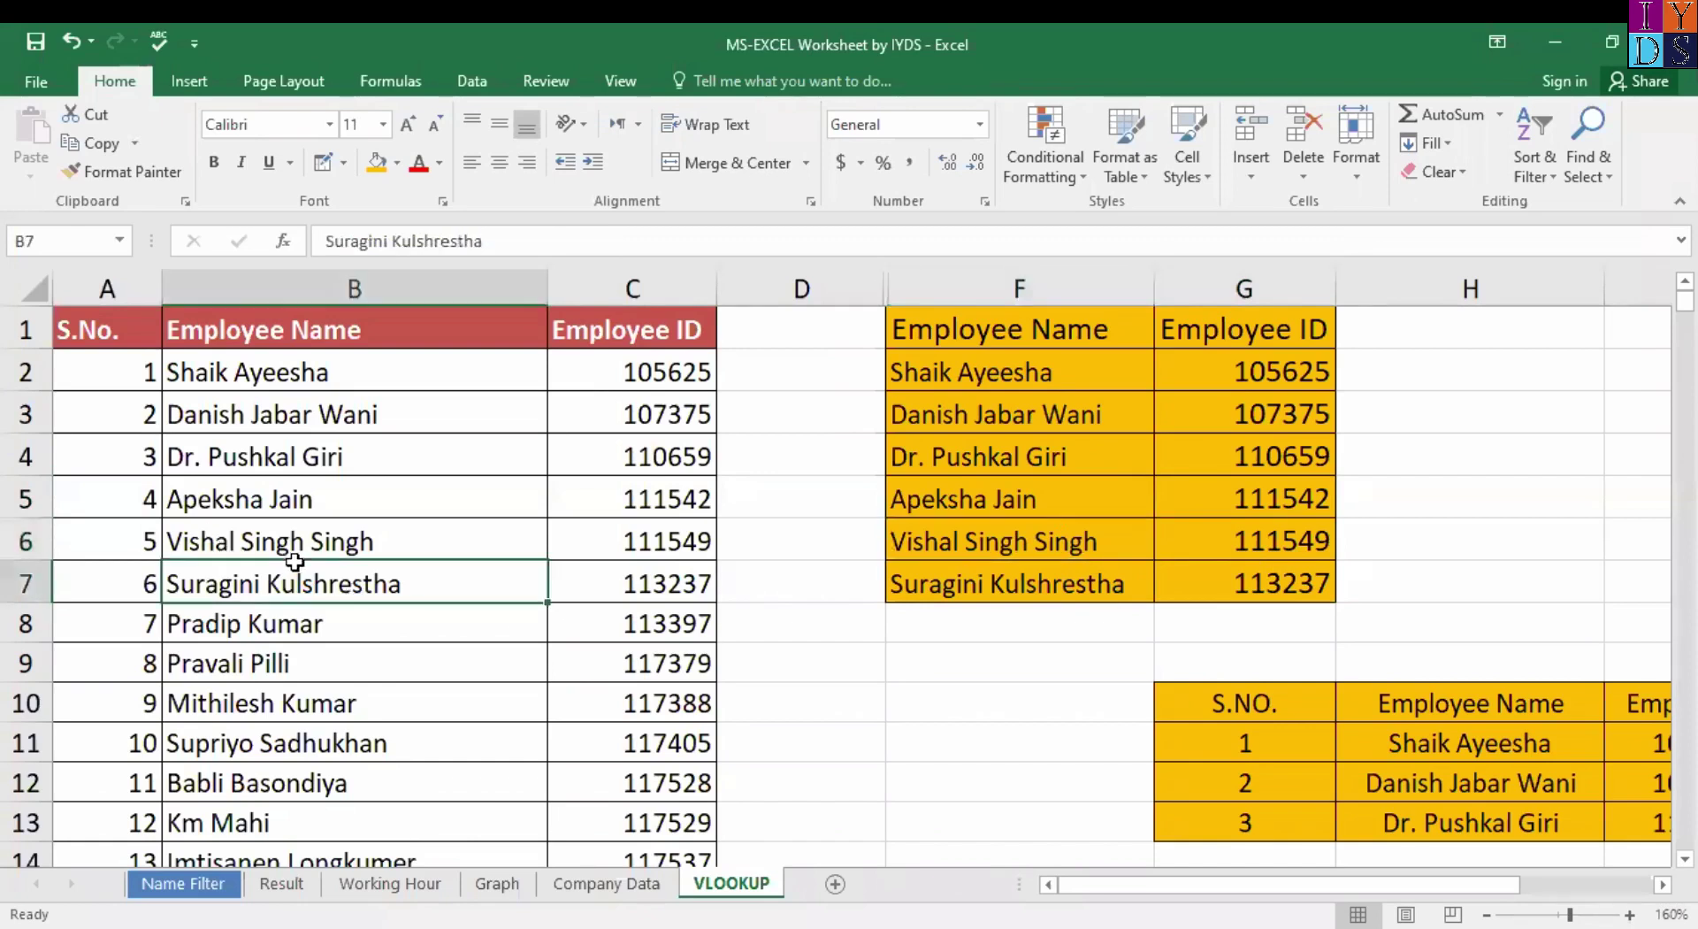
pyautogui.click(352, 542)
pyautogui.press('Right')
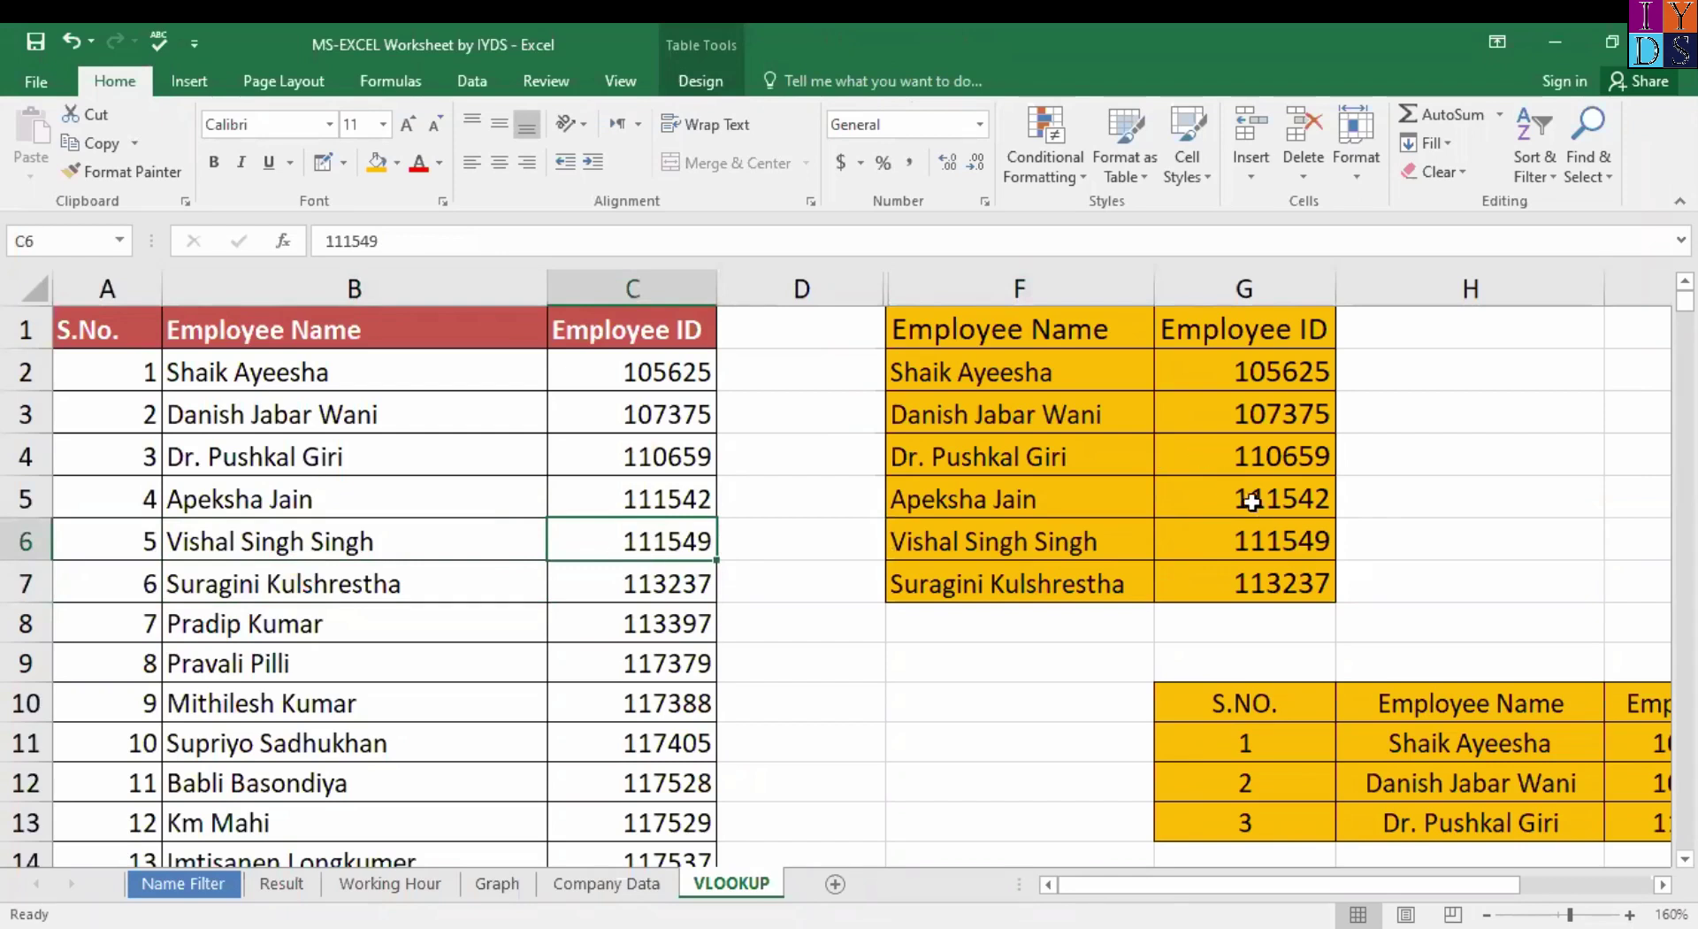
pyautogui.click(1250, 542)
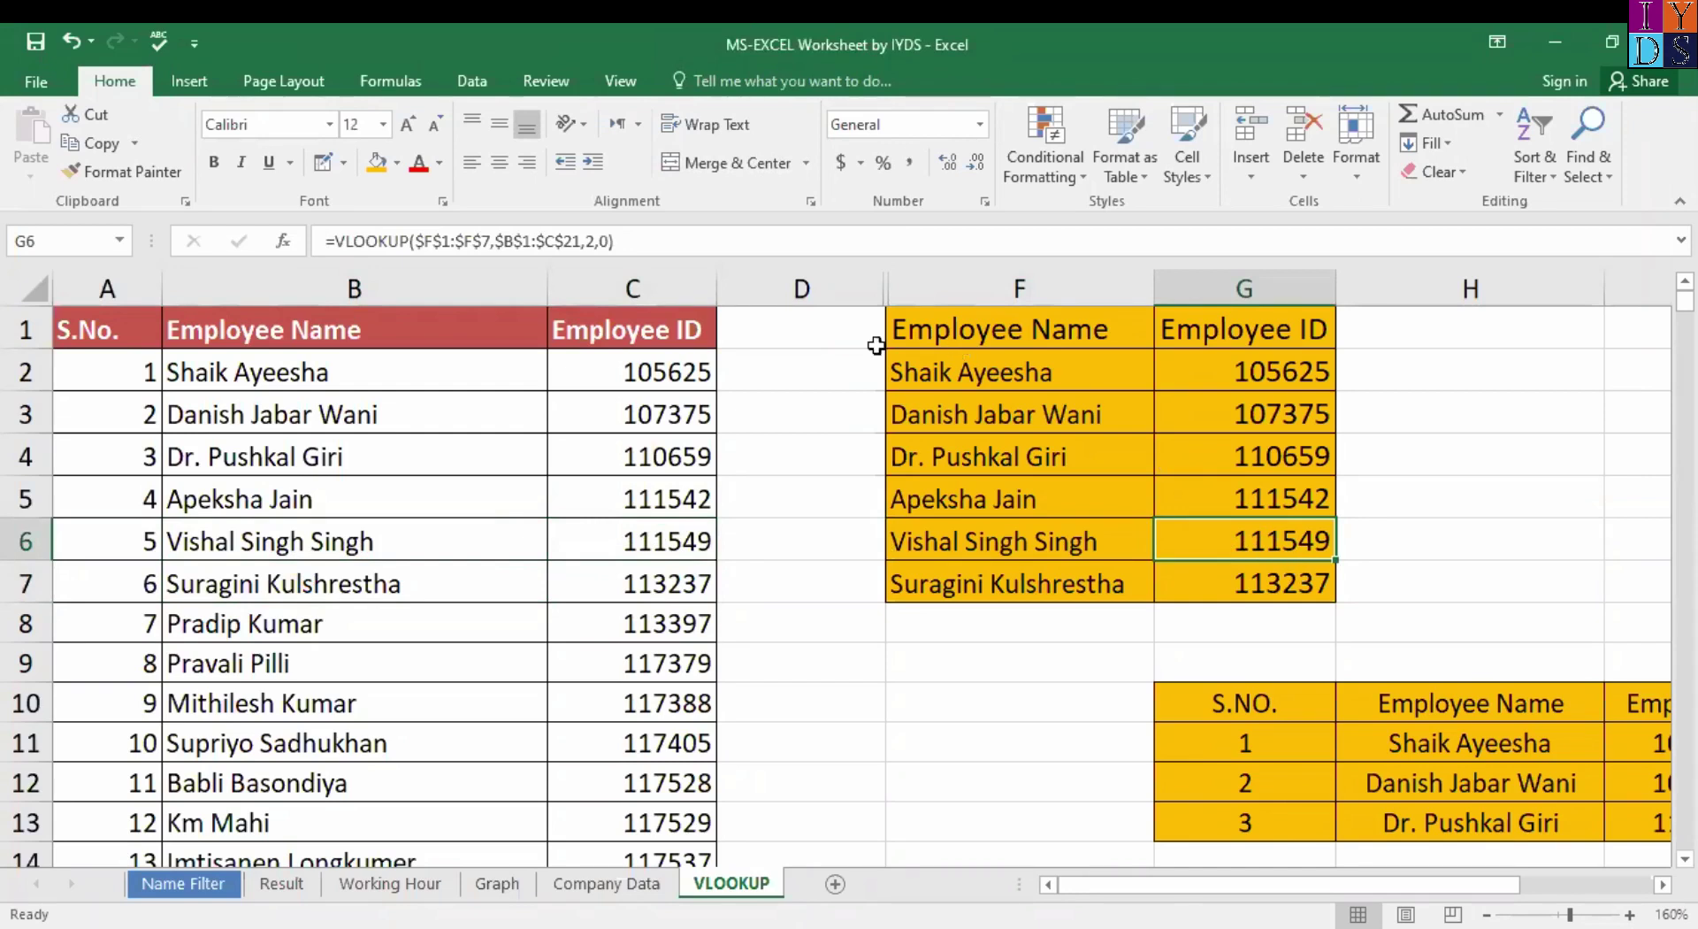
pyautogui.click(309, 358)
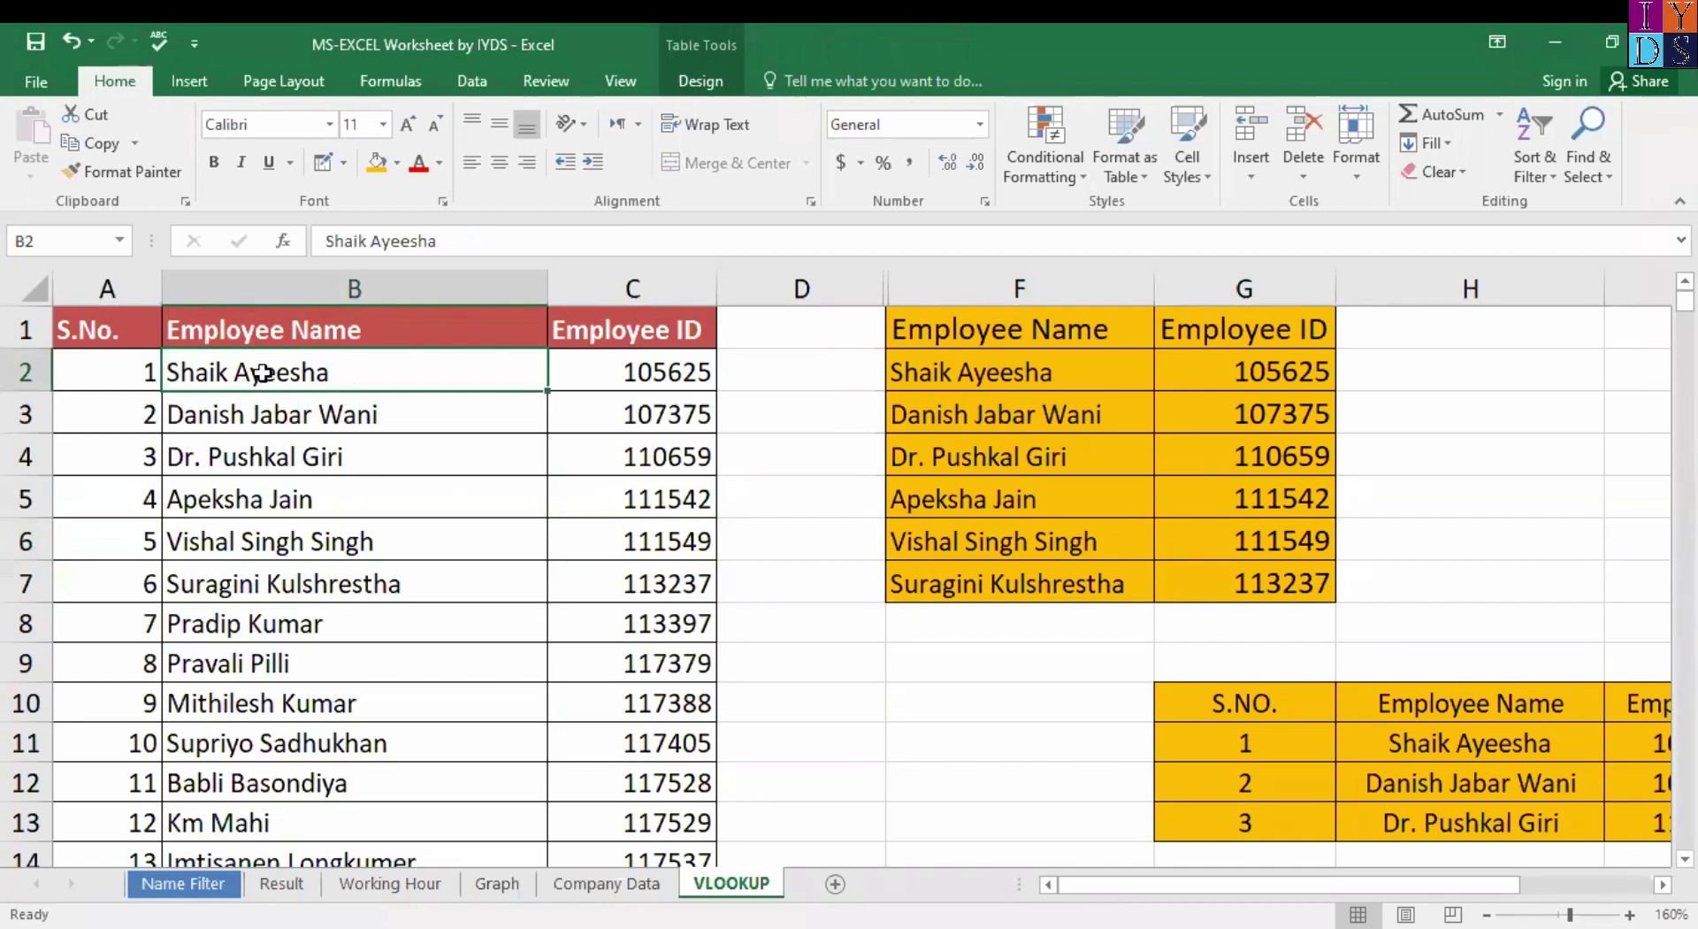
pyautogui.hotkey('ctrl', 'shift', 'Down')
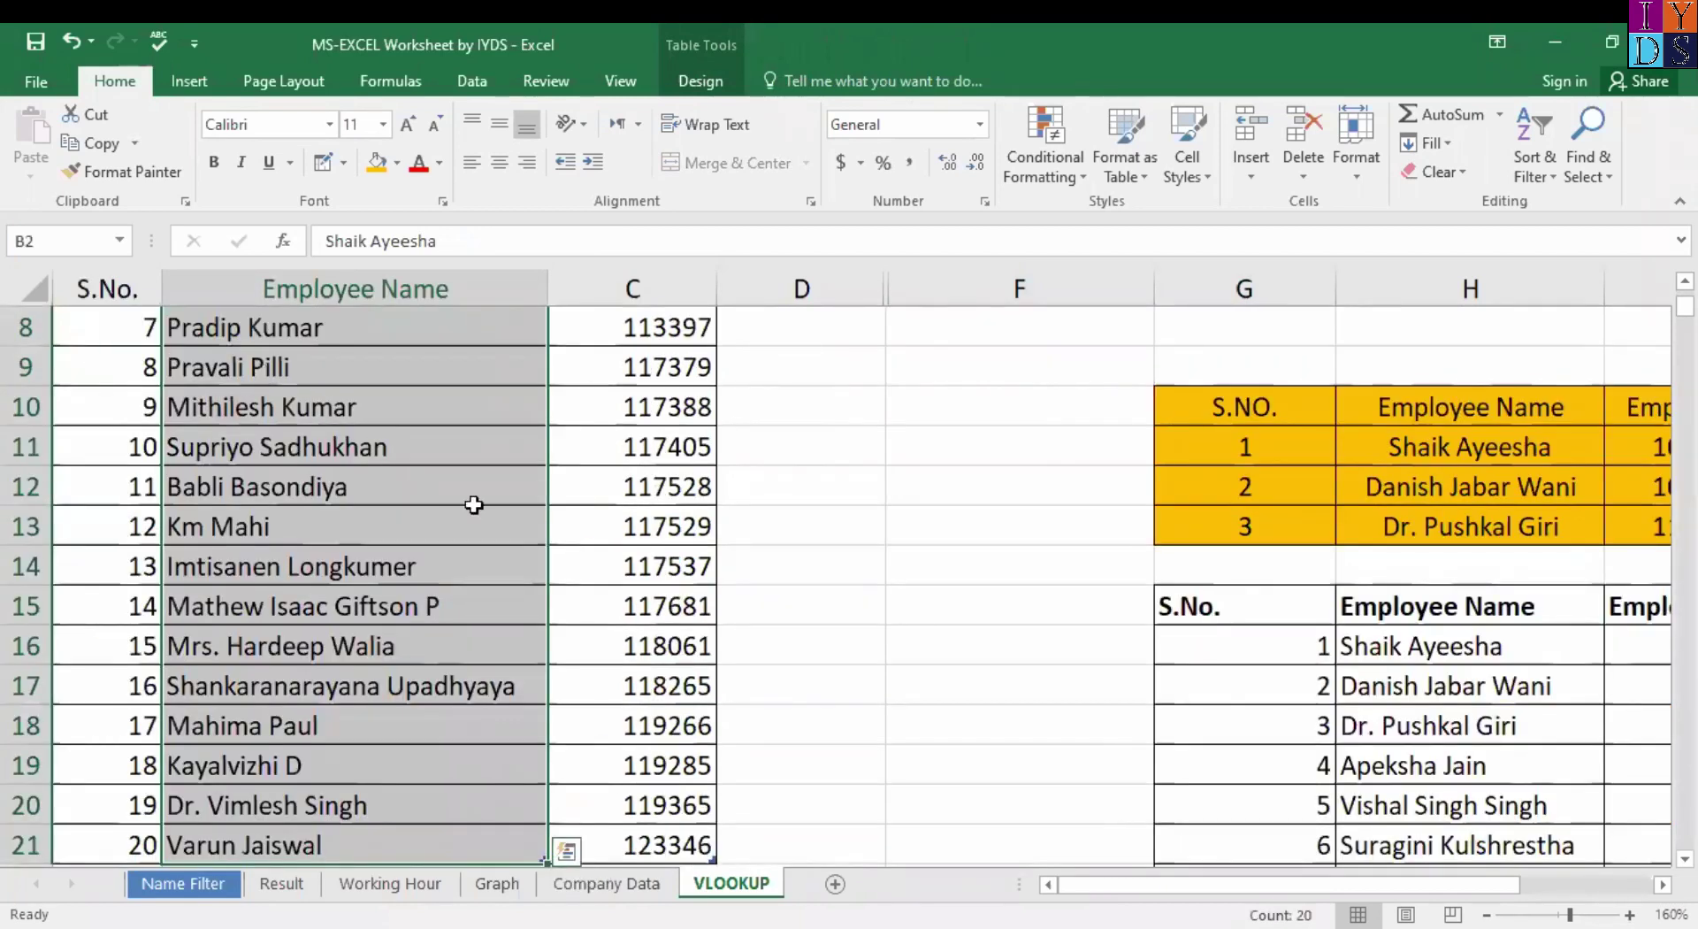
pyautogui.scroll(3, 474, 504)
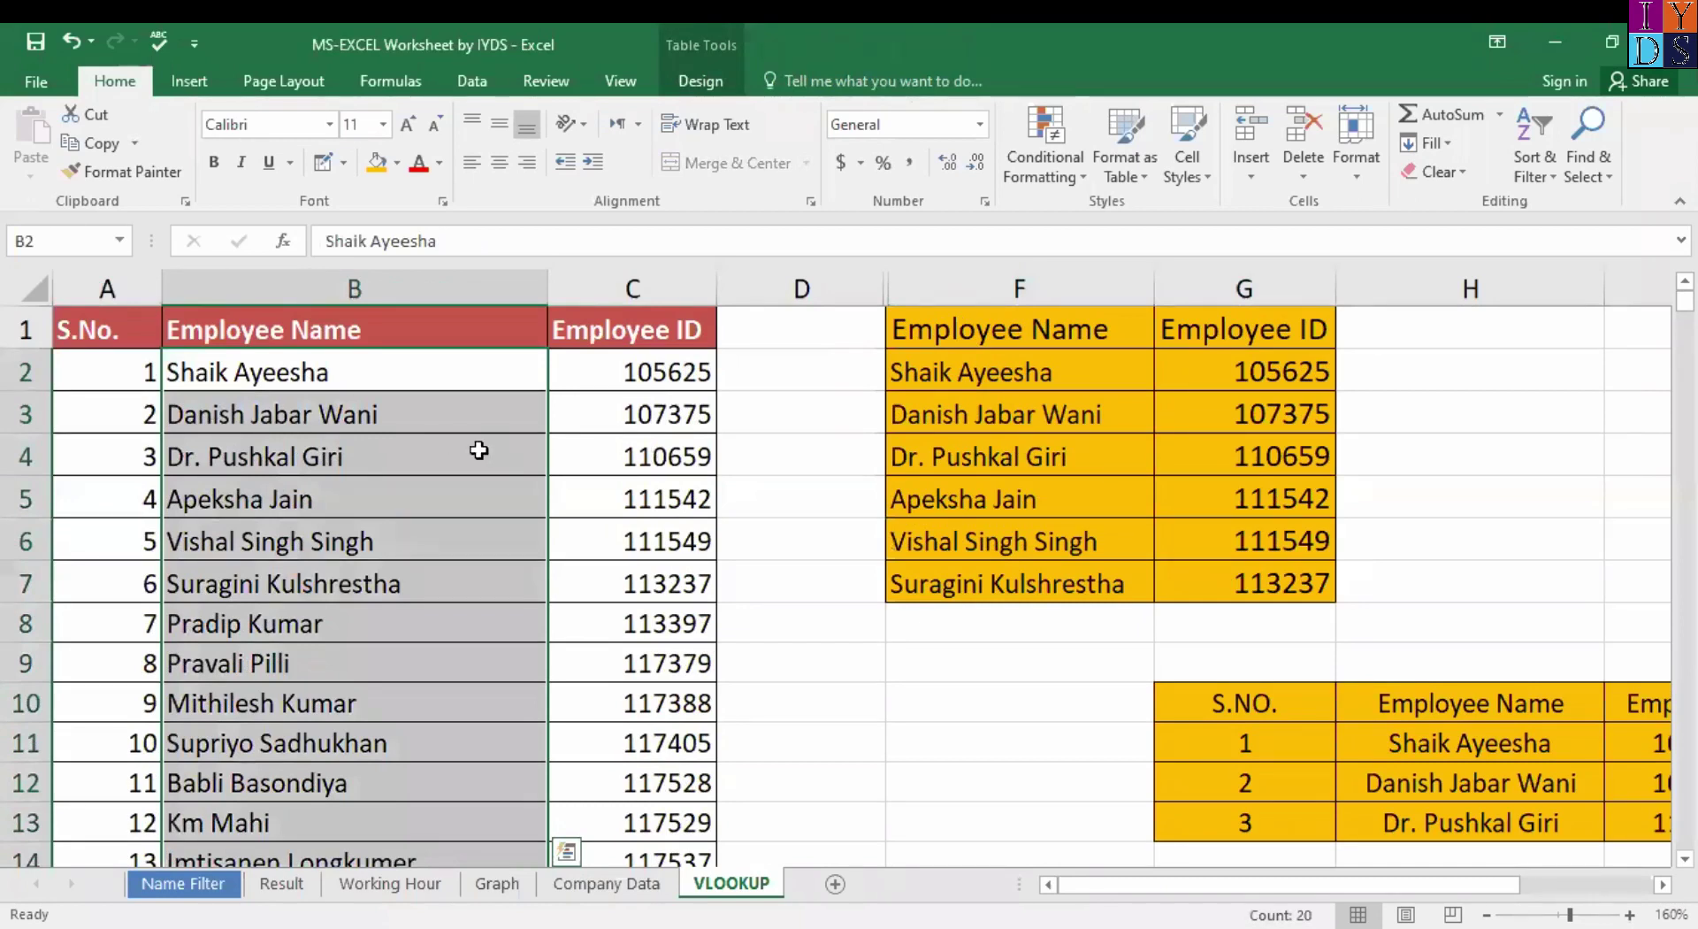
pyautogui.click(977, 380)
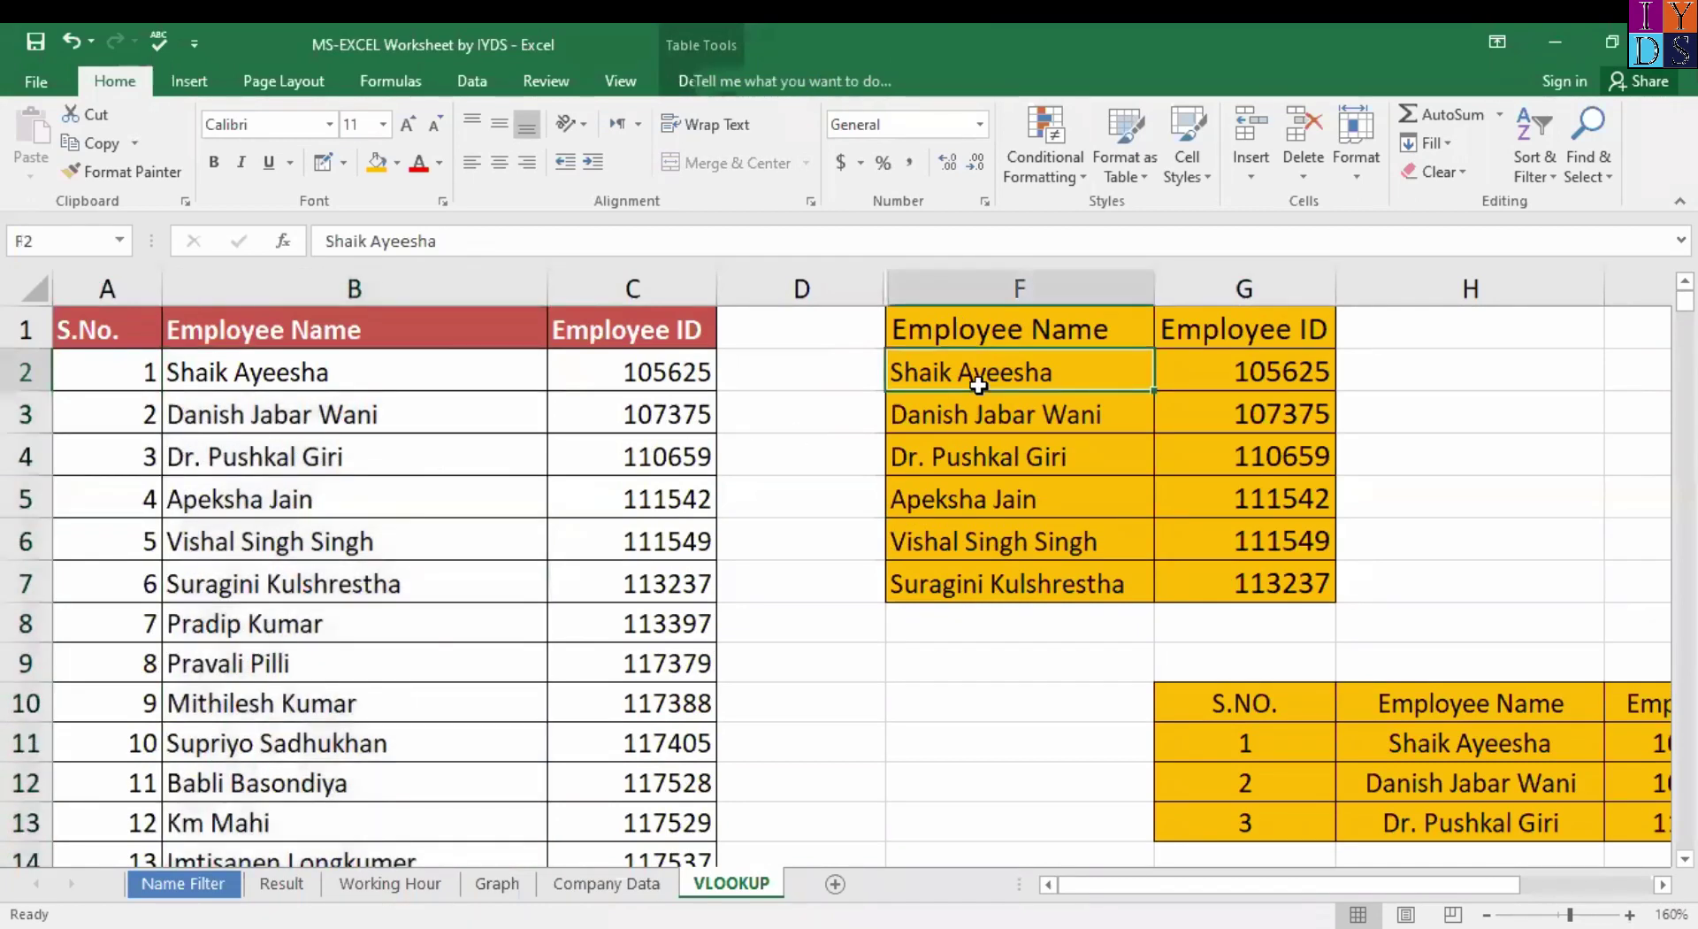
pyautogui.keyDown('shift'); pyautogui.click(1124, 581); pyautogui.keyUp('shift')
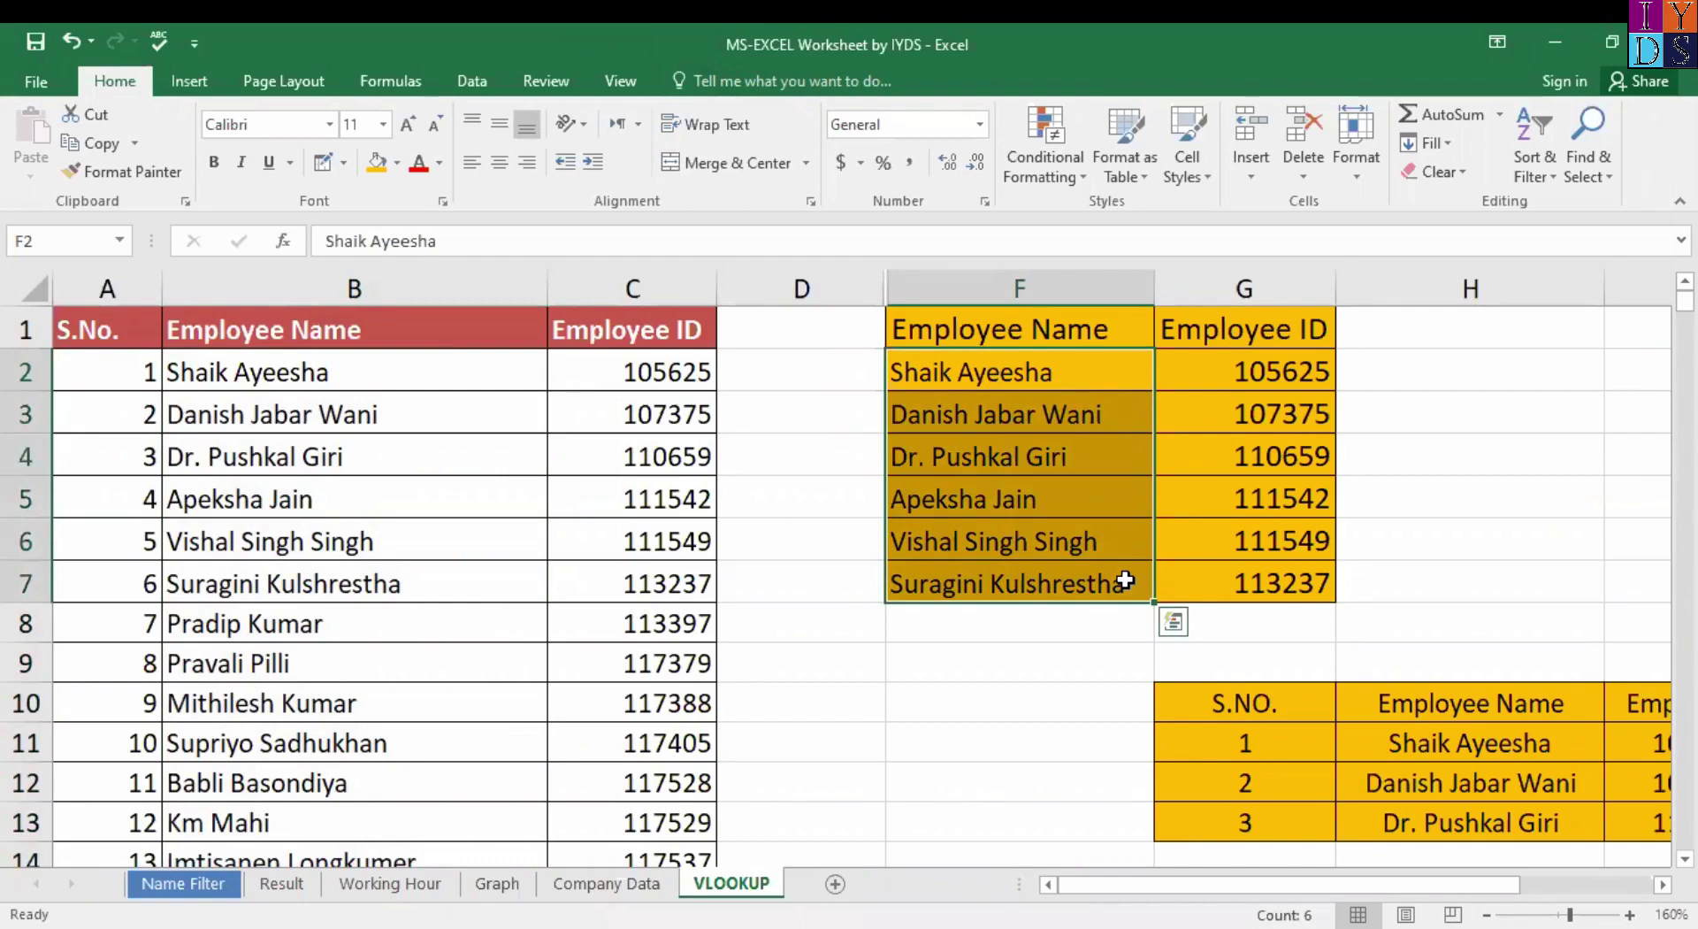
pyautogui.click(1195, 365)
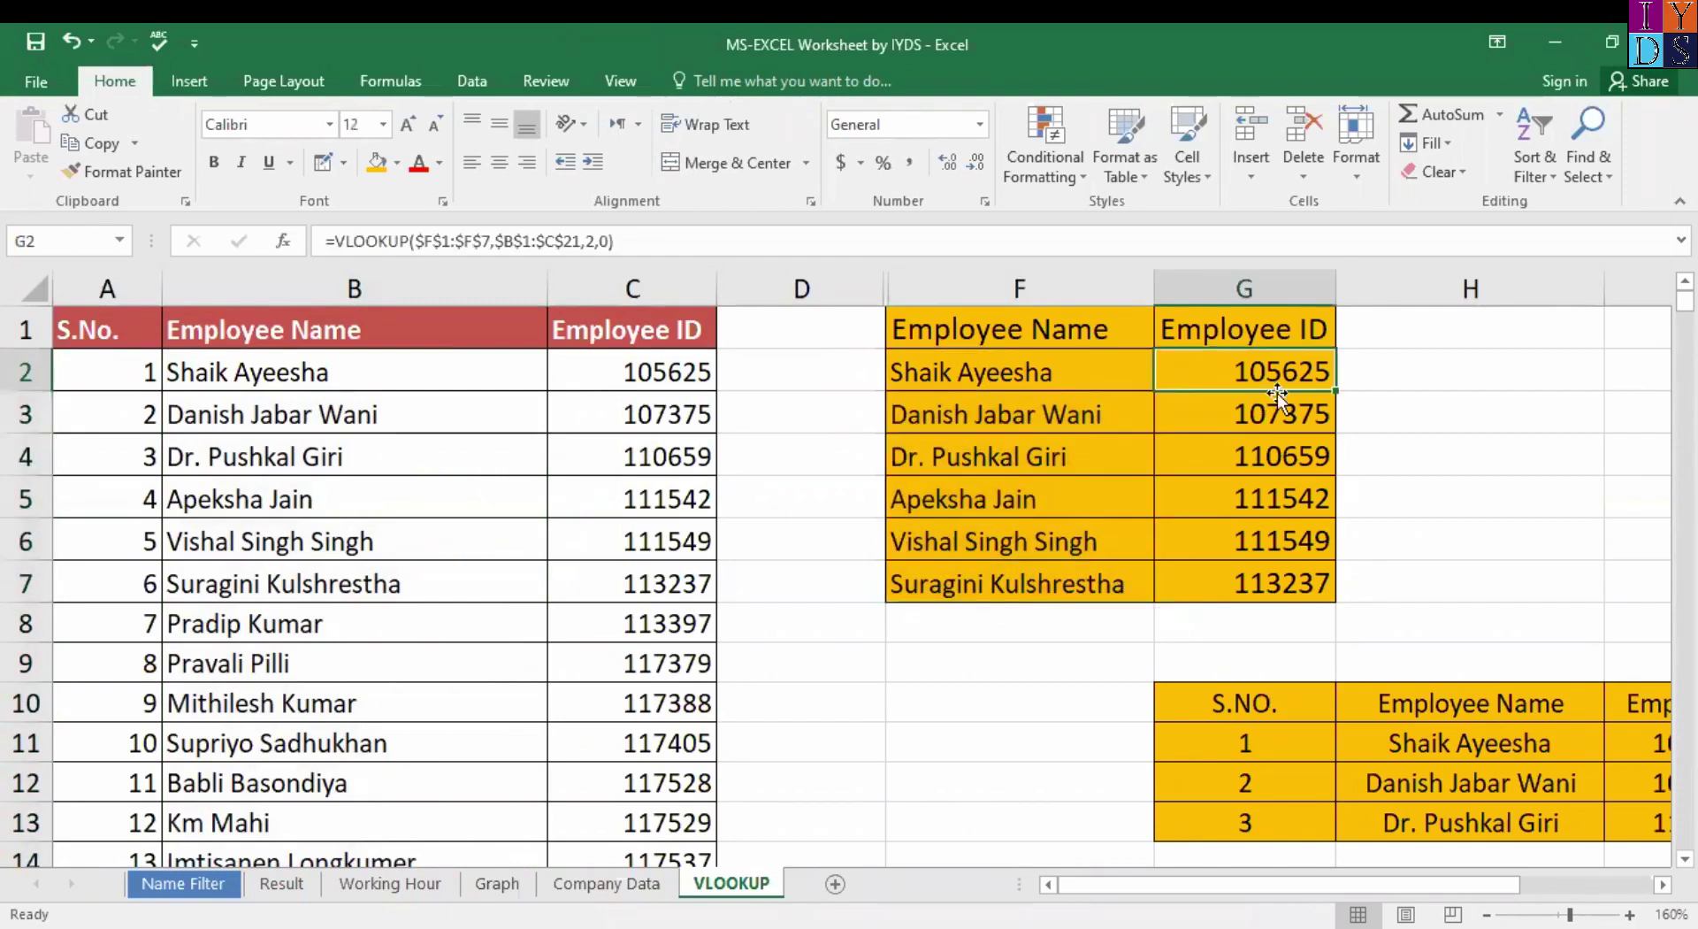
pyautogui.keyDown('shift'); pyautogui.click(1274, 580); pyautogui.keyUp('shift')
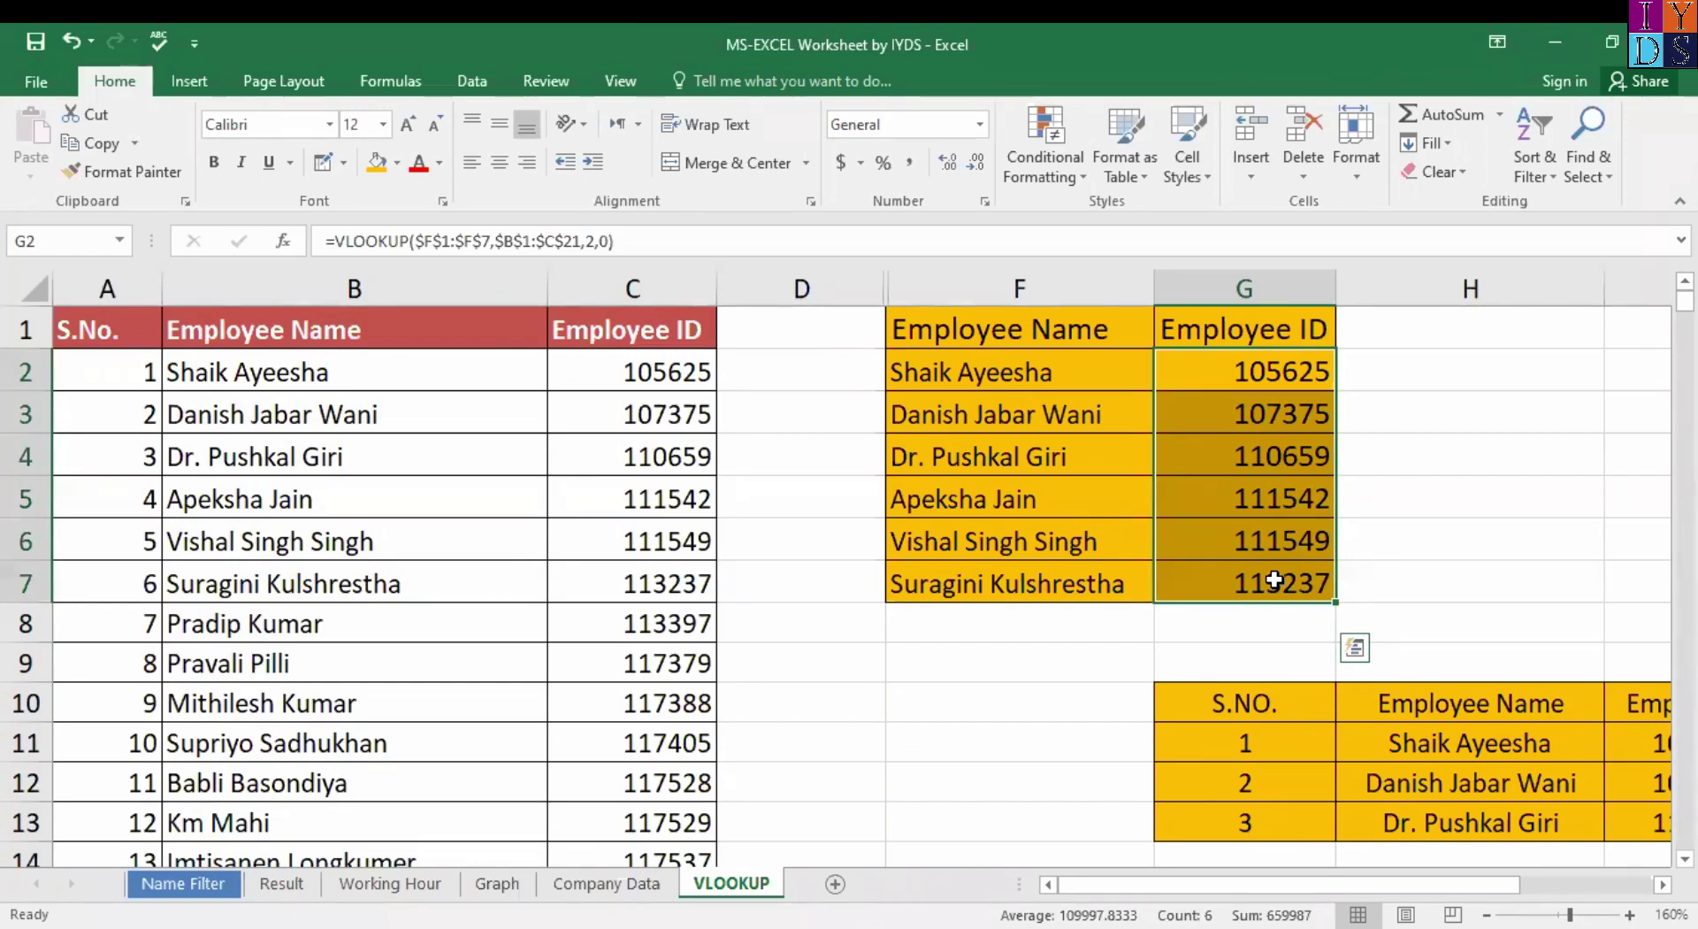
# Delete the VLOOKUP results in the selected G2:G7.
pyautogui.press('Delete')
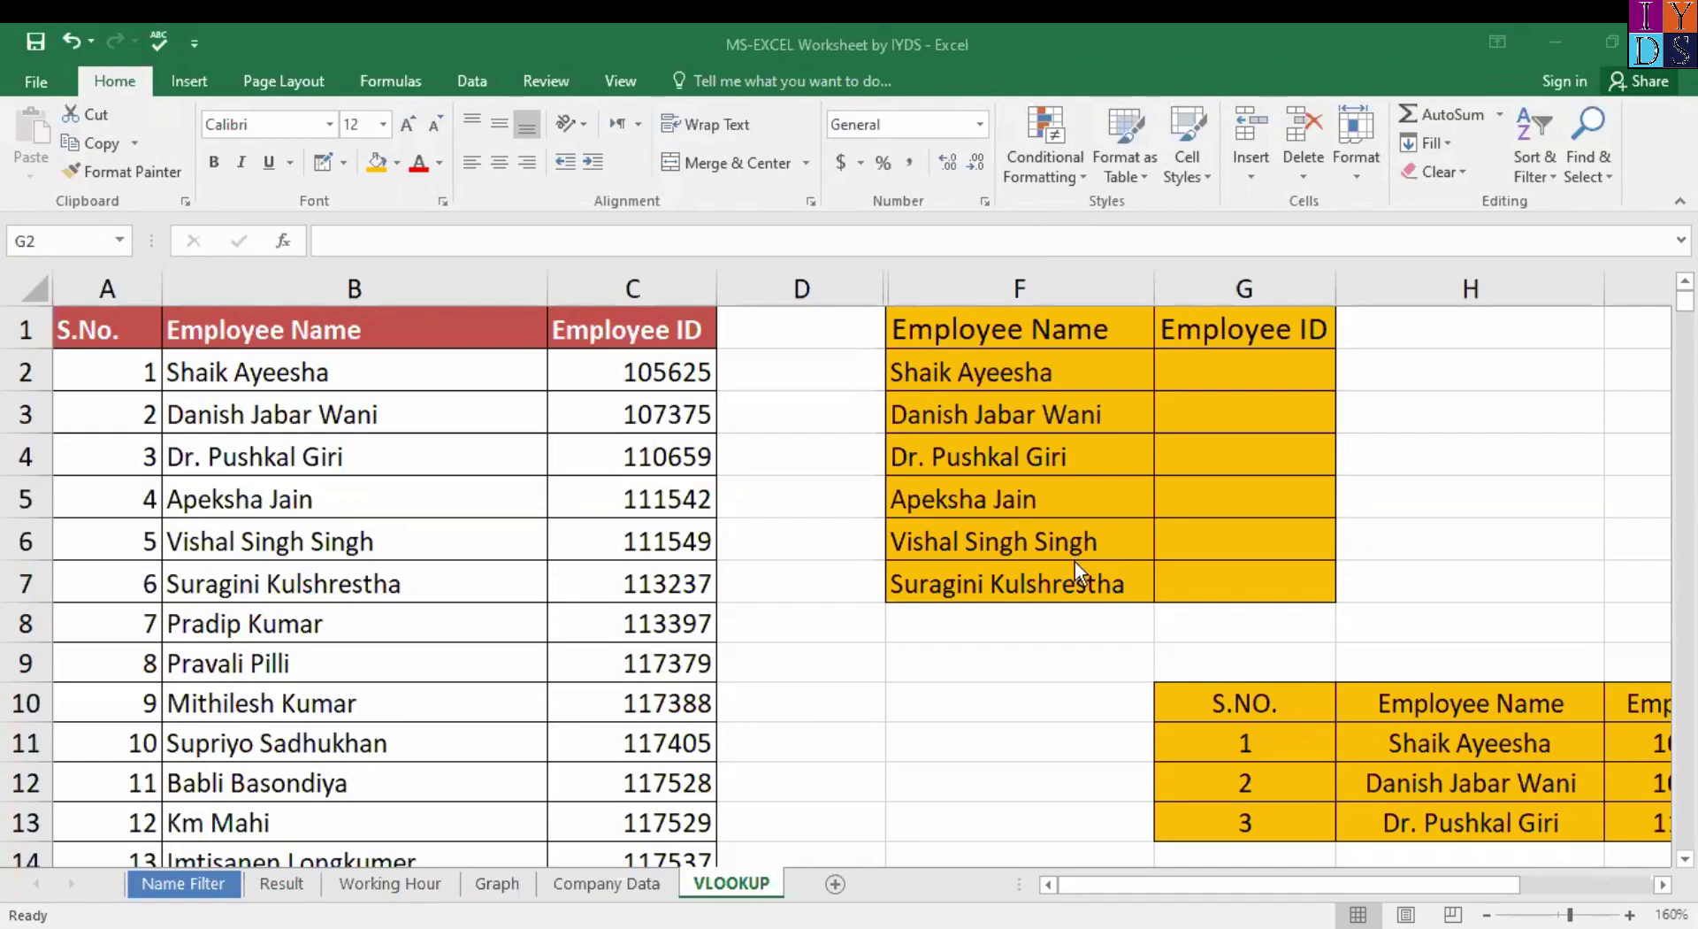
pyautogui.click(1205, 698)
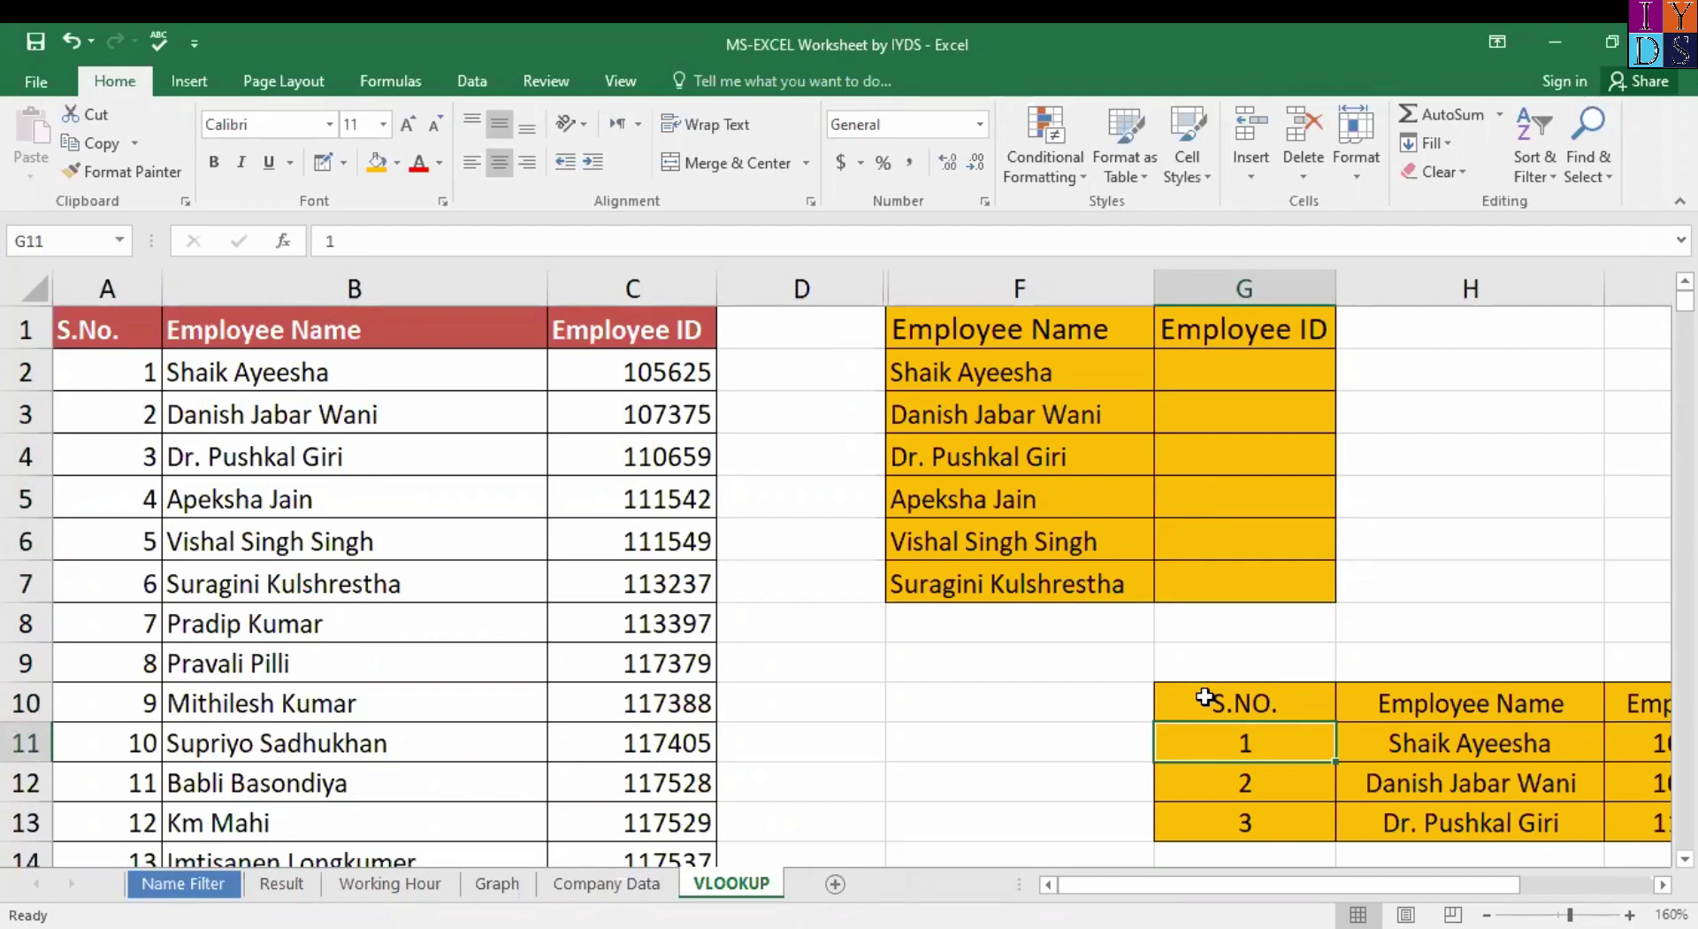
pyautogui.press('Down')
pyautogui.press('Up')
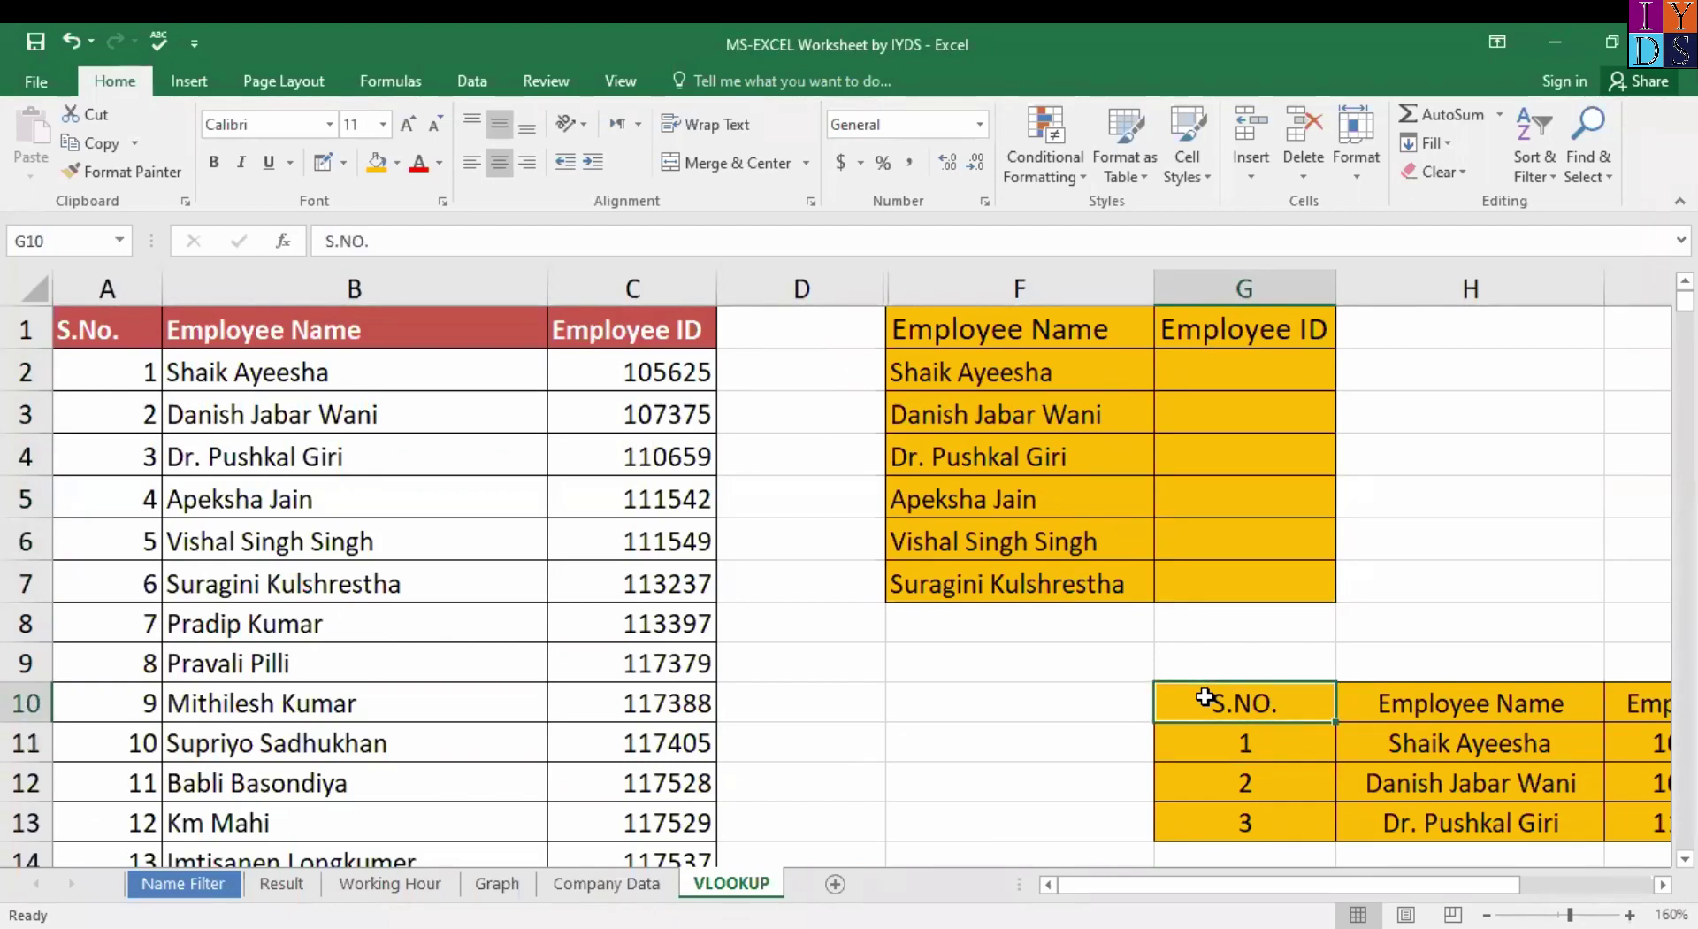
pyautogui.press('Left')
pyautogui.press('Up')
pyautogui.press('Up')
pyautogui.press('Up')
pyautogui.press('Up')
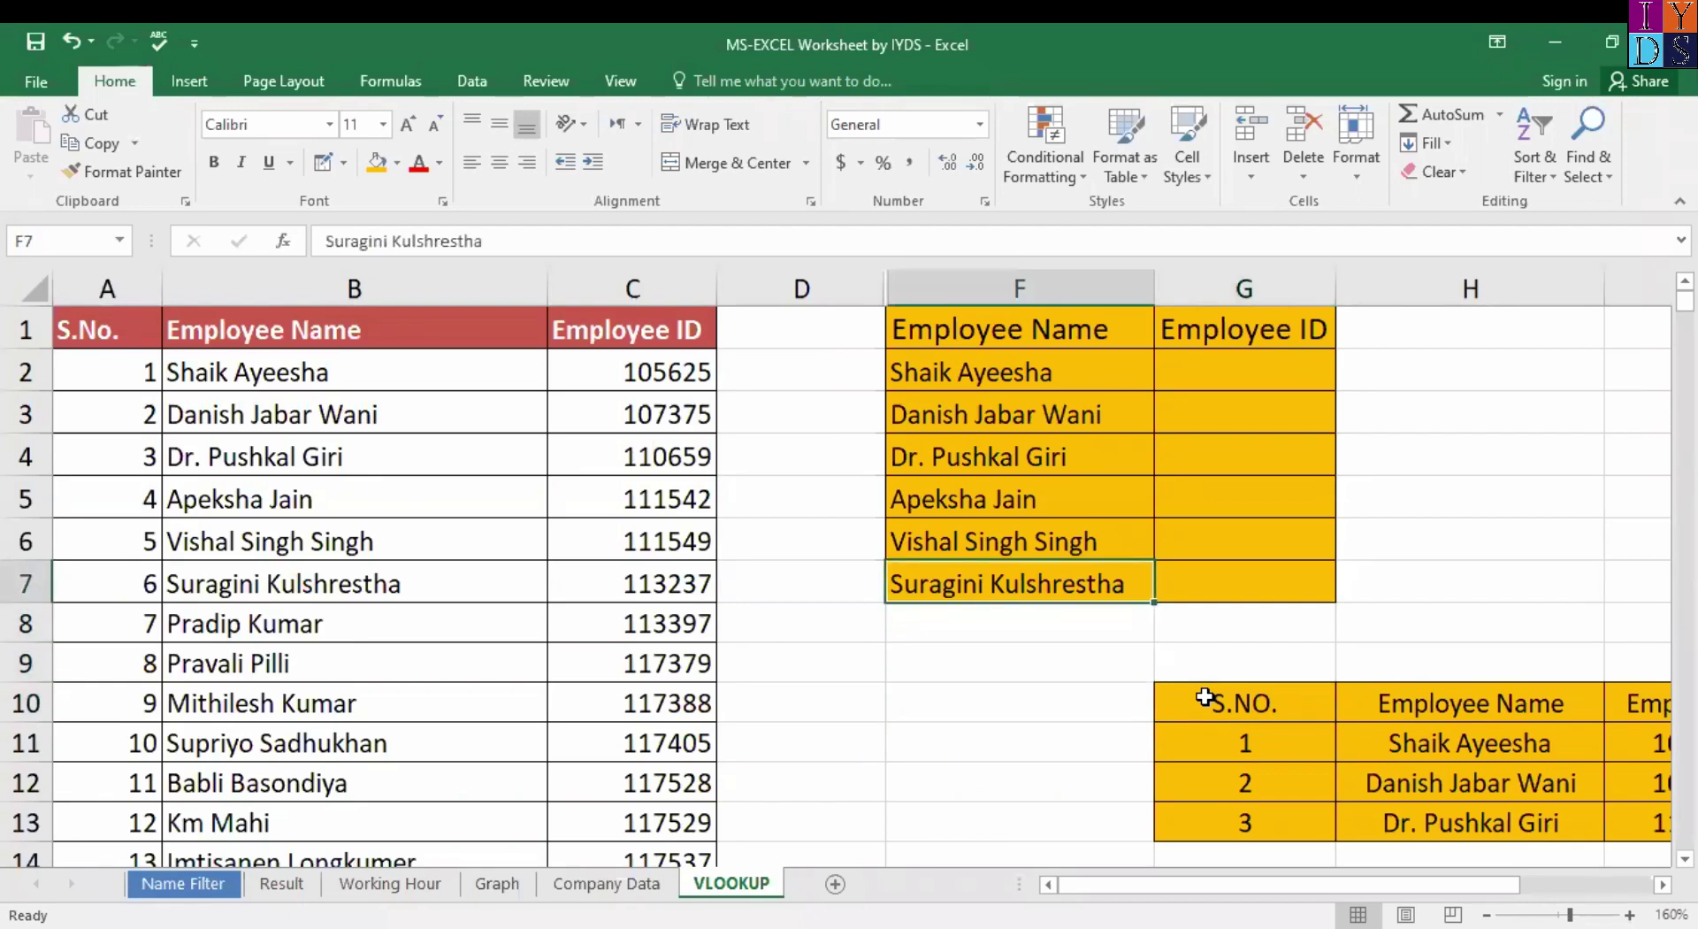
pyautogui.hotkey('ctrl', 'Up')
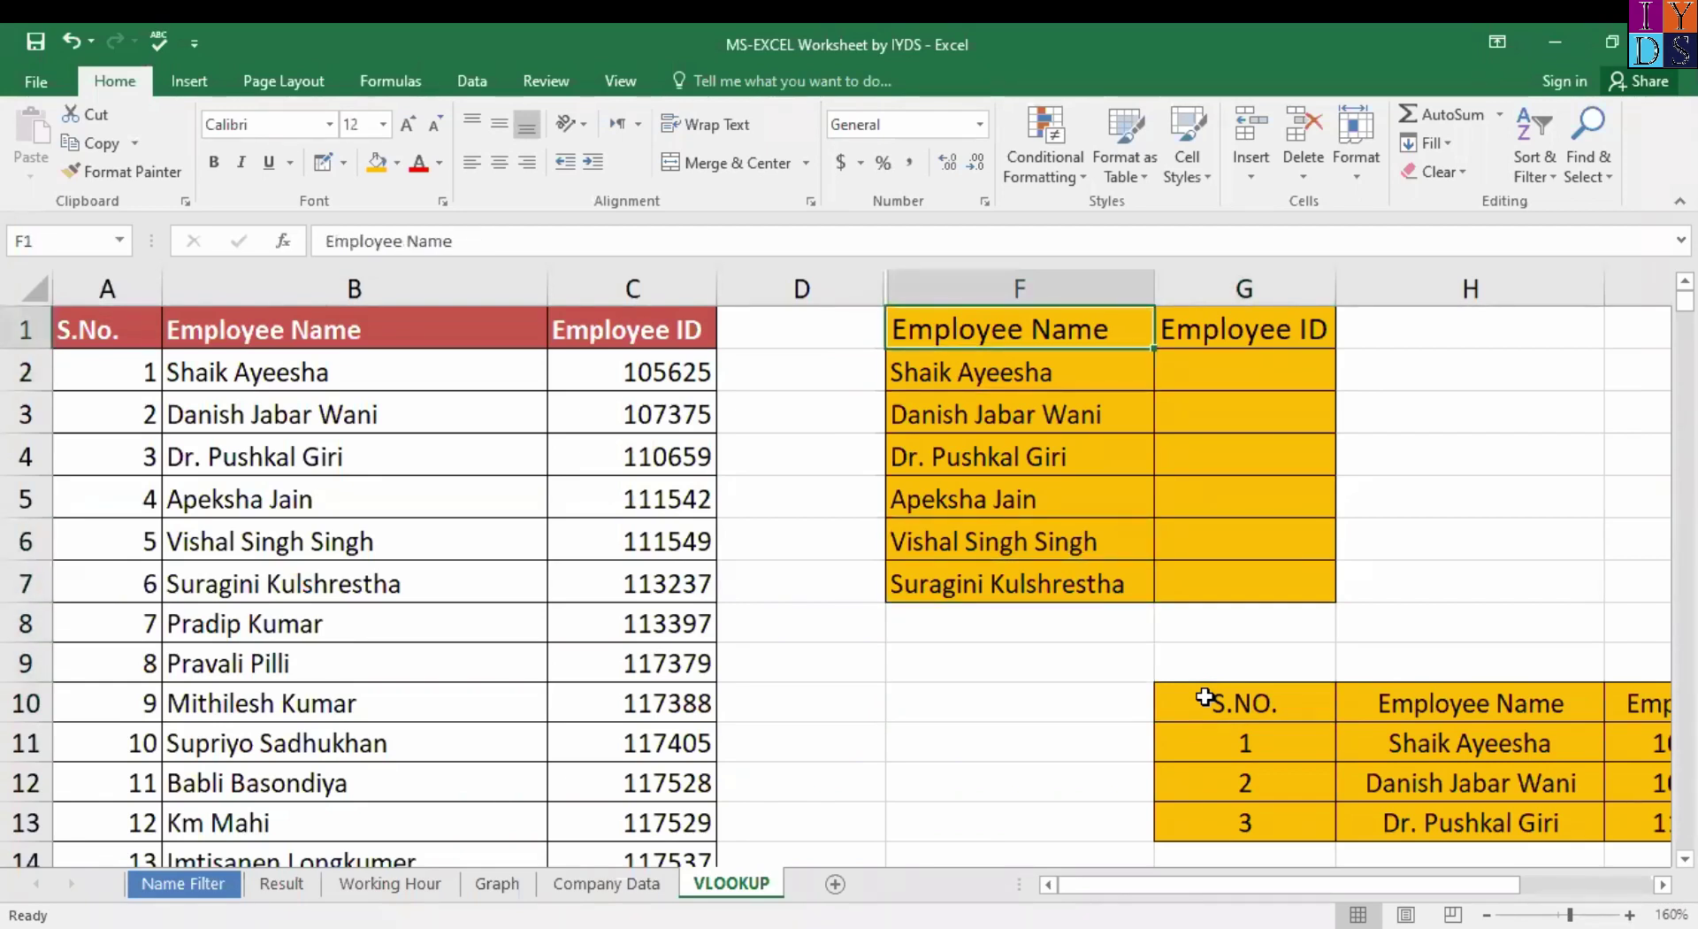
pyautogui.press('Left')
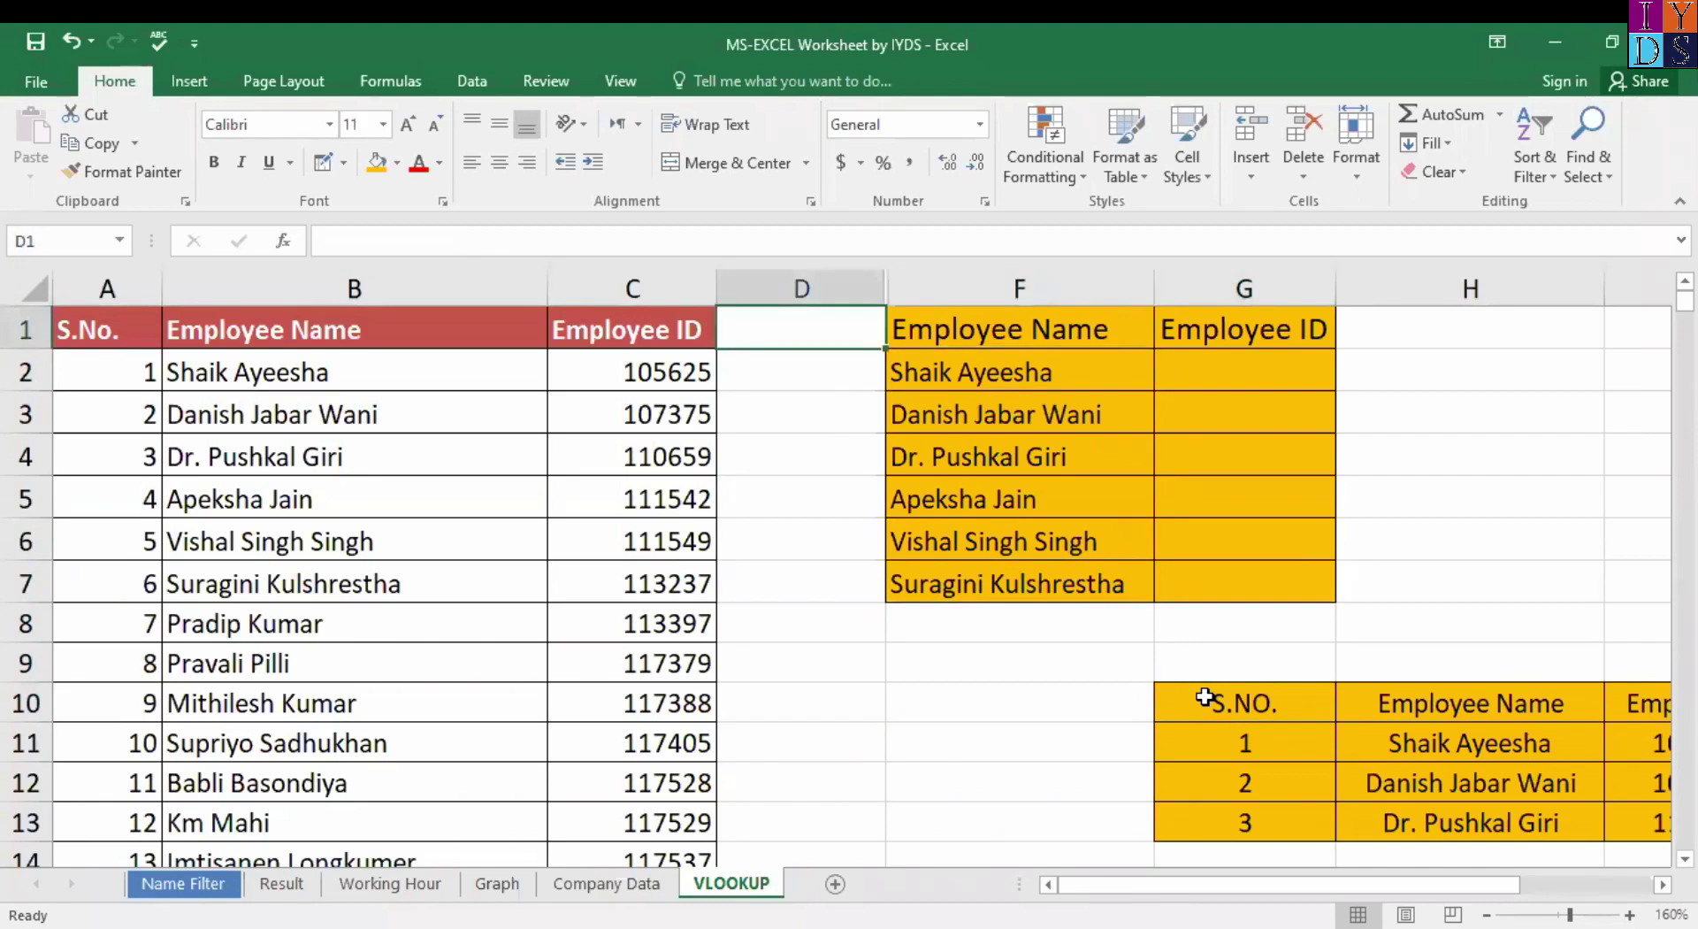
pyautogui.press('Right')
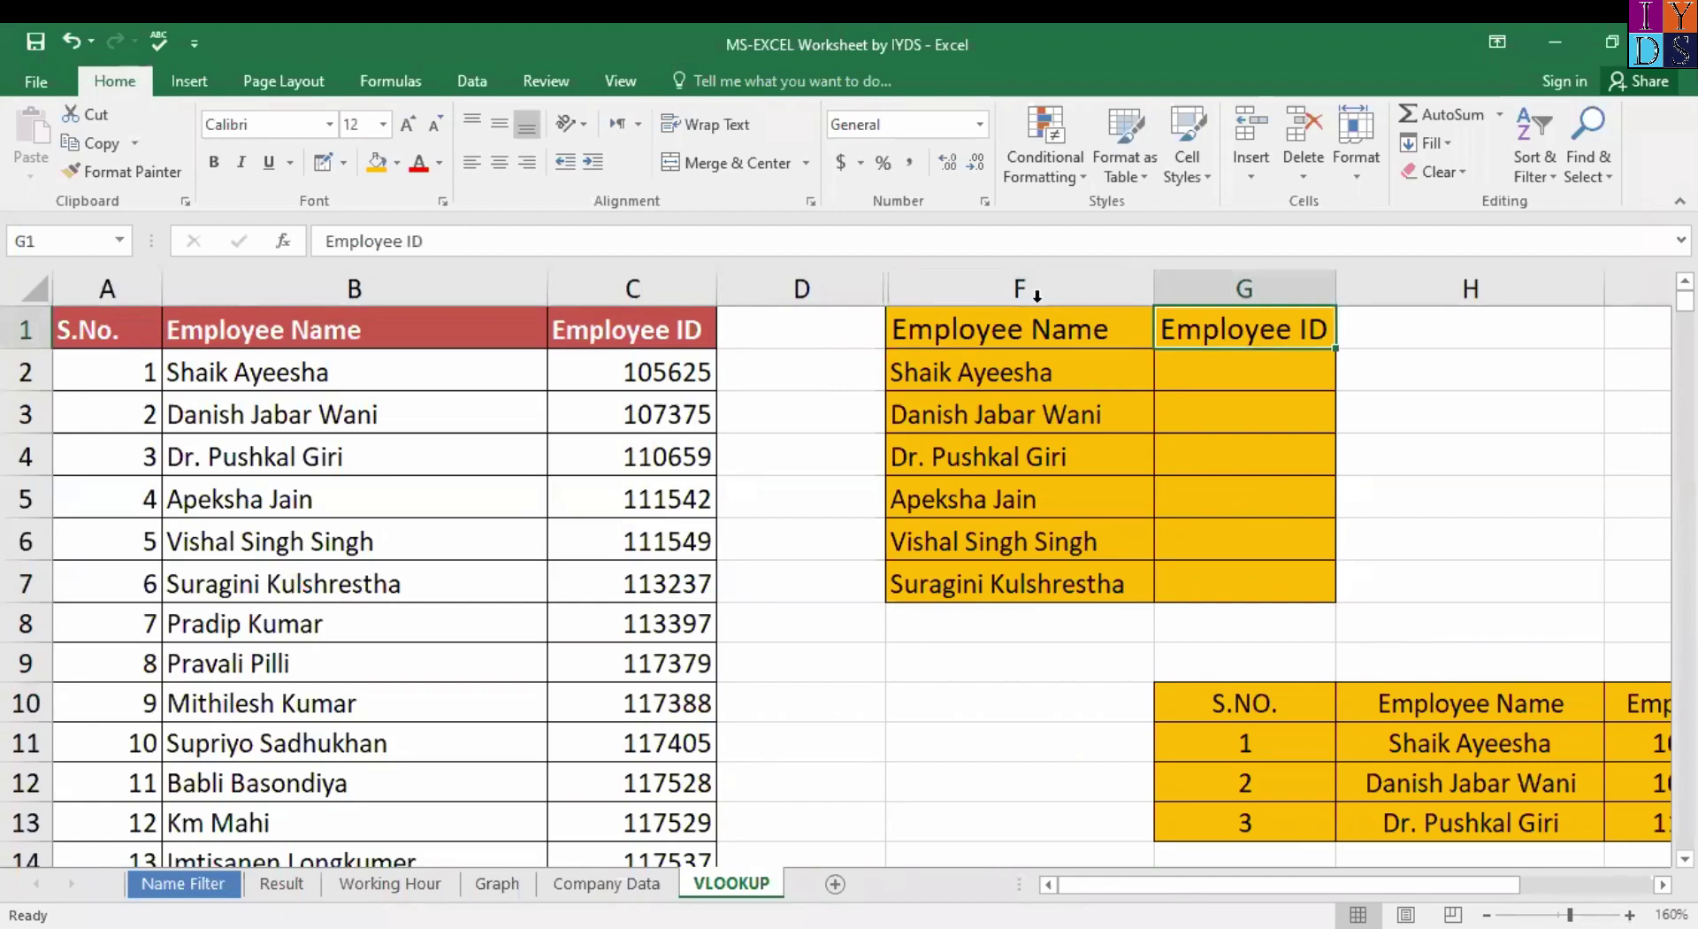
pyautogui.click(1037, 293)
pyautogui.moveTo(994, 343); pyautogui.dragTo(1292, 580)
pyautogui.click(1058, 329)
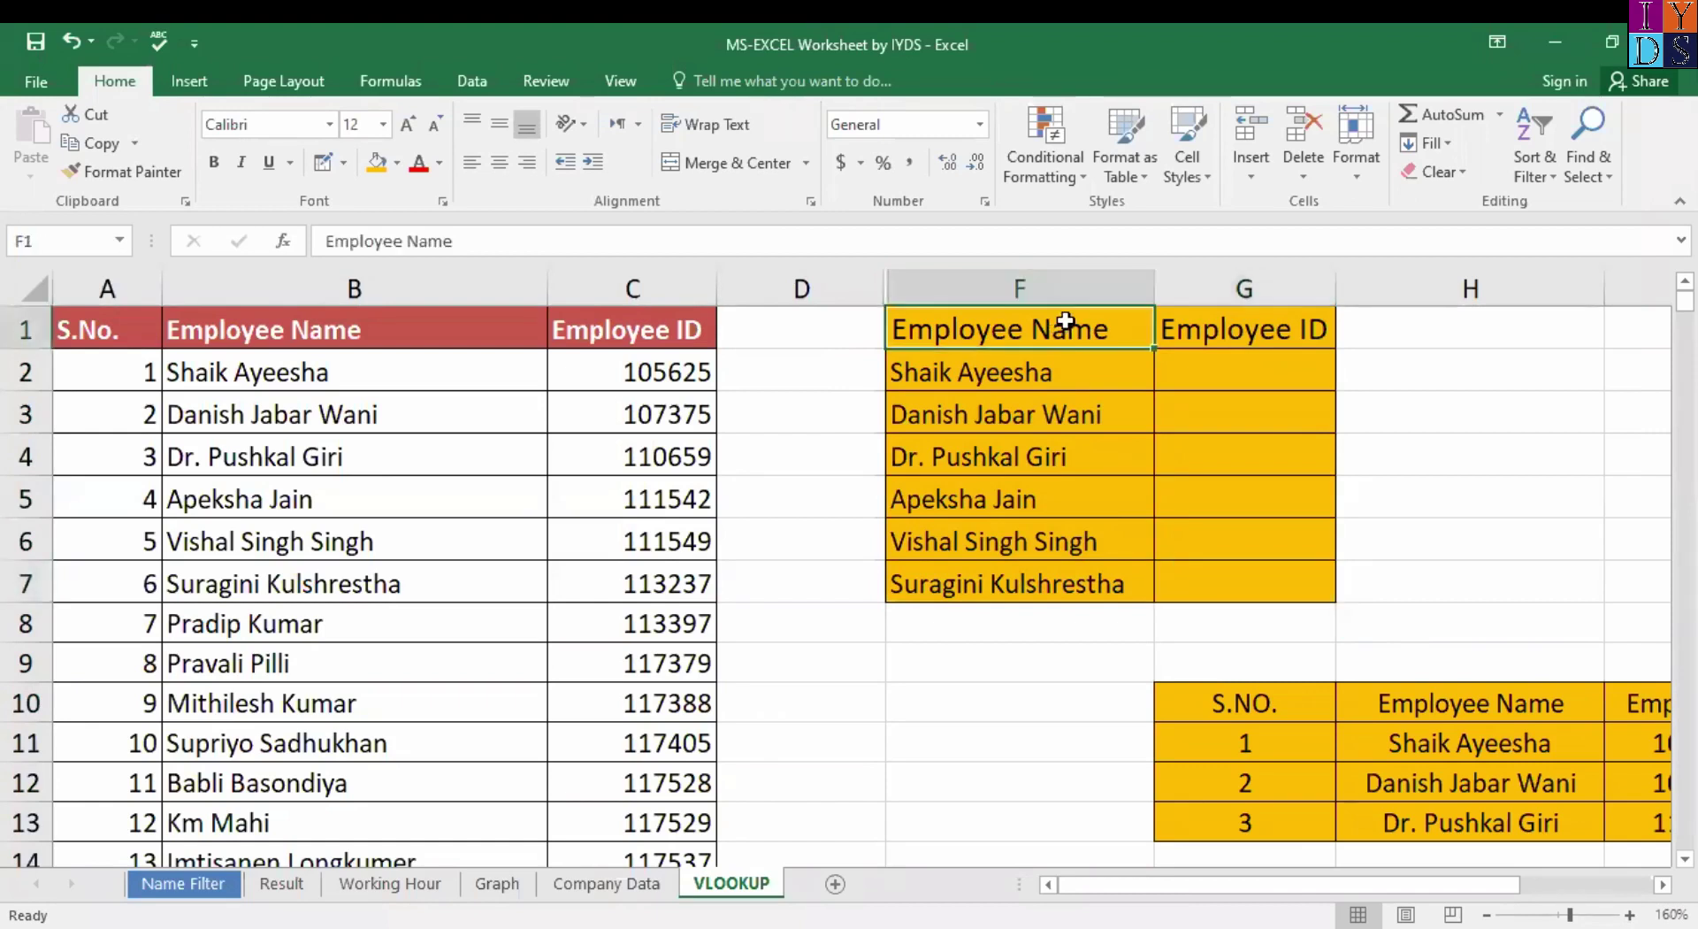
pyautogui.keyDown('shift'); pyautogui.click(1296, 592); pyautogui.keyUp('shift')
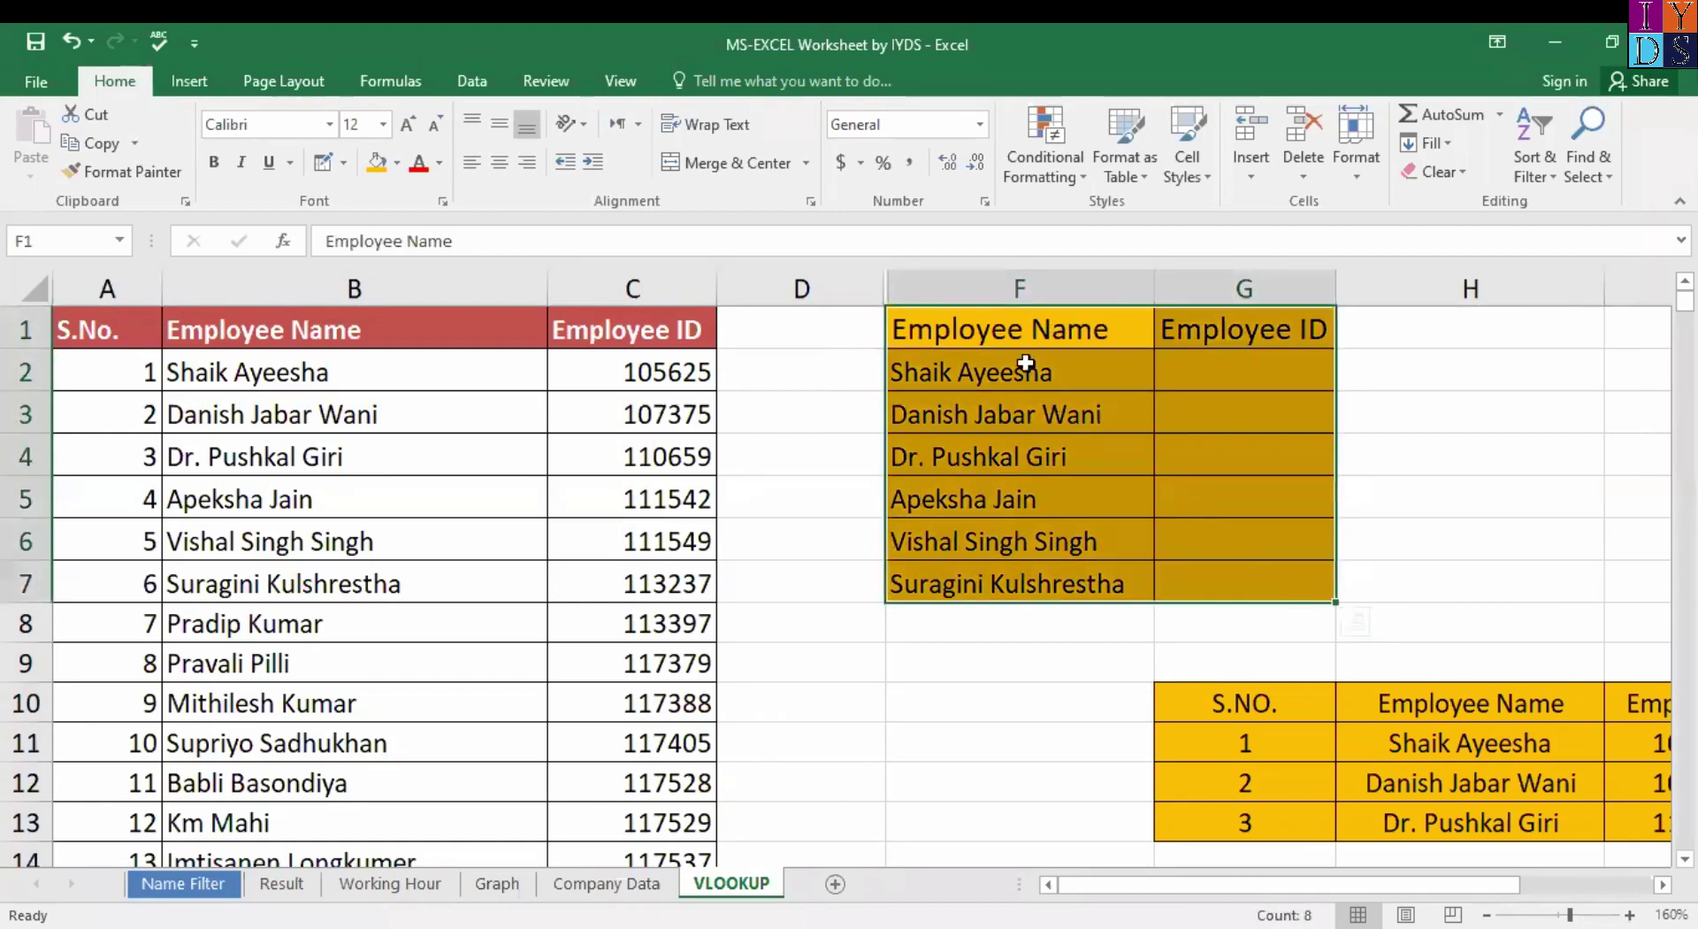
pyautogui.click(1012, 336)
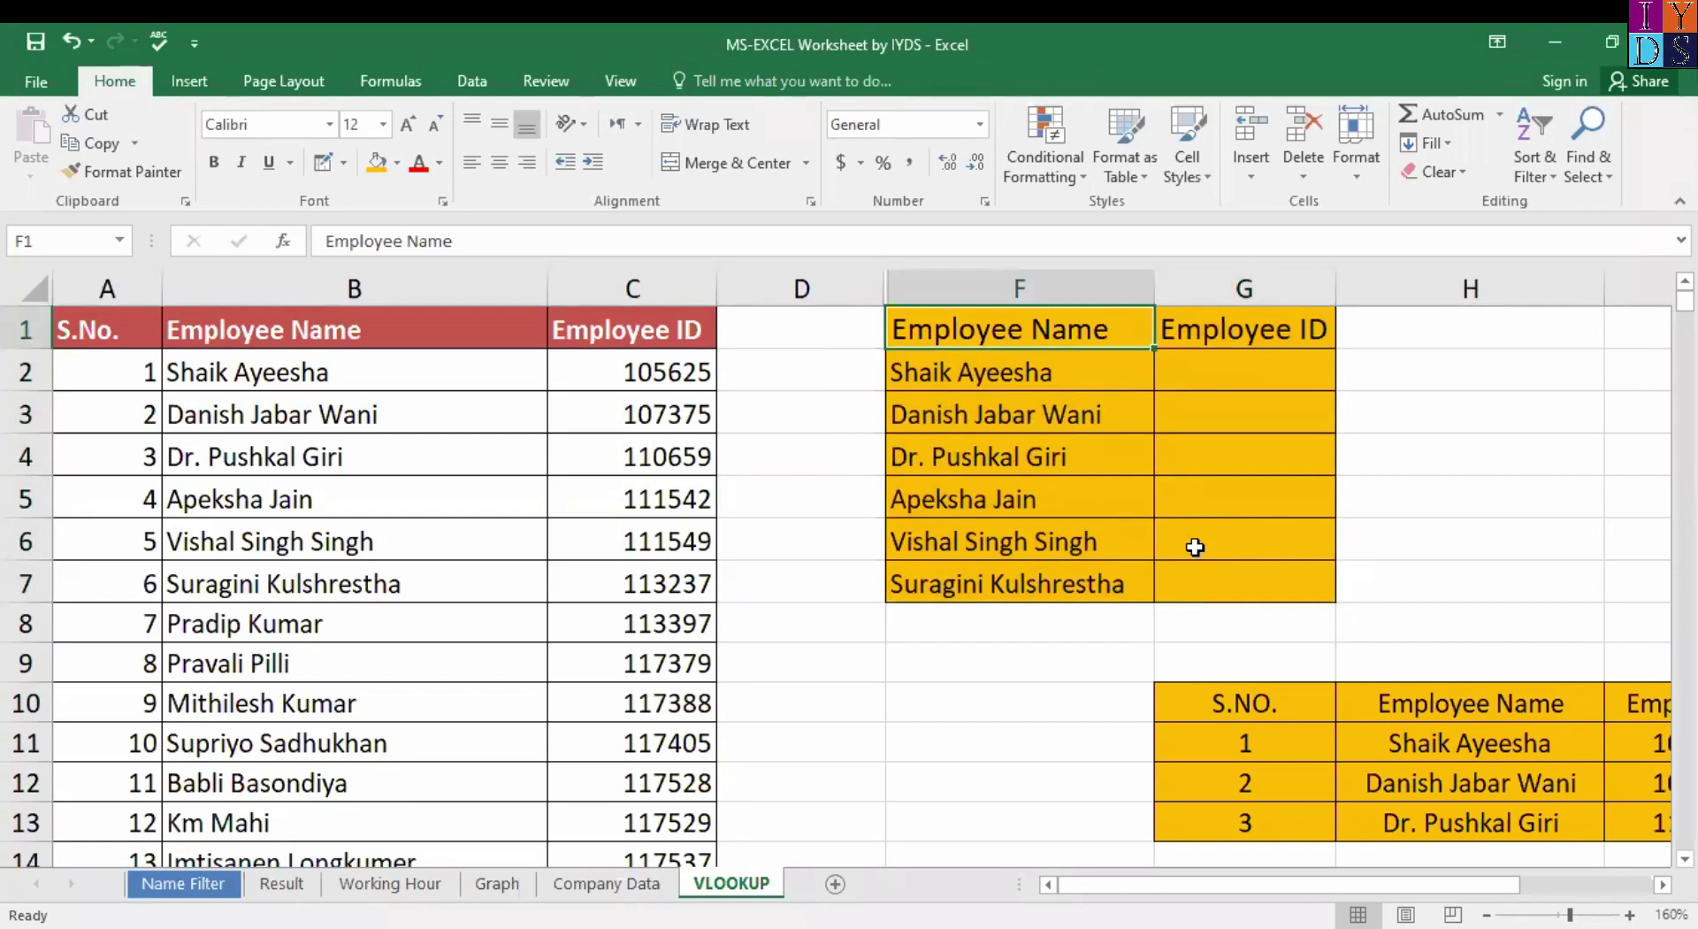
pyautogui.hotkey('ctrl', 'a')
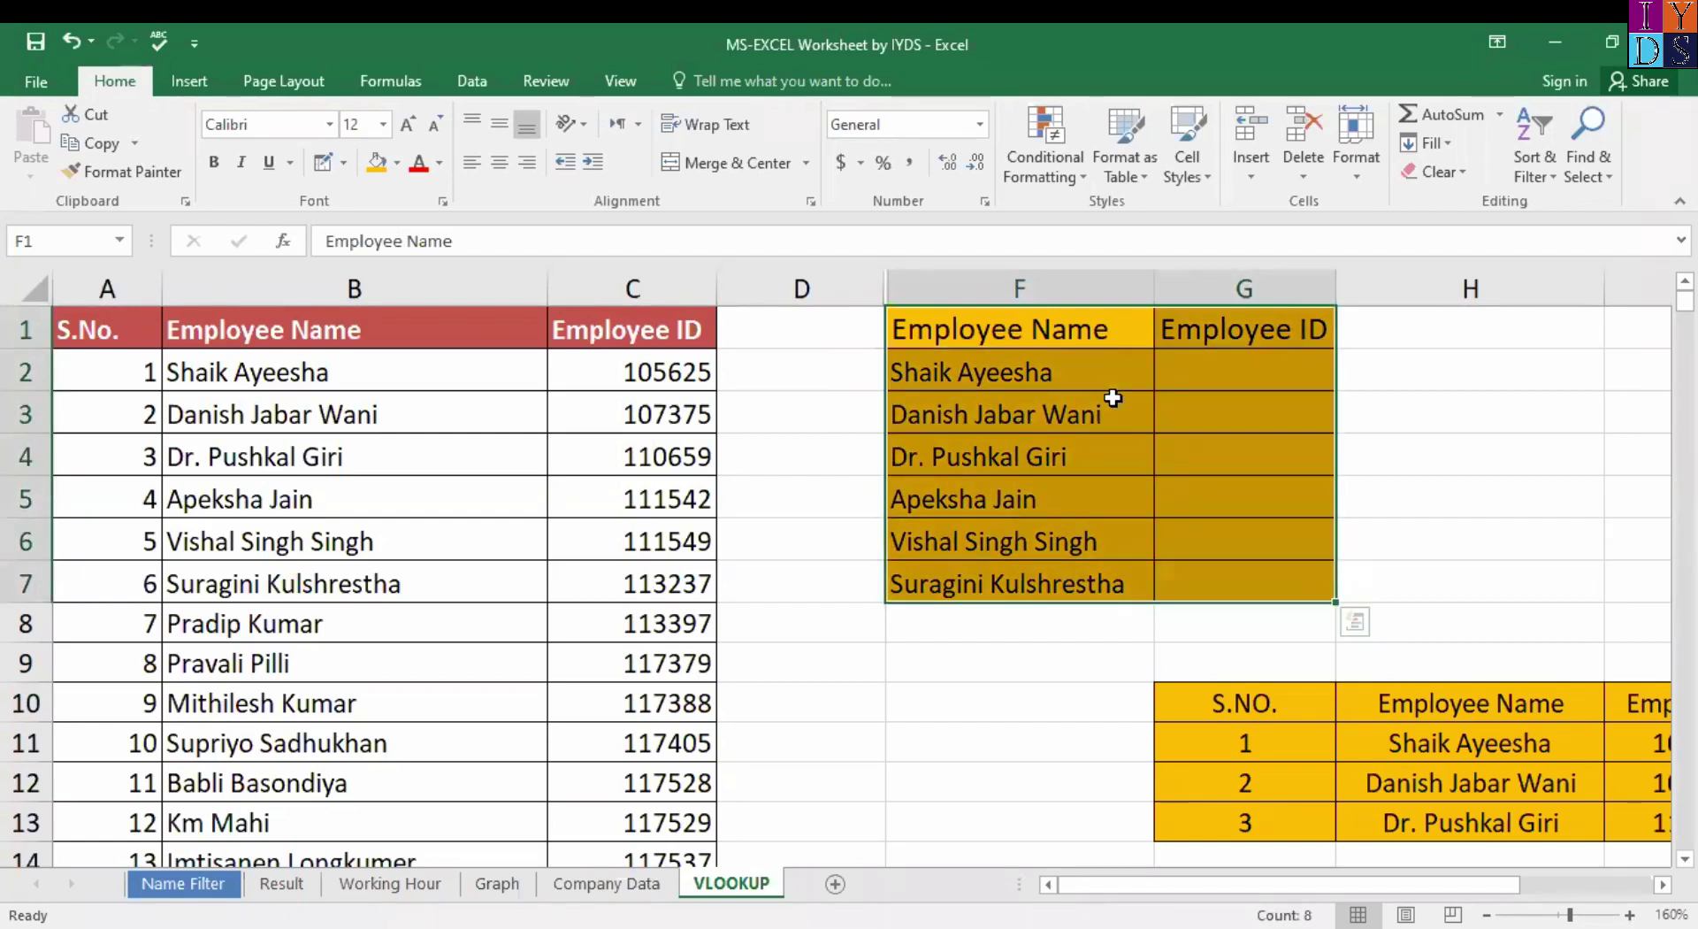
pyautogui.click(1084, 354)
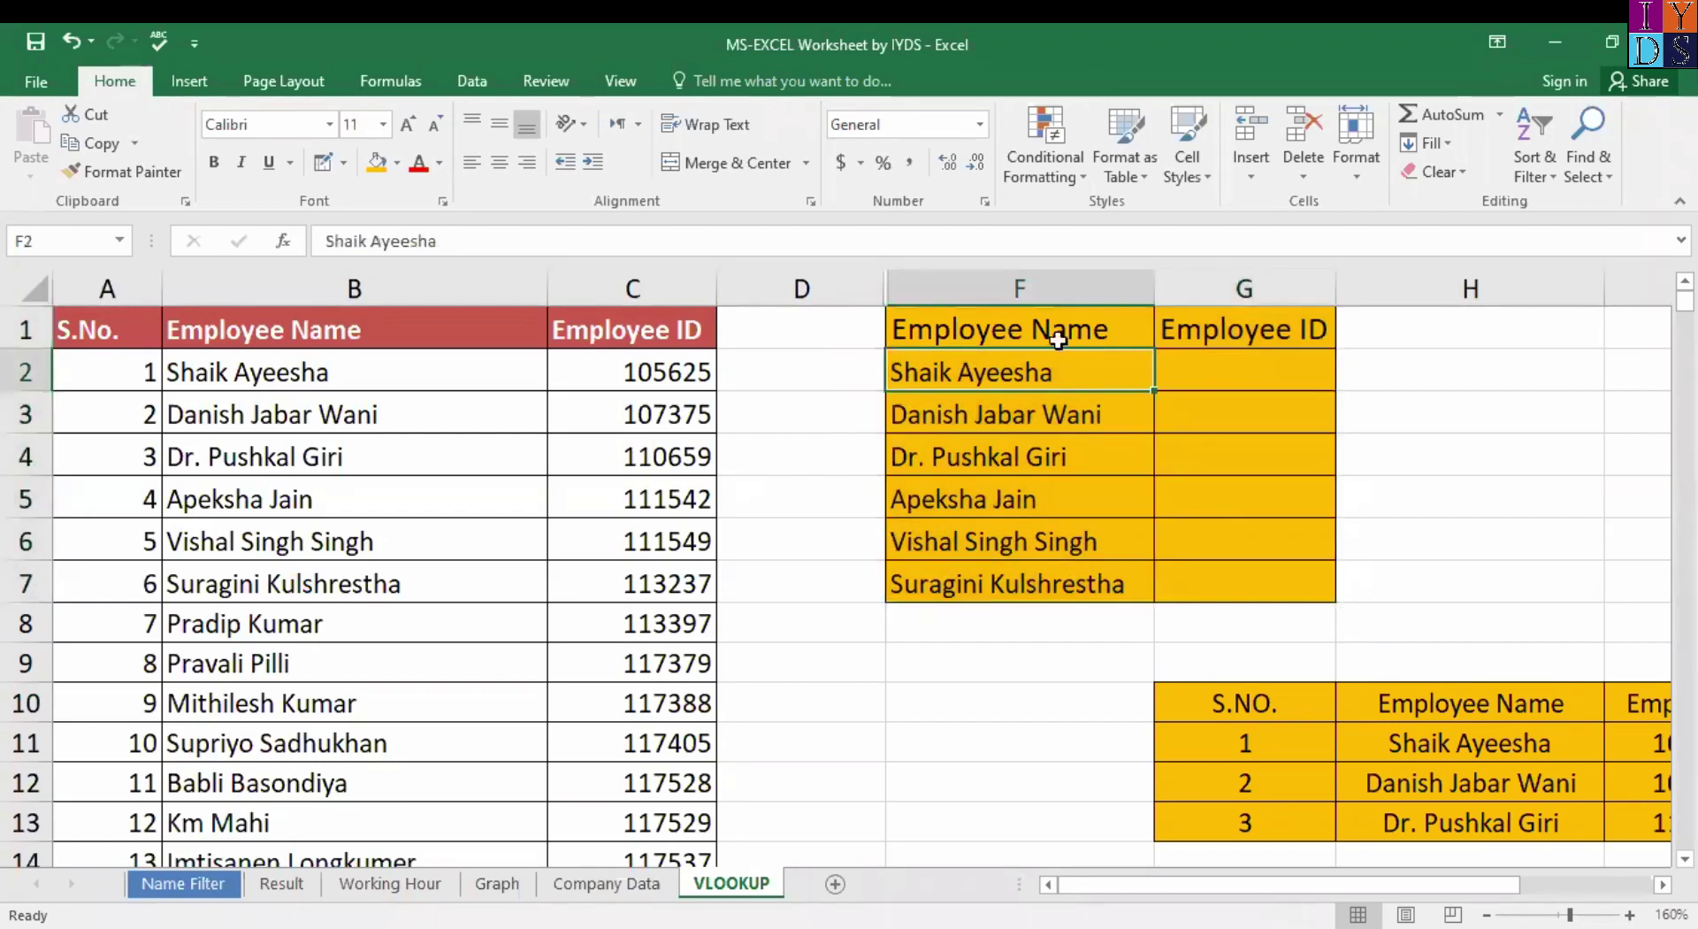
pyautogui.click(1044, 331)
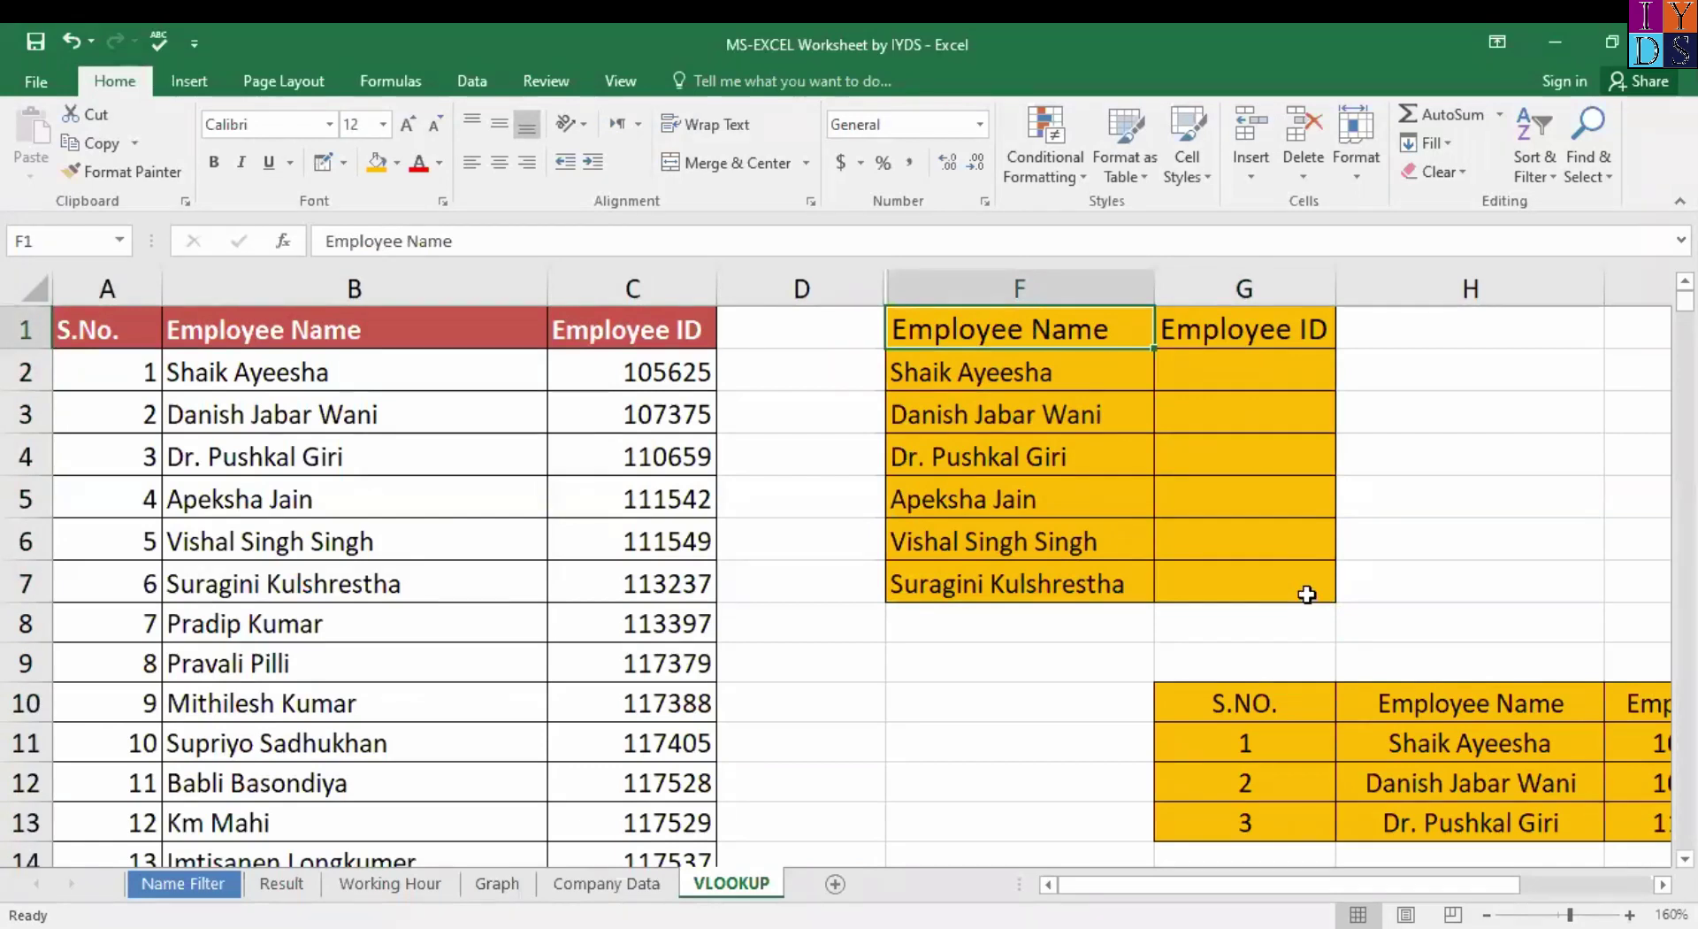
pyautogui.click(1303, 588)
pyautogui.click(1011, 319)
# Try inserting VLOOKUP into G2, then cancel to start the formula over.
pyautogui.click(1261, 370)
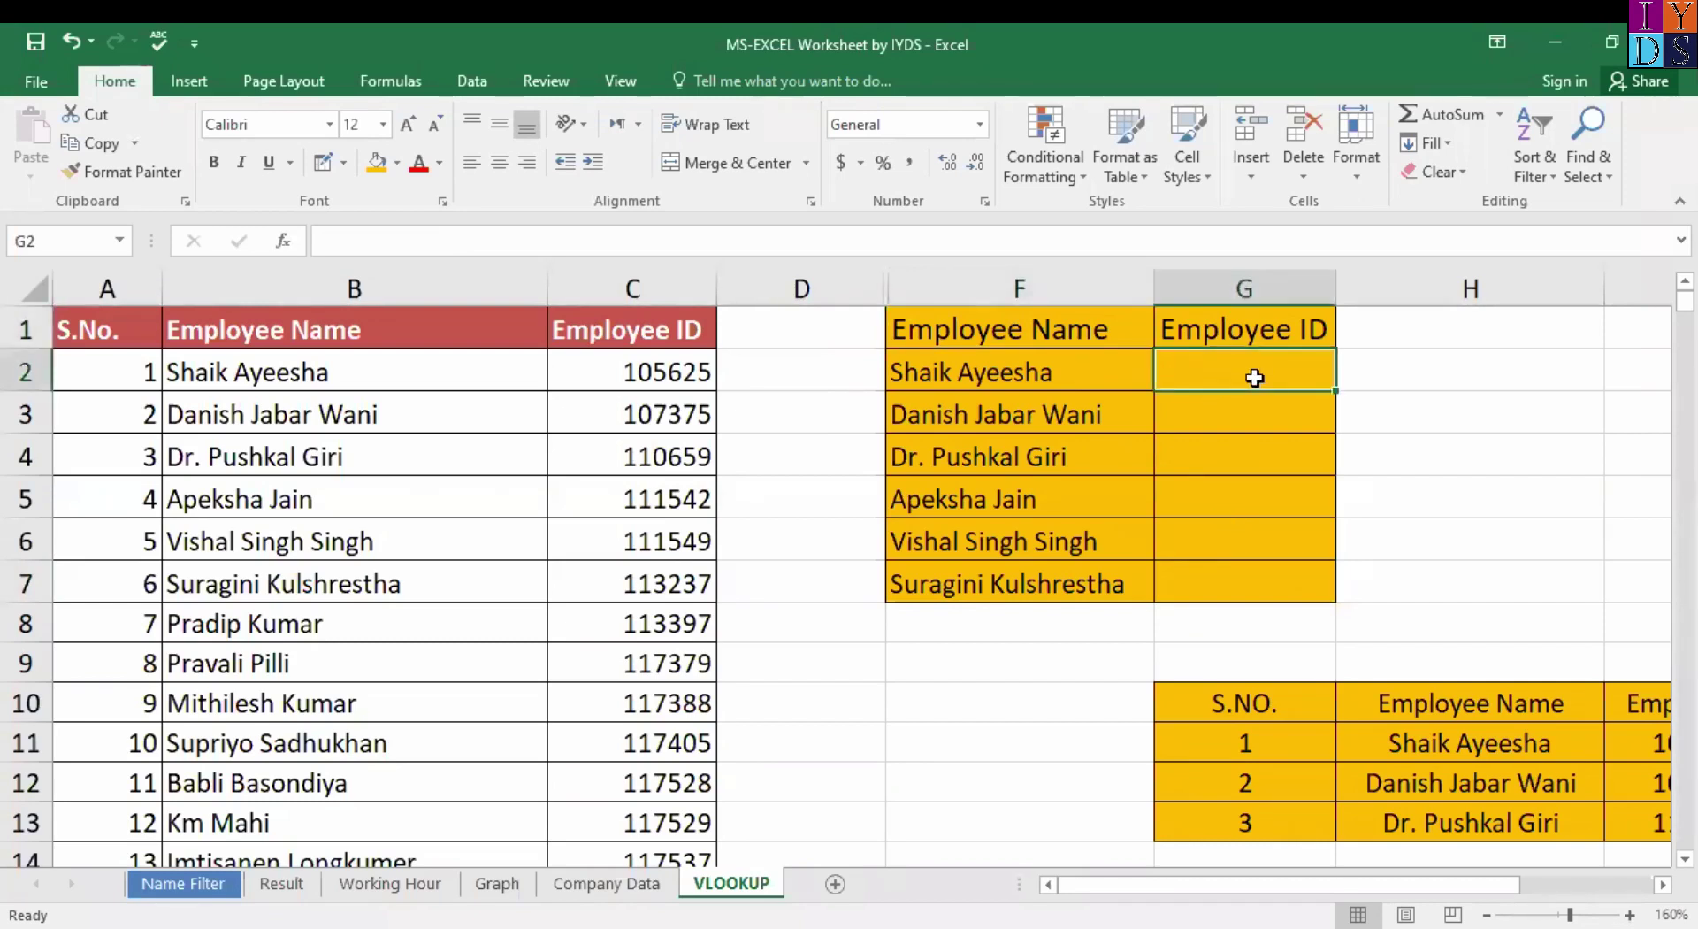
pyautogui.write('=')
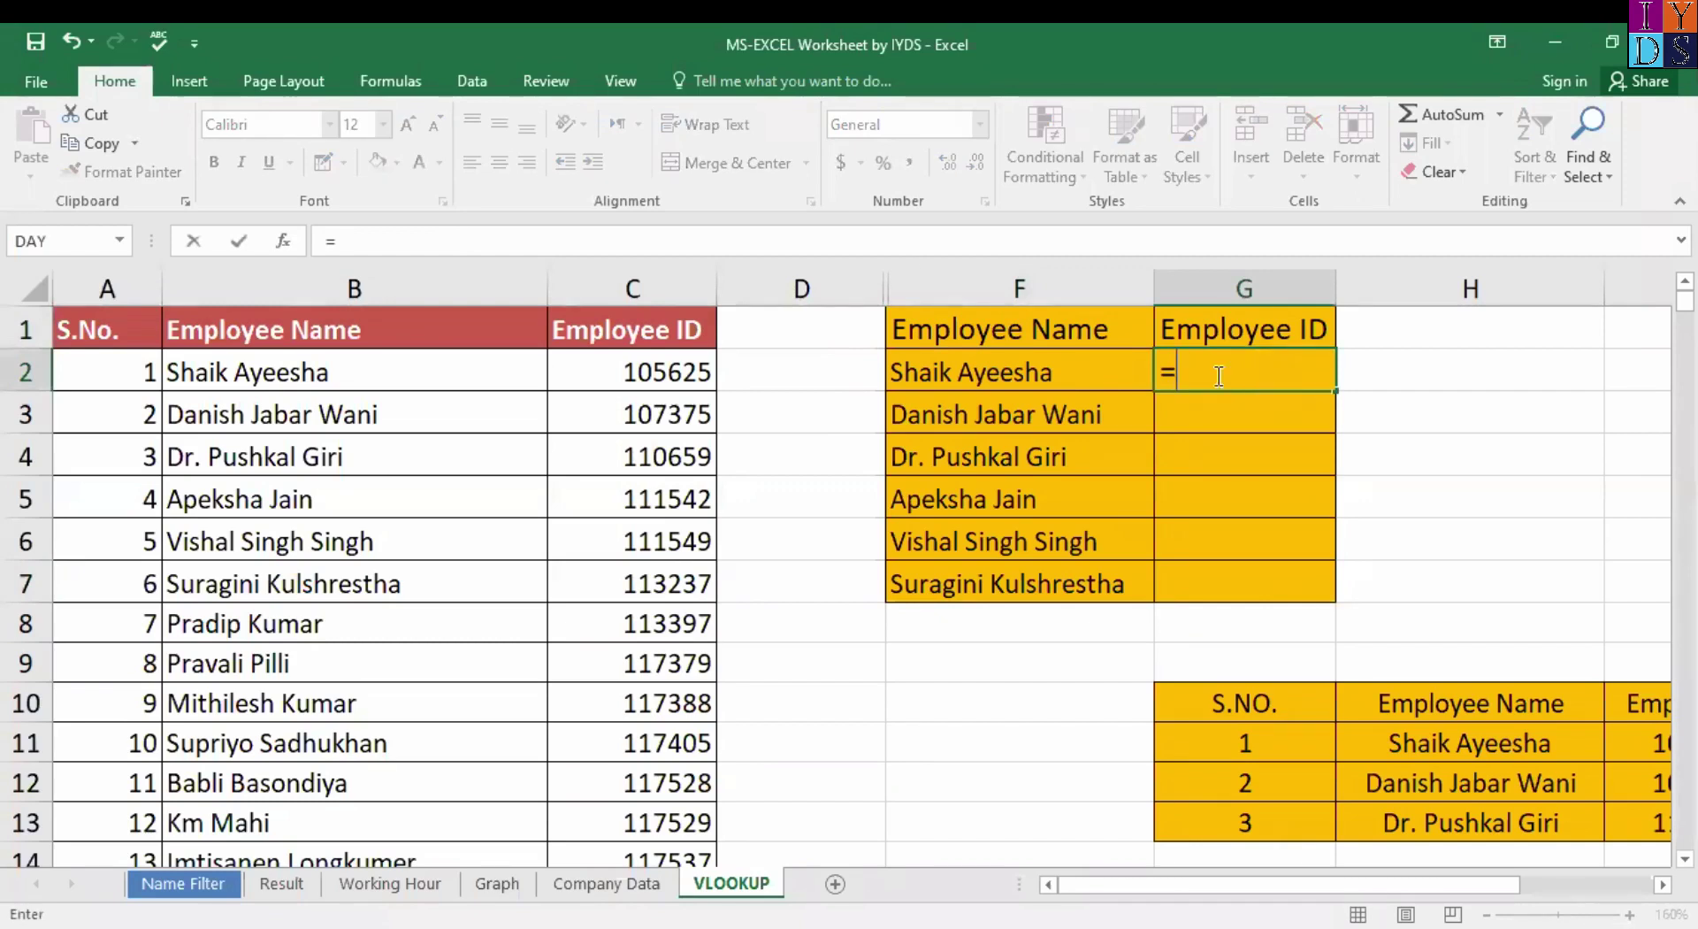
pyautogui.write('vlook')
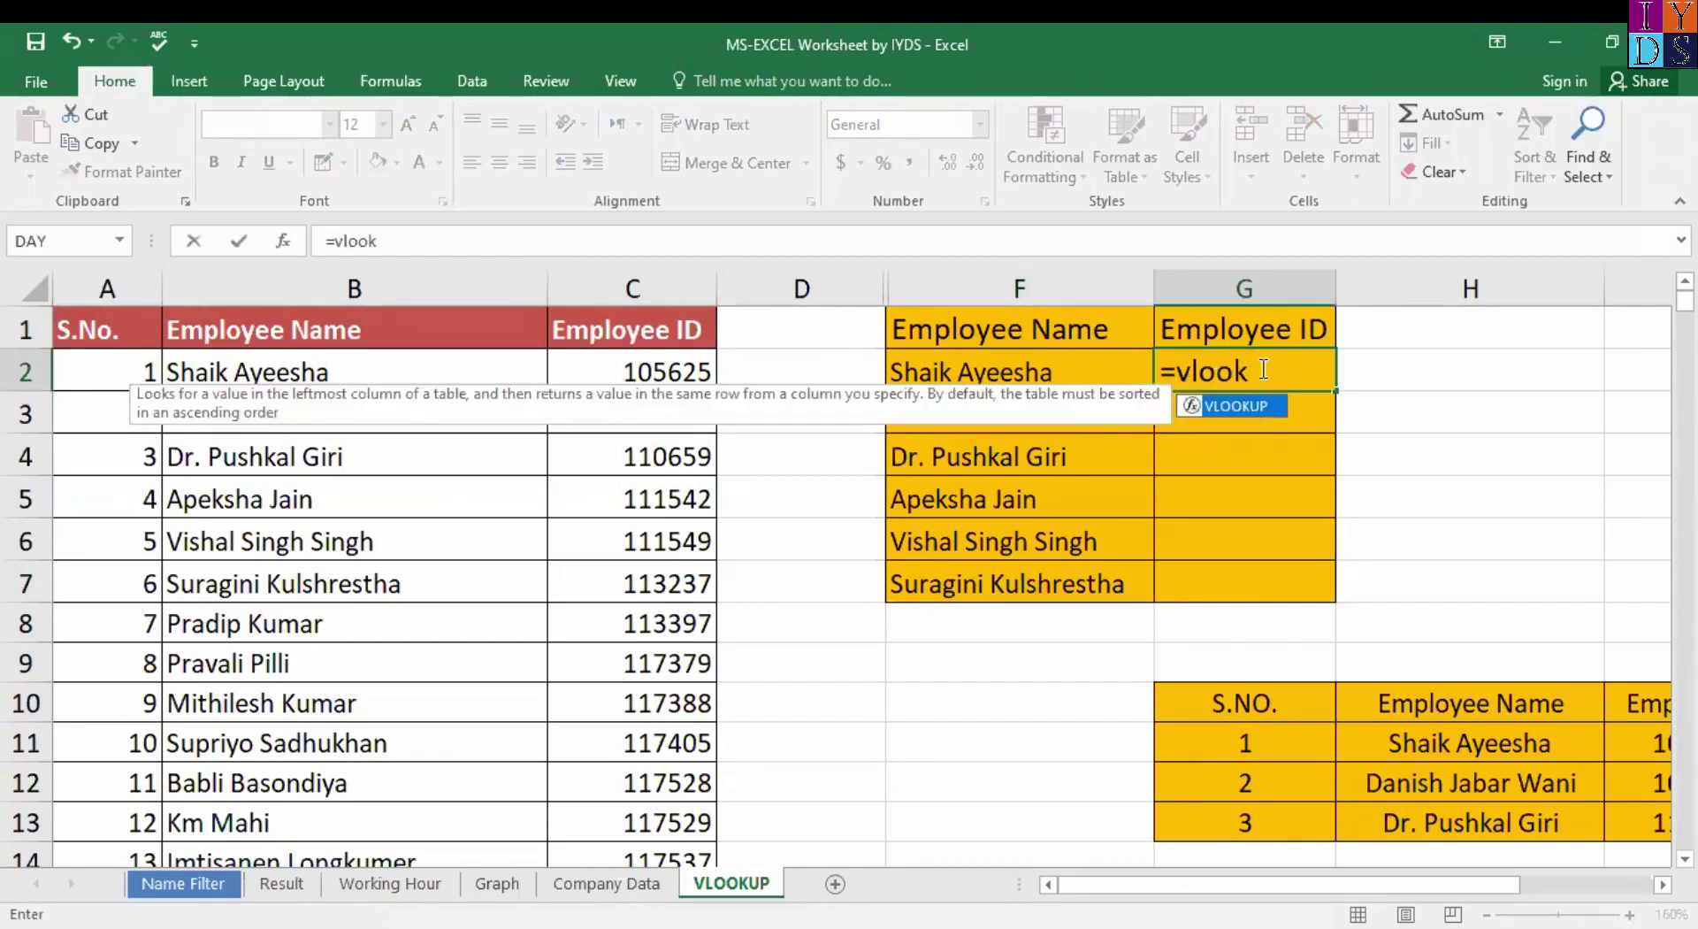
pyautogui.press('BackSpace')
pyautogui.press('BackSpace')
pyautogui.press('BackSpace')
pyautogui.doubleClick(1249, 398)
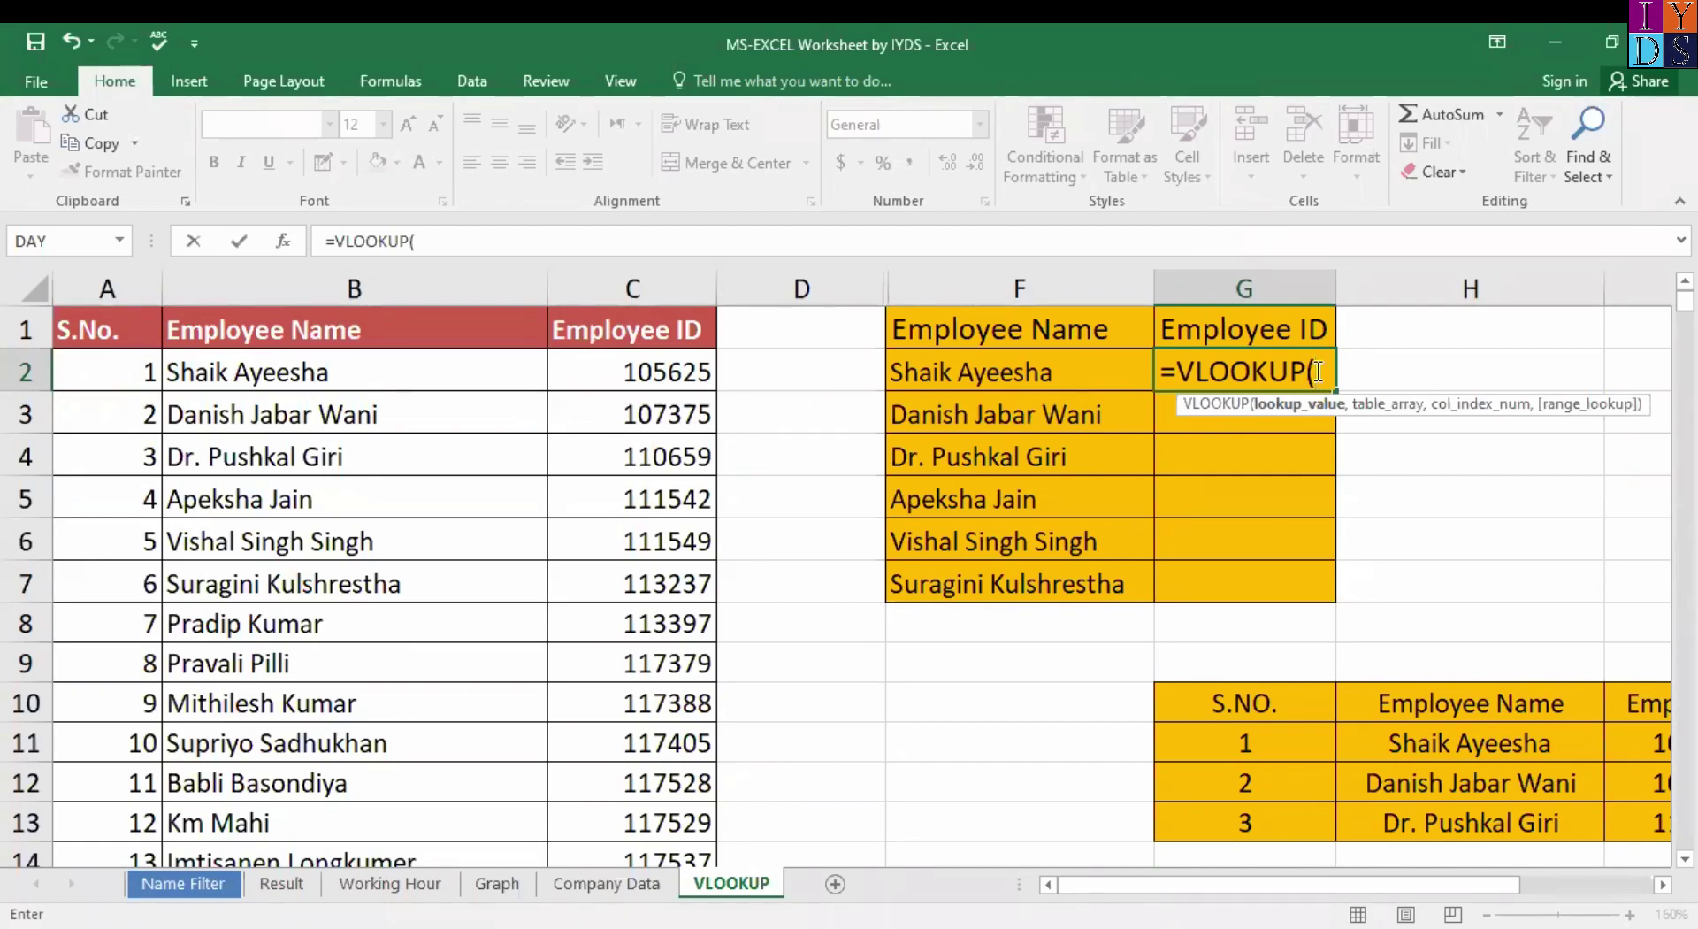
pyautogui.hotkey('ctrl', 'a')
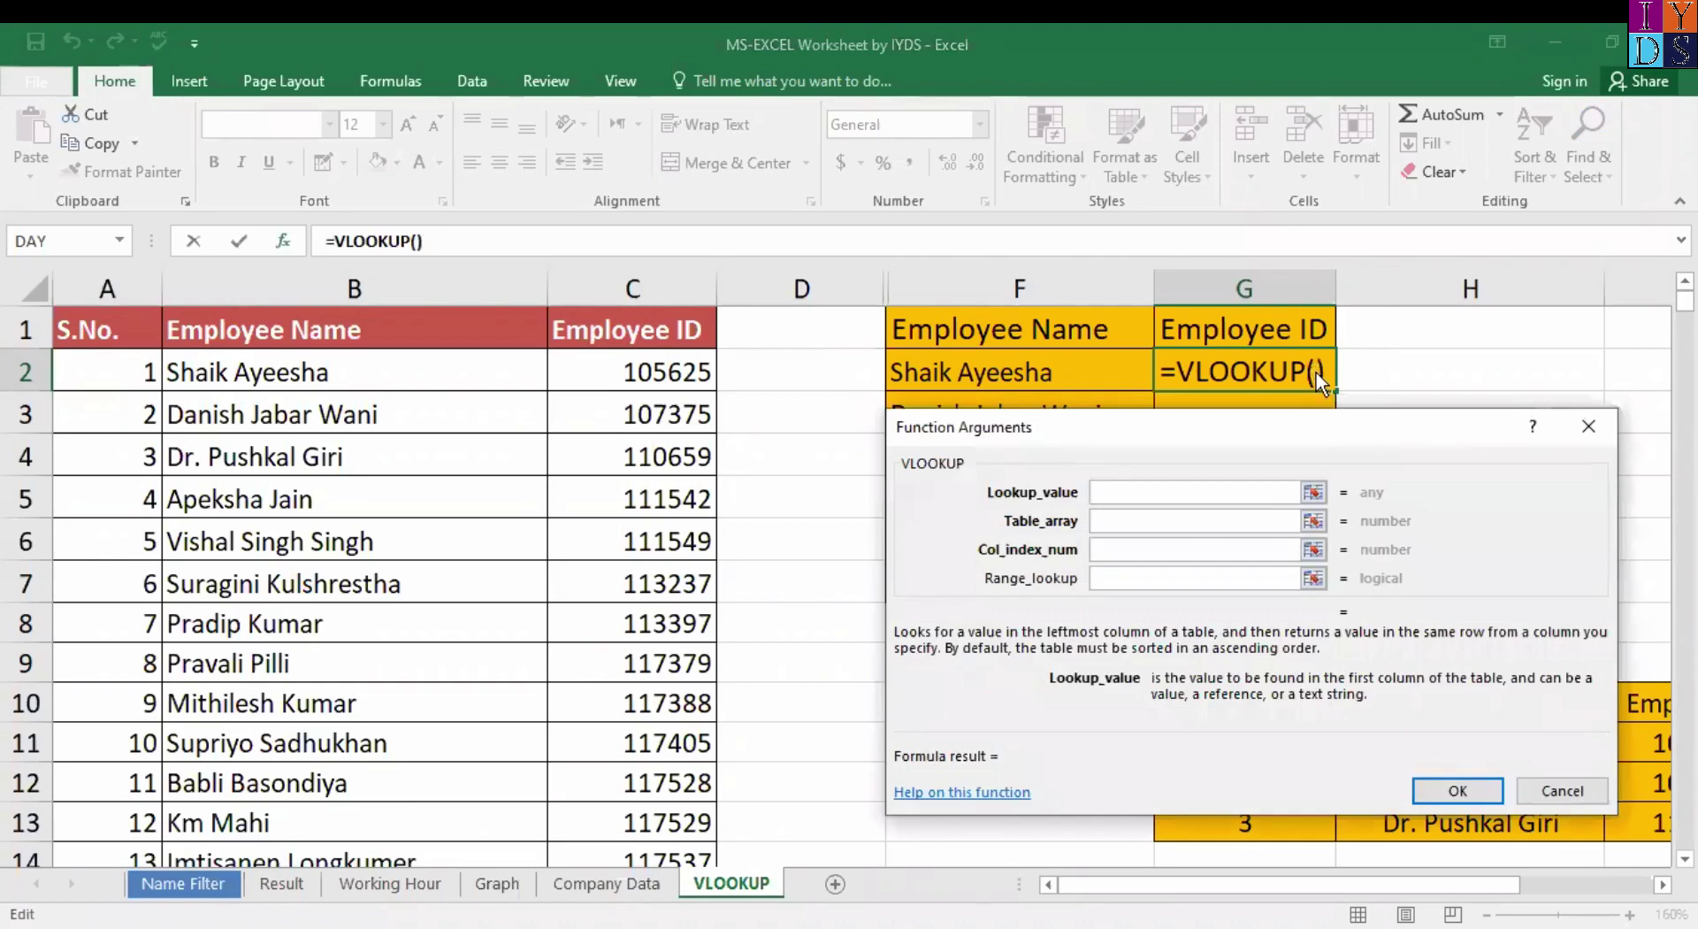
pyautogui.press('Escape')
# Begin =VLOOKUP in G2 with absolute lookup range $F$1:$F$7.
pyautogui.write('=')
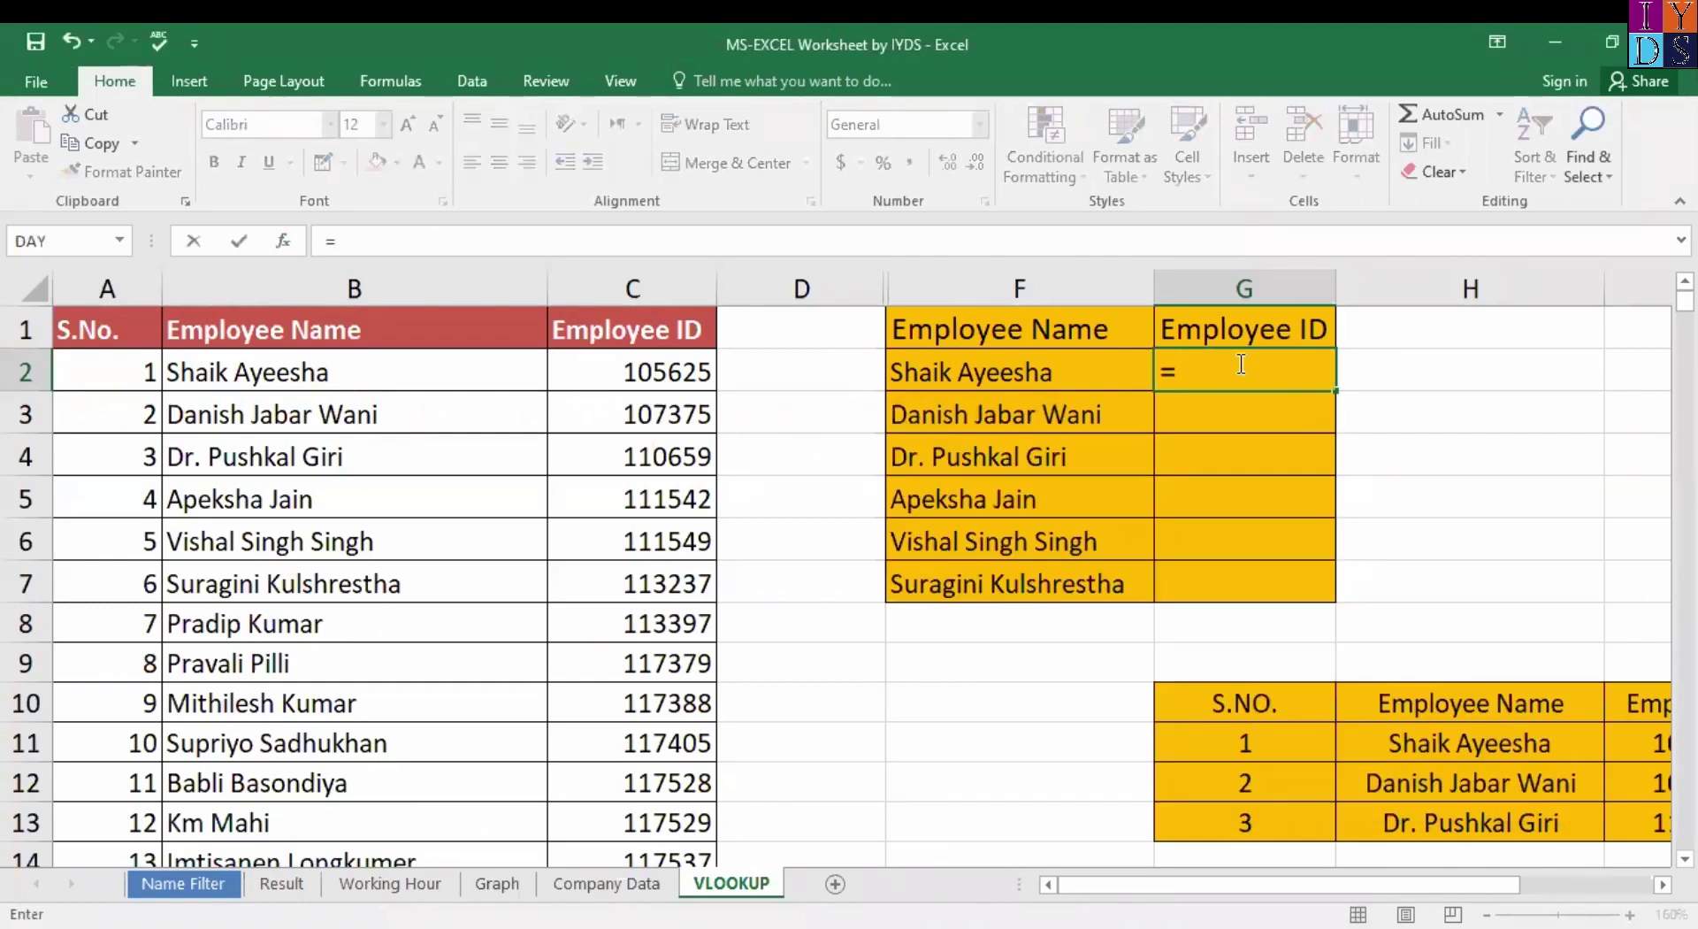
pyautogui.write('vlo')
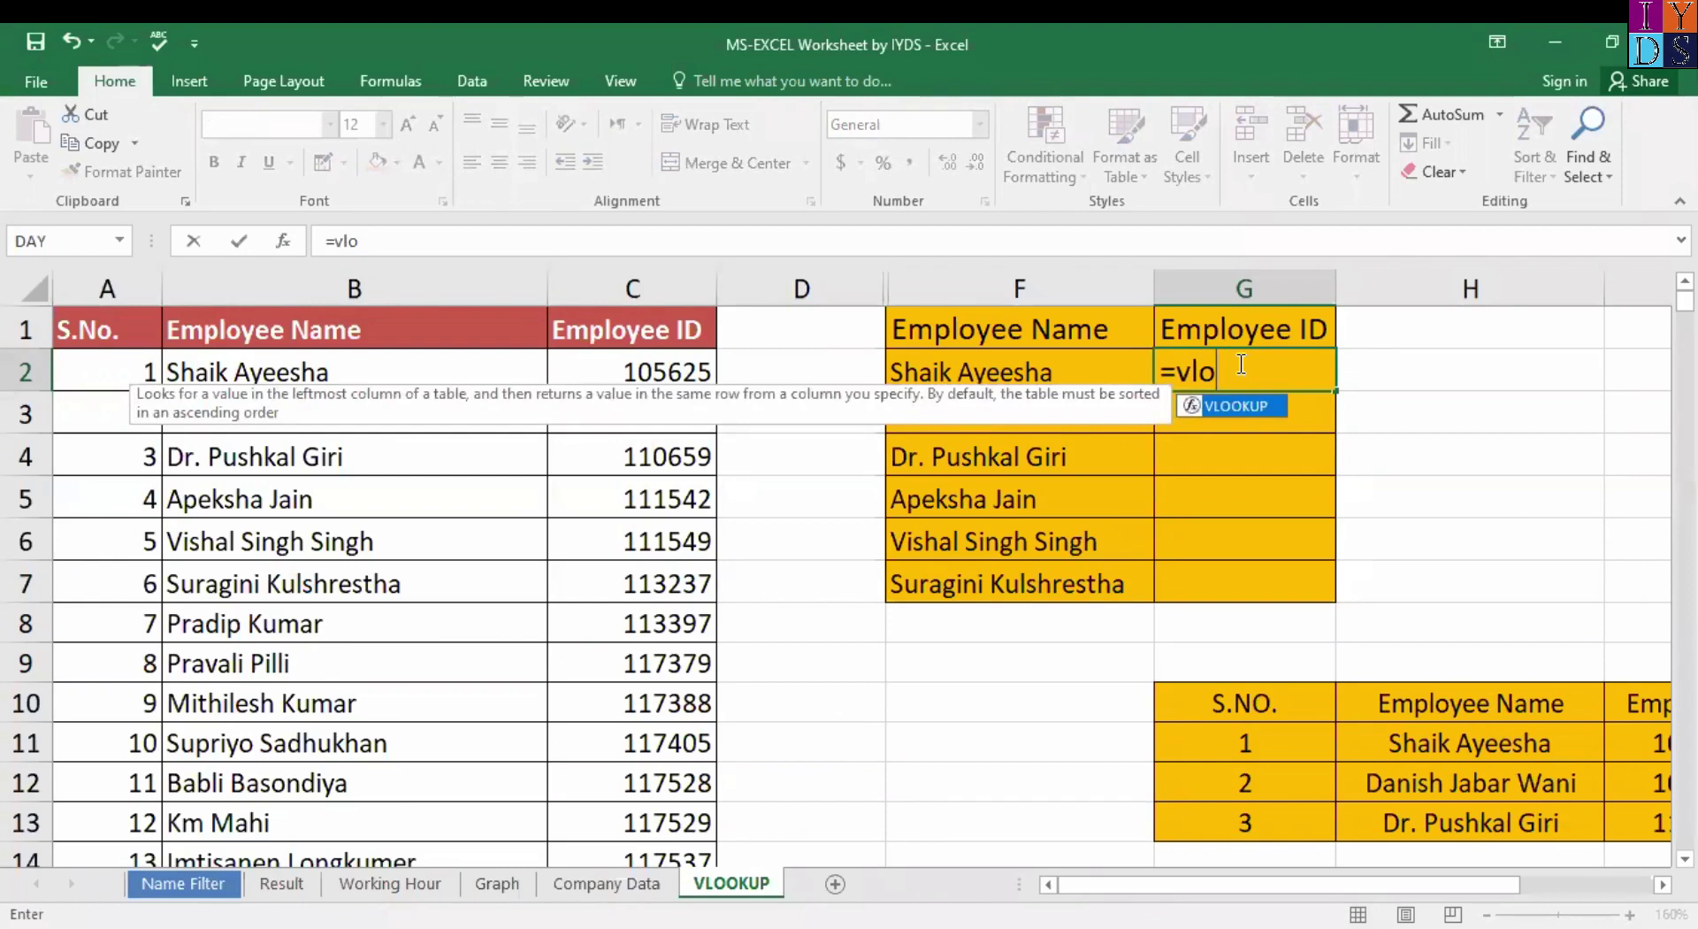
pyautogui.write('ok')
pyautogui.press('Tab')
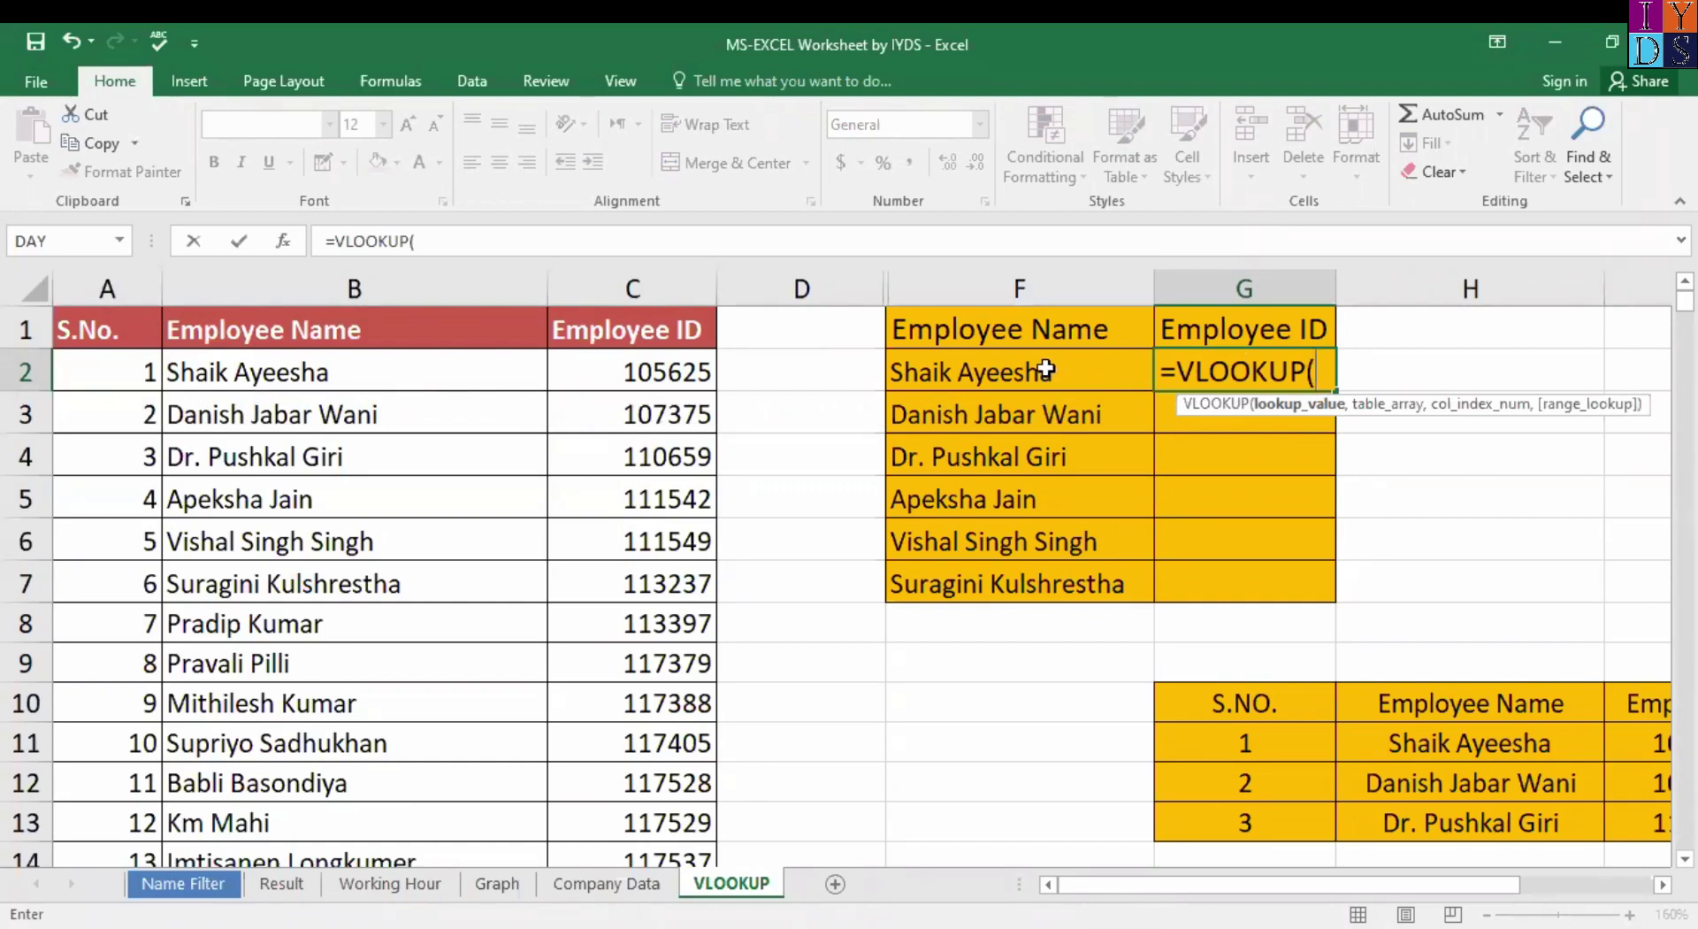
pyautogui.click(1046, 333)
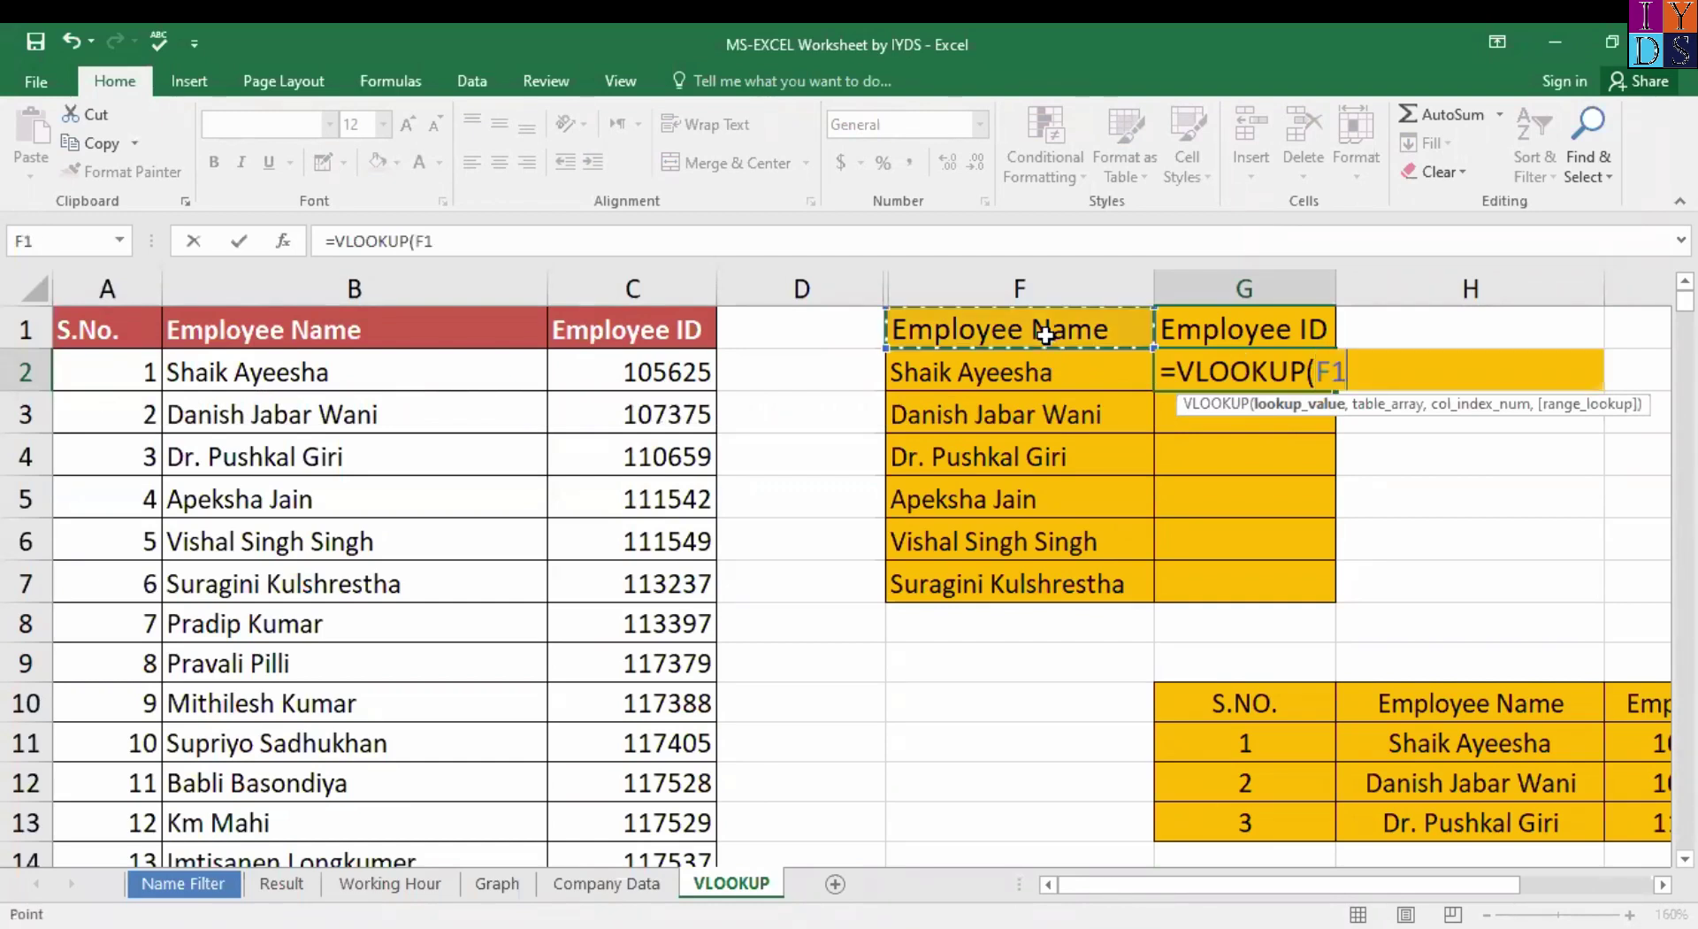
pyautogui.hotkey('ctrl', 'shift', 'Down')
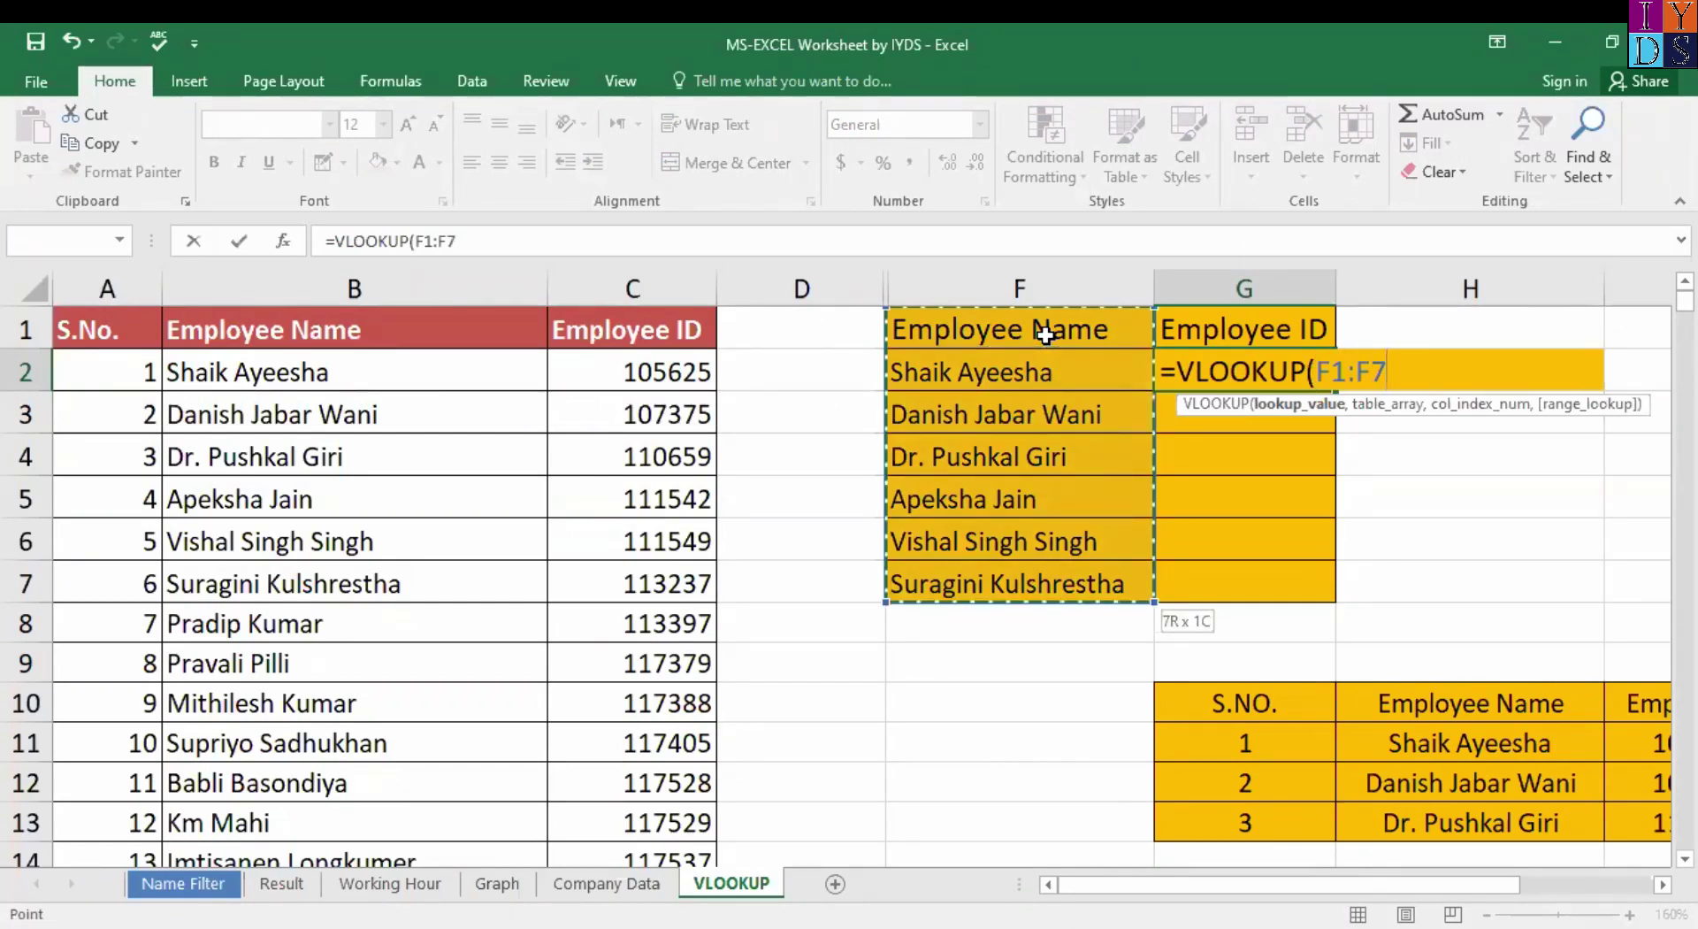
pyautogui.press('F4')
pyautogui.write(',')
# Complete it with table $B$1:$C$21, column 2 and 0, and commit.
pyautogui.click(294, 343)
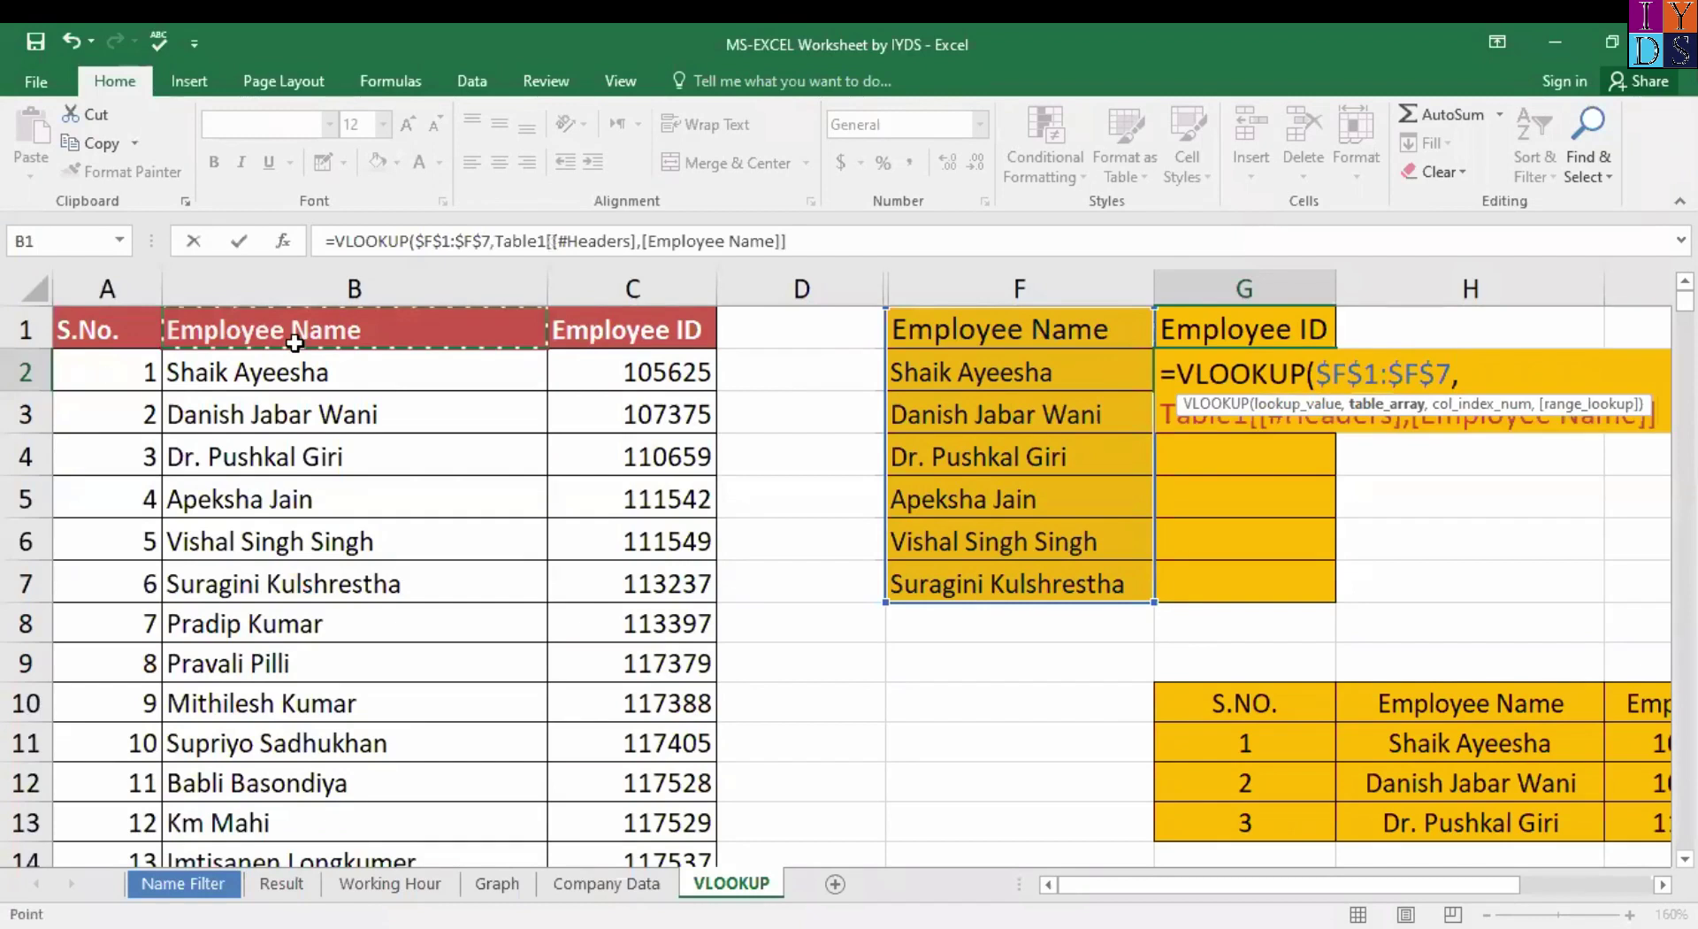
pyautogui.hotkey('ctrl', 'shift', 'Down')
pyautogui.hotkey('shift', 'Right')
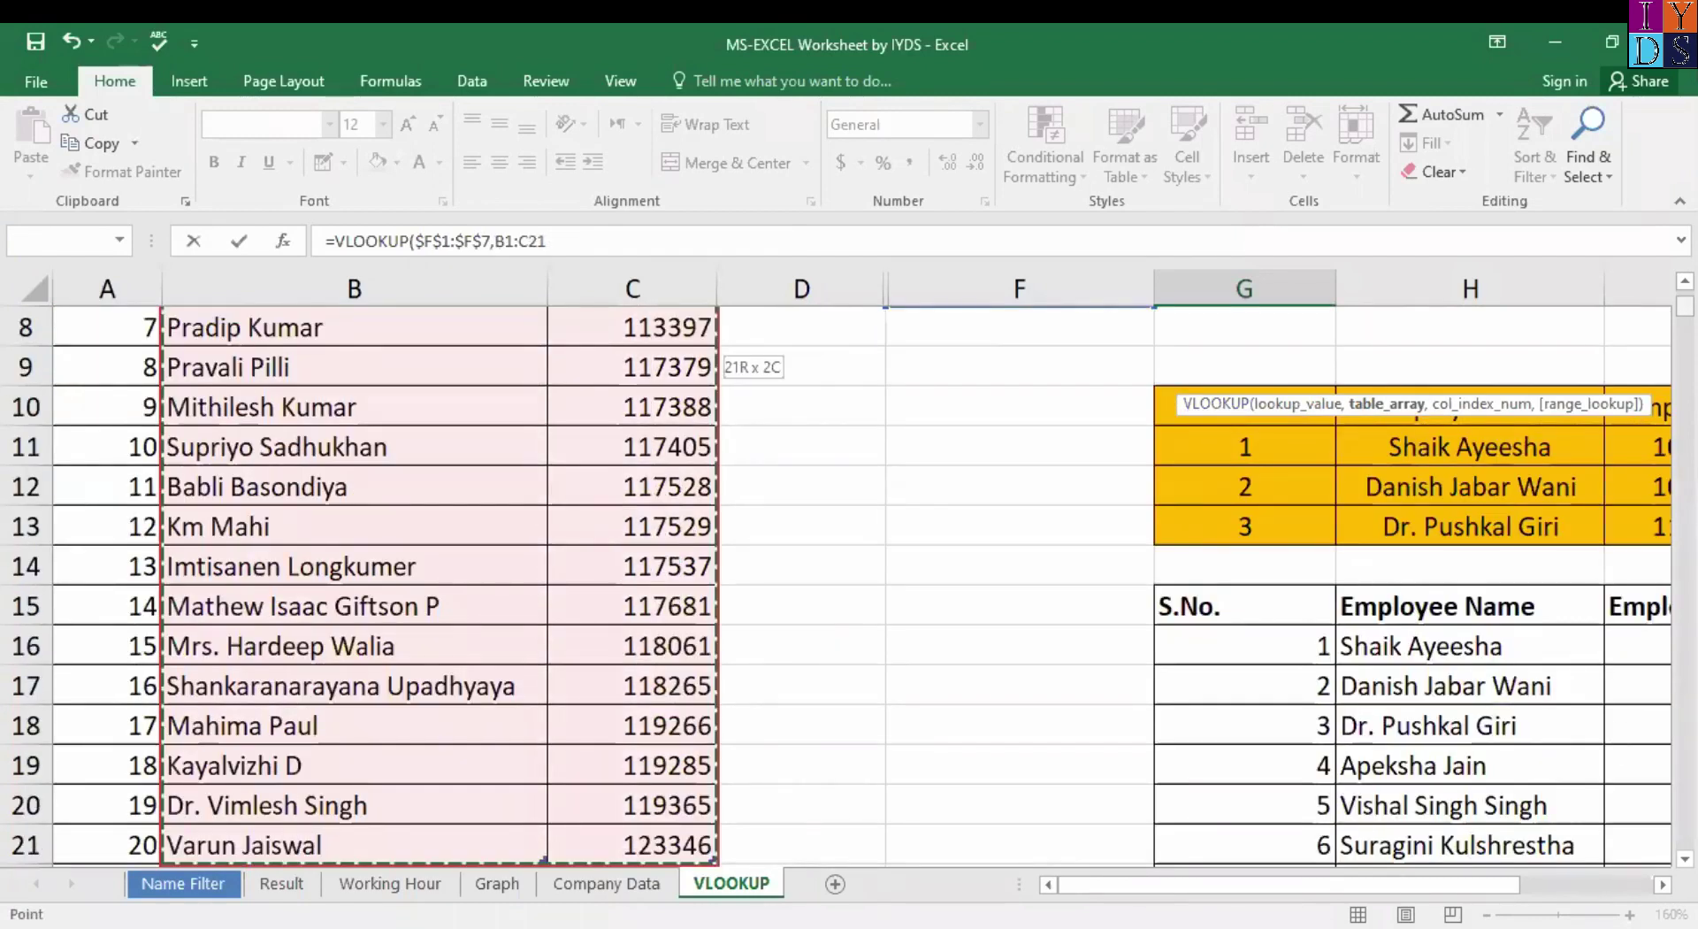
pyautogui.scroll(3, 1562, 374)
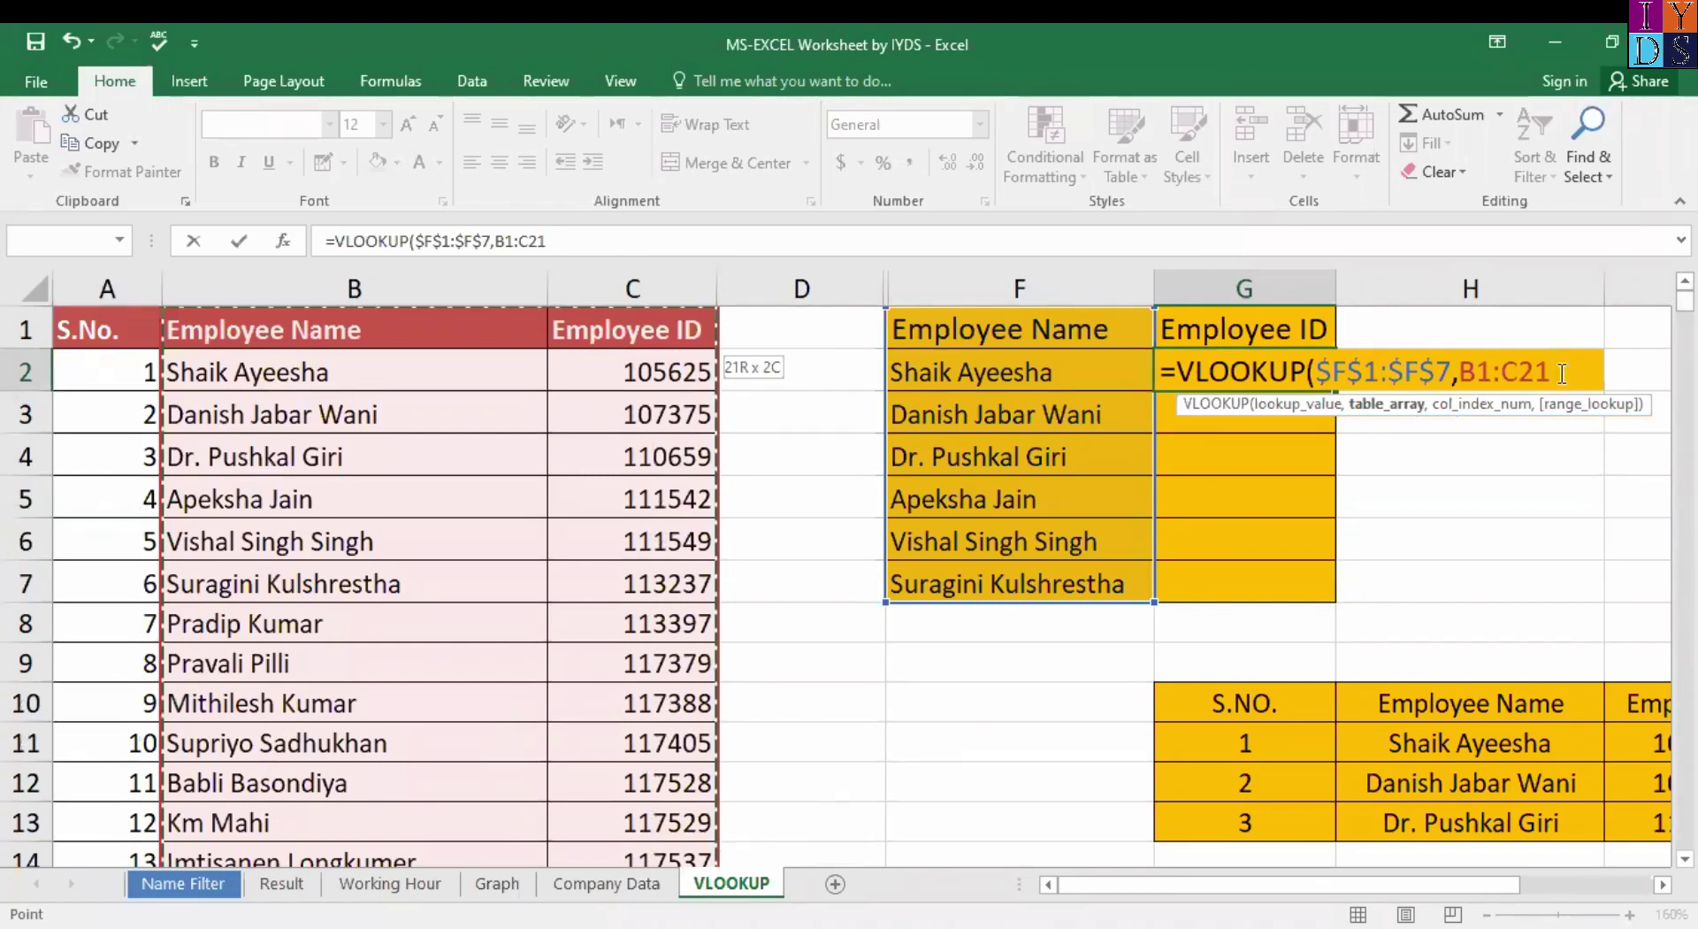
pyautogui.press('F4')
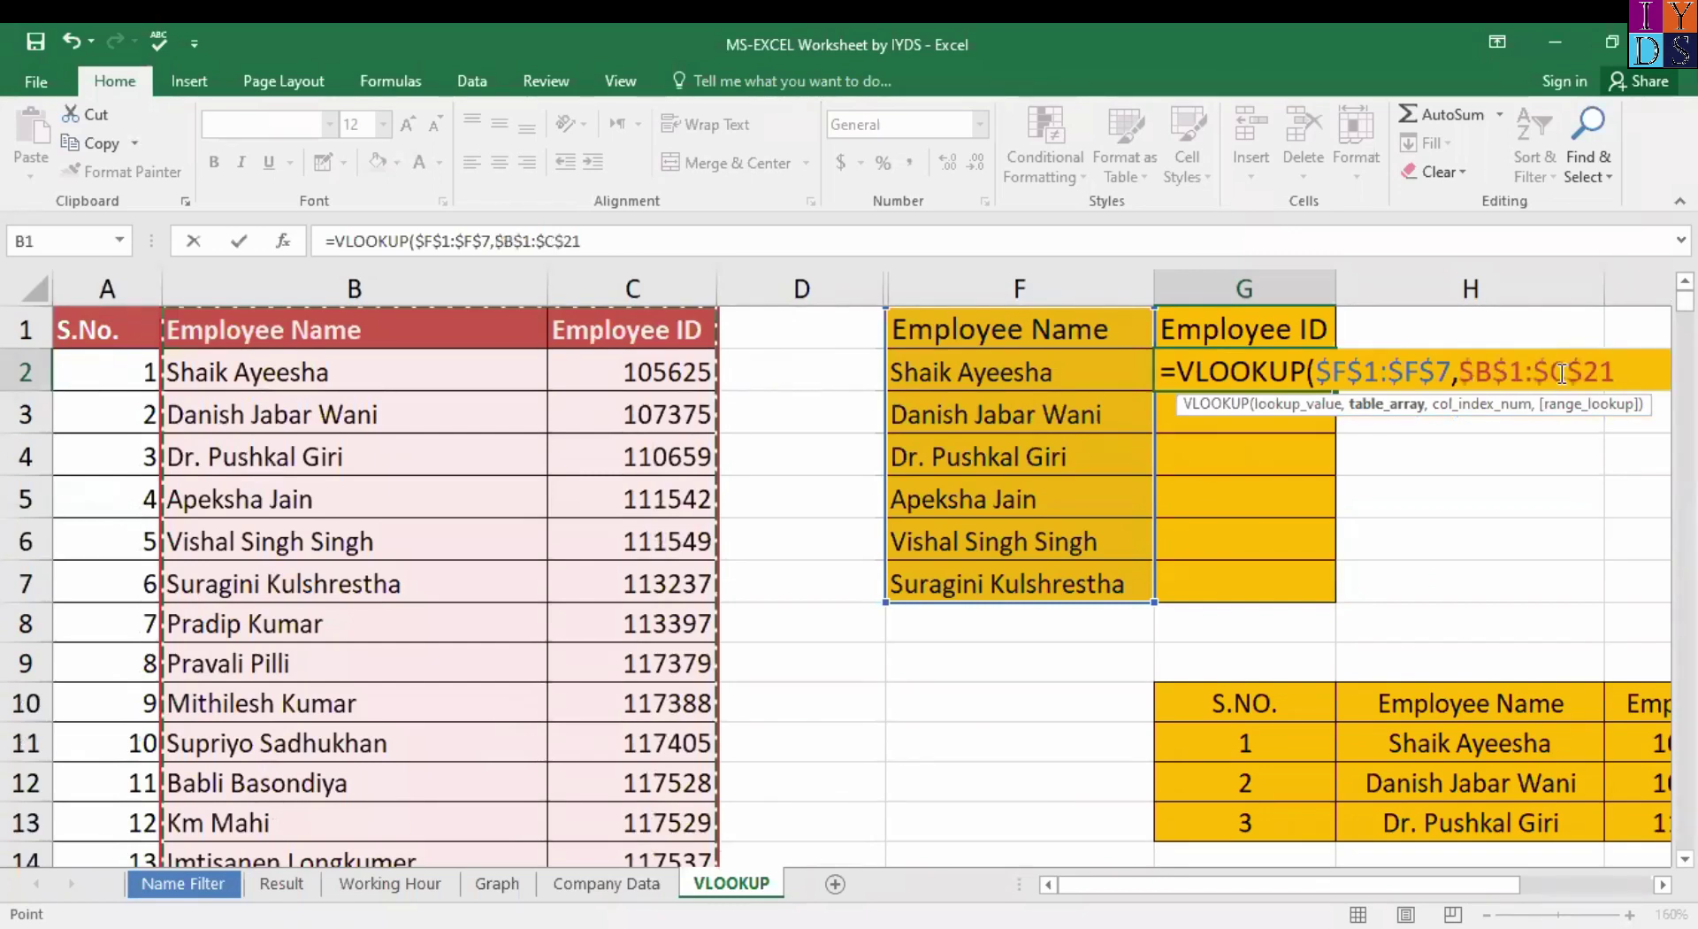
pyautogui.write(',2')
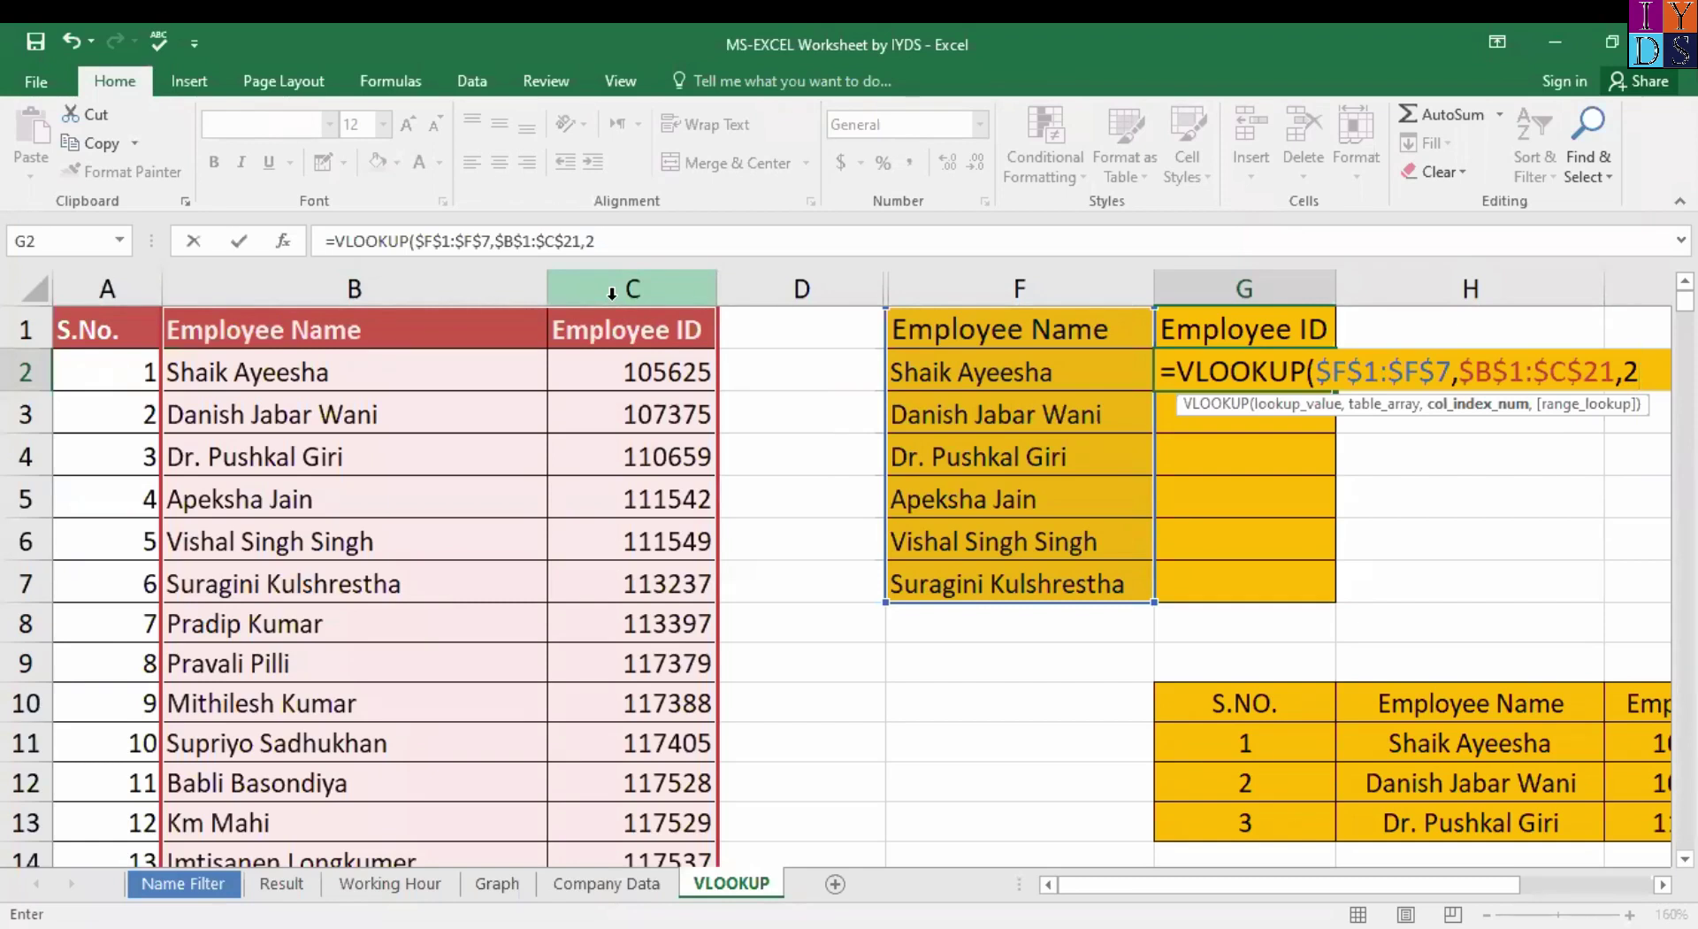
pyautogui.write(',0')
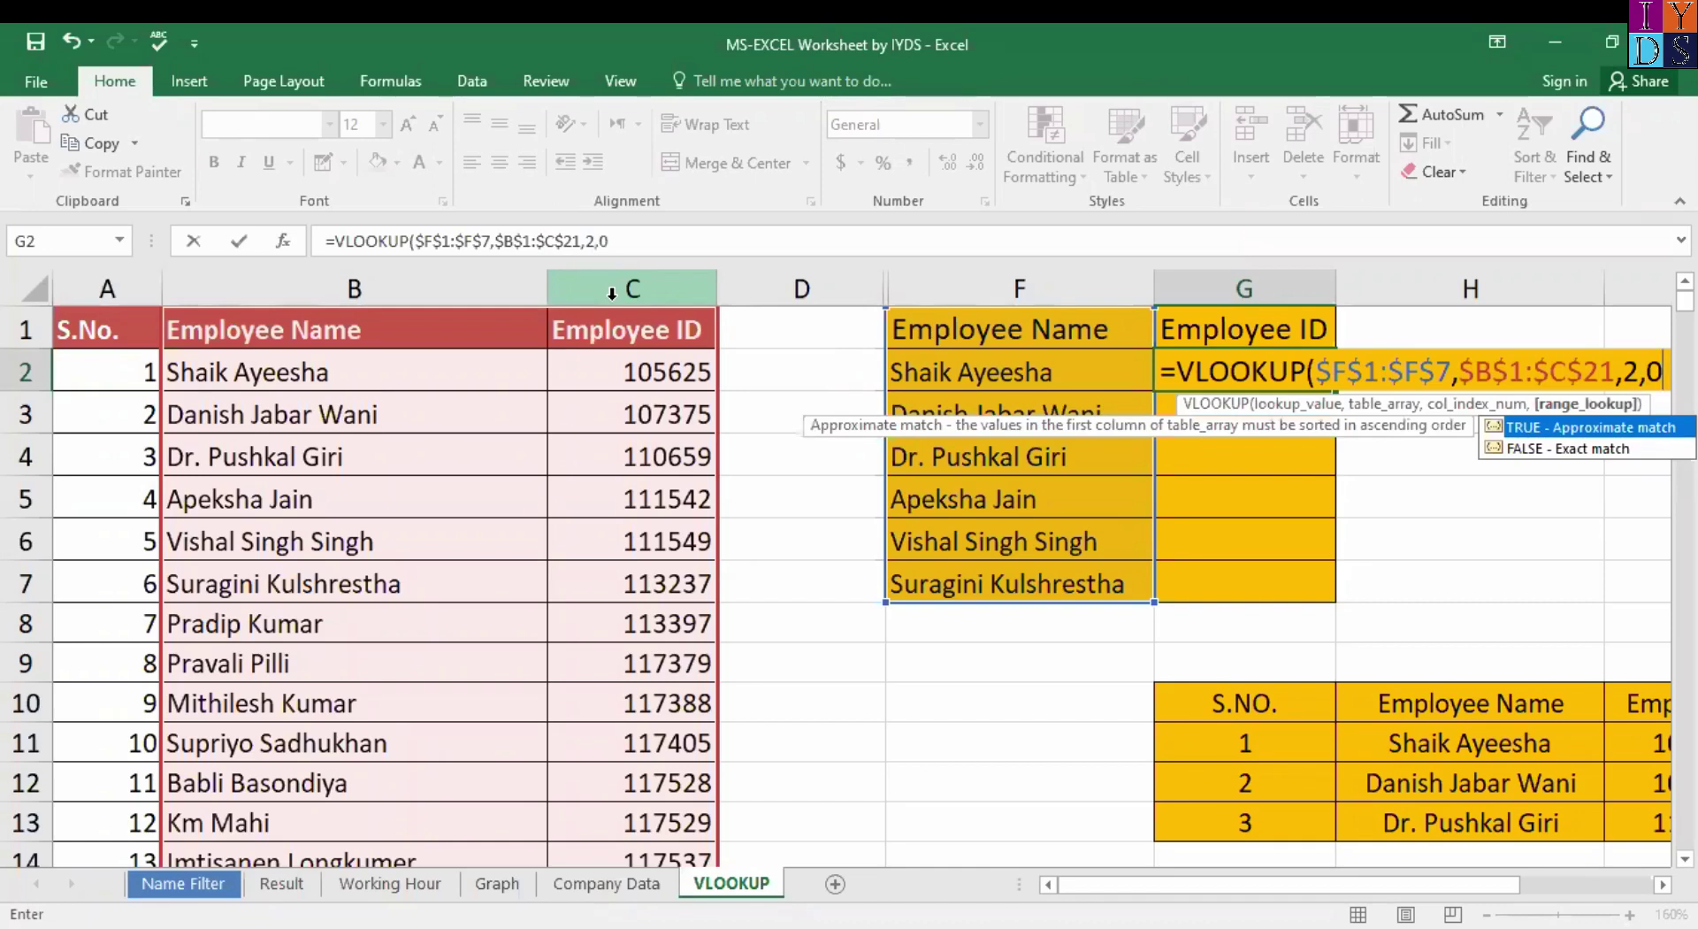
pyautogui.write(')')
pyautogui.press('Return')
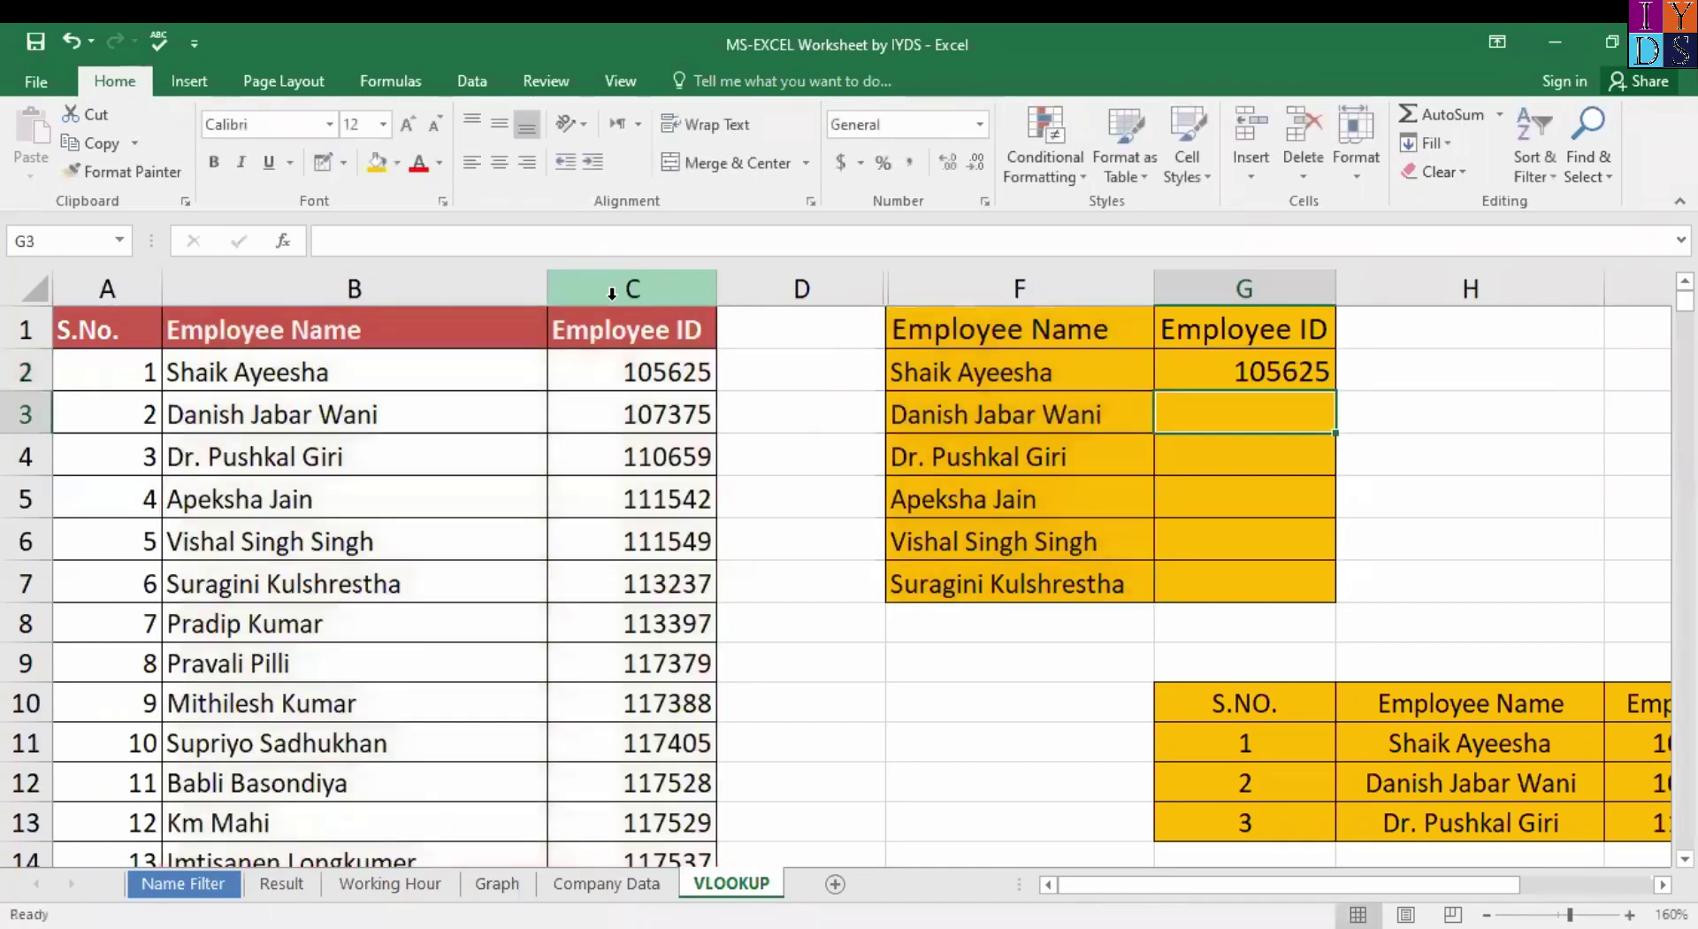
pyautogui.click(1309, 382)
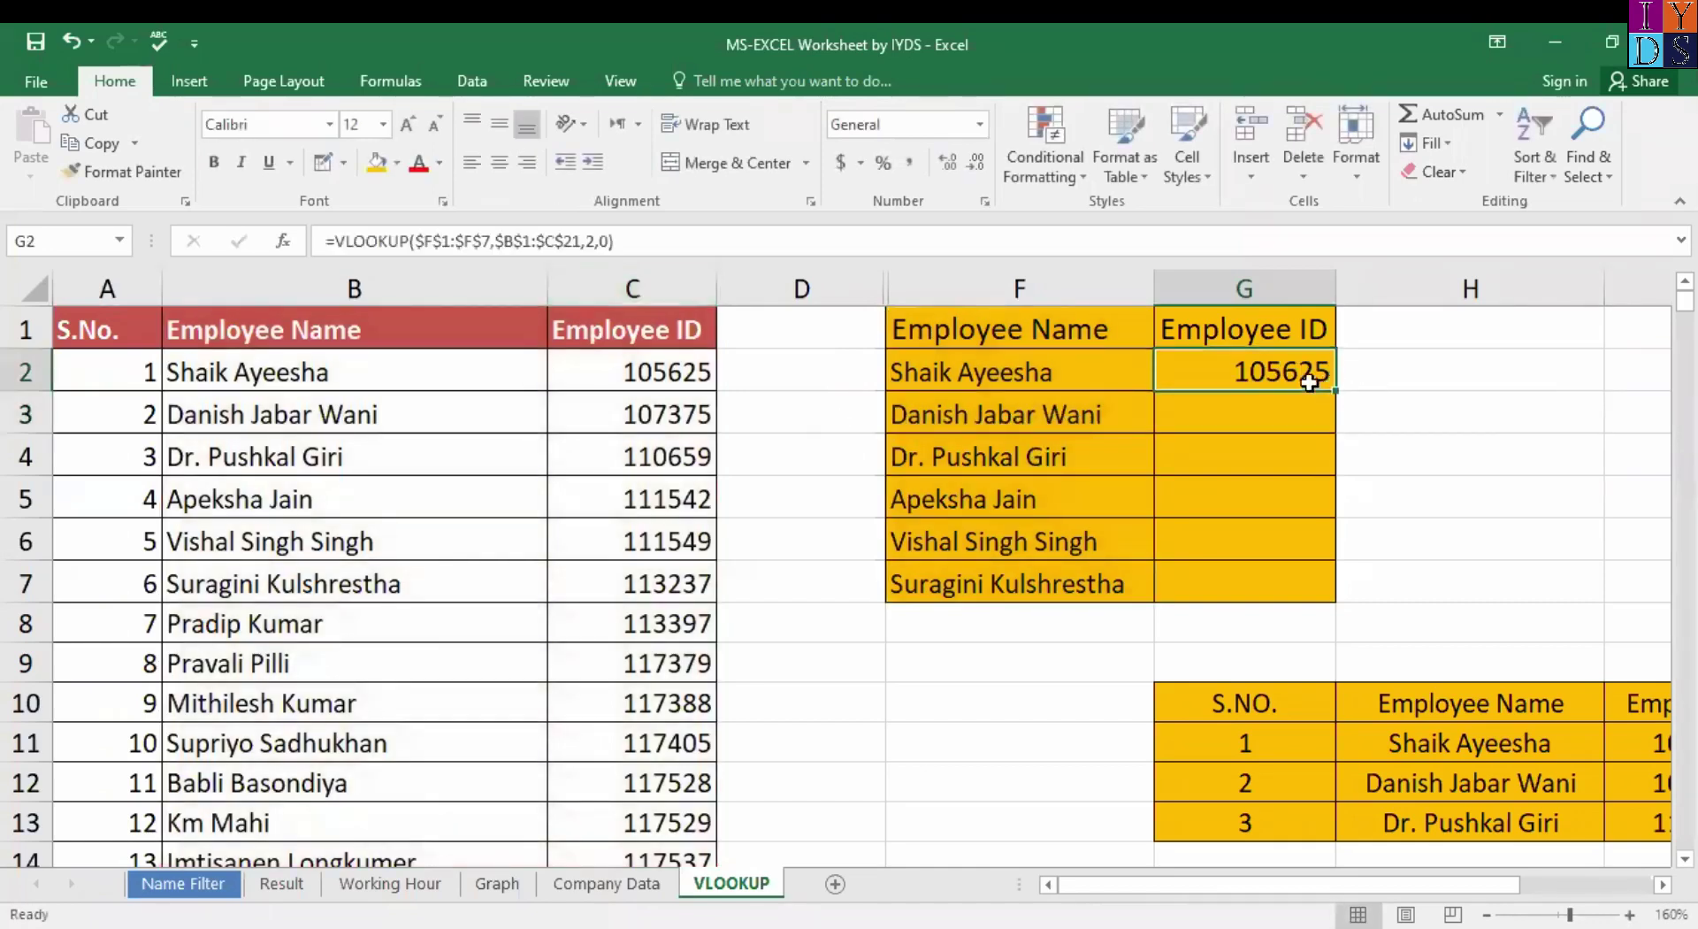
pyautogui.doubleClick(1331, 389)
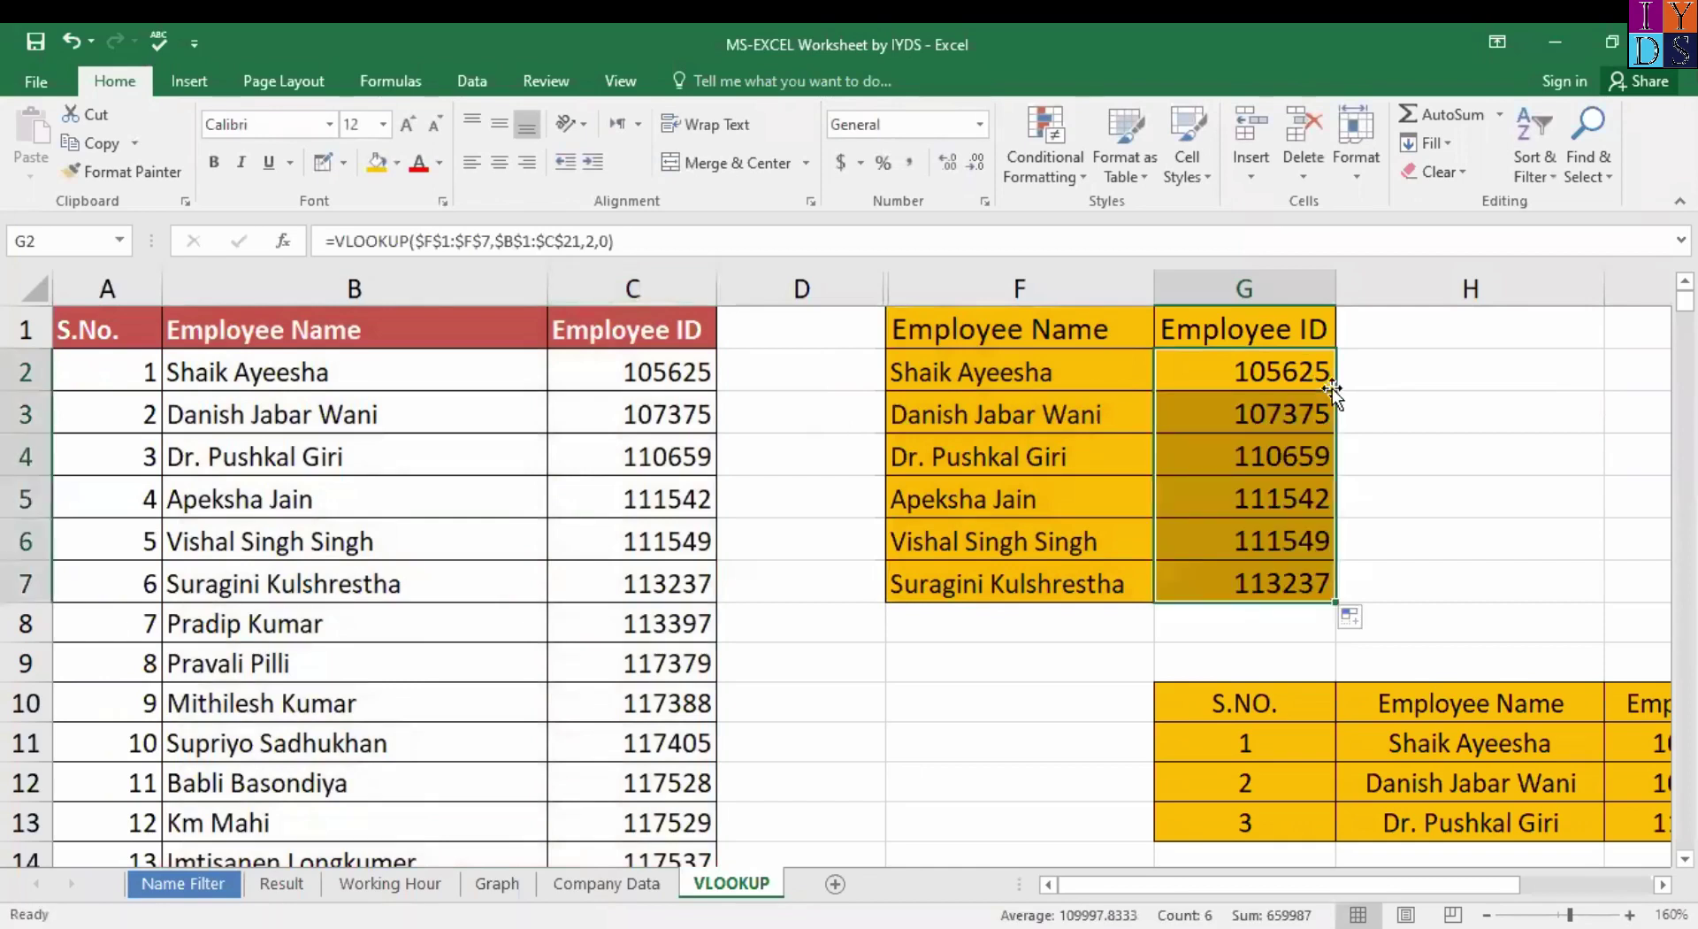
pyautogui.click(1217, 425)
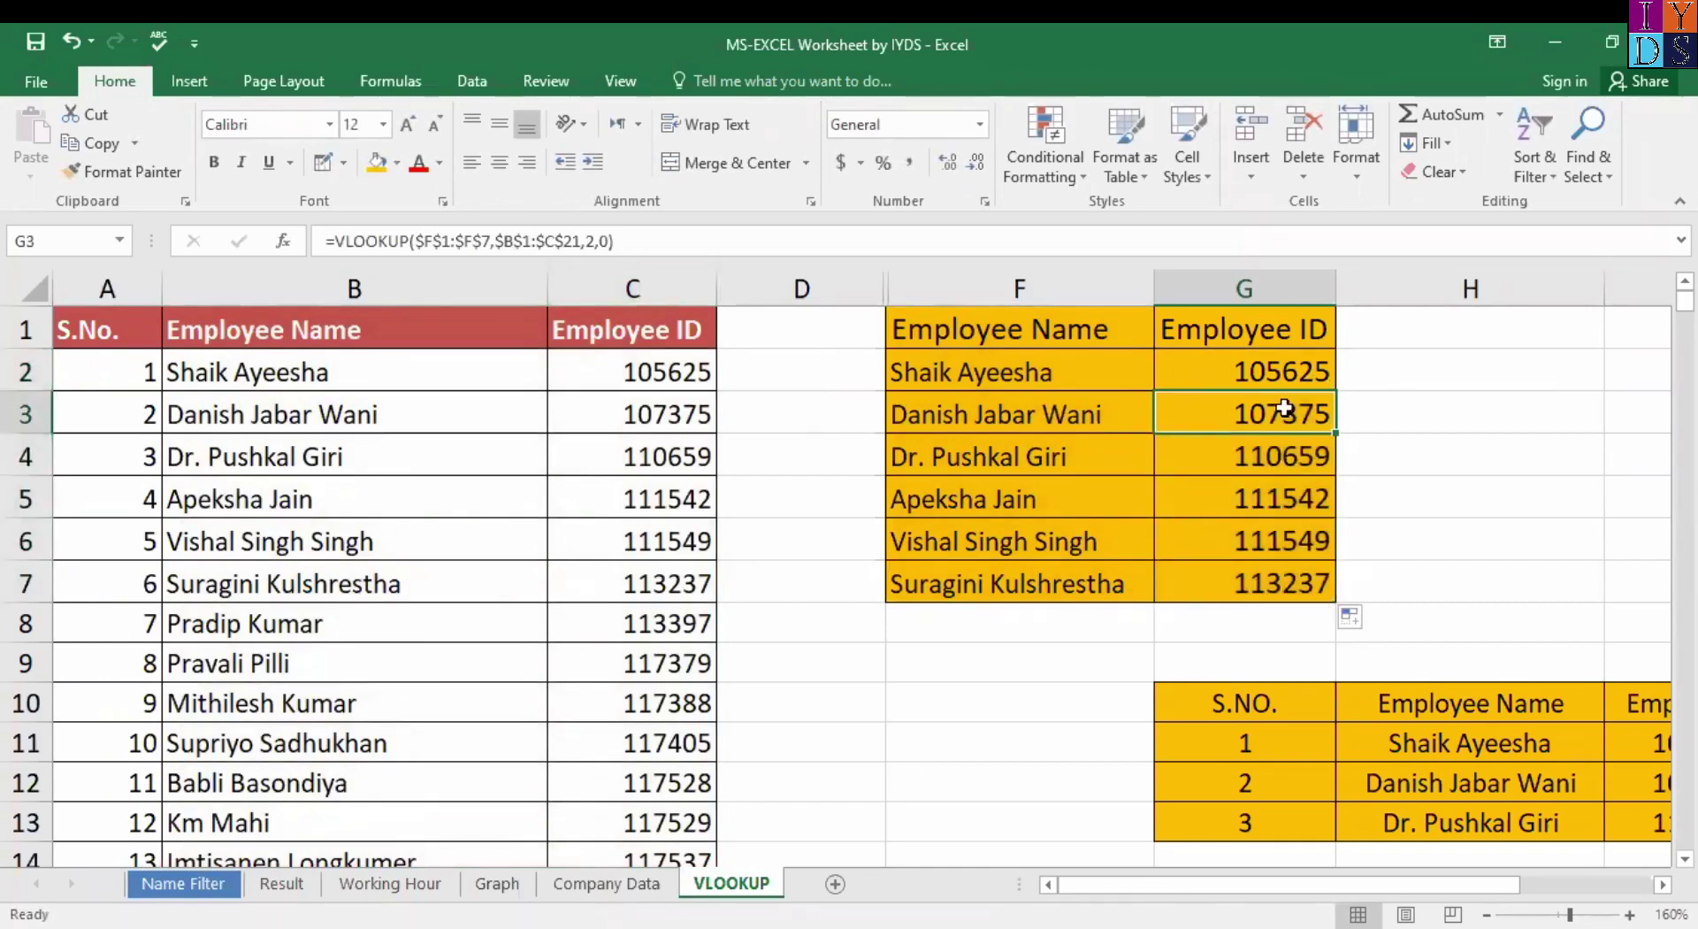
pyautogui.click(1258, 568)
pyautogui.click(1259, 458)
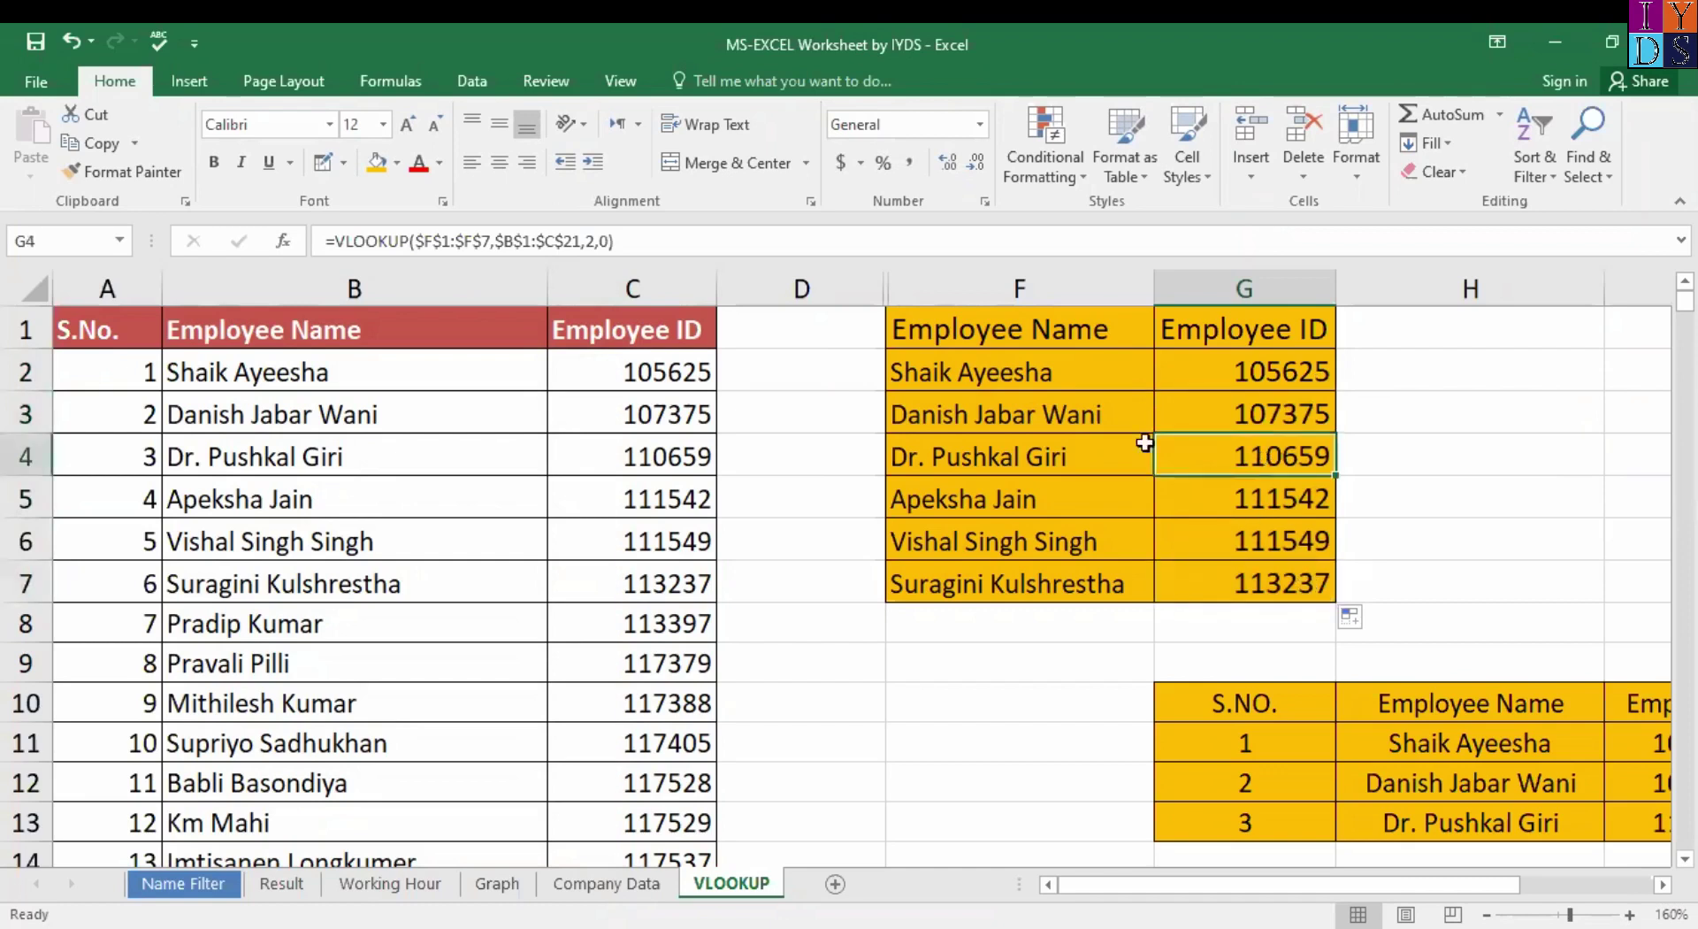
pyautogui.click(960, 443)
pyautogui.click(1223, 456)
pyautogui.scroll(-2, 1048, 611)
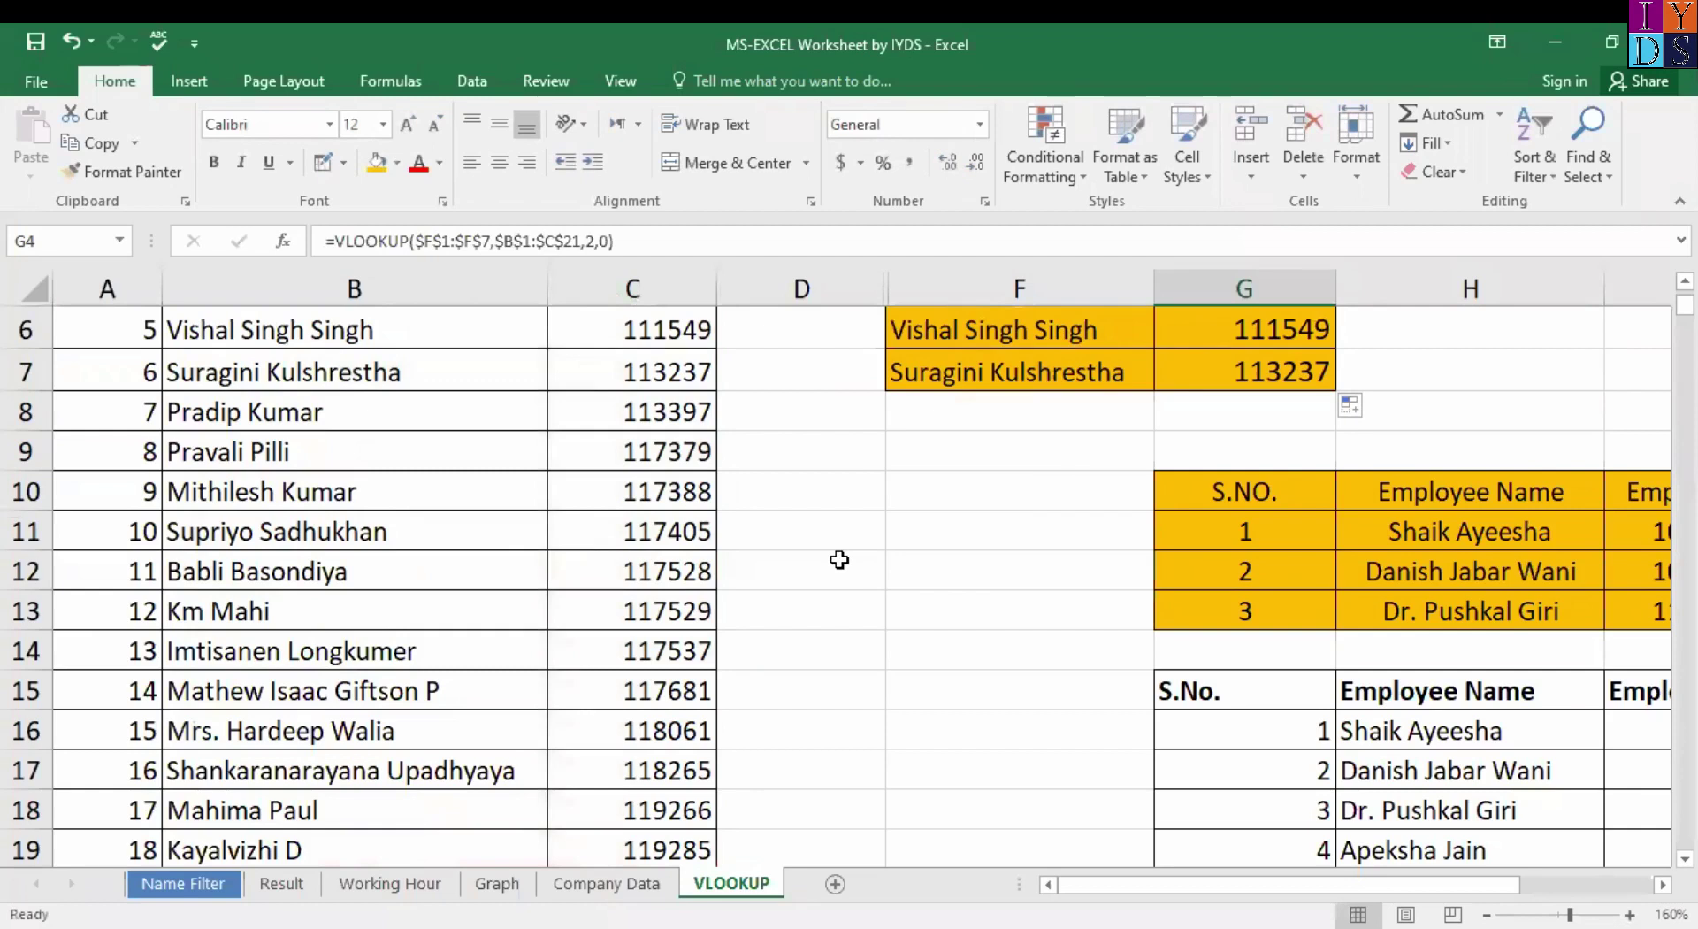
# Copy the seven names from B9:B15 and paste them starting at B24.
pyautogui.moveTo(269, 454); pyautogui.dragTo(301, 684)
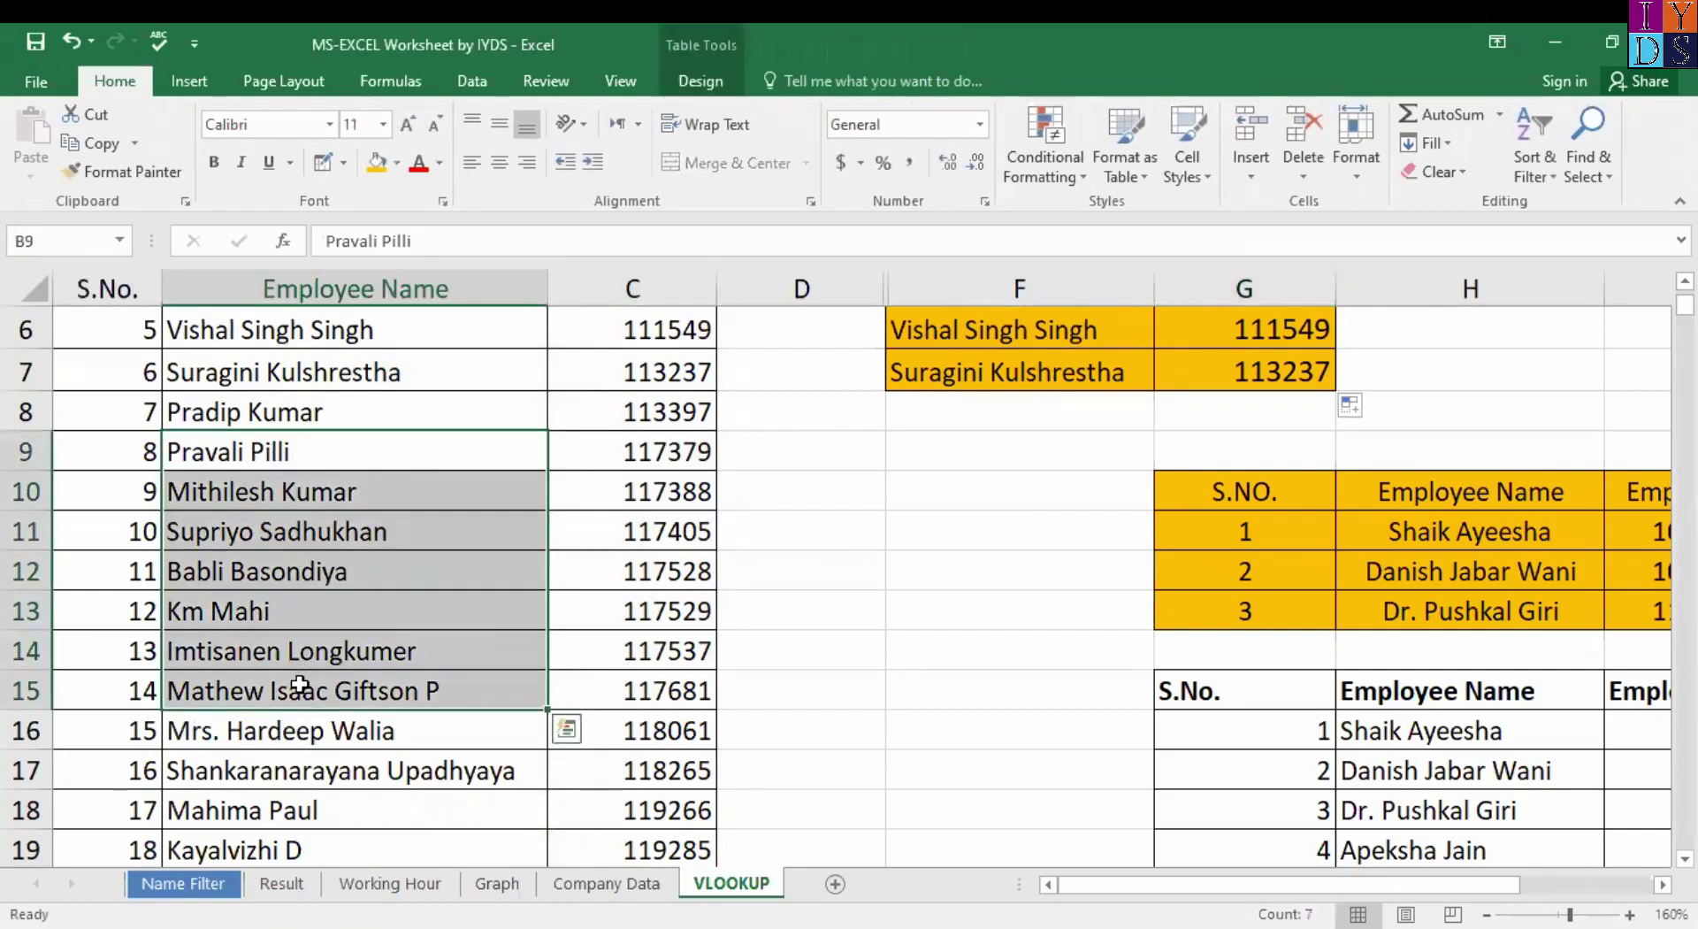
pyautogui.hotkey('ctrl', 'c')
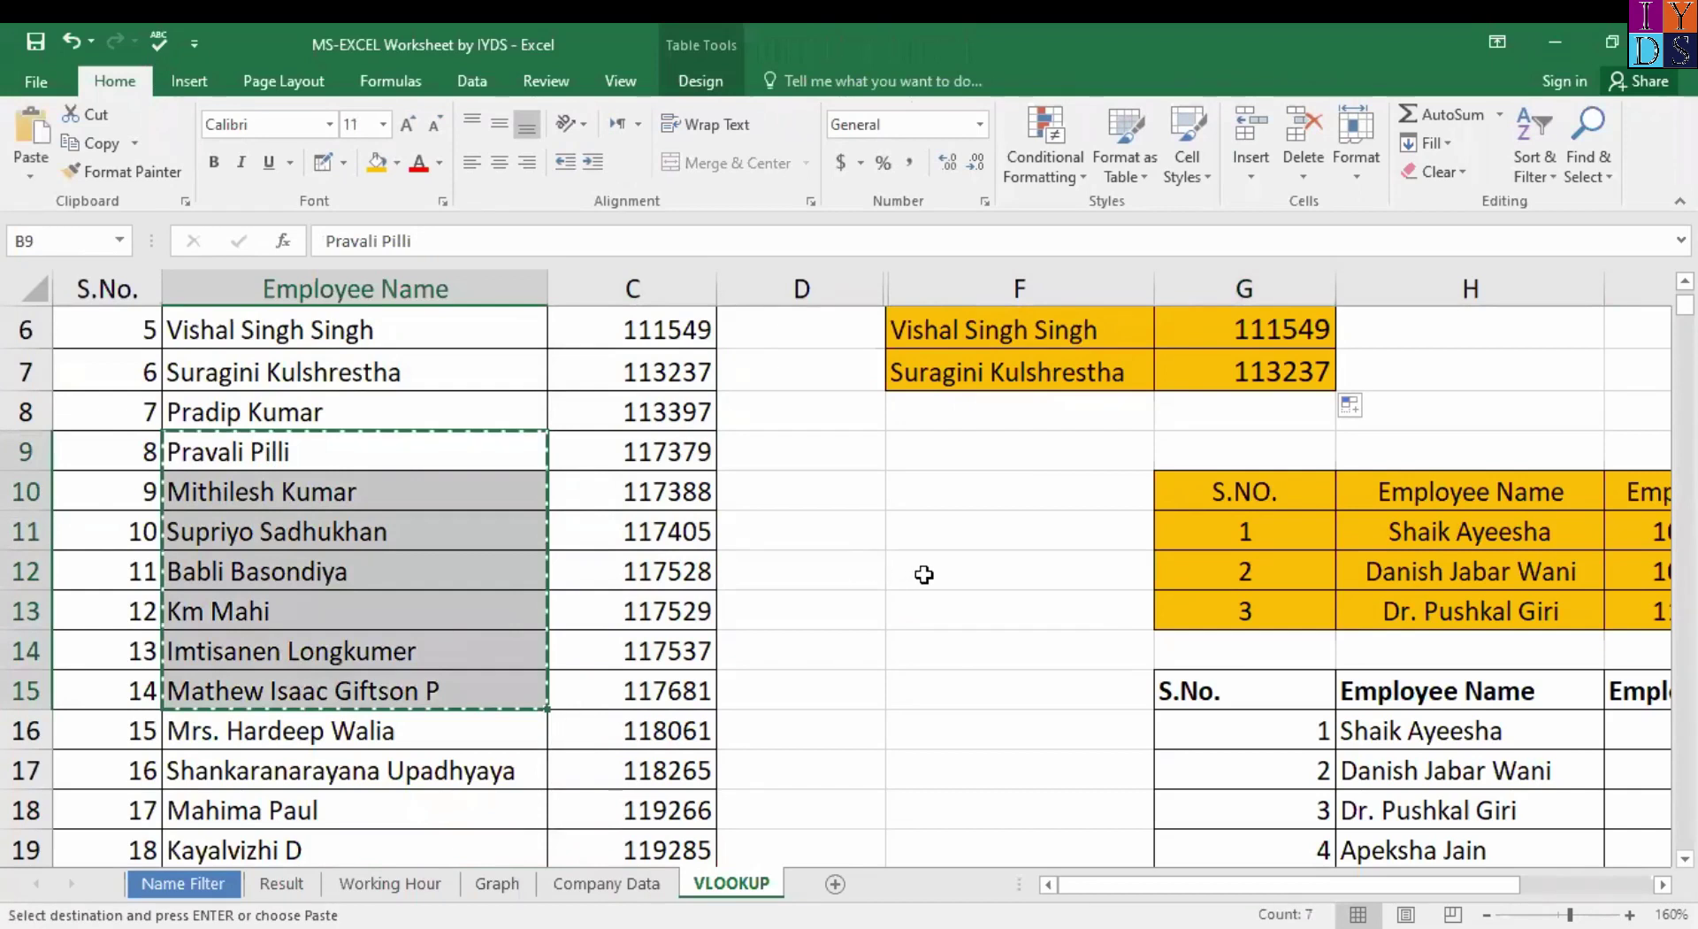
pyautogui.scroll(-6, 937, 641)
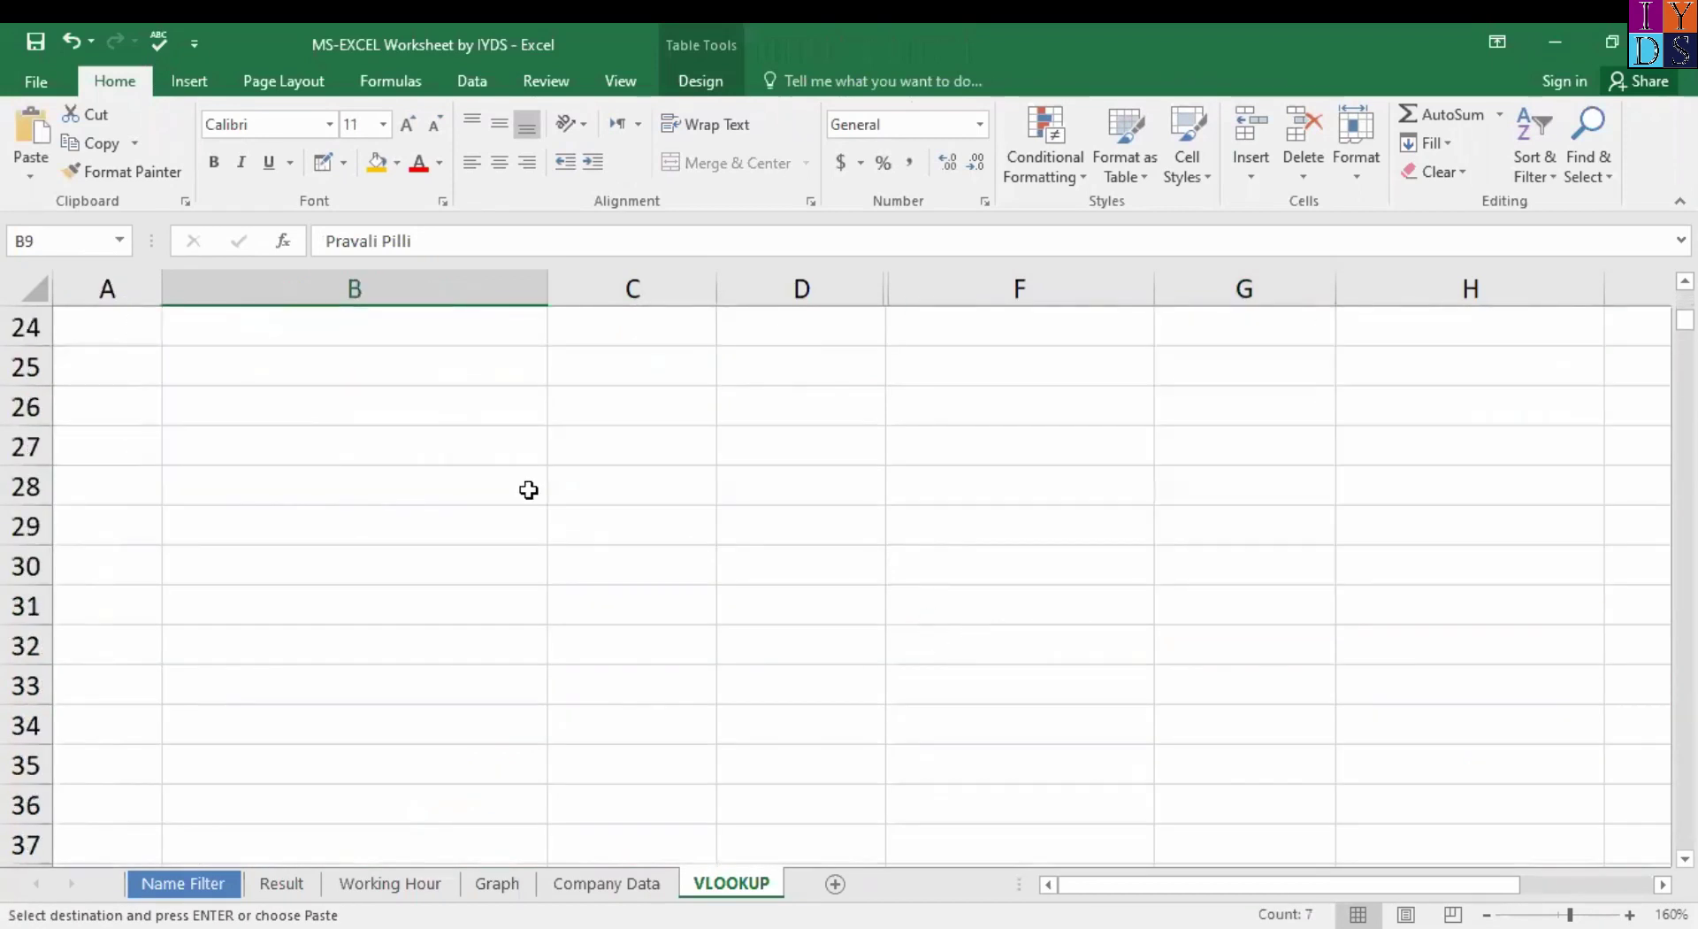
pyautogui.scroll(1, 529, 490)
pyautogui.click(367, 490)
pyautogui.hotkey('ctrl', 'v')
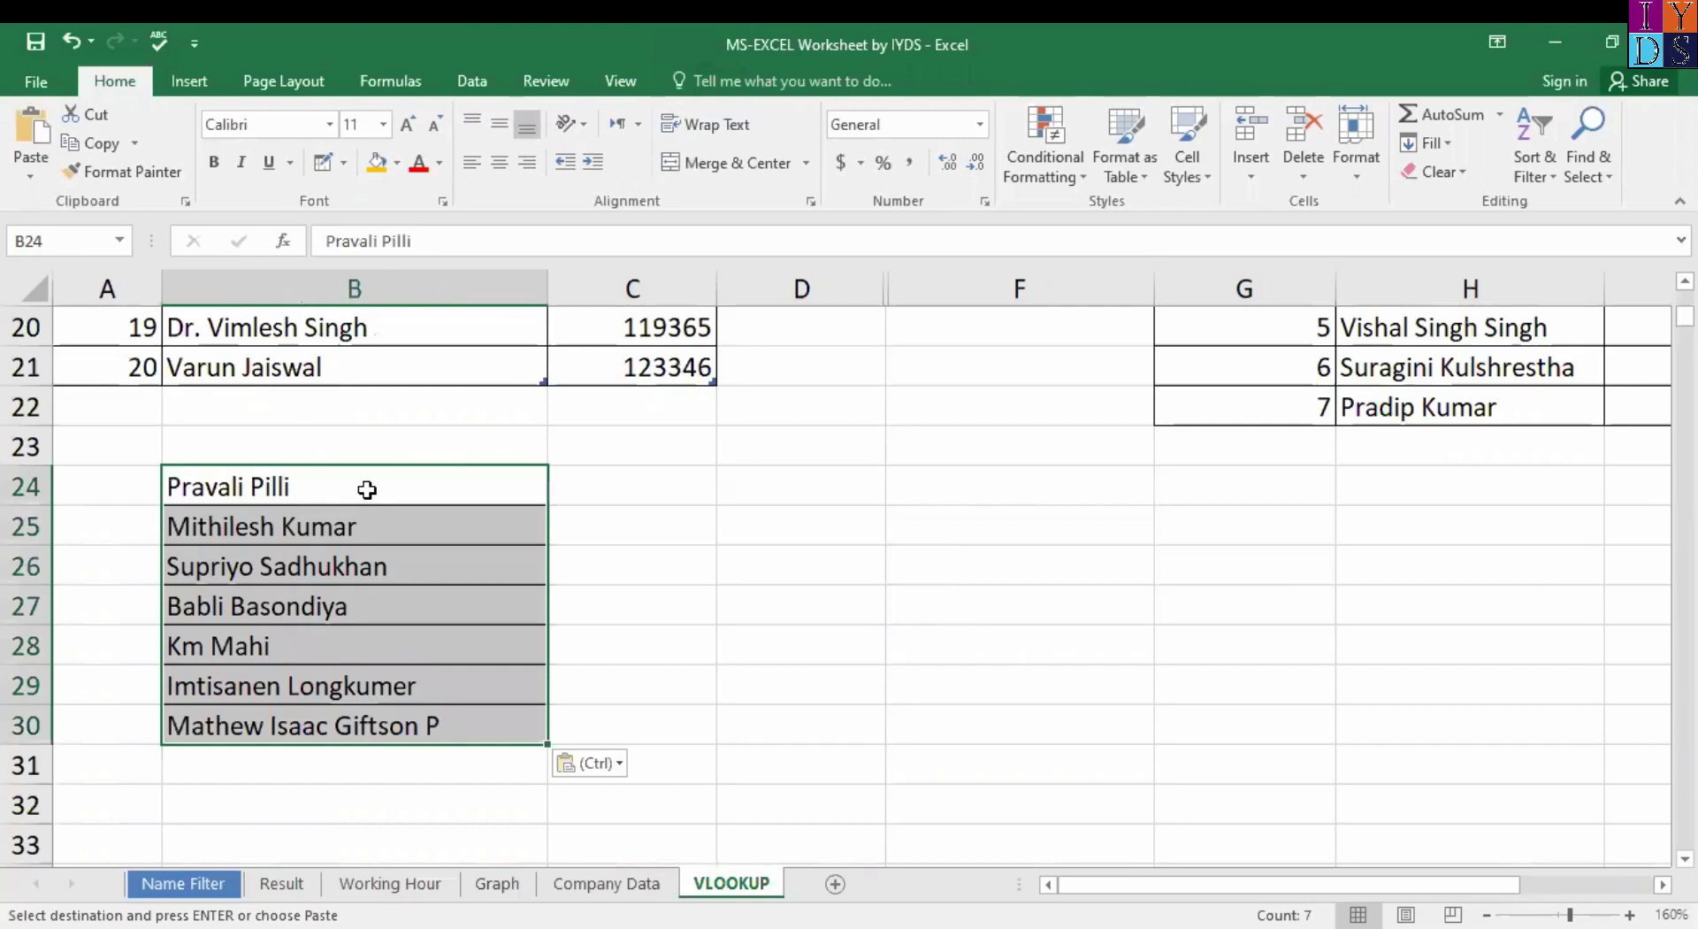
# Add the headers 'Name' in B23 and 'Roll No.' in C23.
pyautogui.click(366, 445)
pyautogui.write('Name')
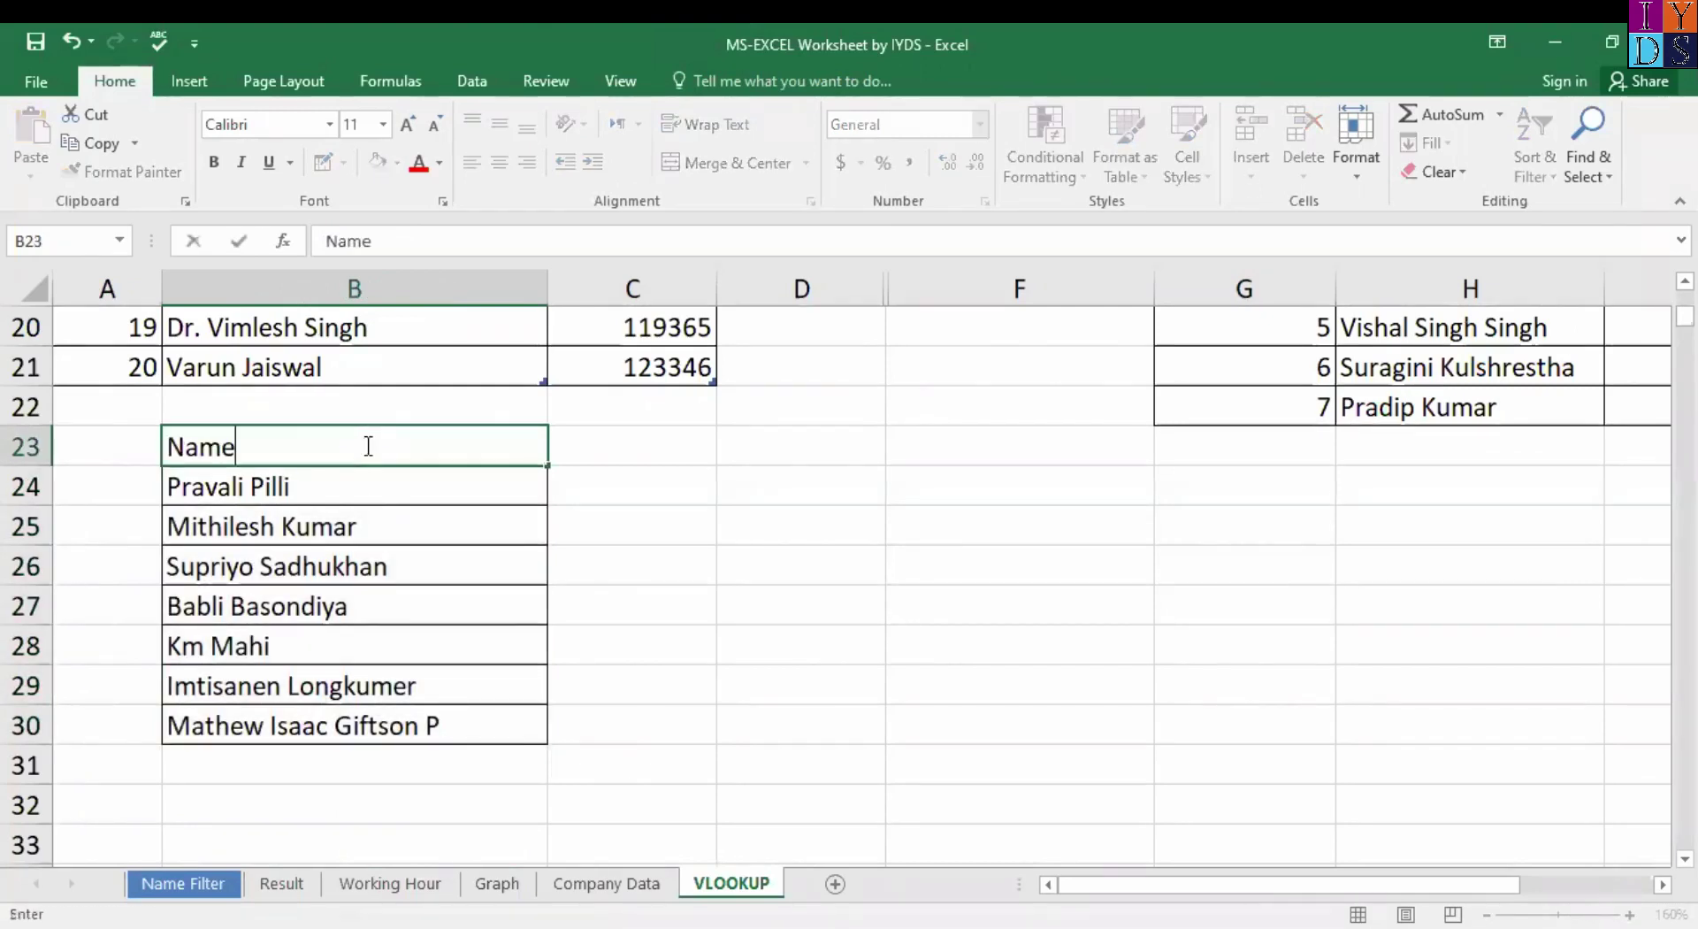
pyautogui.press('Tab')
pyautogui.write('Roll No.')
pyautogui.press('Return')
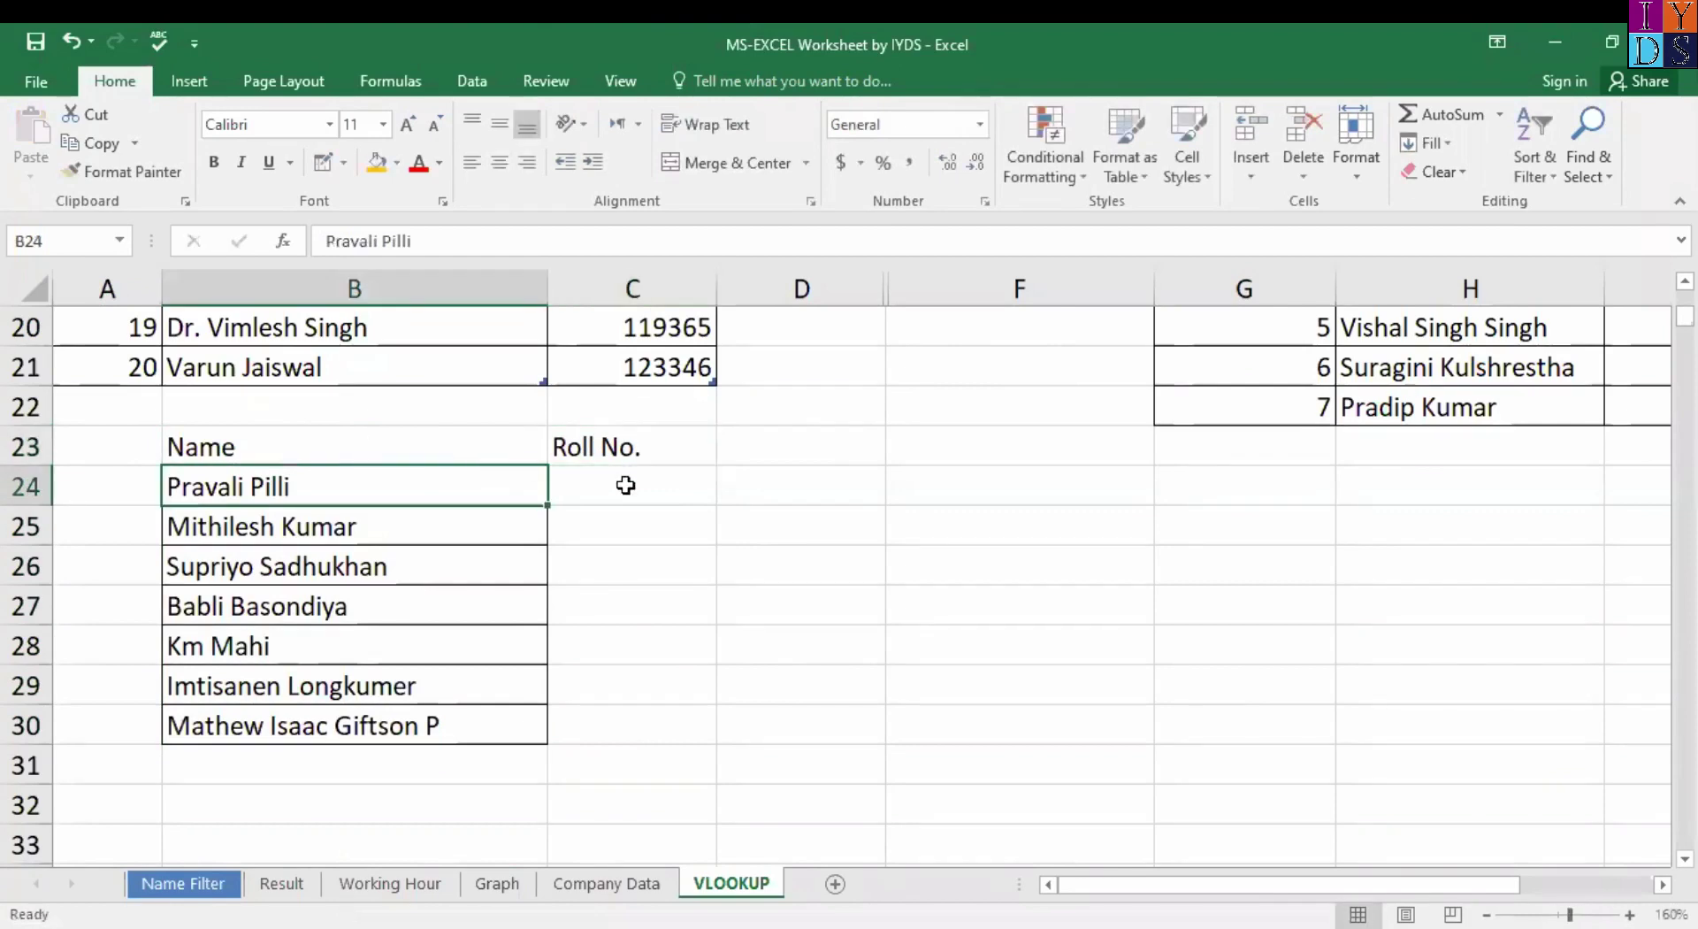
# Number the Roll No. column 20 through 26 in C24:C30 with the fill handle.
pyautogui.click(641, 489)
pyautogui.write('20')
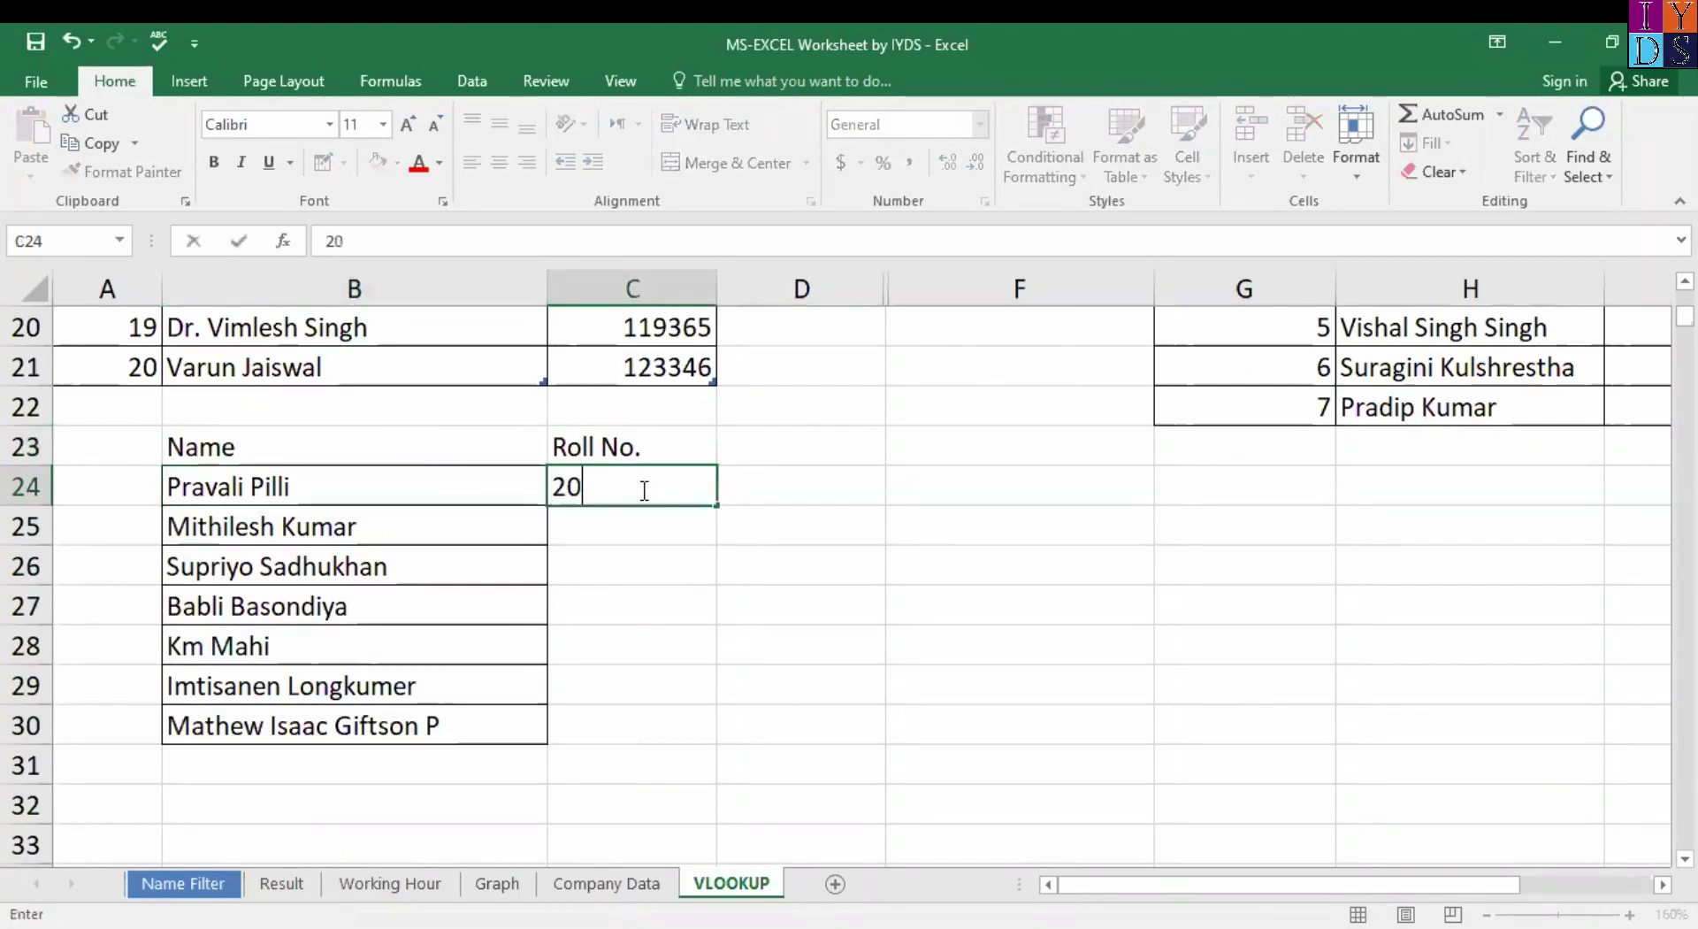
pyautogui.doubleClick(717, 507)
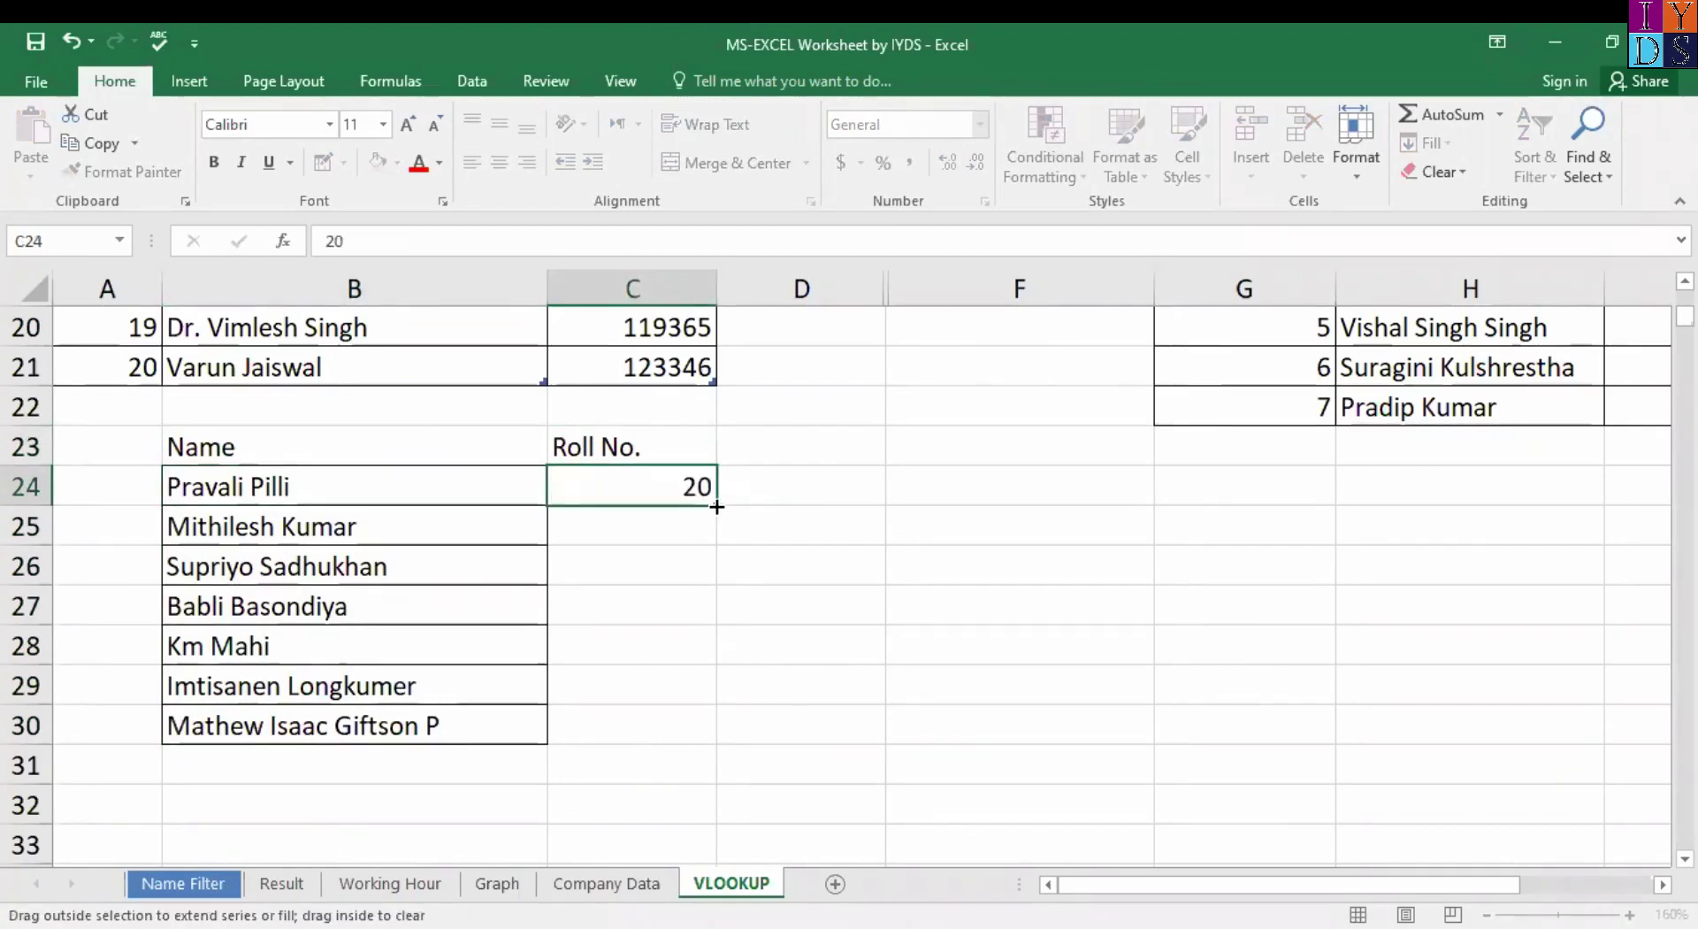
pyautogui.hotkey('ctrl', 'z')
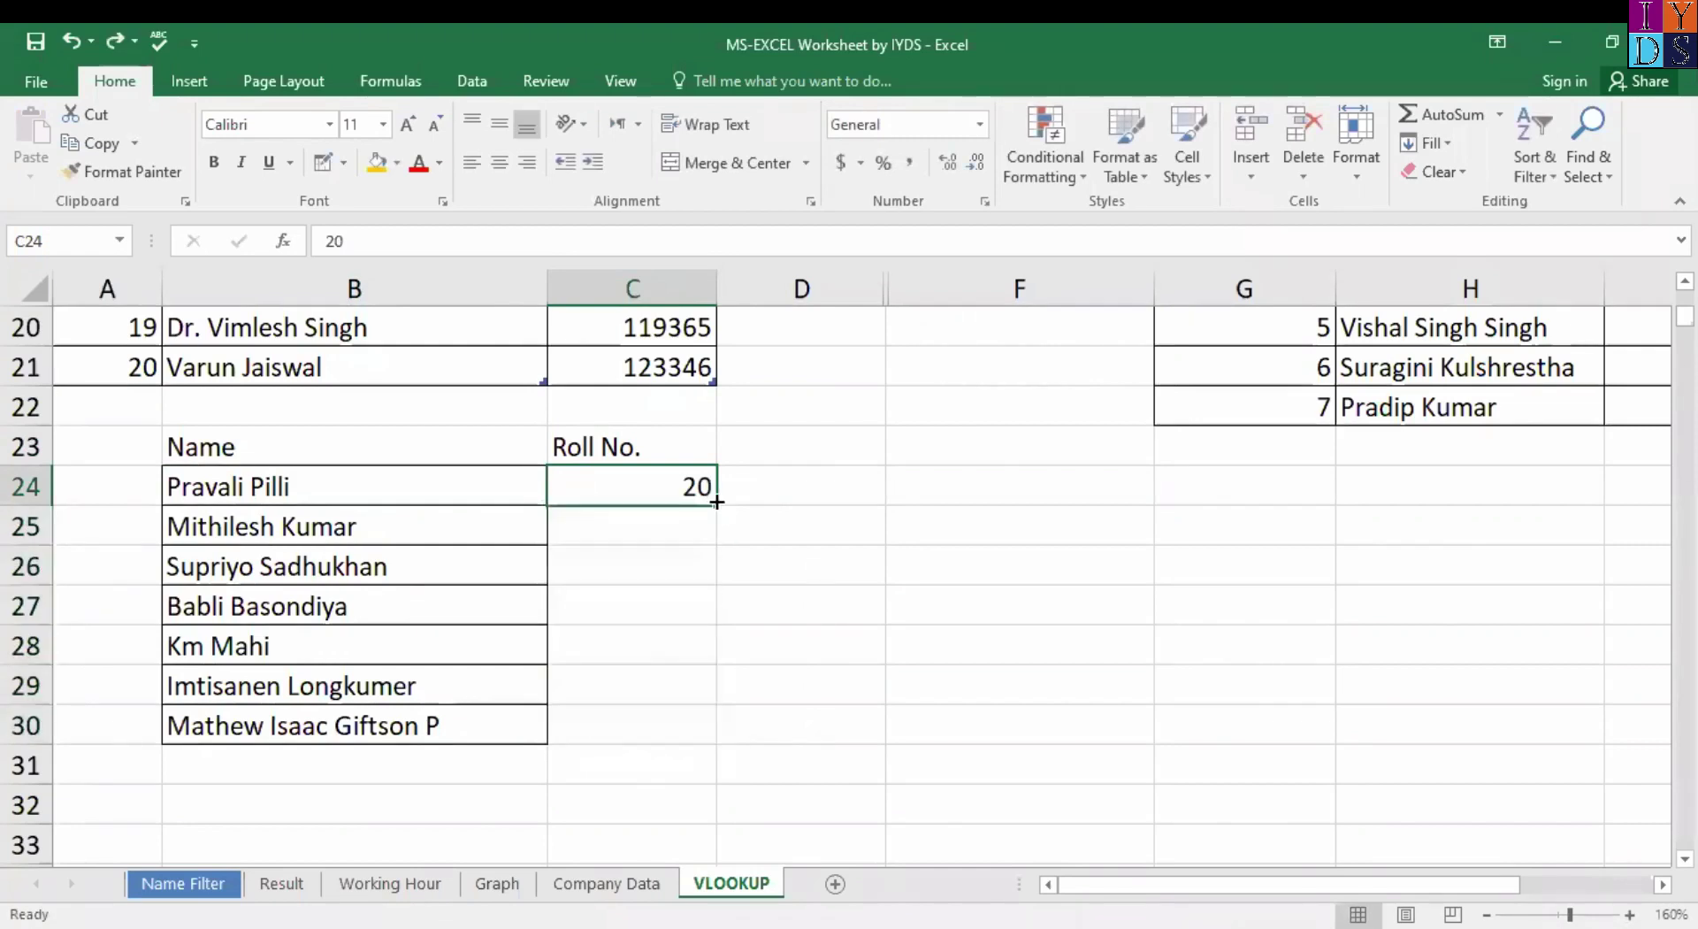
pyautogui.moveTo(716, 505); pyautogui.dragTo(704, 732)
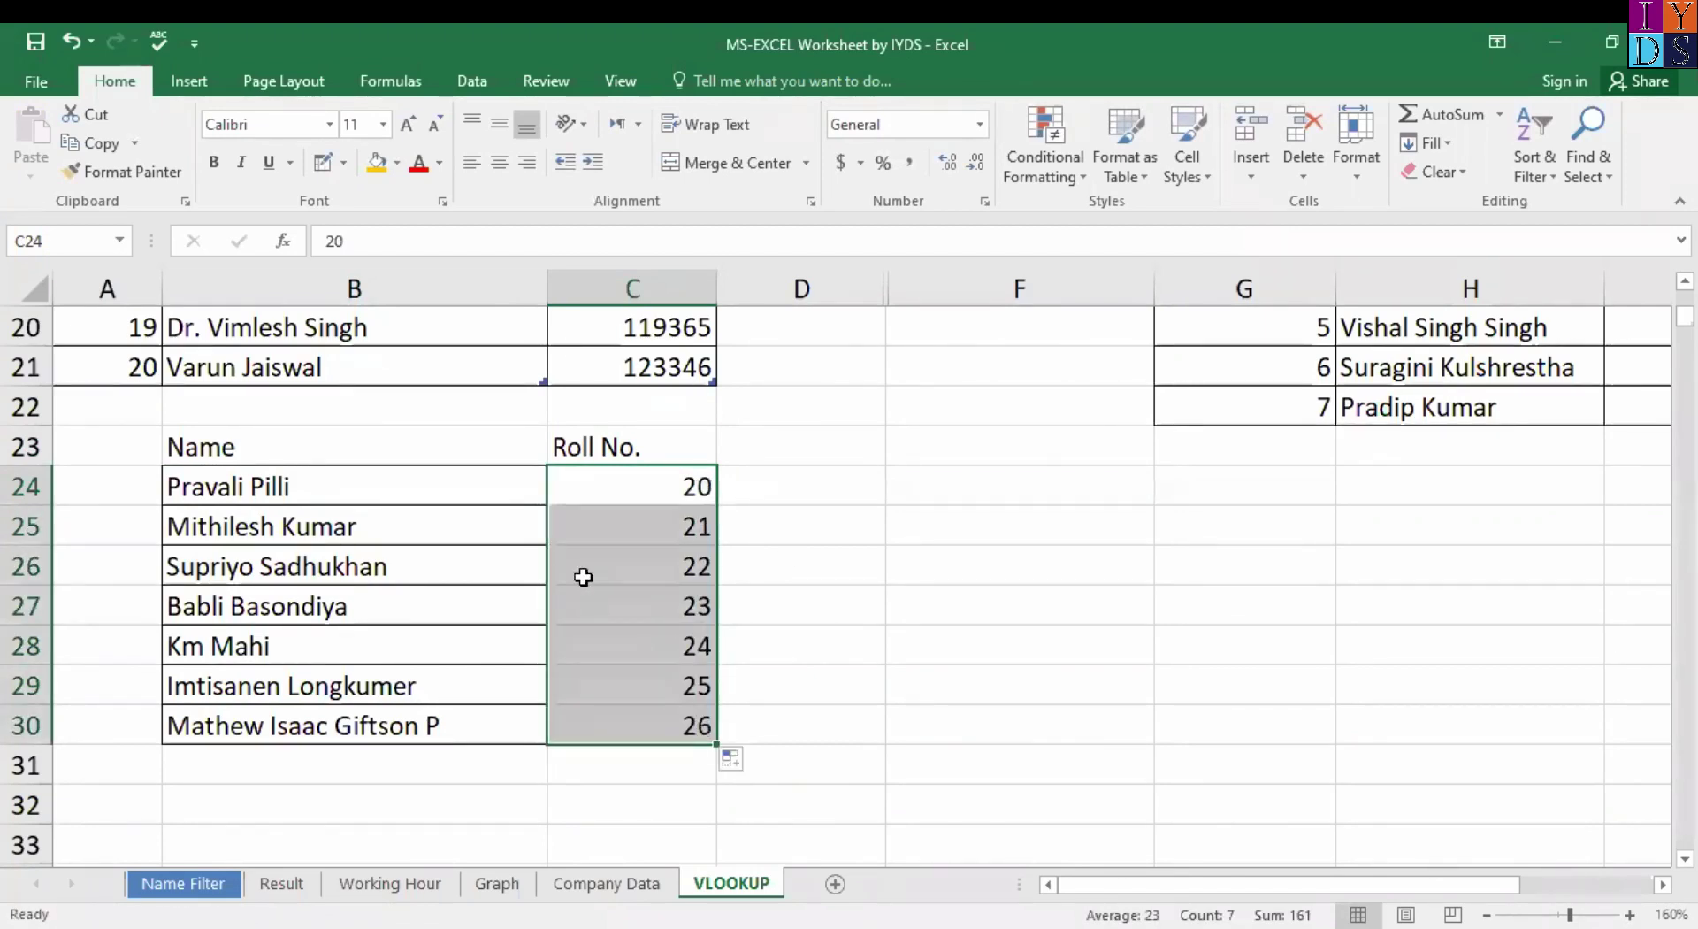
pyautogui.click(274, 447)
pyautogui.keyDown('shift'); pyautogui.click(598, 454); pyautogui.keyUp('shift')
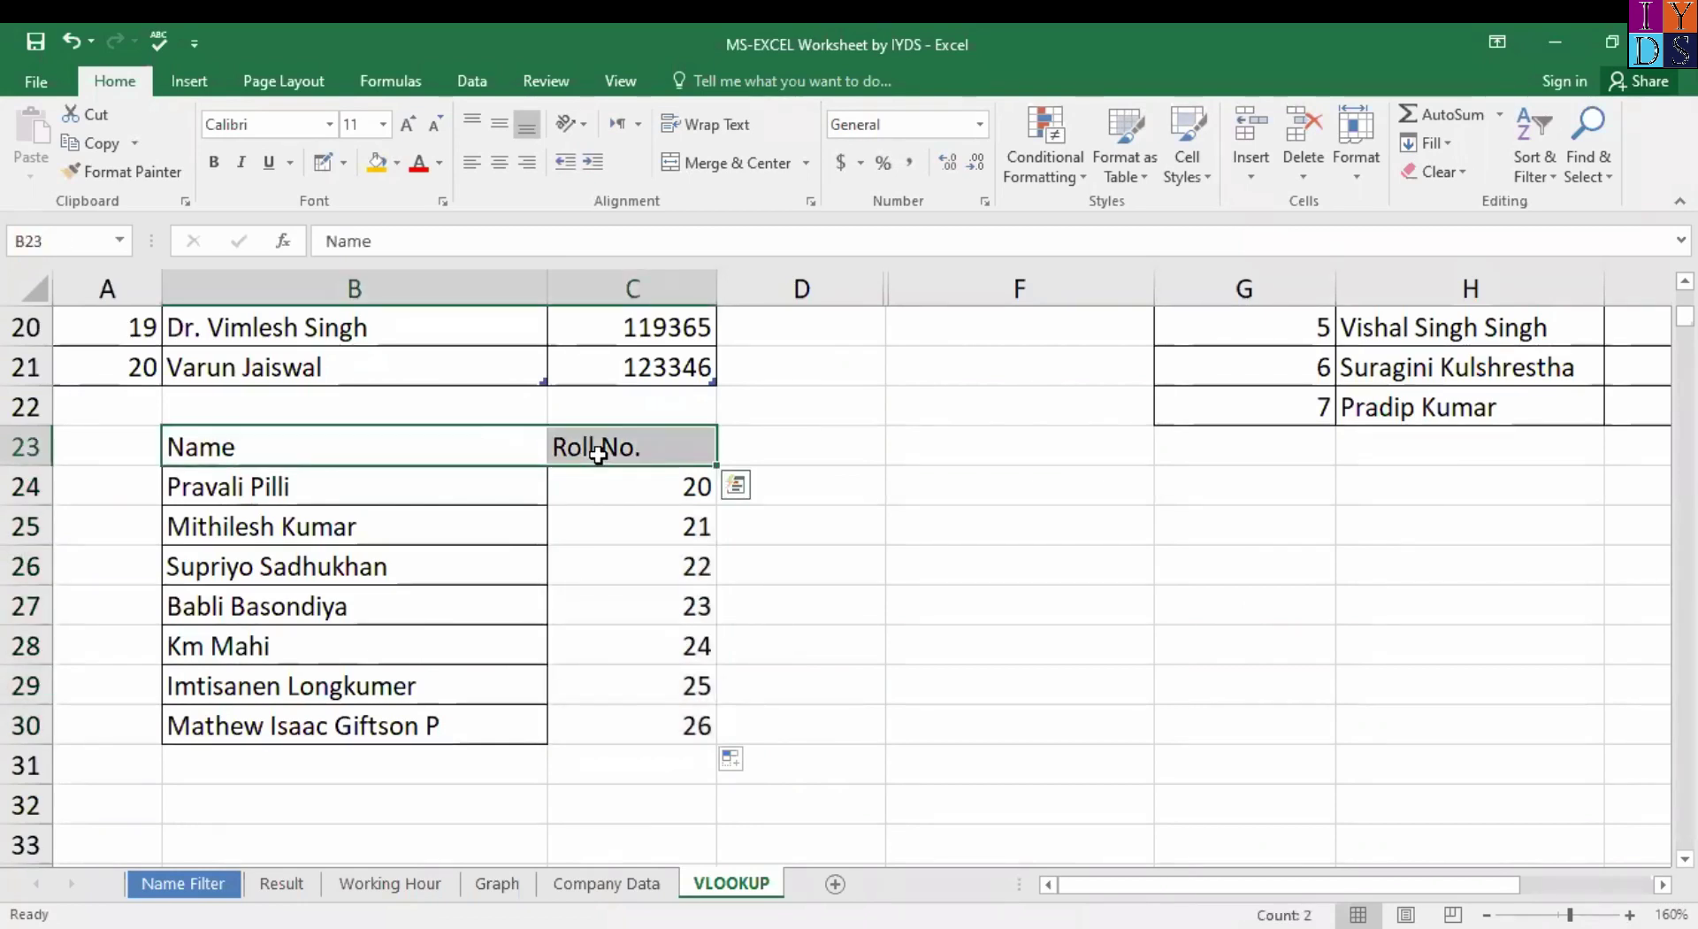
# Give the Name and Roll No. headers a gold fill and centre their text.
pyautogui.click(376, 162)
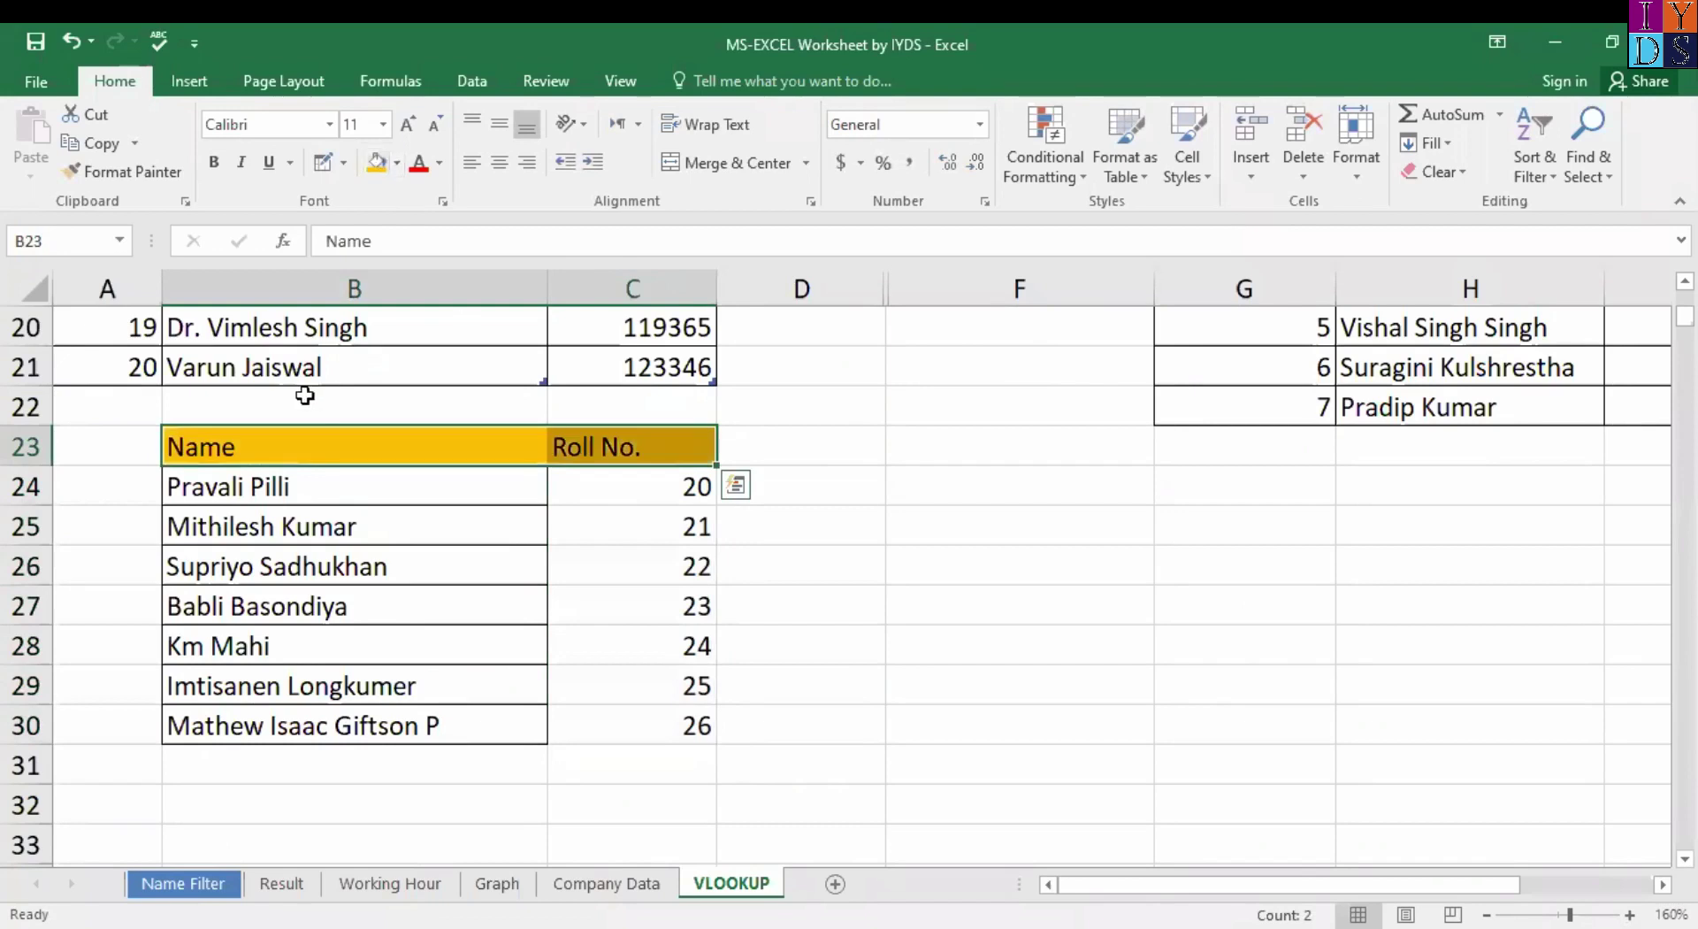
pyautogui.click(293, 442)
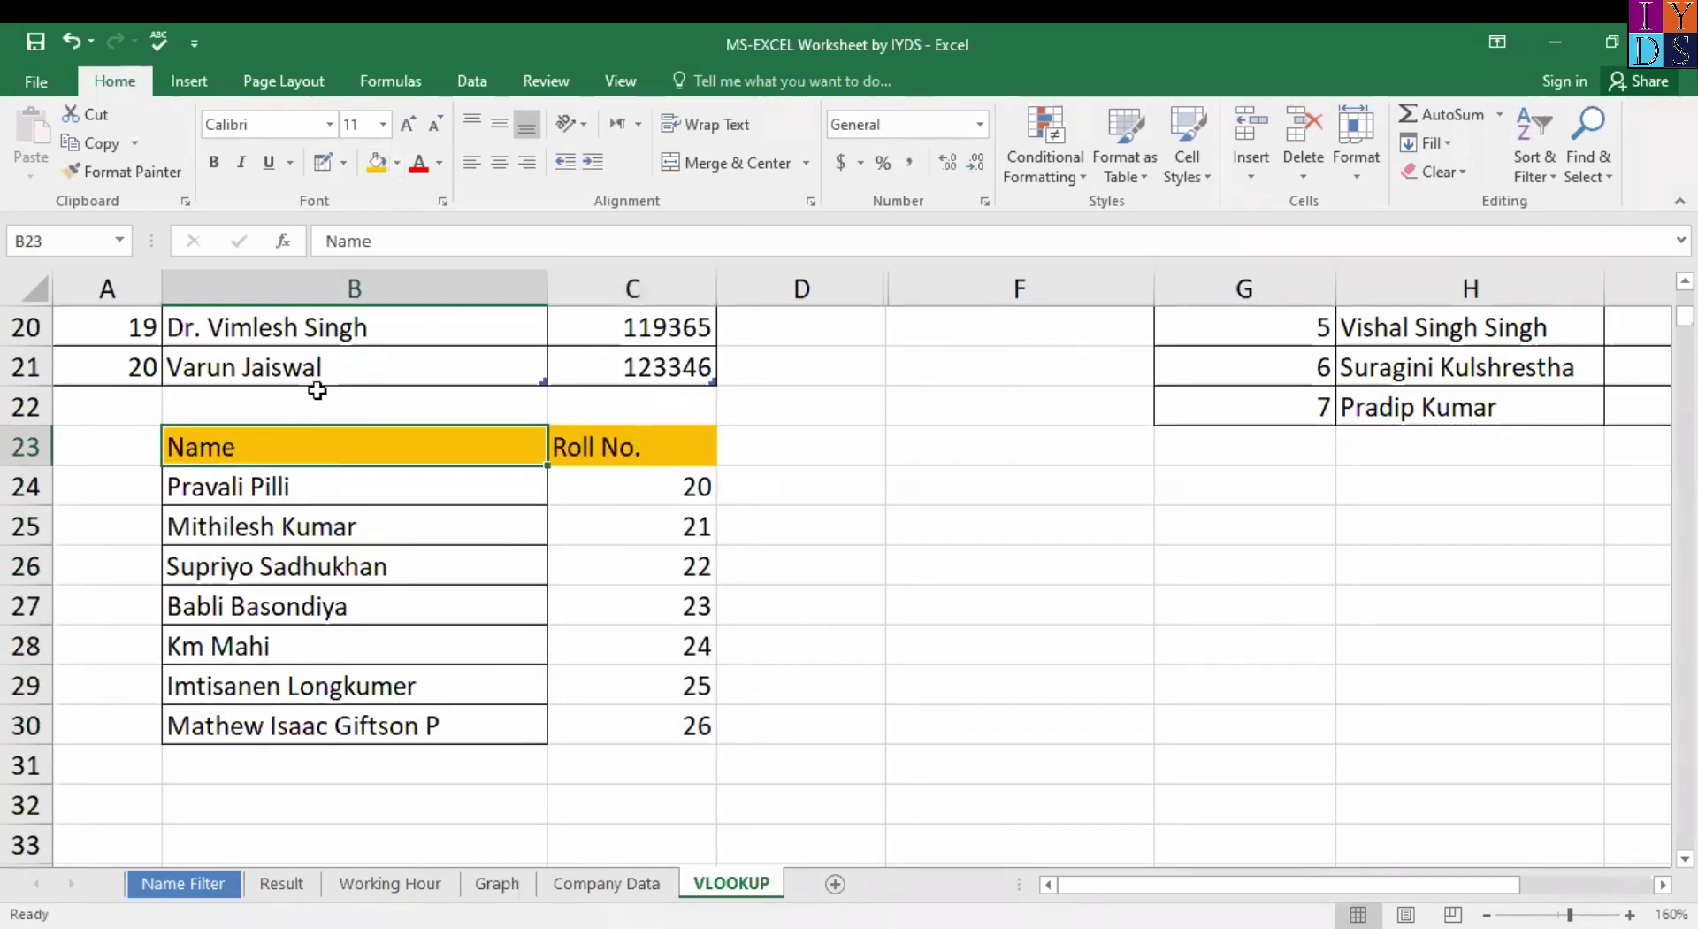
pyautogui.click(500, 162)
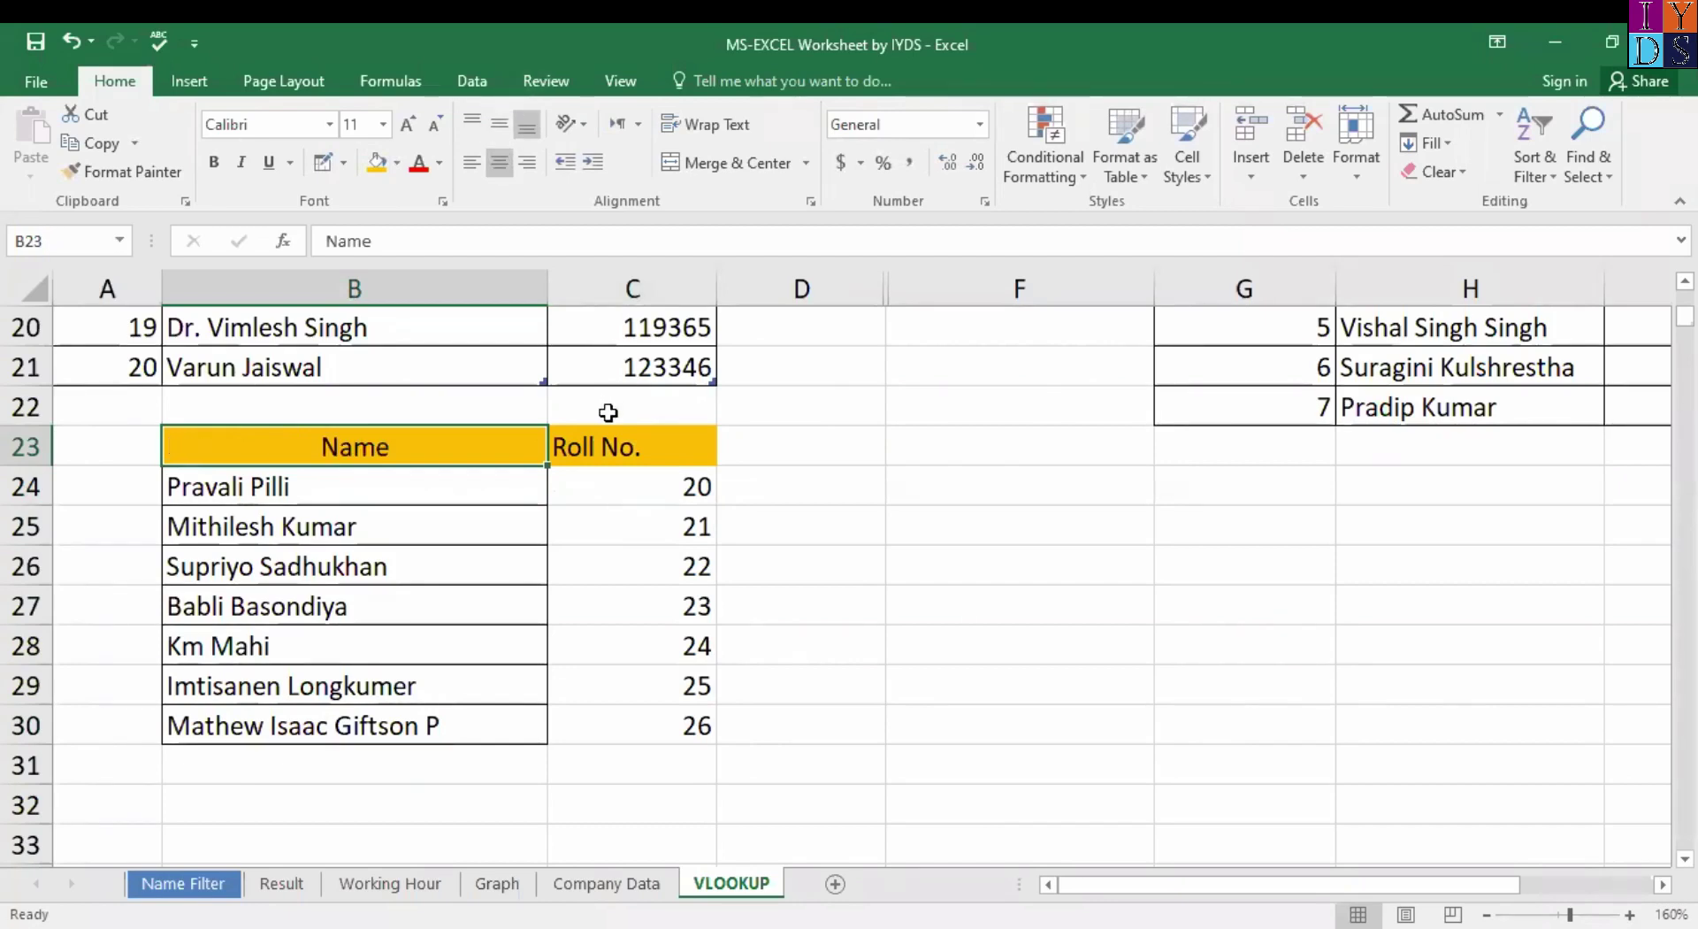
pyautogui.click(607, 442)
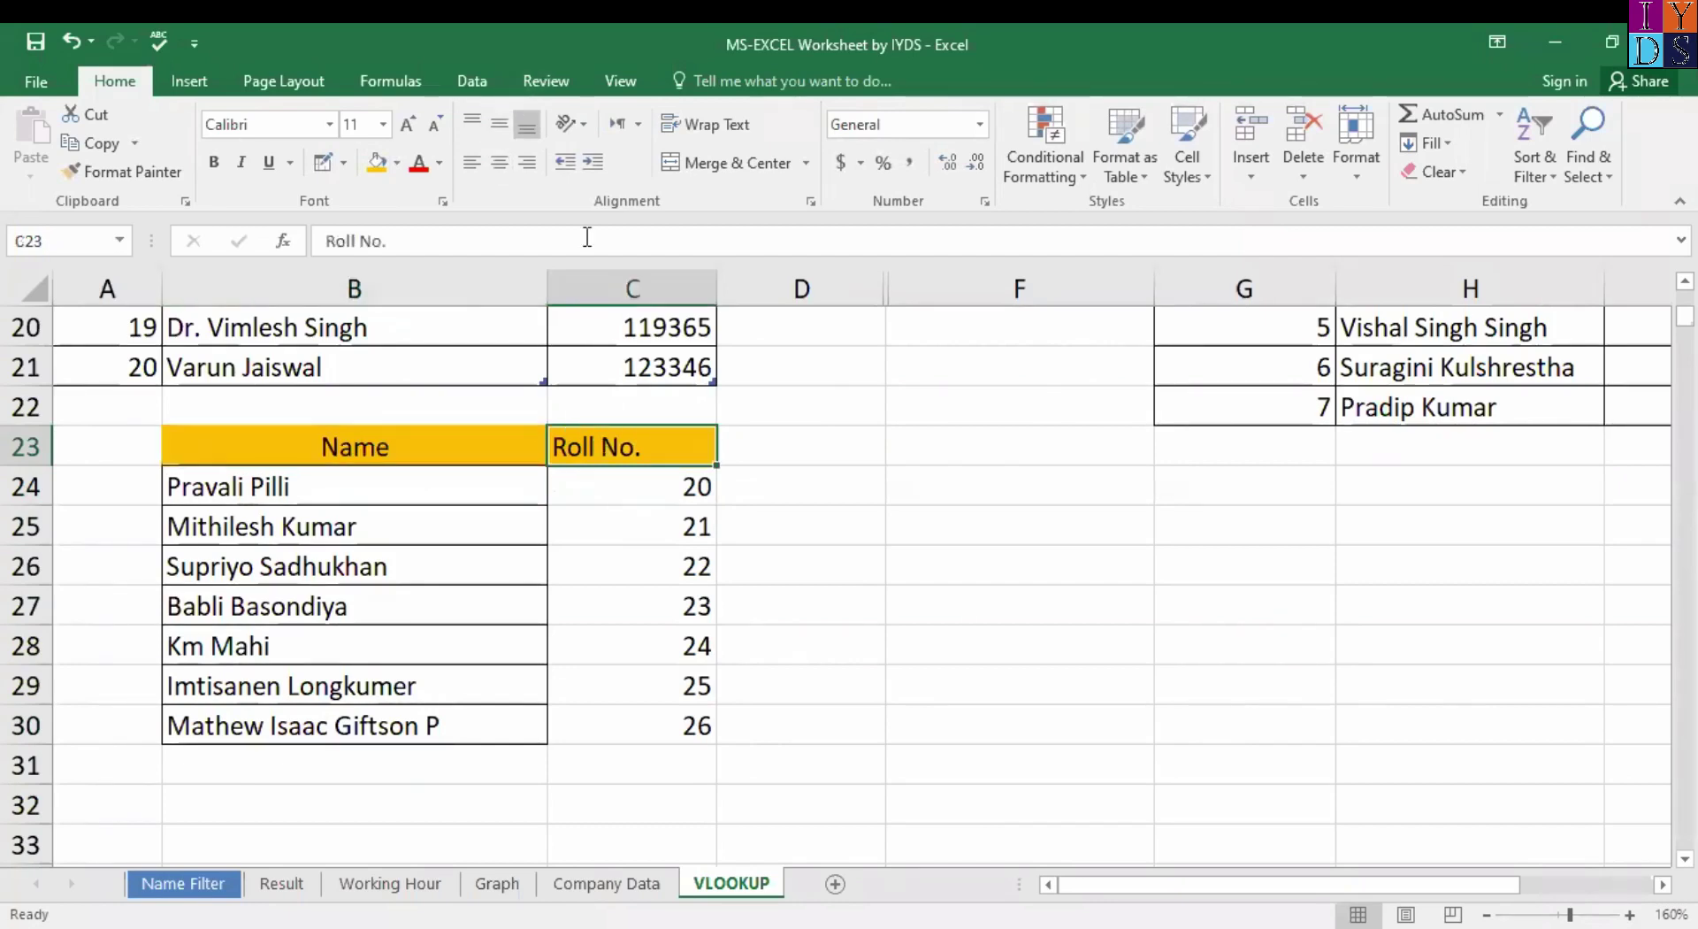
pyautogui.click(500, 162)
# Fill the B24:C30 body rows light blue and apply All Borders.
pyautogui.click(276, 486)
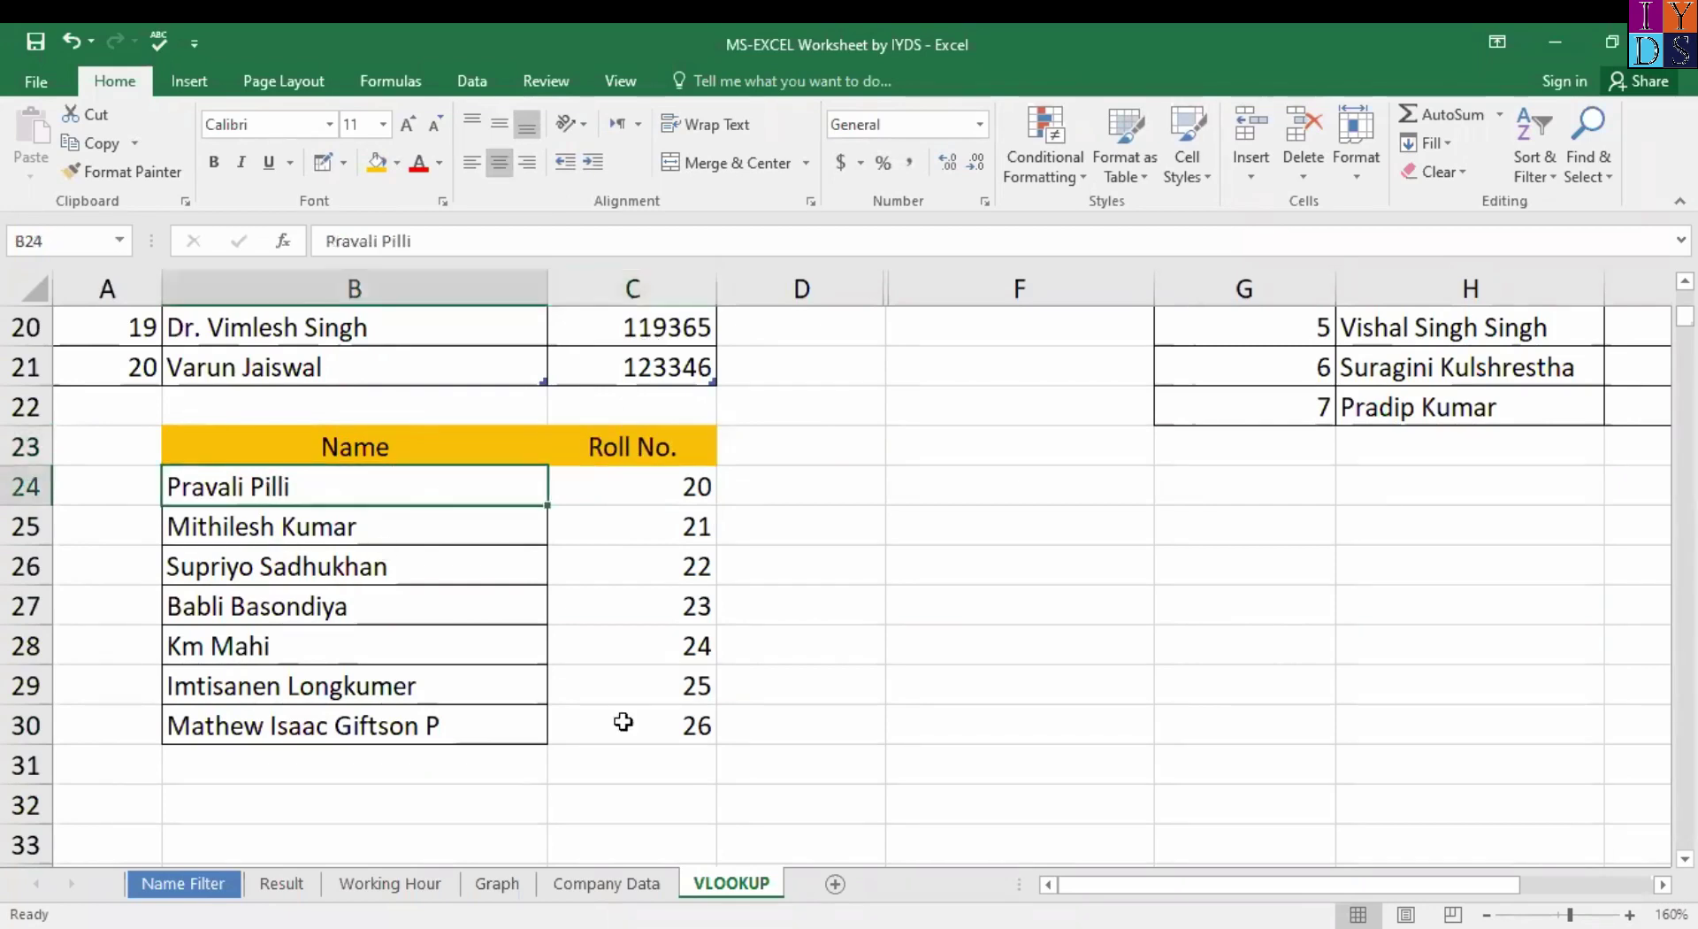
pyautogui.keyDown('shift'); pyautogui.click(683, 733); pyautogui.keyUp('shift')
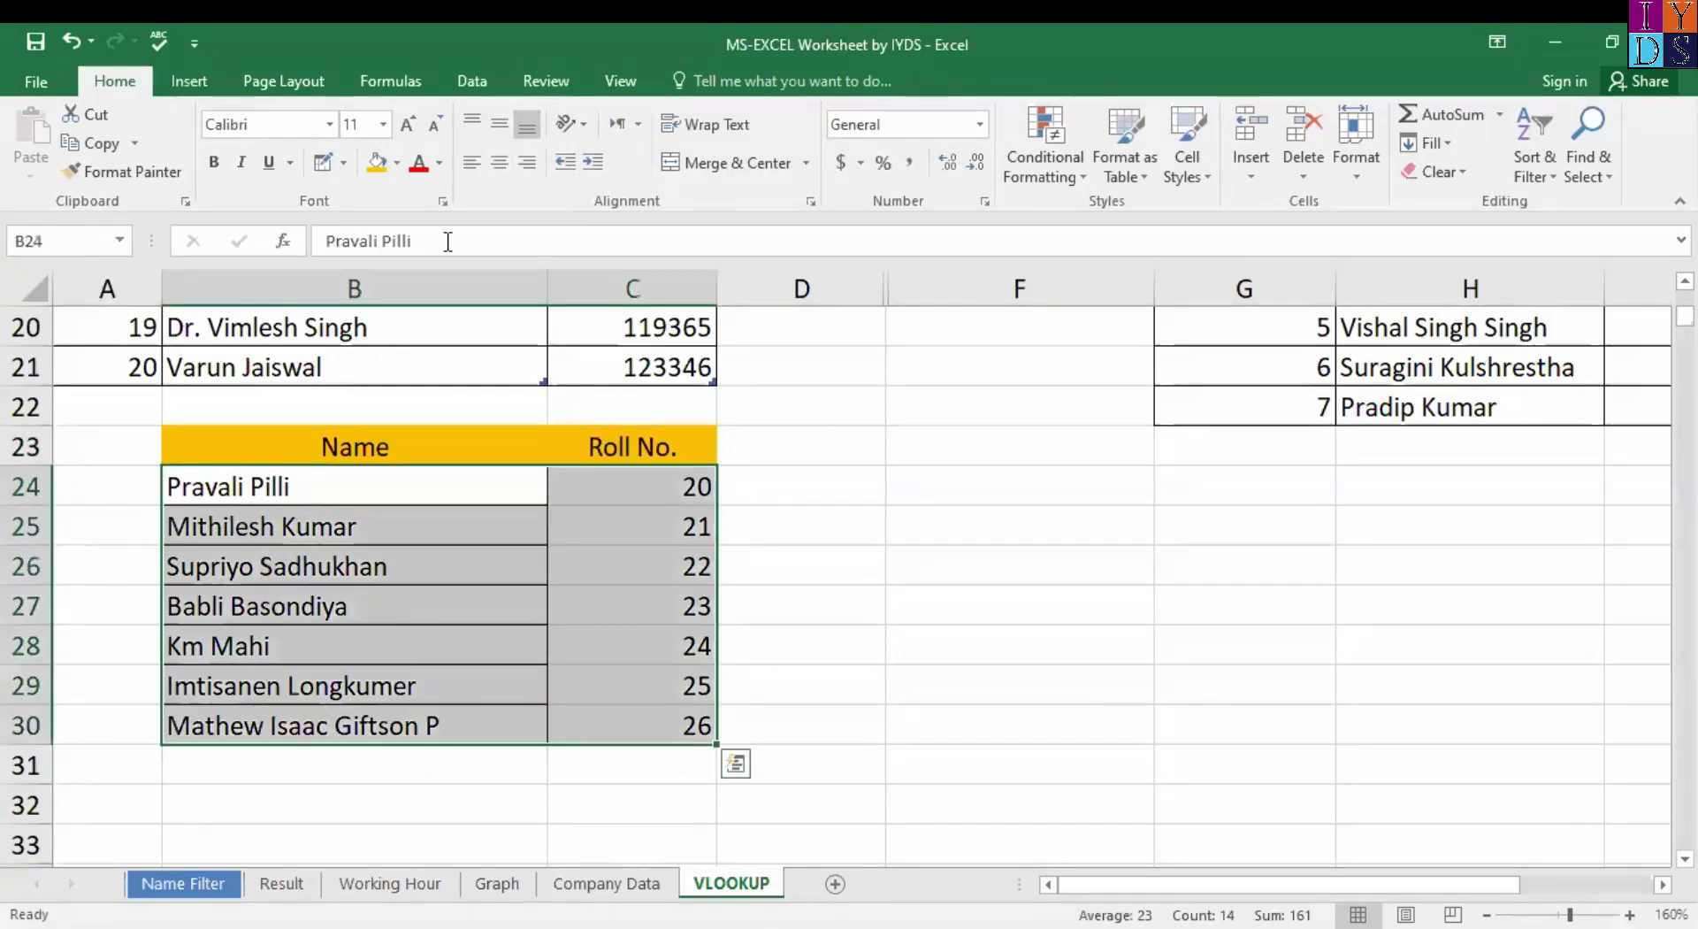
pyautogui.click(384, 159)
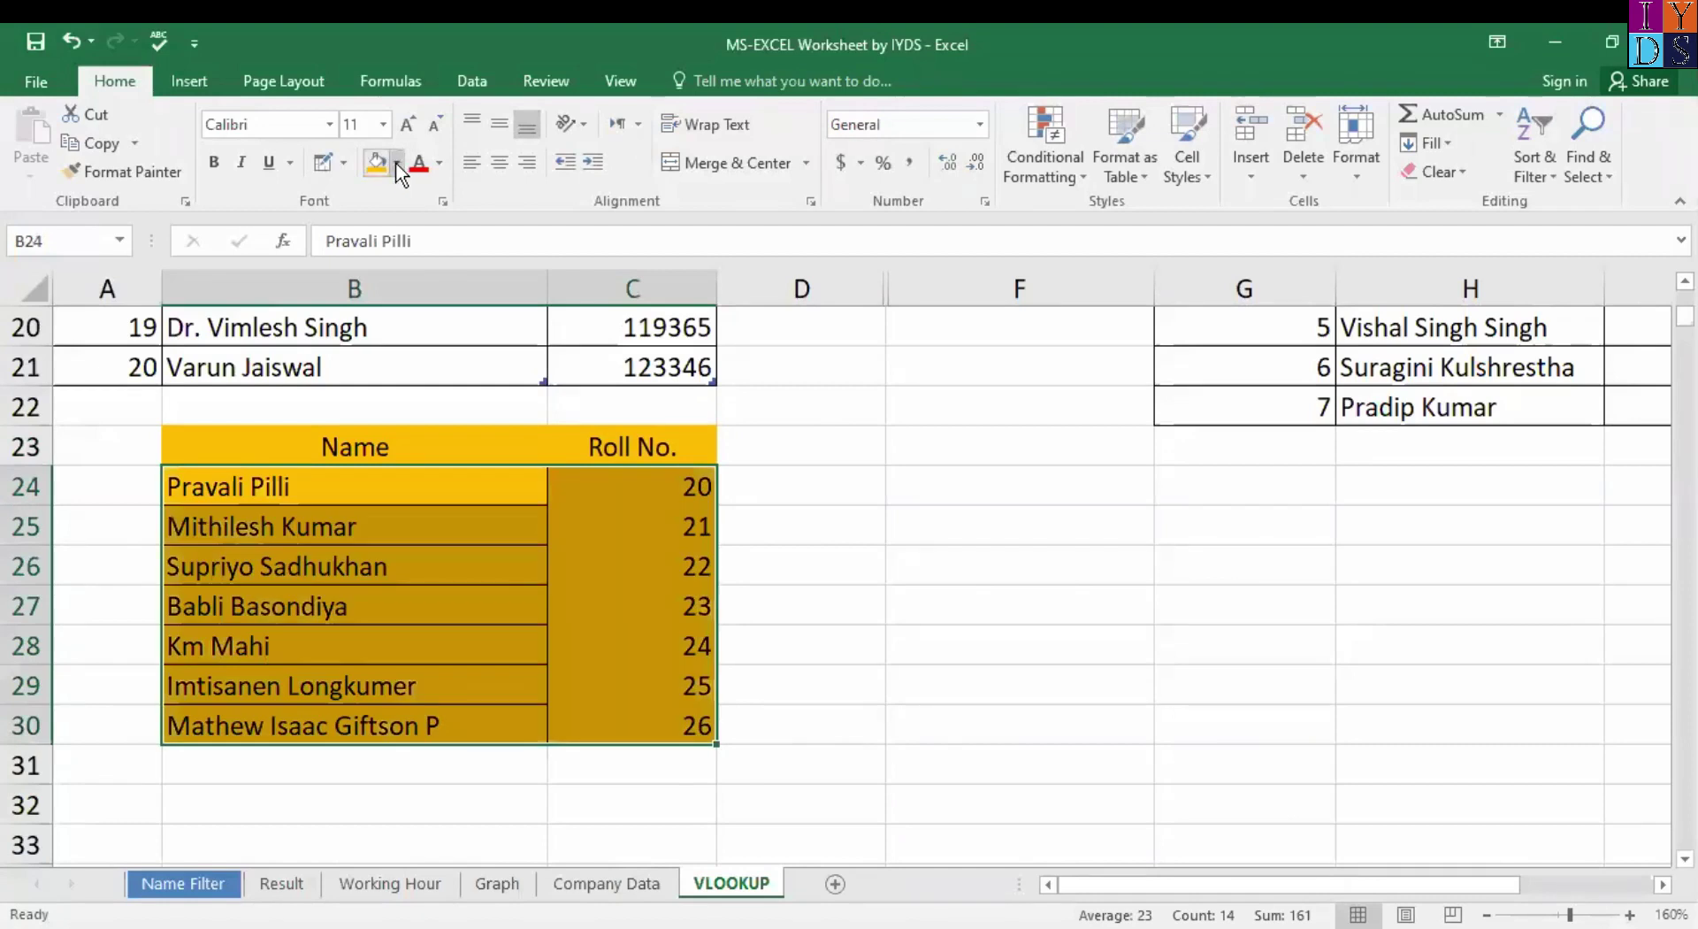
pyautogui.click(396, 162)
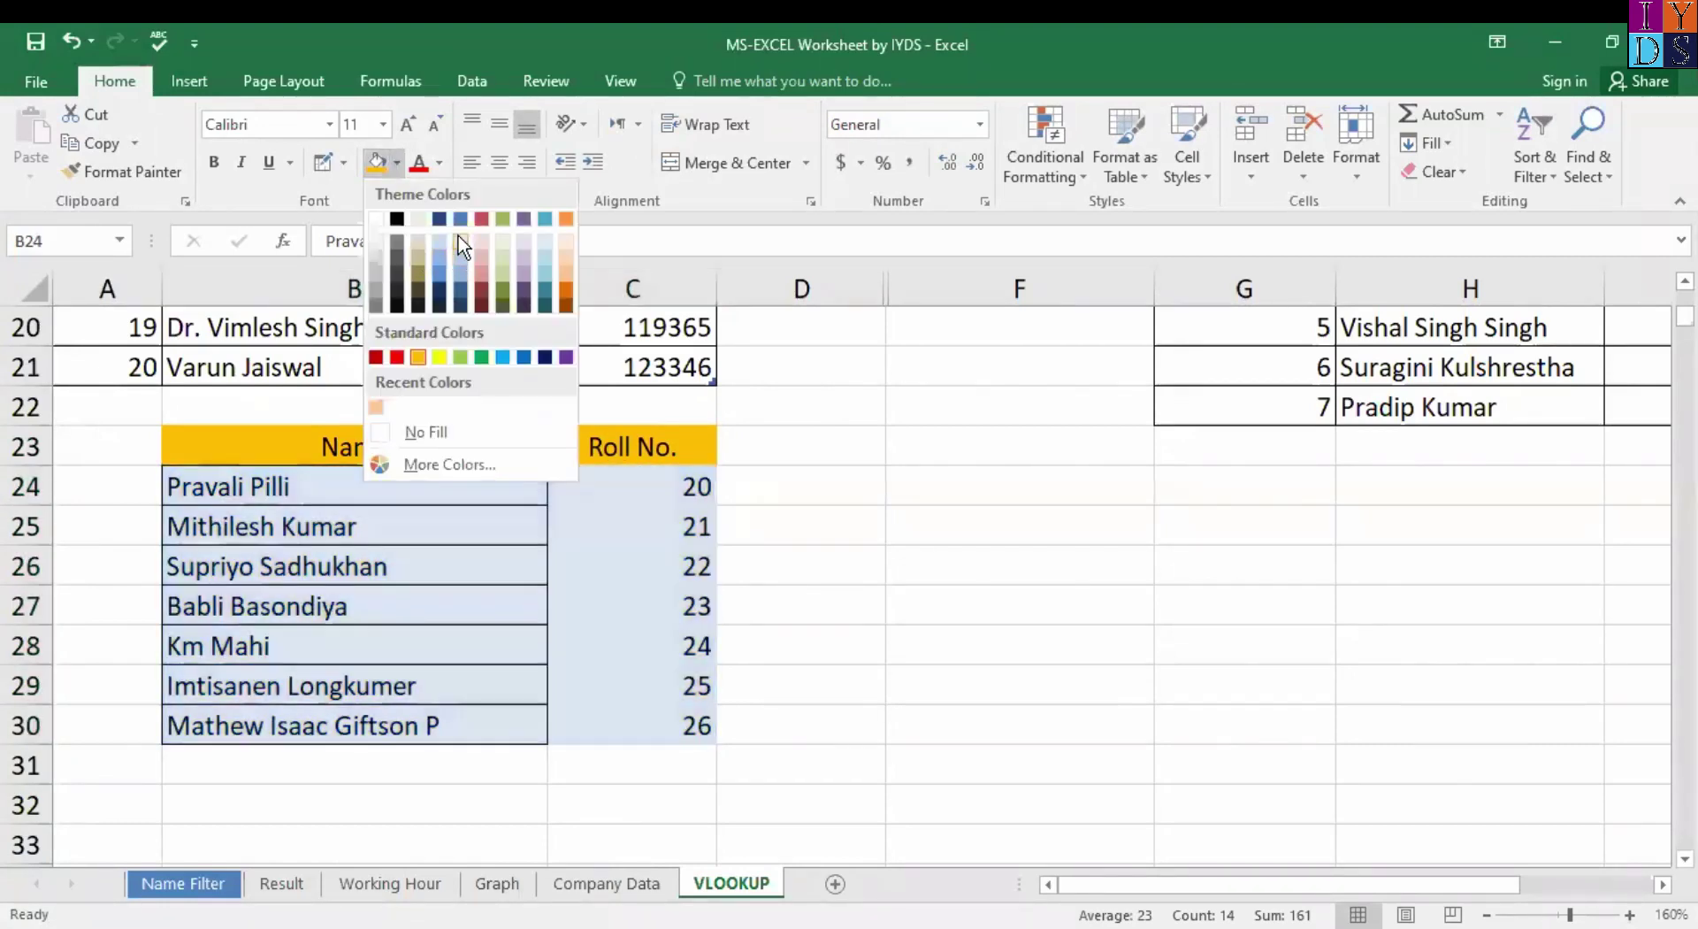
pyautogui.click(460, 246)
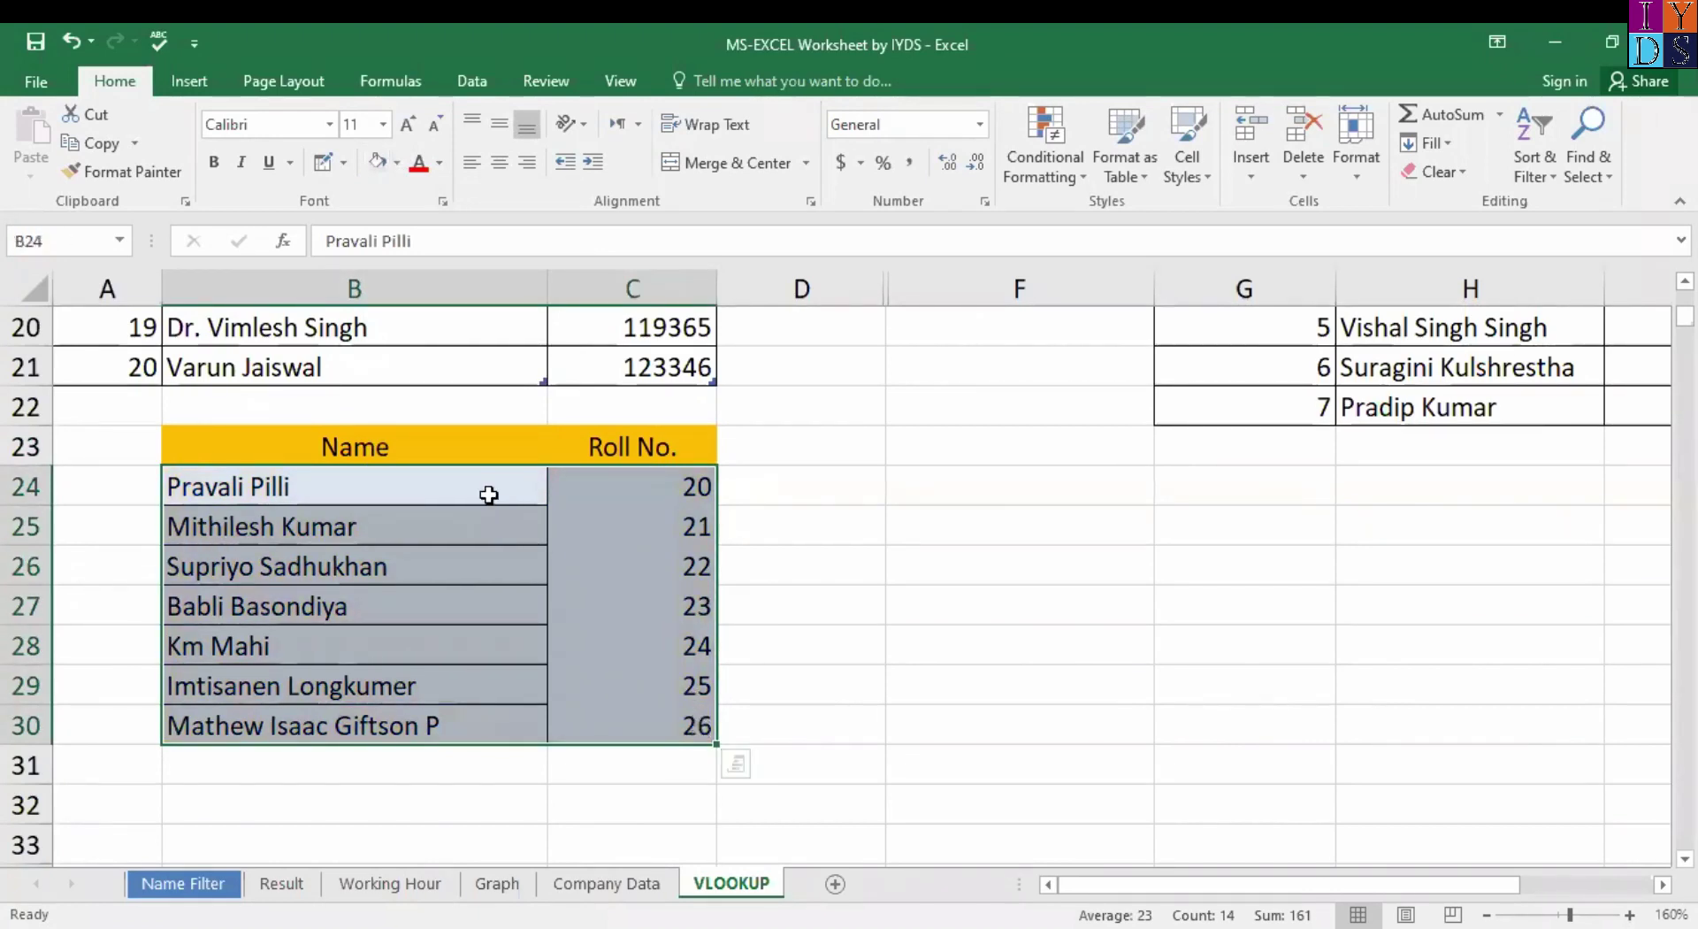
pyautogui.click(343, 163)
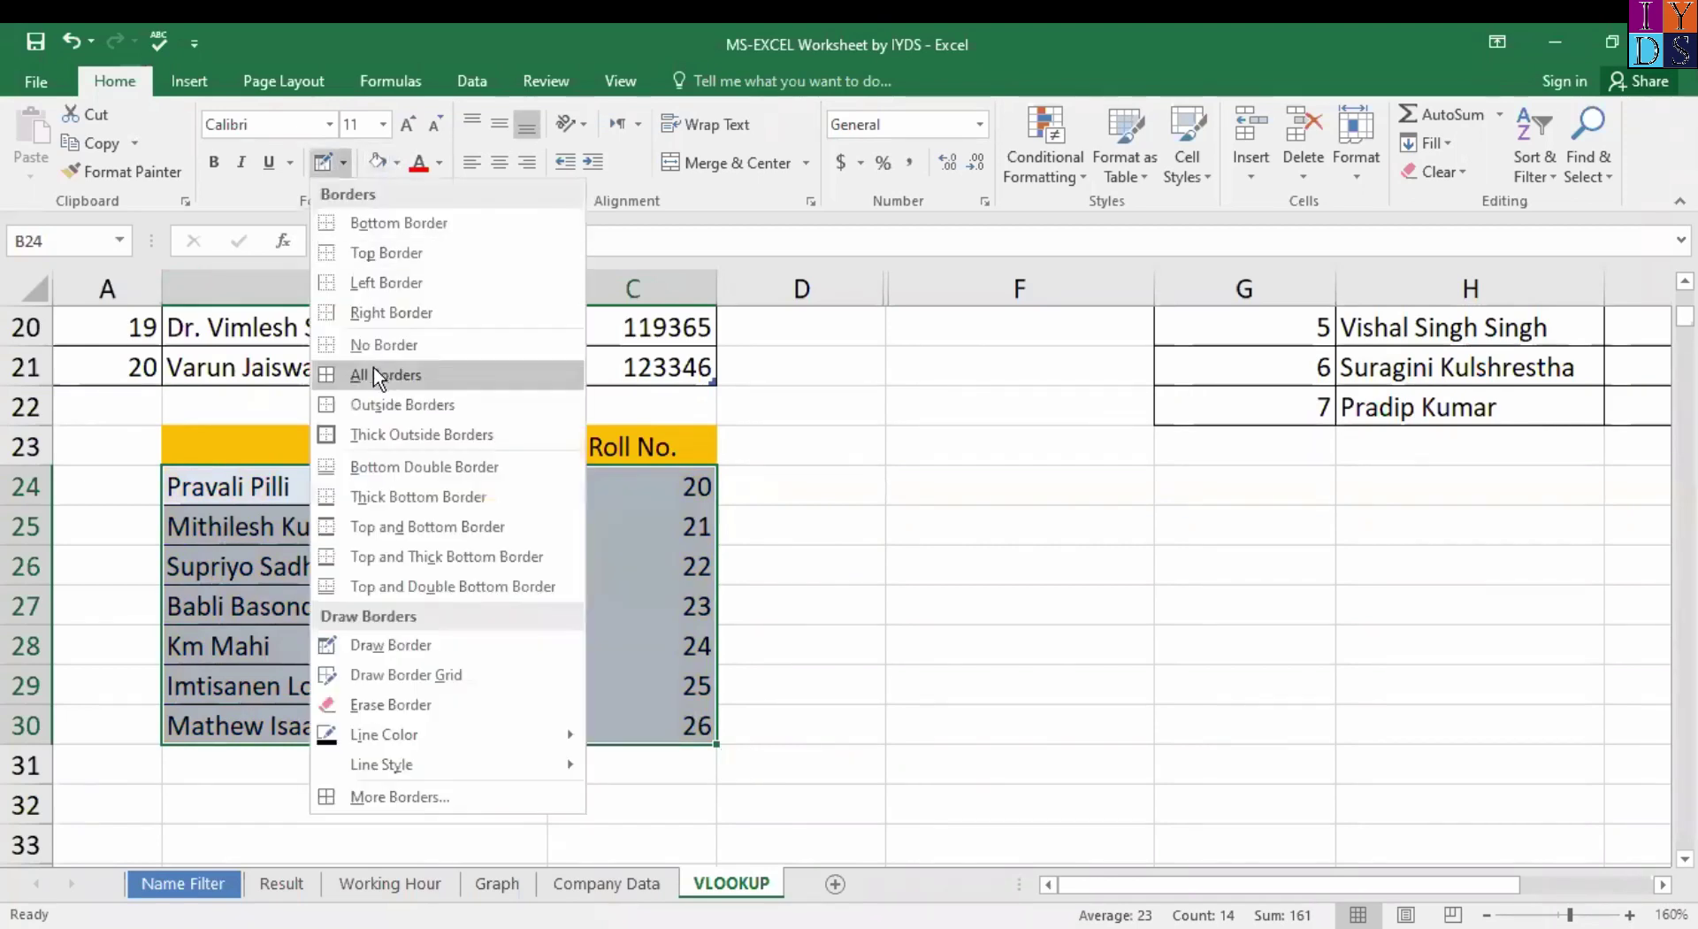
pyautogui.click(367, 382)
pyautogui.click(564, 512)
pyautogui.click(218, 452)
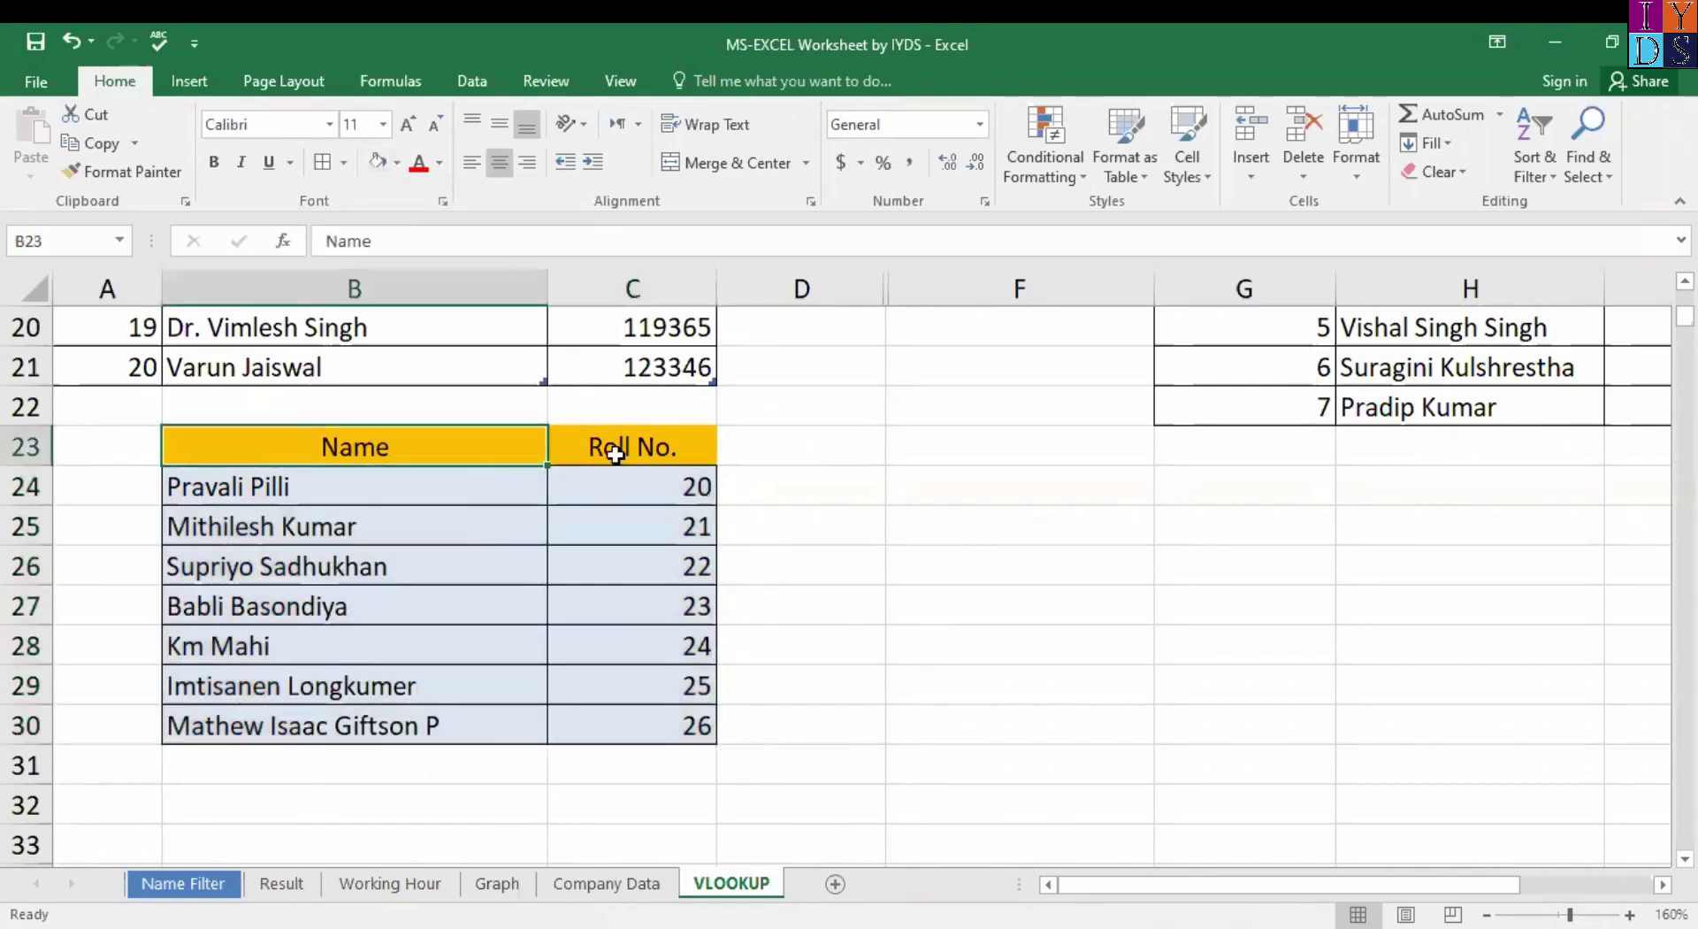
pyautogui.moveTo(615, 455); pyautogui.dragTo(615, 454)
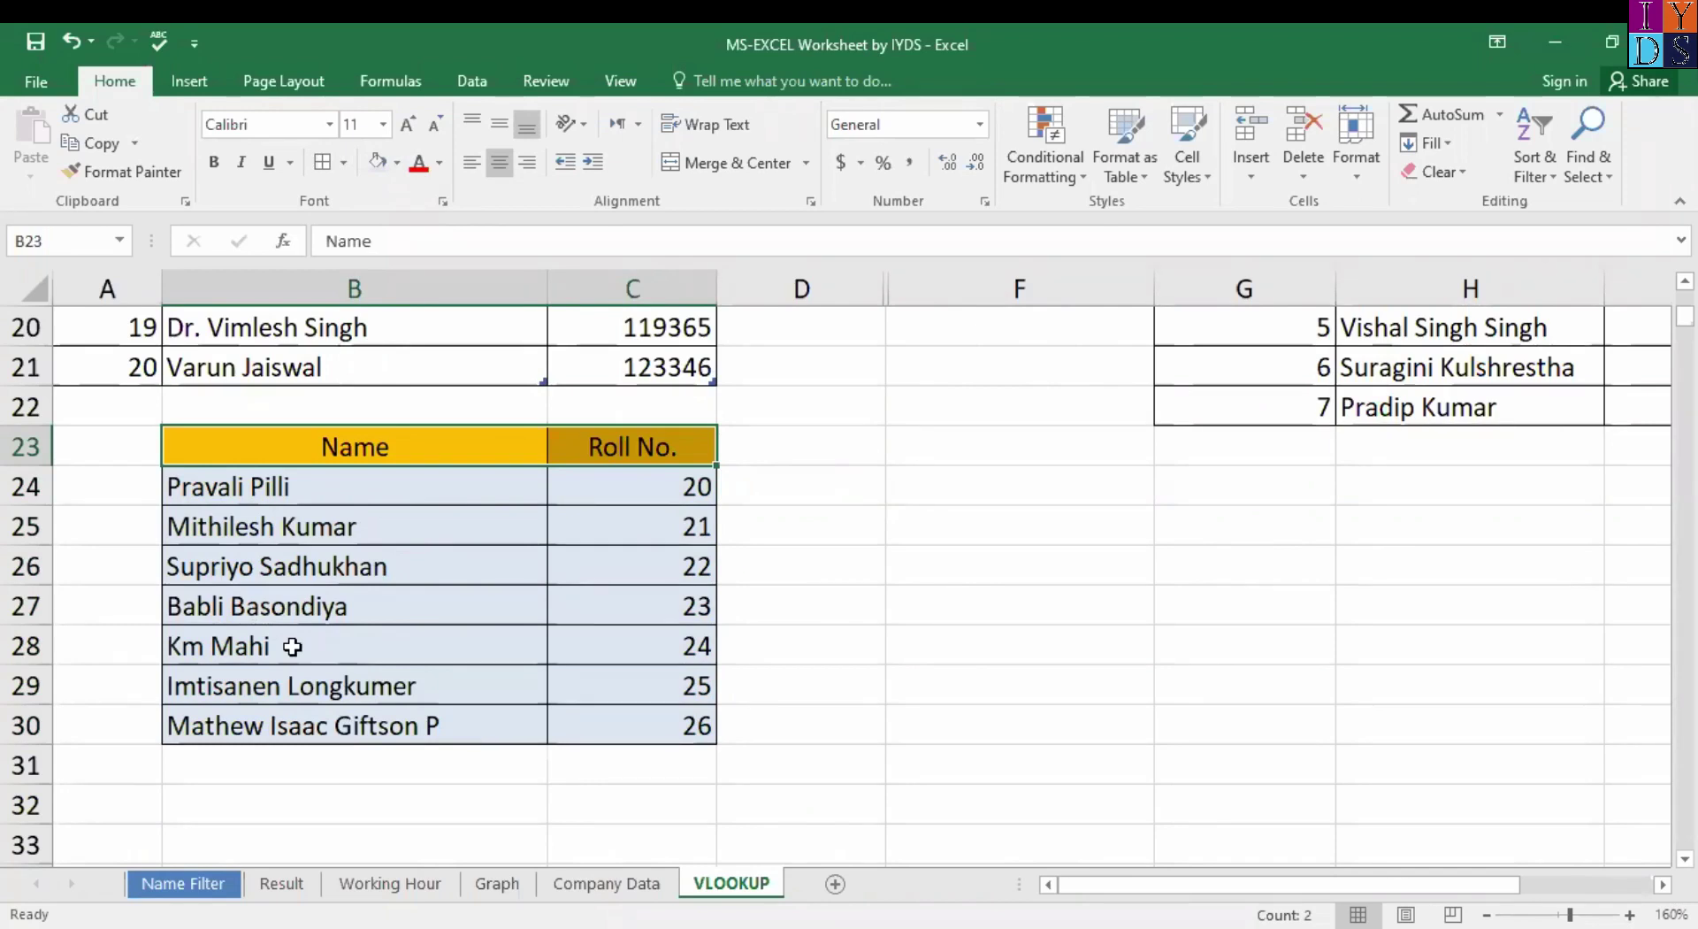
pyautogui.click(243, 641)
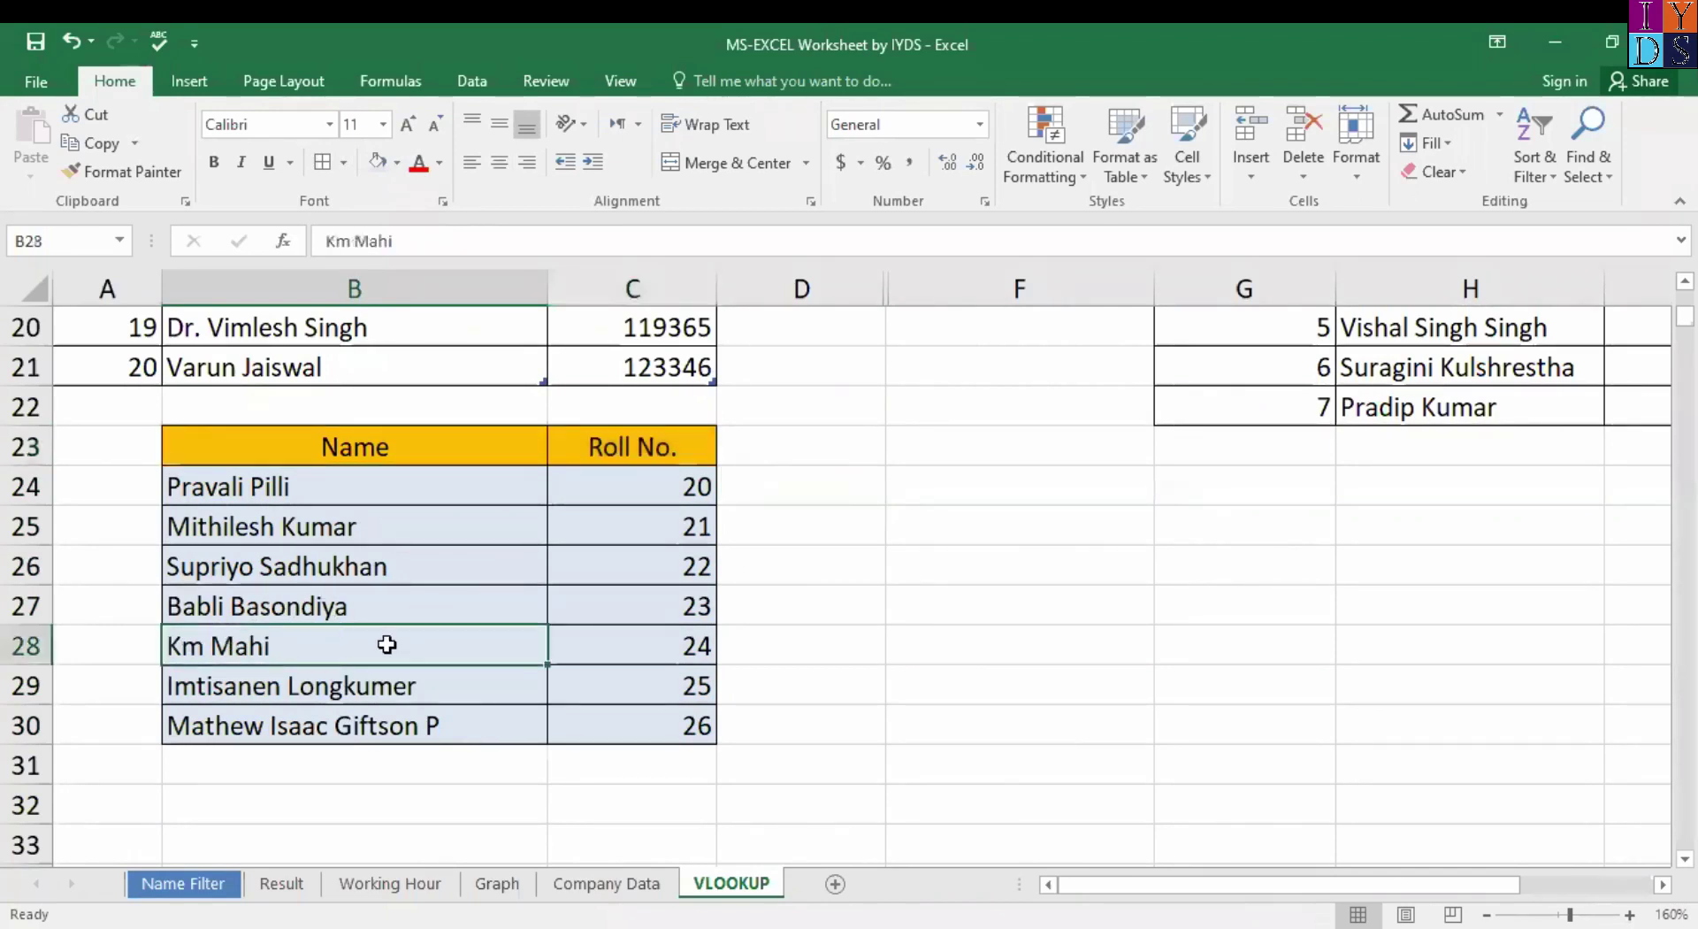
pyautogui.click(669, 648)
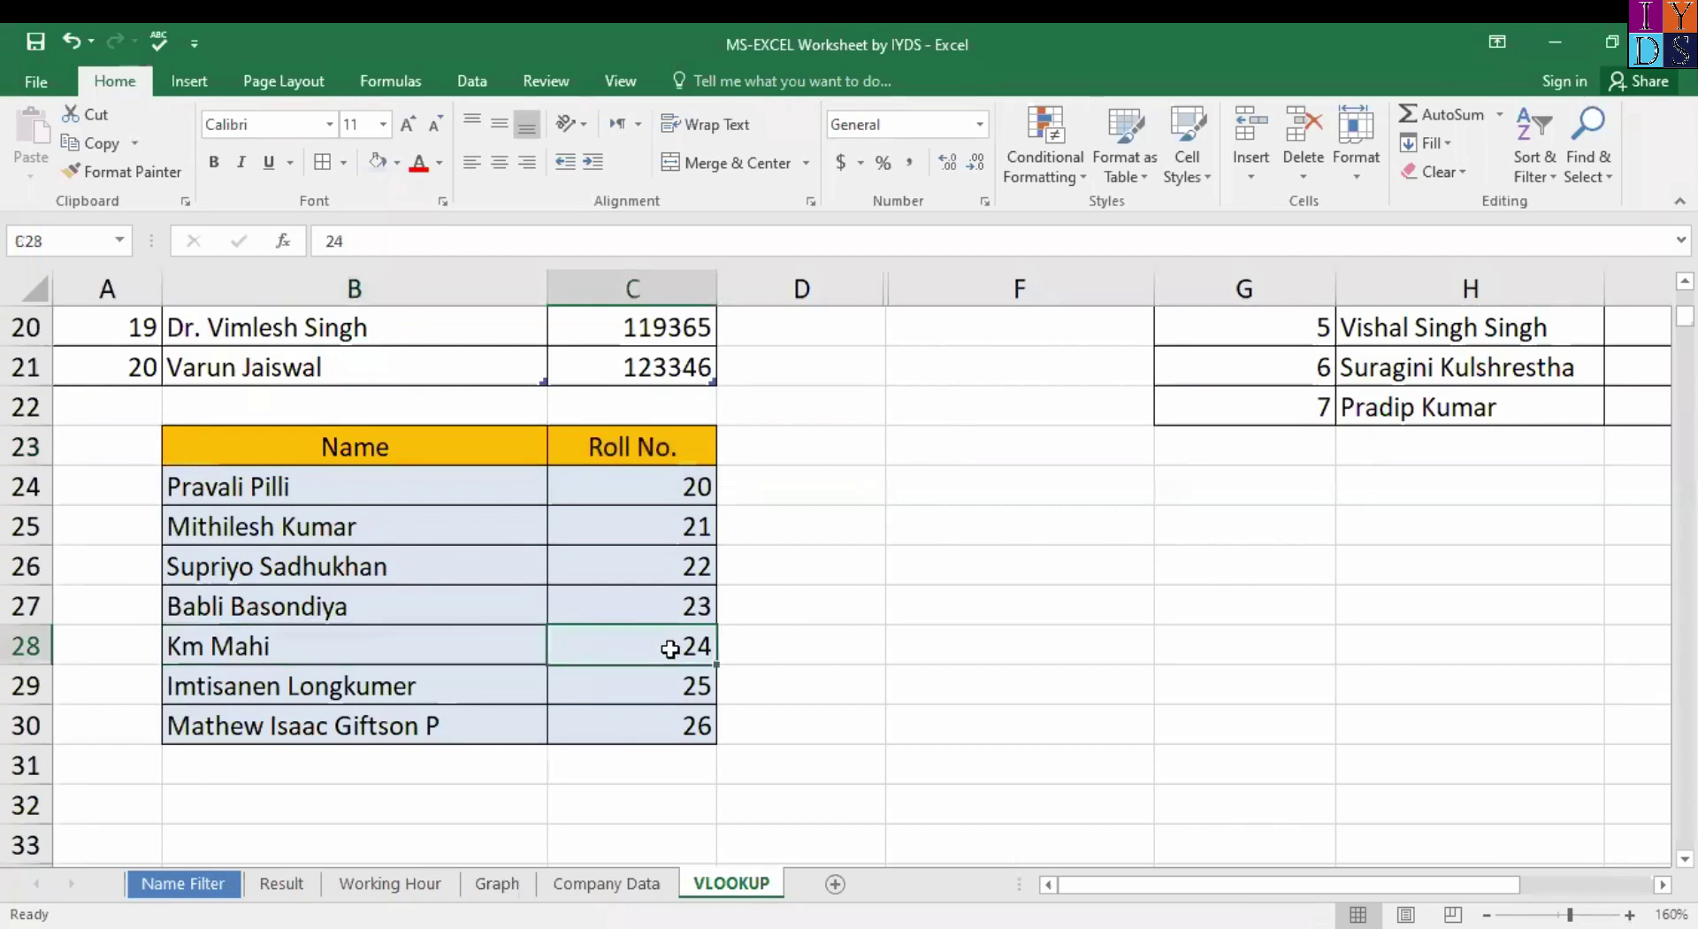
pyautogui.click(474, 645)
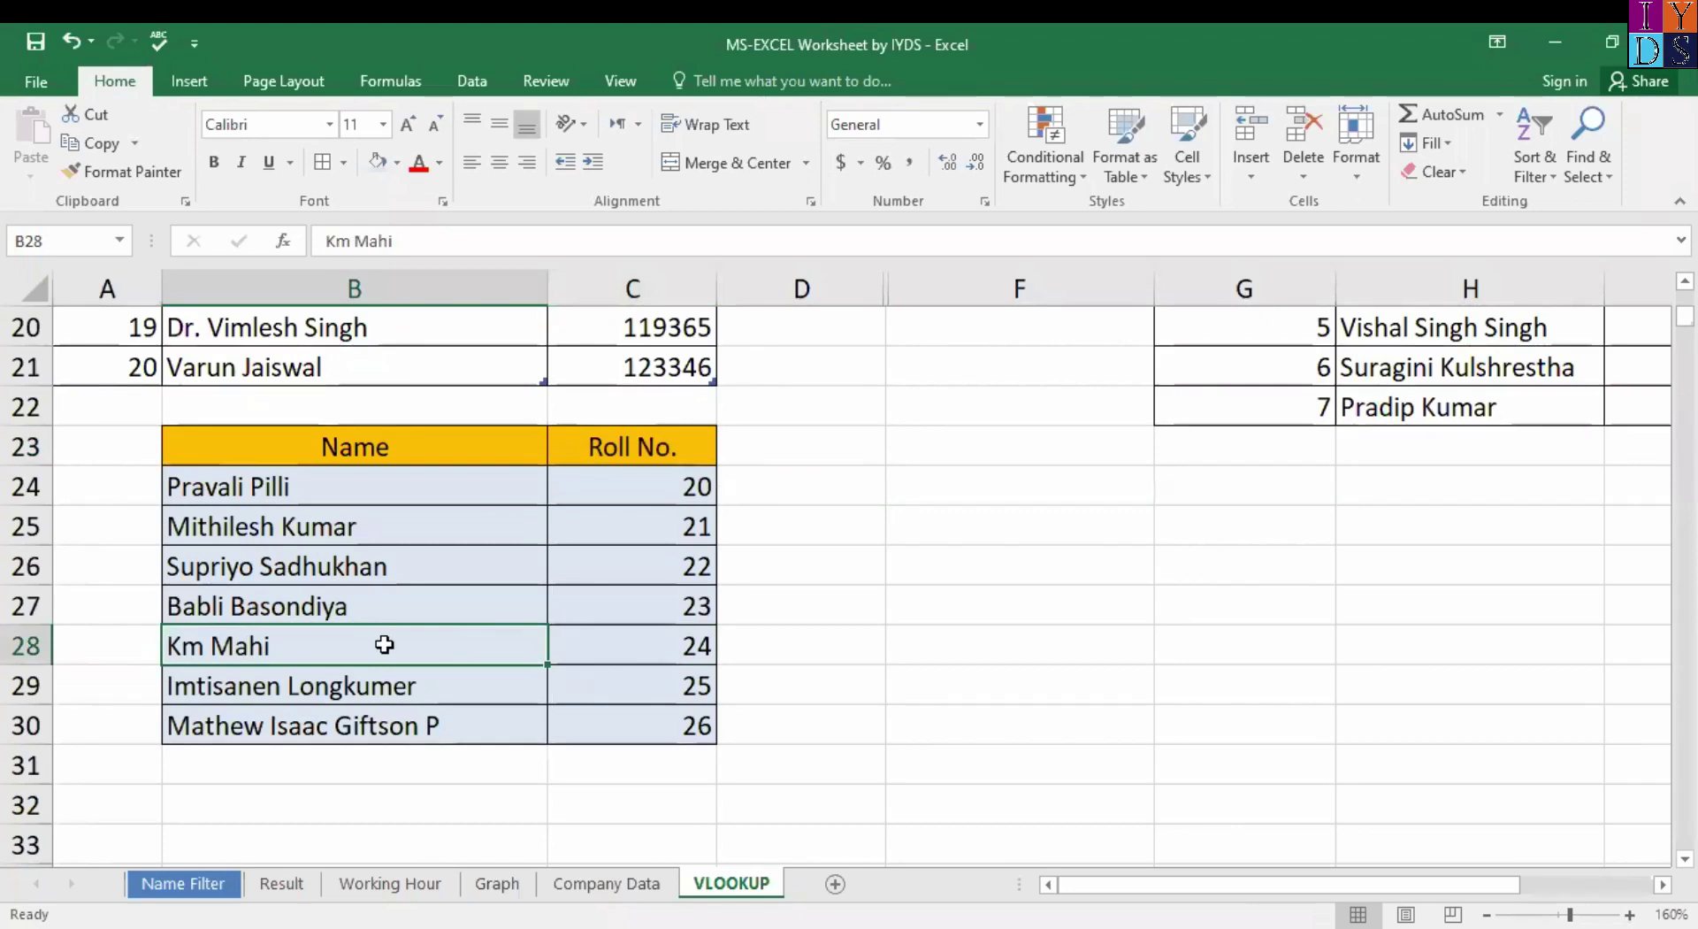
# Copy the B23:C30 Name and Roll No. table and paste it at F24.
pyautogui.click(325, 451)
pyautogui.keyDown('shift'); pyautogui.click(486, 728); pyautogui.keyUp('shift')
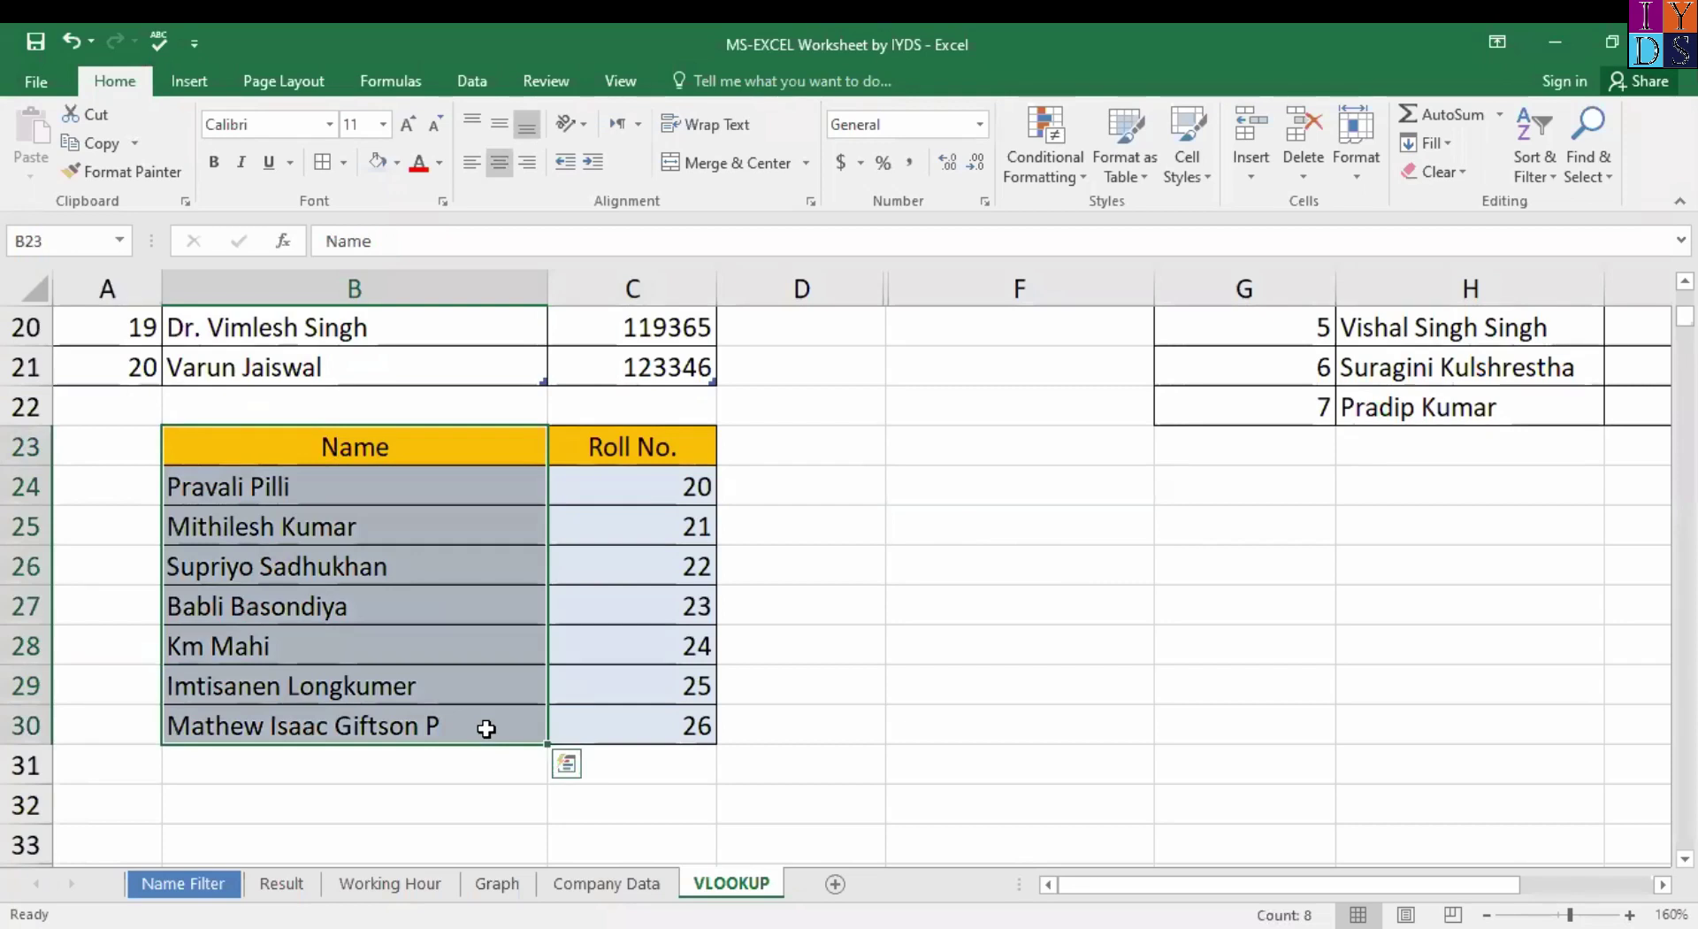
pyautogui.hotkey('ctrl', 'c')
pyautogui.keyDown('shift'); pyautogui.click(696, 725); pyautogui.keyUp('shift')
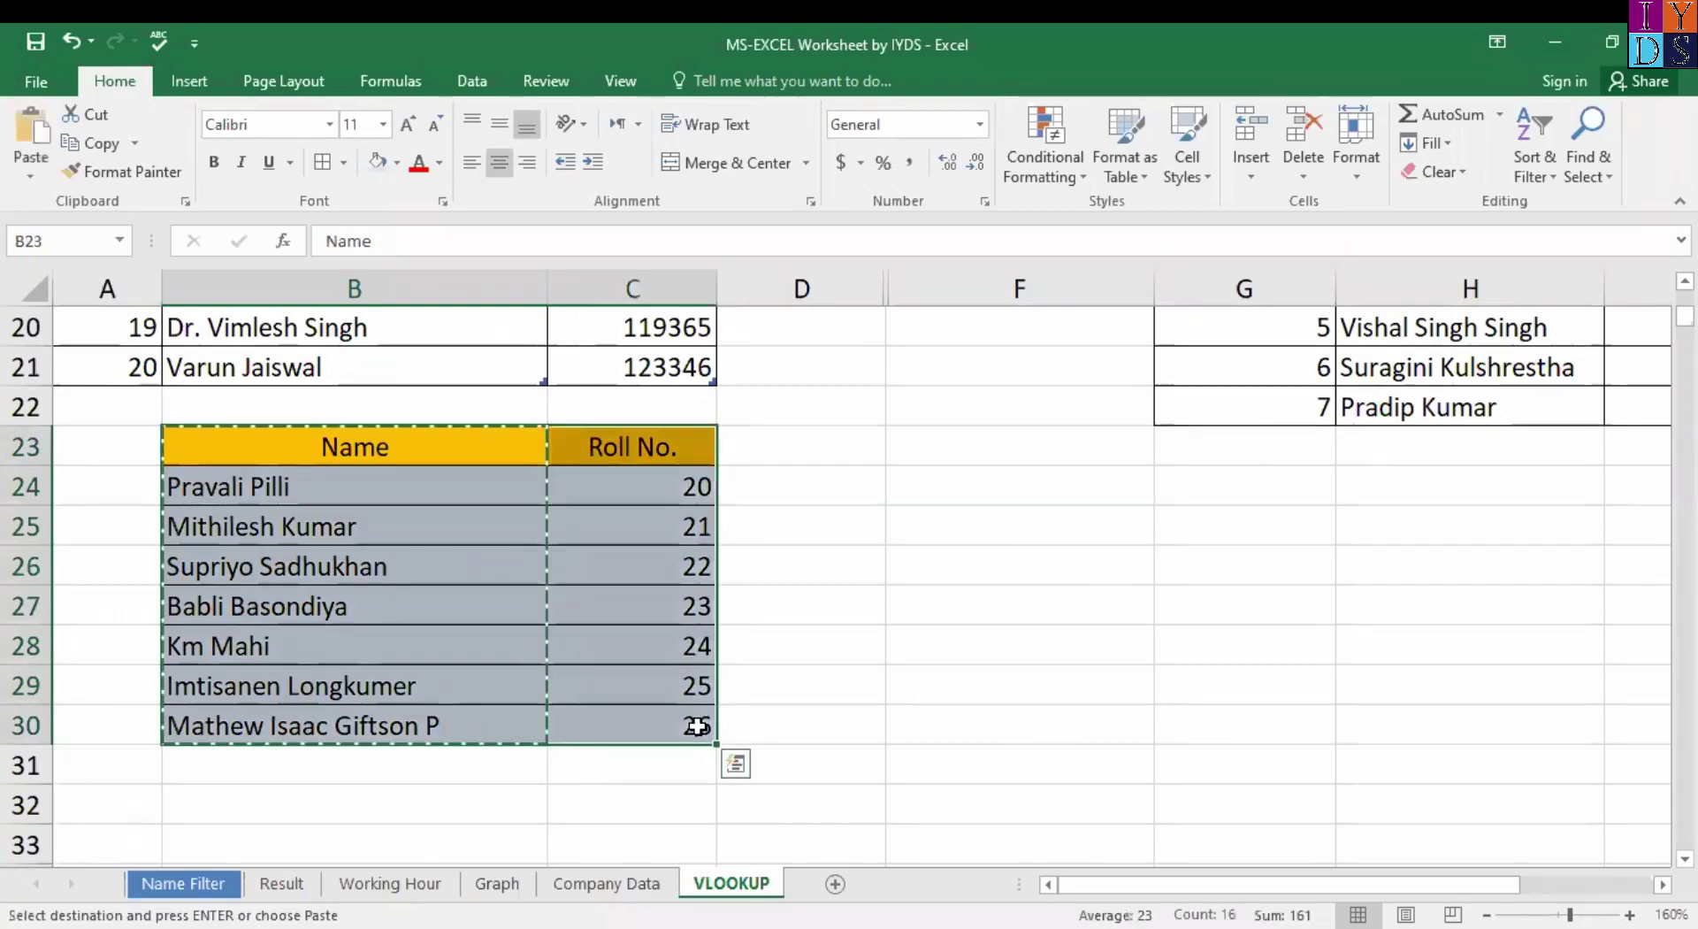
pyautogui.hotkey('ctrl', 'c')
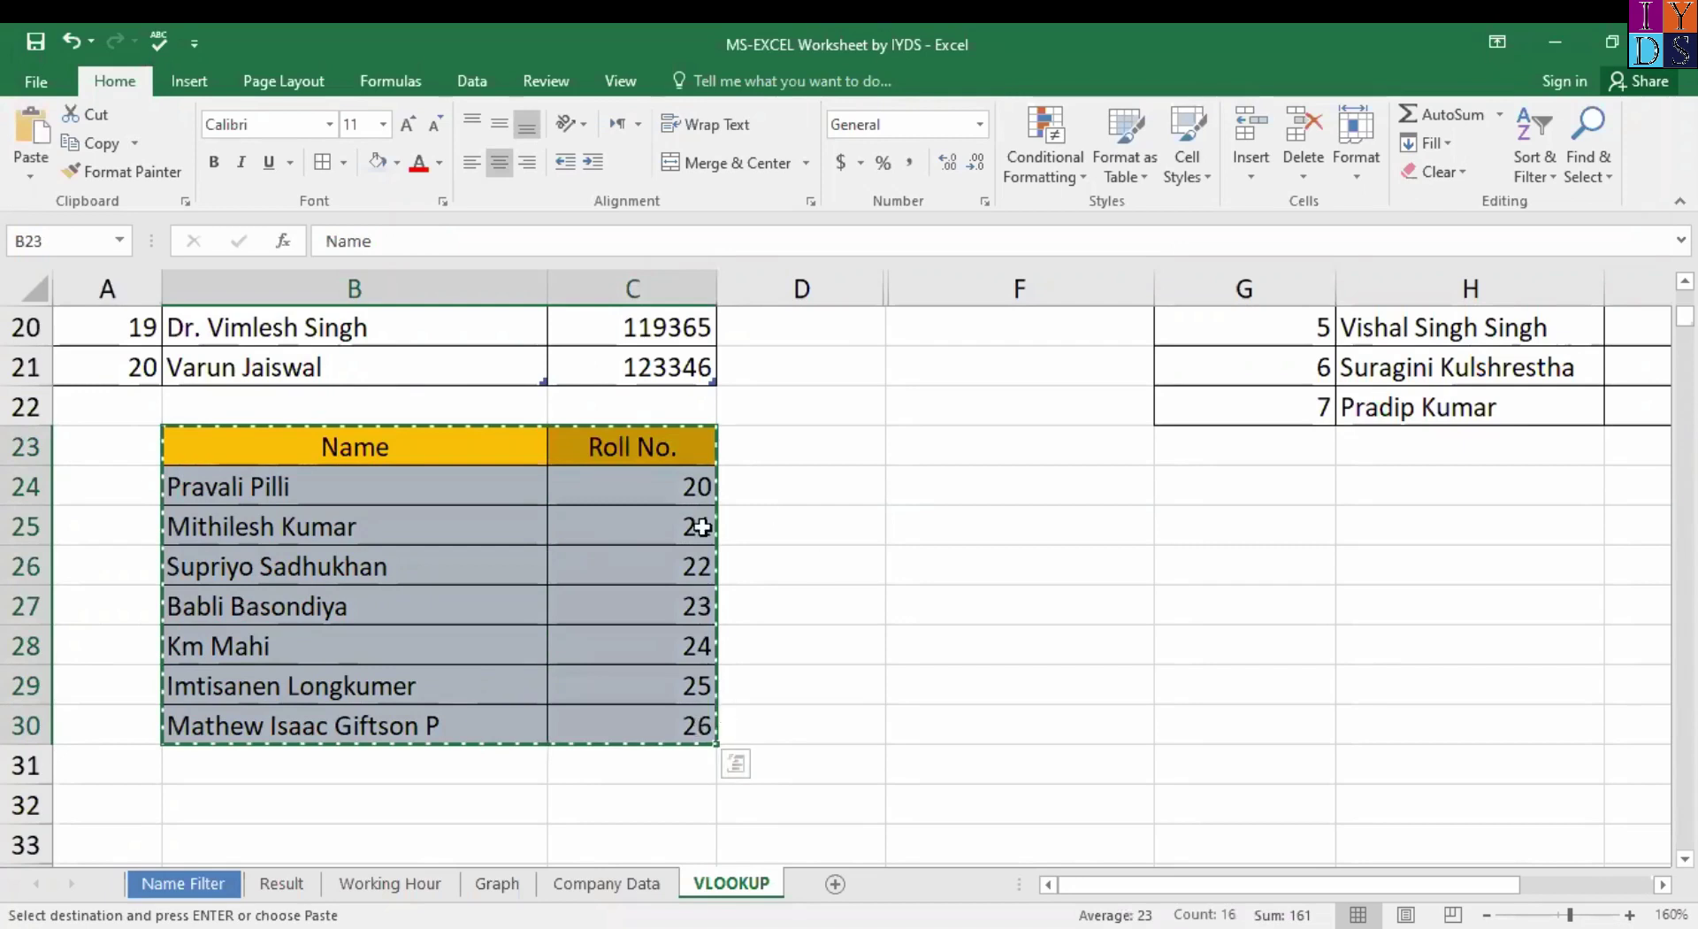
pyautogui.click(1018, 484)
pyautogui.hotkey('ctrl', 'v')
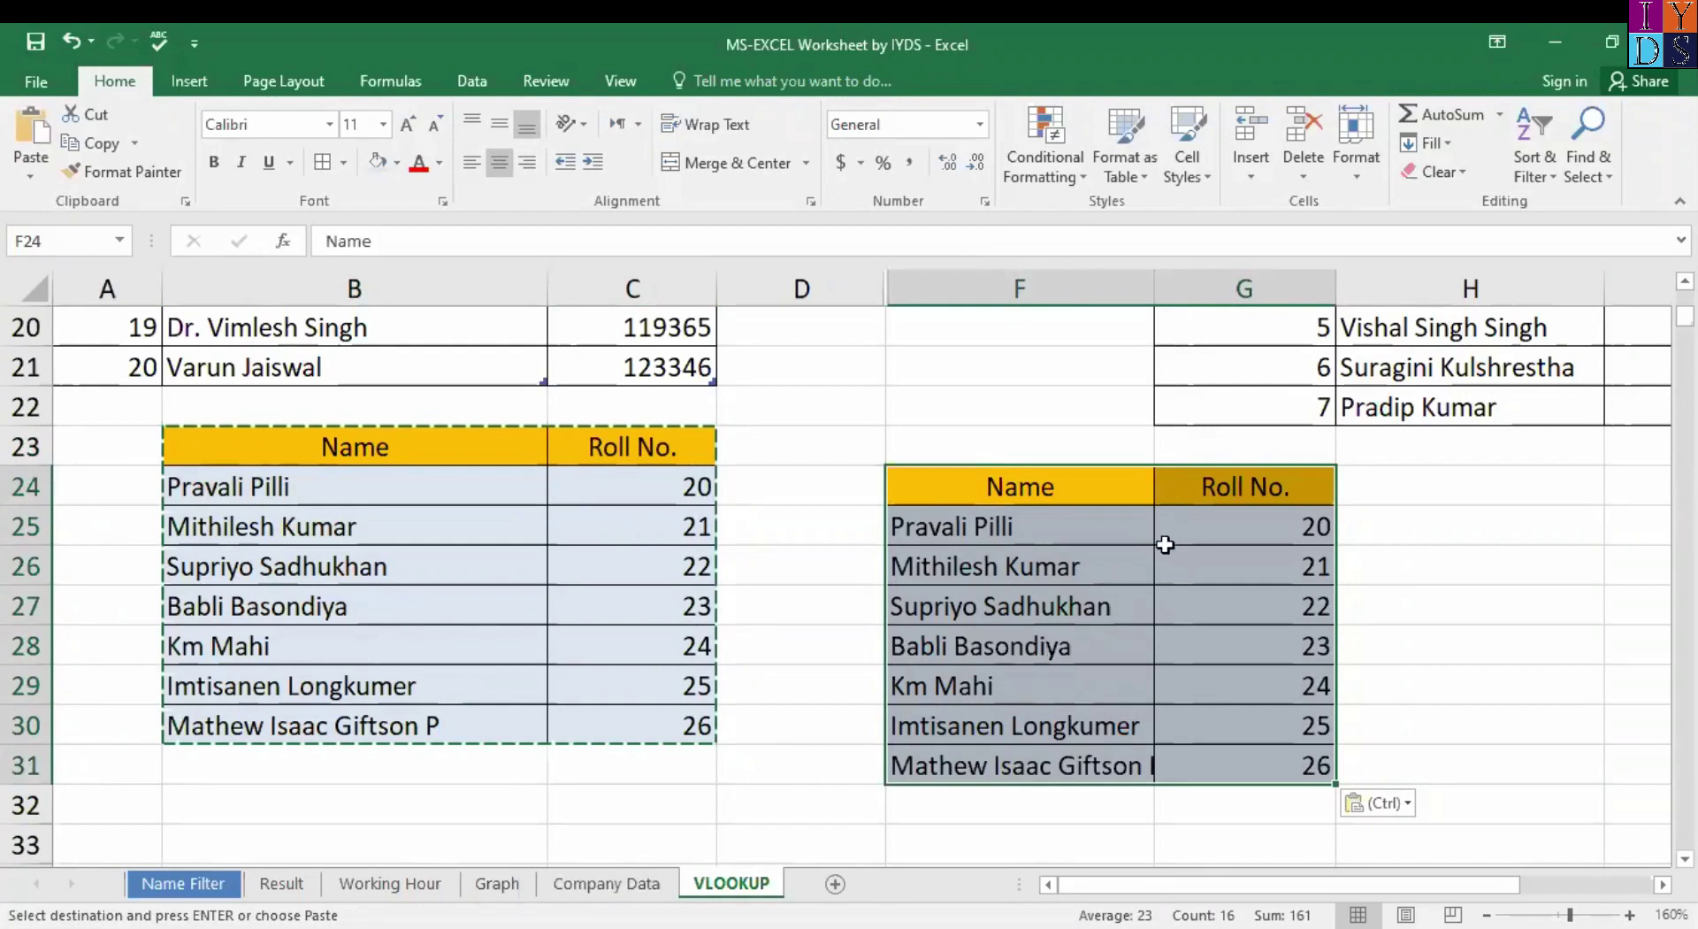
# Clear the pasted roll numbers from G25:G31.
pyautogui.click(1292, 515)
pyautogui.hotkey('ctrl', 'shift', 'Down')
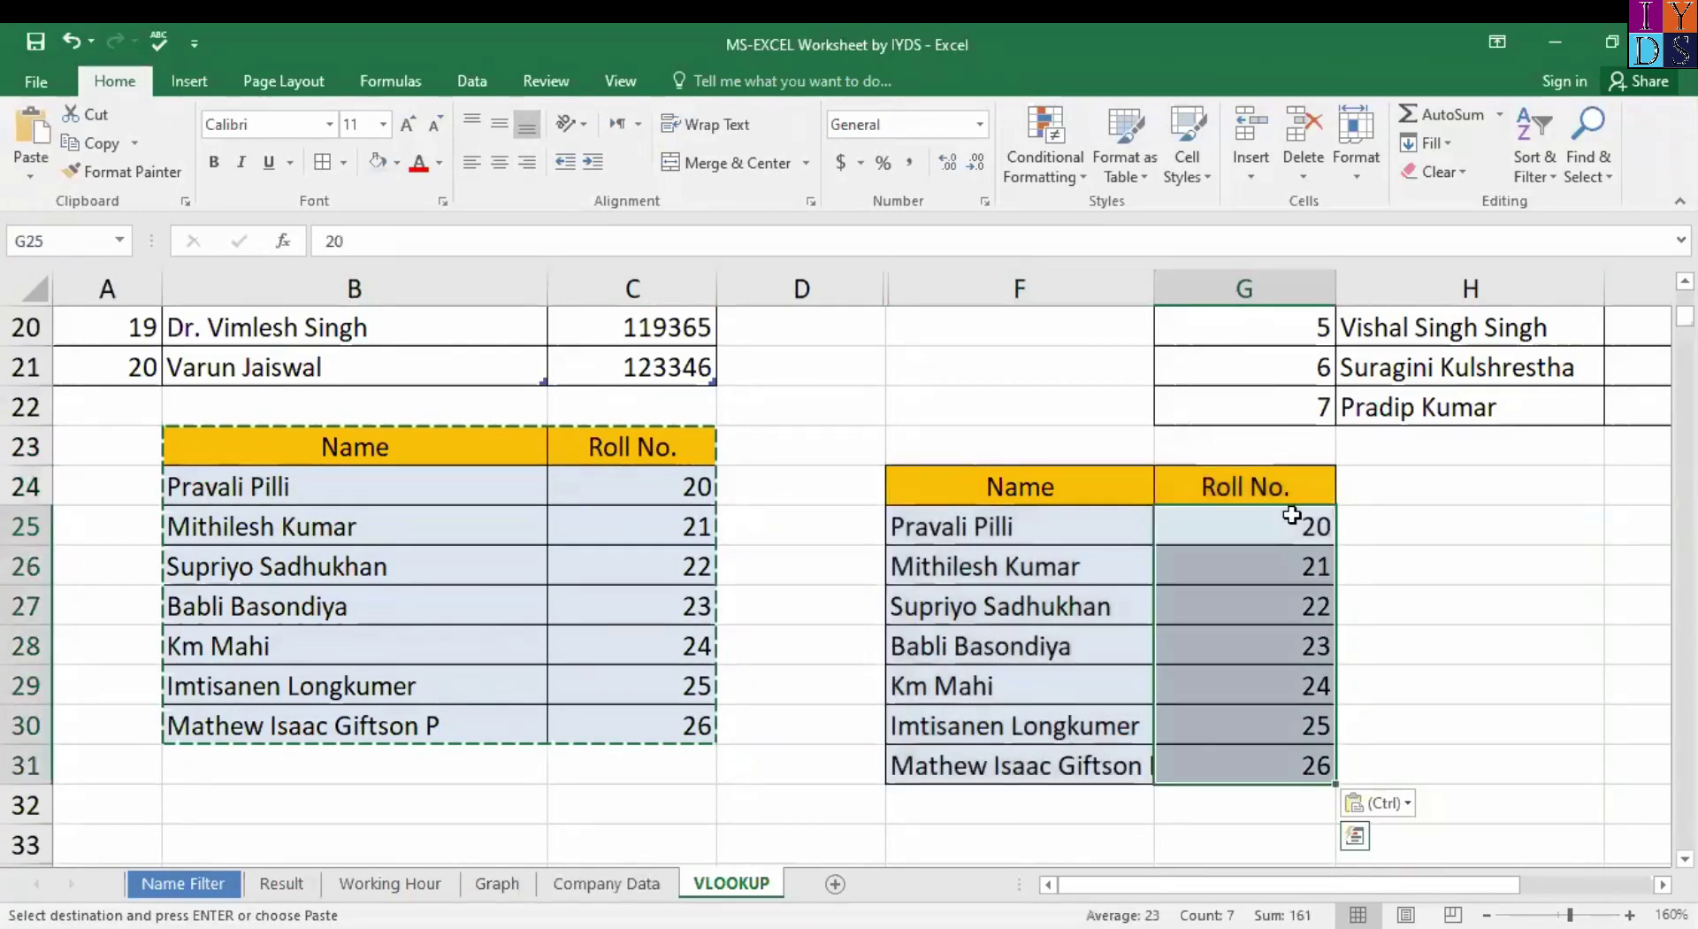
pyautogui.press('Delete')
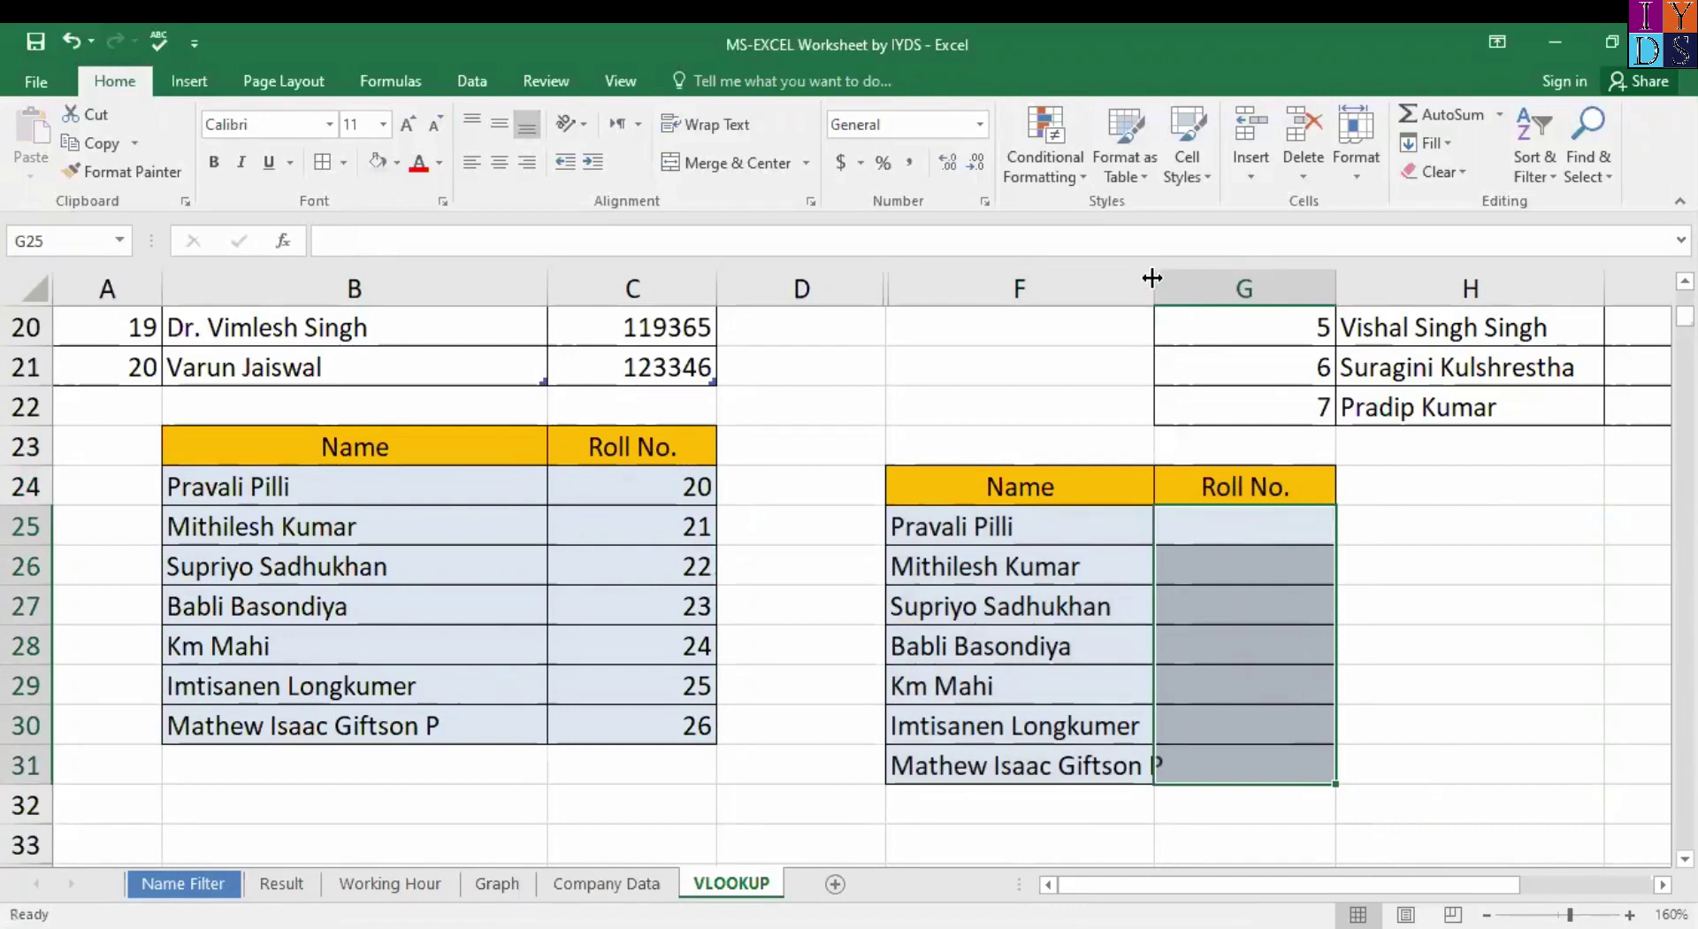
# Widen column F to fit the full names and select the table's last two rows.
pyautogui.moveTo(1152, 277); pyautogui.dragTo(1227, 278)
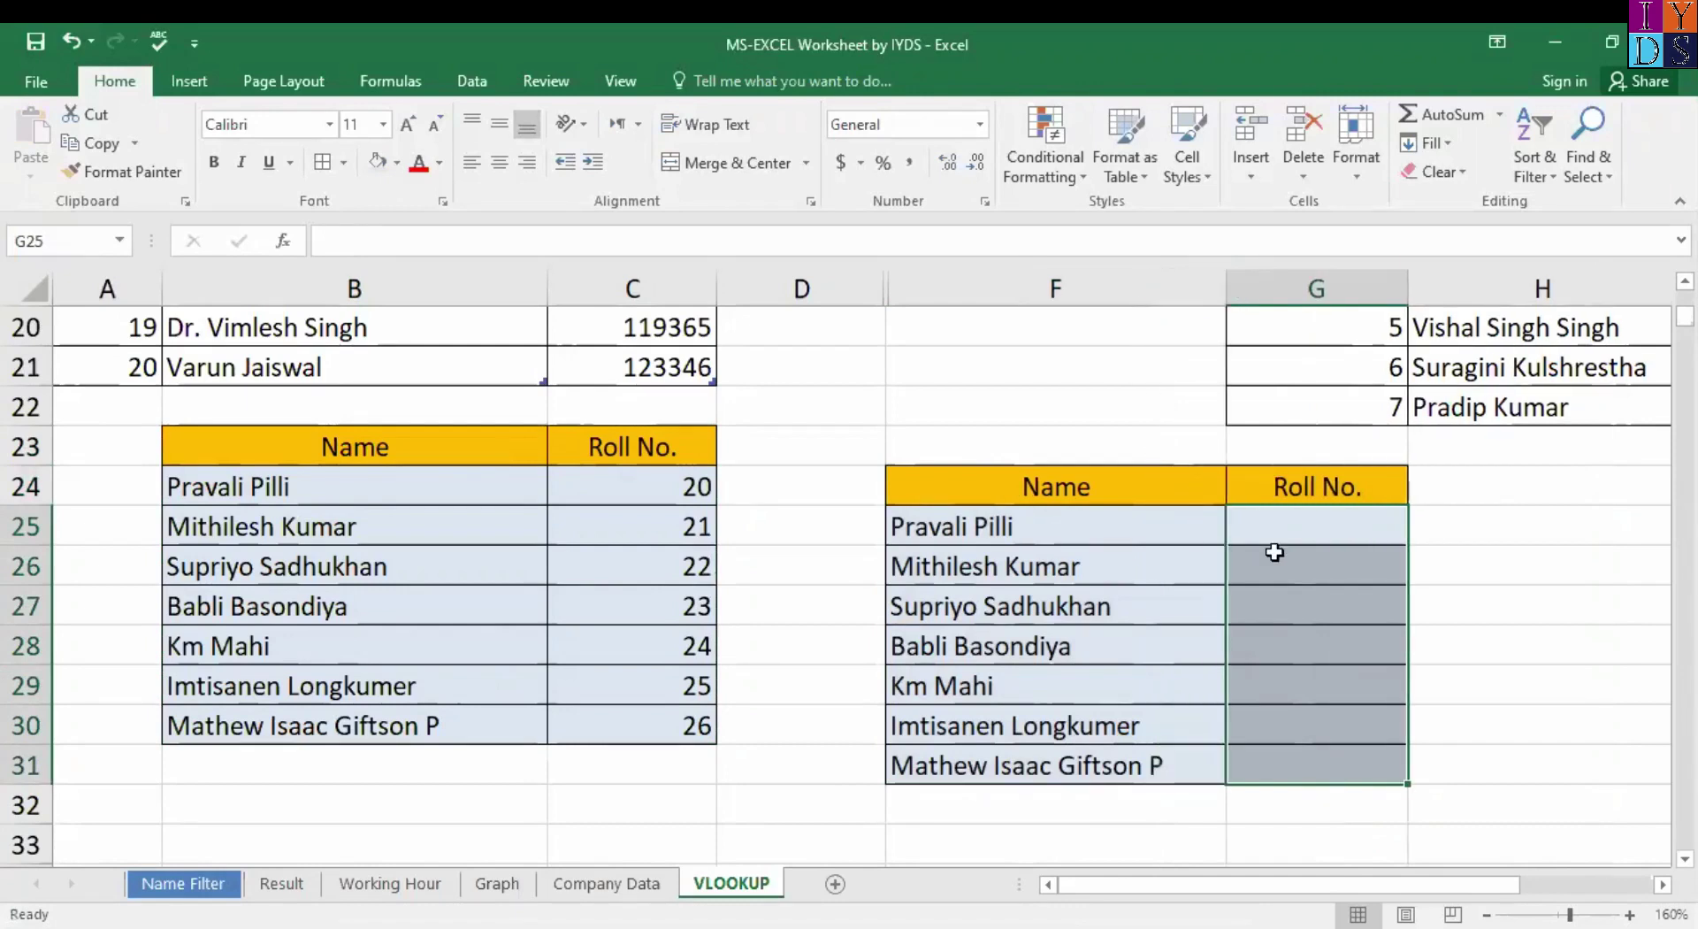
pyautogui.click(1274, 553)
pyautogui.click(1068, 527)
pyautogui.click(1016, 606)
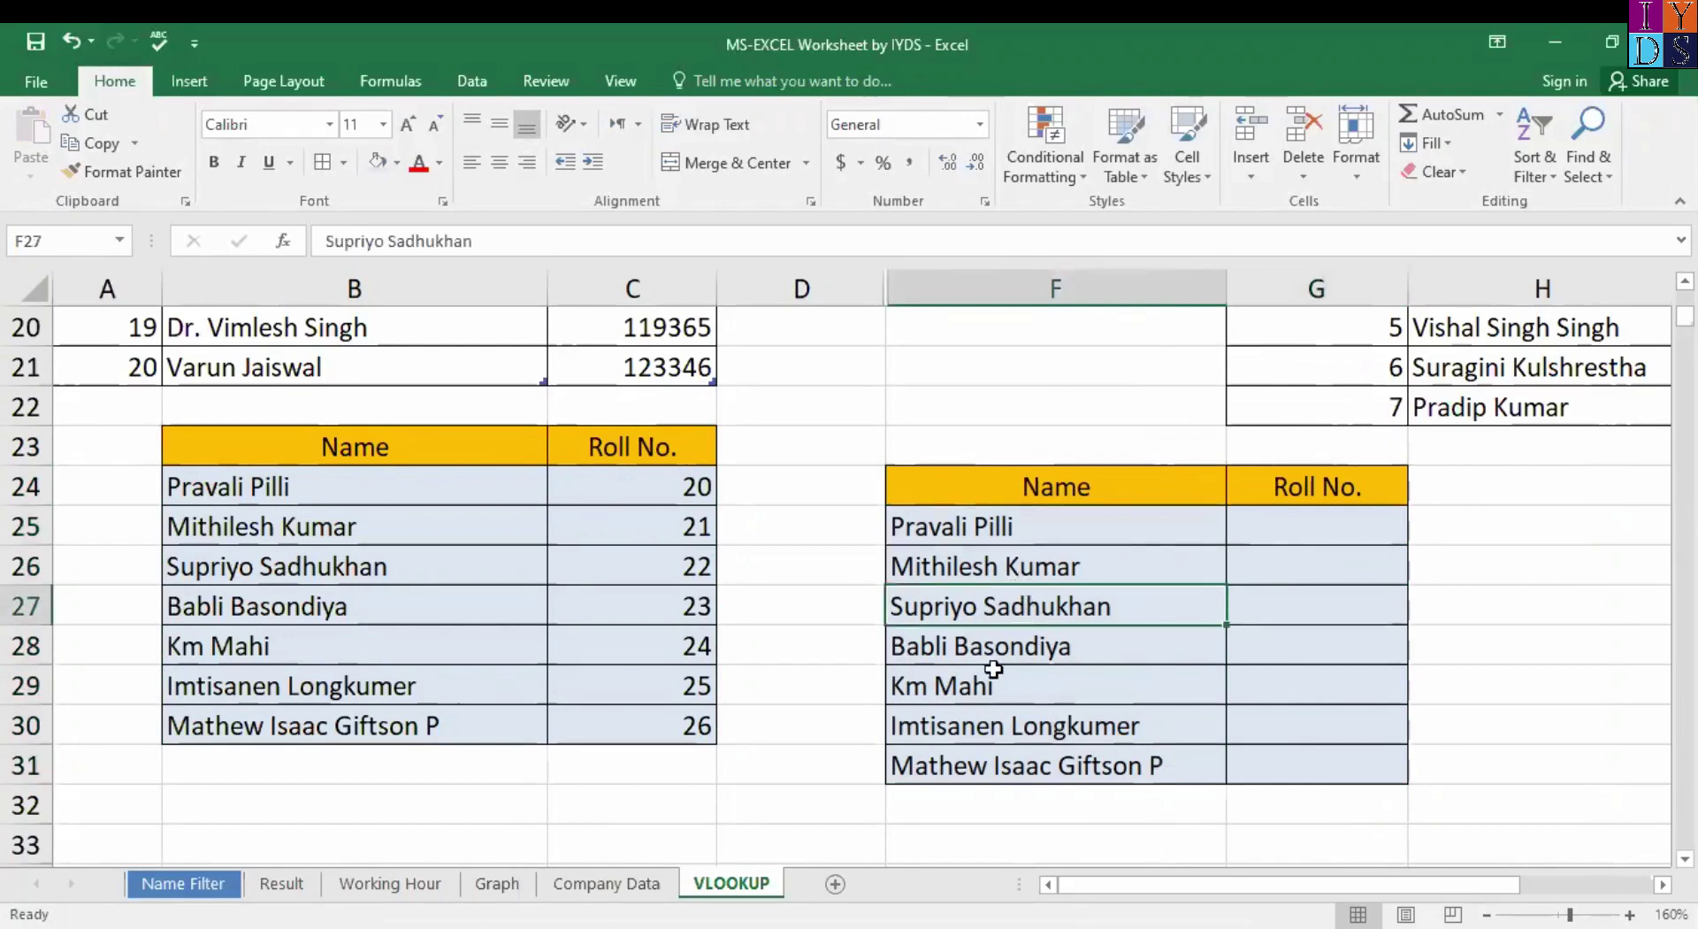
pyautogui.click(961, 730)
pyautogui.keyDown('shift'); pyautogui.click(1234, 762); pyautogui.keyUp('shift')
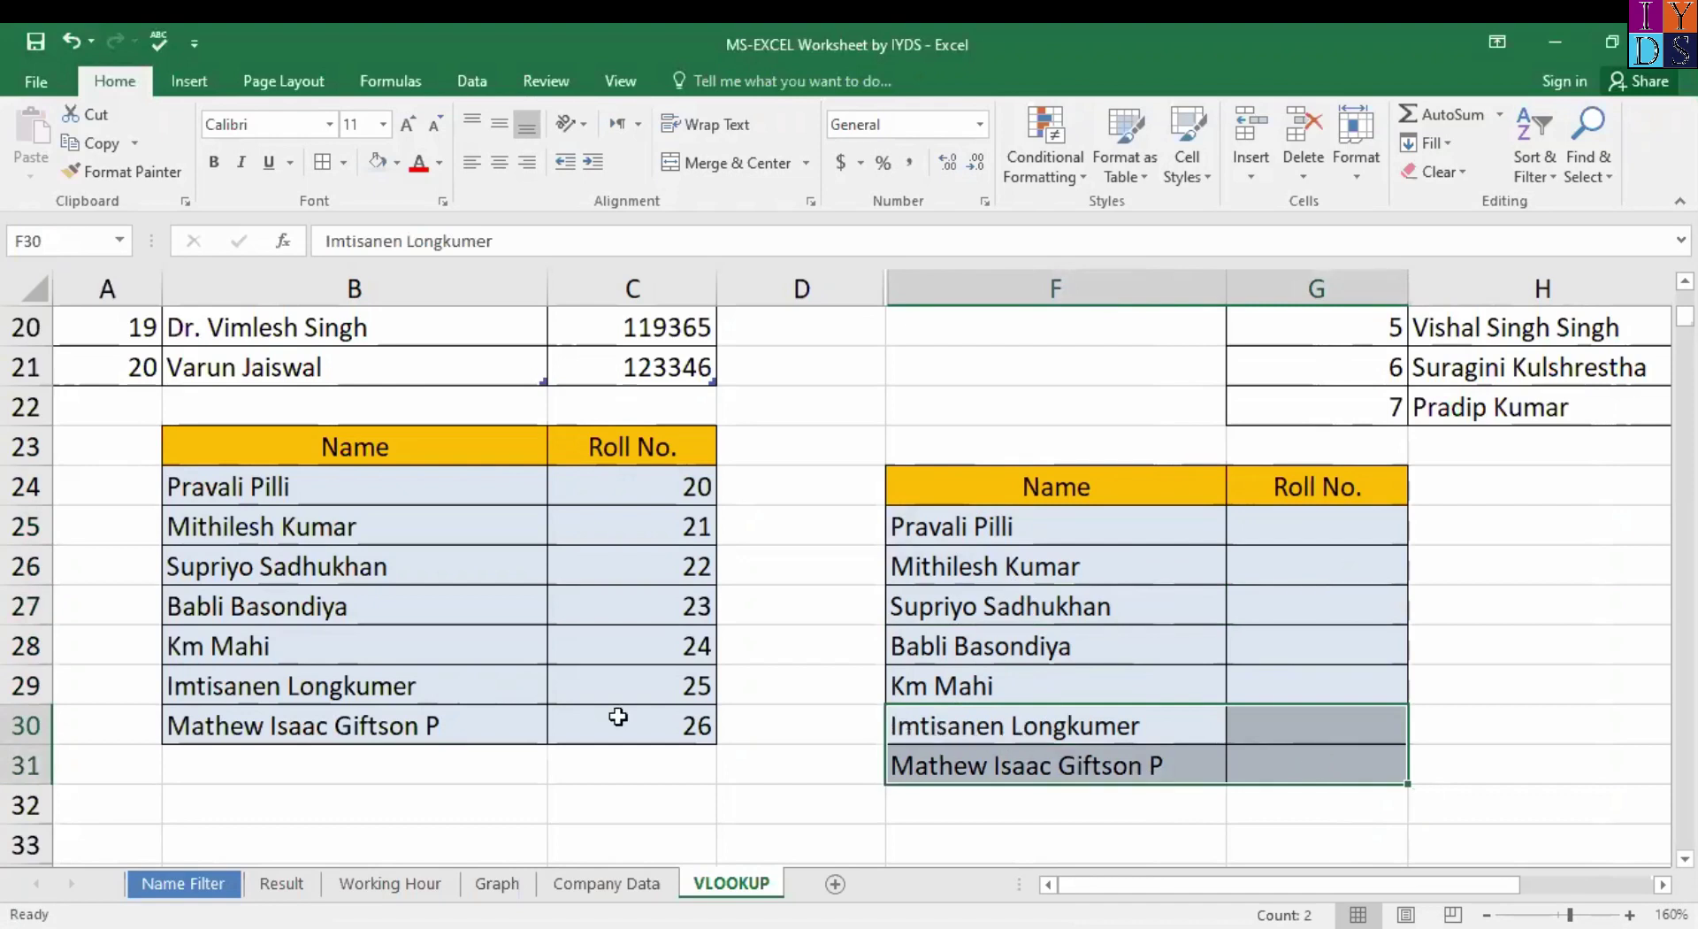
pyautogui.click(1006, 710)
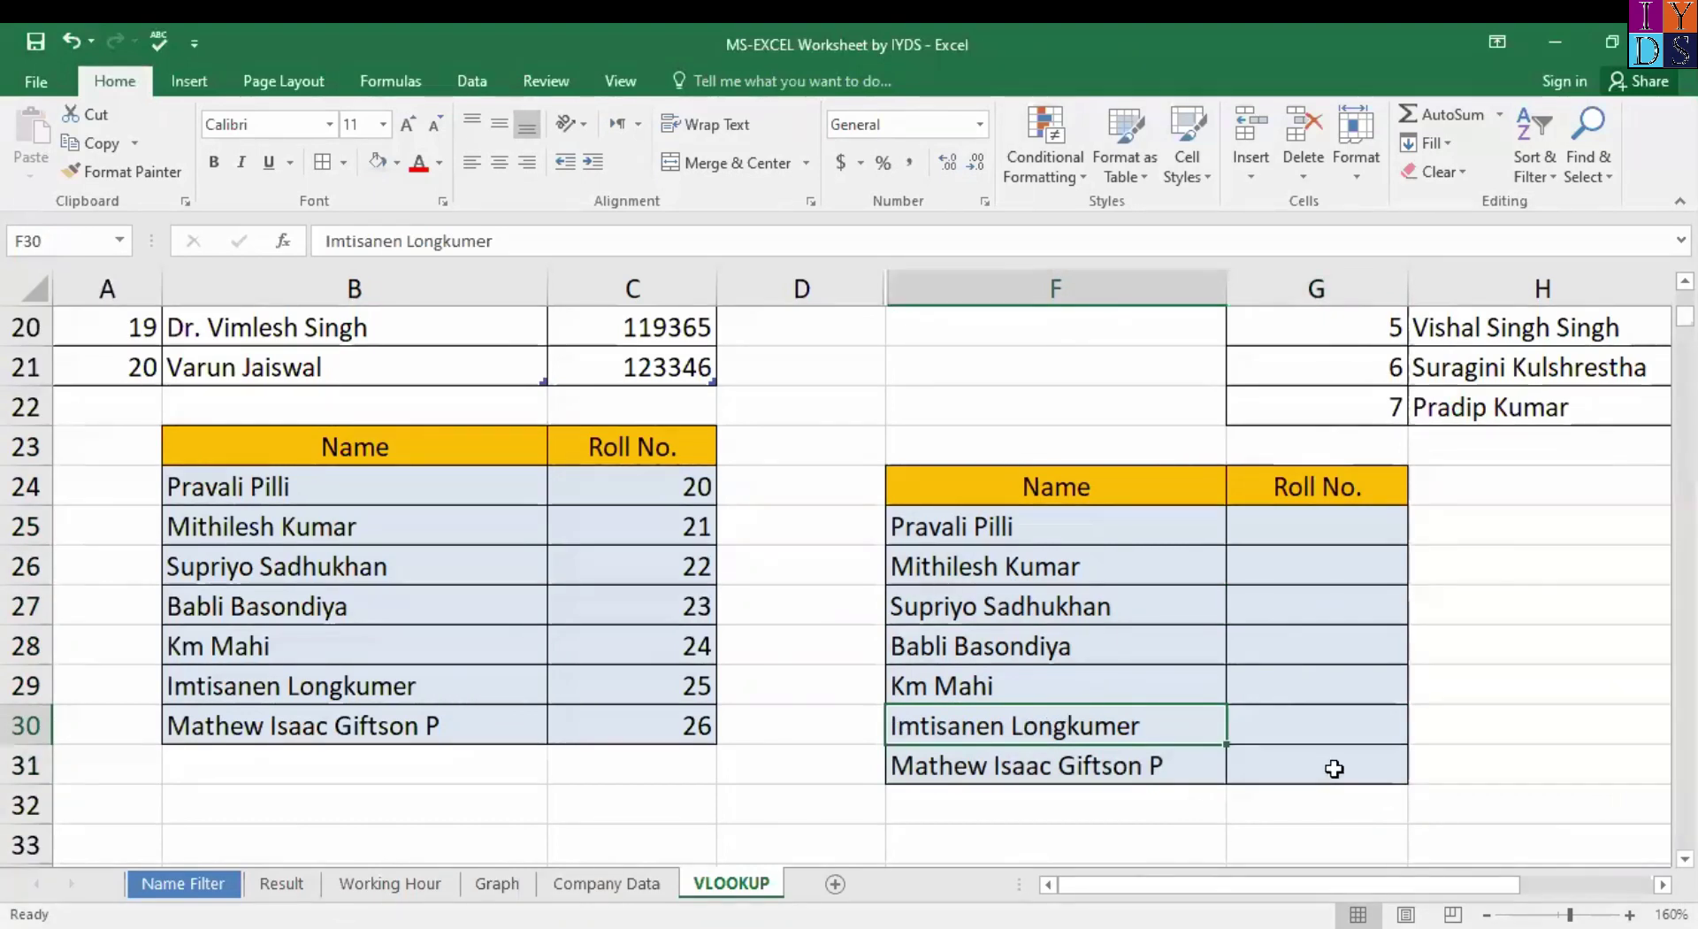
pyautogui.keyDown('shift'); pyautogui.click(1334, 768); pyautogui.keyUp('shift')
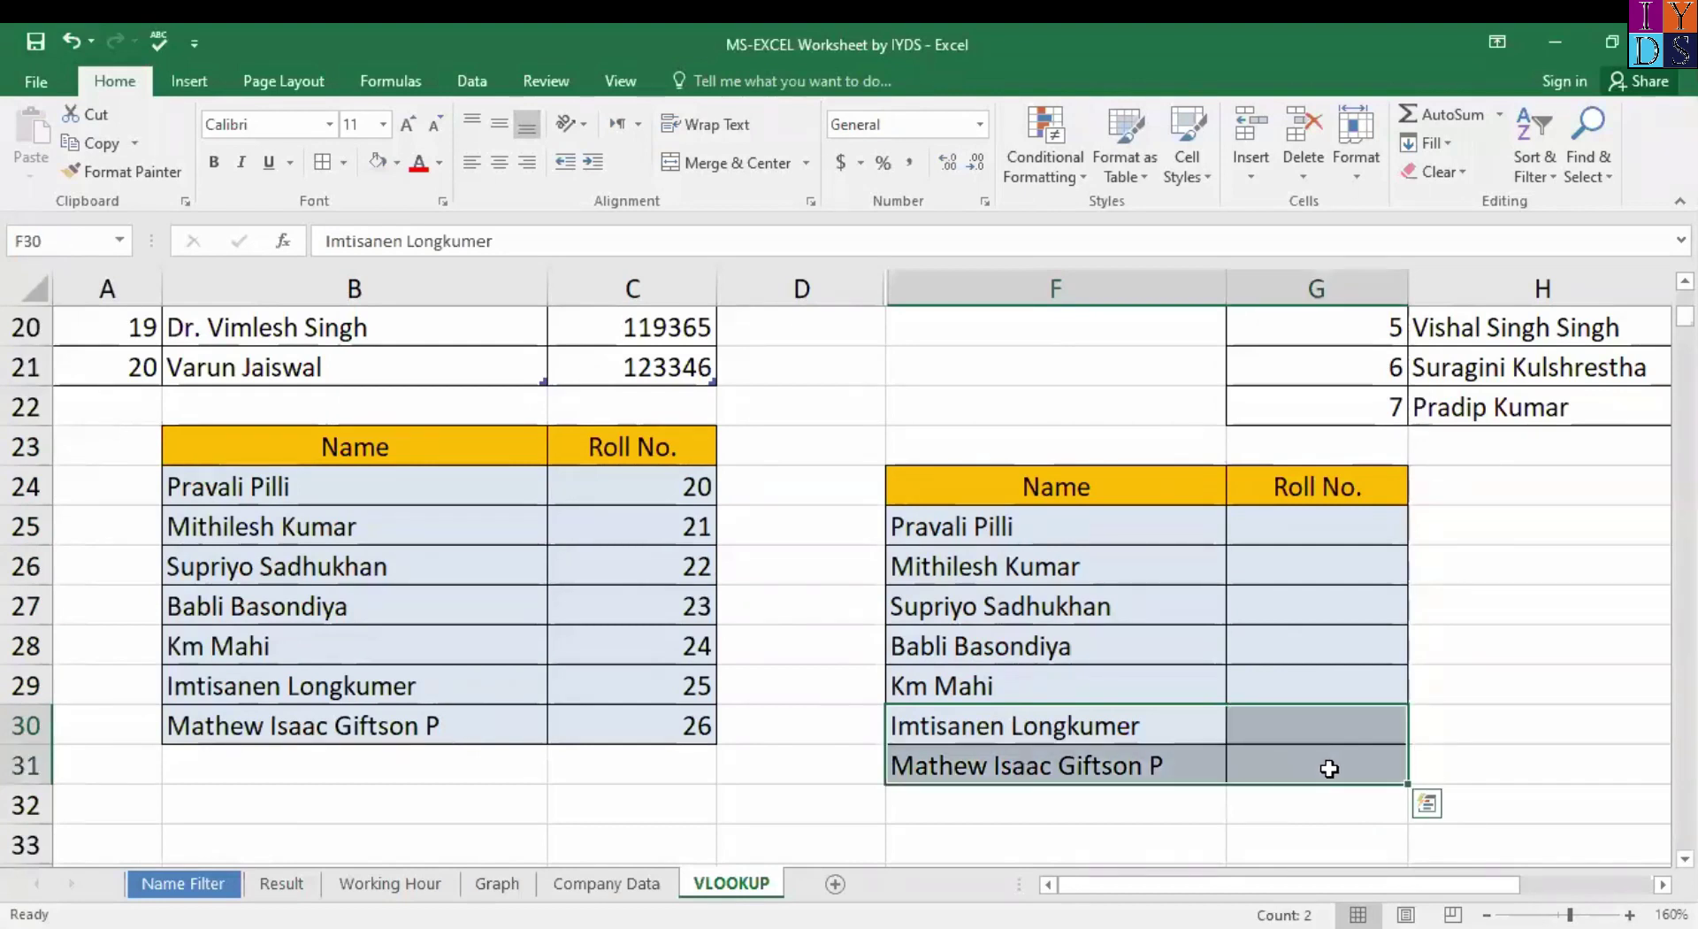
pyautogui.rightClick(1270, 728)
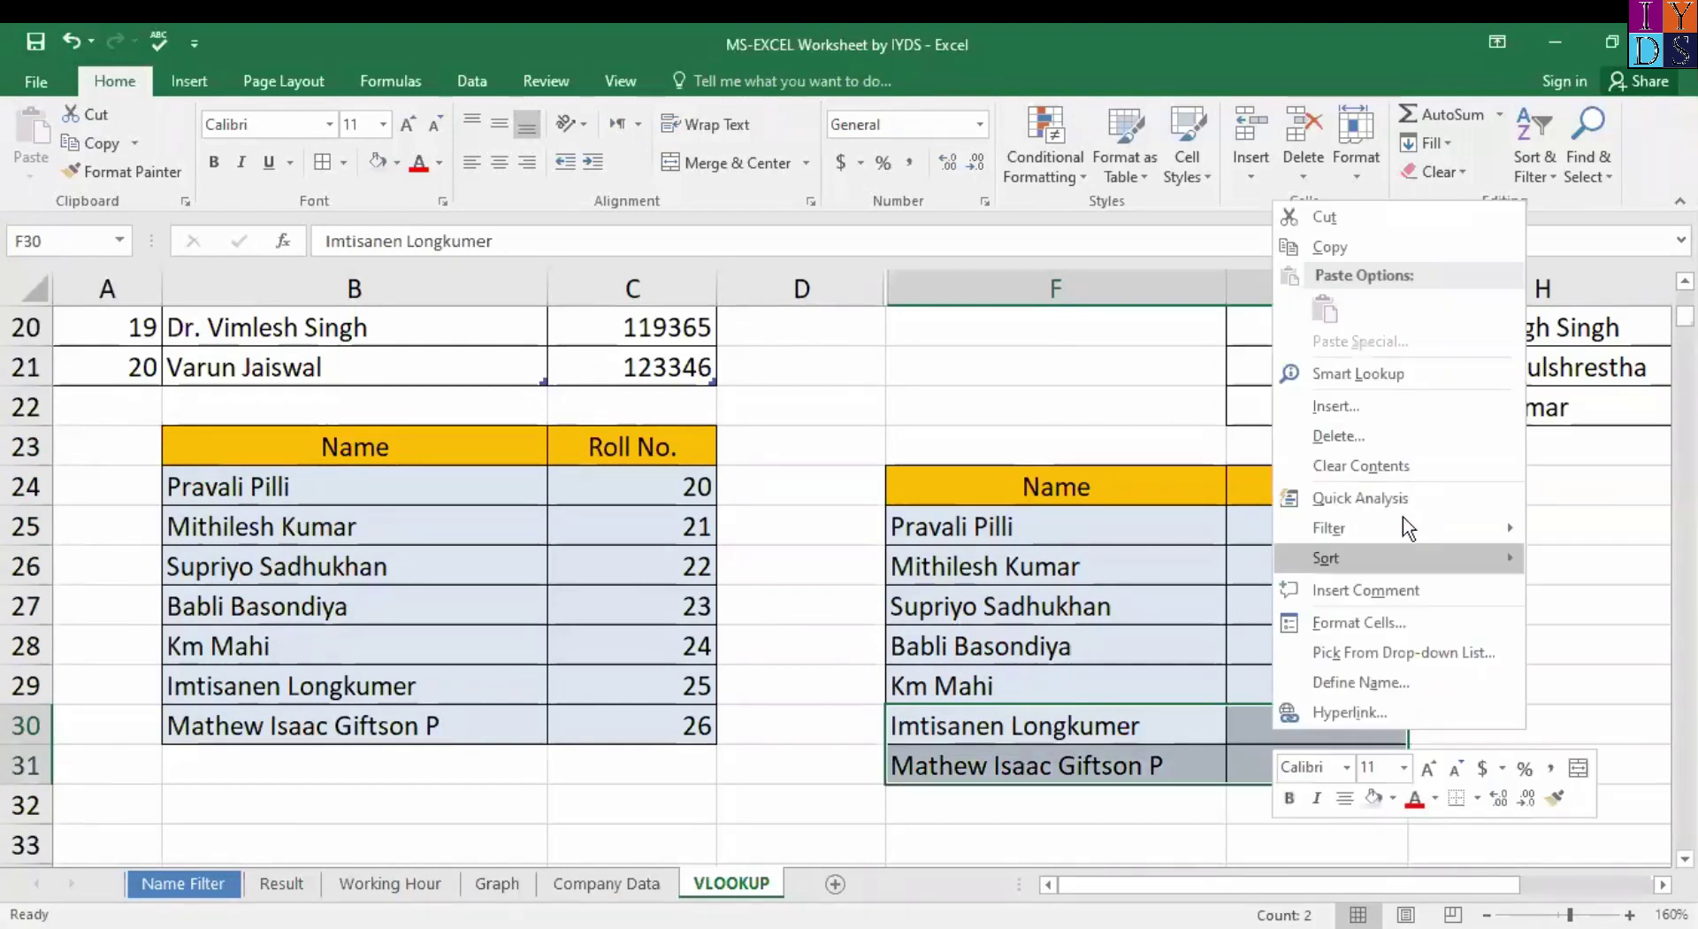
pyautogui.click(1393, 433)
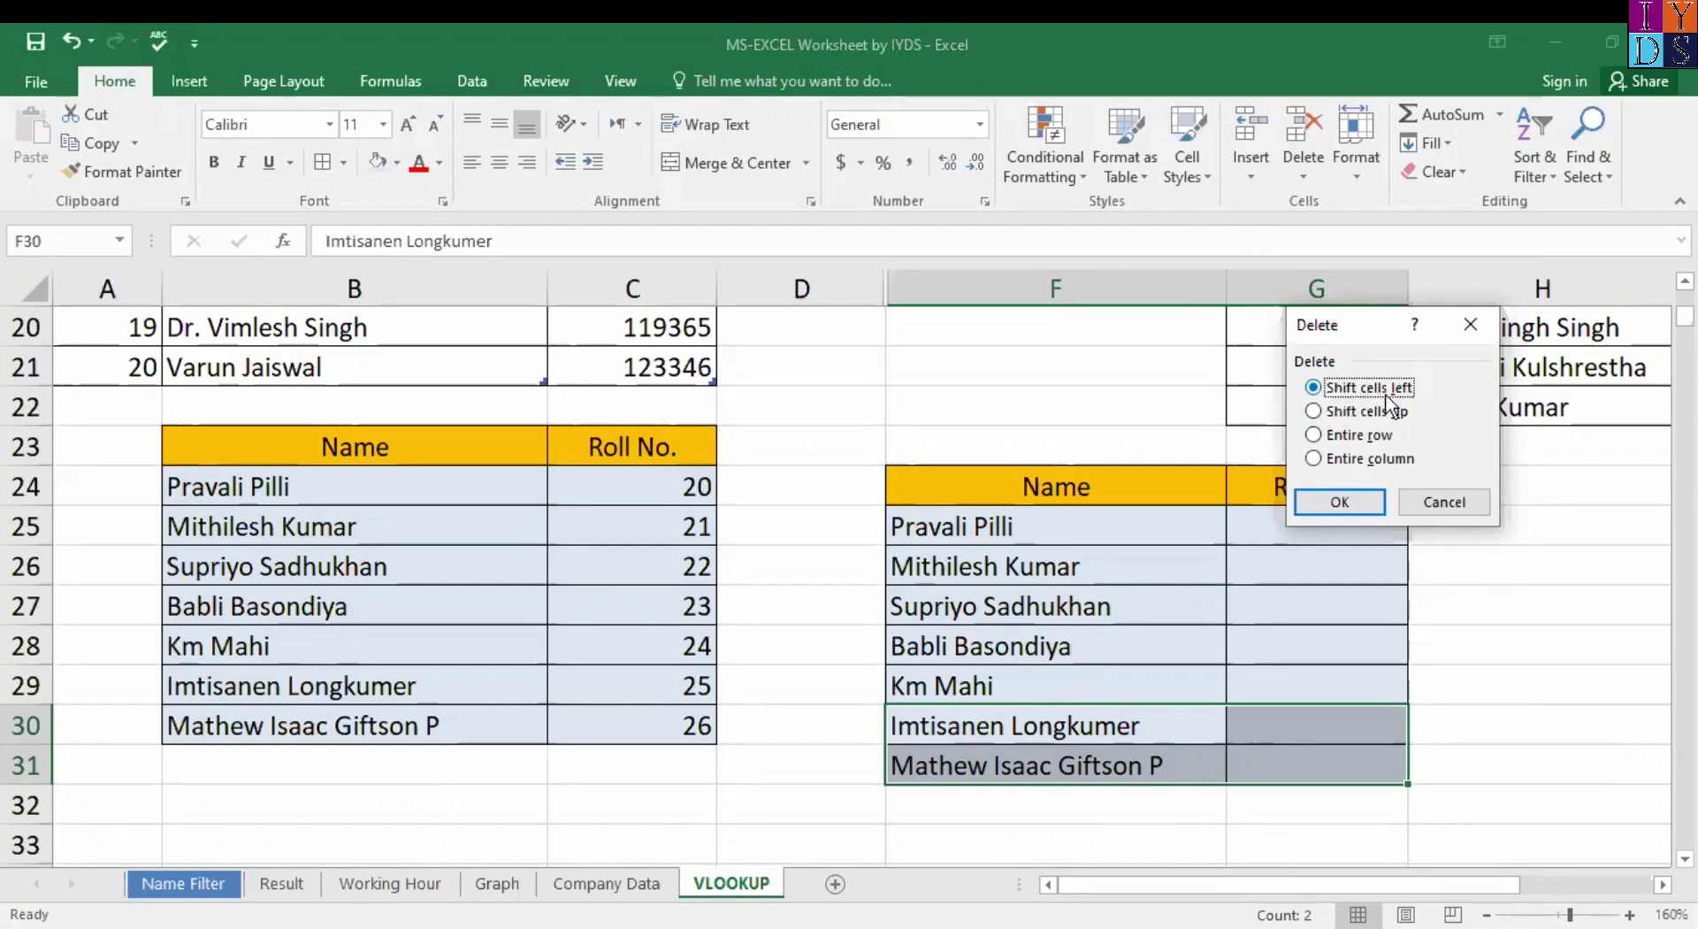
pyautogui.click(1340, 502)
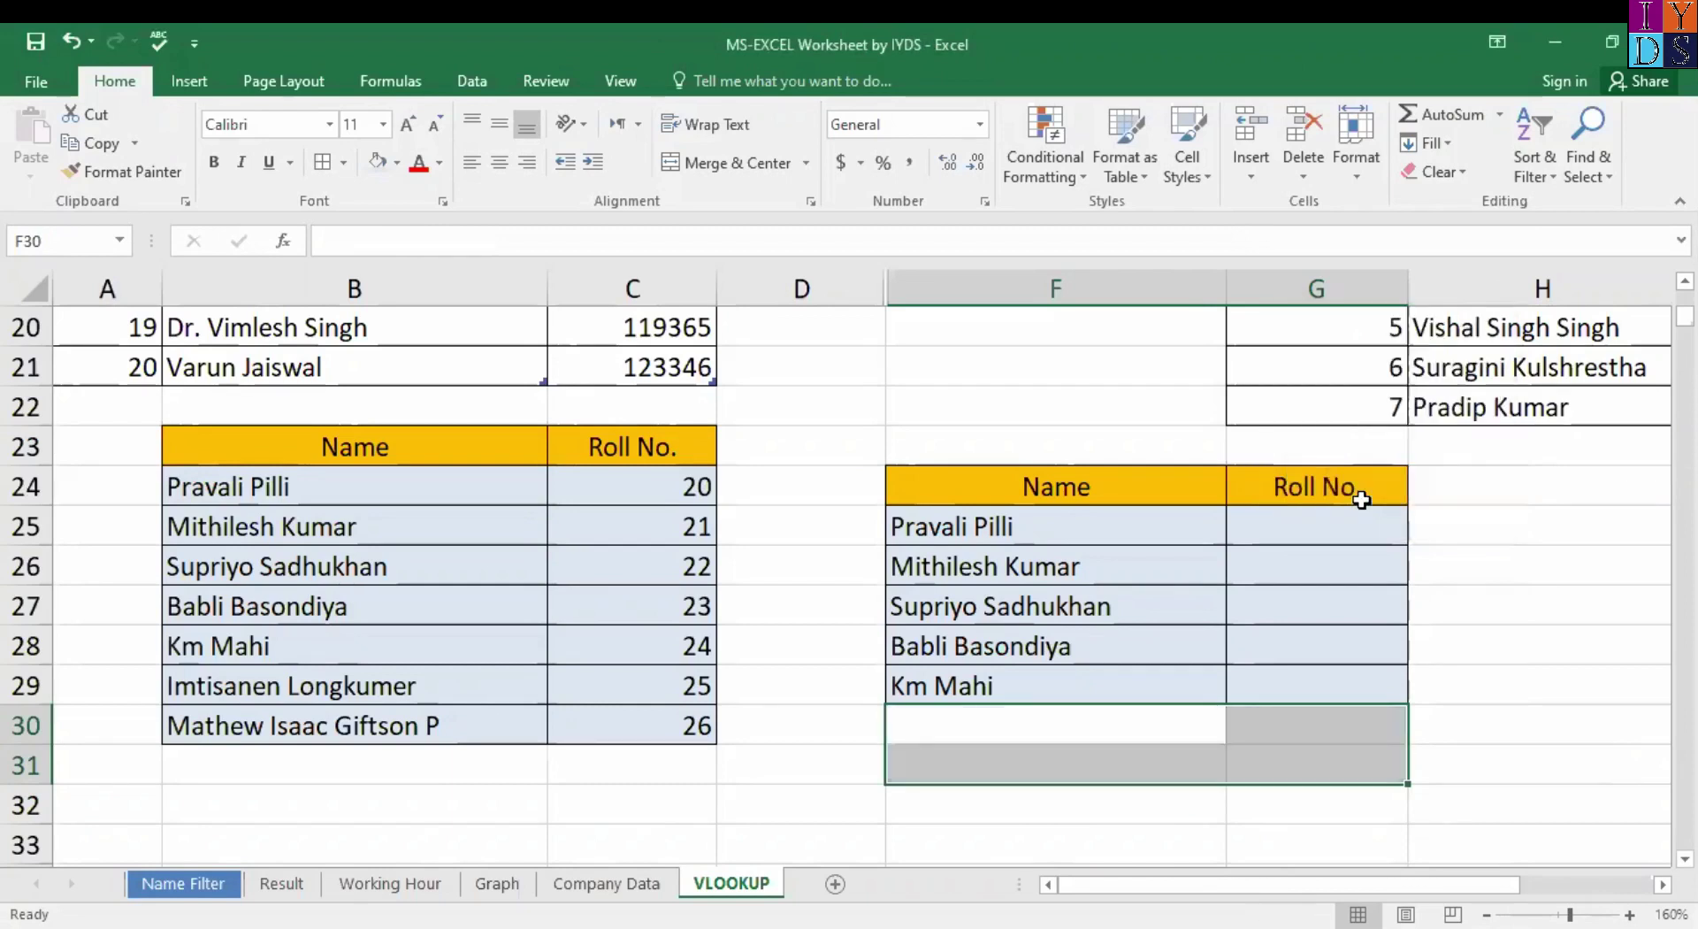
pyautogui.click(1065, 771)
pyautogui.click(1076, 733)
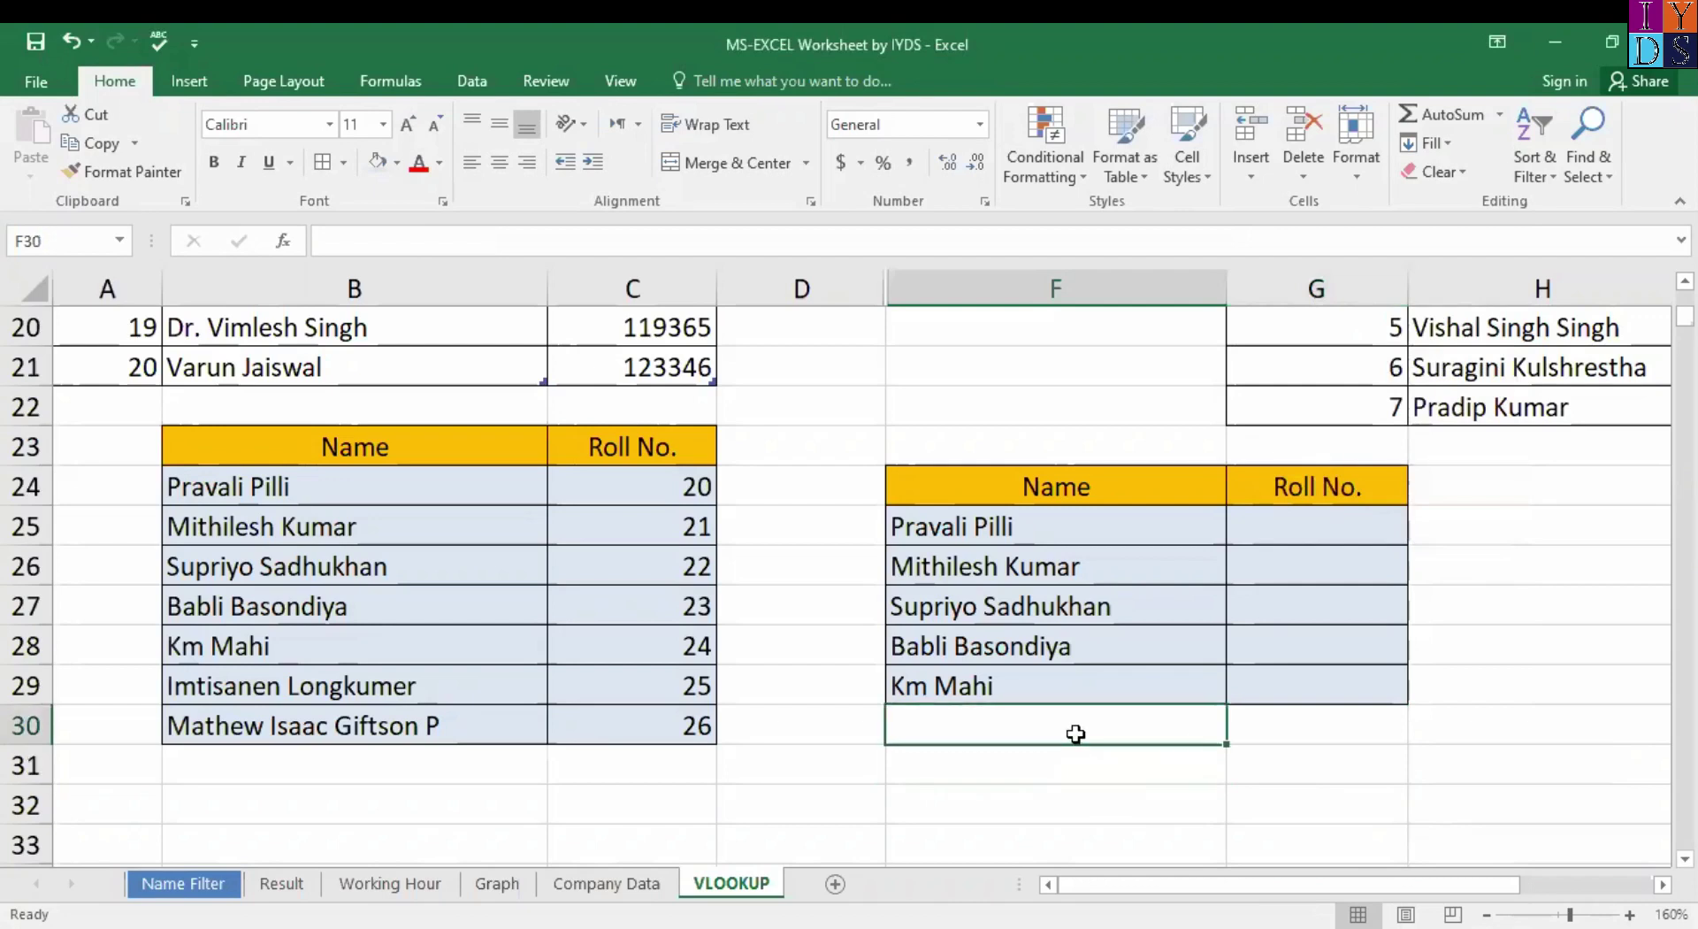
pyautogui.click(1324, 775)
pyautogui.click(974, 730)
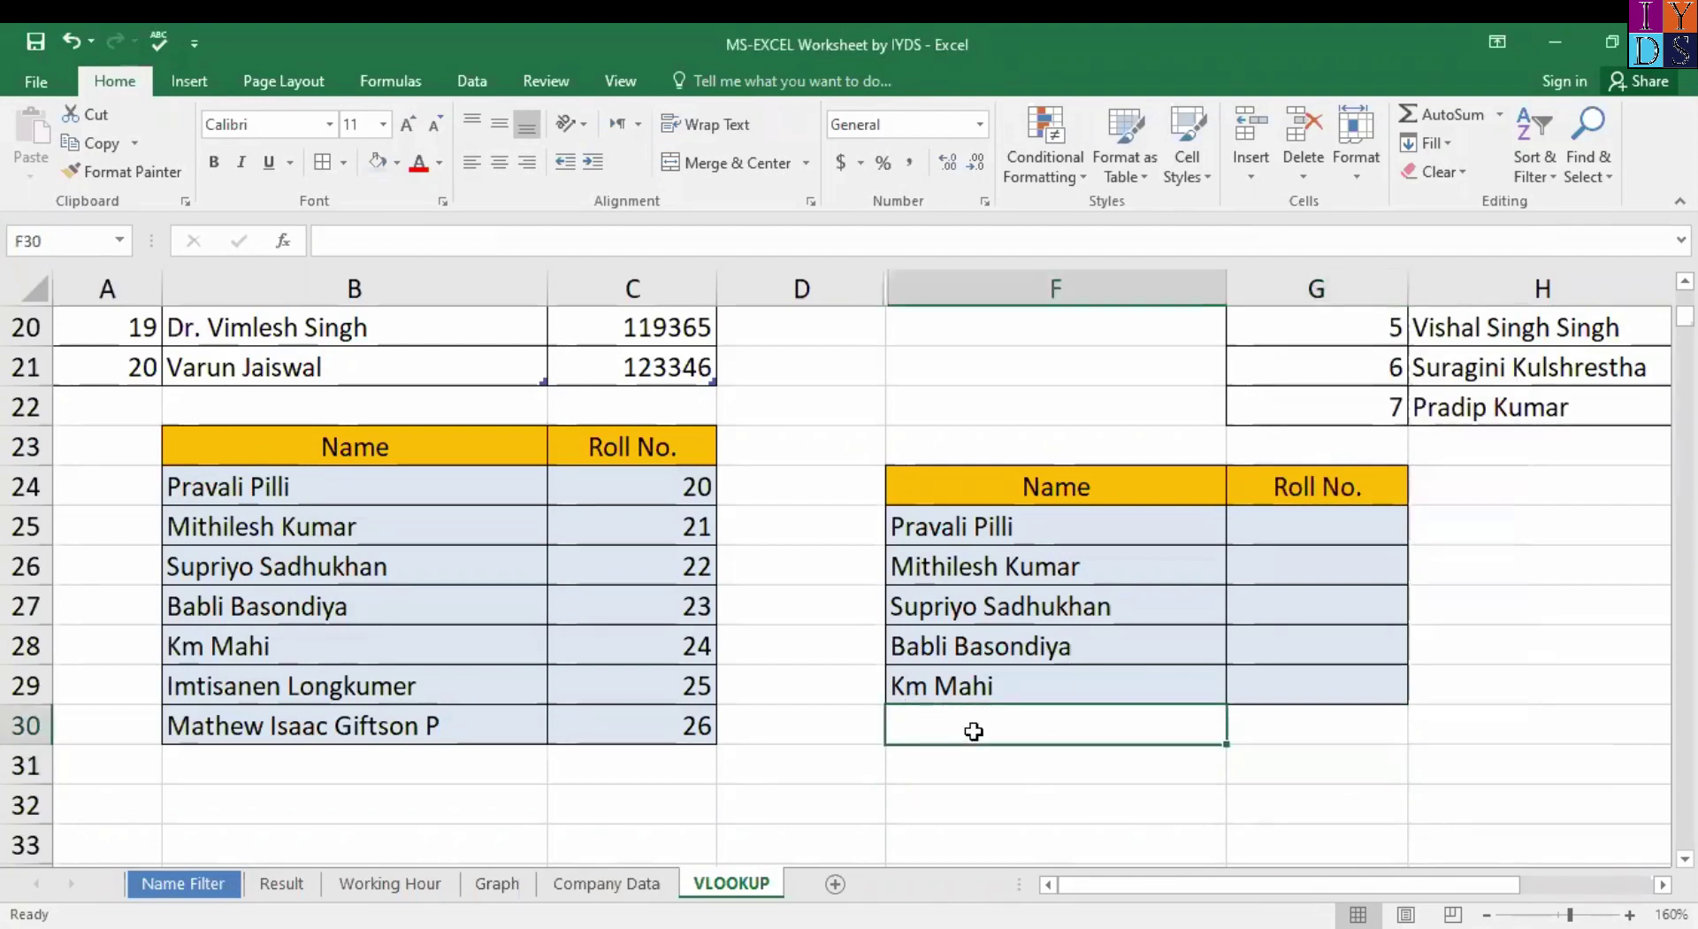
pyautogui.click(1292, 778)
pyautogui.click(1092, 728)
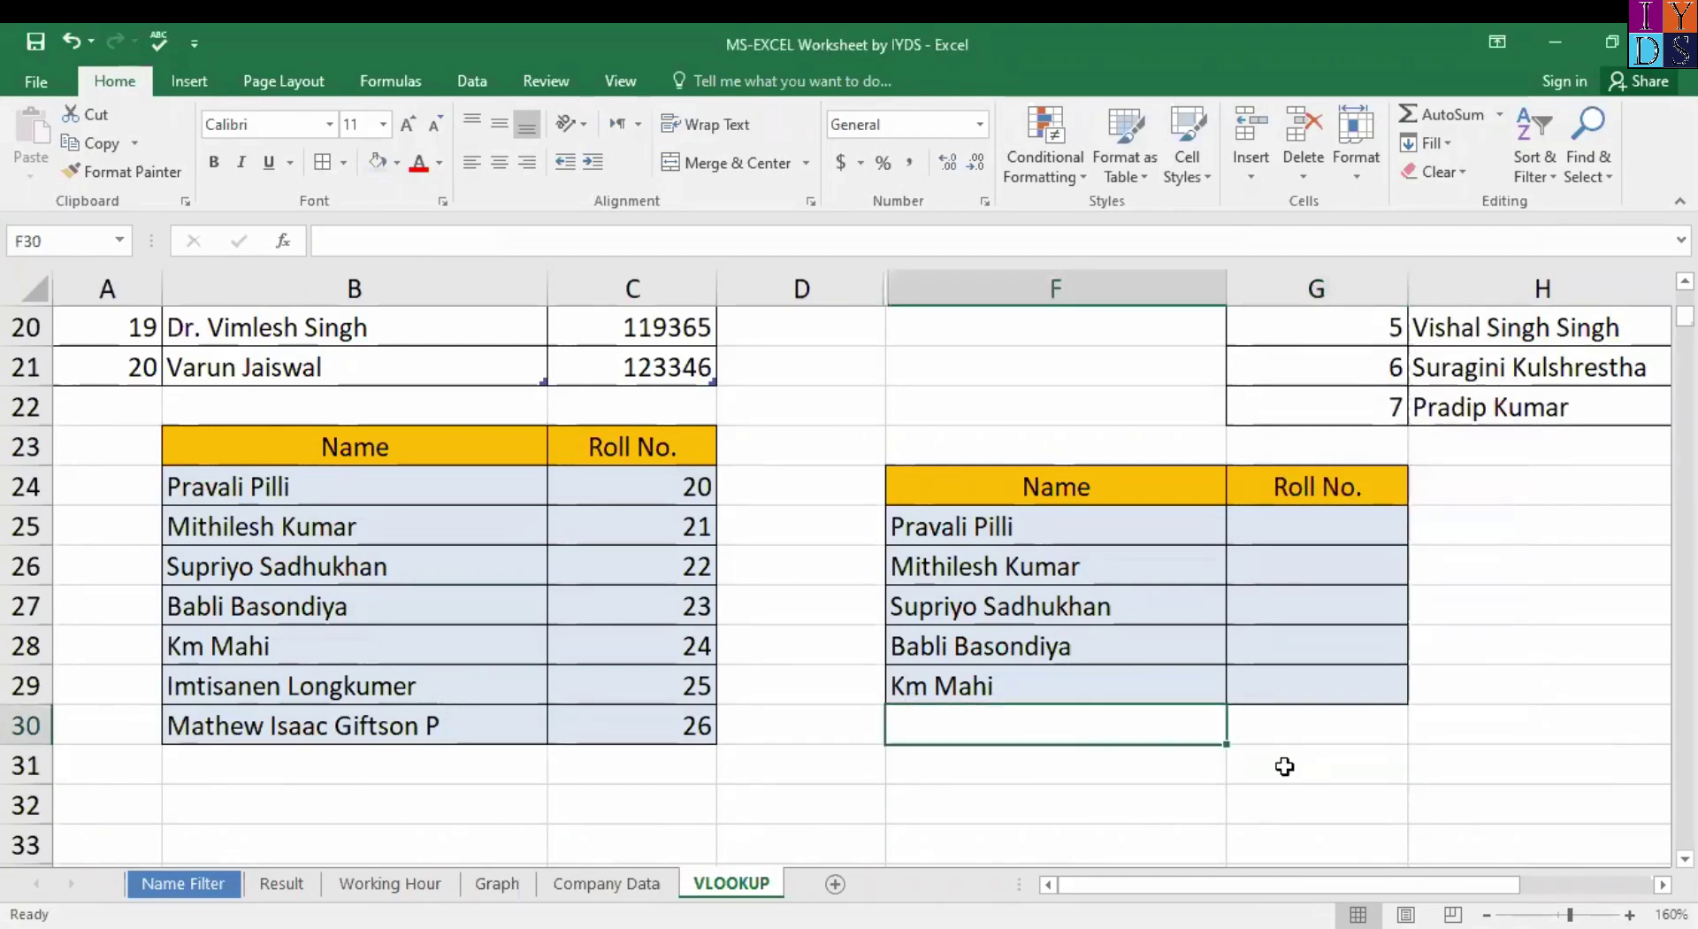
pyautogui.click(1307, 784)
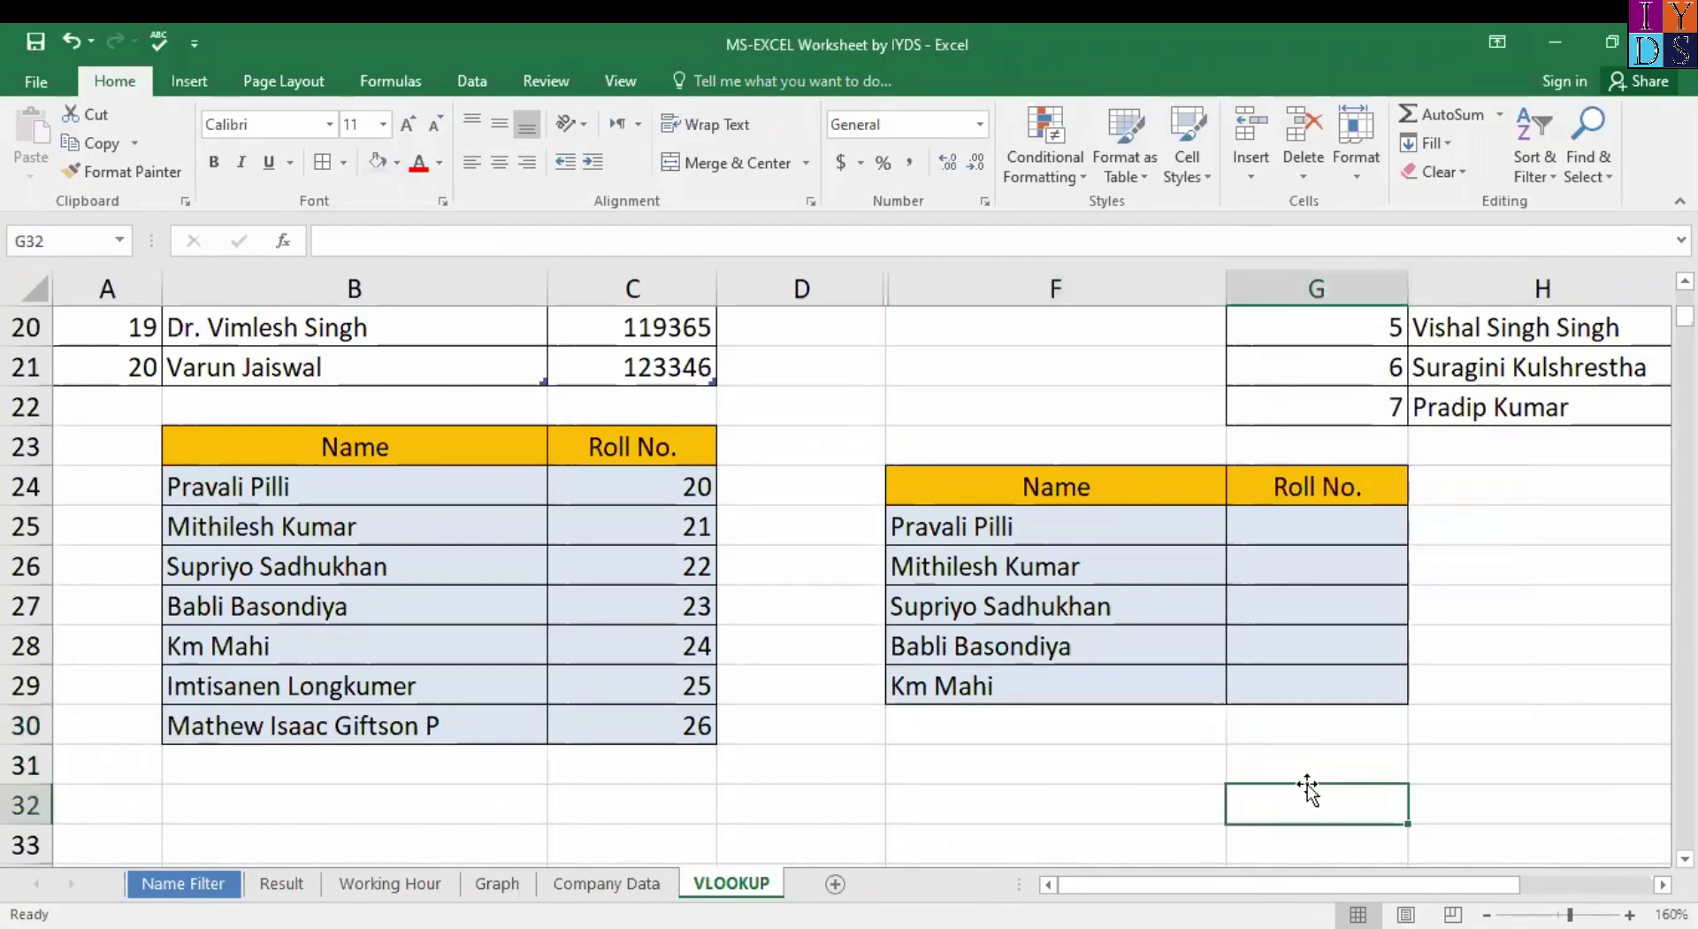
pyautogui.click(1051, 730)
pyautogui.hotkey('ctrl', 'v')
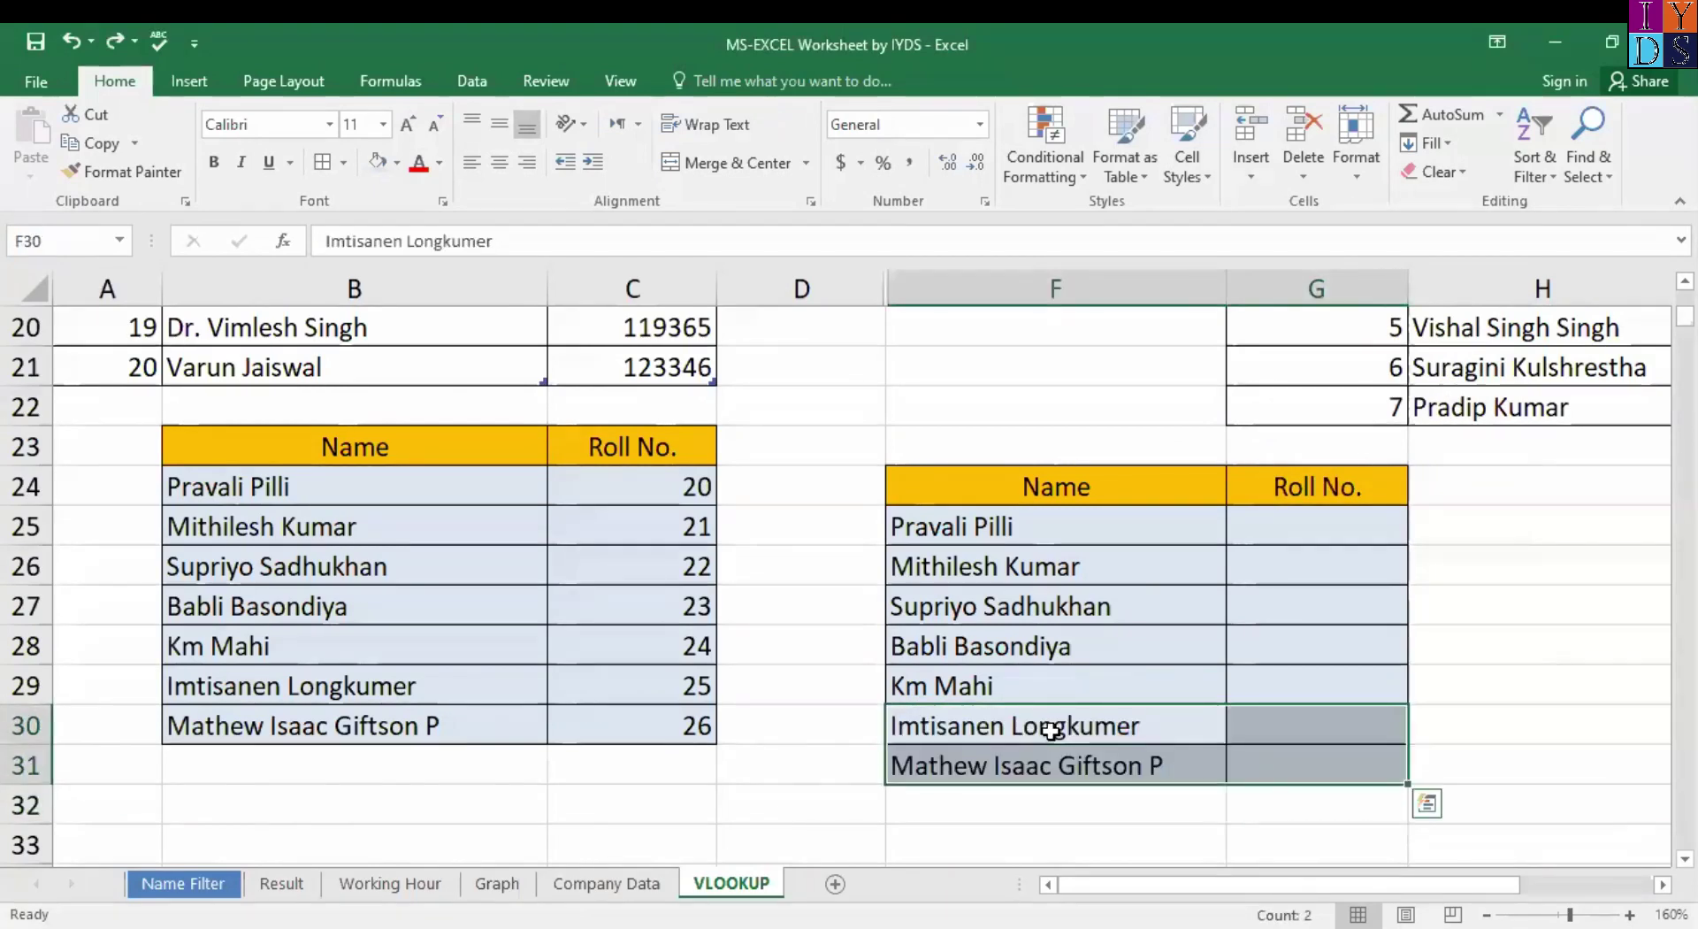
# Try inserting a blank column beside column D, then undo it.
pyautogui.rightClick(1290, 723)
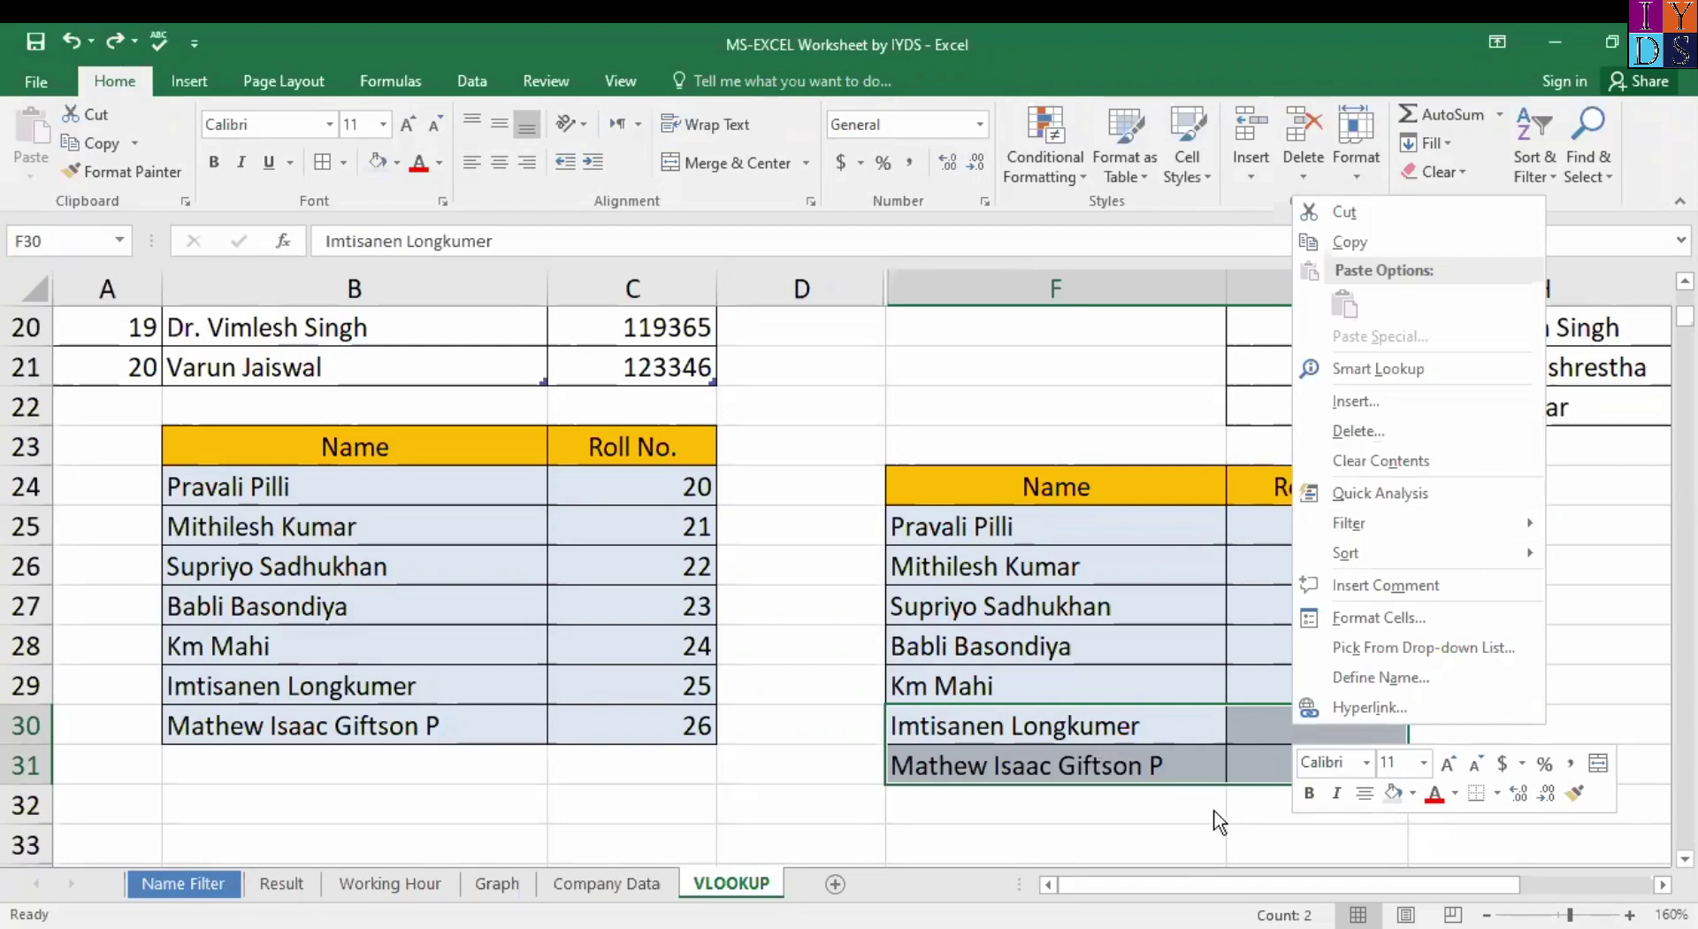
pyautogui.press('Escape')
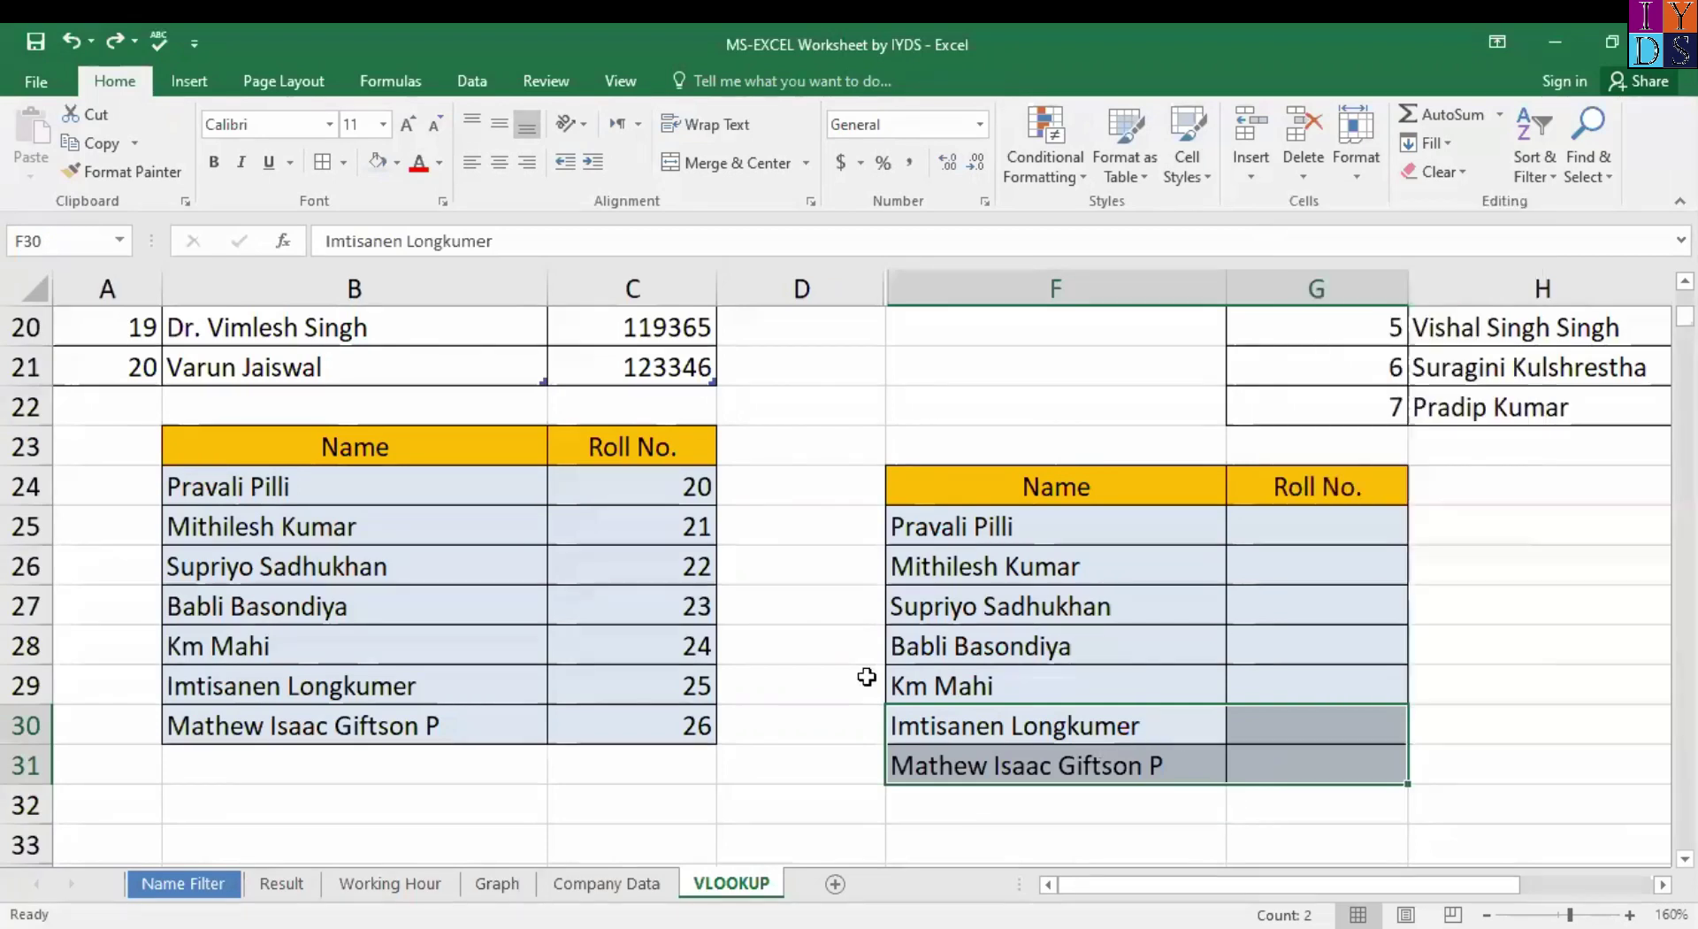
pyautogui.rightClick(843, 281)
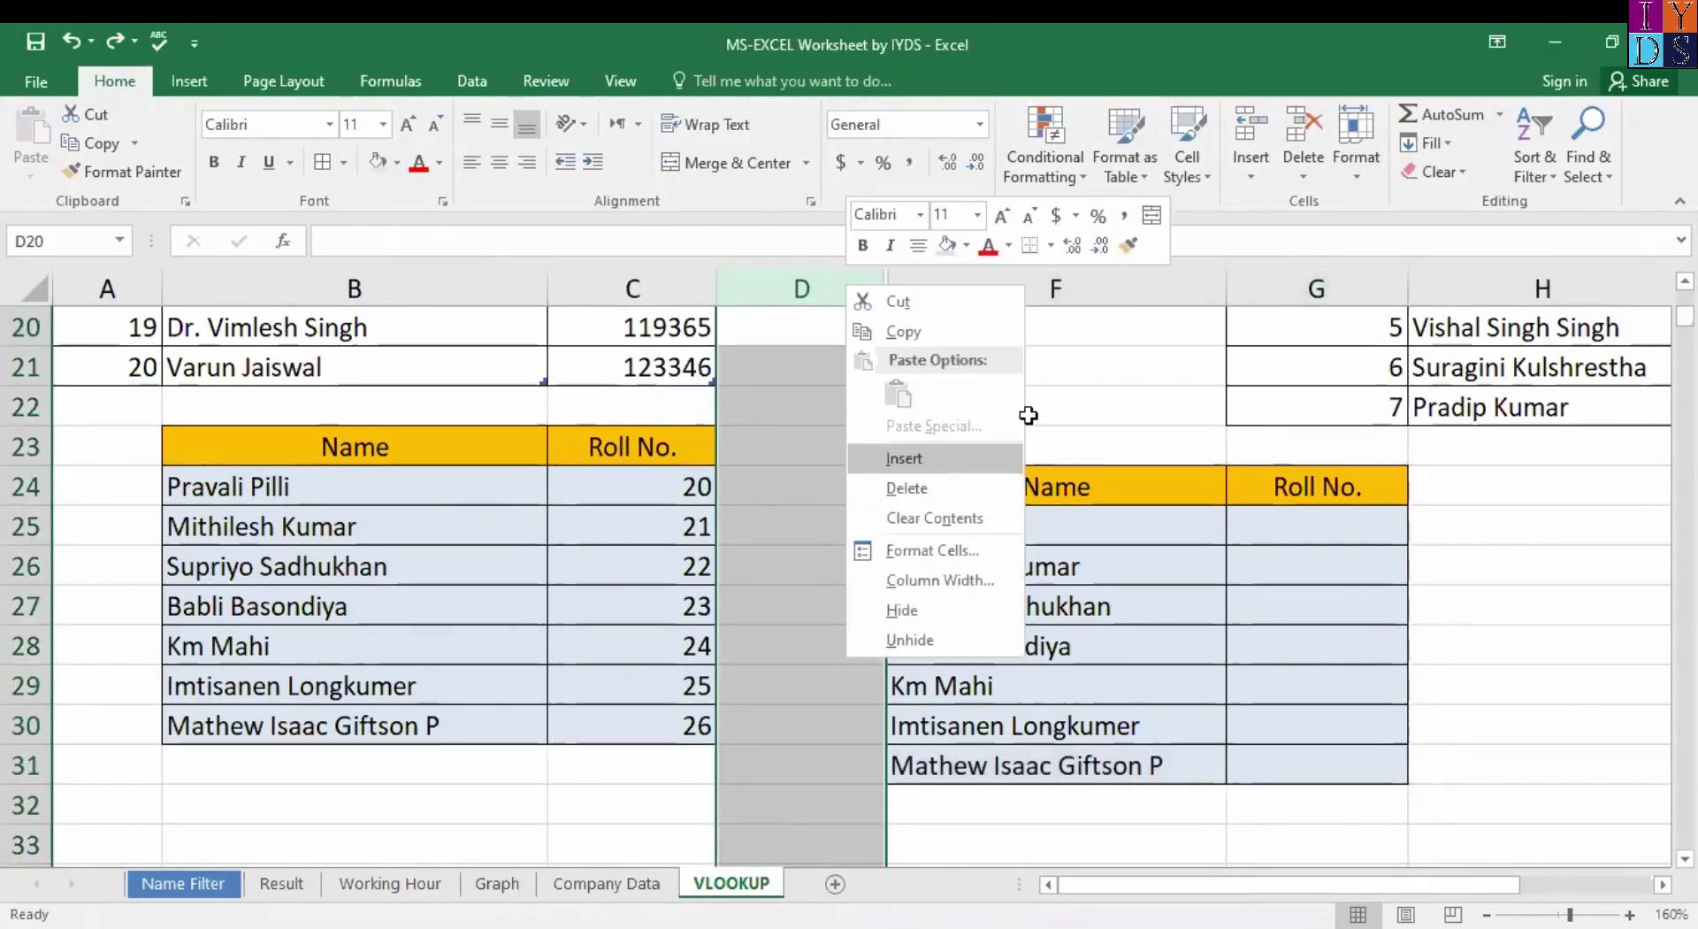
pyautogui.click(927, 458)
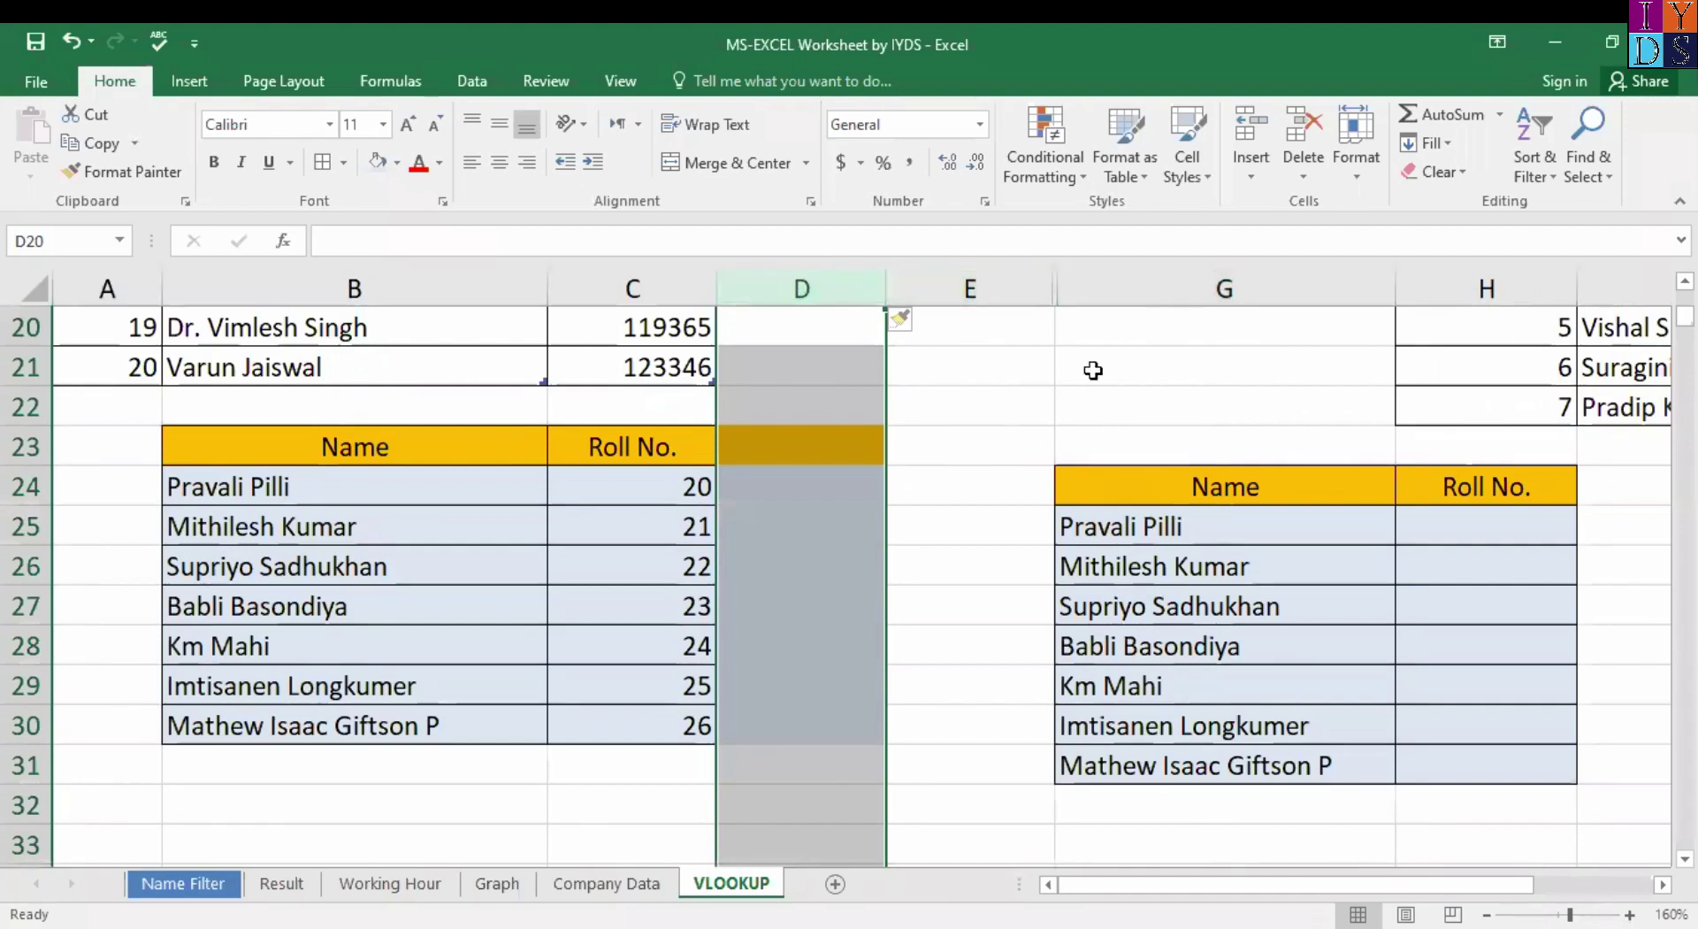
pyautogui.hotkey('ctrl', 'z')
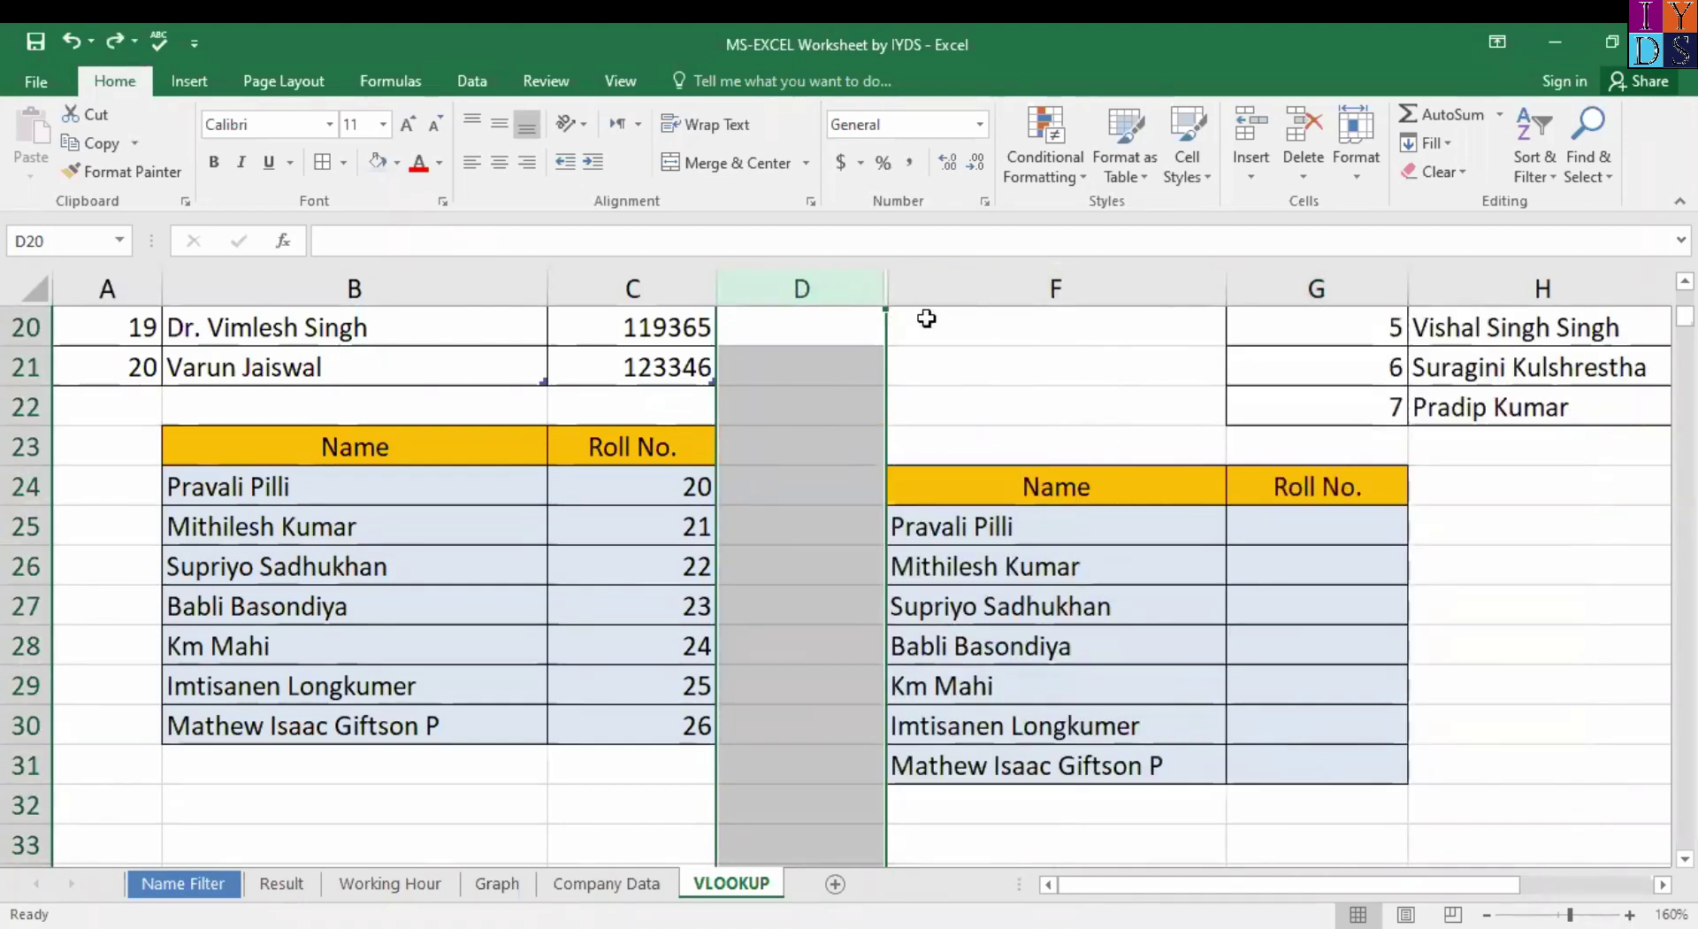
pyautogui.click(969, 356)
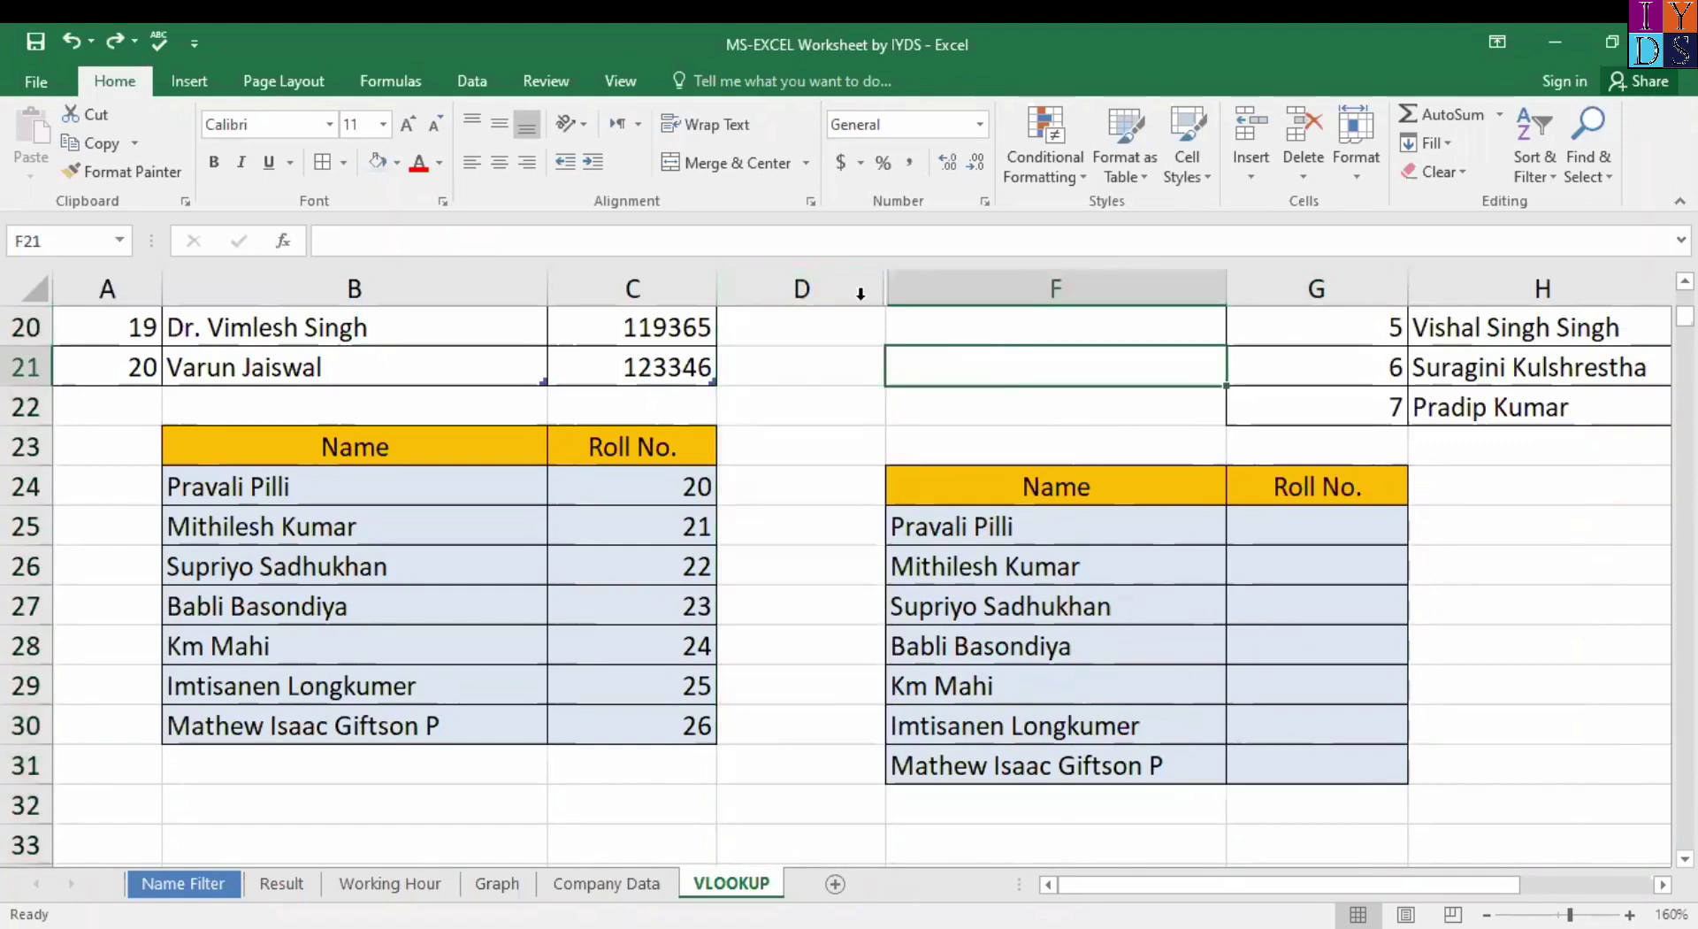
pyautogui.click(860, 293)
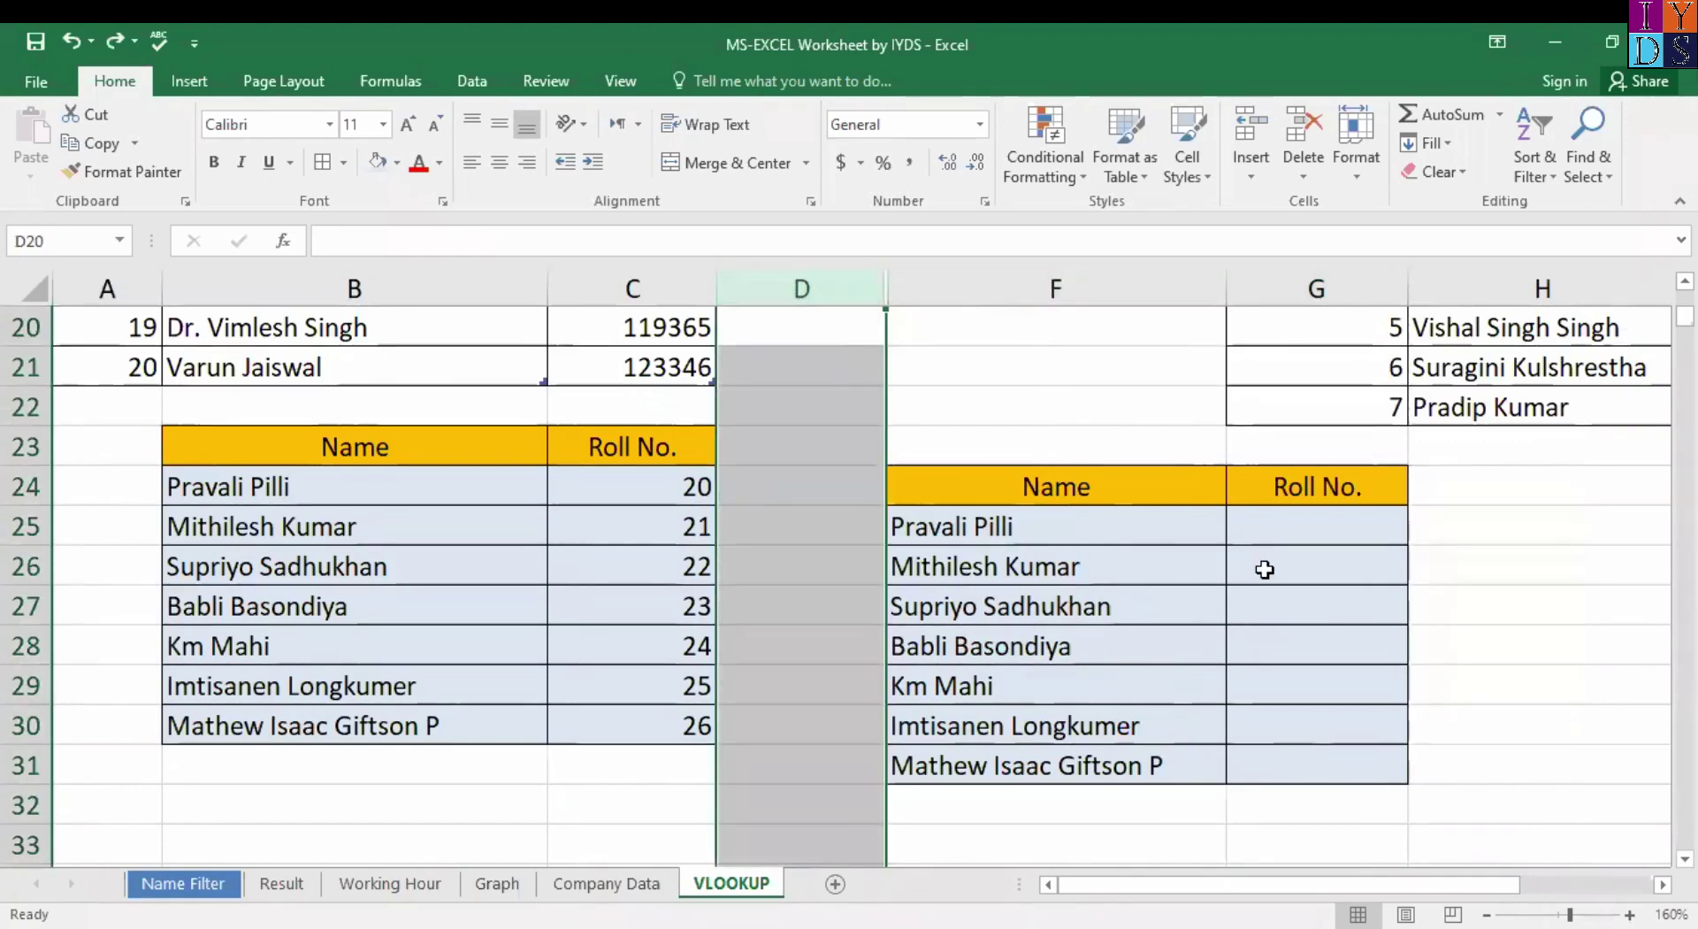
# Clear and delete cells F30:G31 so the copied table ends at row 29.
pyautogui.click(1000, 726)
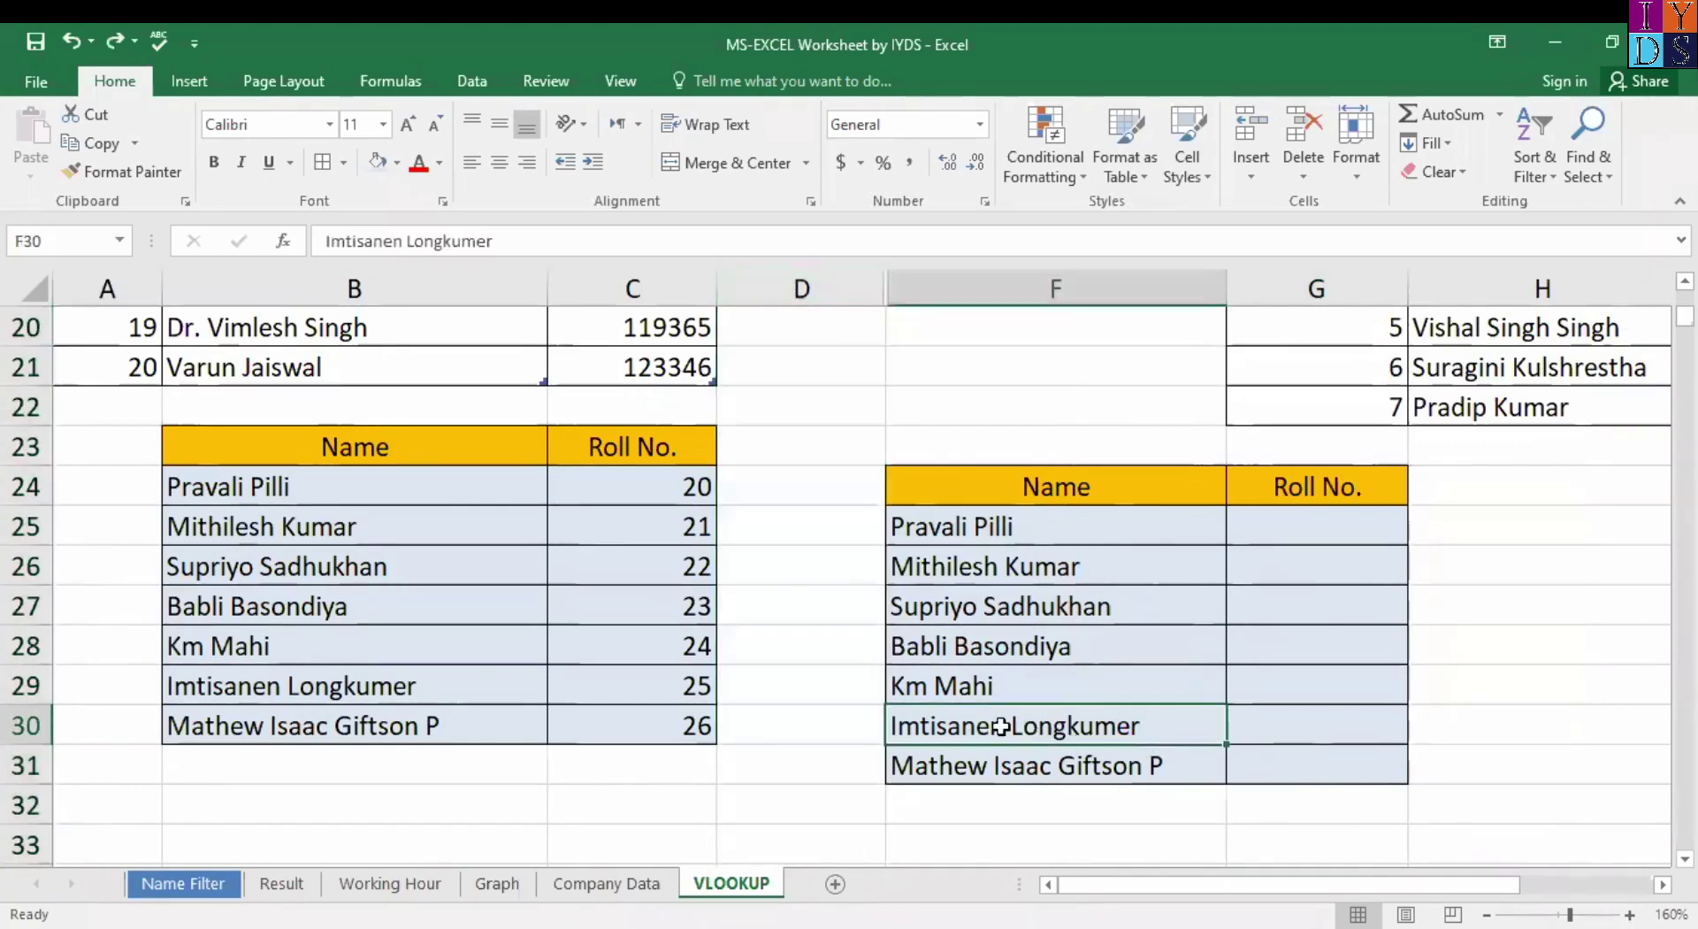
pyautogui.keyDown('shift'); pyautogui.click(1284, 766); pyautogui.keyUp('shift')
pyautogui.press('Delete')
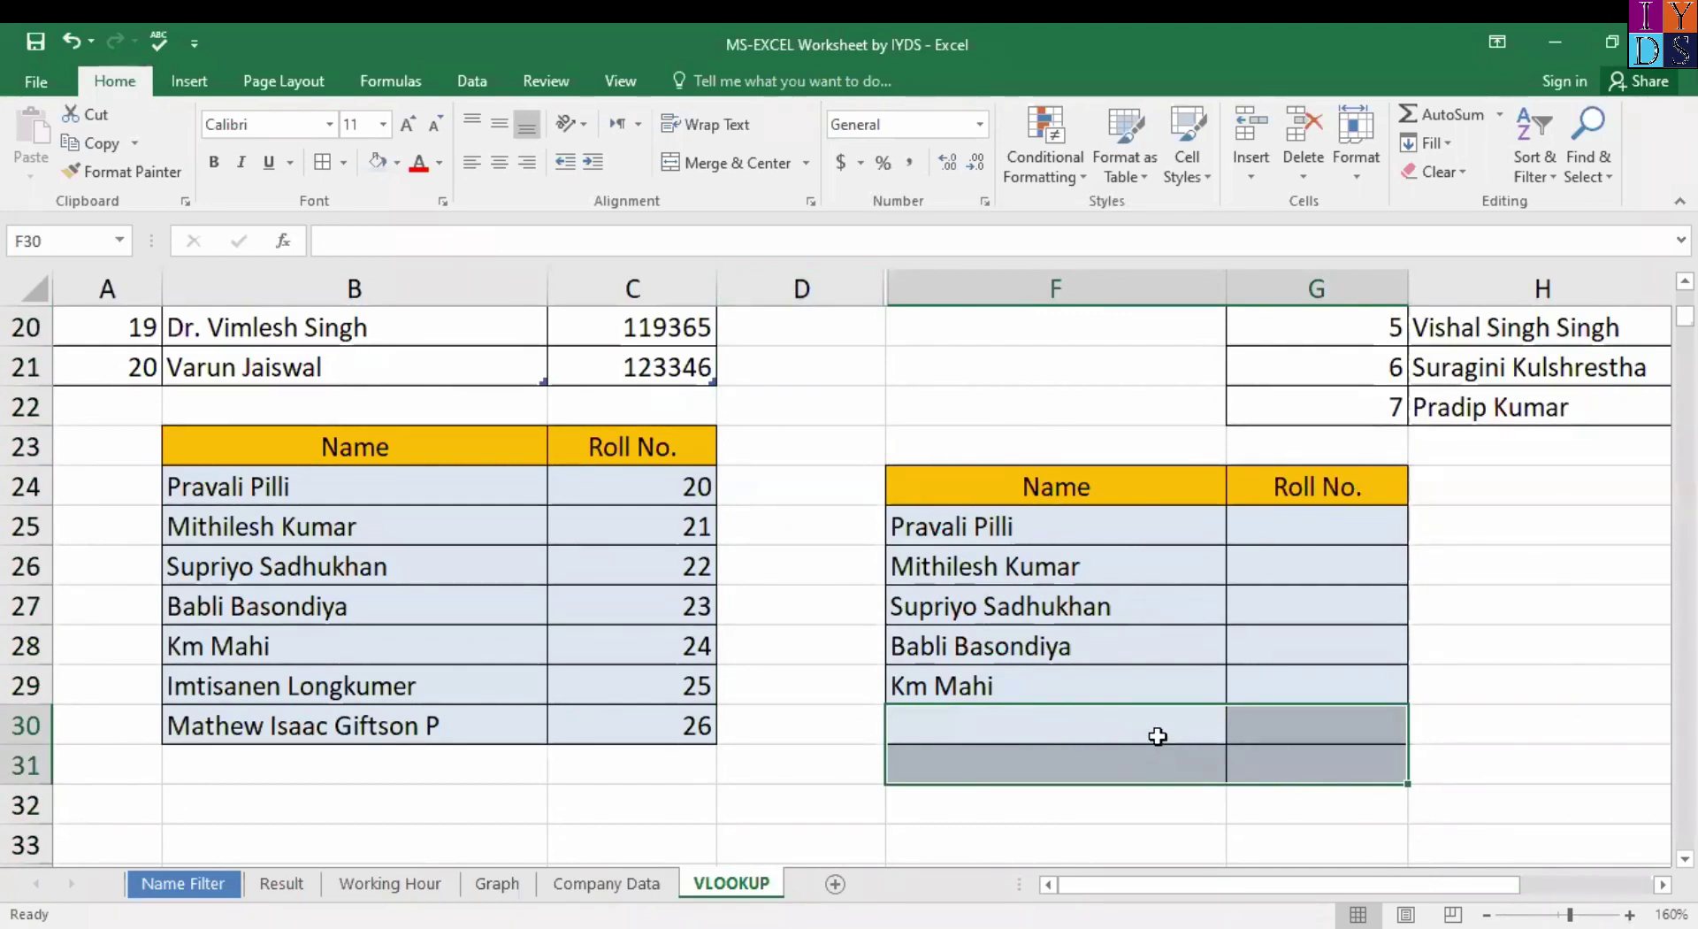
pyautogui.rightClick(1157, 736)
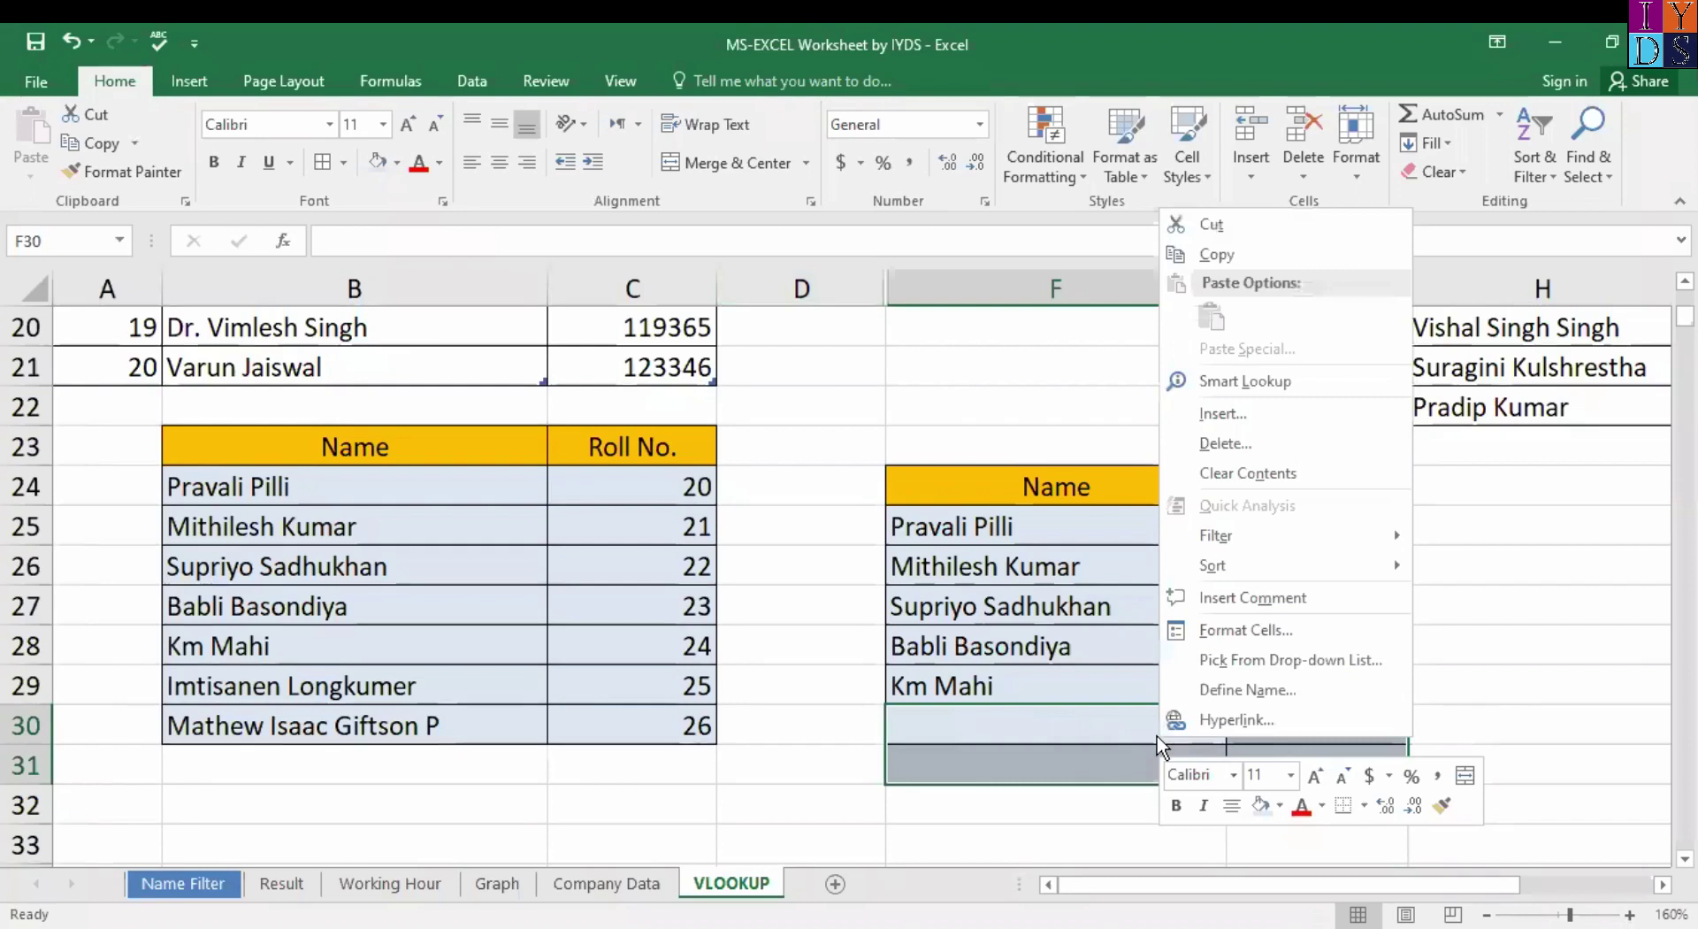
pyautogui.click(1271, 453)
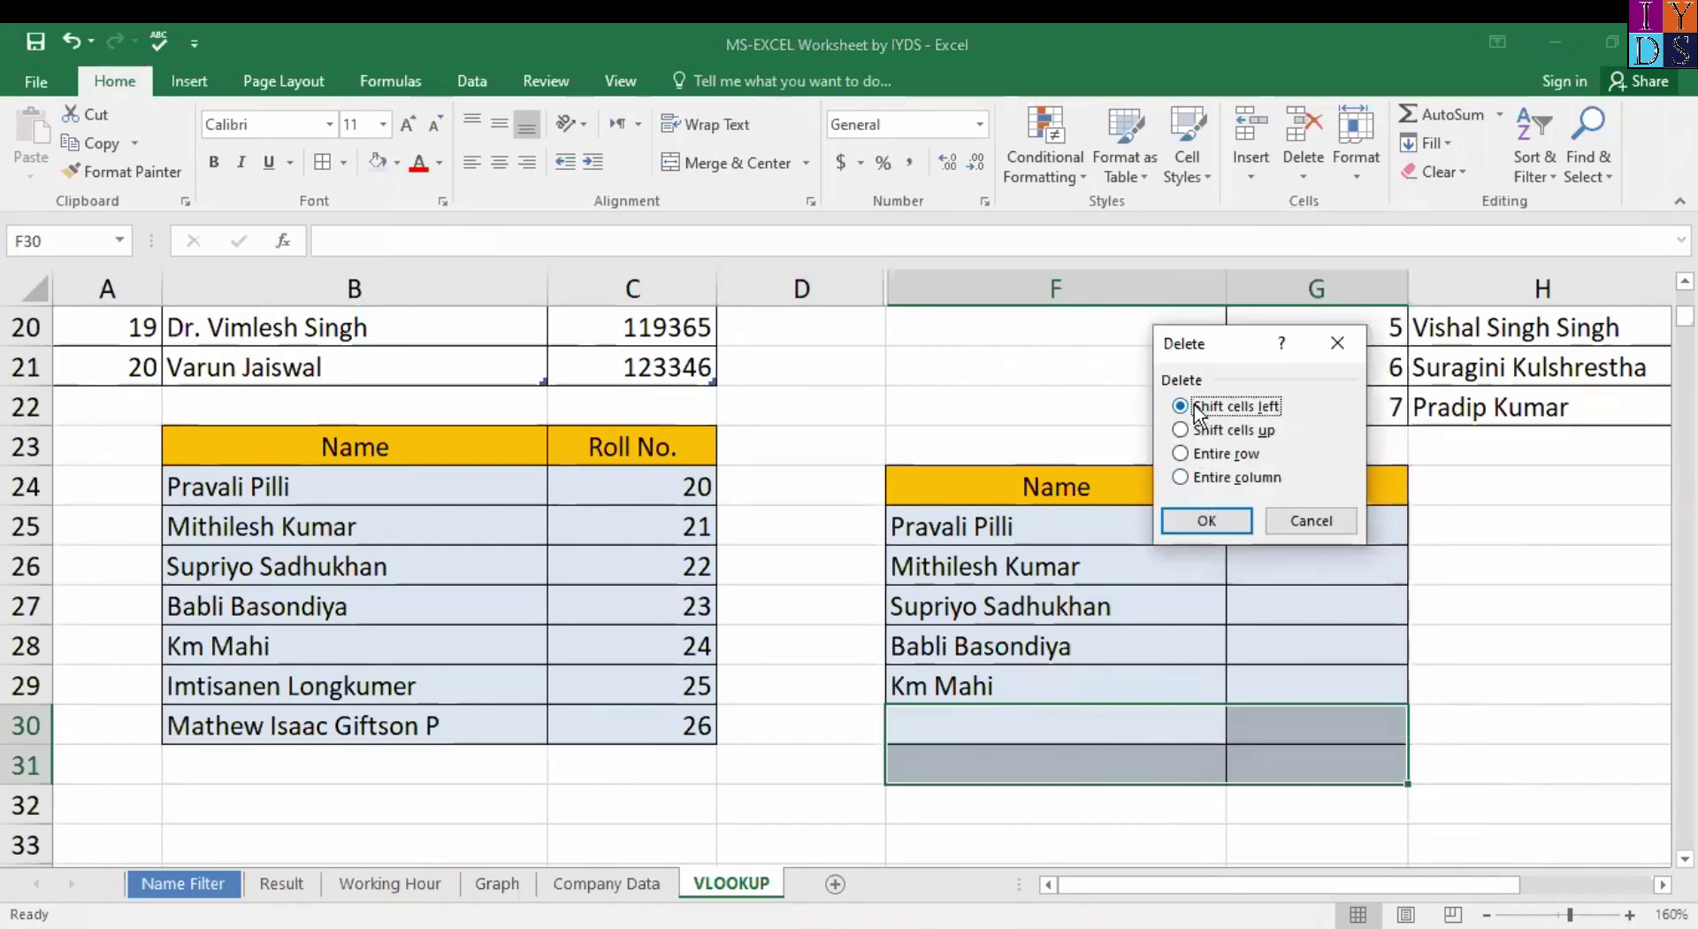
pyautogui.click(1206, 521)
pyautogui.click(1317, 708)
pyautogui.click(1090, 627)
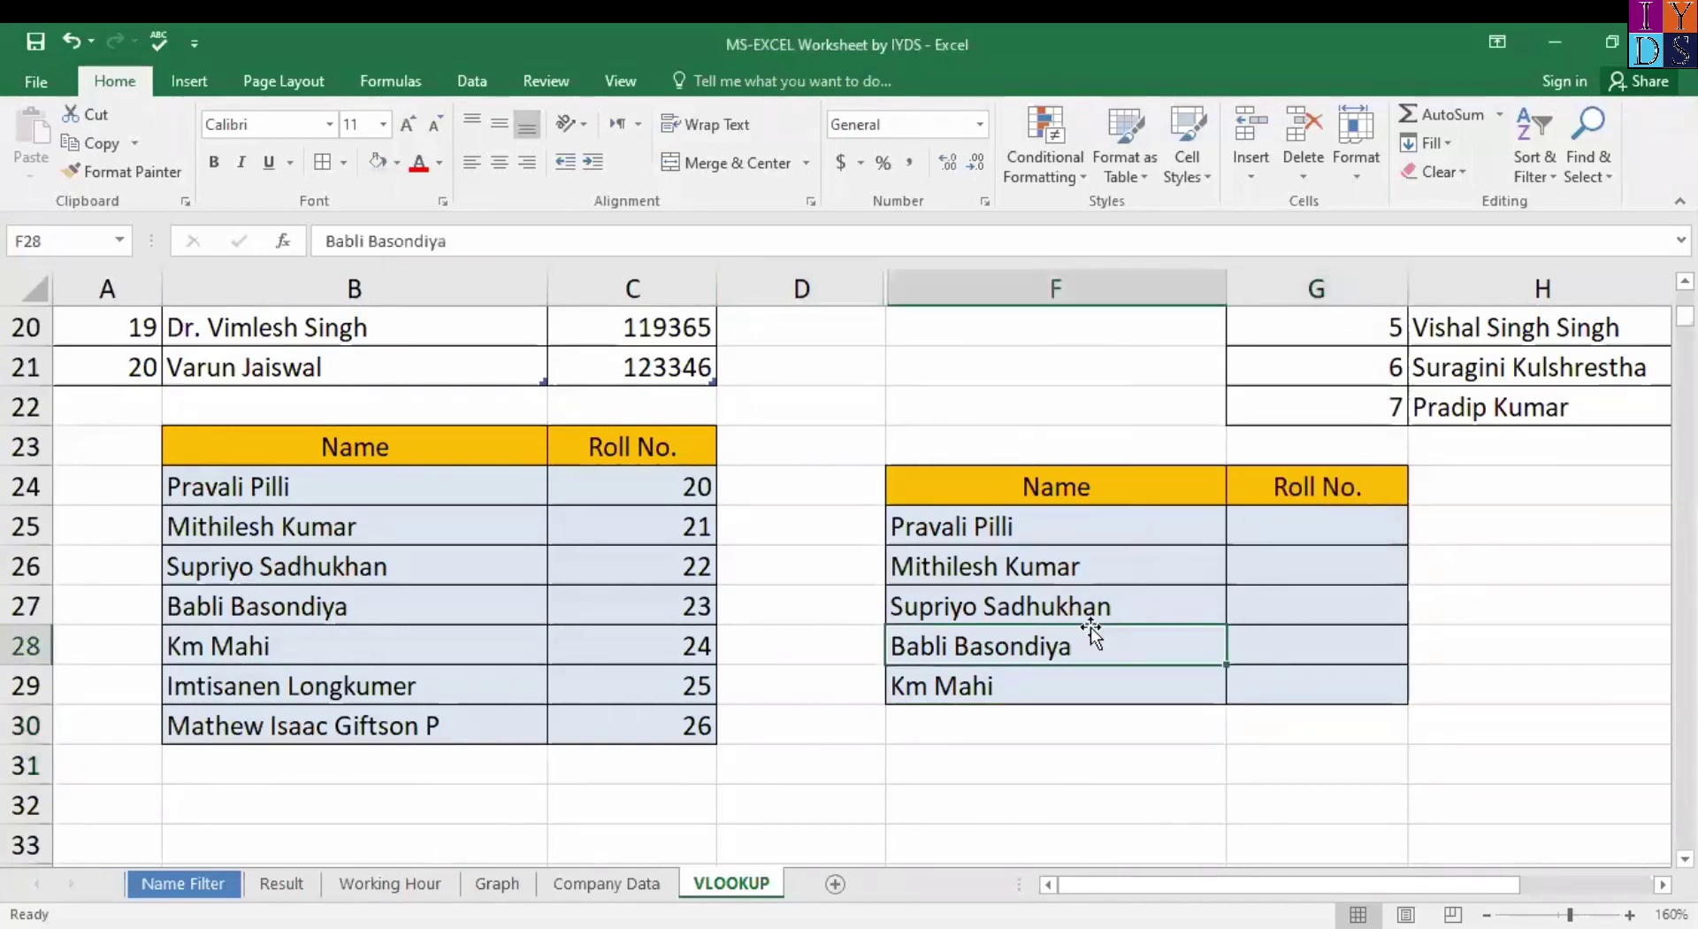
pyautogui.click(1317, 522)
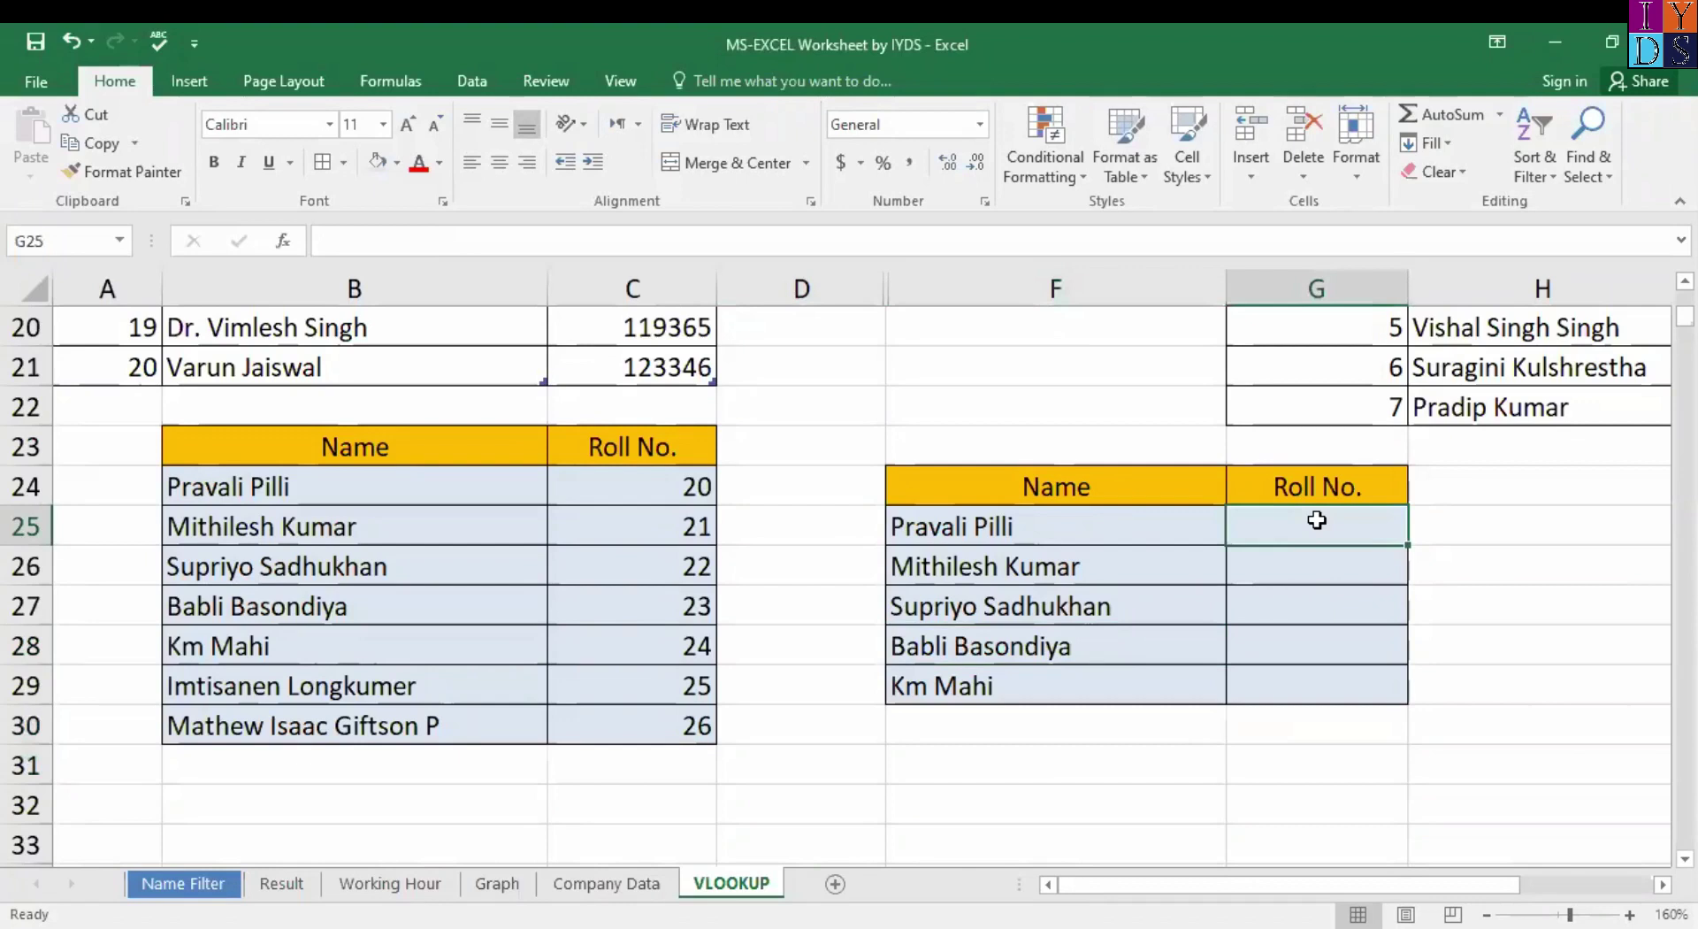
# Start a VLOOKUP in G25 with the absolute lookup range $F$24:$F$29.
pyautogui.write('=')
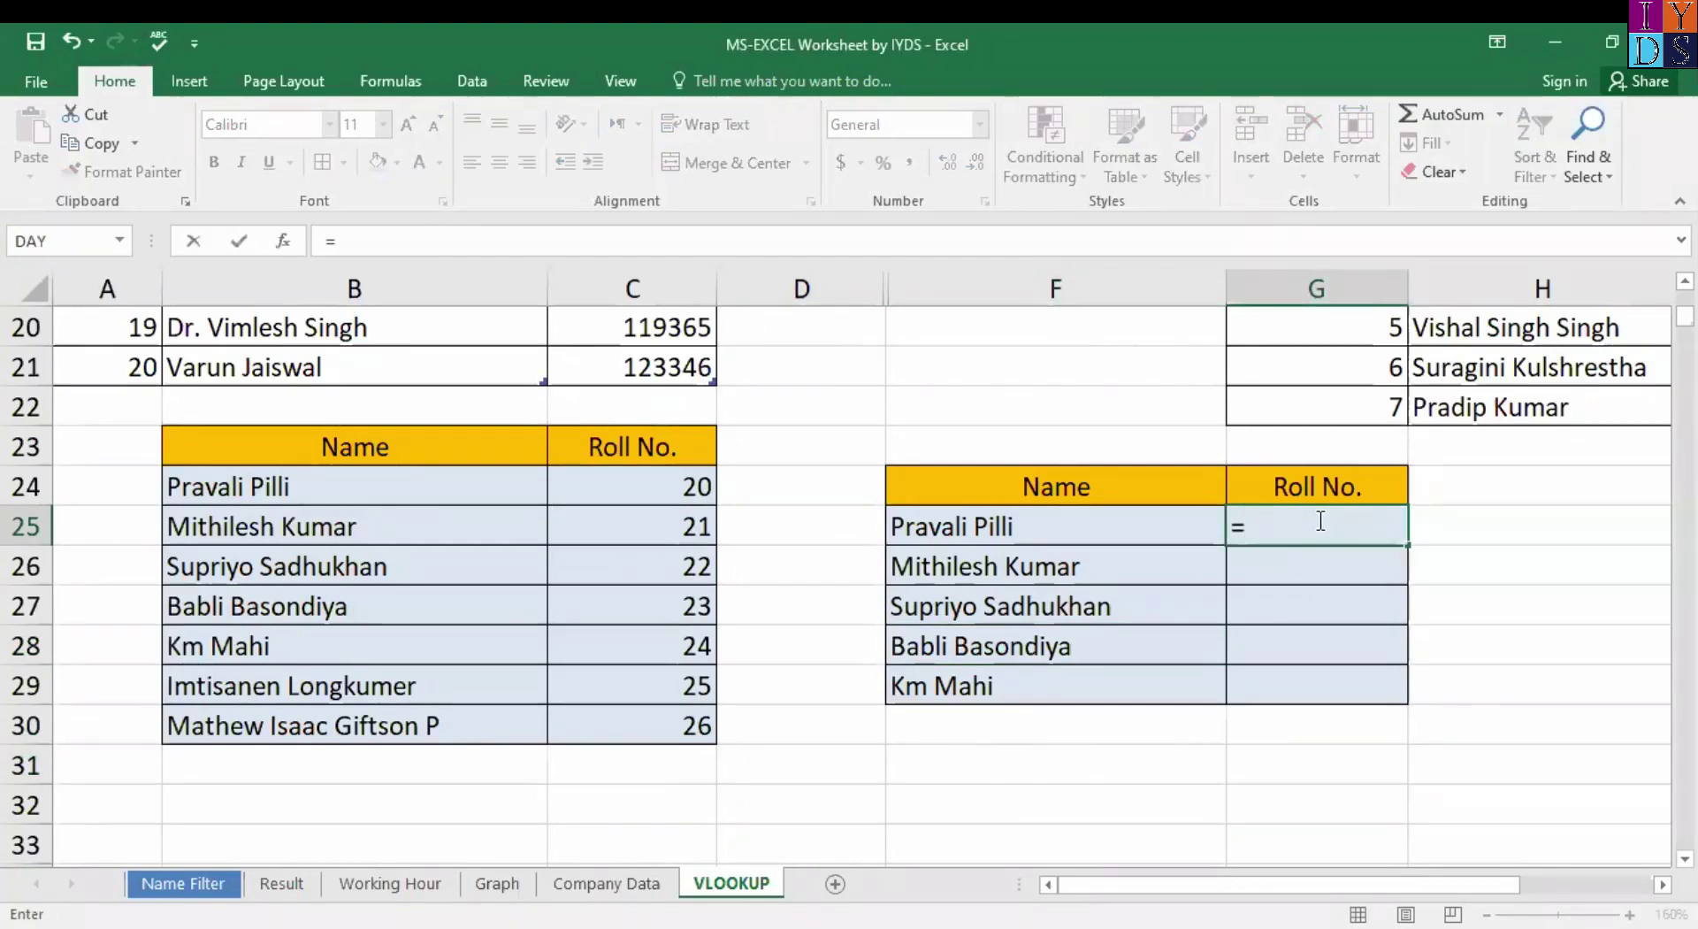
pyautogui.write('VLOOKUP(')
pyautogui.hotkey('ctrl', 'a')
pyautogui.moveTo(1121, 439); pyautogui.dragTo(420, 441)
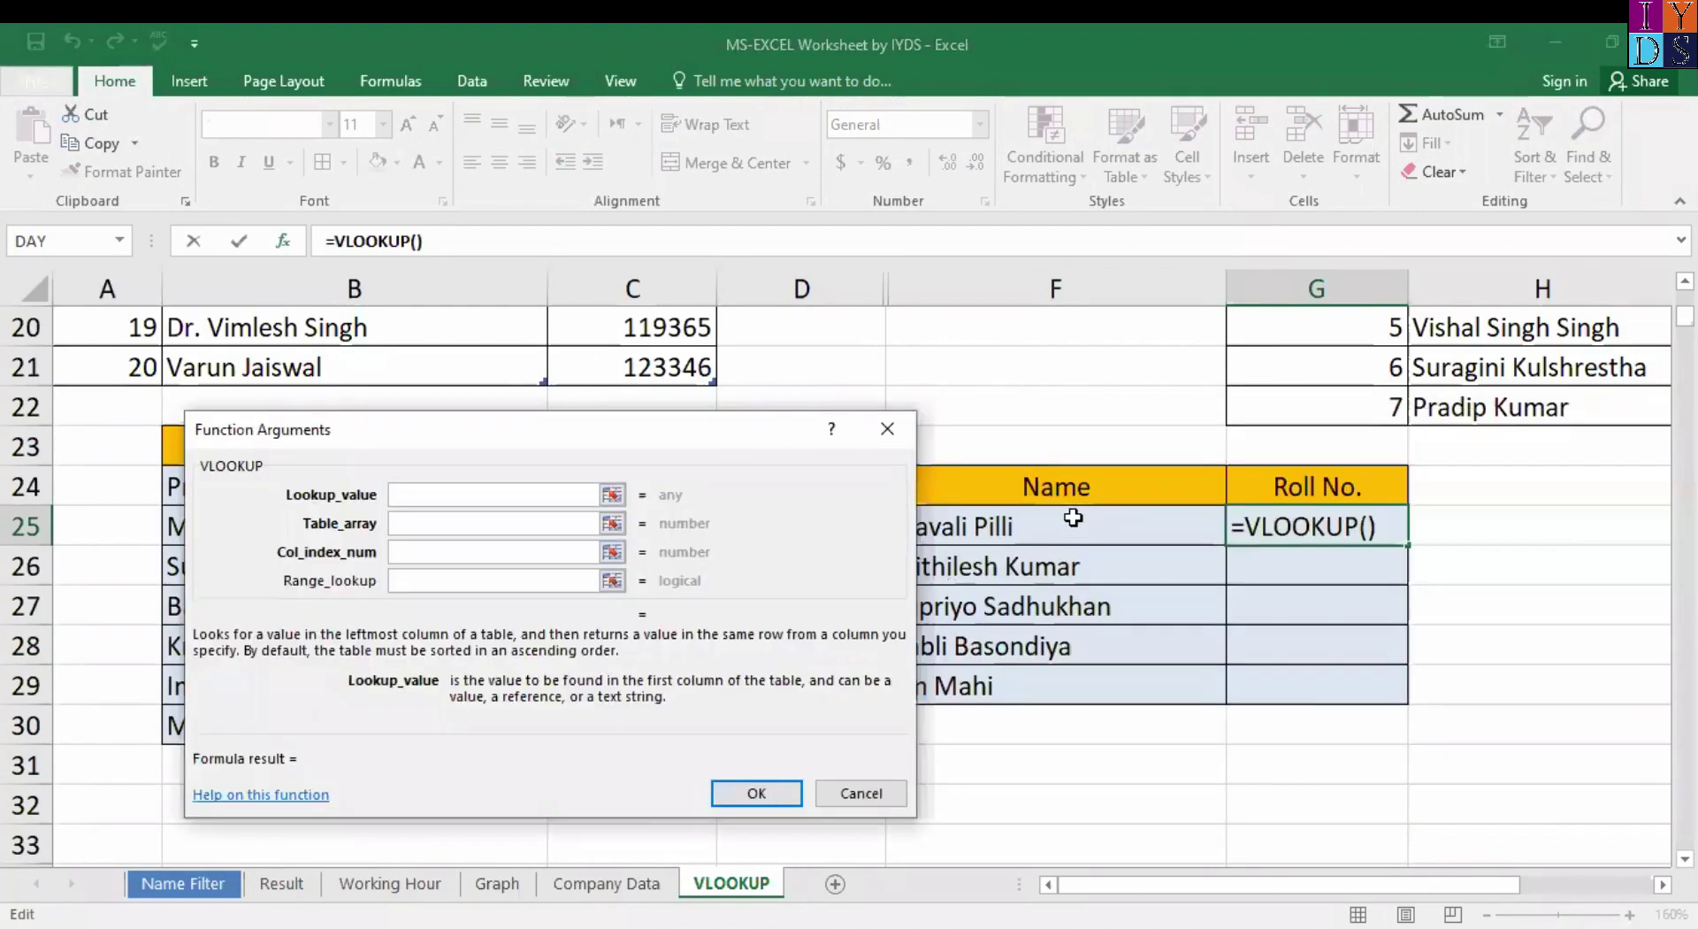
pyautogui.click(1071, 491)
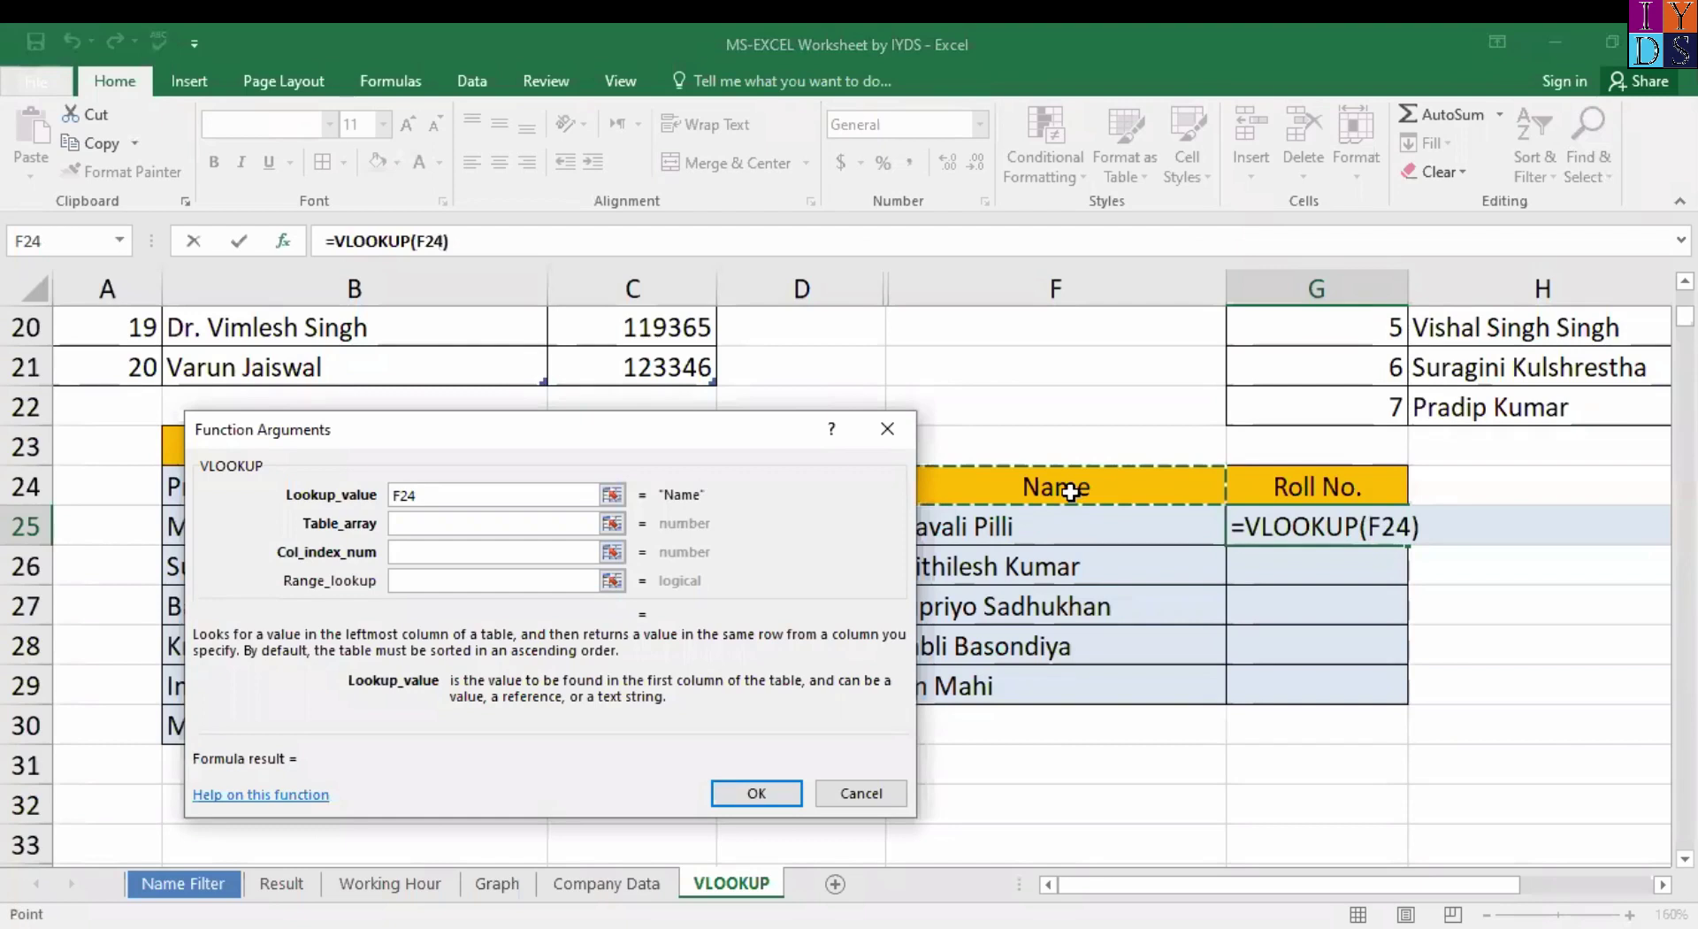
pyautogui.hotkey('ctrl', 'shift', 'Down')
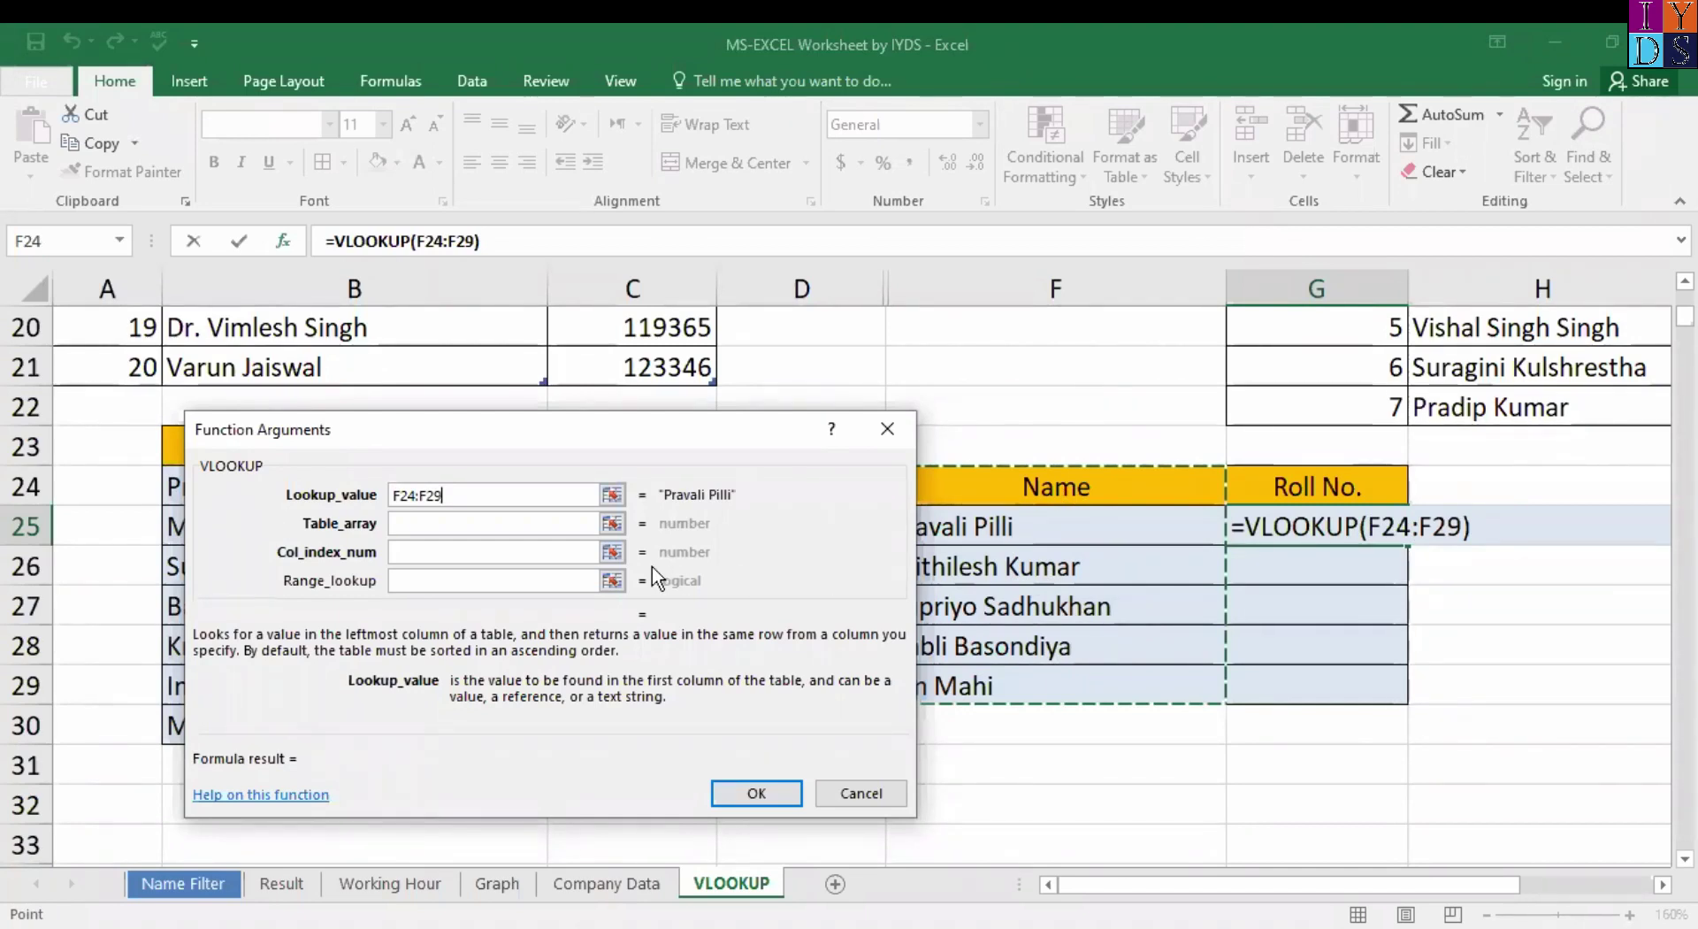
pyautogui.press('F4')
pyautogui.press('Tab')
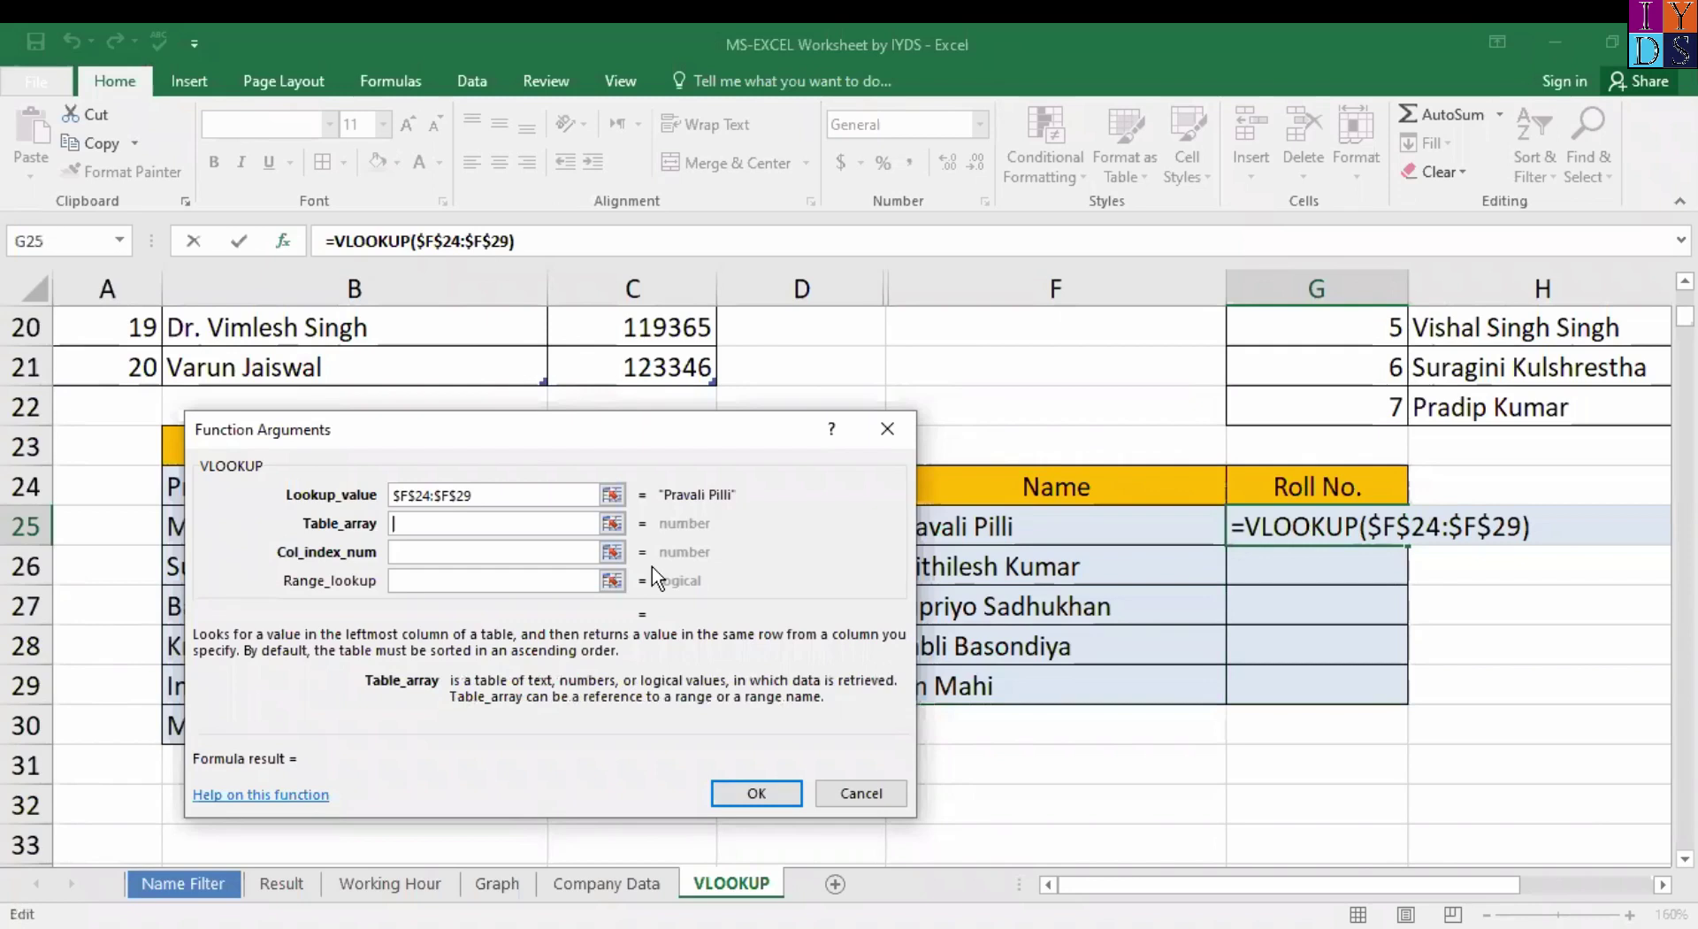
# Complete the VLOOKUP with table $B$23:$C$30, column 2 and exact match 0.
pyautogui.moveTo(542, 440); pyautogui.dragTo(1095, 381)
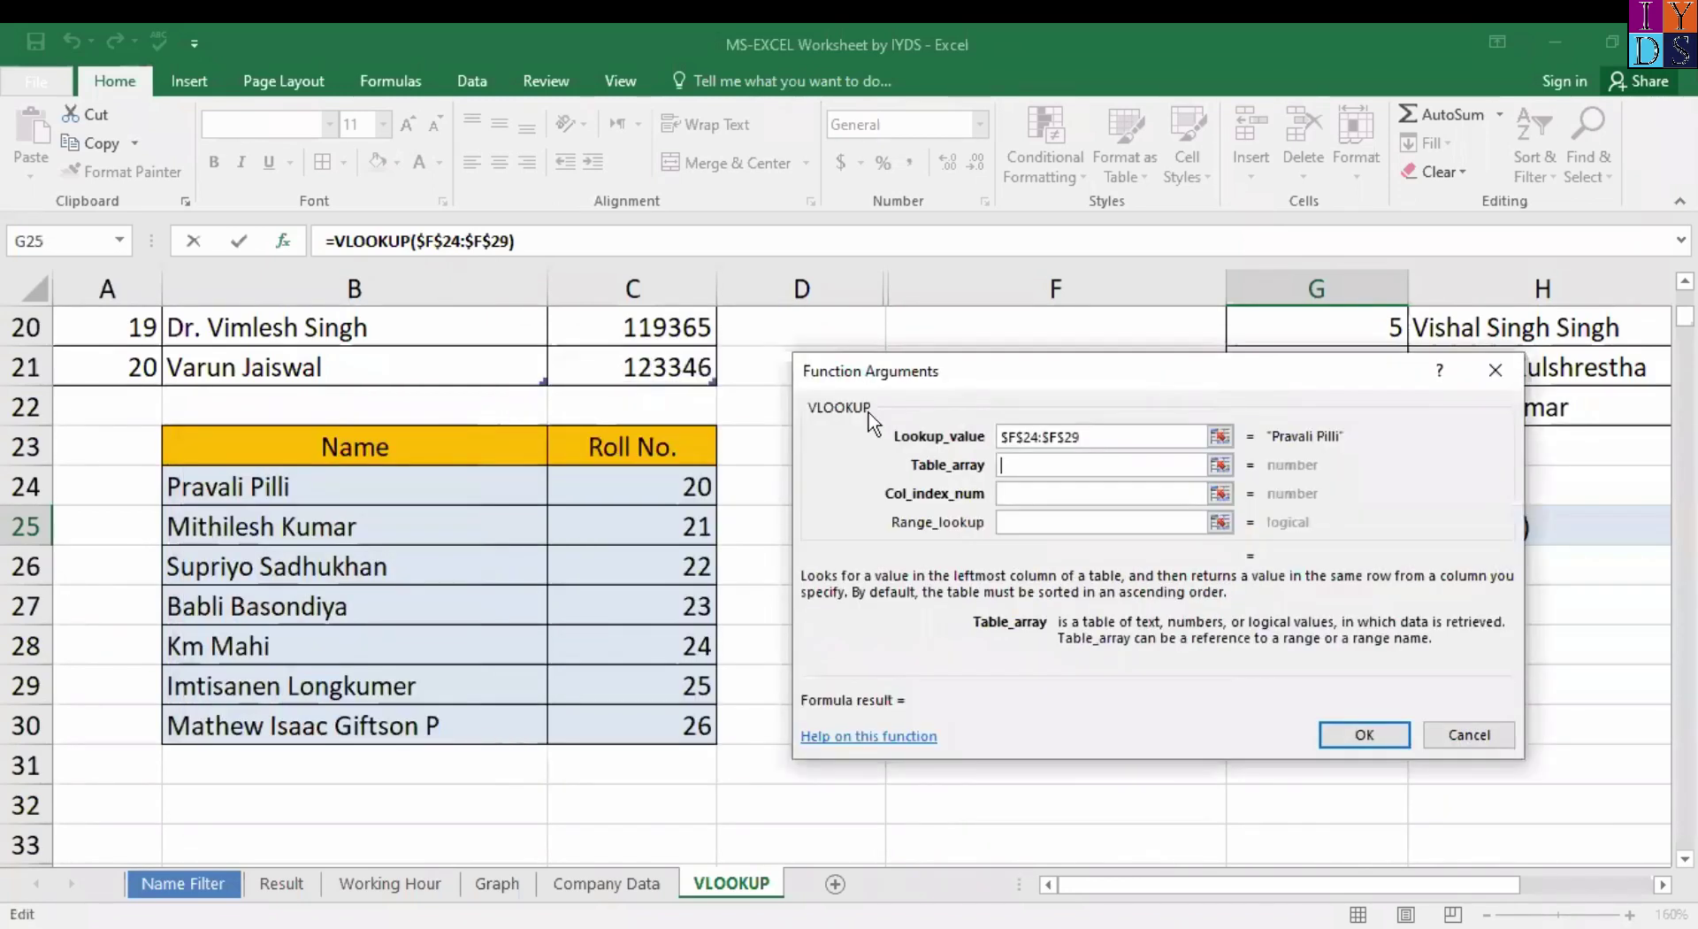
pyautogui.click(277, 452)
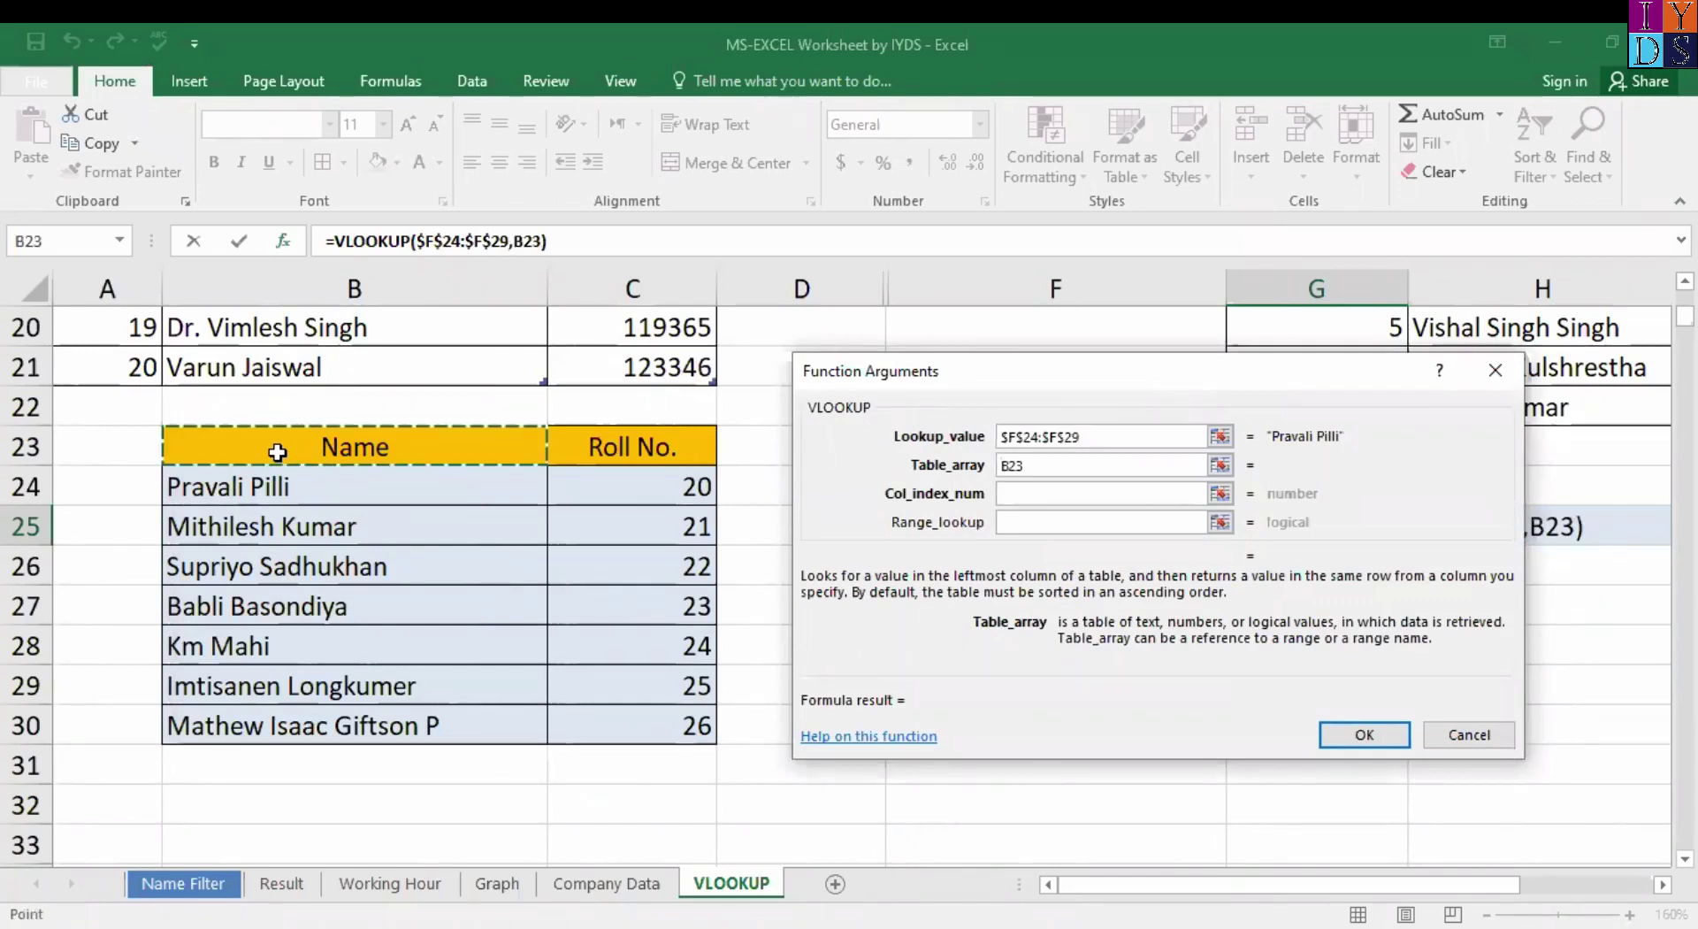
pyautogui.hotkey('ctrl', 'shift', 'Down')
pyautogui.hotkey('ctrl', 'shift', 'Right')
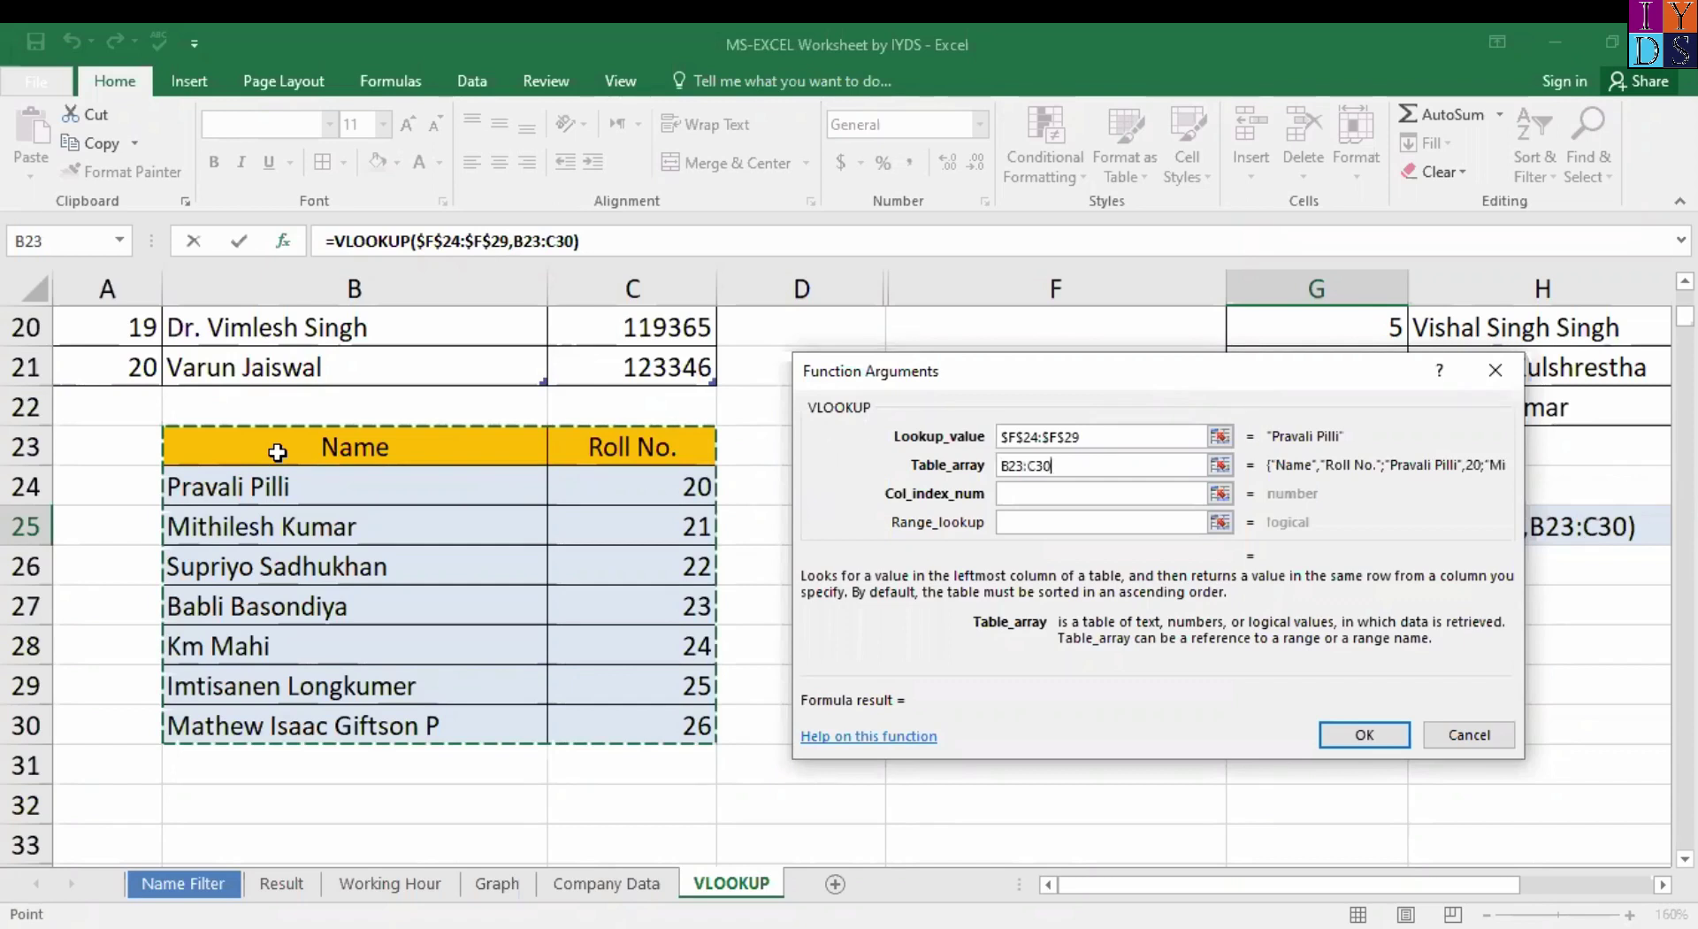
pyautogui.press('F4')
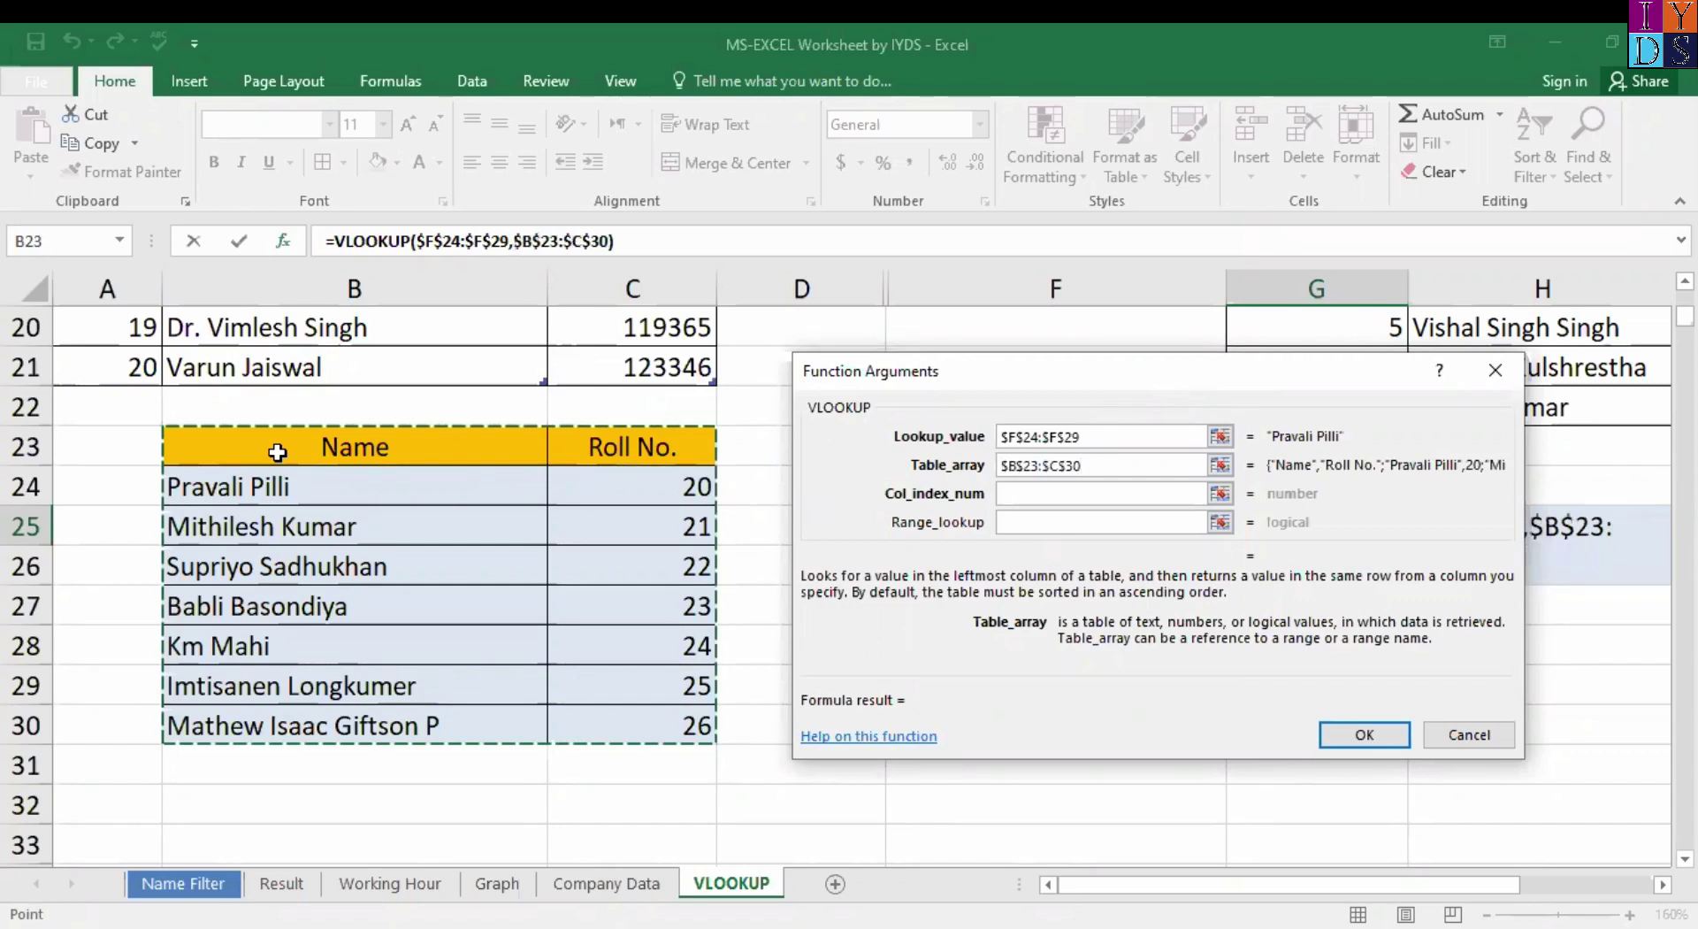
pyautogui.press('Tab')
pyautogui.write('2')
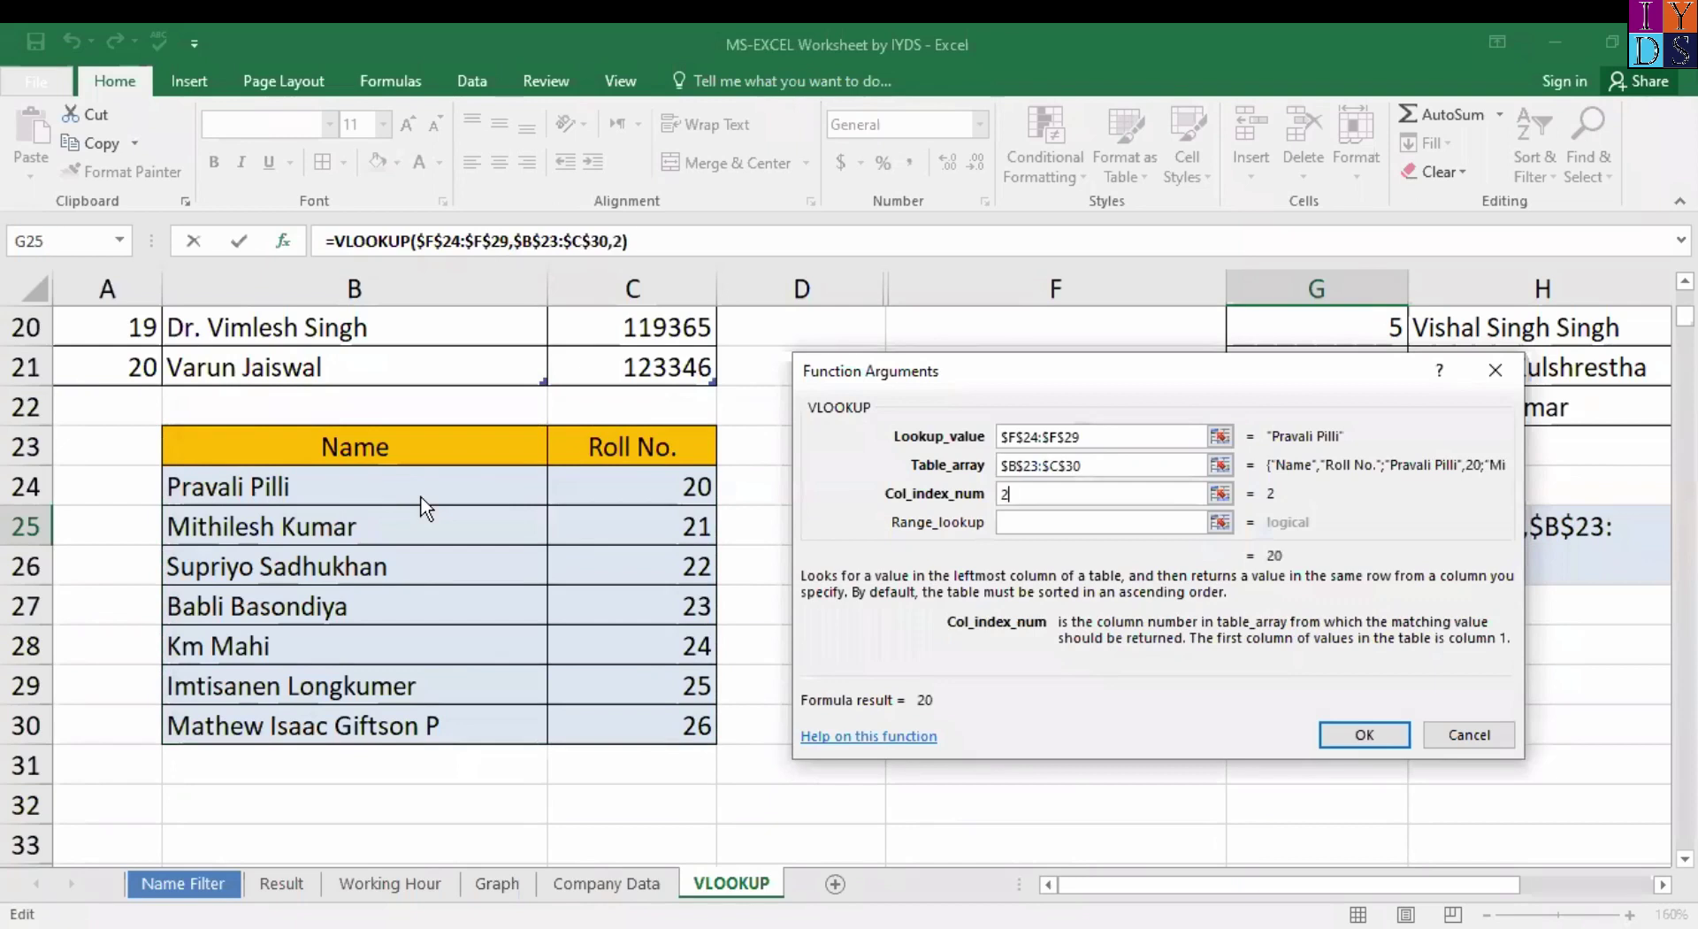
pyautogui.press('Tab')
pyautogui.write('0')
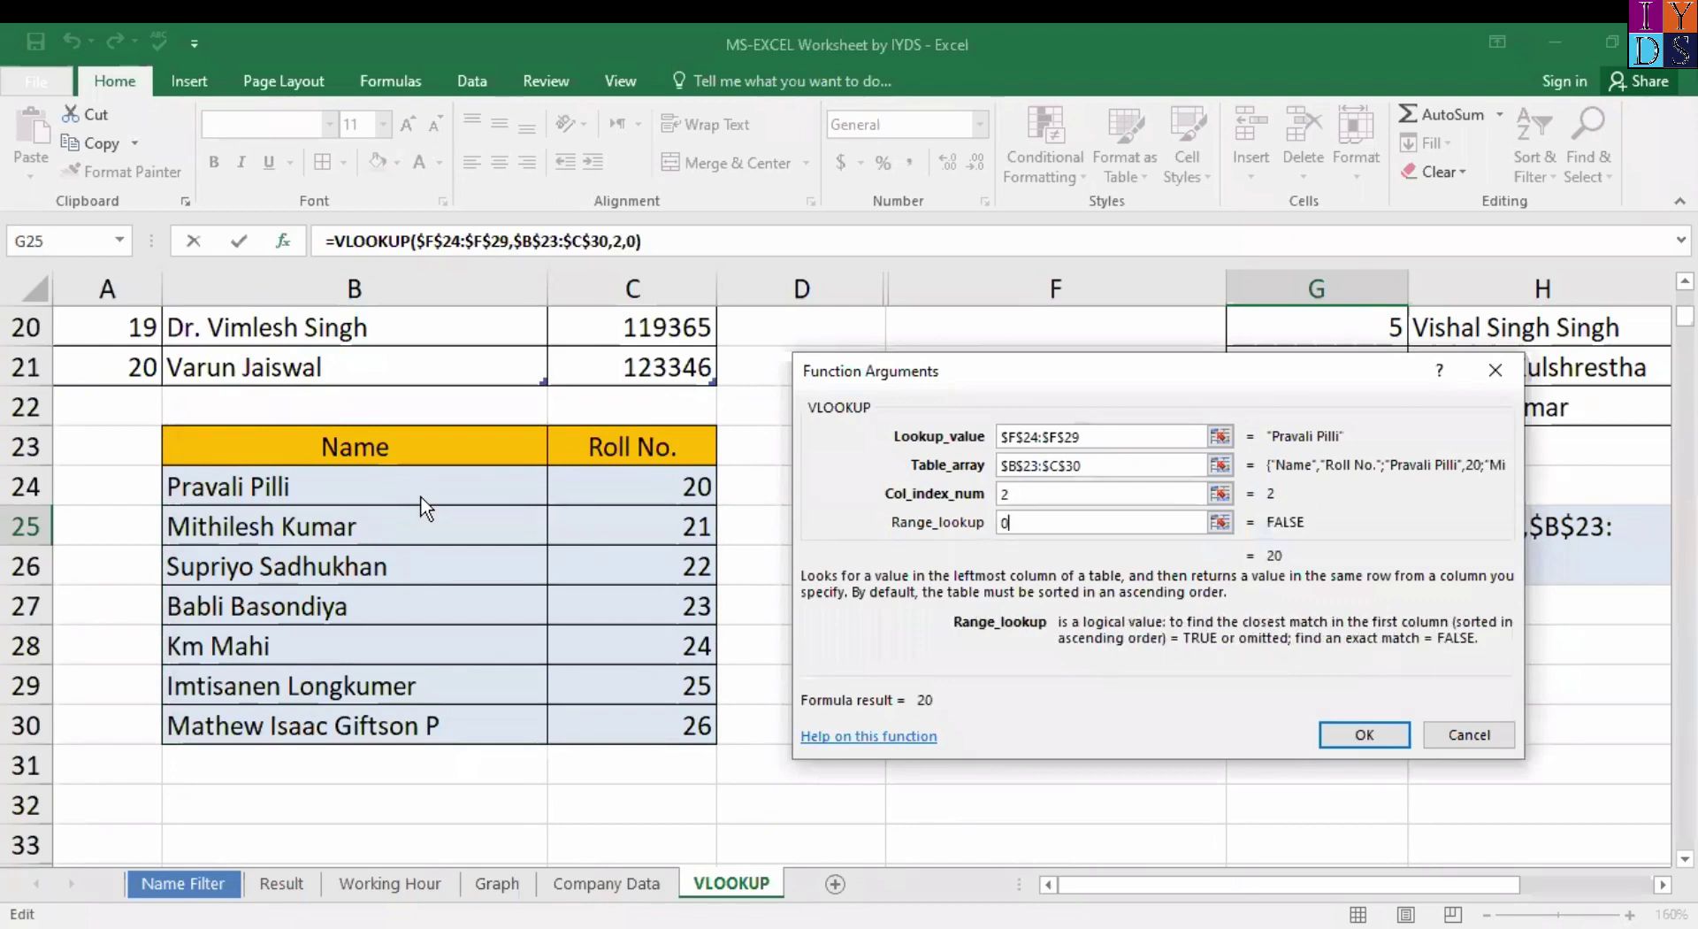
pyautogui.press('Return')
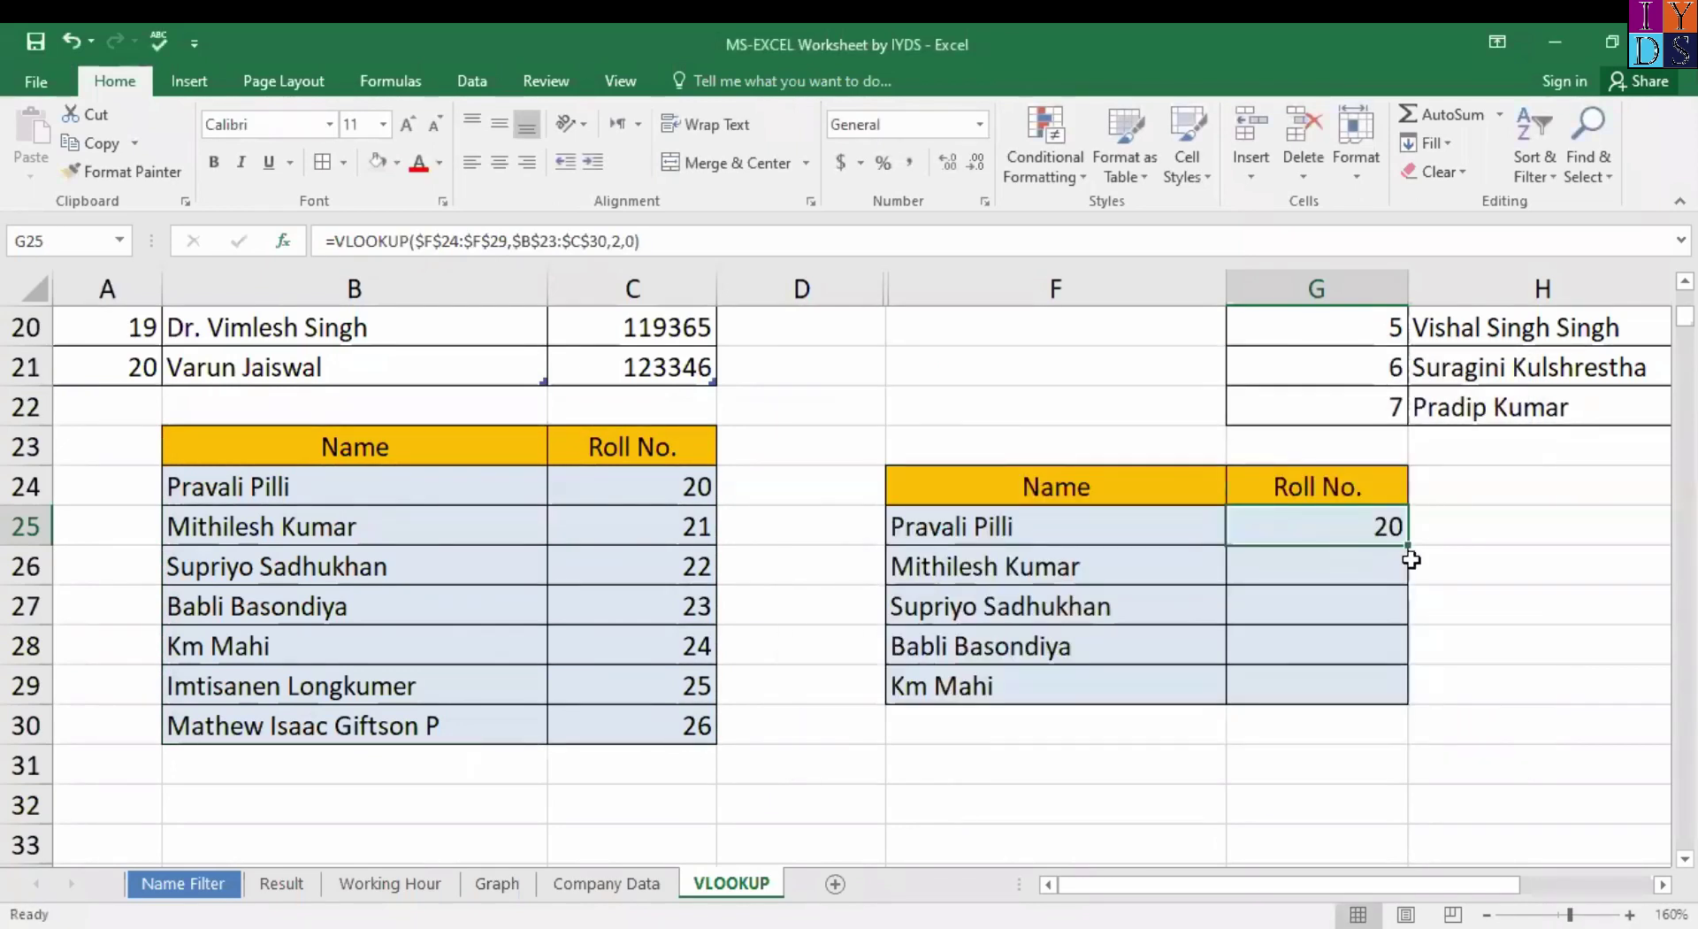
# Copy the VLOOKUP down to G29, showing roll numbers 20 to 24.
pyautogui.doubleClick(1406, 544)
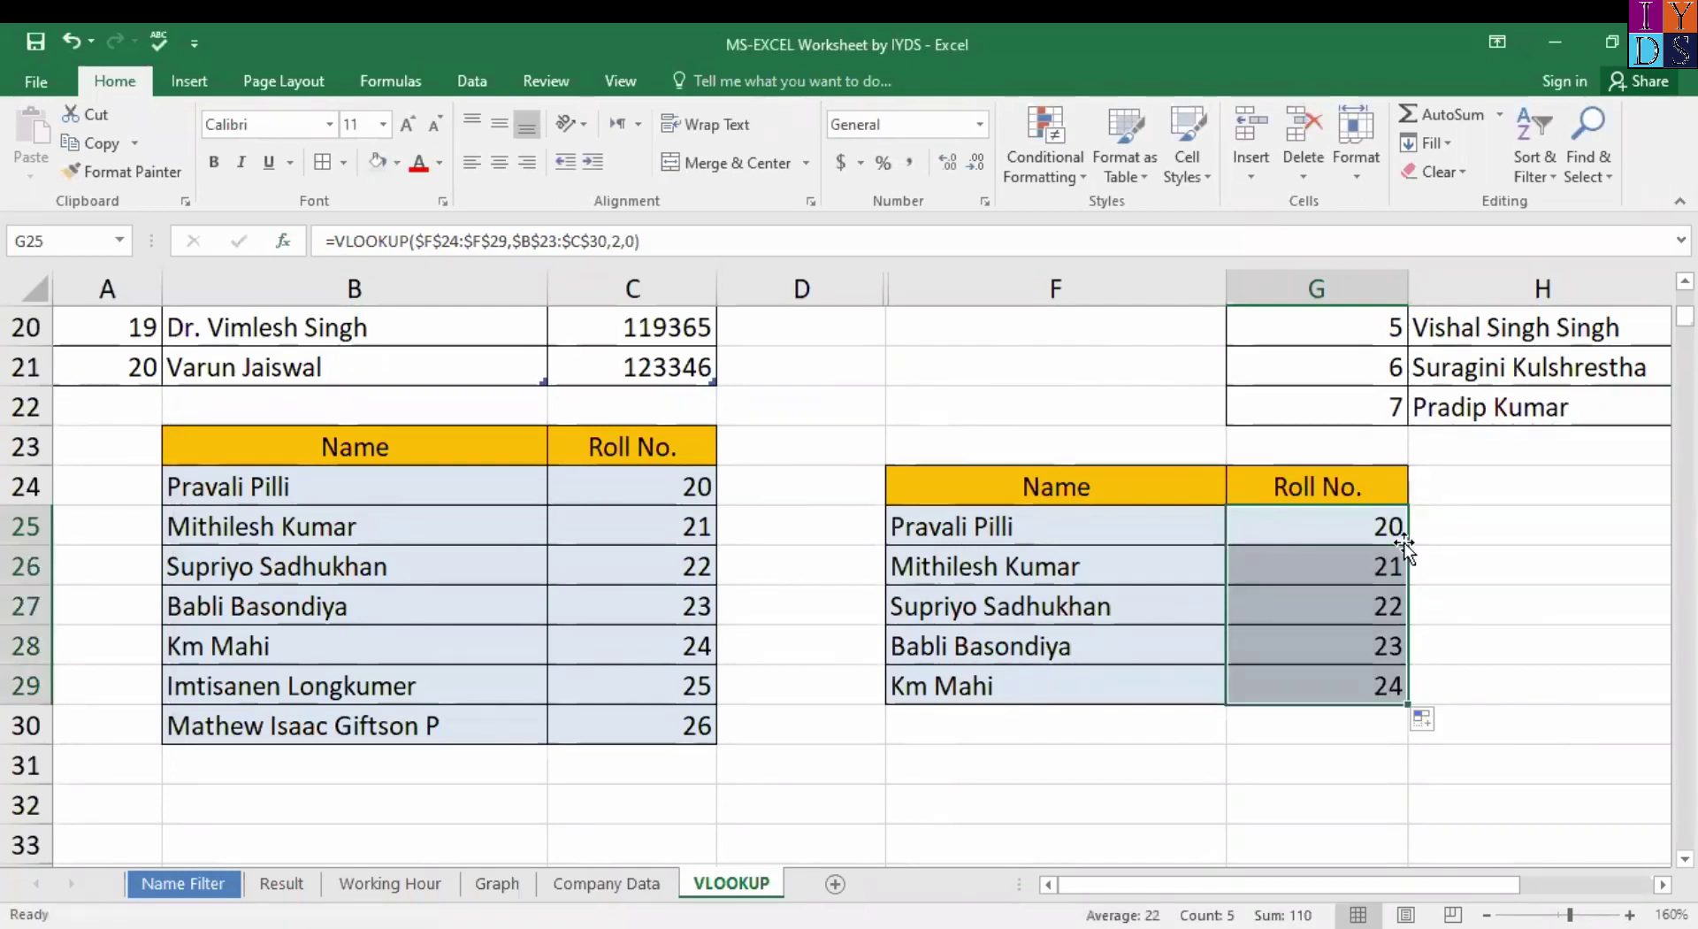
pyautogui.click(1026, 689)
pyautogui.click(1309, 693)
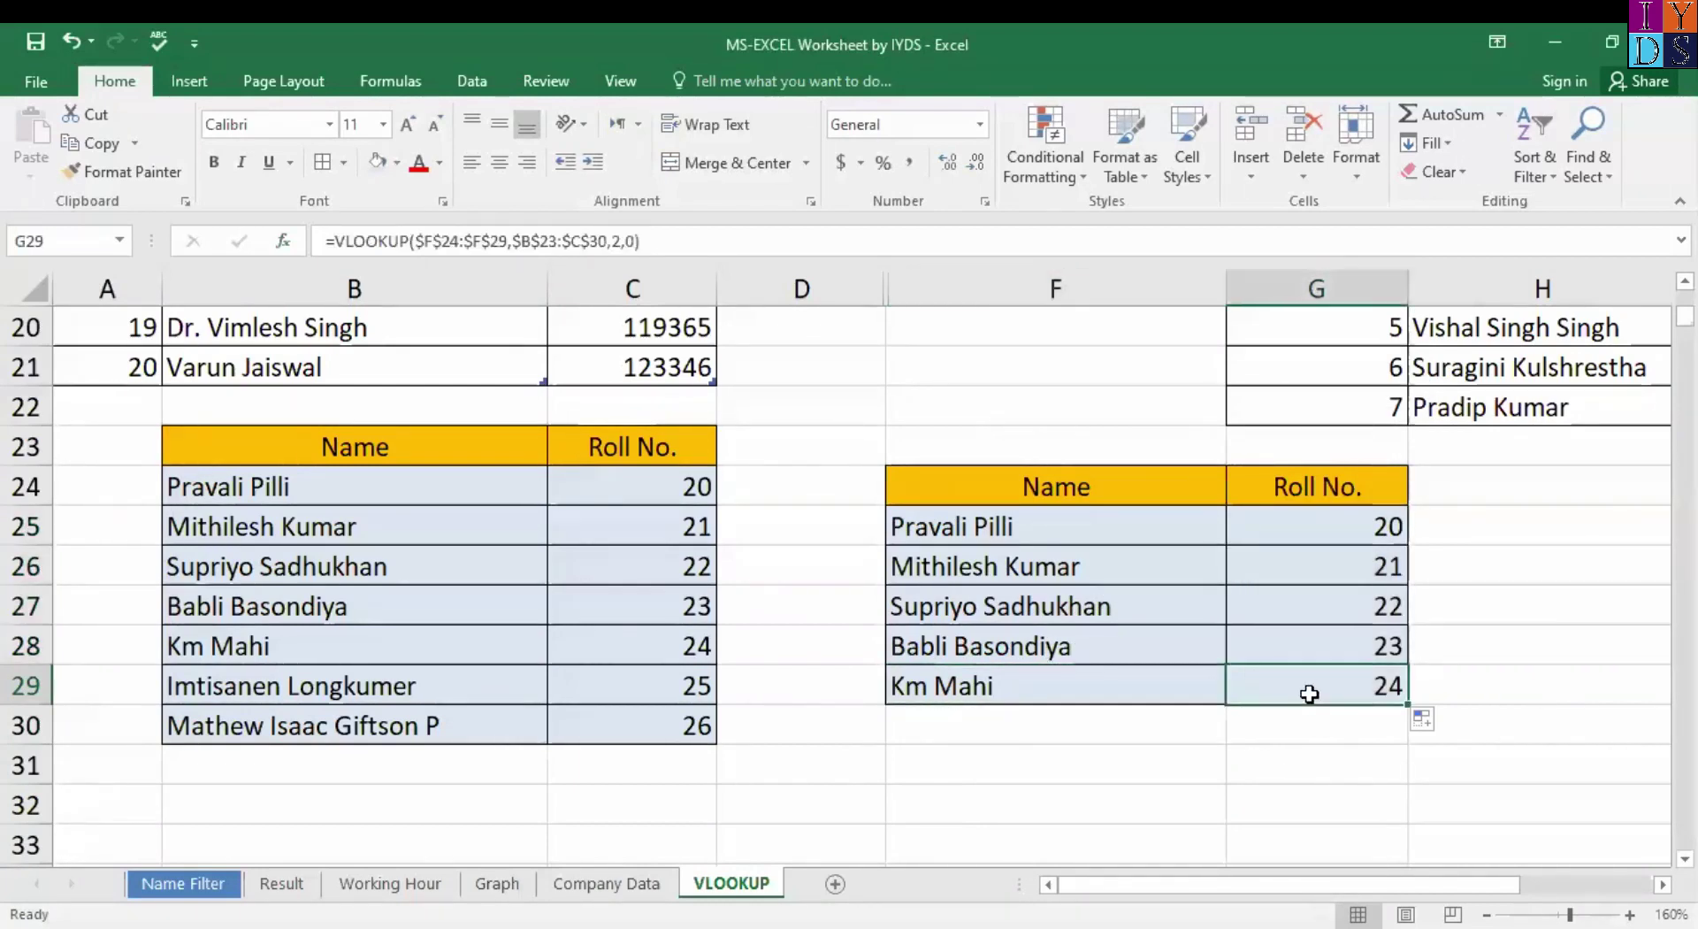
pyautogui.click(1095, 699)
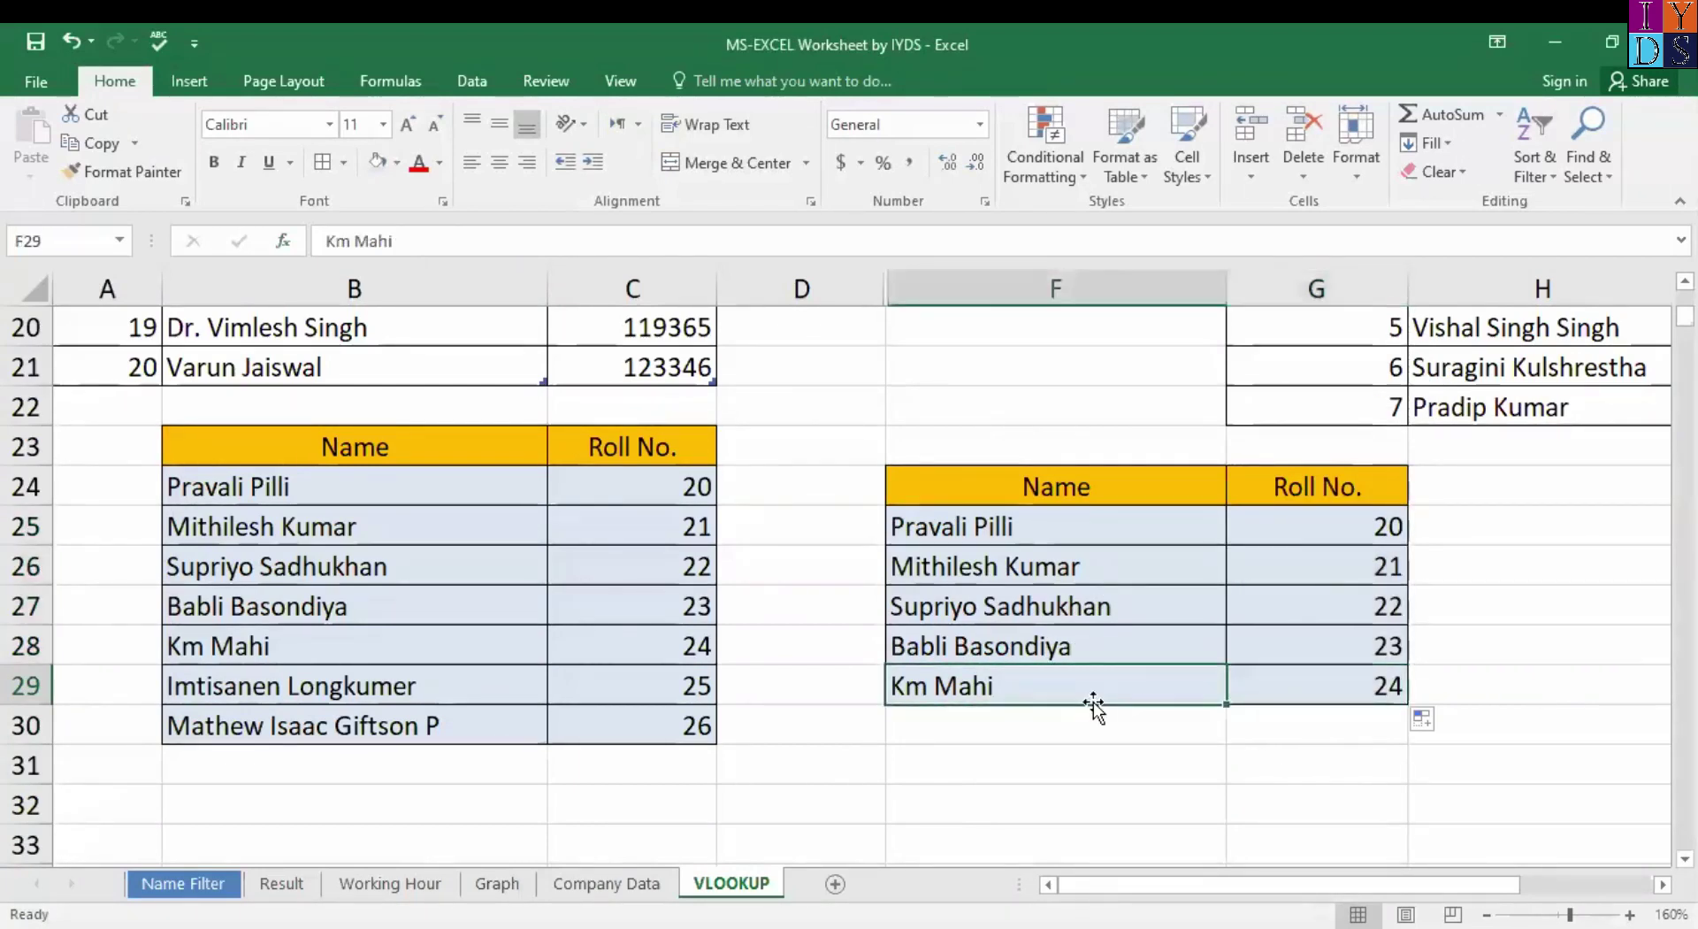
pyautogui.click(307, 648)
pyautogui.click(624, 652)
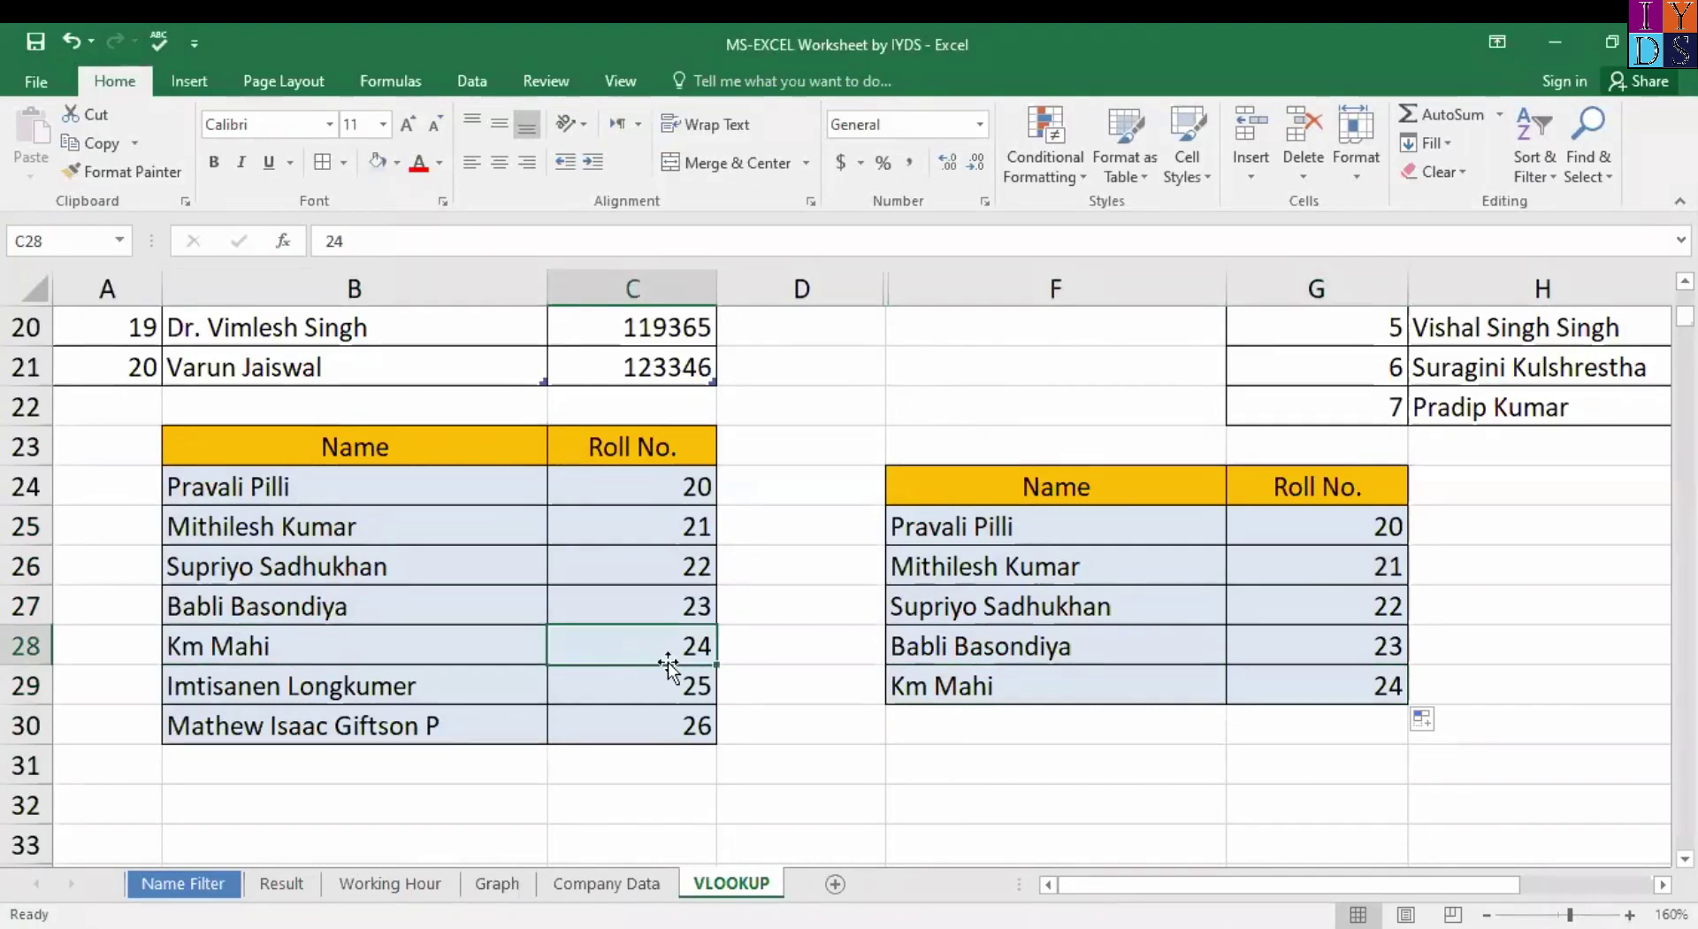
pyautogui.click(418, 635)
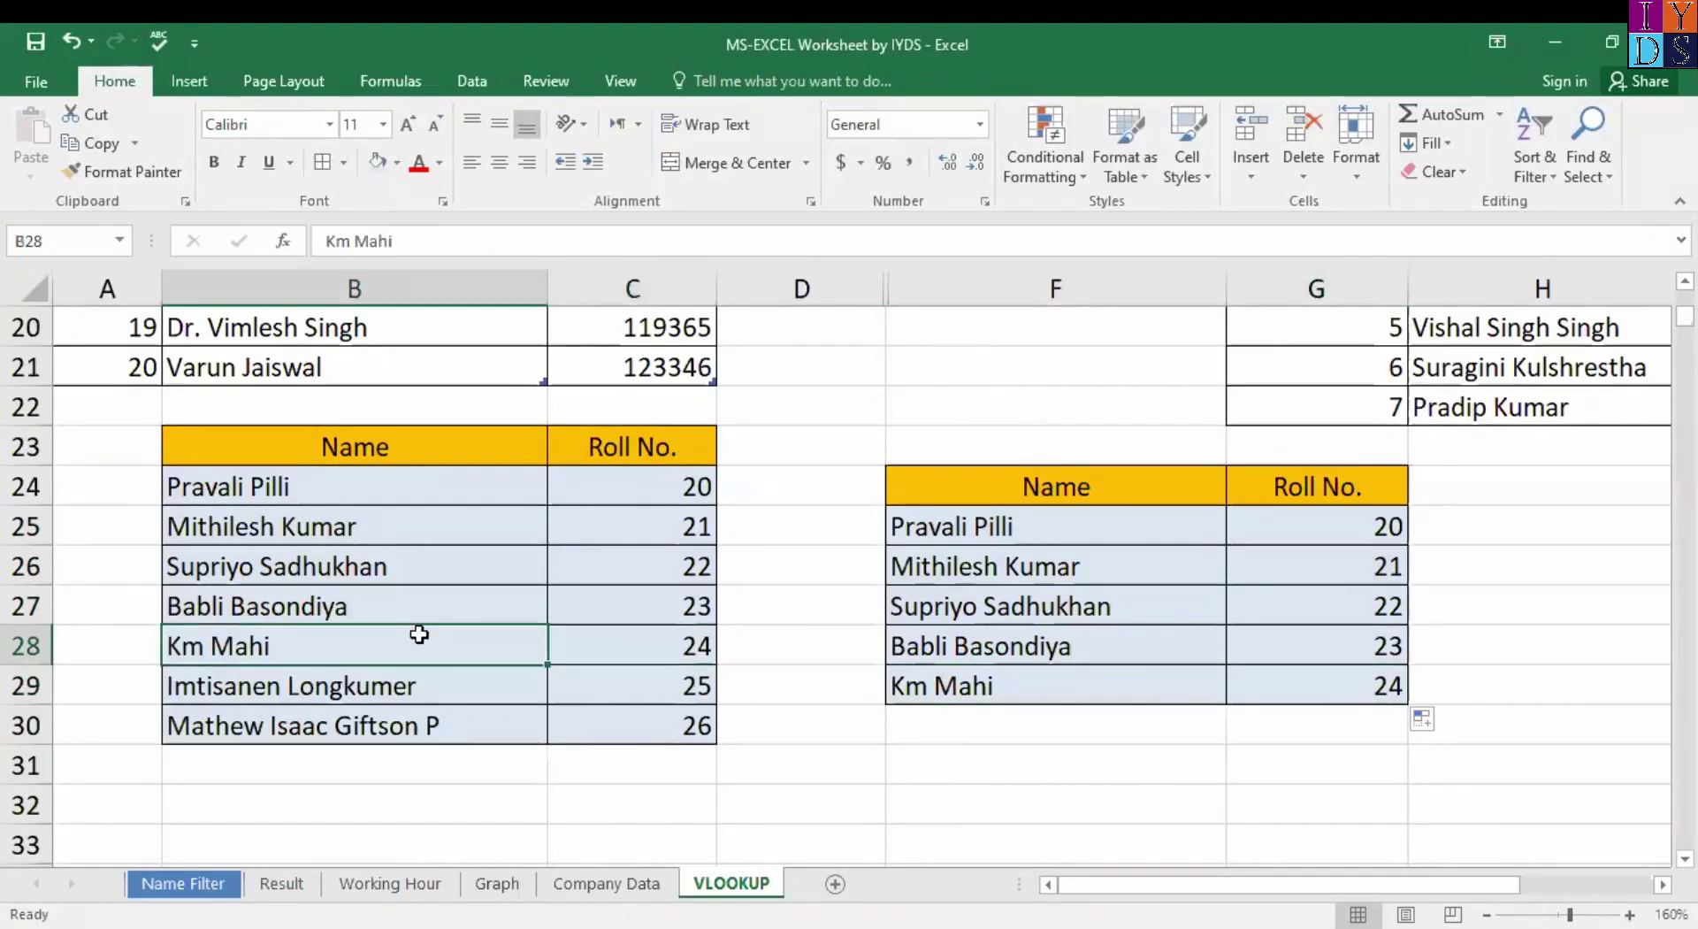
pyautogui.click(658, 637)
pyautogui.click(353, 652)
pyautogui.click(605, 661)
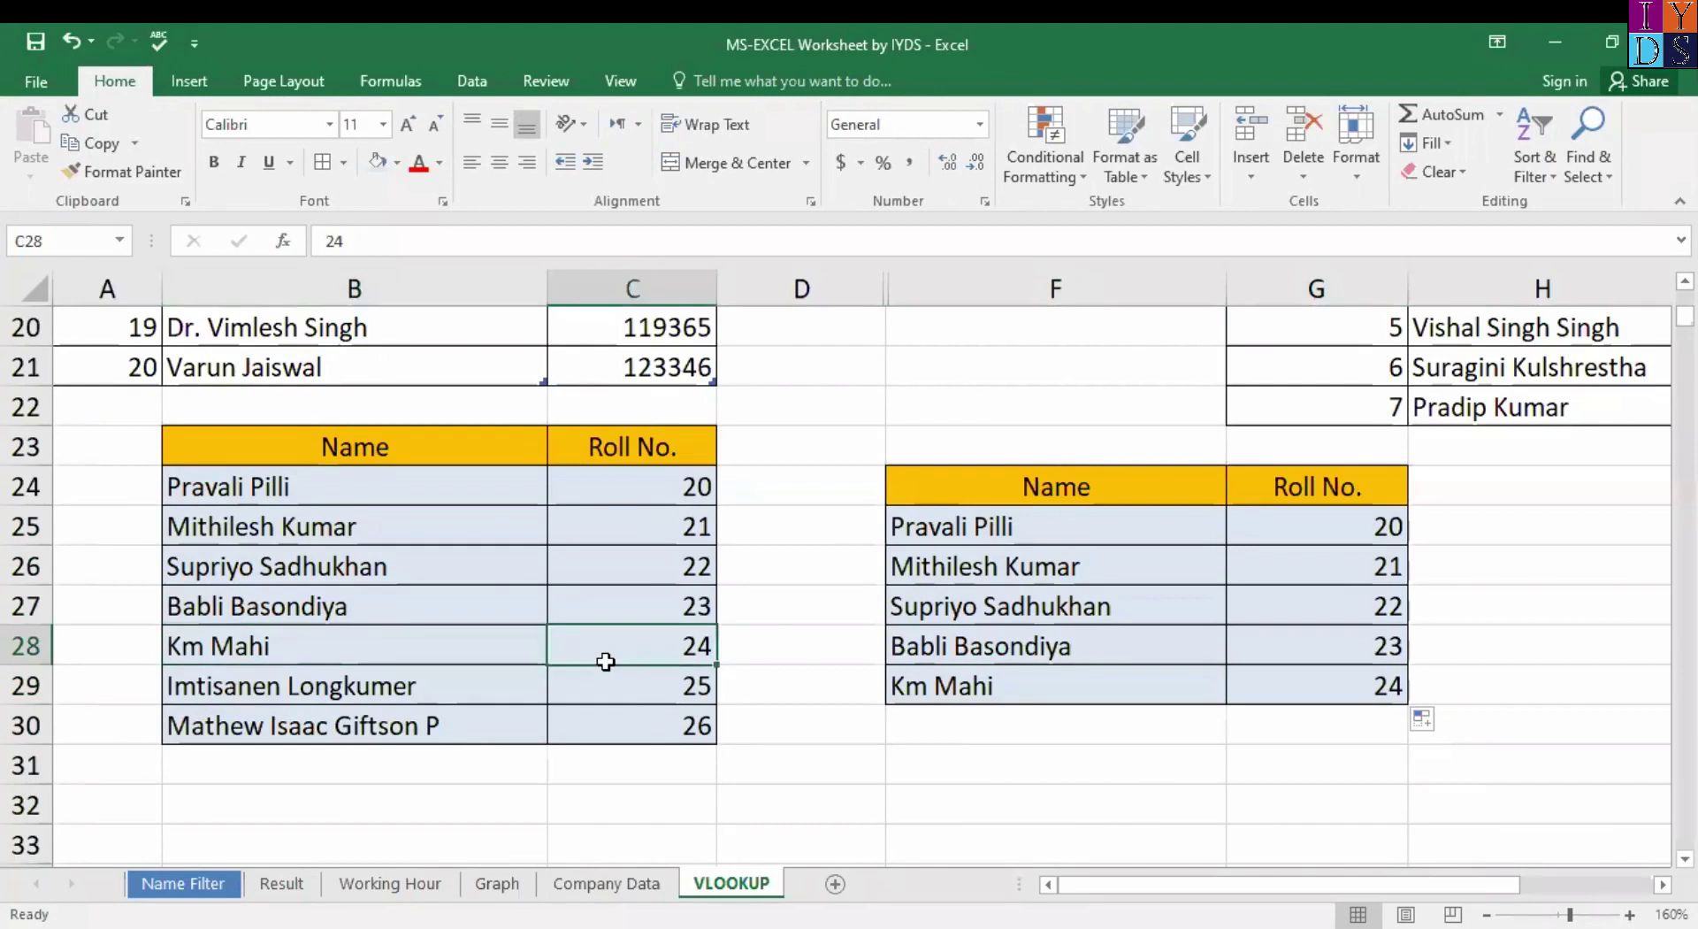
pyautogui.click(1346, 689)
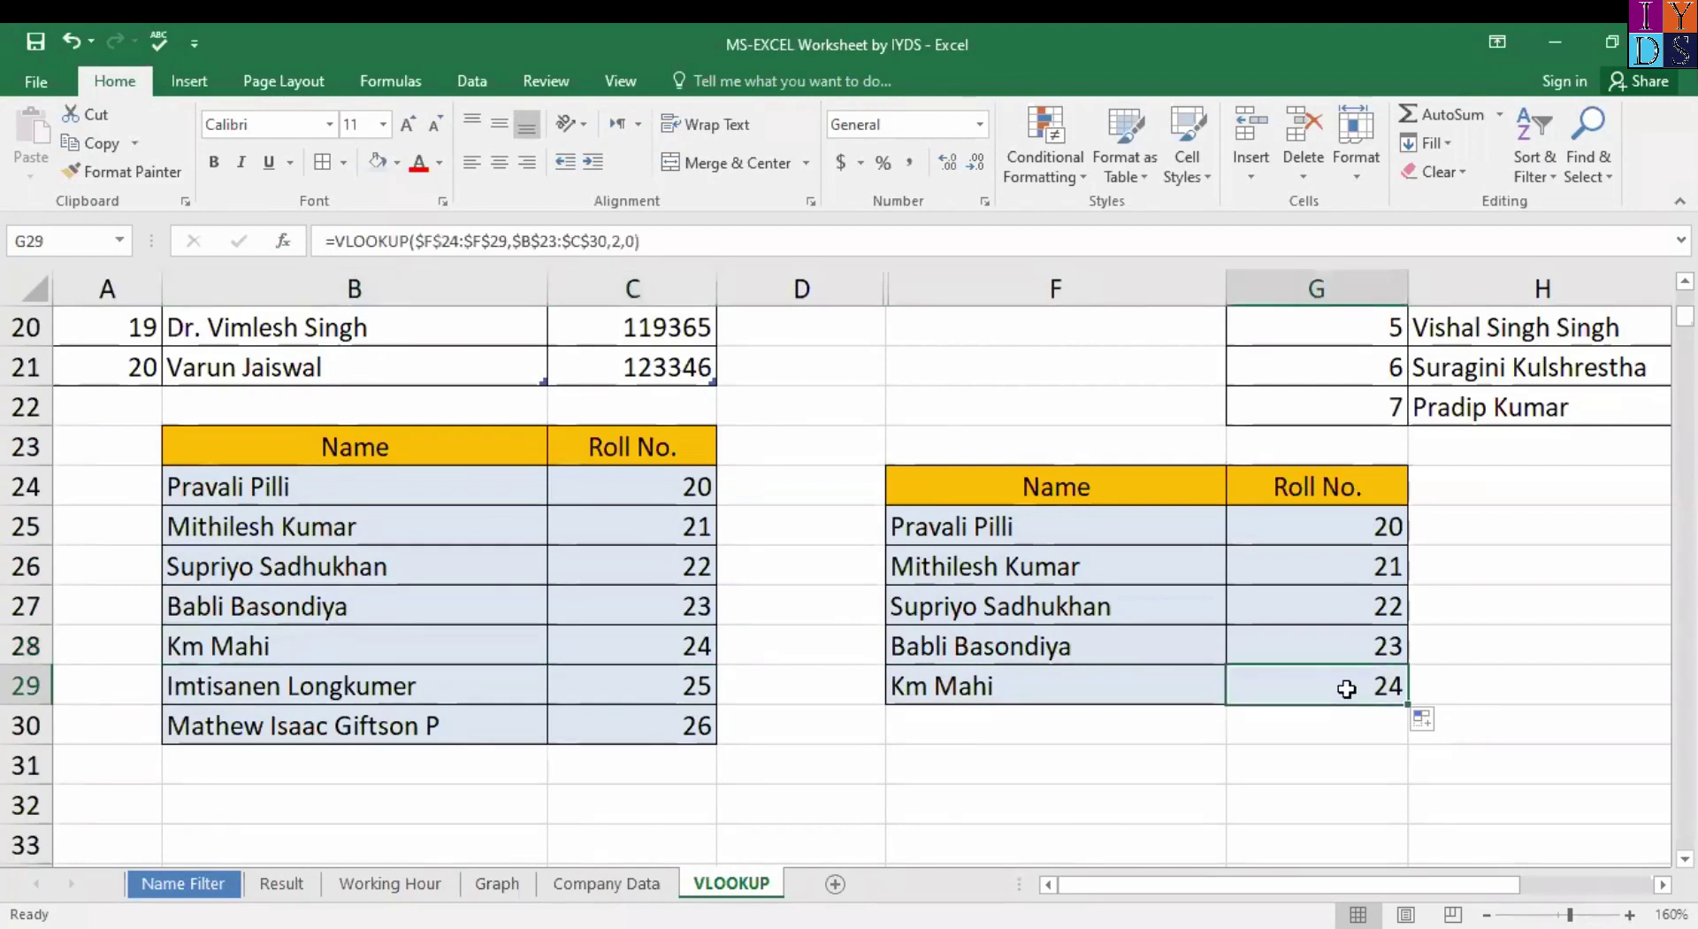
pyautogui.click(1022, 582)
pyautogui.click(362, 533)
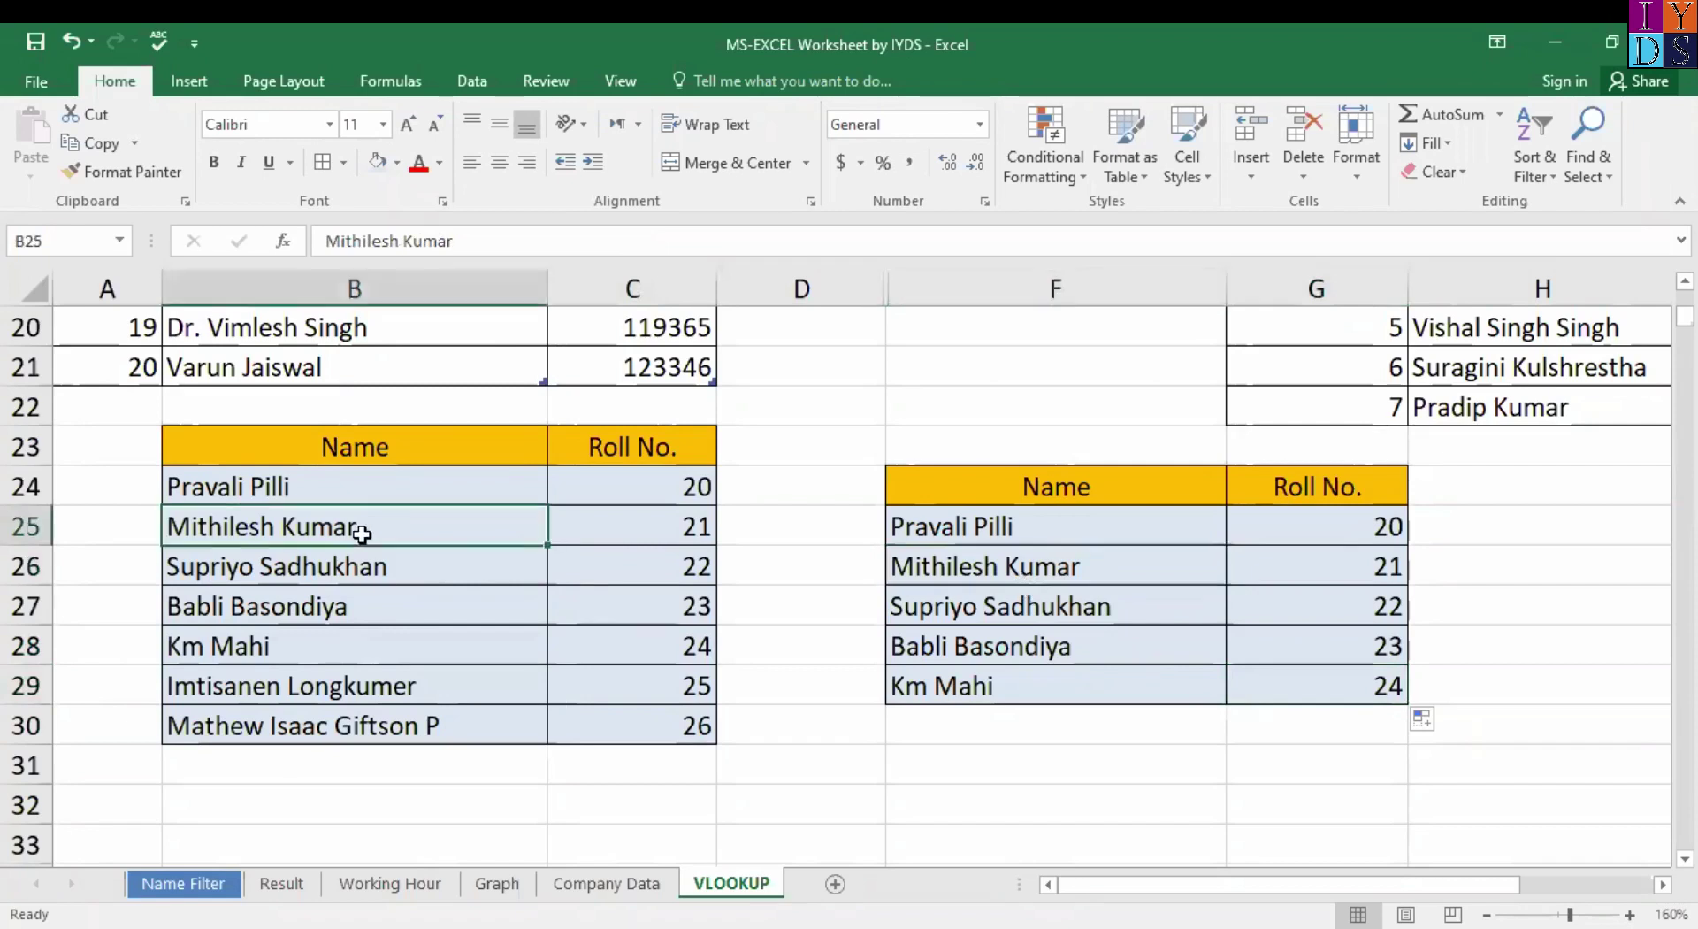
pyautogui.click(632, 531)
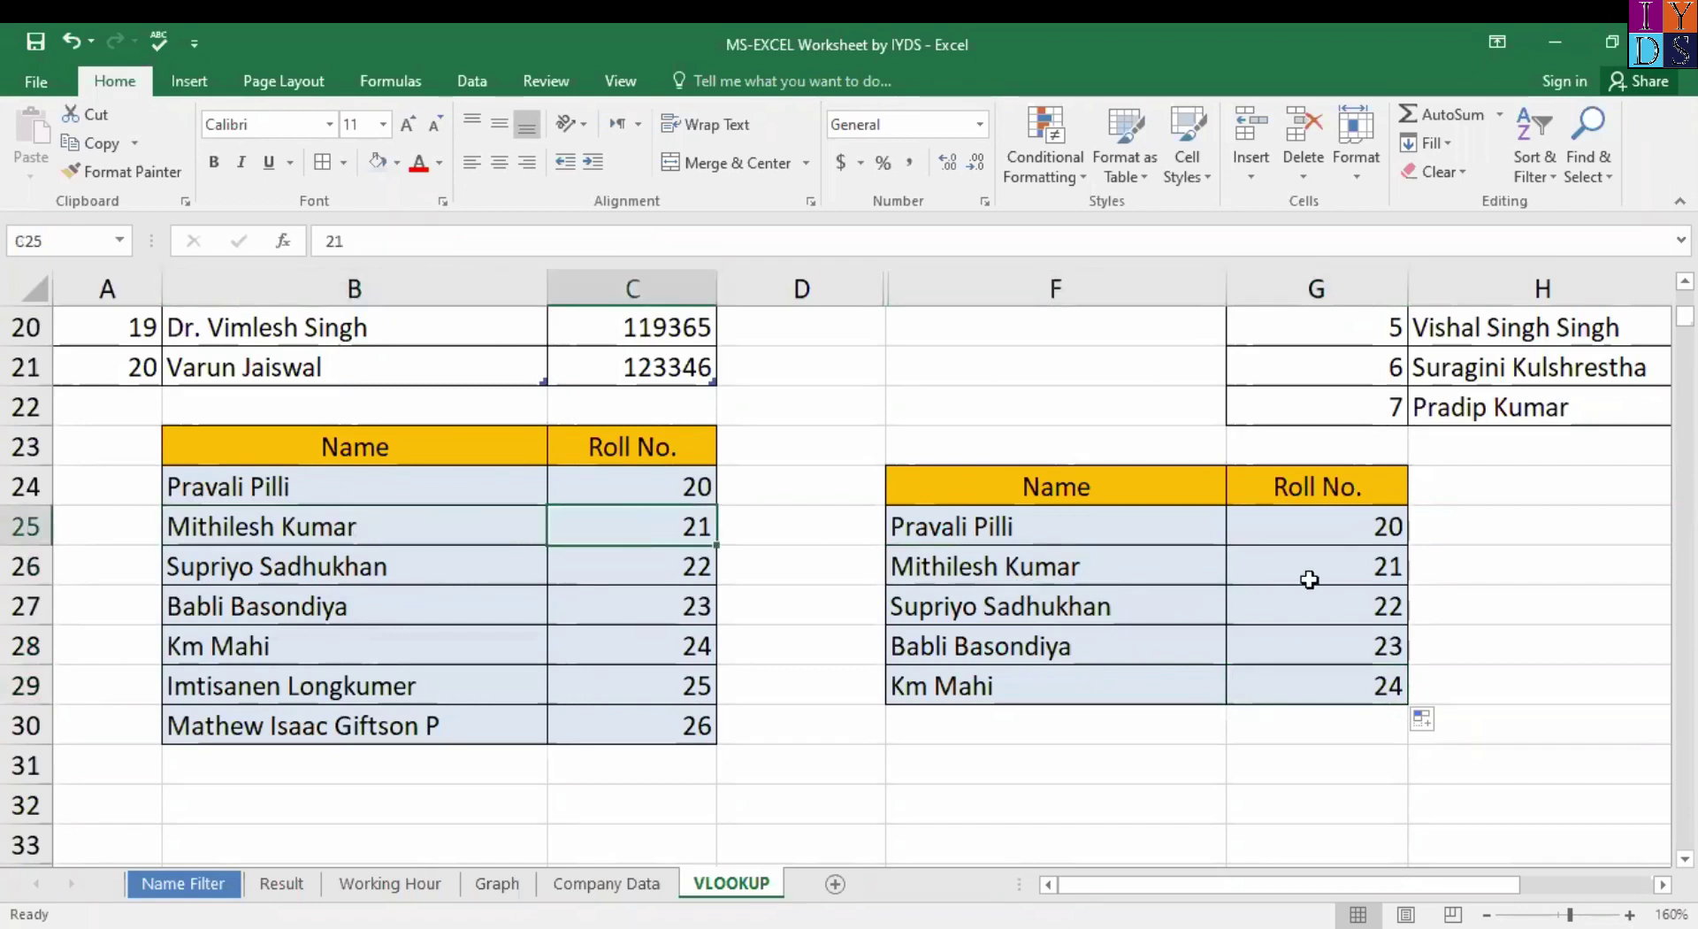
pyautogui.click(1022, 531)
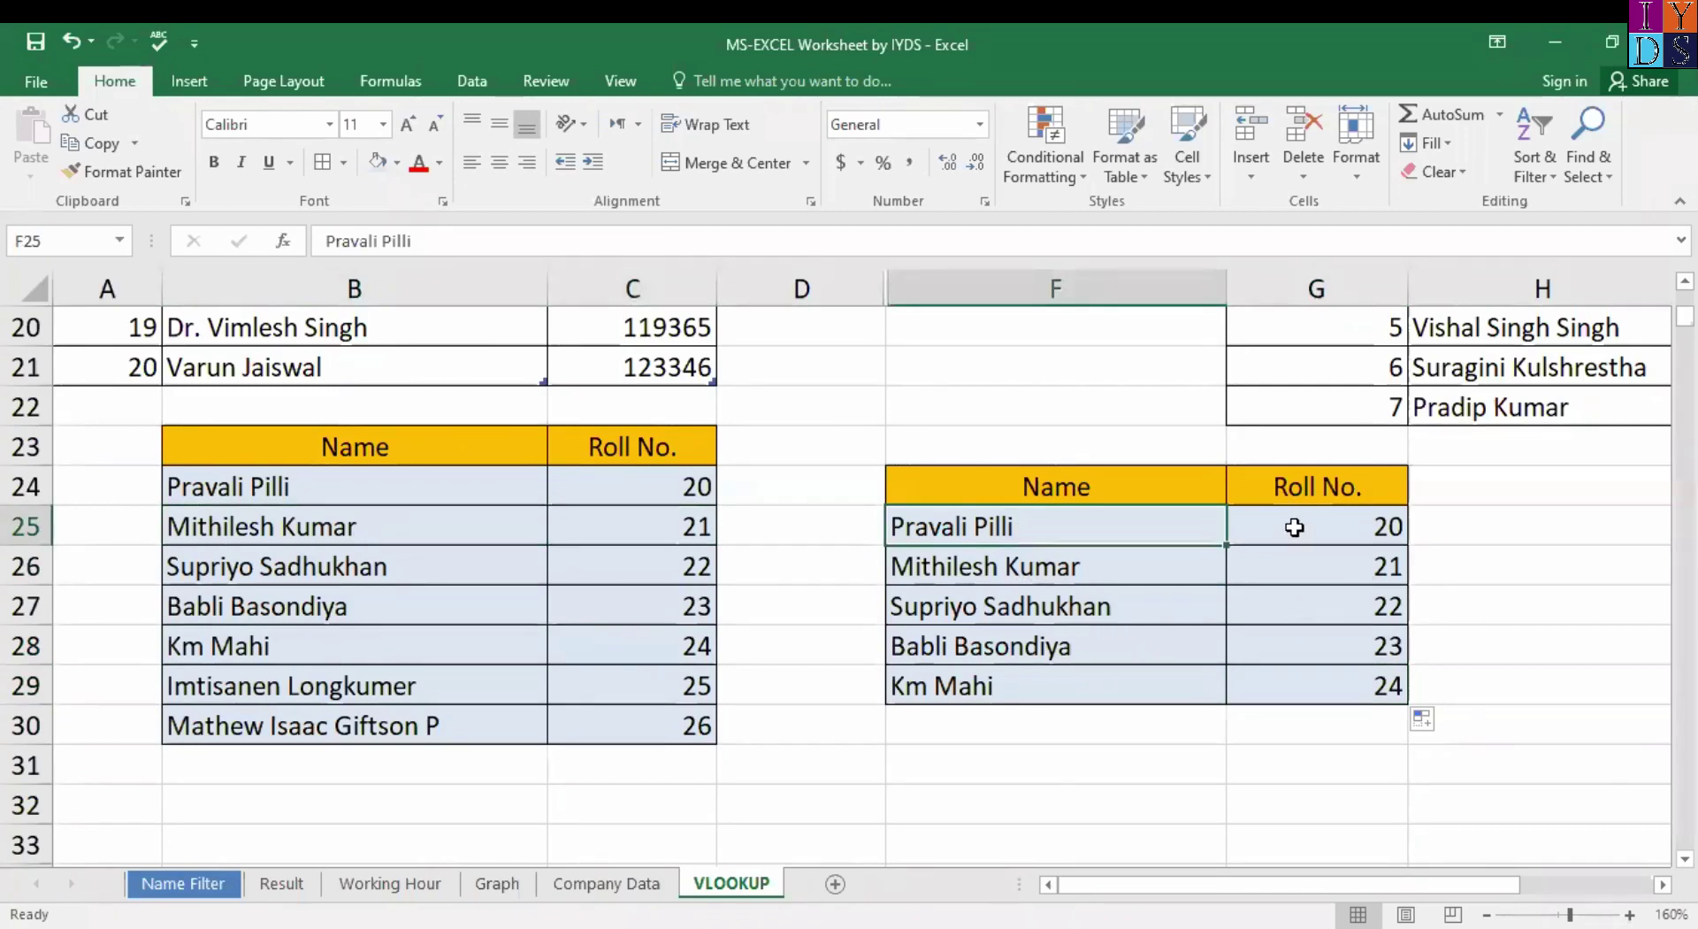
pyautogui.click(300, 489)
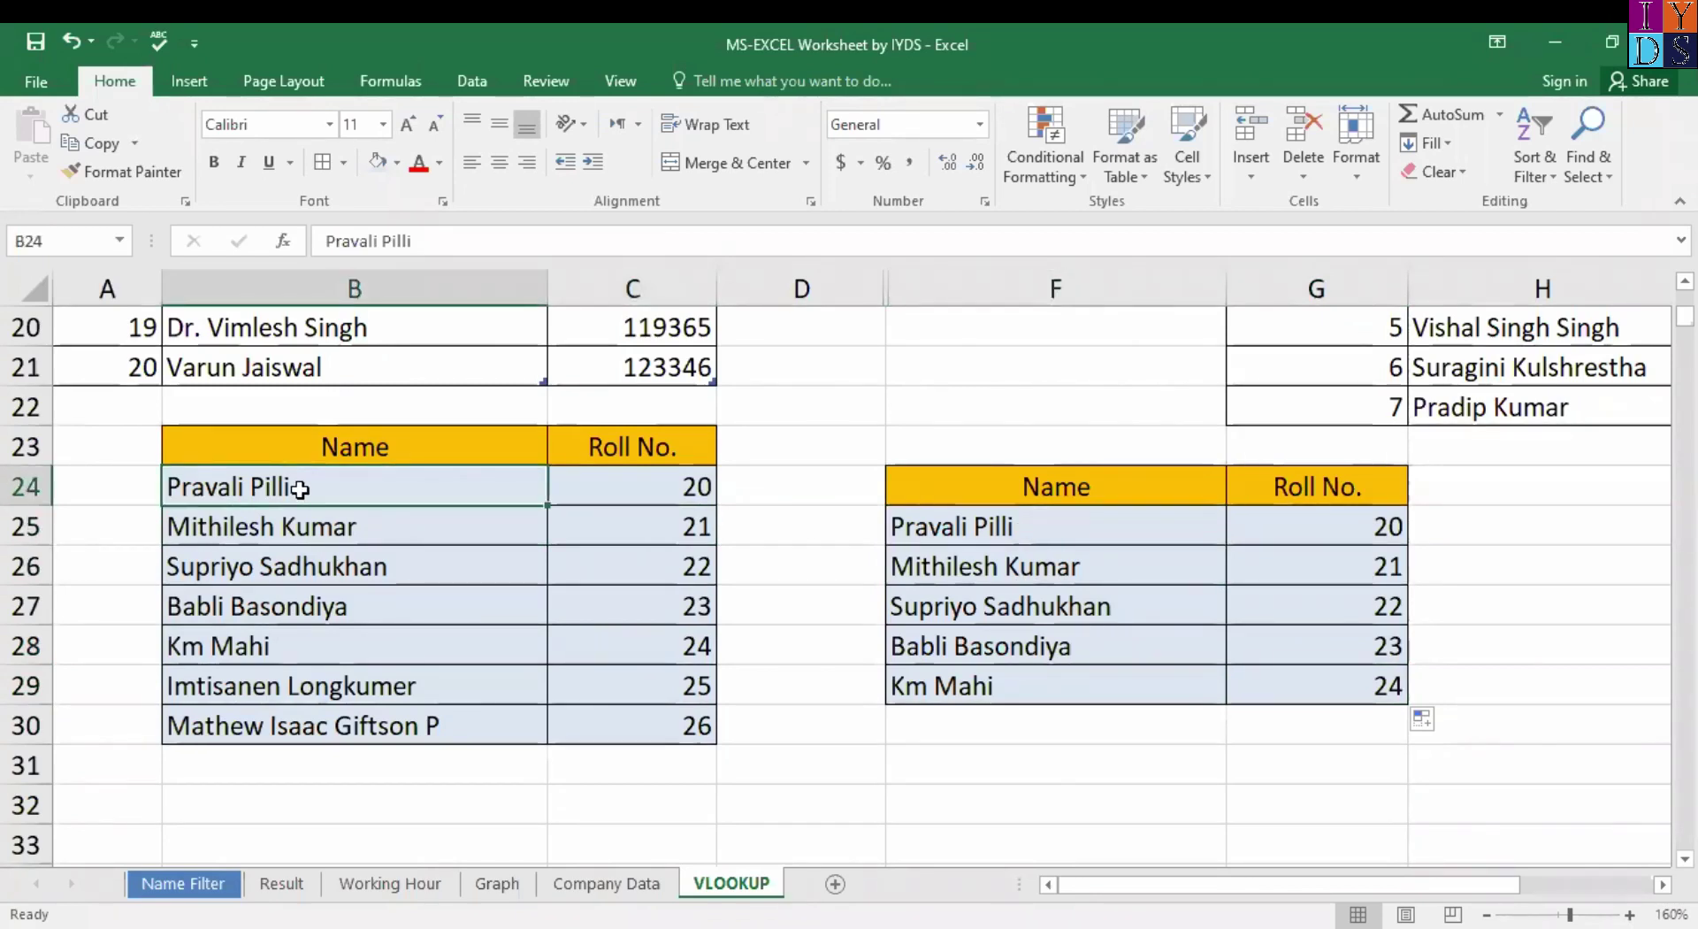
pyautogui.click(655, 488)
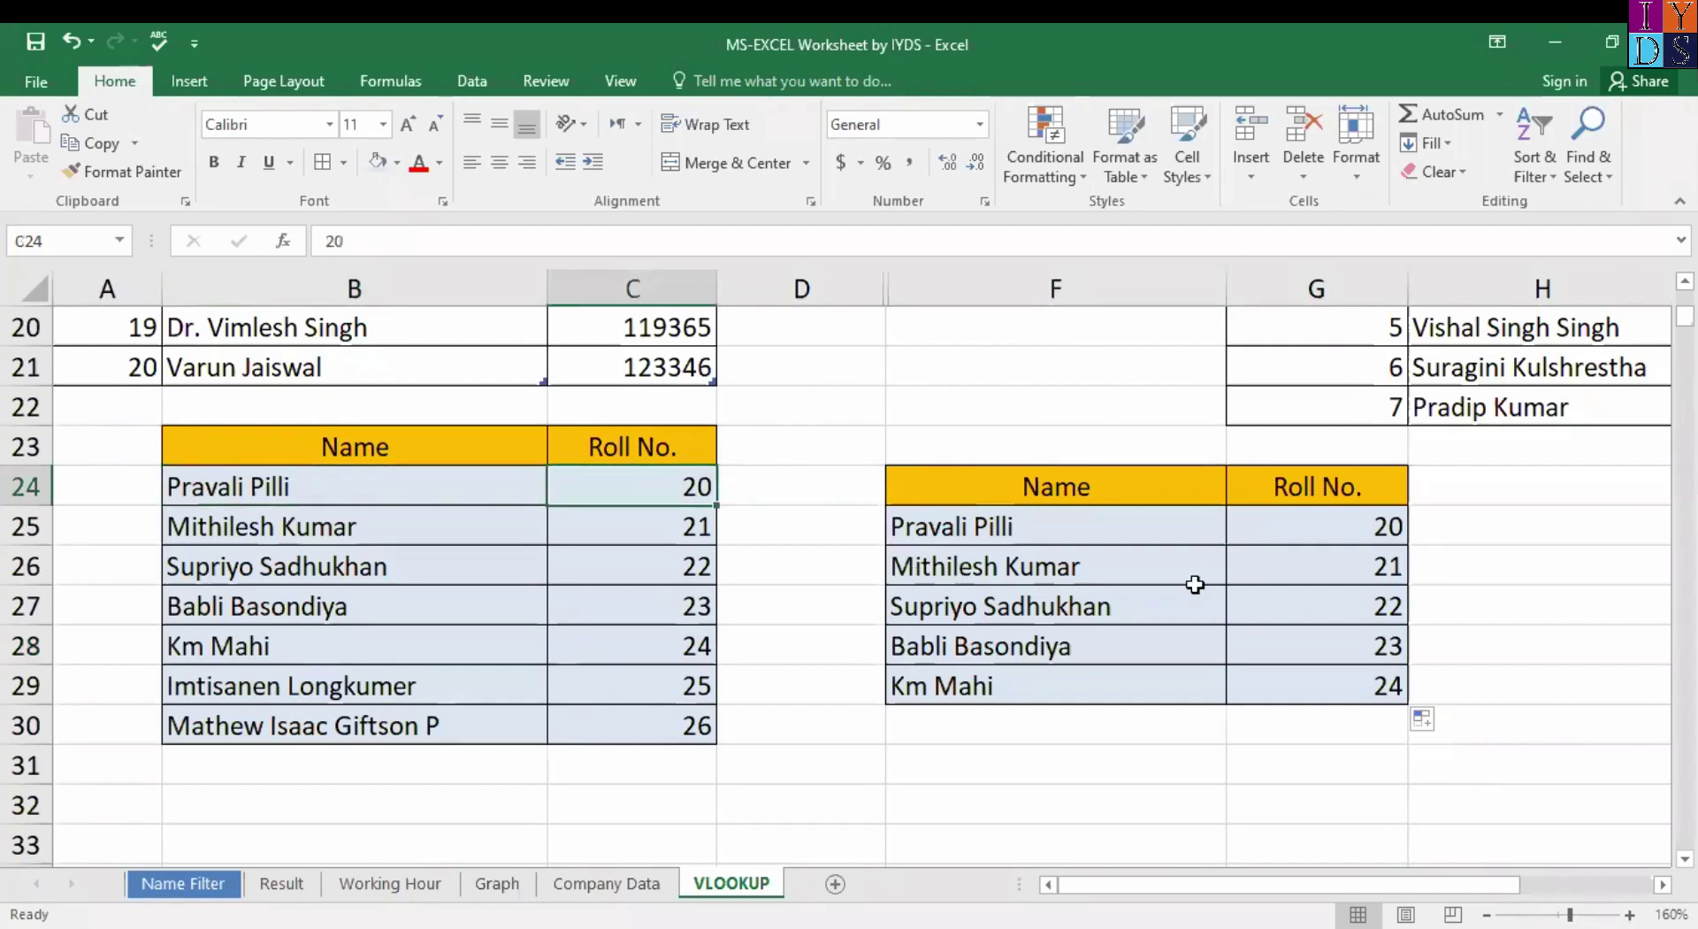
pyautogui.click(1349, 537)
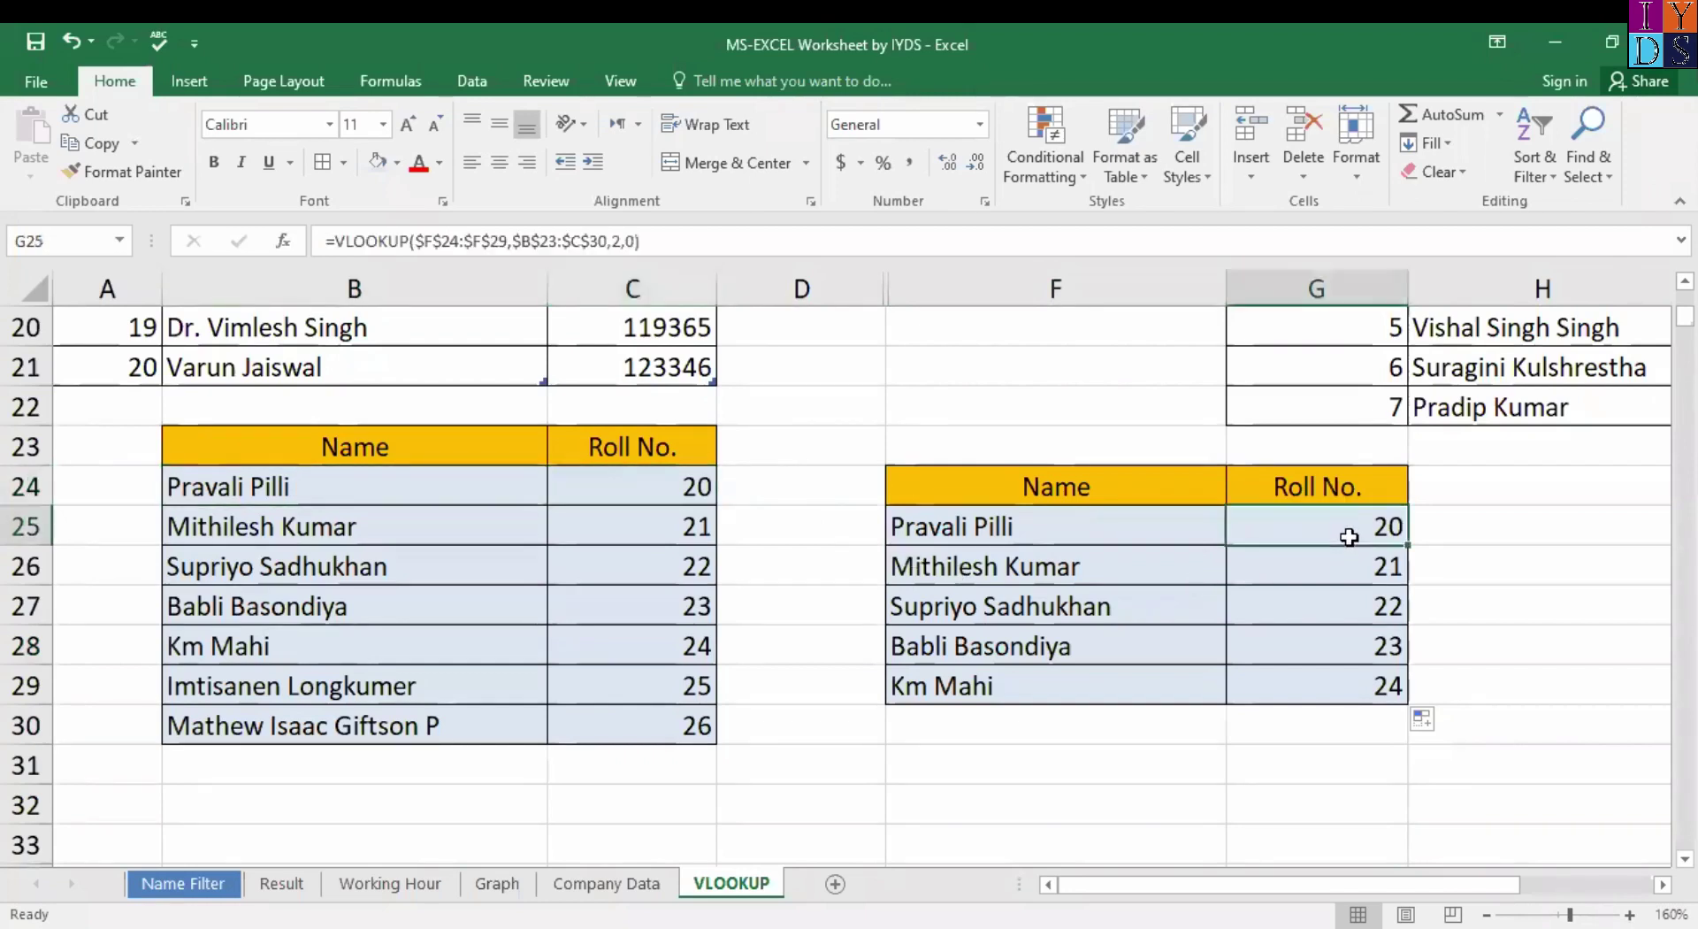
pyautogui.click(977, 648)
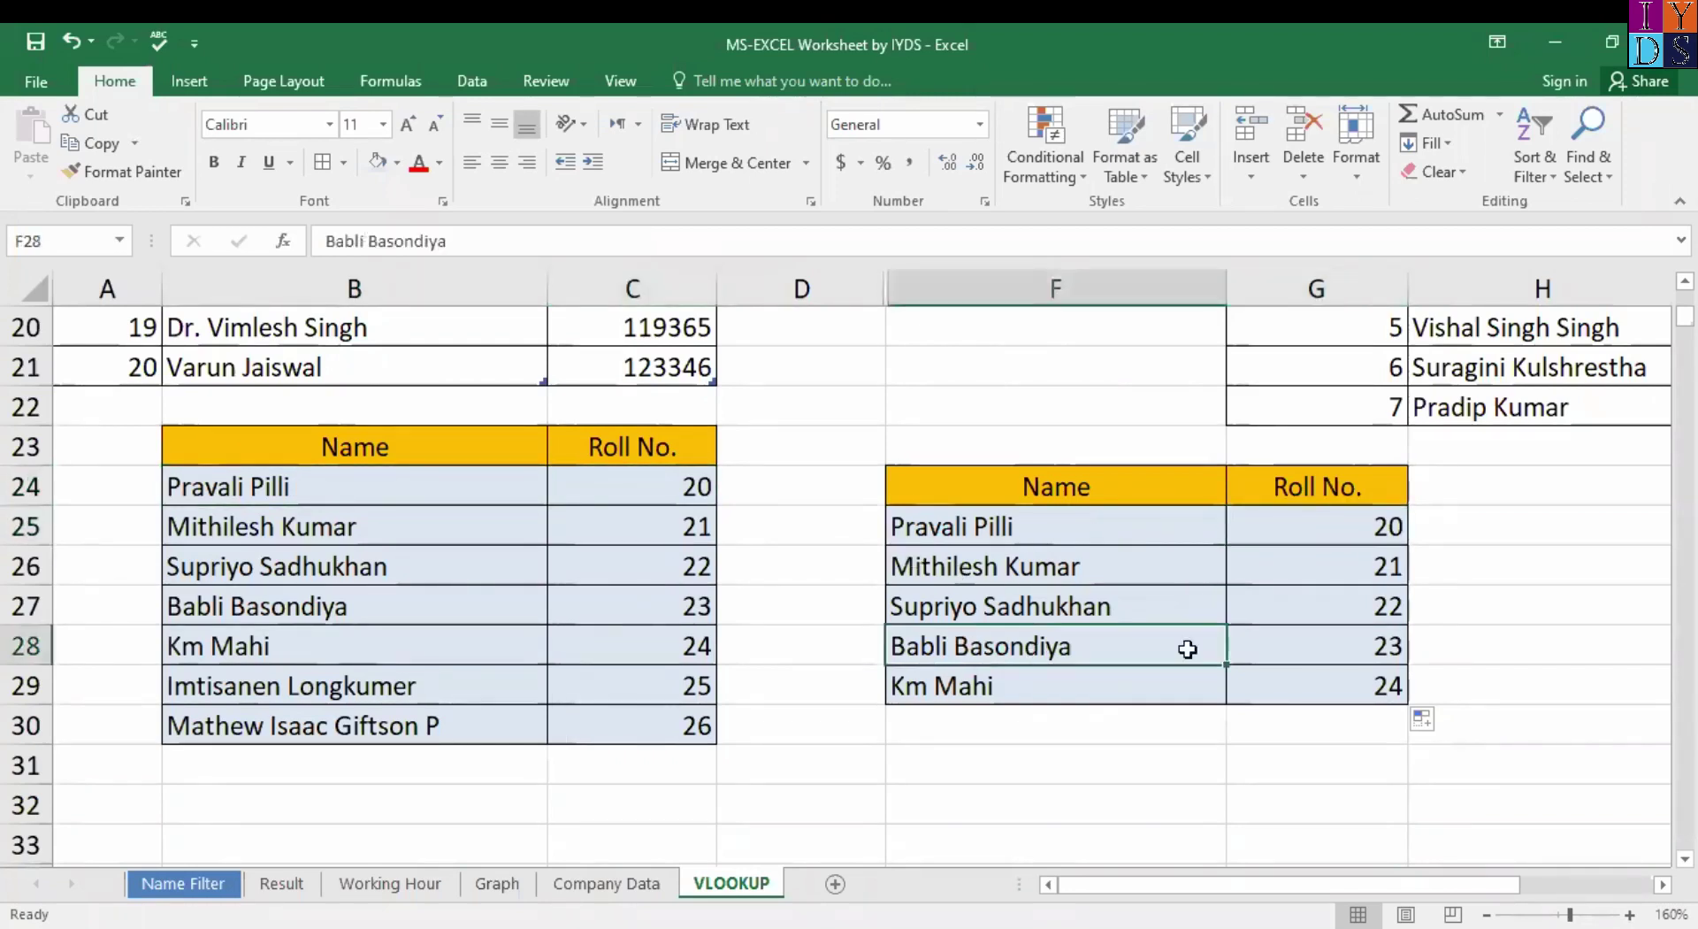
pyautogui.click(1394, 645)
pyautogui.click(380, 608)
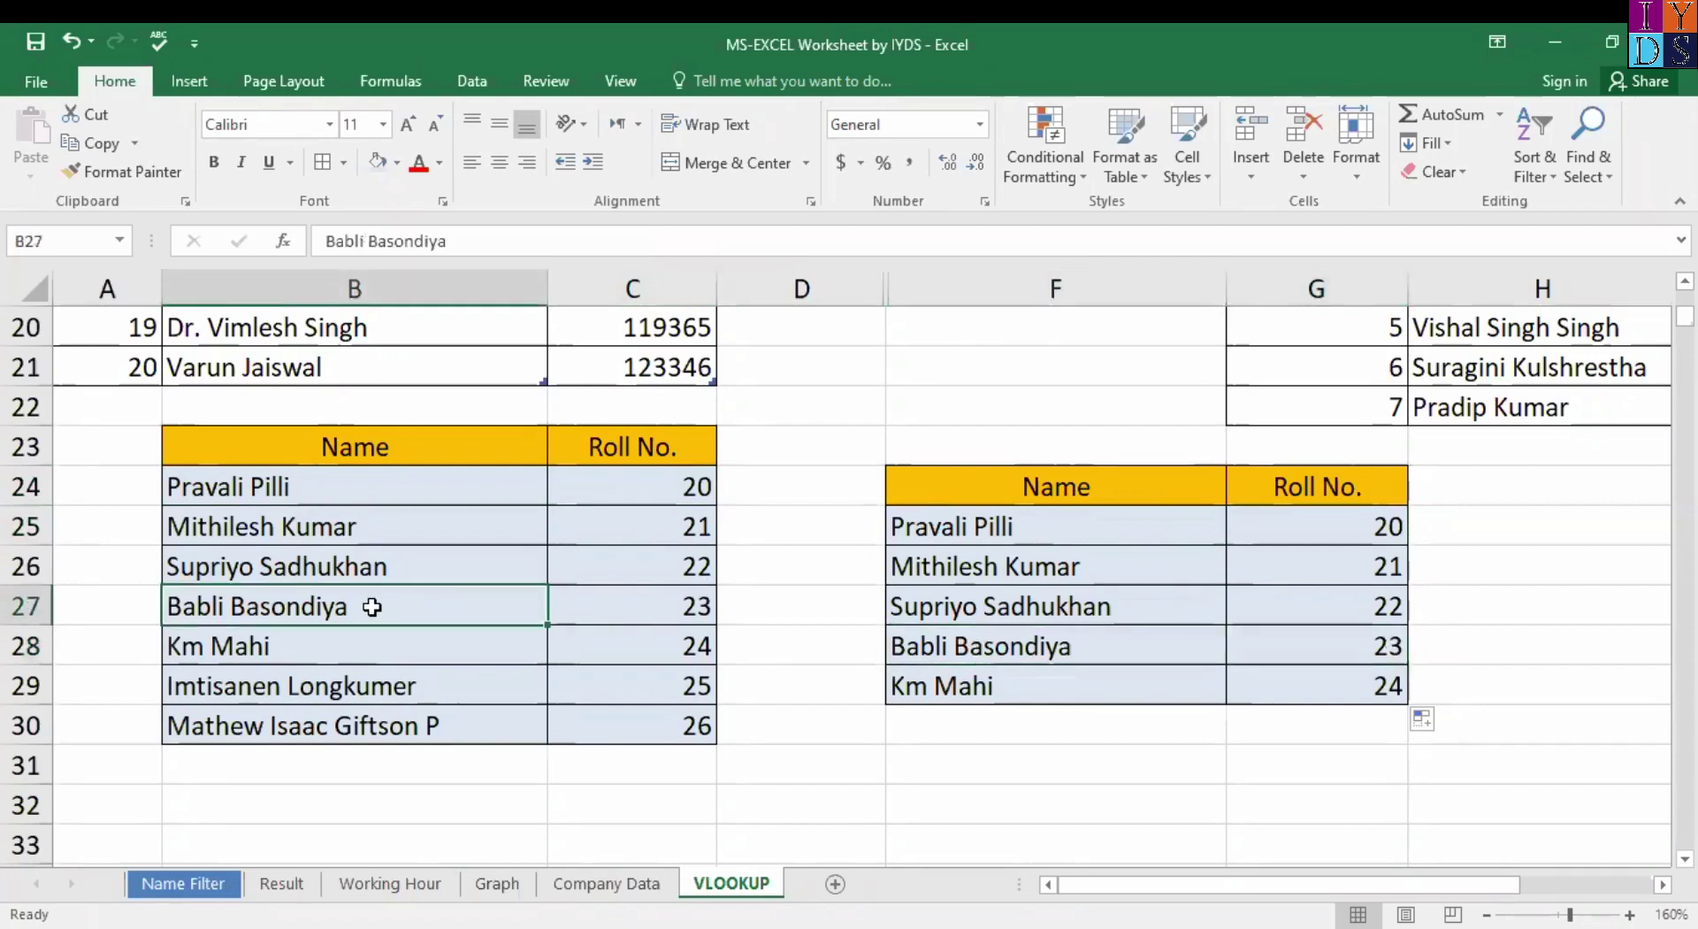
pyautogui.click(667, 616)
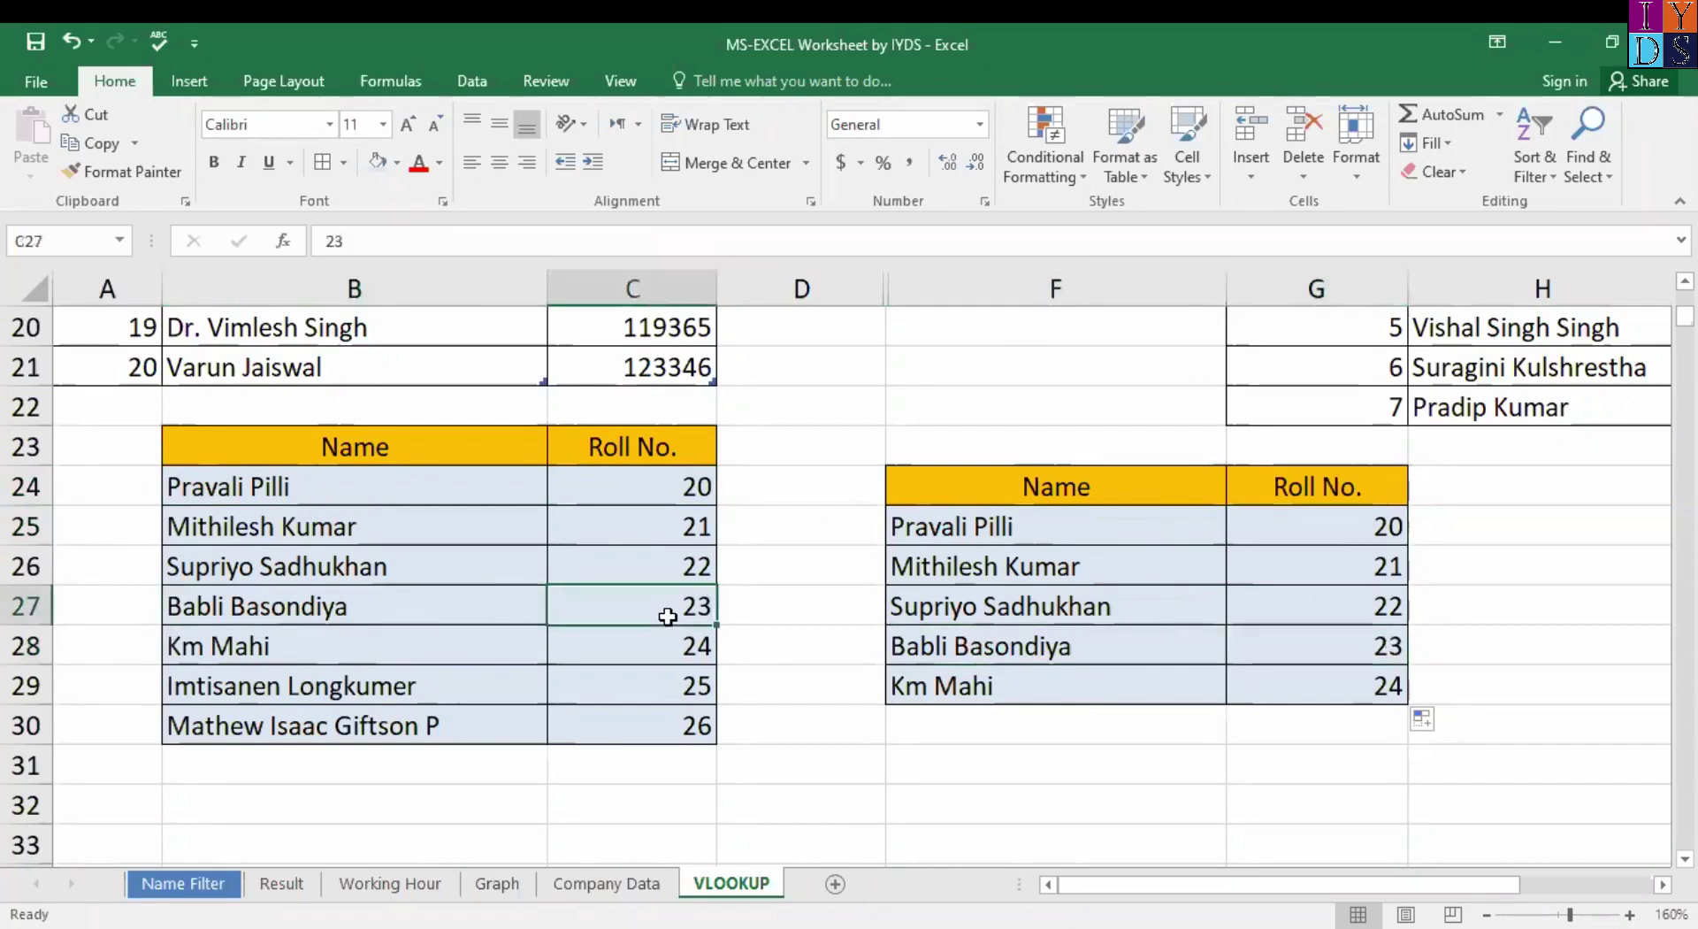
pyautogui.click(1293, 634)
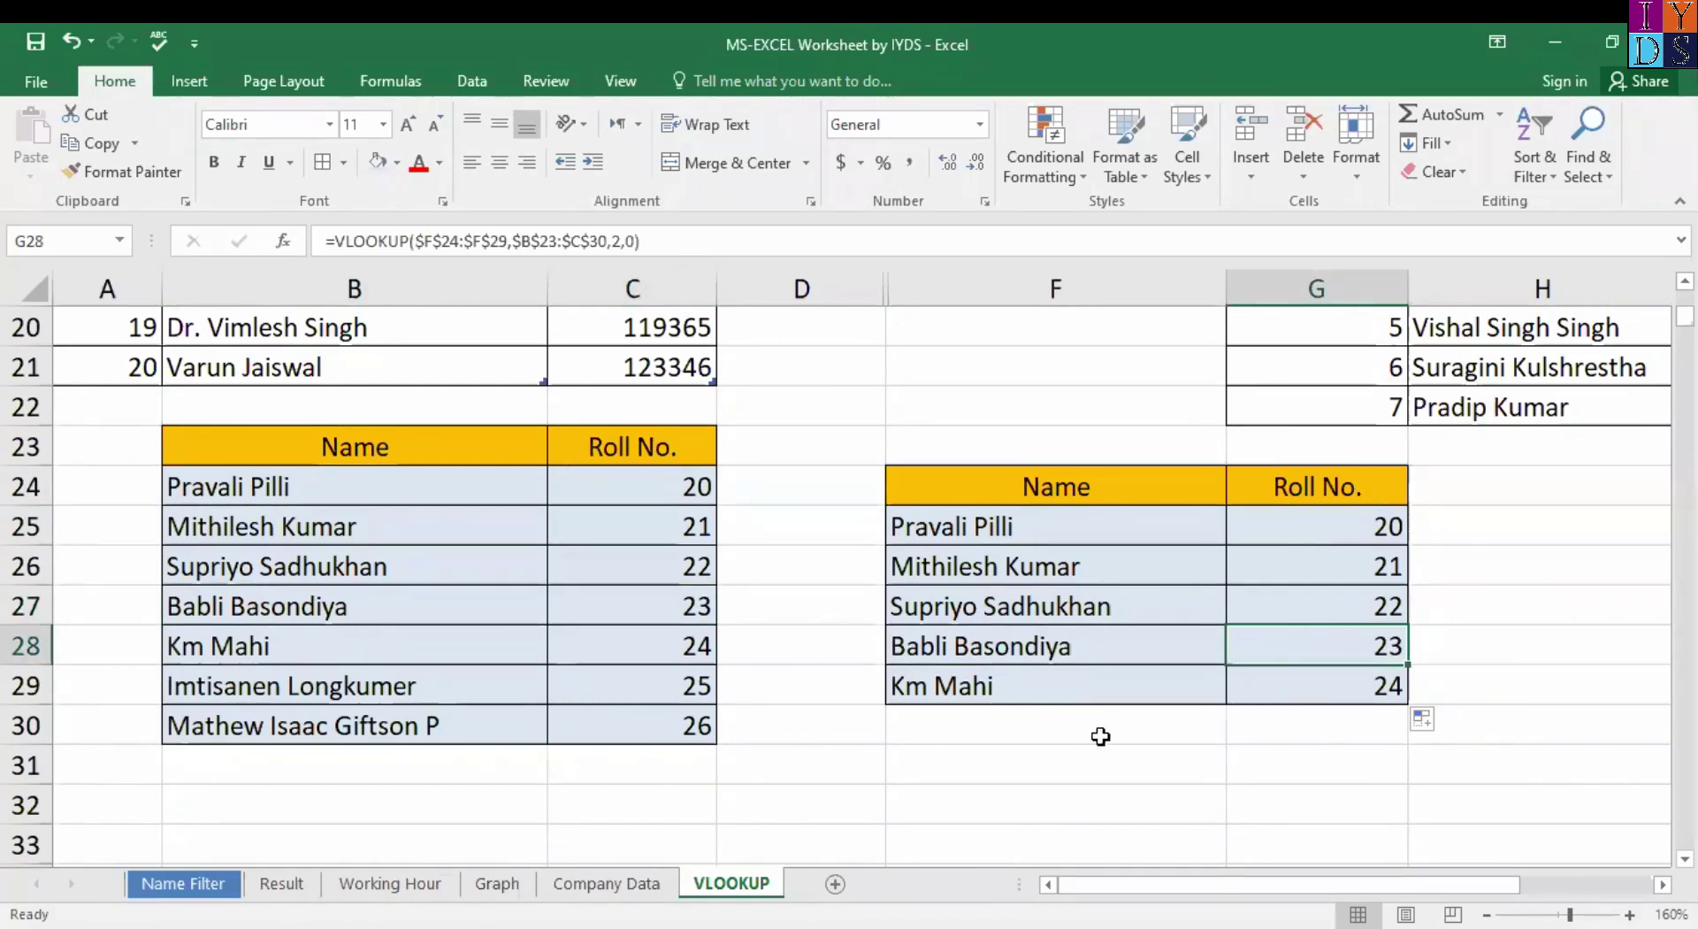
pyautogui.scroll(6, 854, 545)
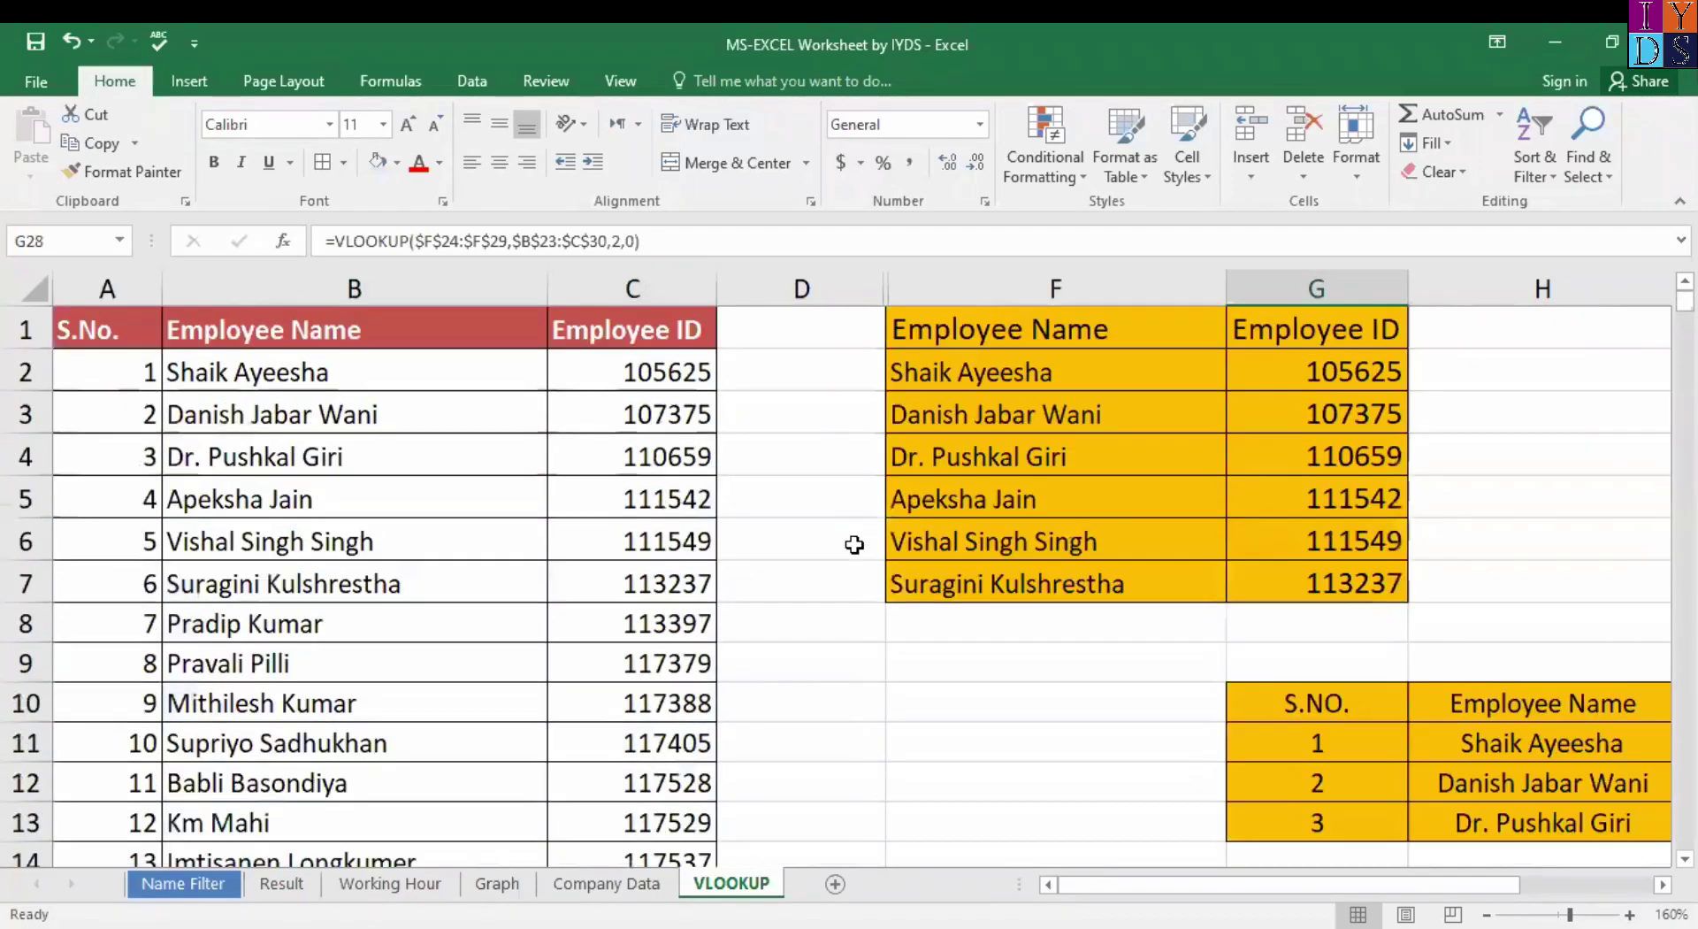
# Add a trial 'Country' header in D1 and type an entry in D2.
pyautogui.click(822, 327)
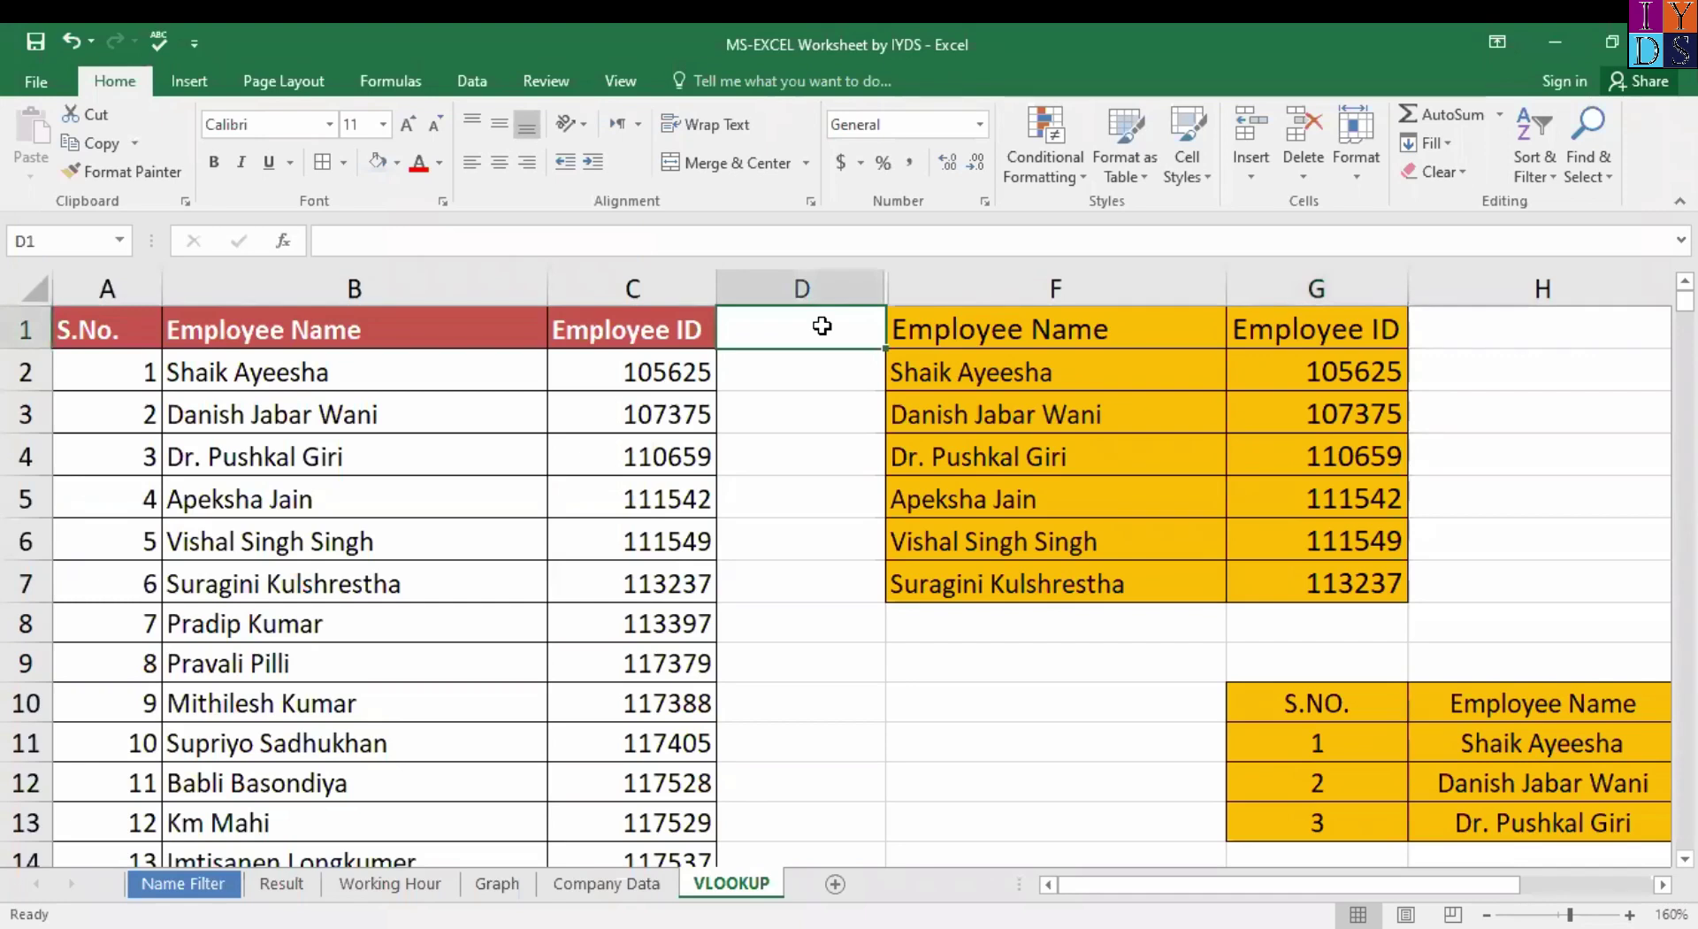
pyautogui.write('Country')
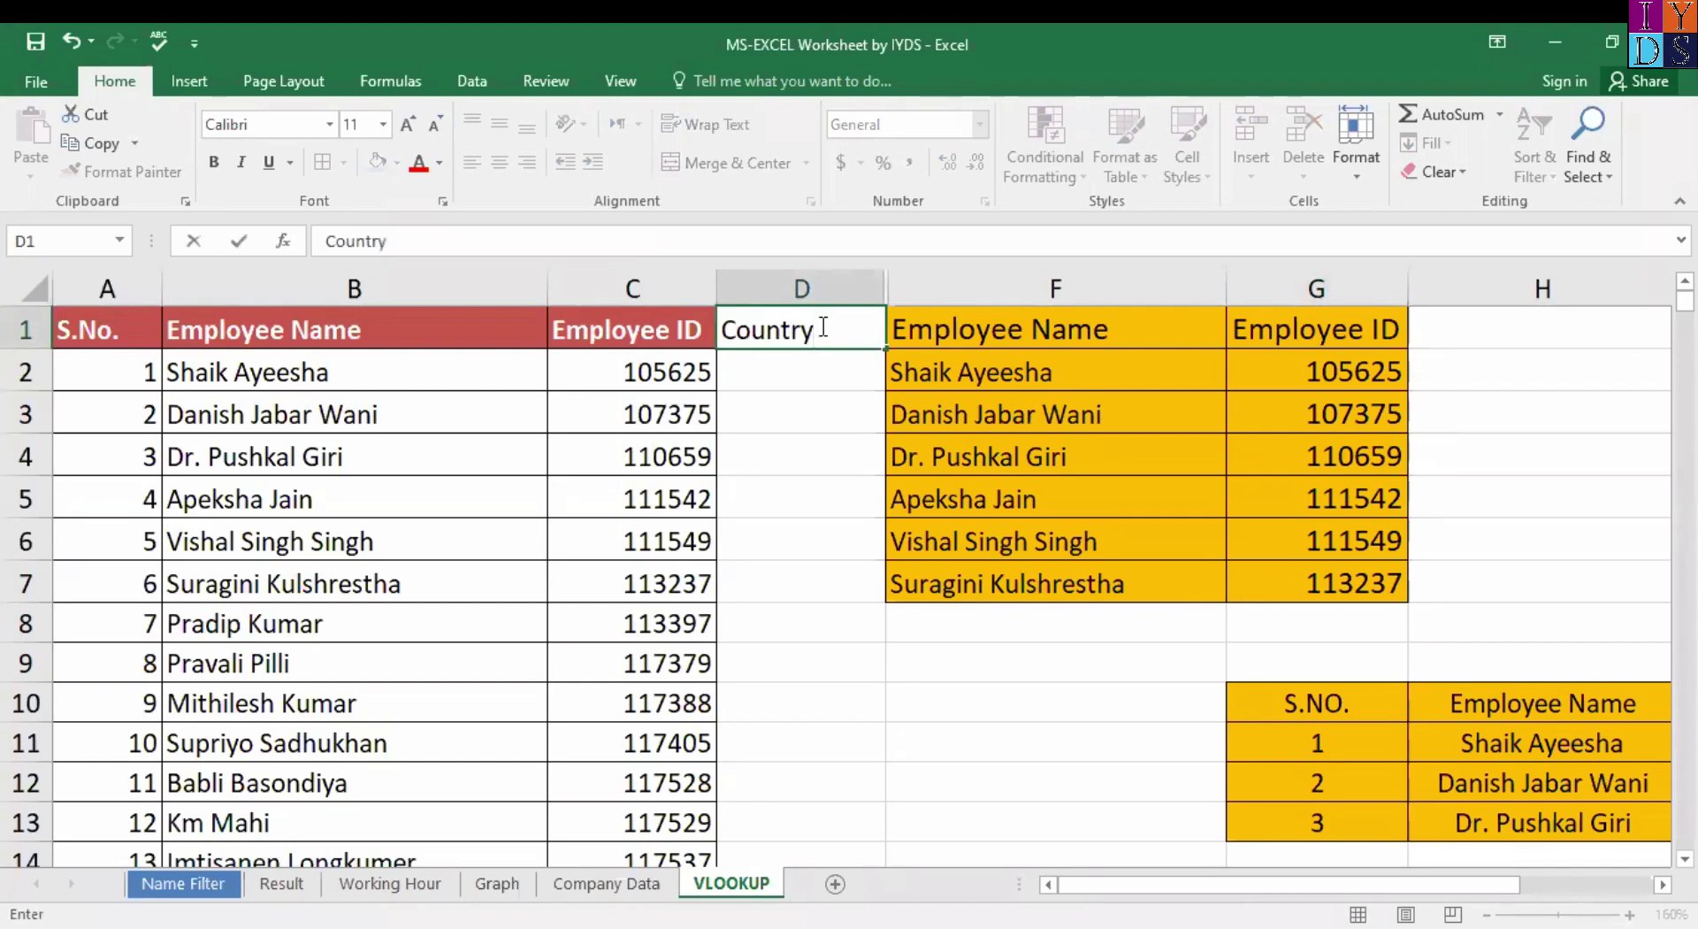
pyautogui.press('Return')
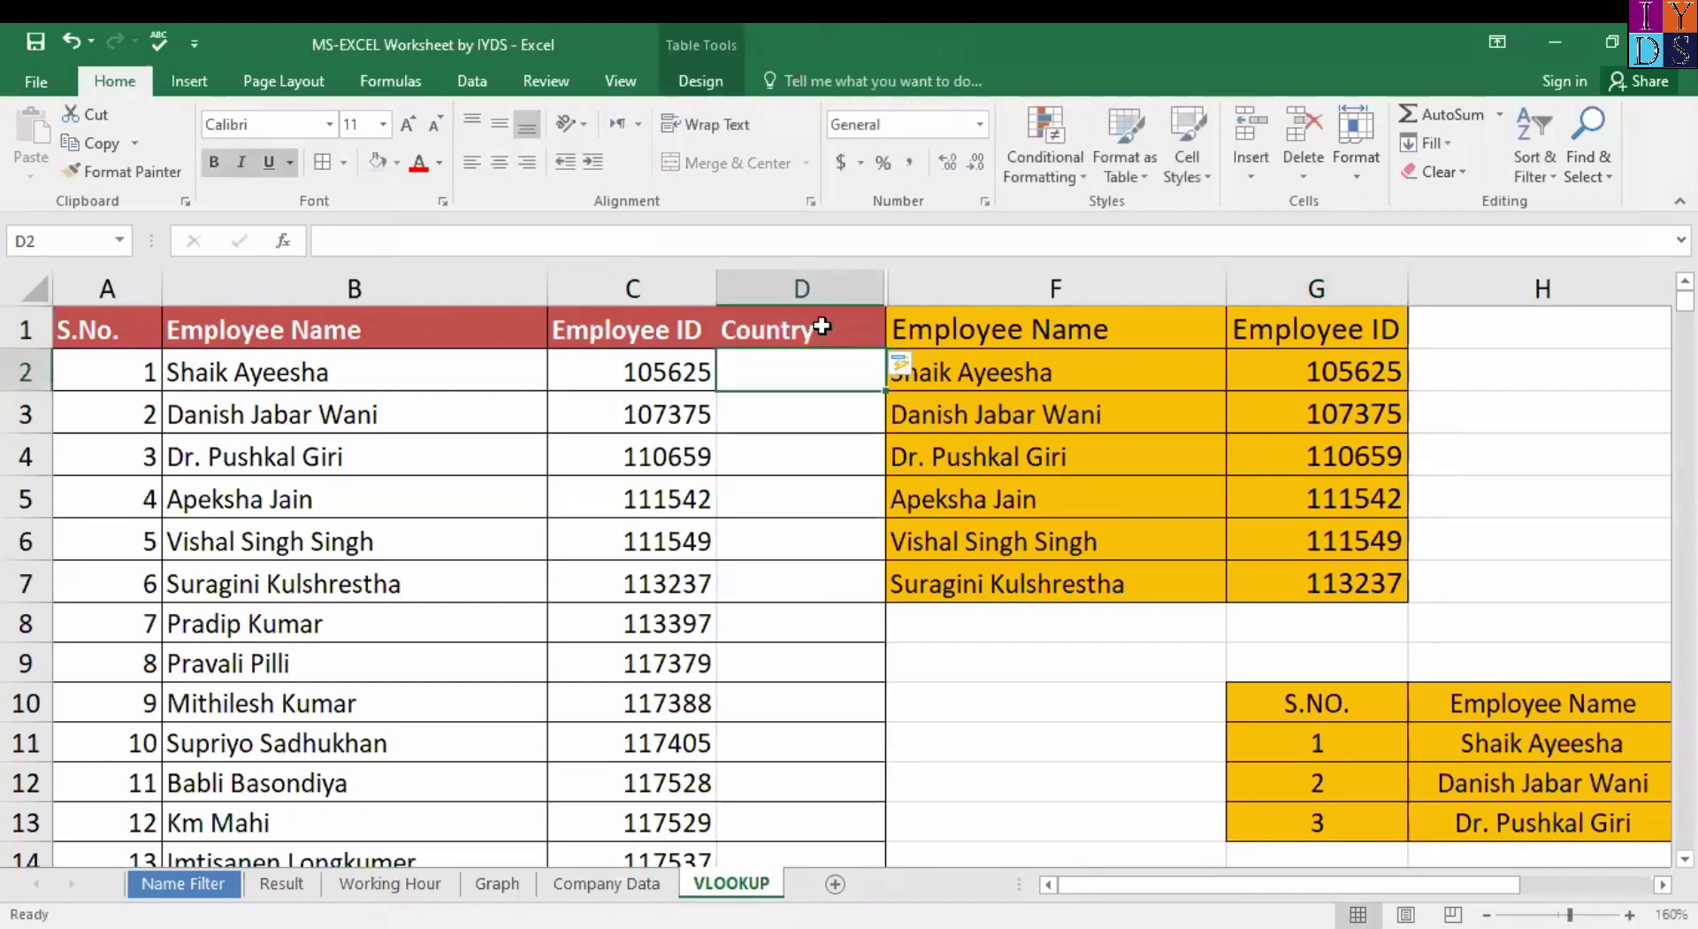
pyautogui.write('I')
pyautogui.press('BackSpace')
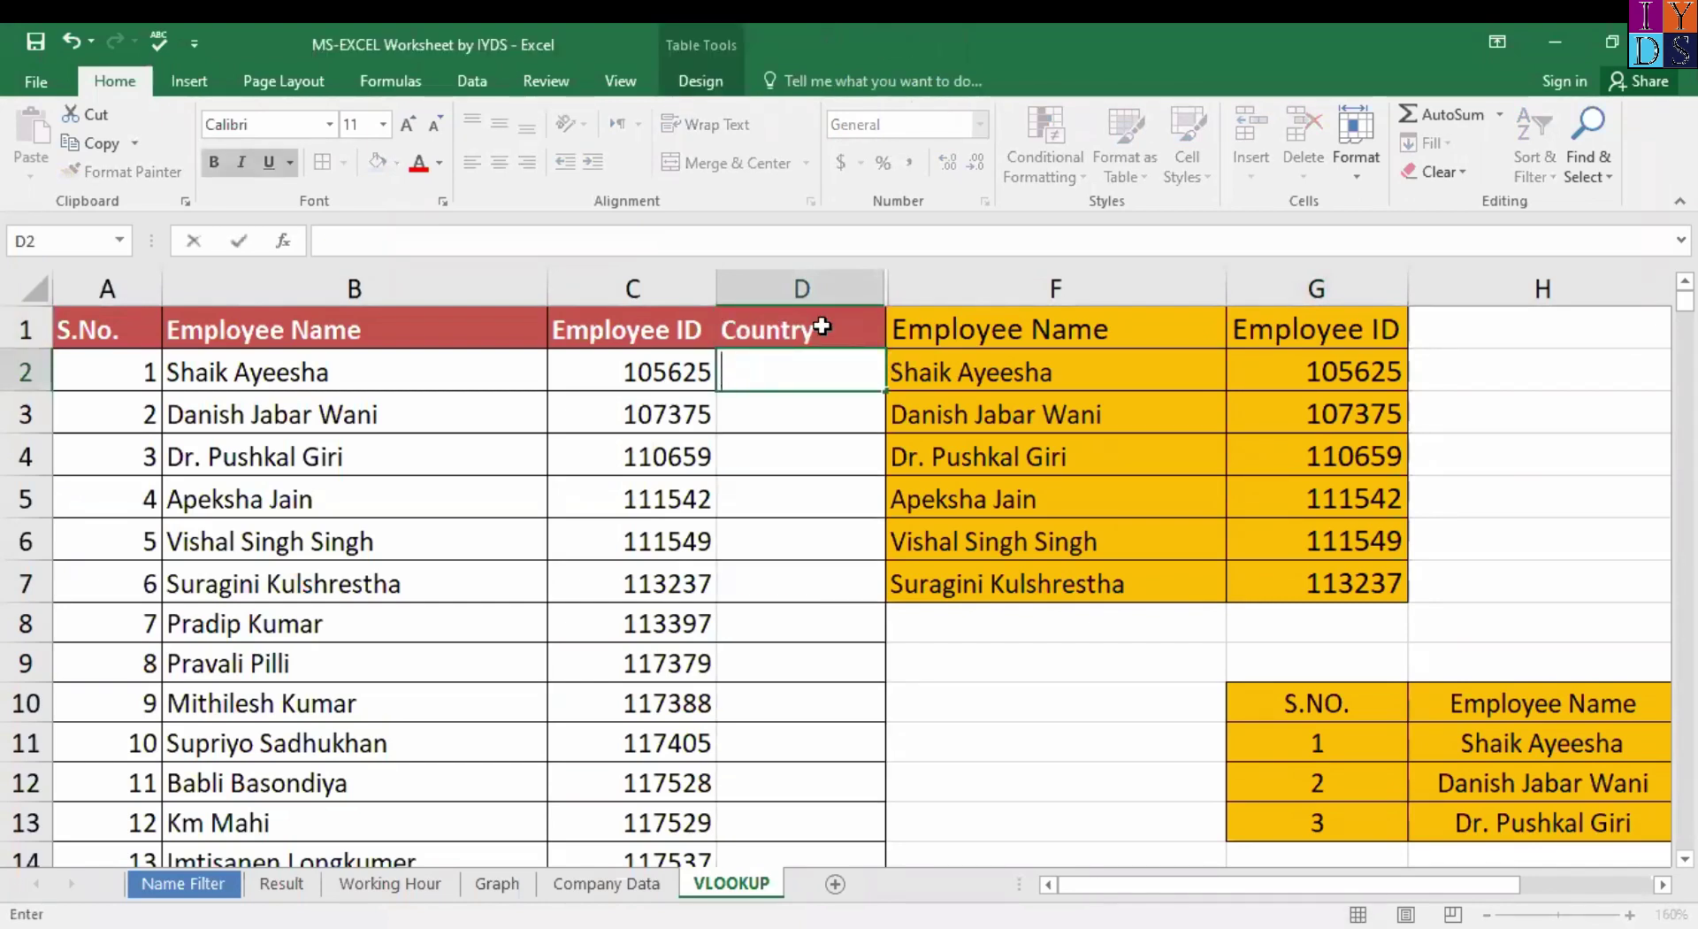
pyautogui.write('N')
pyautogui.press('BackSpace')
pyautogui.press('BackSpace')
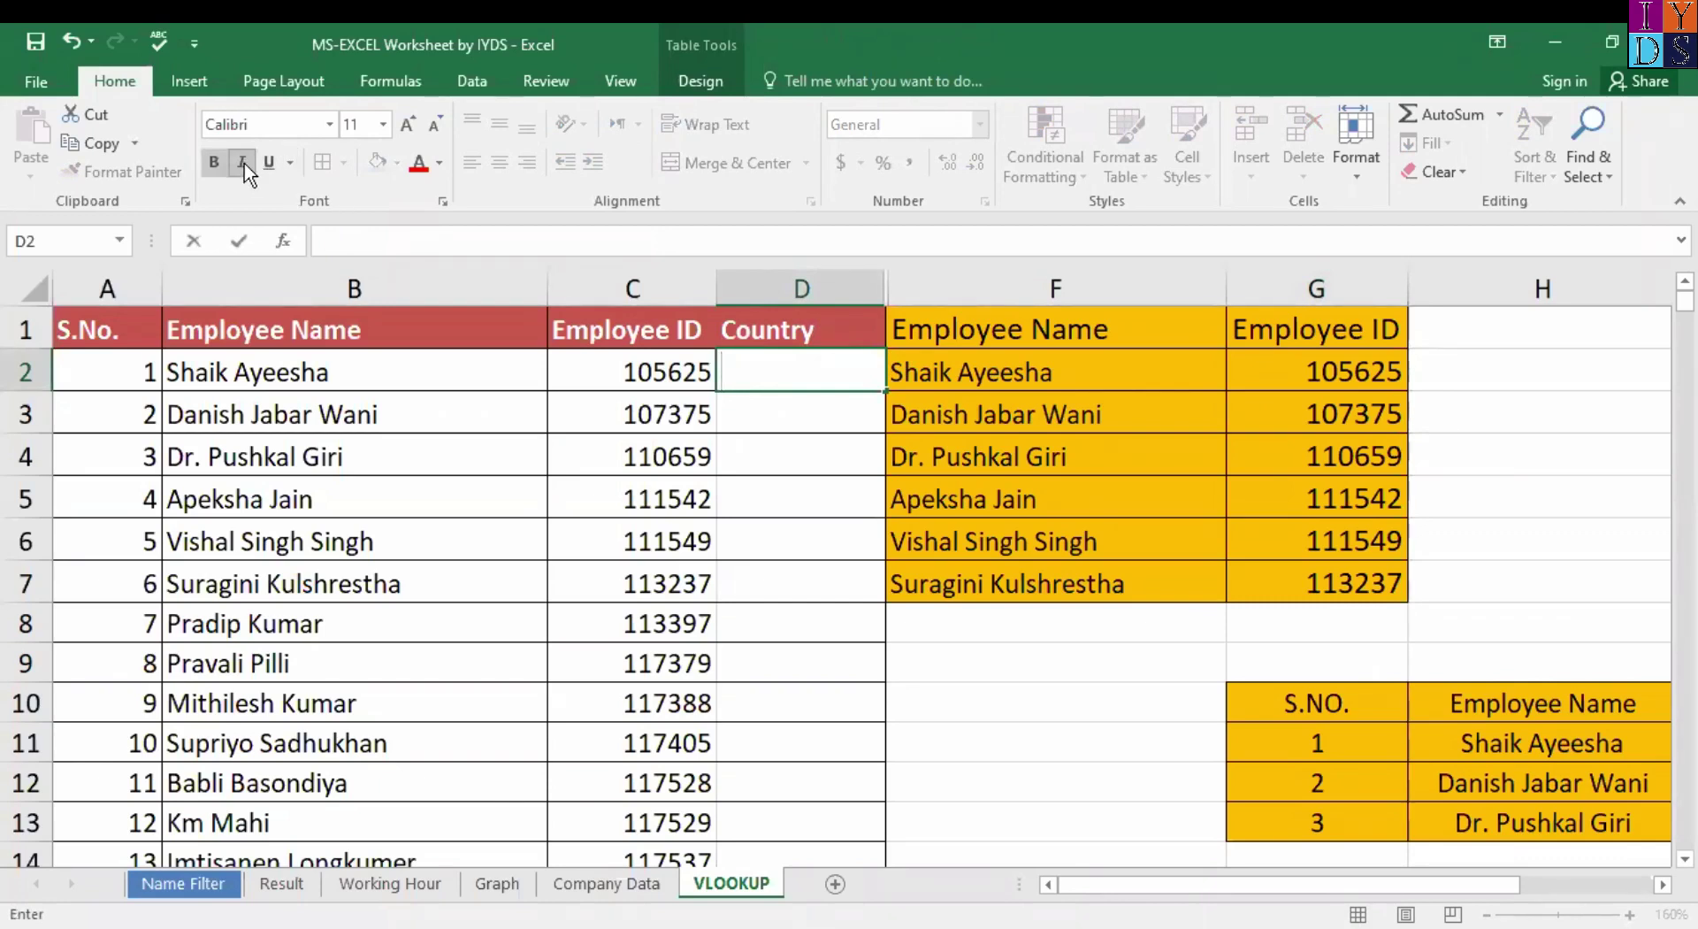
pyautogui.write('in')
pyautogui.hotkey('shift', 'Home')
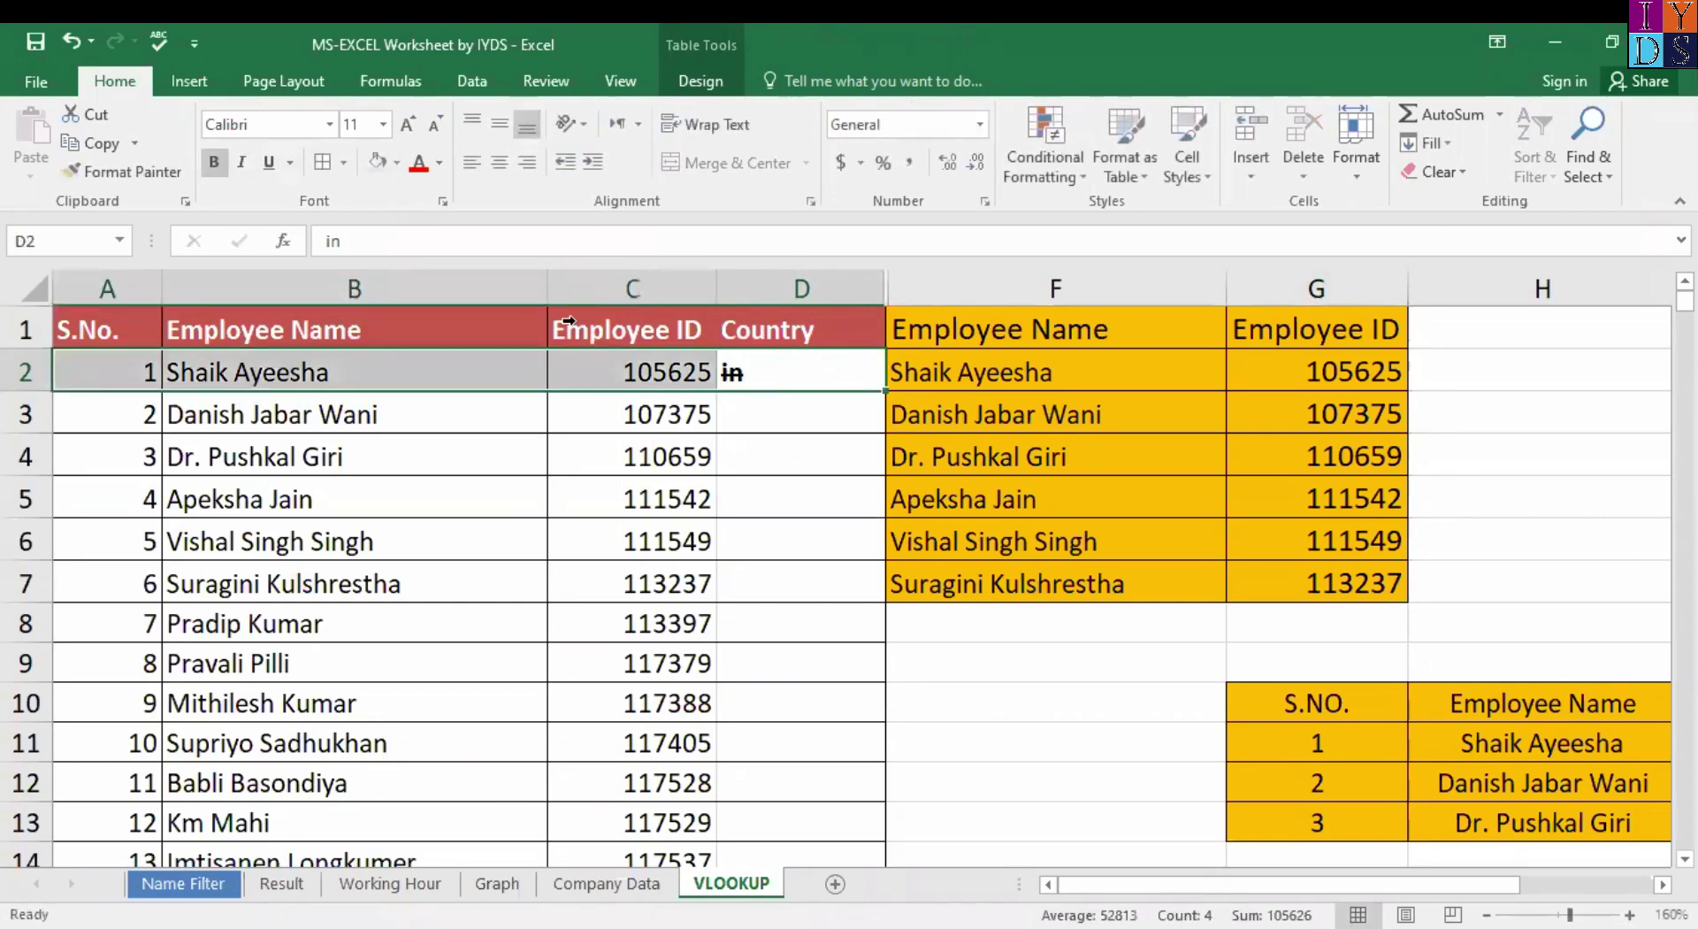
# Undo the D2 entries and the Country header with repeated Ctrl+Z.
pyautogui.click(799, 378)
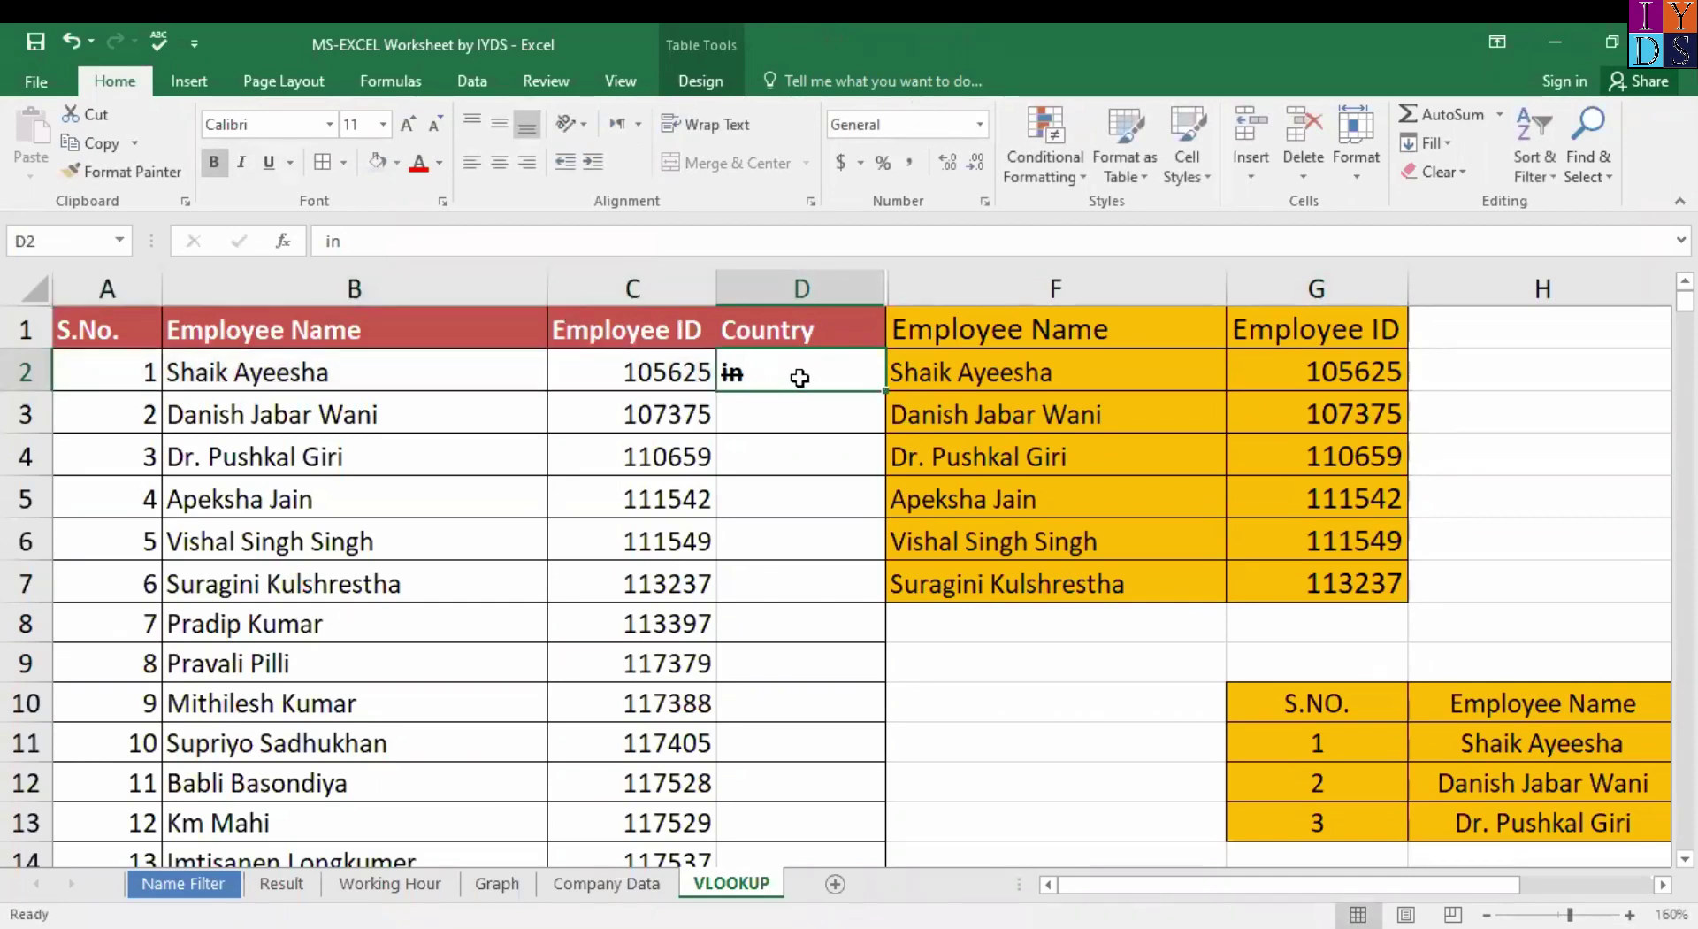
pyautogui.hotkey('ctrl', 'z')
pyautogui.hotkey('ctrl', 'z')
pyautogui.click(799, 377)
pyautogui.write('in')
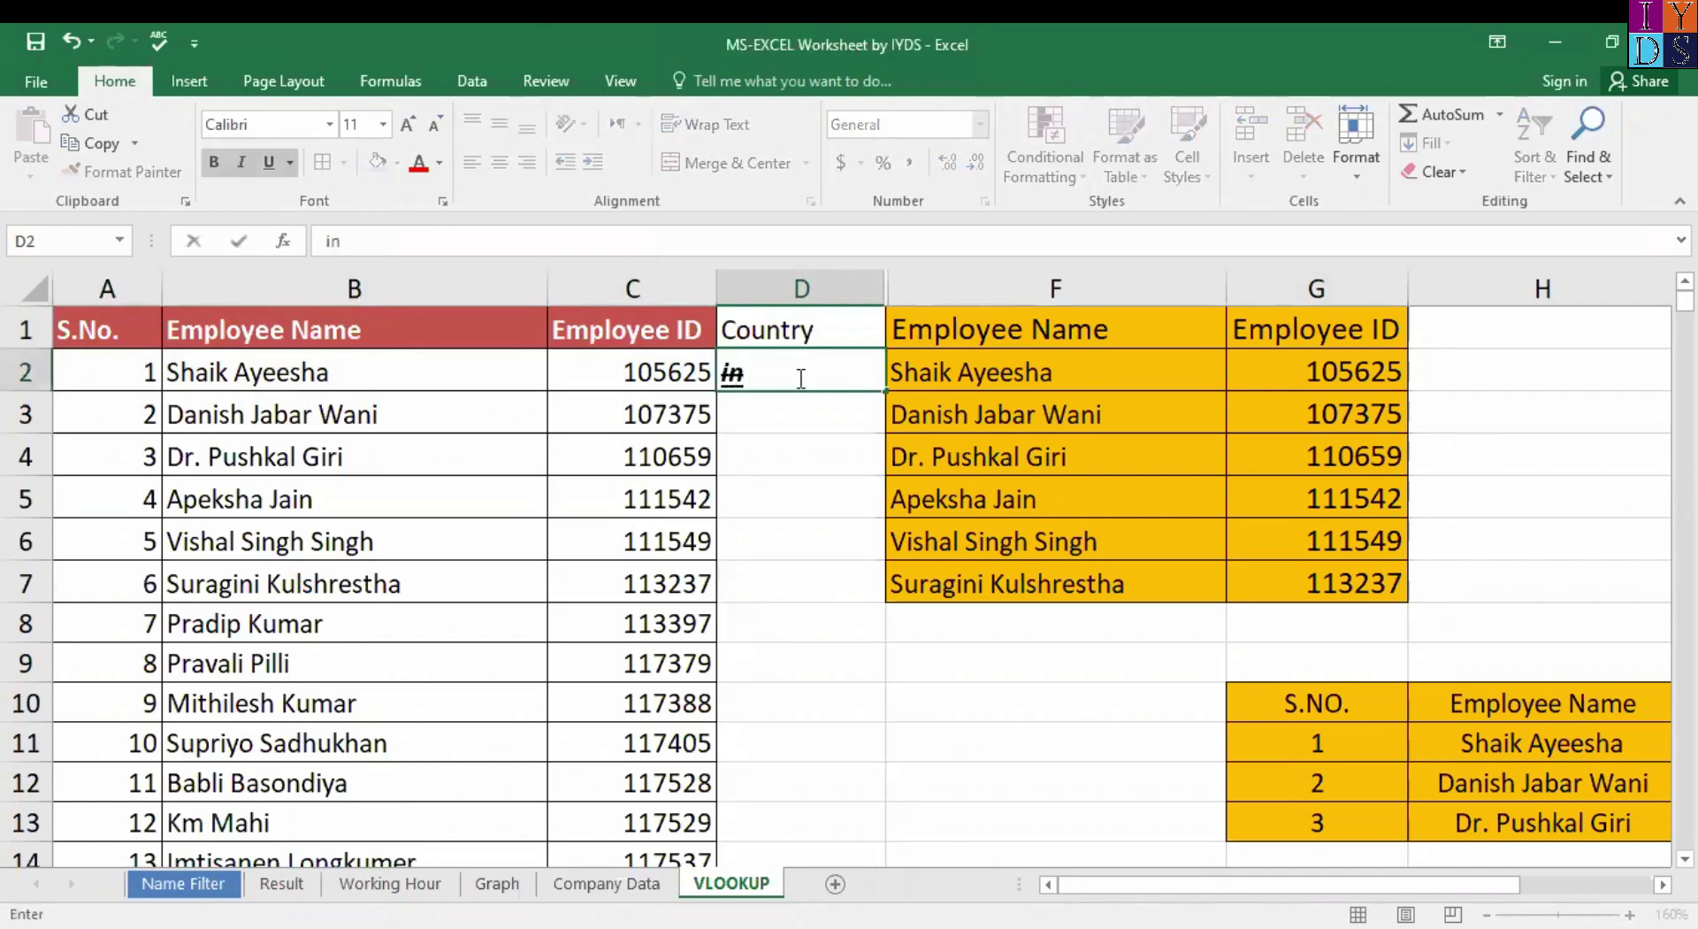
pyautogui.hotkey('ctrl', 'z')
pyautogui.click(766, 280)
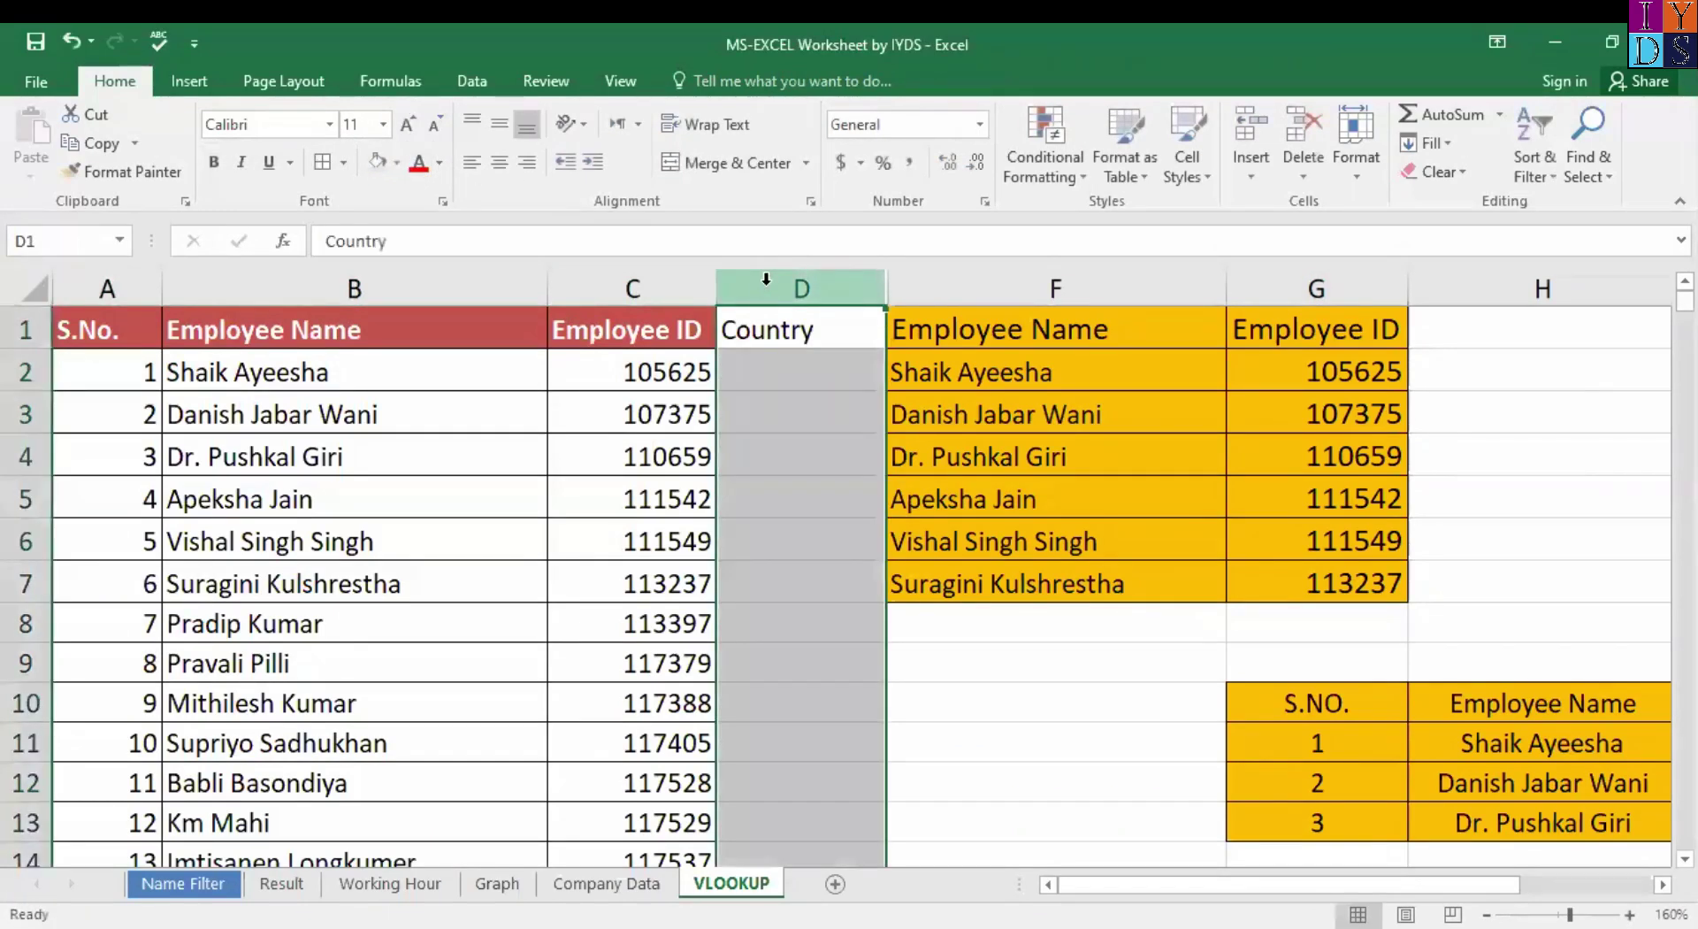
pyautogui.rightClick(766, 281)
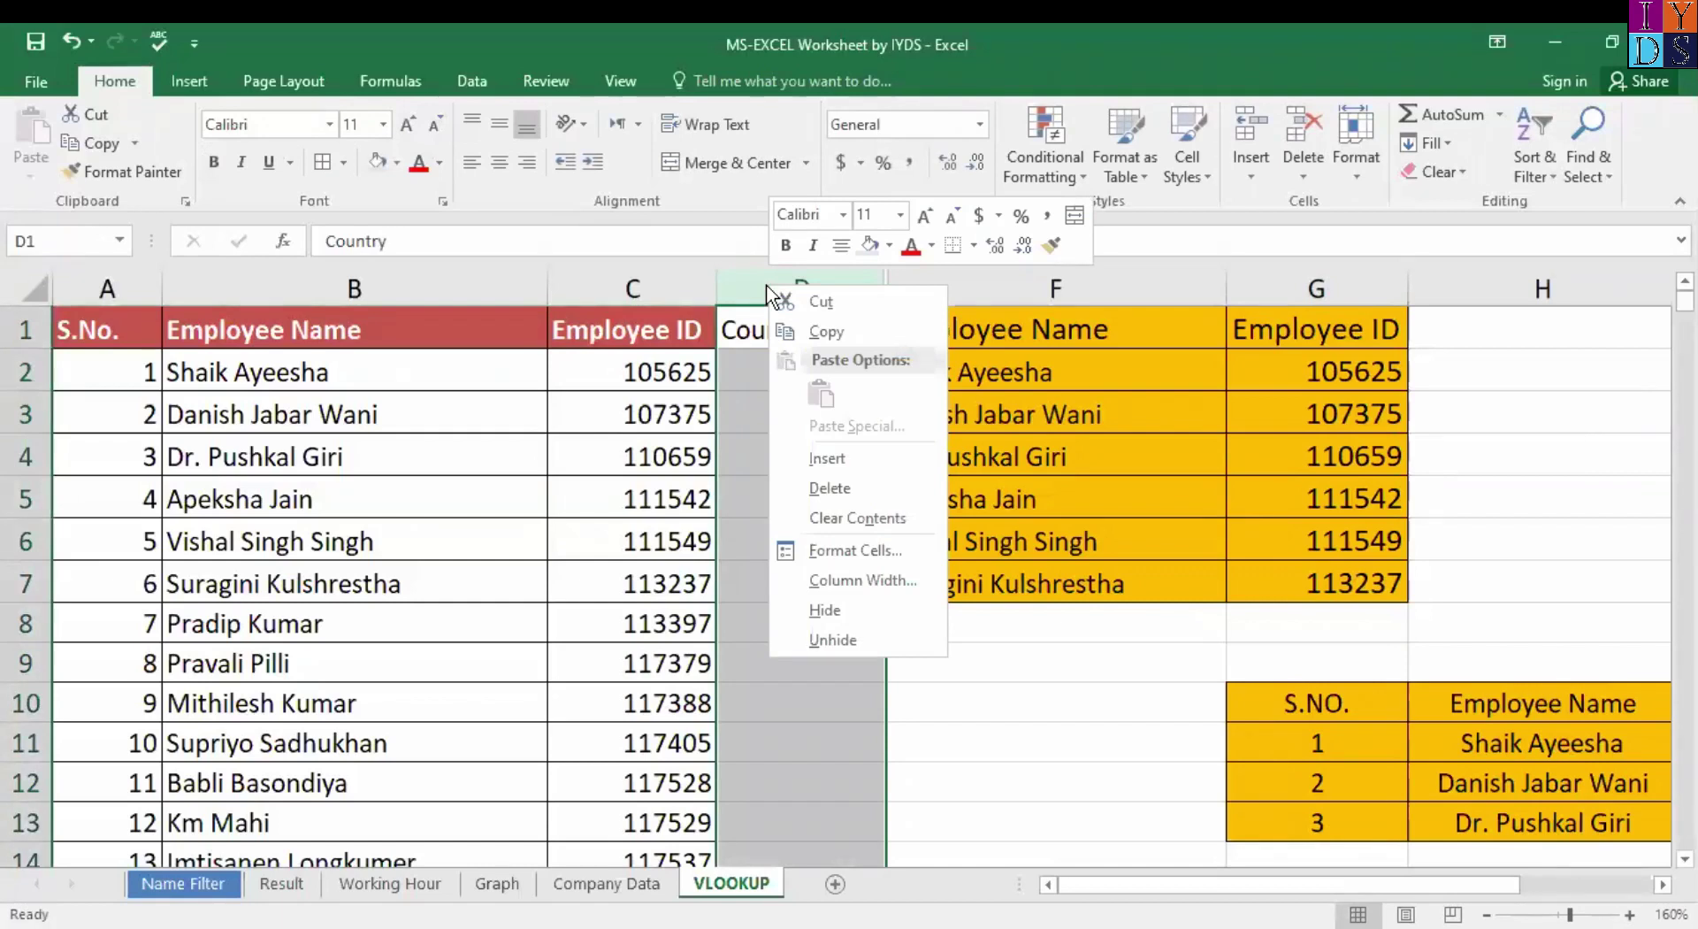
pyautogui.press('Escape')
pyautogui.hotkey('ctrl', 'z')
pyautogui.hotkey('ctrl', 'z')
pyautogui.hotkey('ctrl', 'z')
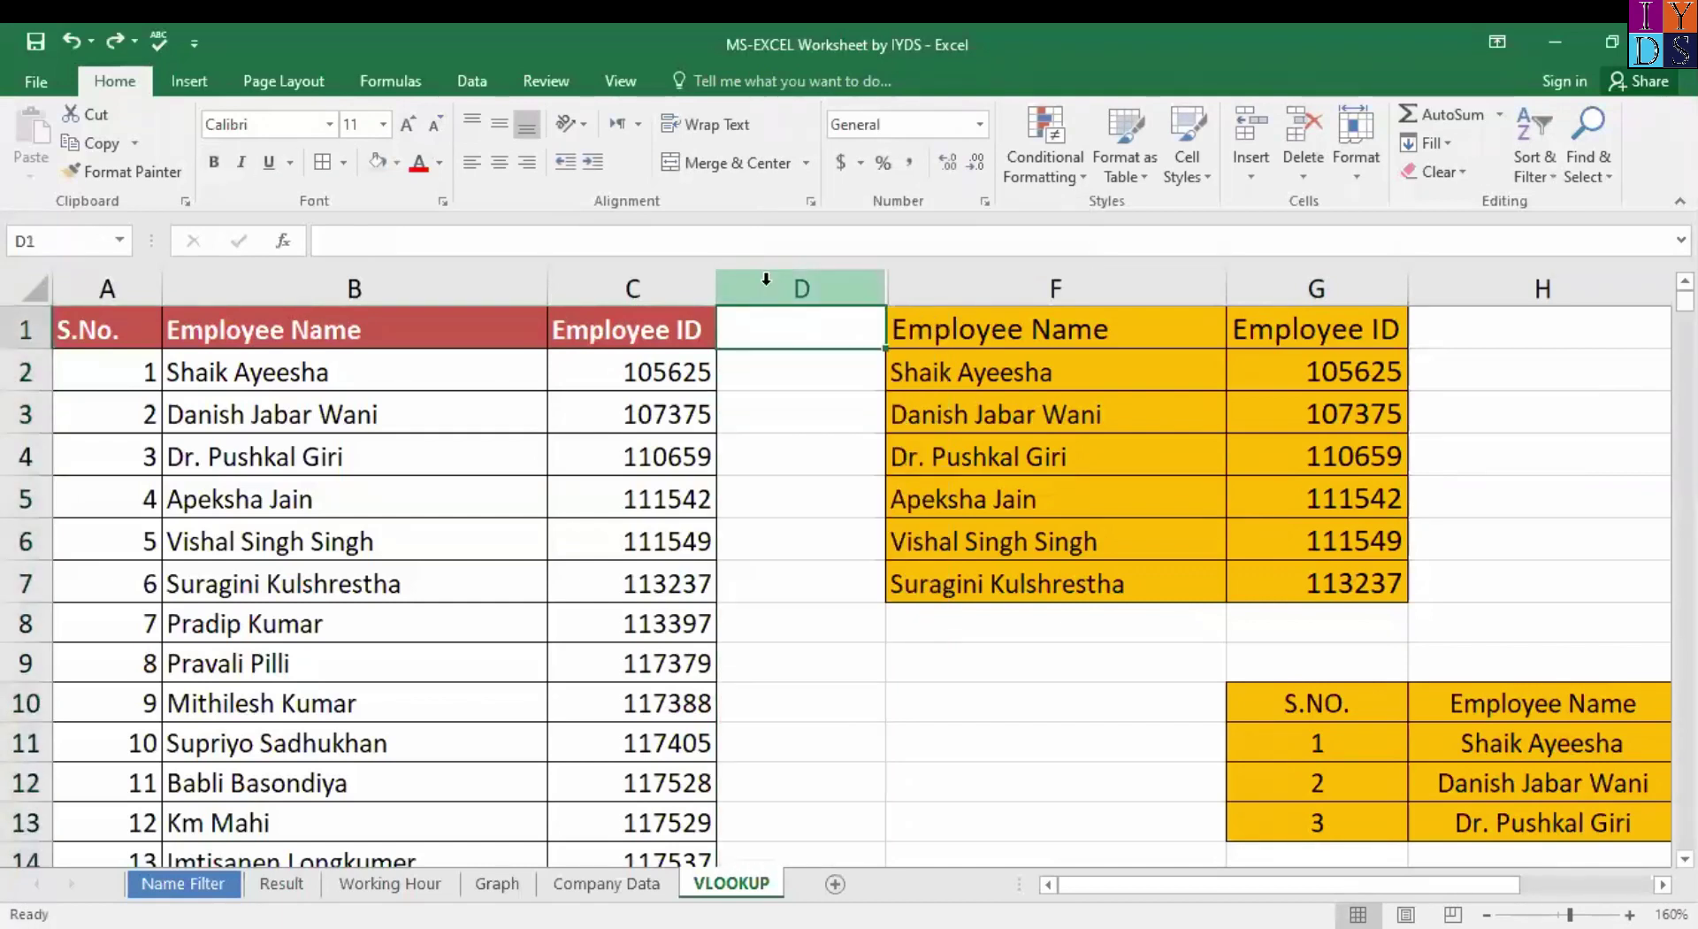
pyautogui.scroll(4, 1186, 645)
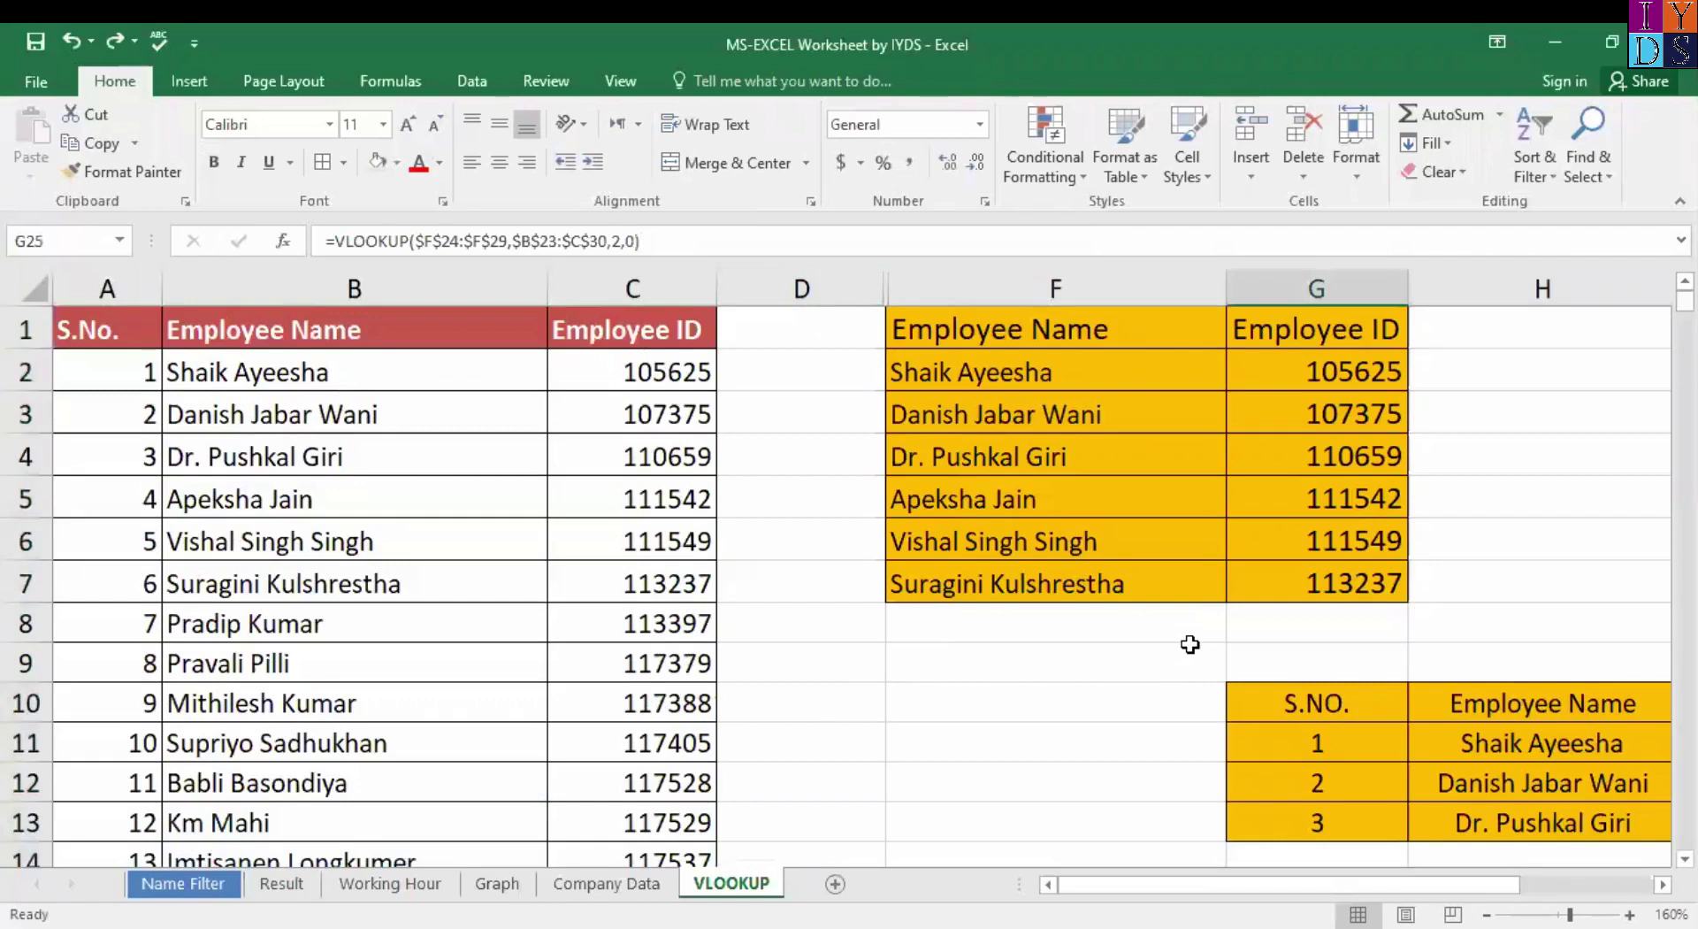
pyautogui.scroll(-2, 1190, 645)
pyautogui.scroll(-4, 1190, 644)
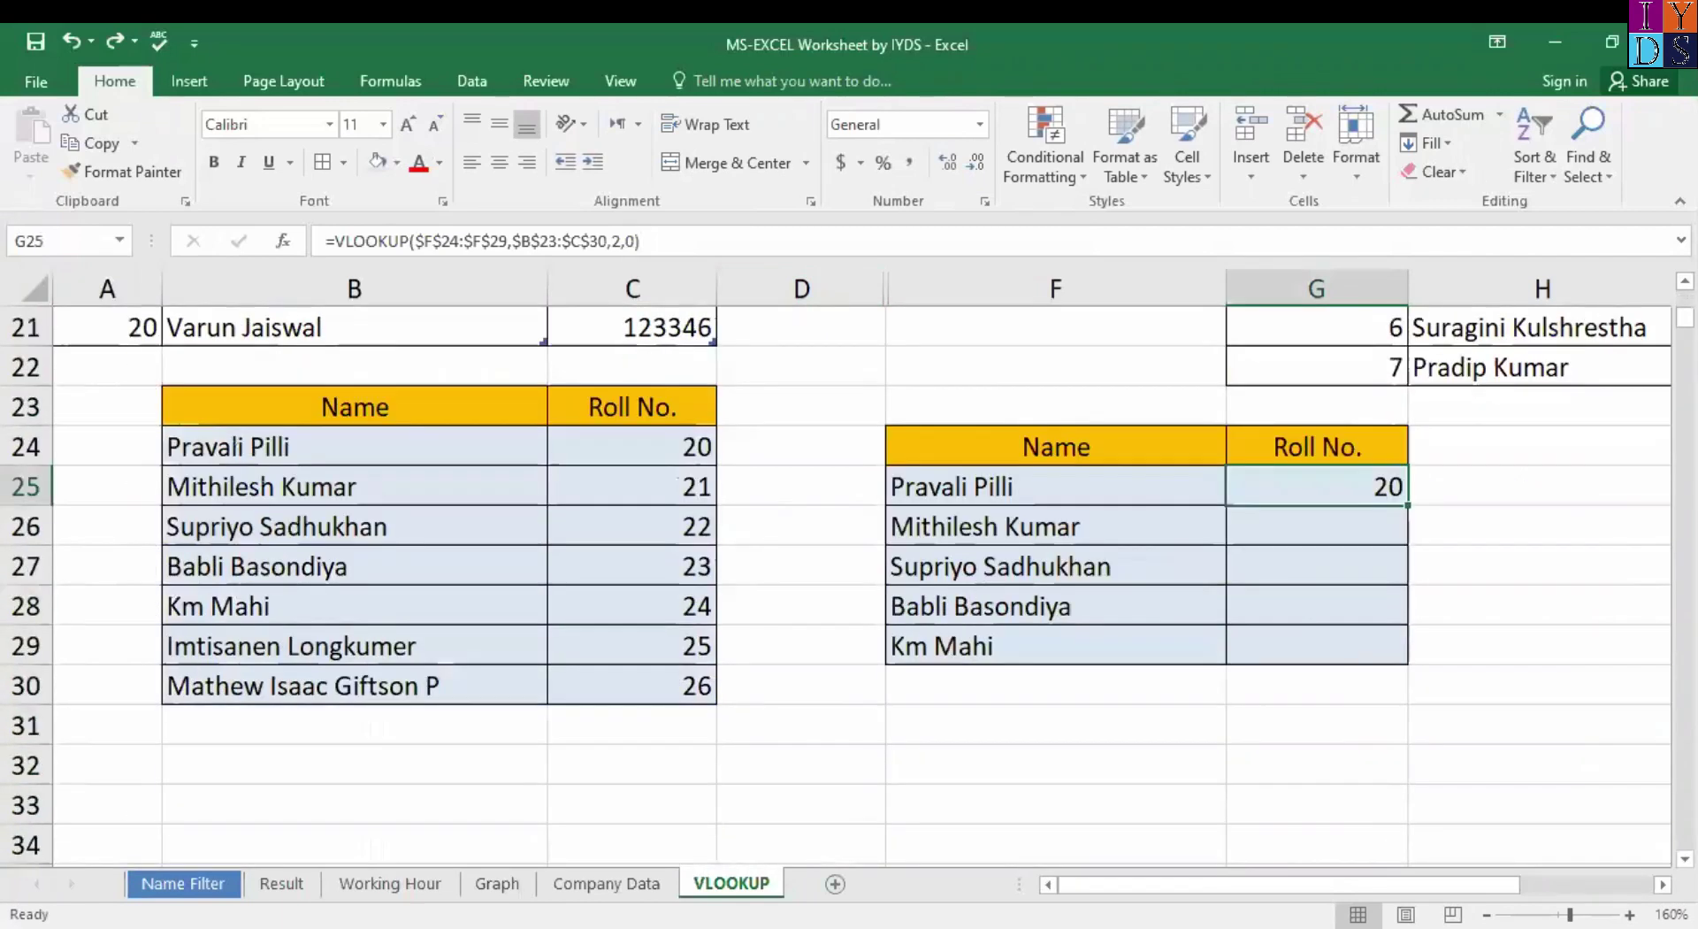
# Add a new Sheet1 and copy the A1:C21 employee table from the VLOOKUP sheet.
pyautogui.click(836, 886)
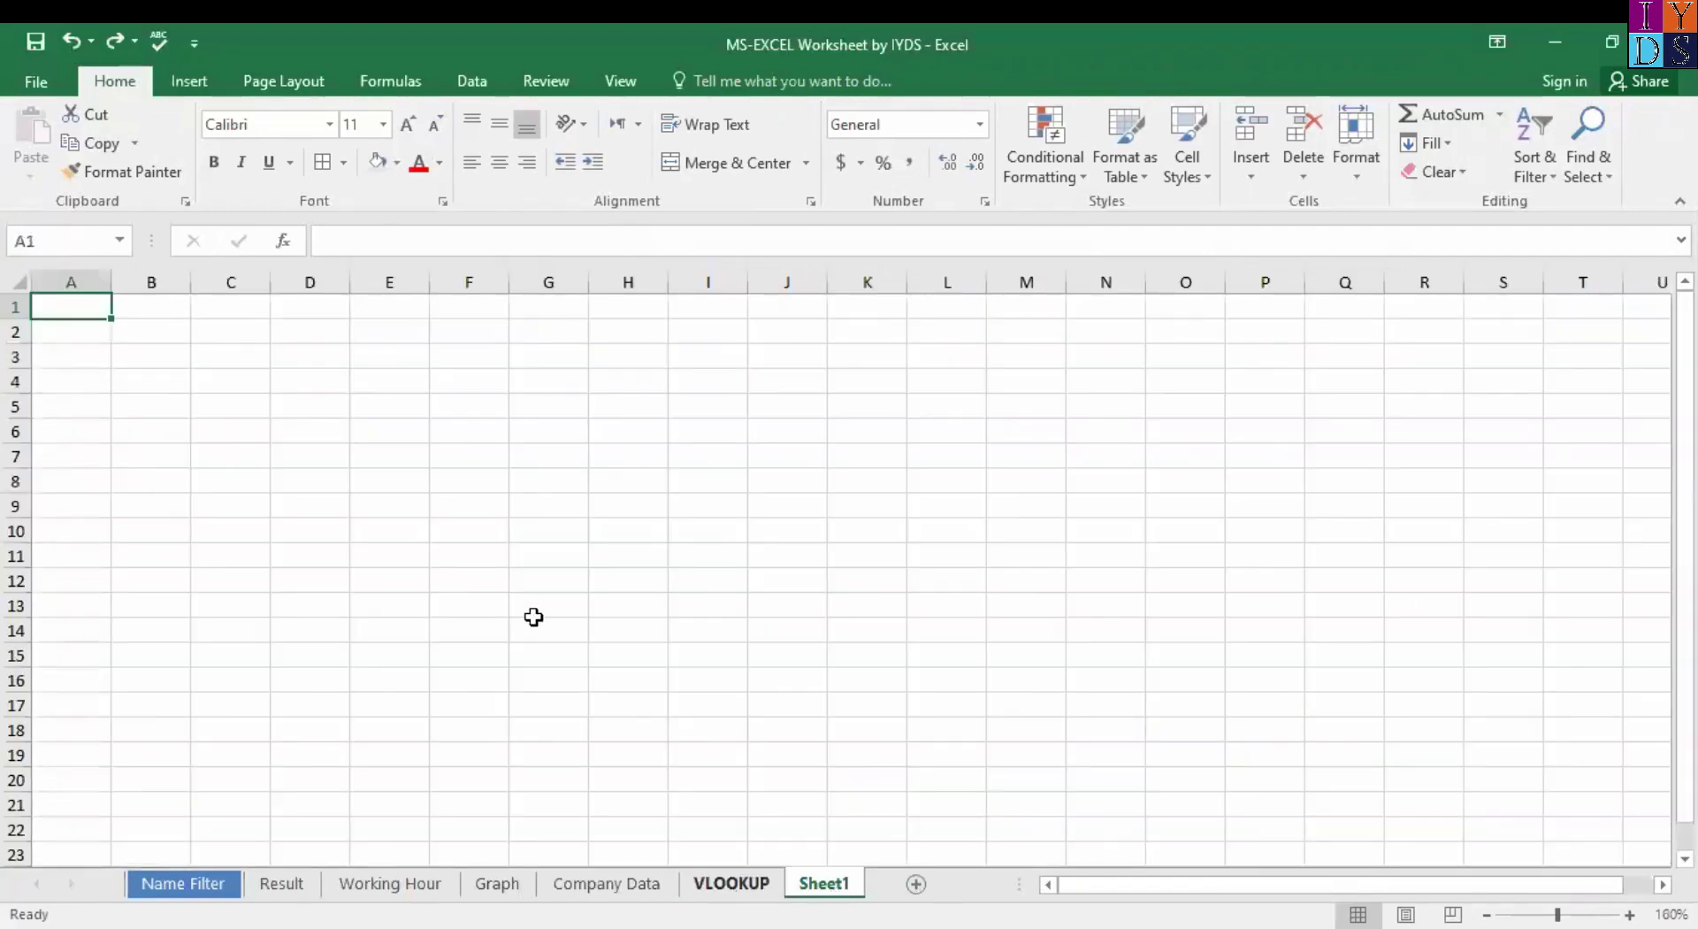
pyautogui.hotkey('ctrl', 'pageup')
pyautogui.scroll(7, 533, 617)
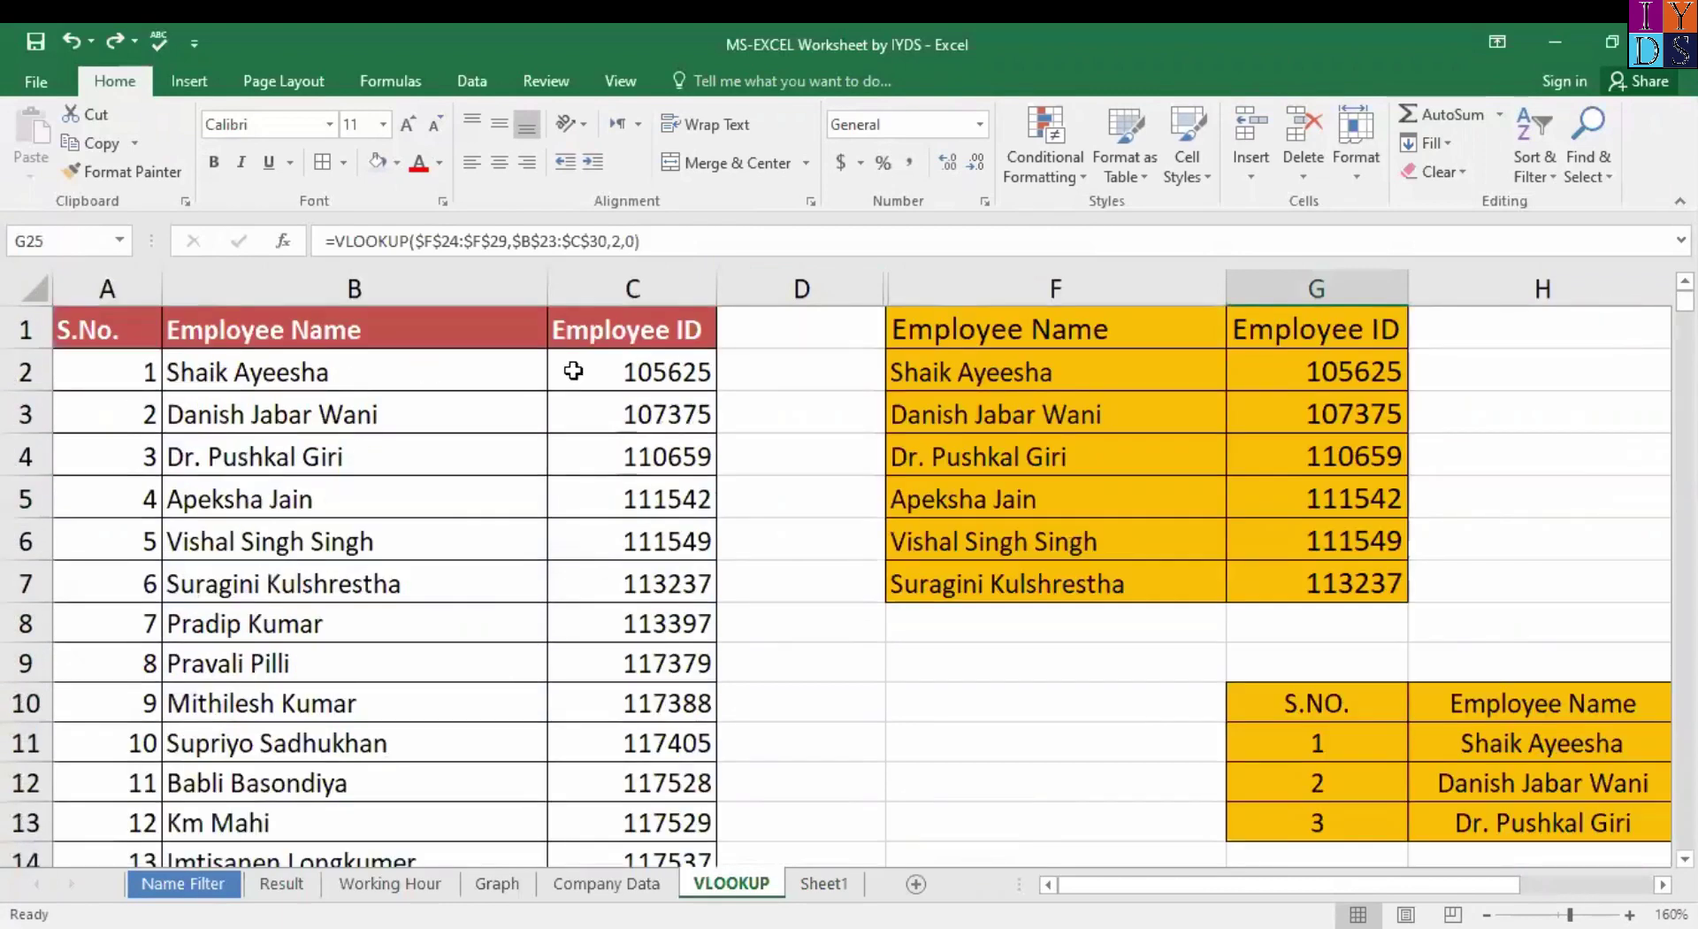
pyautogui.click(573, 370)
pyautogui.click(110, 328)
pyautogui.hotkey('shift', 'Right')
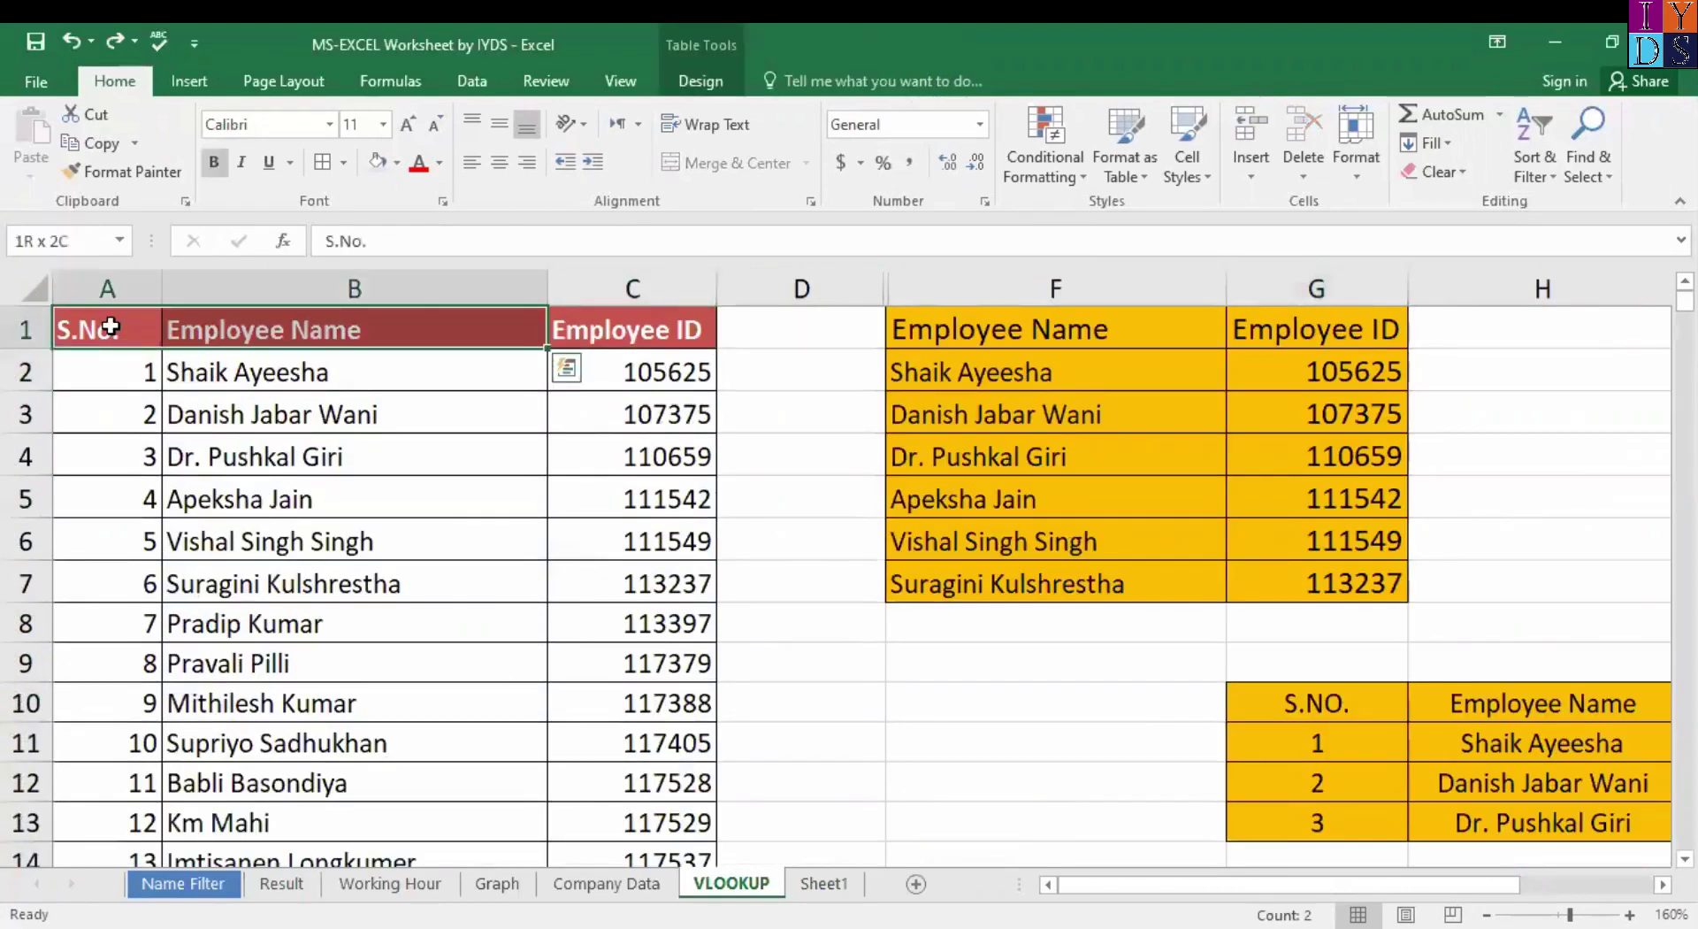
pyautogui.hotkey('shift', 'Right')
pyautogui.hotkey('ctrl', 'shift', 'Down')
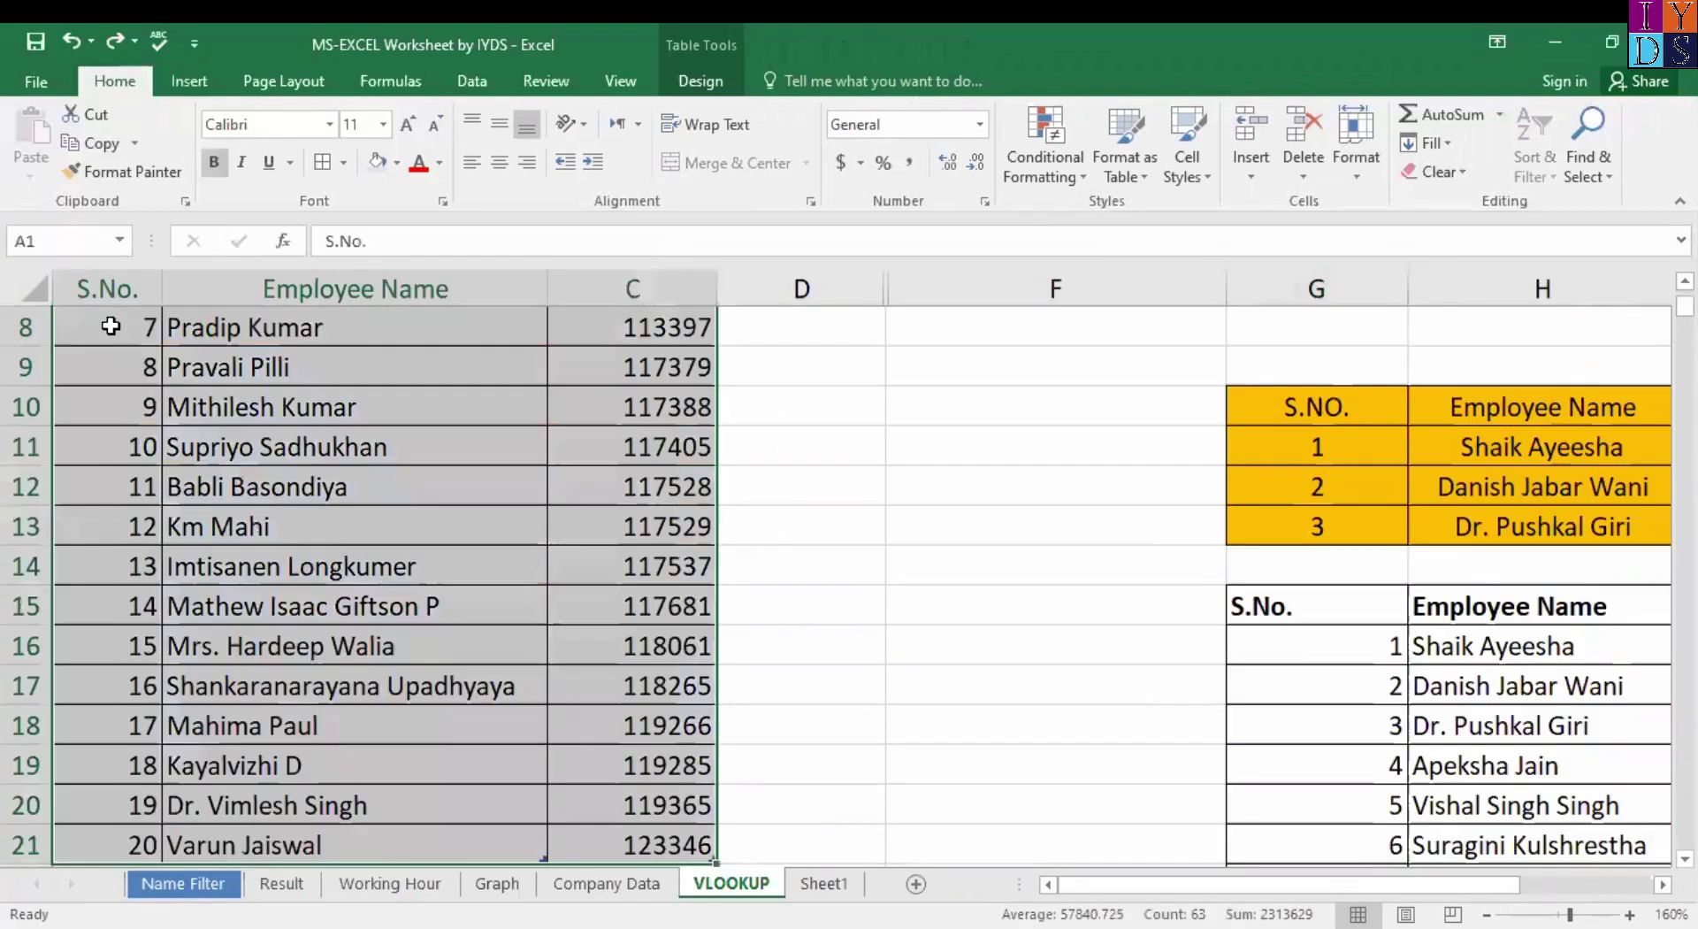
pyautogui.hotkey('ctrl', 'c')
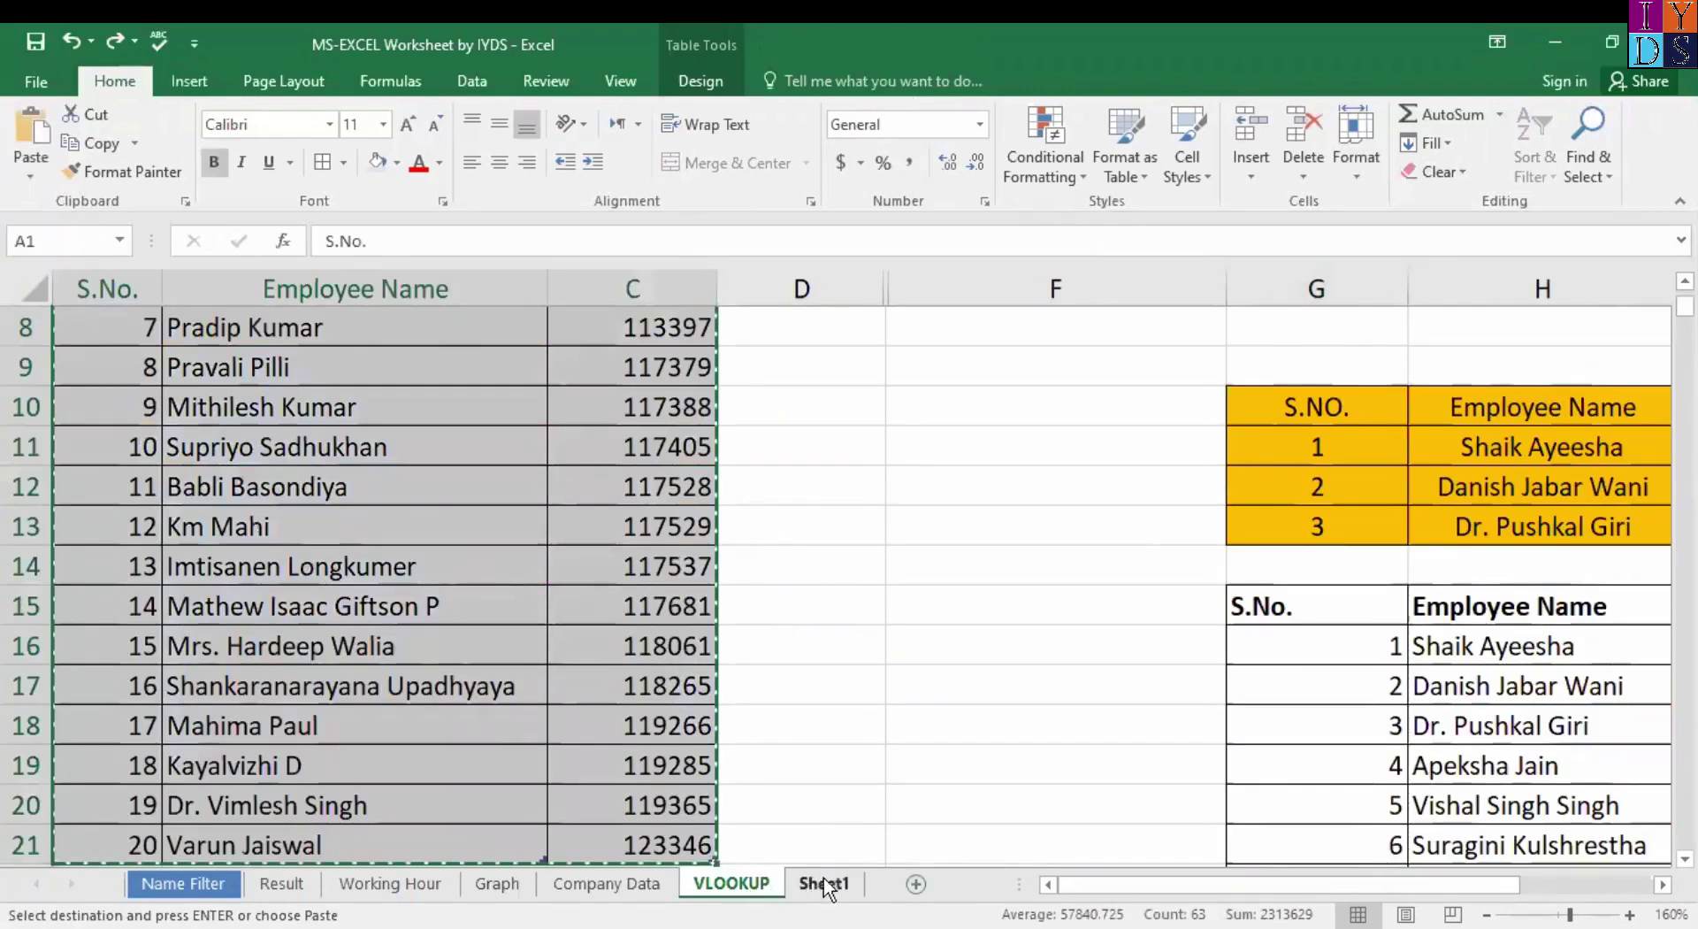
# Paste the employee table into Sheet1 at A1 and zoom in.
pyautogui.click(832, 884)
pyautogui.hotkey('ctrl', 'v')
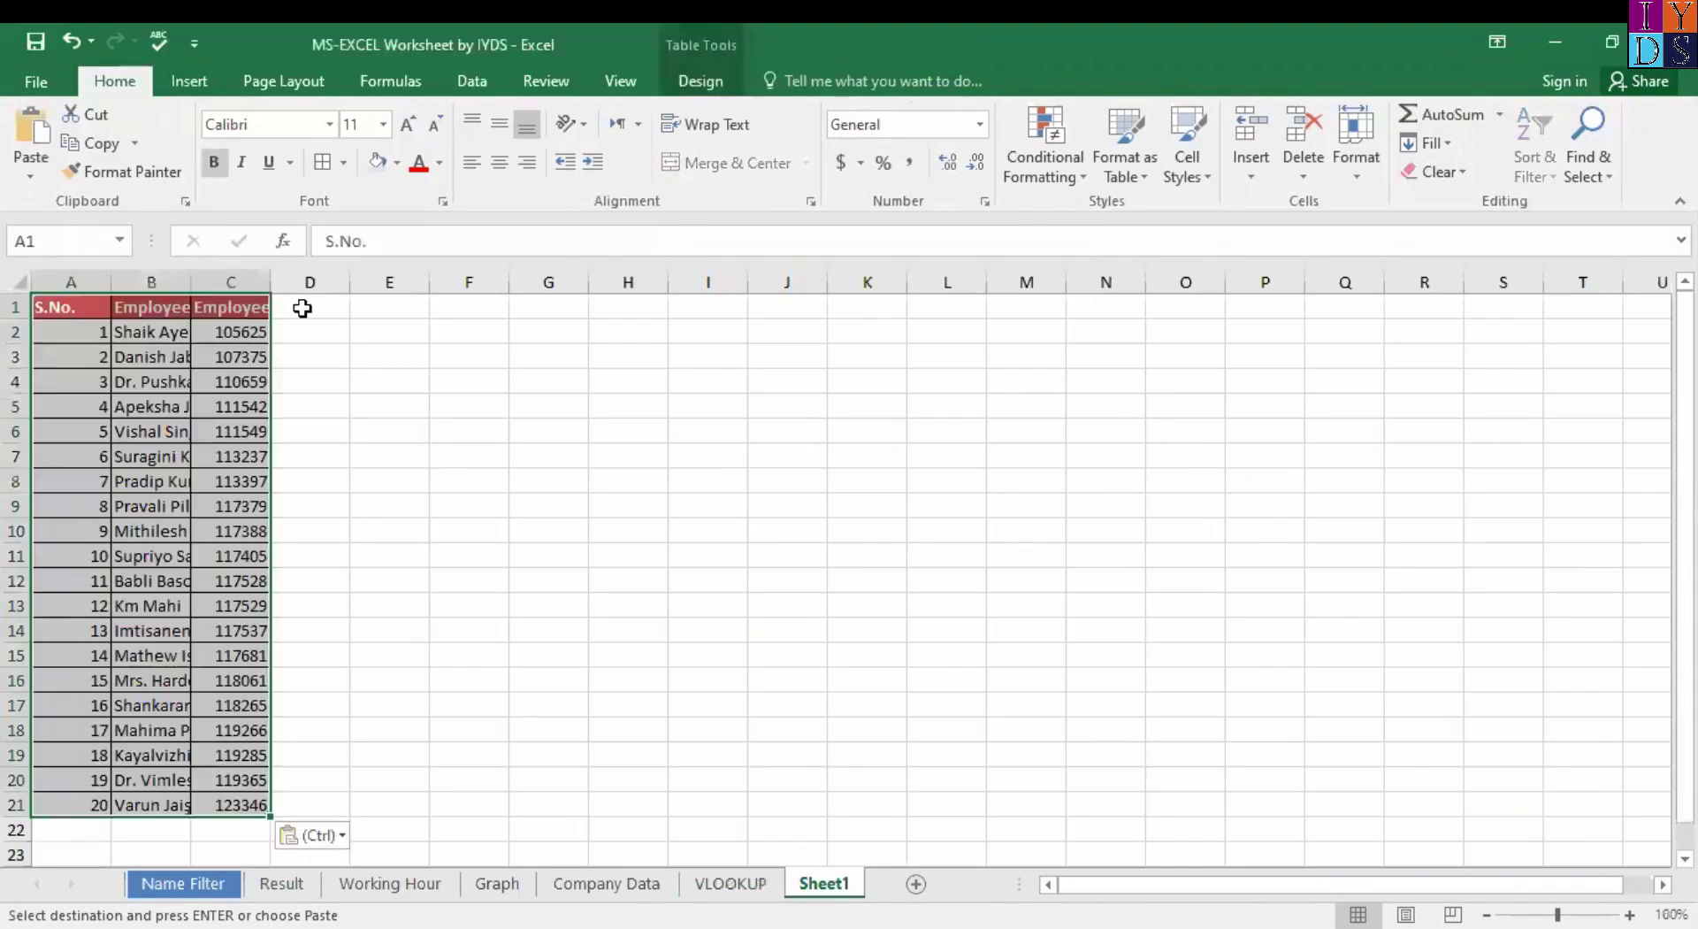
pyautogui.click(20, 287)
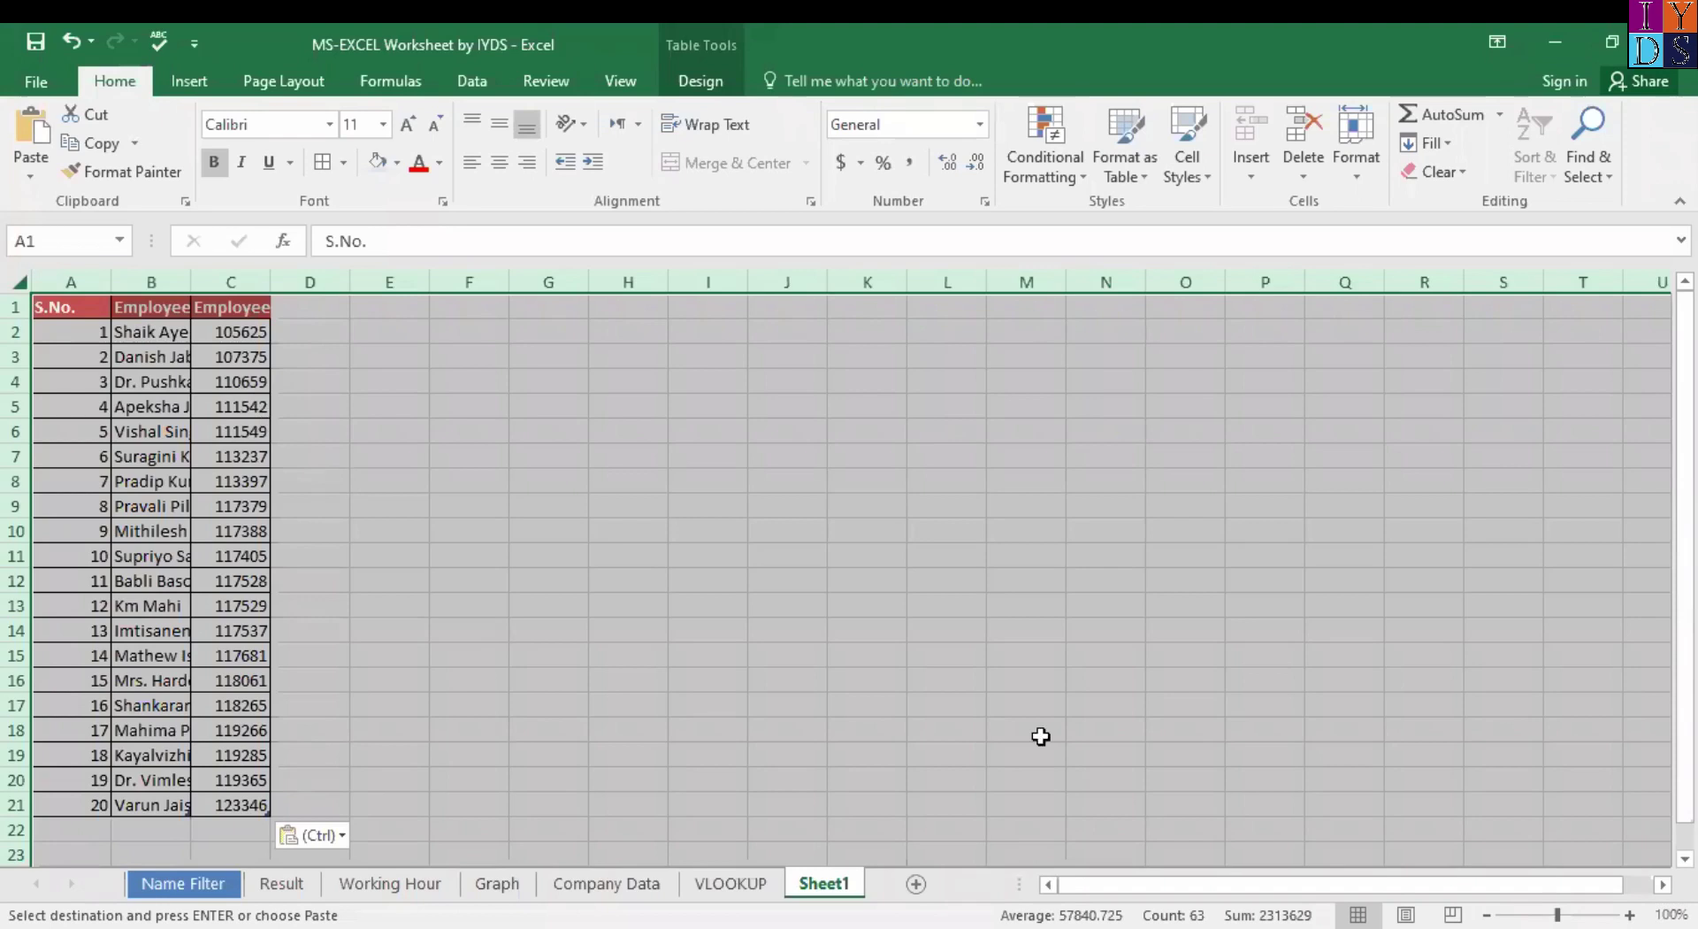
pyautogui.click(1557, 914)
pyautogui.moveTo(1557, 914); pyautogui.dragTo(1572, 915)
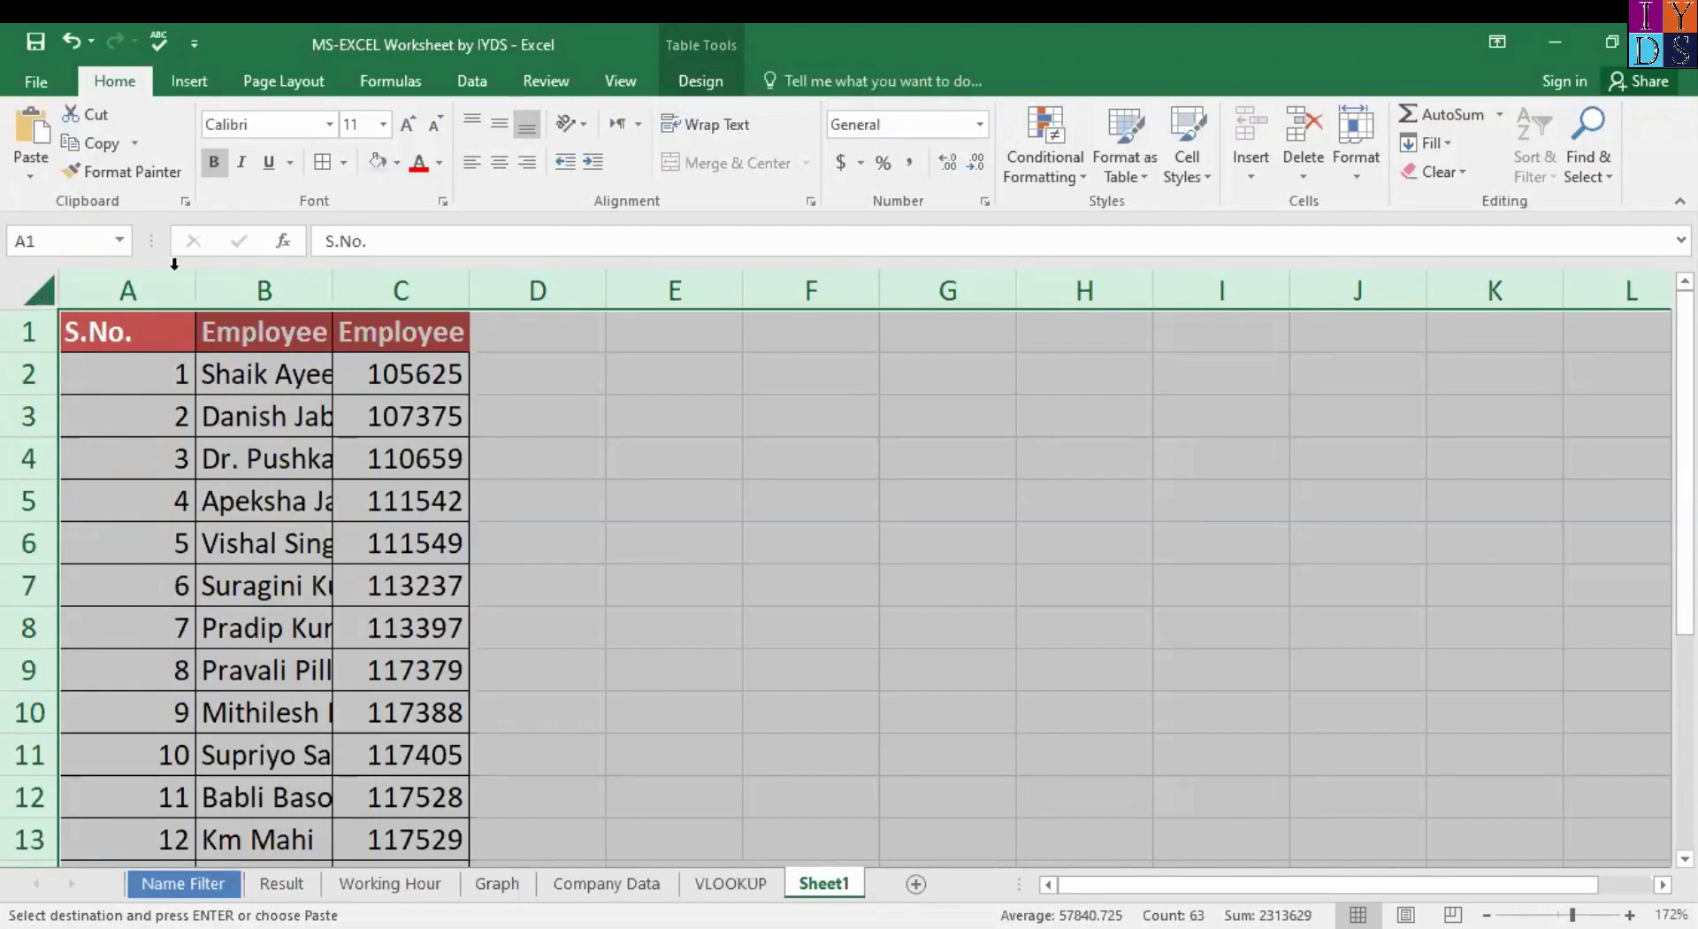
# AutoFit columns A–C so full employee names and the Employee ID header are visible.
pyautogui.click(30, 285)
pyautogui.click(29, 285)
pyautogui.doubleClick(331, 292)
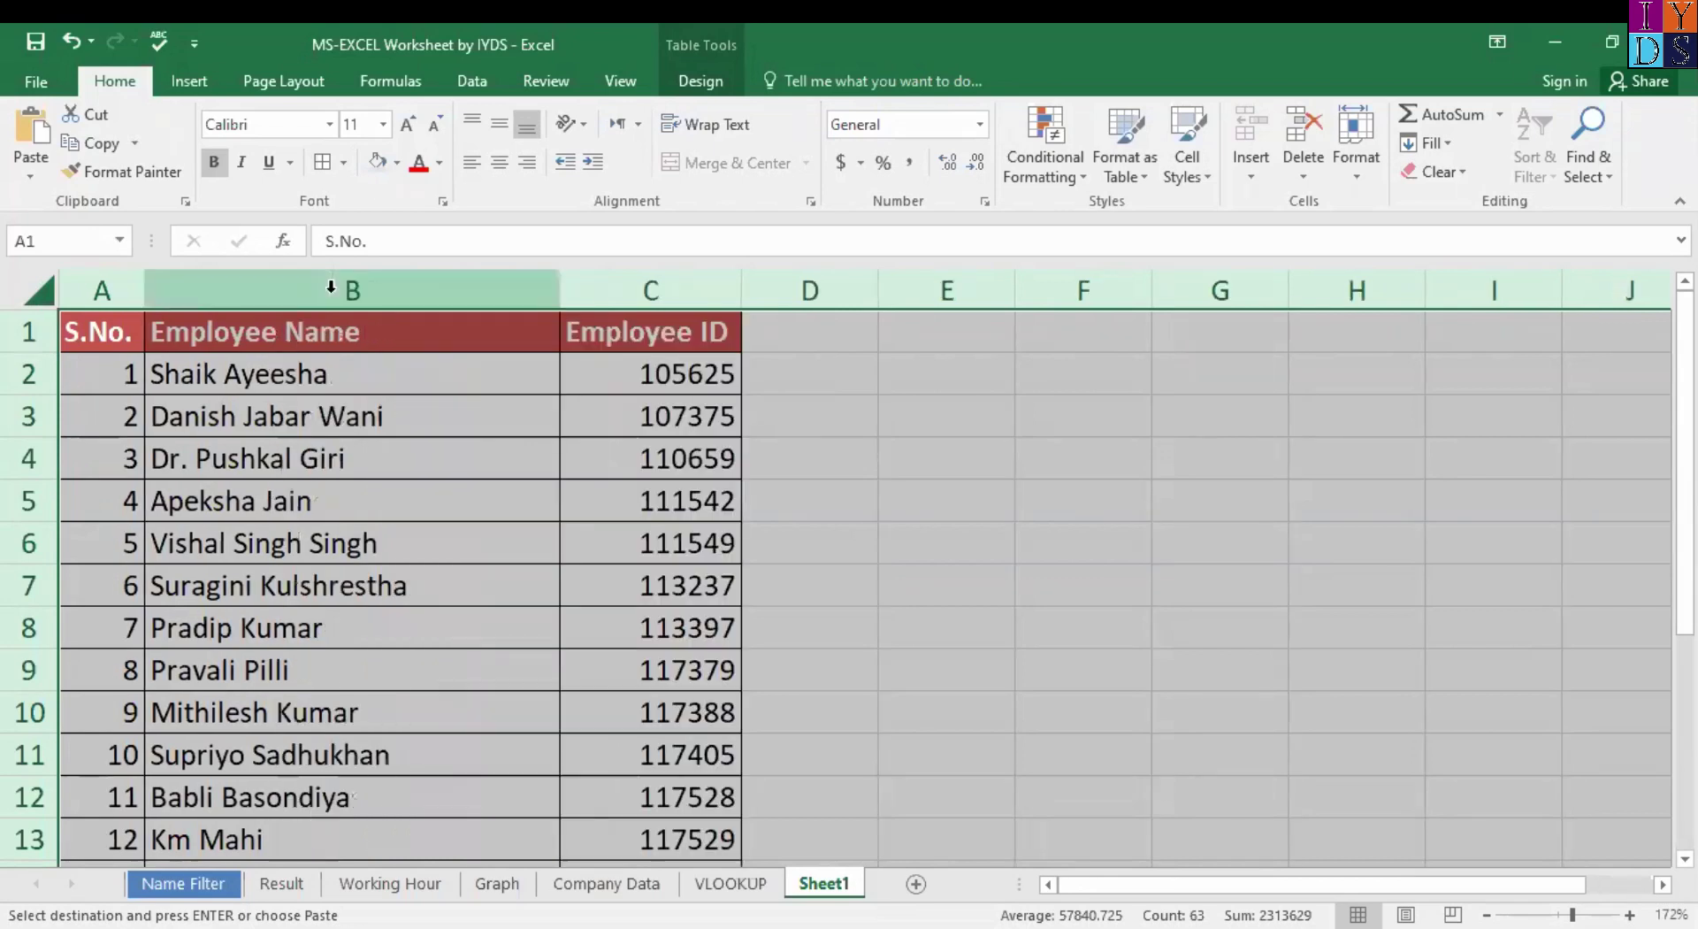
pyautogui.hotkey('ctrl', 'z')
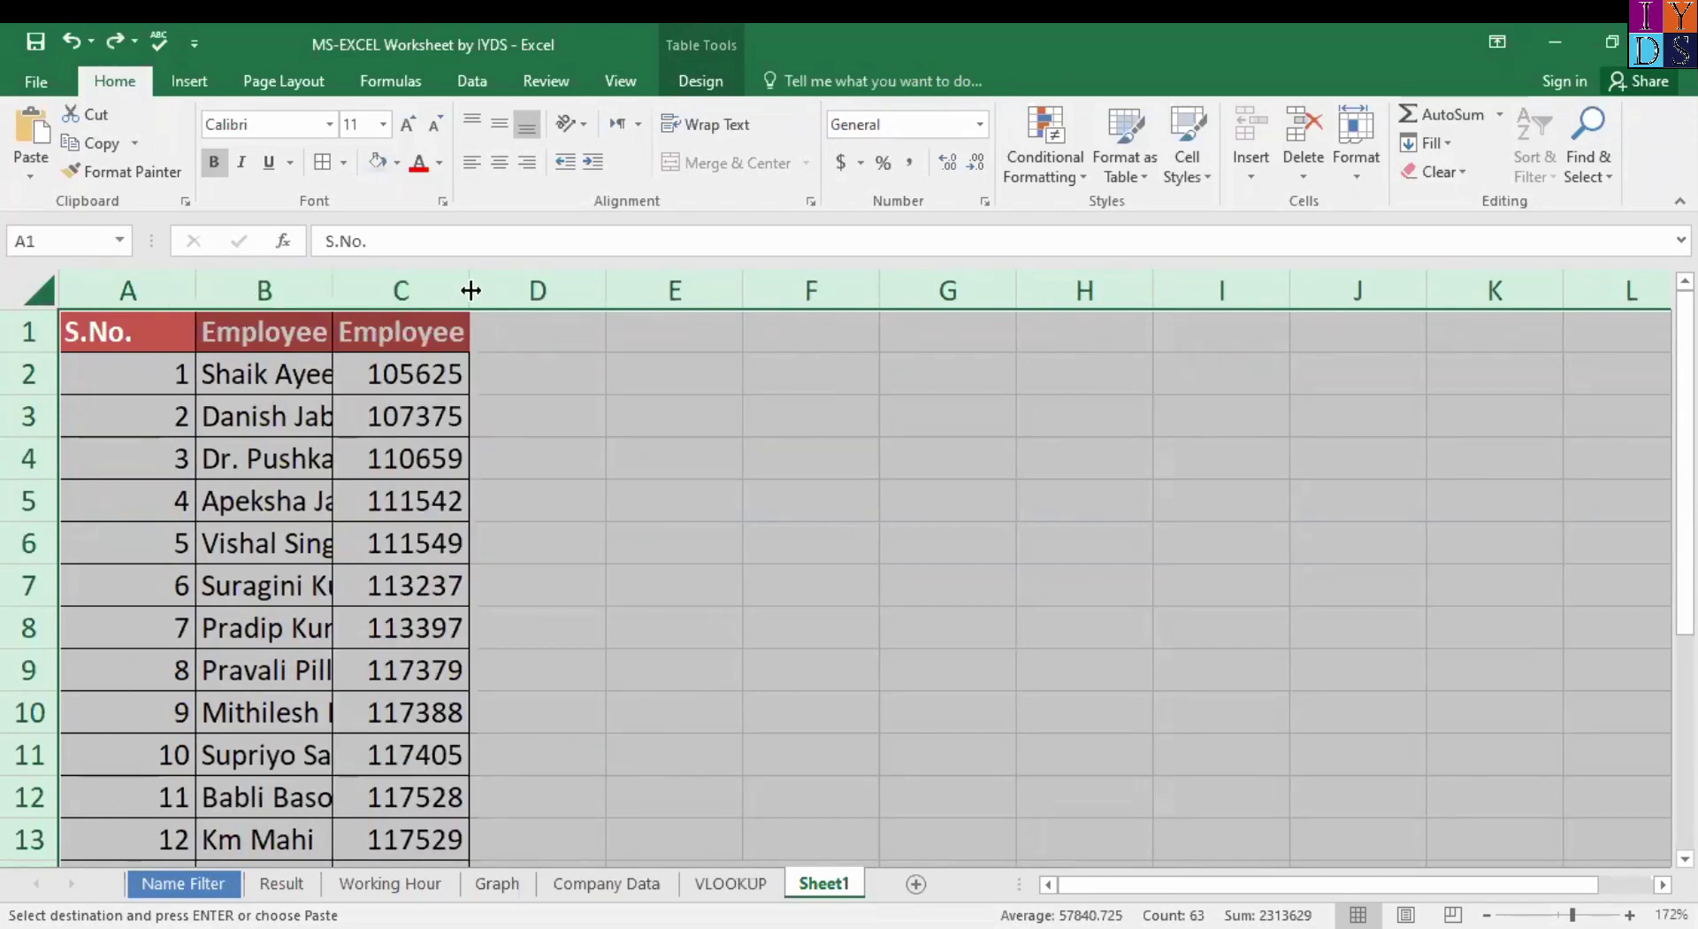
pyautogui.doubleClick(471, 290)
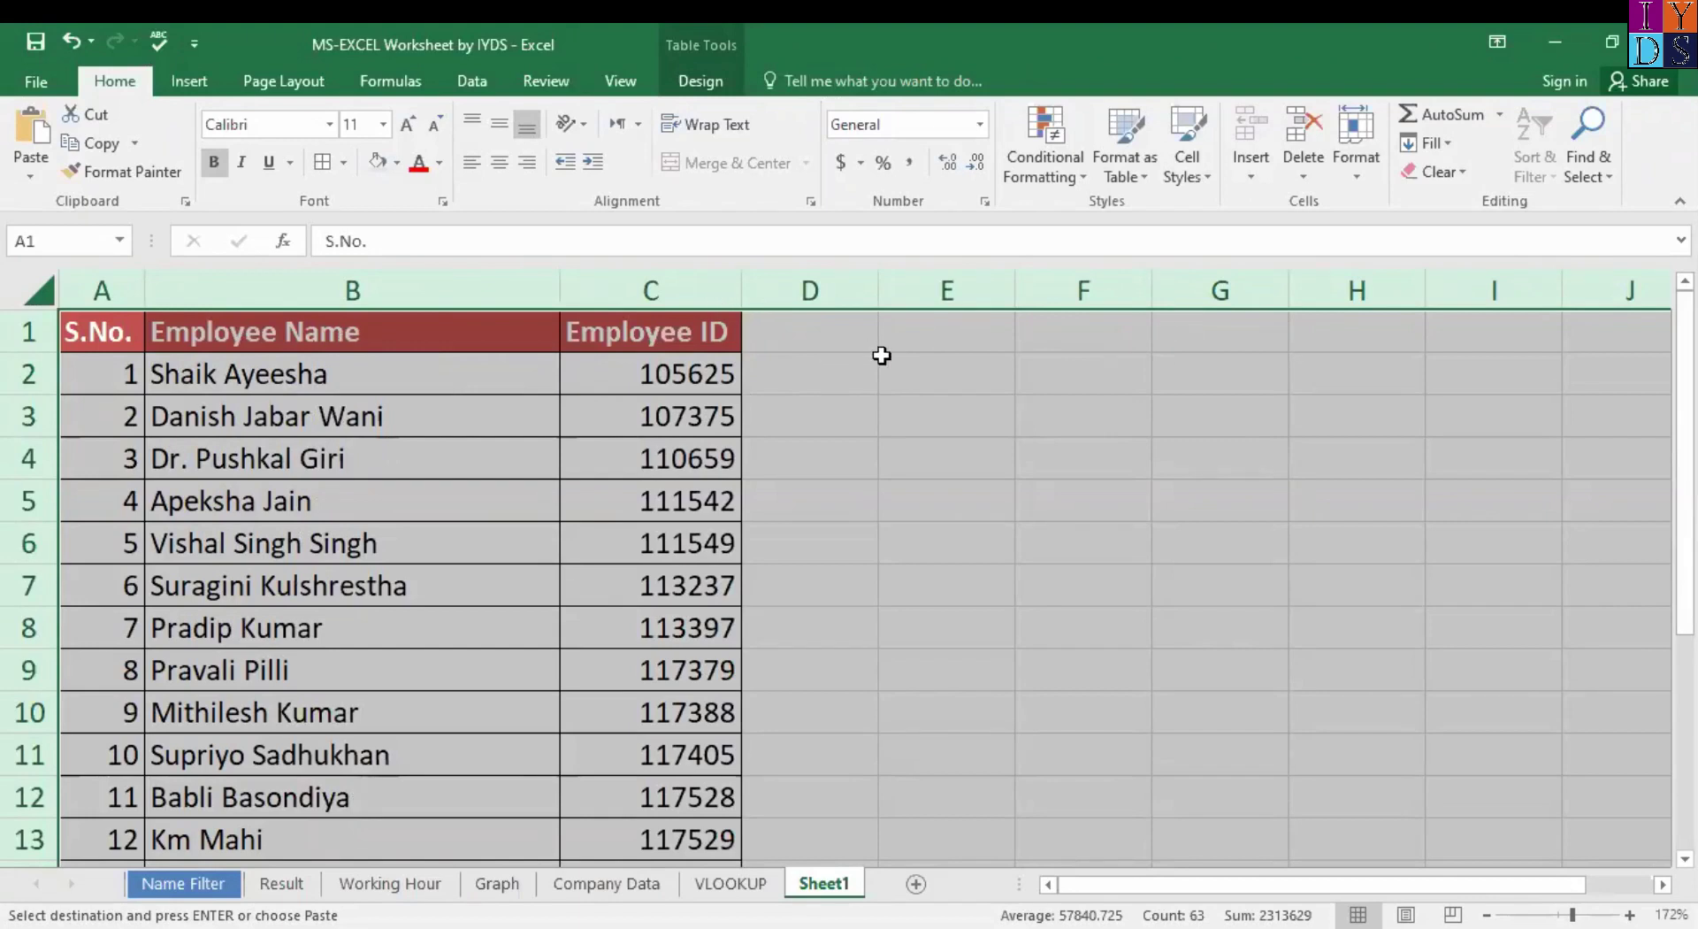
pyautogui.click(45, 295)
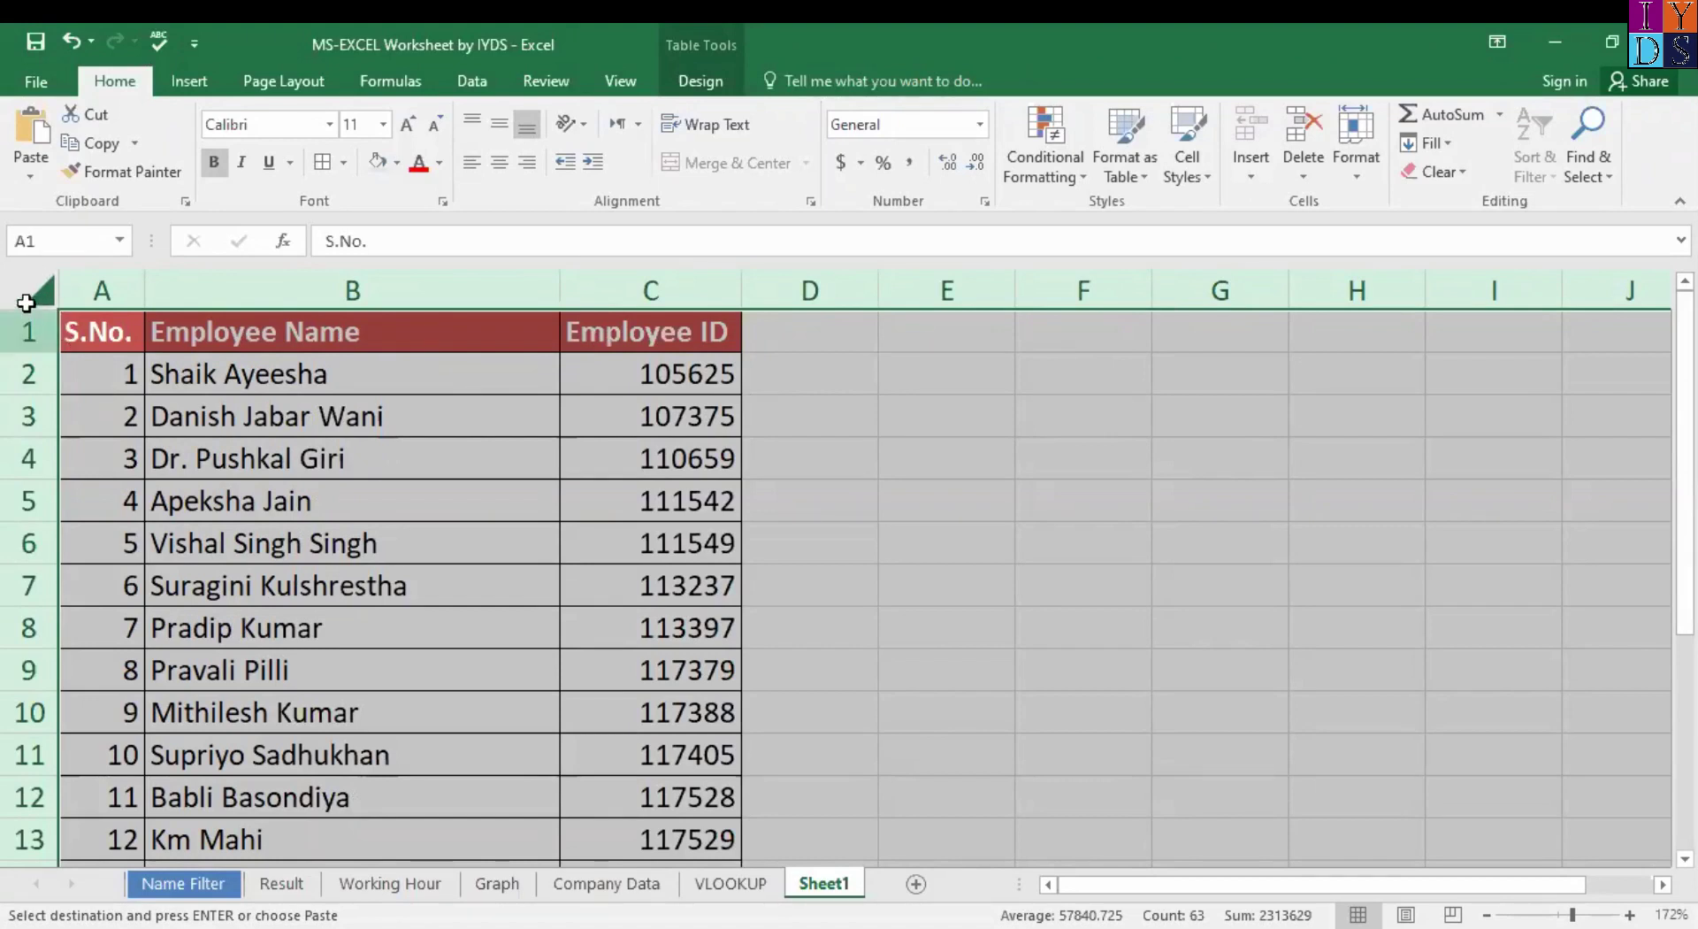
pyautogui.click(45, 294)
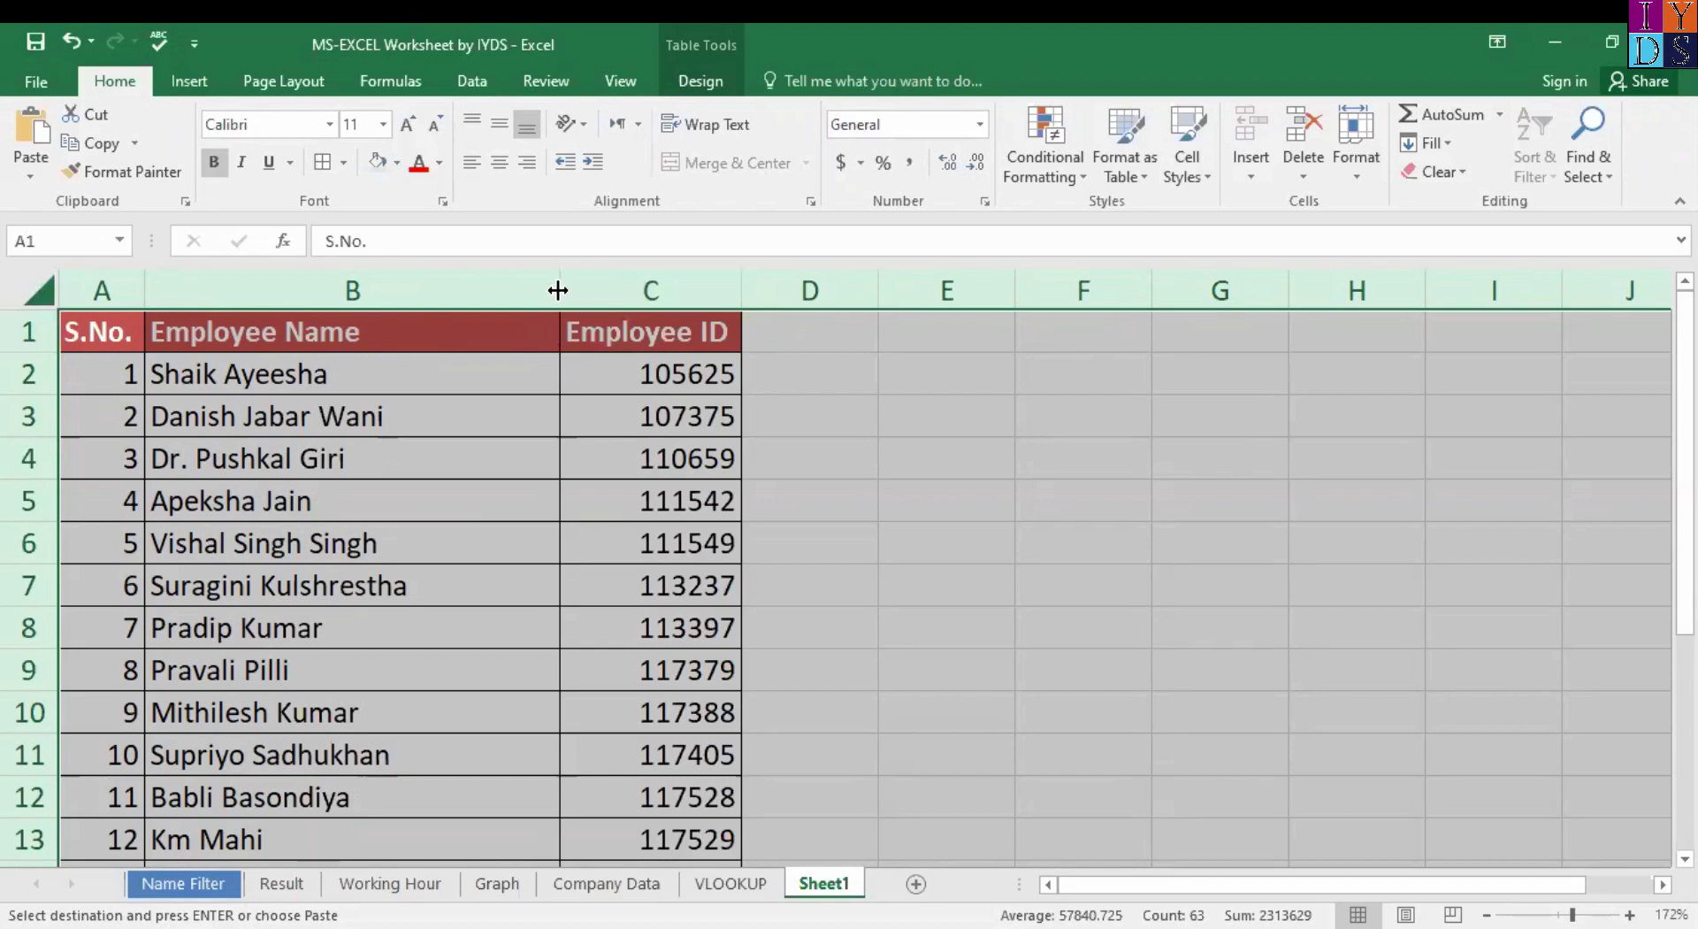
# Add a 'country' header in D1 and enter India in D2.
pyautogui.click(833, 349)
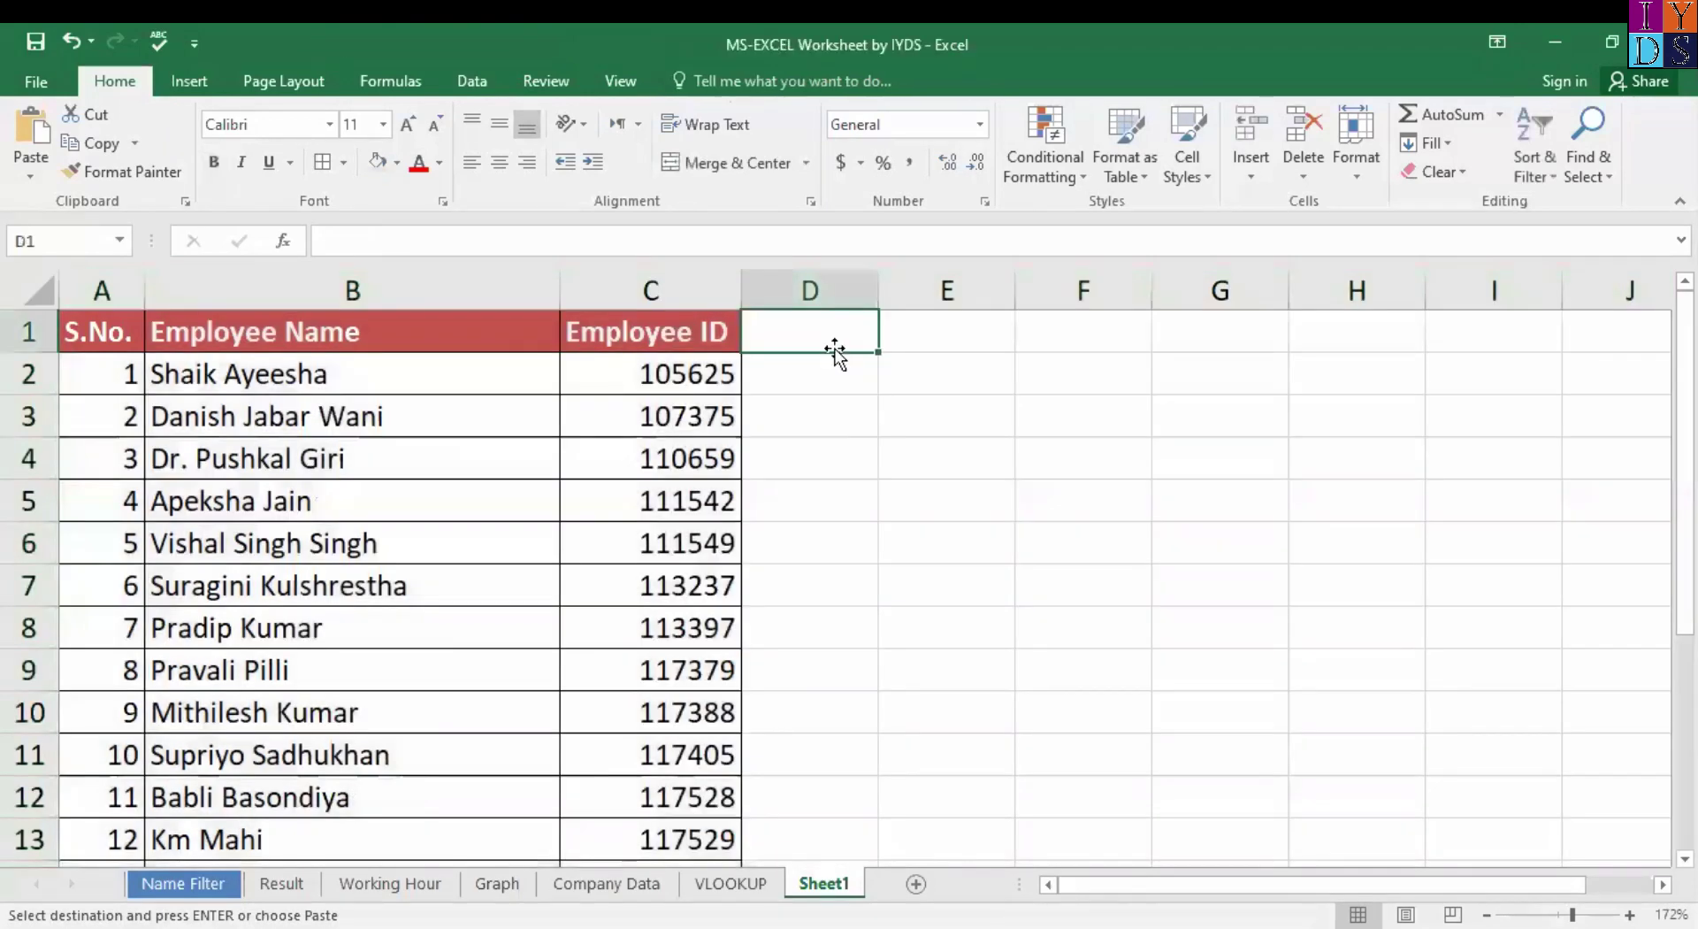
pyautogui.write('con')
pyautogui.press('BackSpace')
pyautogui.write('untry')
pyautogui.press('Return')
pyautogui.write('in')
pyautogui.press('BackSpace')
pyautogui.press('BackSpace')
pyautogui.write('India')
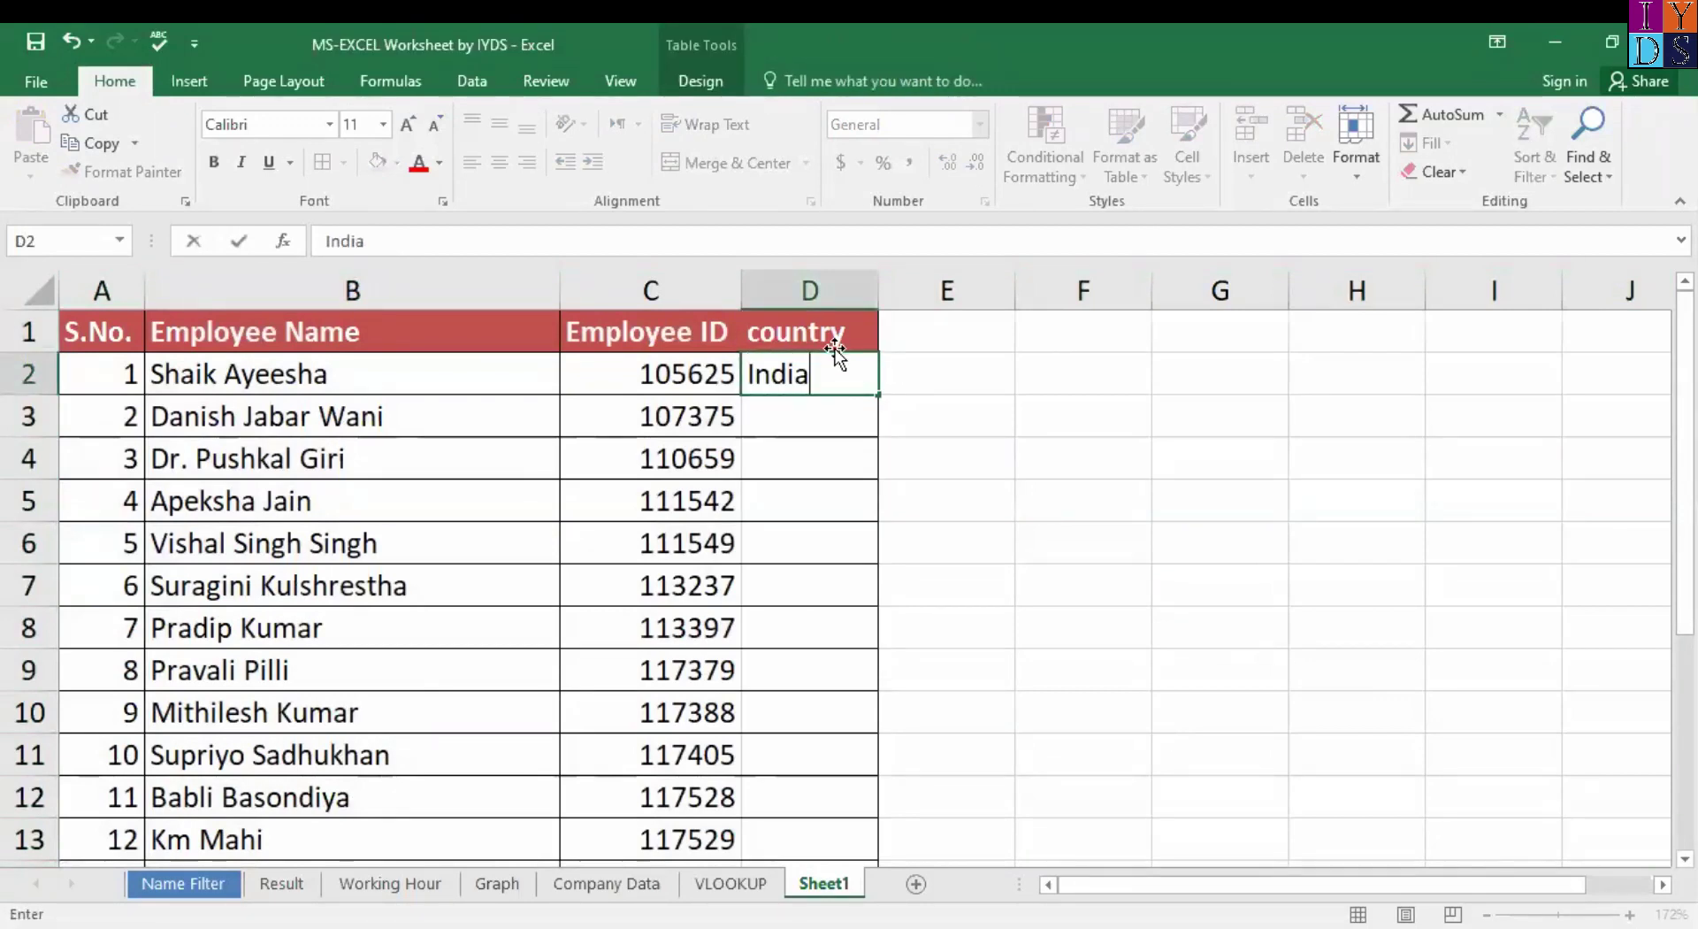
pyautogui.press('Return')
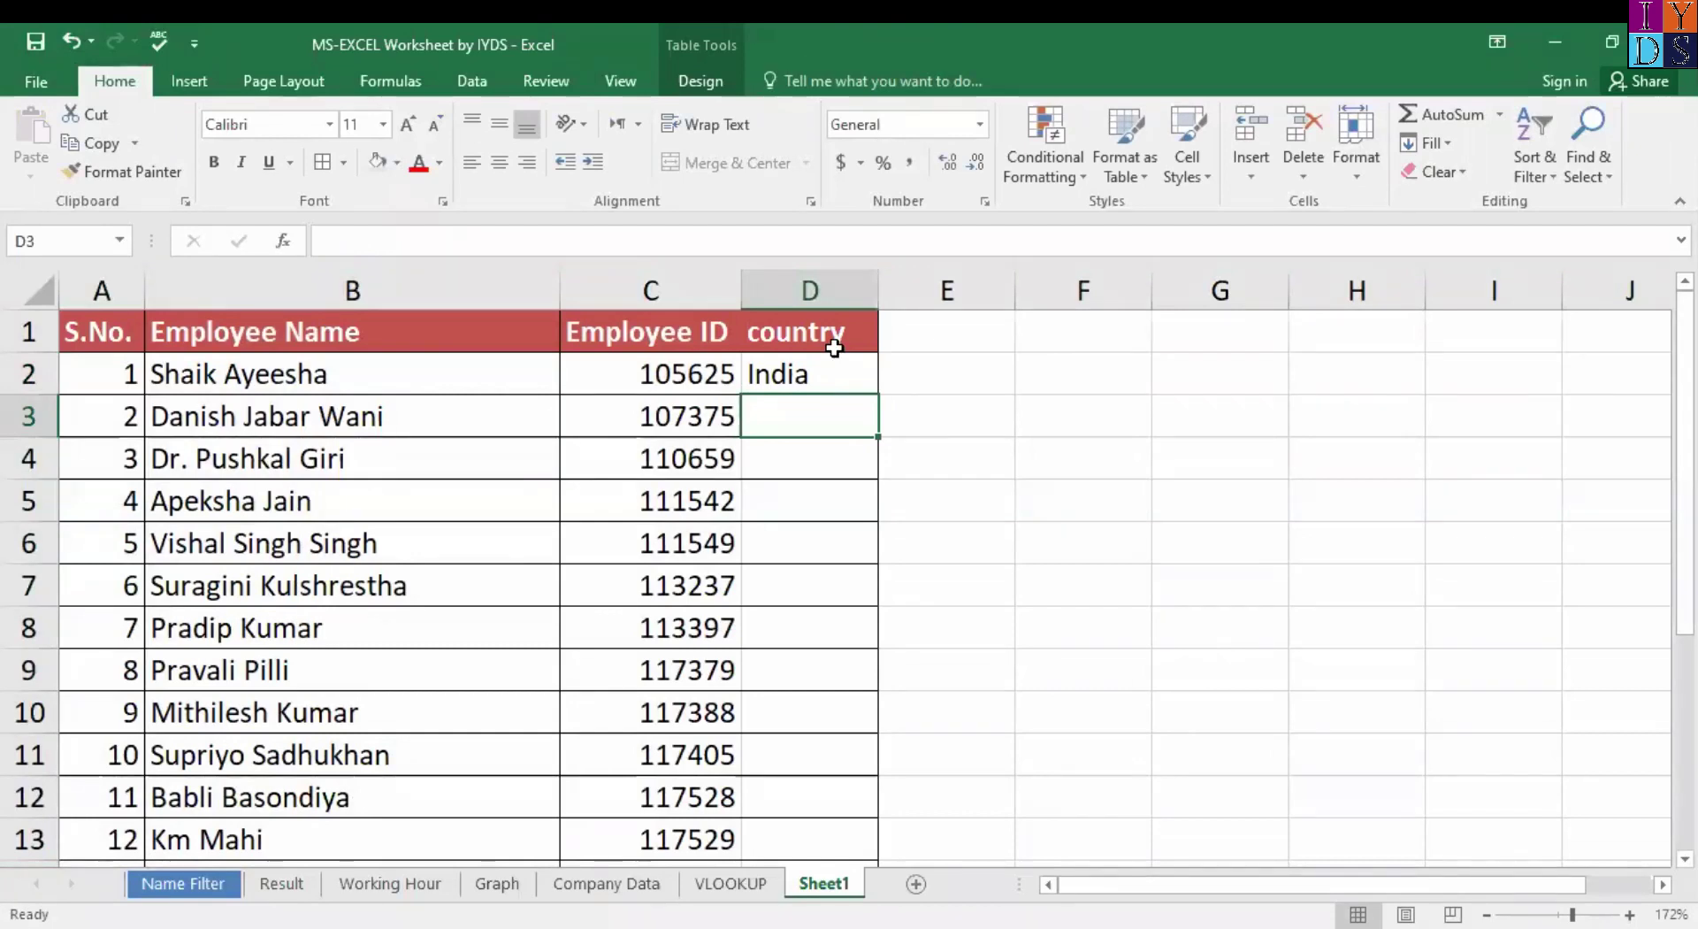
# Enter USA, Nepal, Bhutan and Sri lanka in D3 through D6.
pyautogui.write('USA')
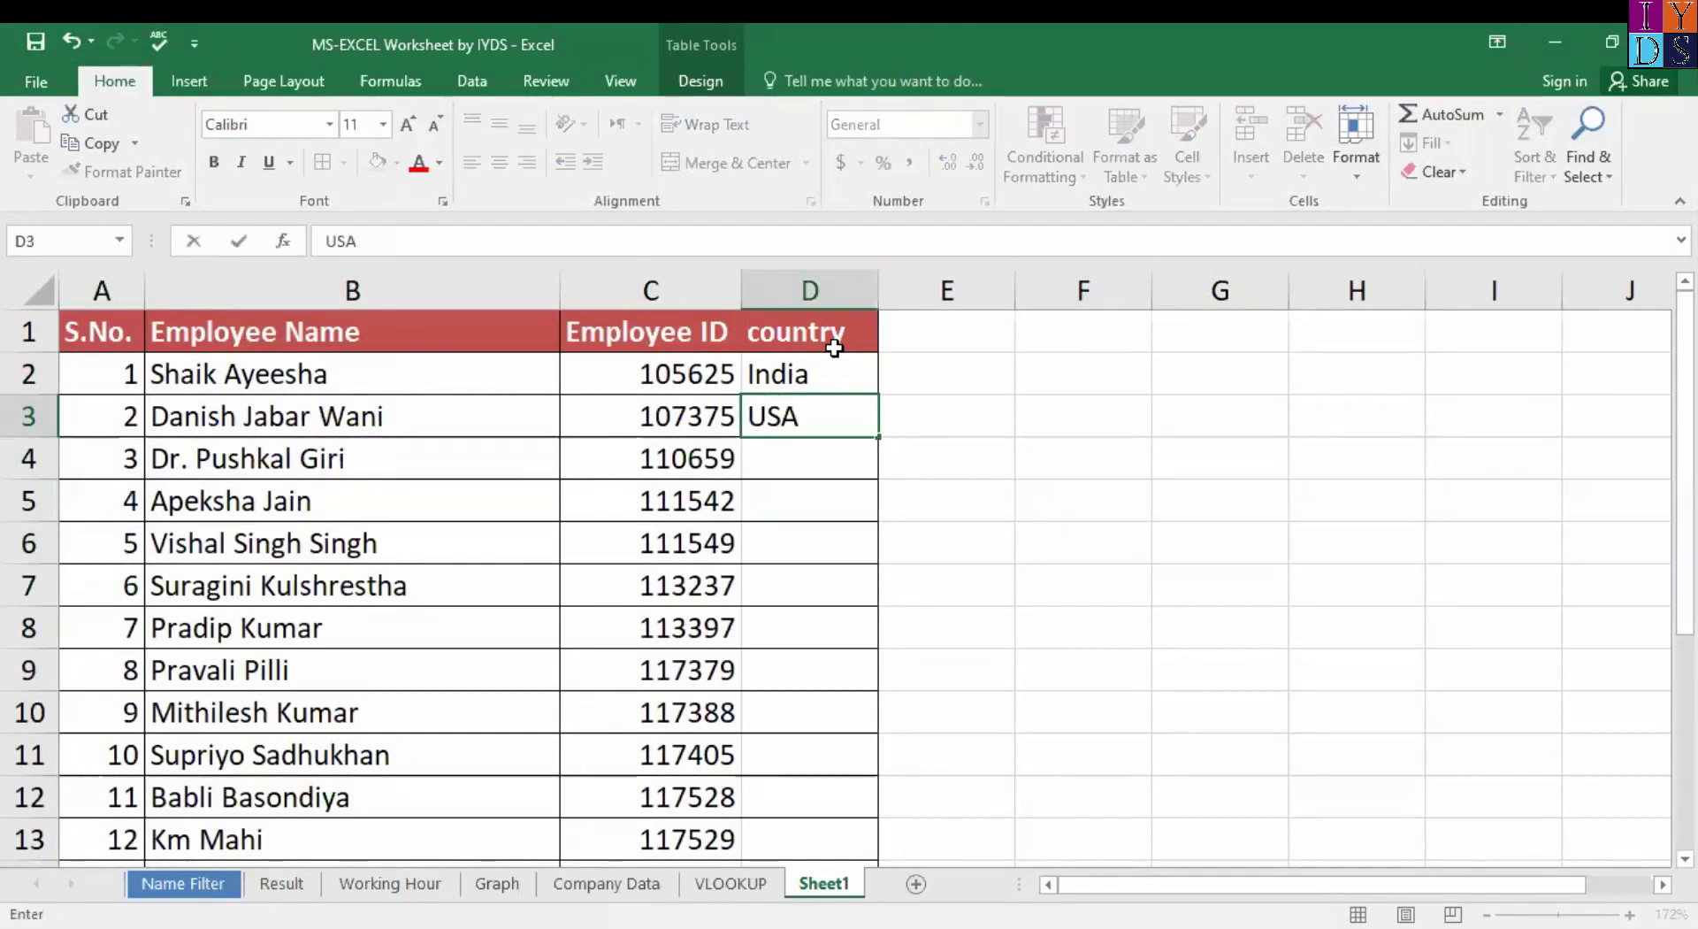
pyautogui.press('Return')
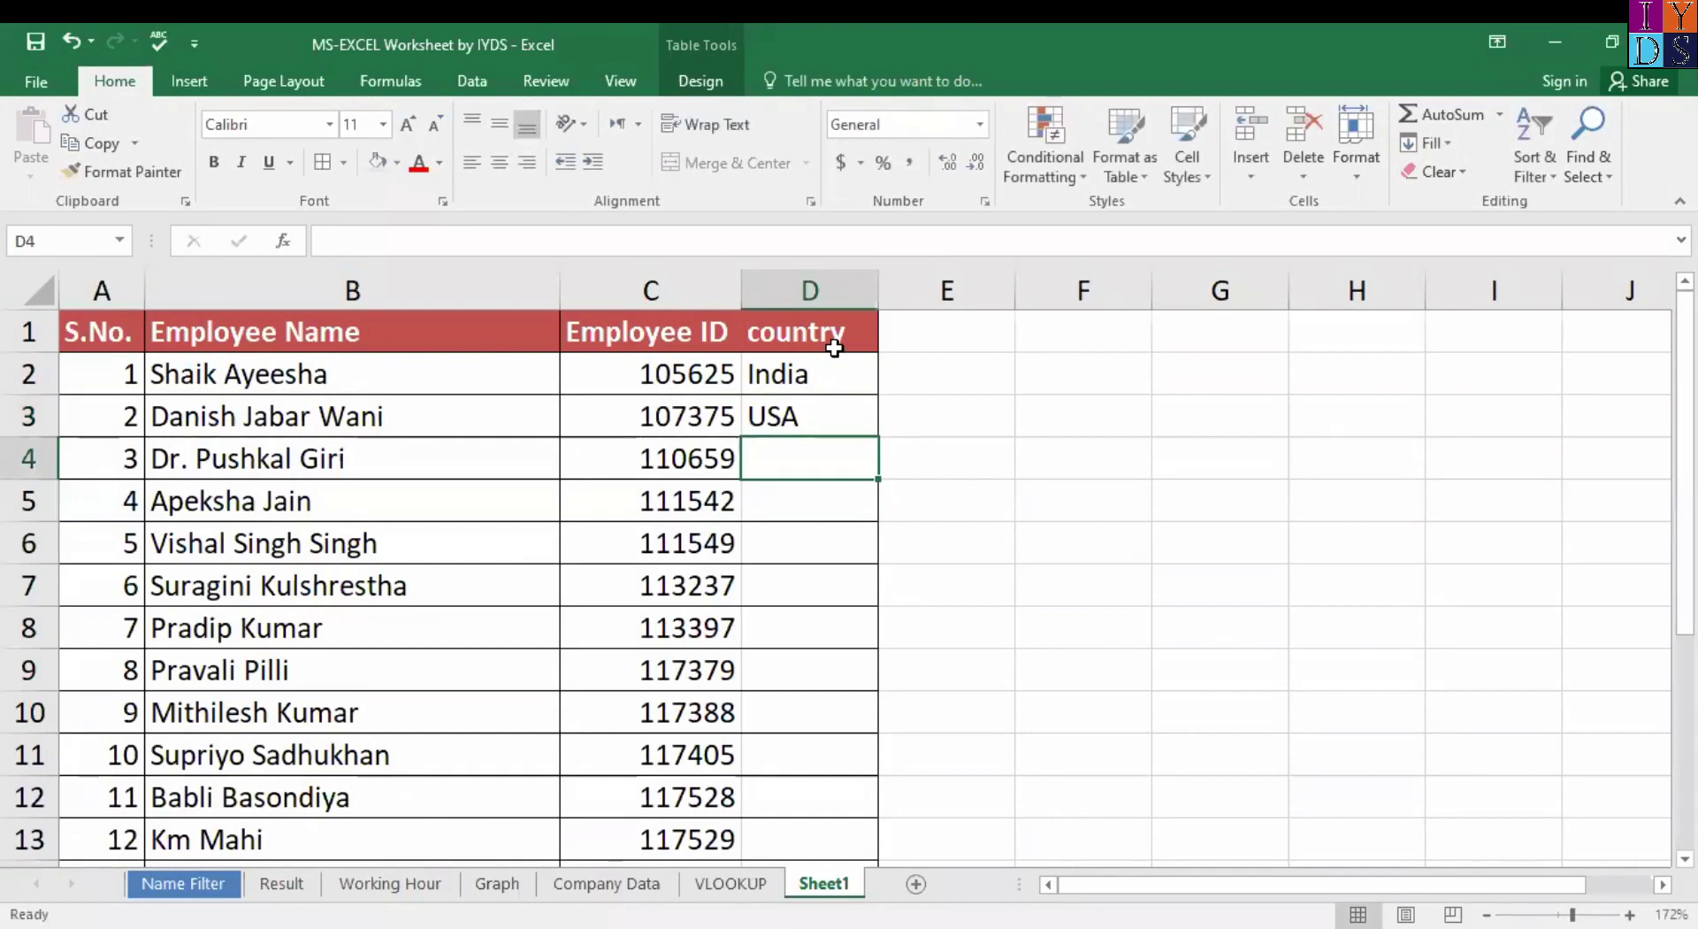
pyautogui.write('Nepal')
pyautogui.press('Return')
pyautogui.write('Bhutan')
pyautogui.press('Return')
pyautogui.write('Sri lanka')
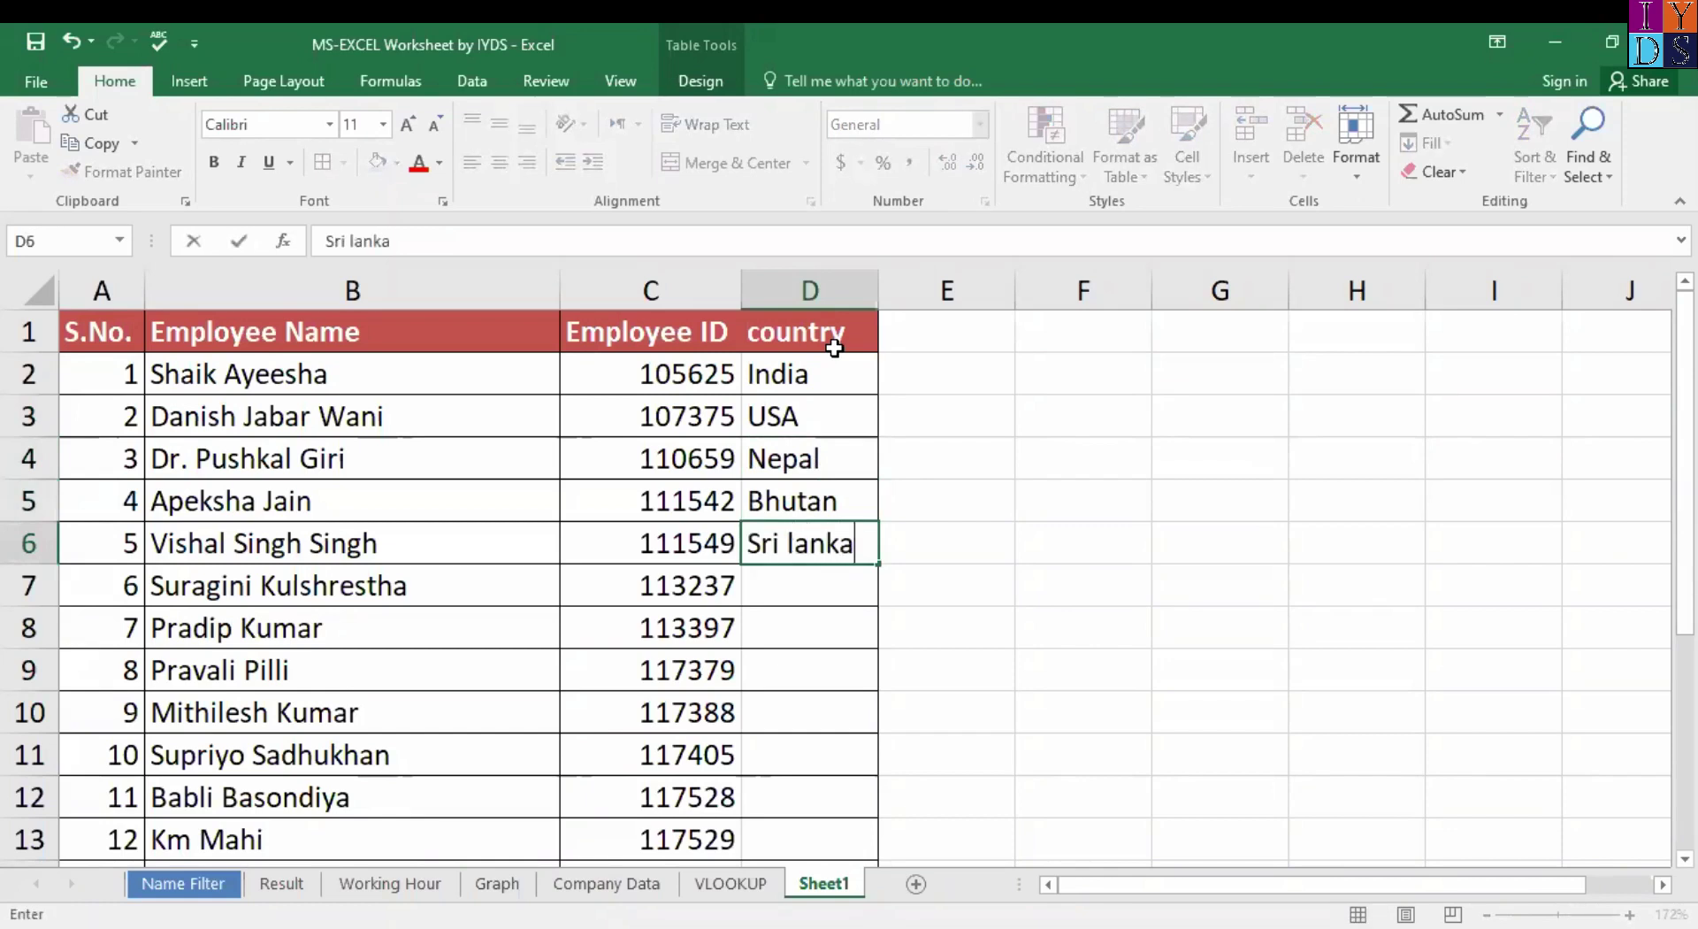
# Copy the five countries in D2:D6 into D7:D11.
pyautogui.moveTo(823, 375); pyautogui.dragTo(840, 552)
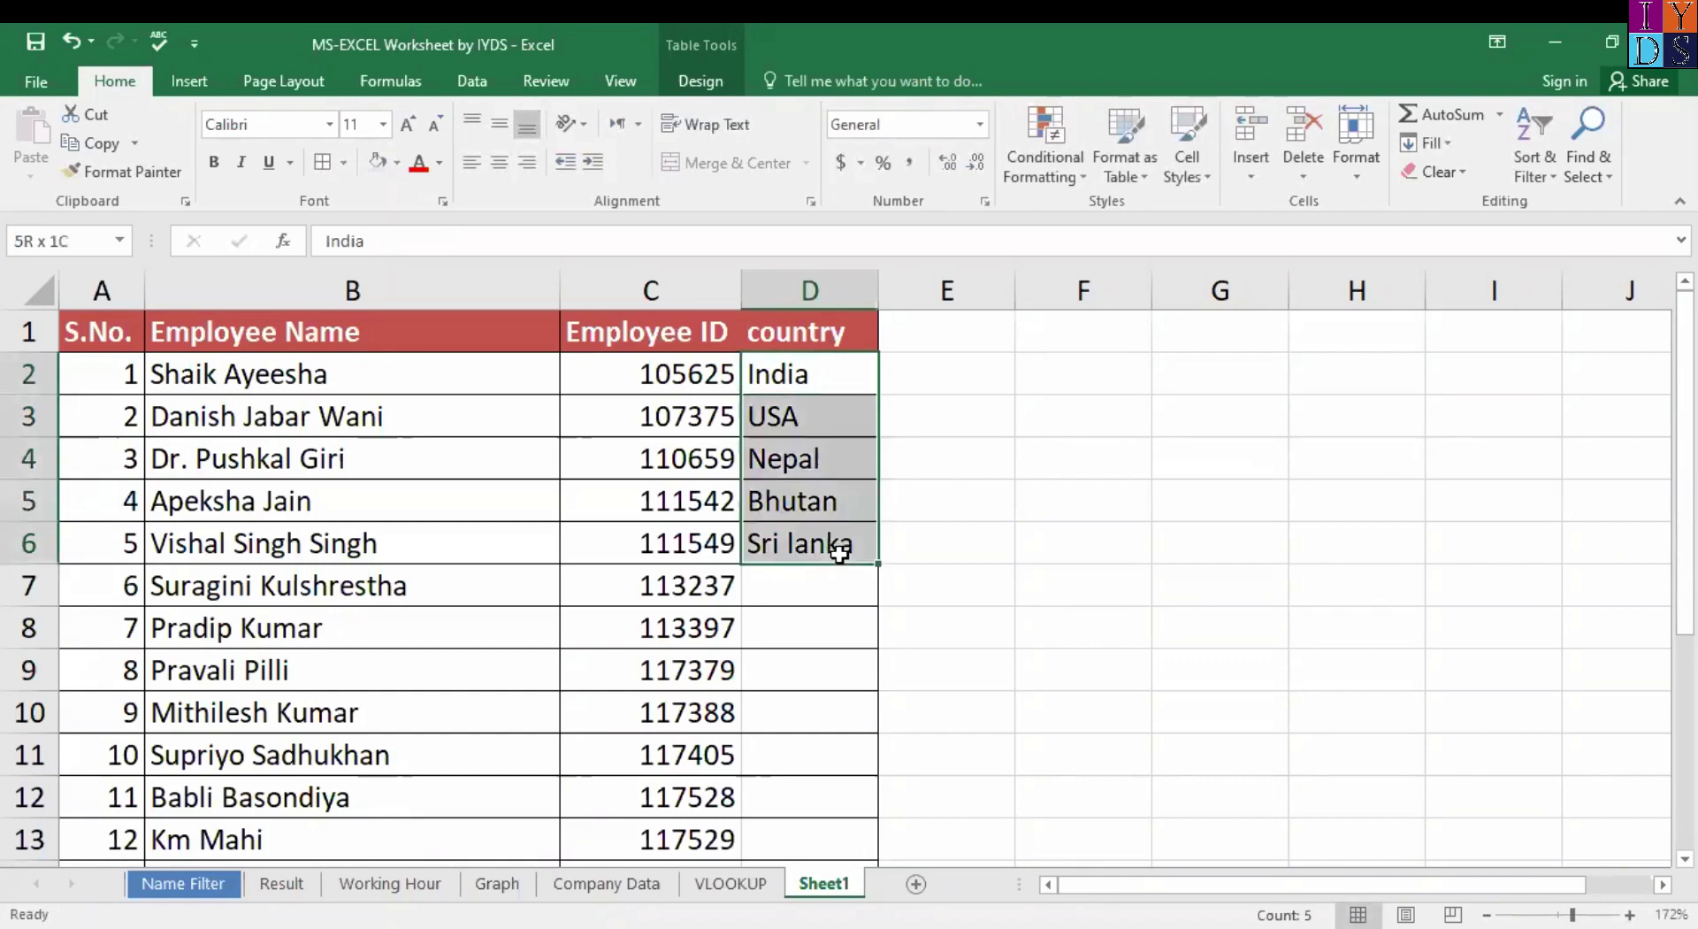
pyautogui.hotkey('ctrl', 'c')
pyautogui.click(836, 592)
pyautogui.hotkey('ctrl', 'v')
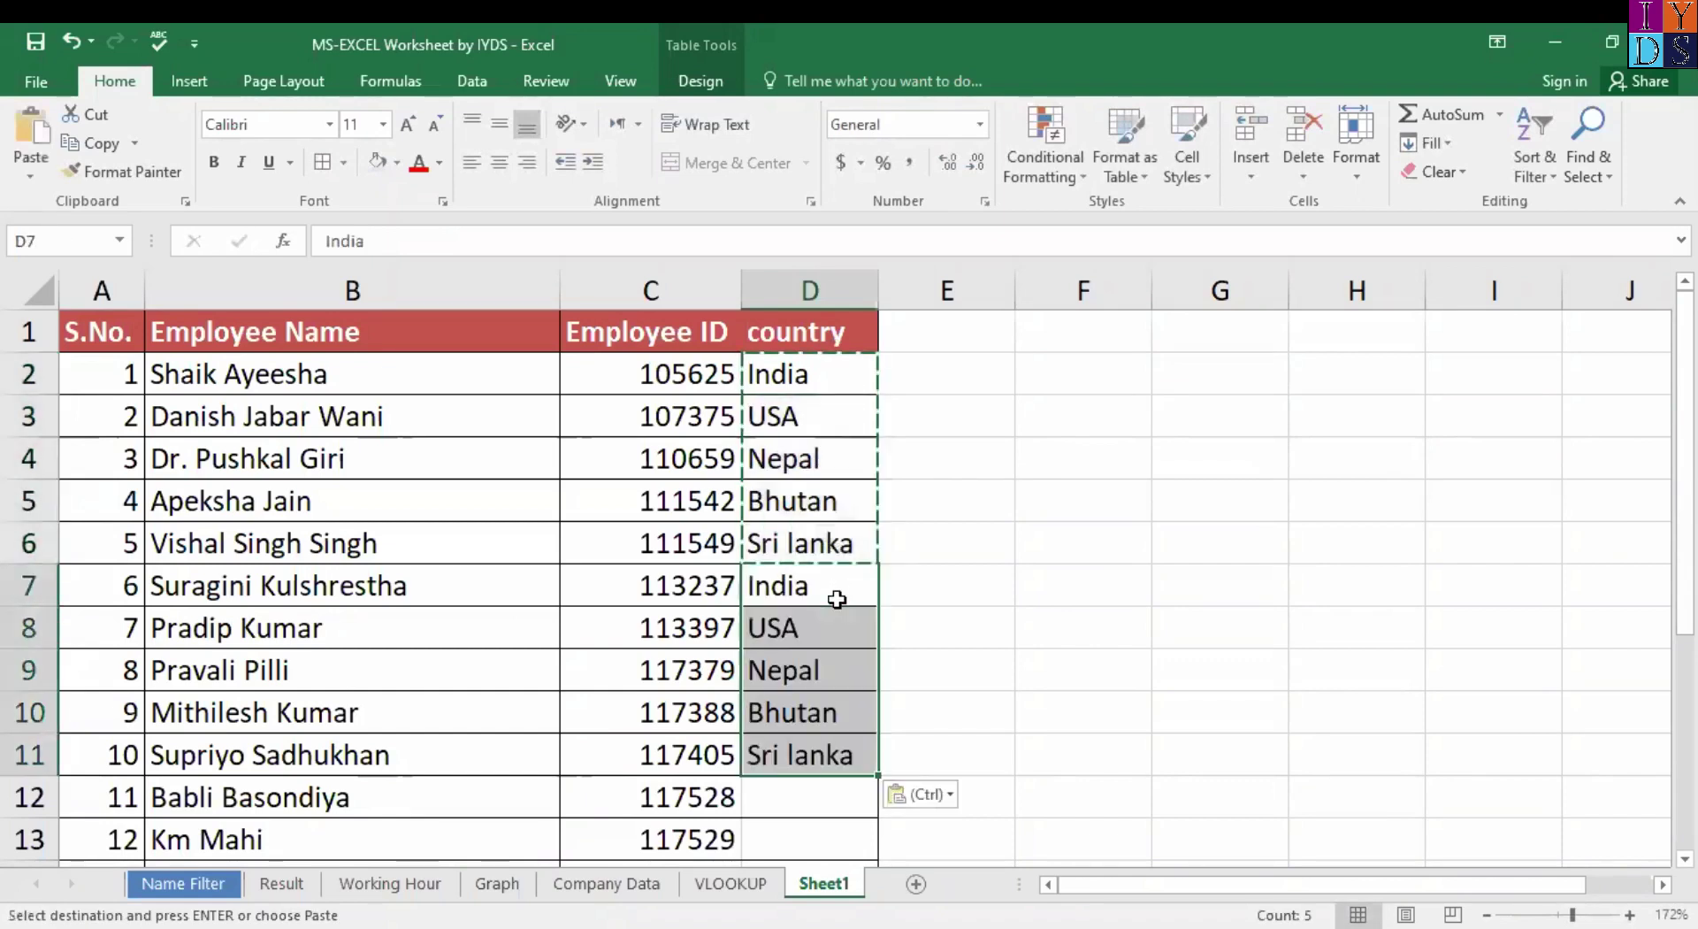
pyautogui.scroll(-2, 826, 619)
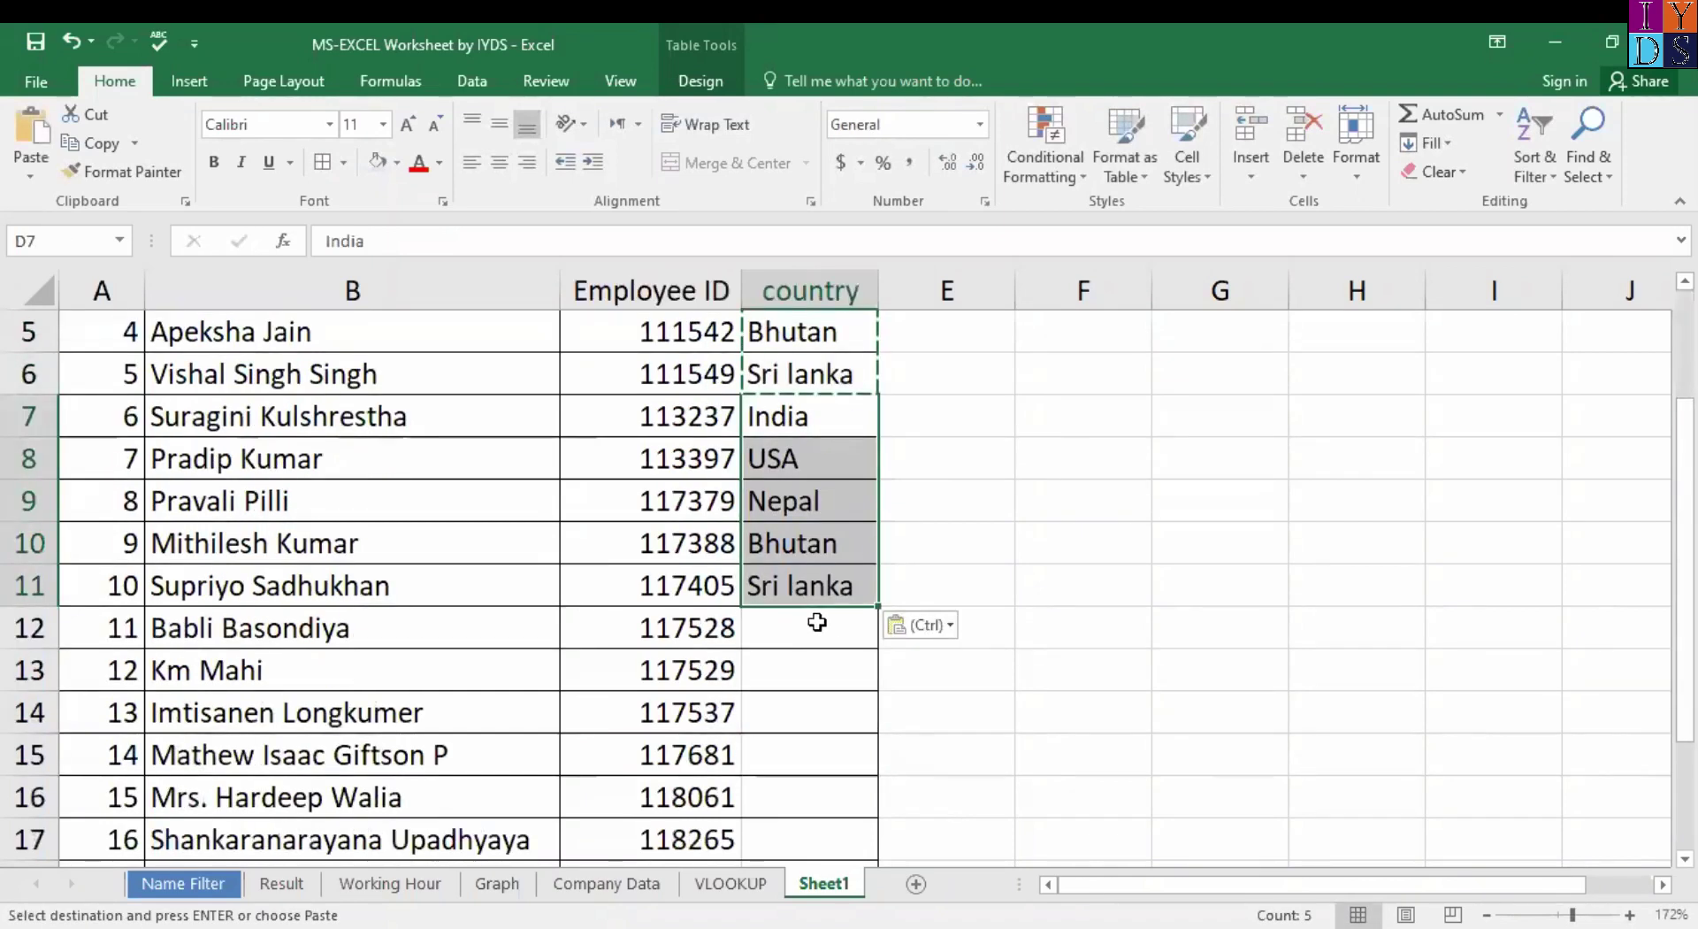
pyautogui.click(822, 585)
# Copy the ten countries in D2:D11 and paste them starting at D12.
pyautogui.hotkey('ctrl', 'Up')
pyautogui.press('Down')
pyautogui.press('Up')
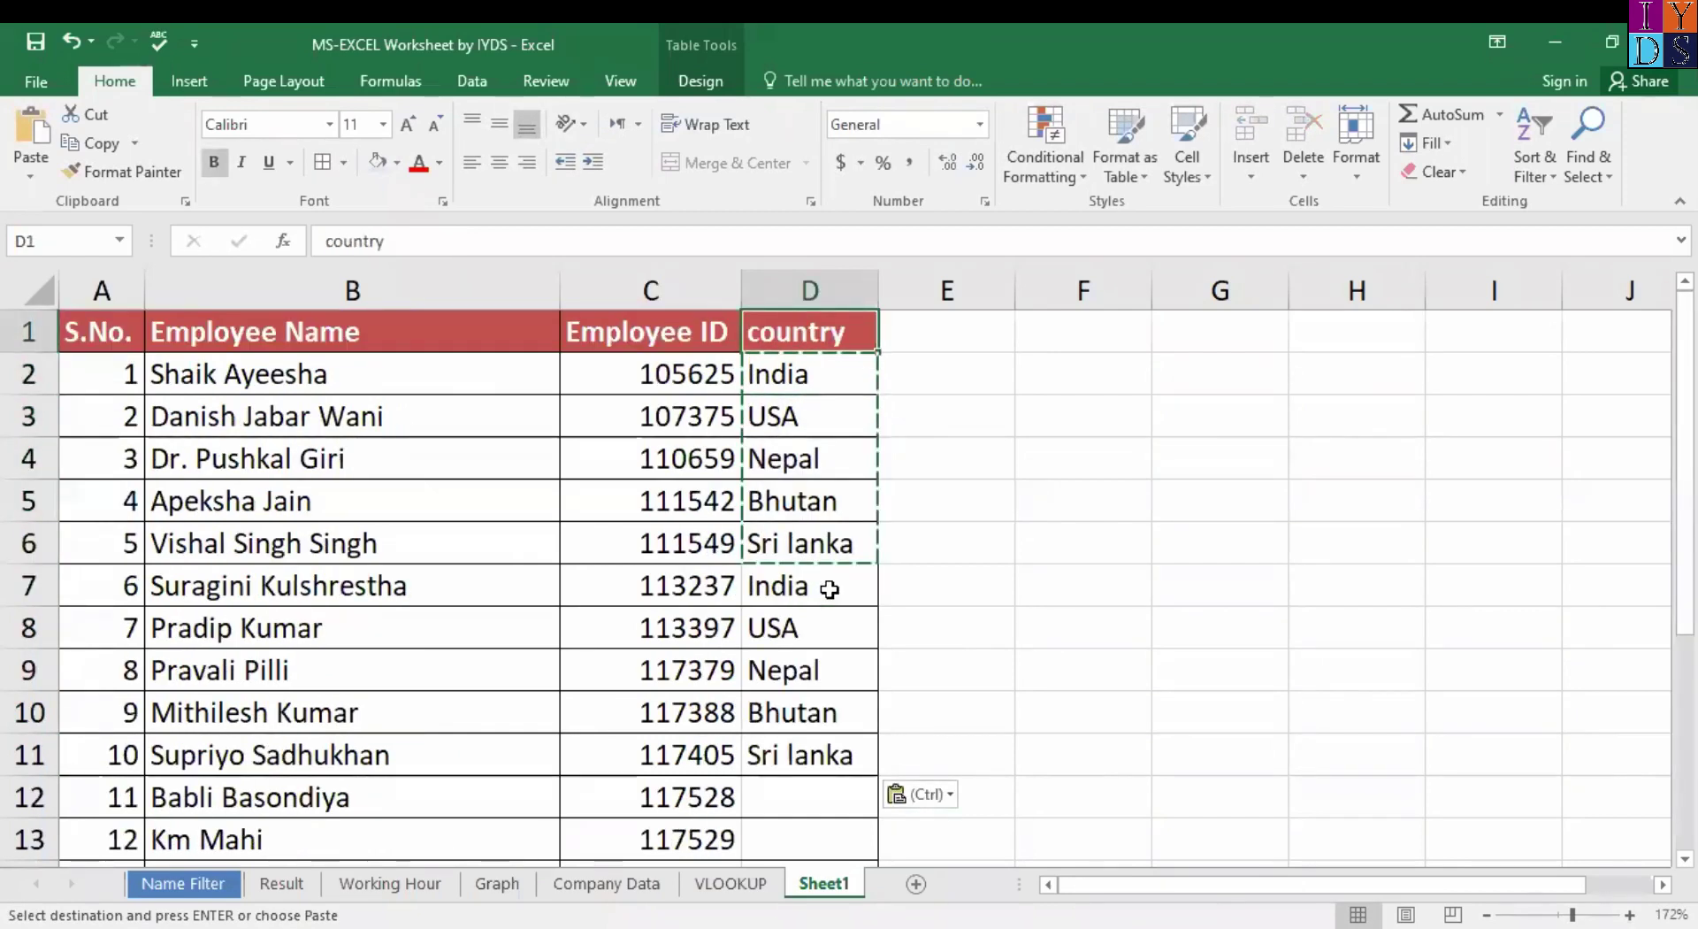
pyautogui.press('ctrl')
pyautogui.click(826, 377)
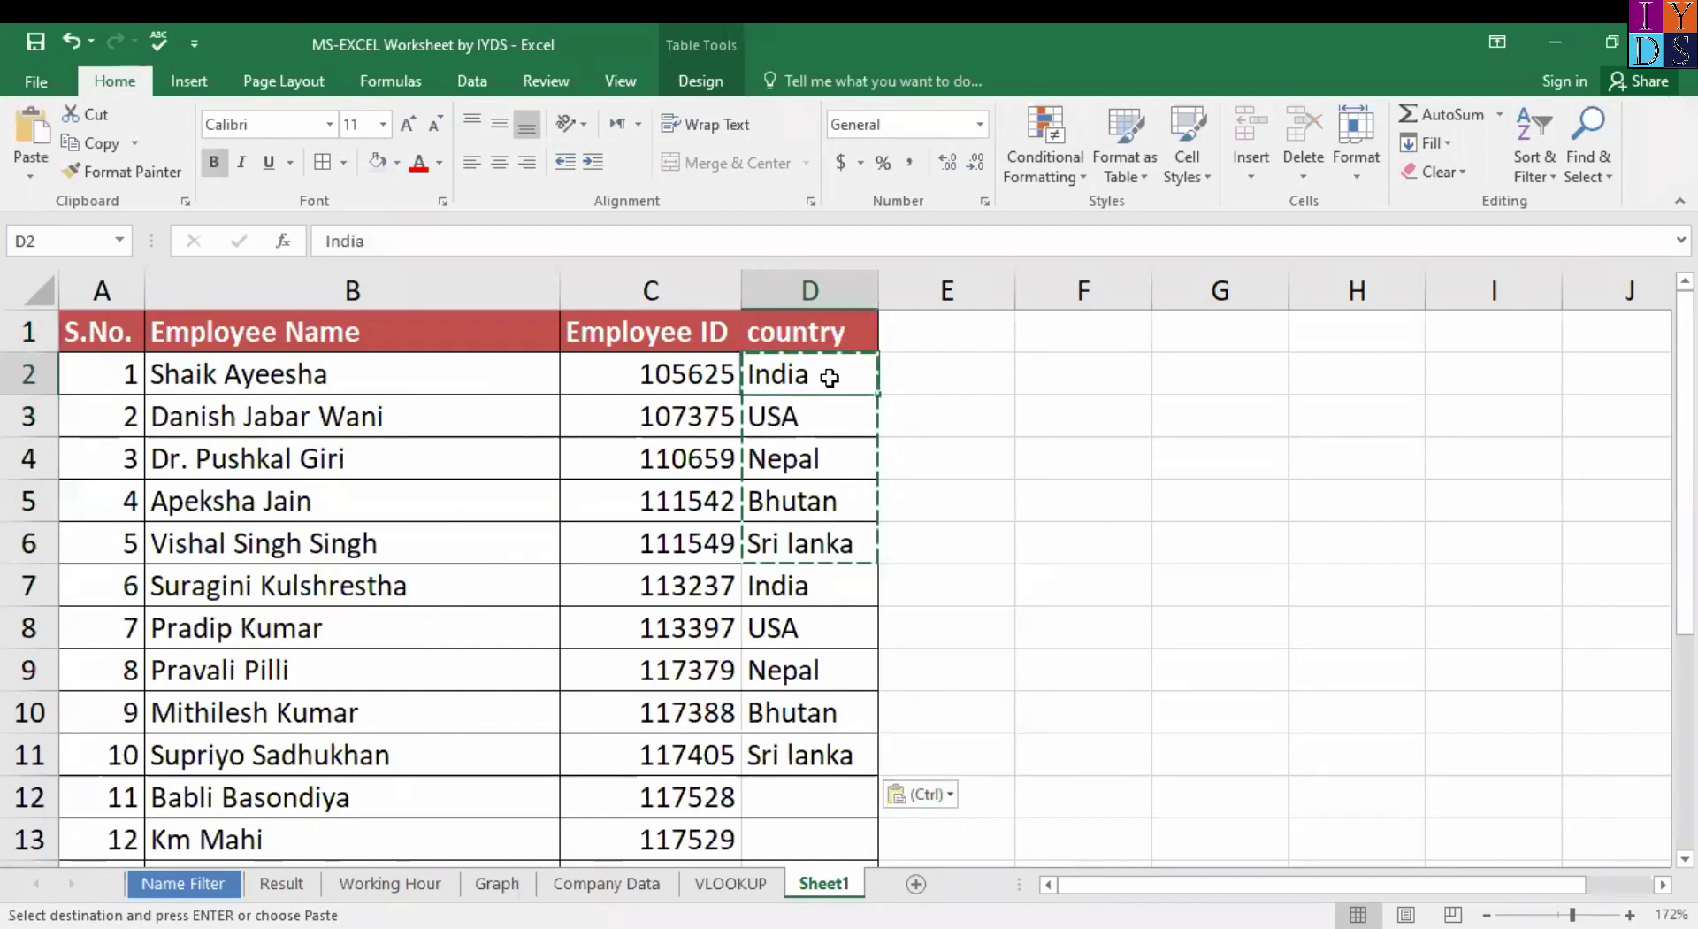
pyautogui.hotkey('ctrl', 'shift', 'Down')
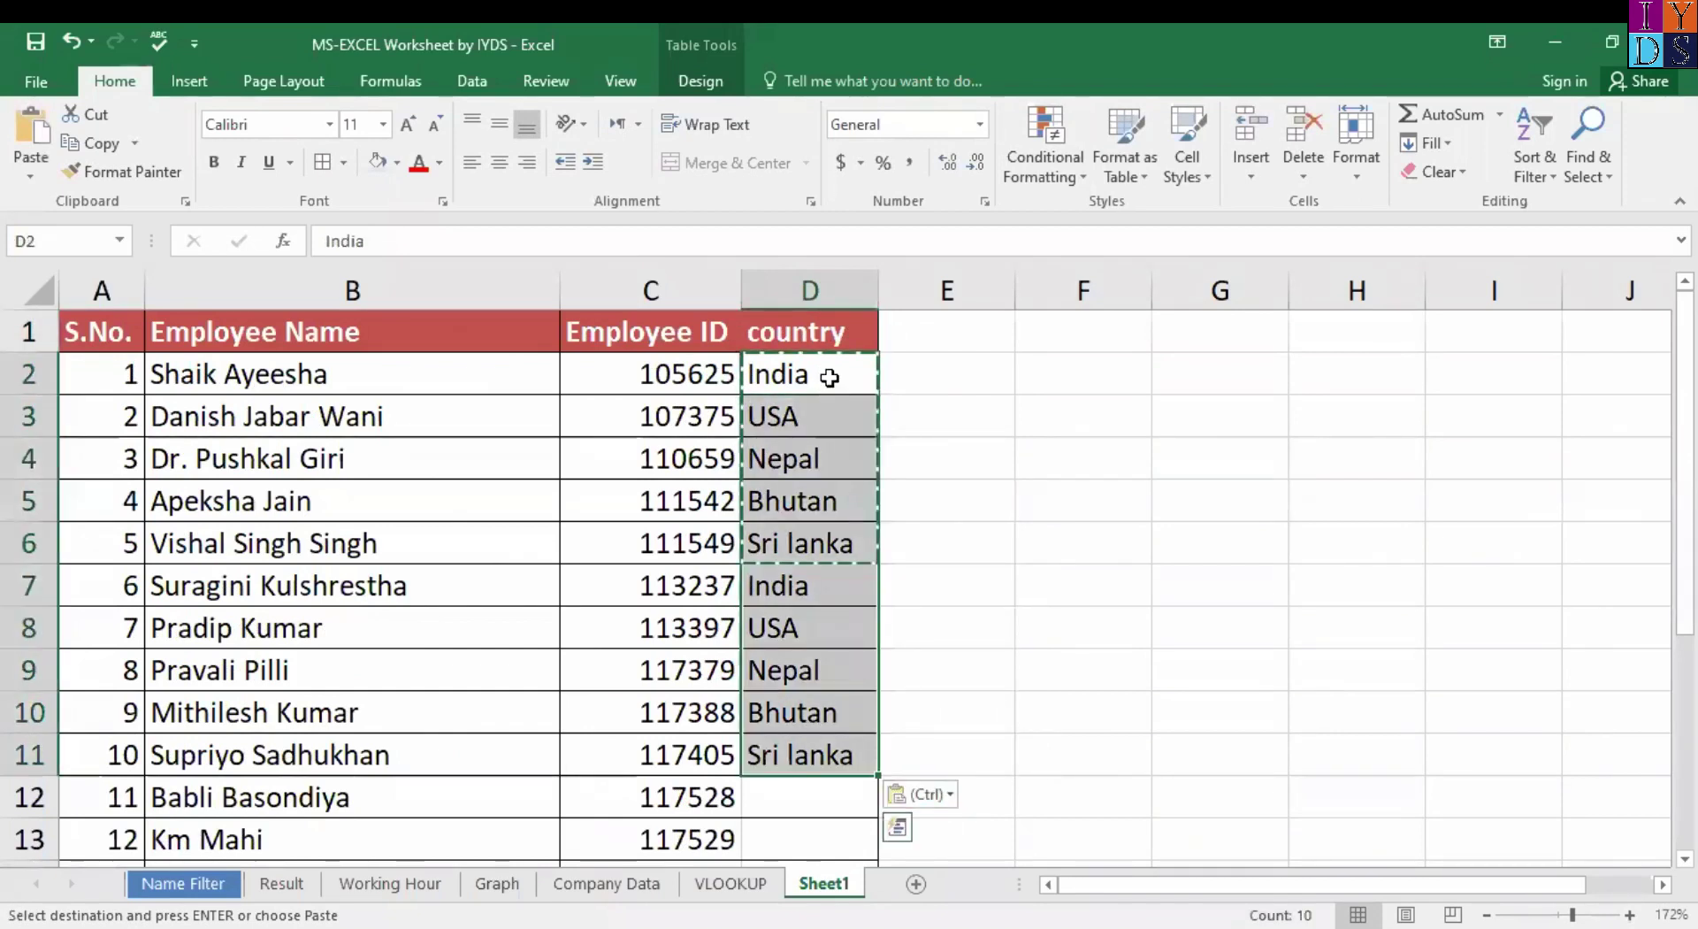
pyautogui.click(801, 789)
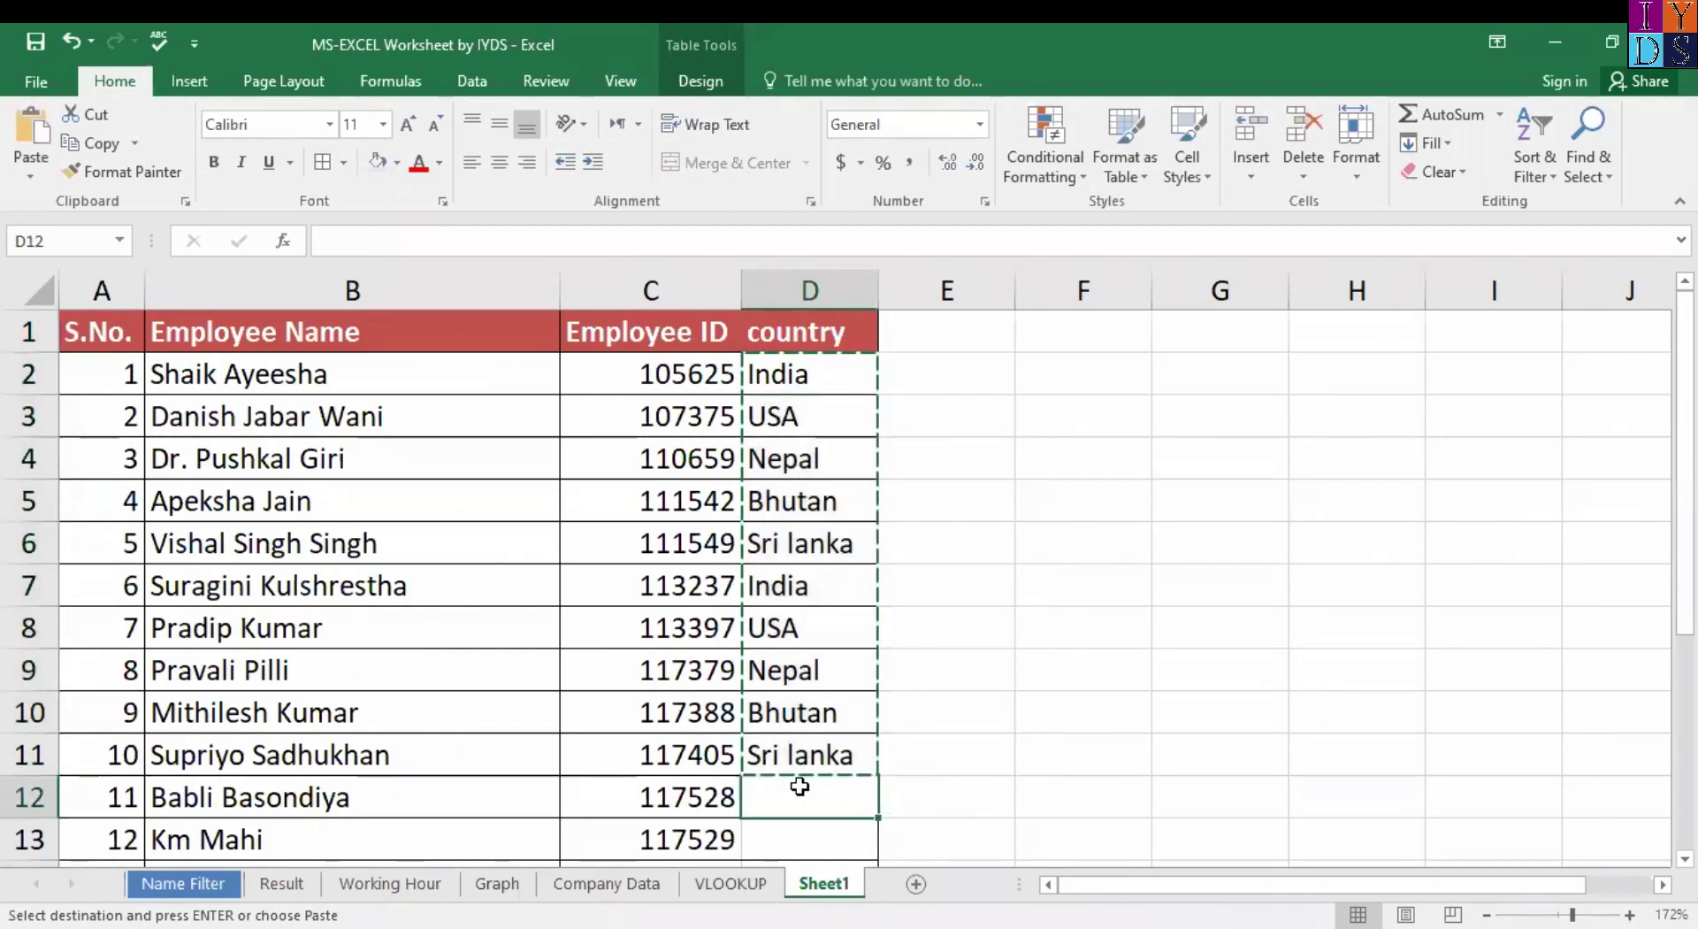
pyautogui.hotkey('ctrl', 'v')
# Select the header row from A1 to D1.
pyautogui.scroll(-4, 987, 733)
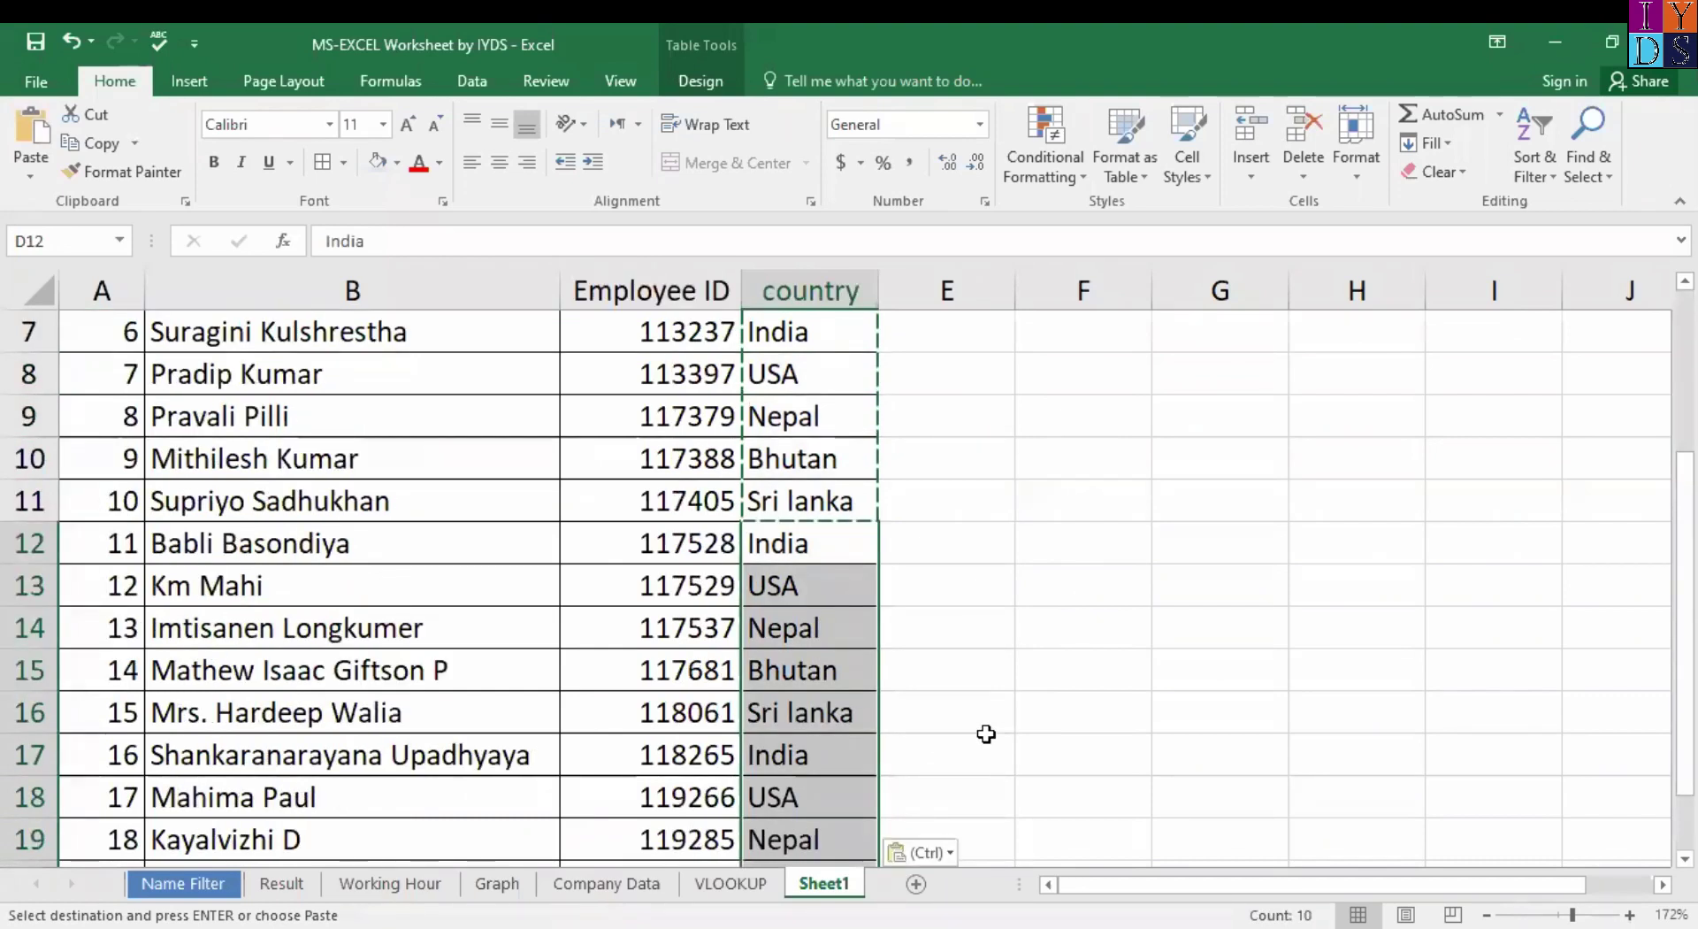
pyautogui.scroll(4, 993, 609)
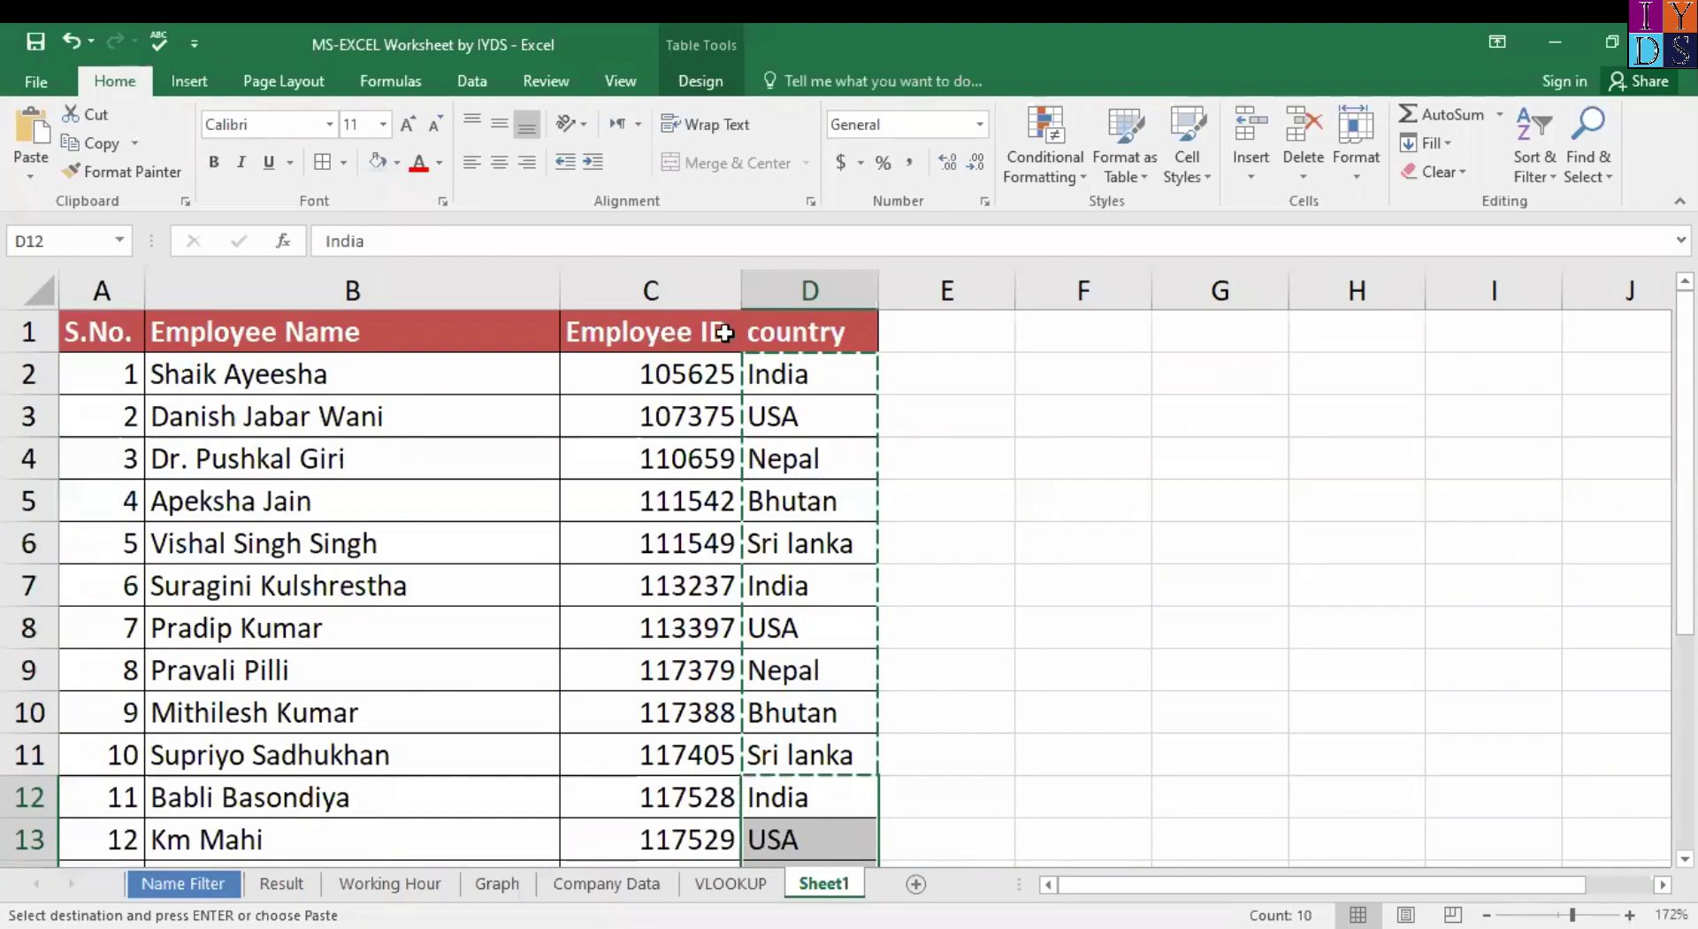
pyautogui.click(721, 333)
pyautogui.moveTo(119, 332); pyautogui.dragTo(807, 335)
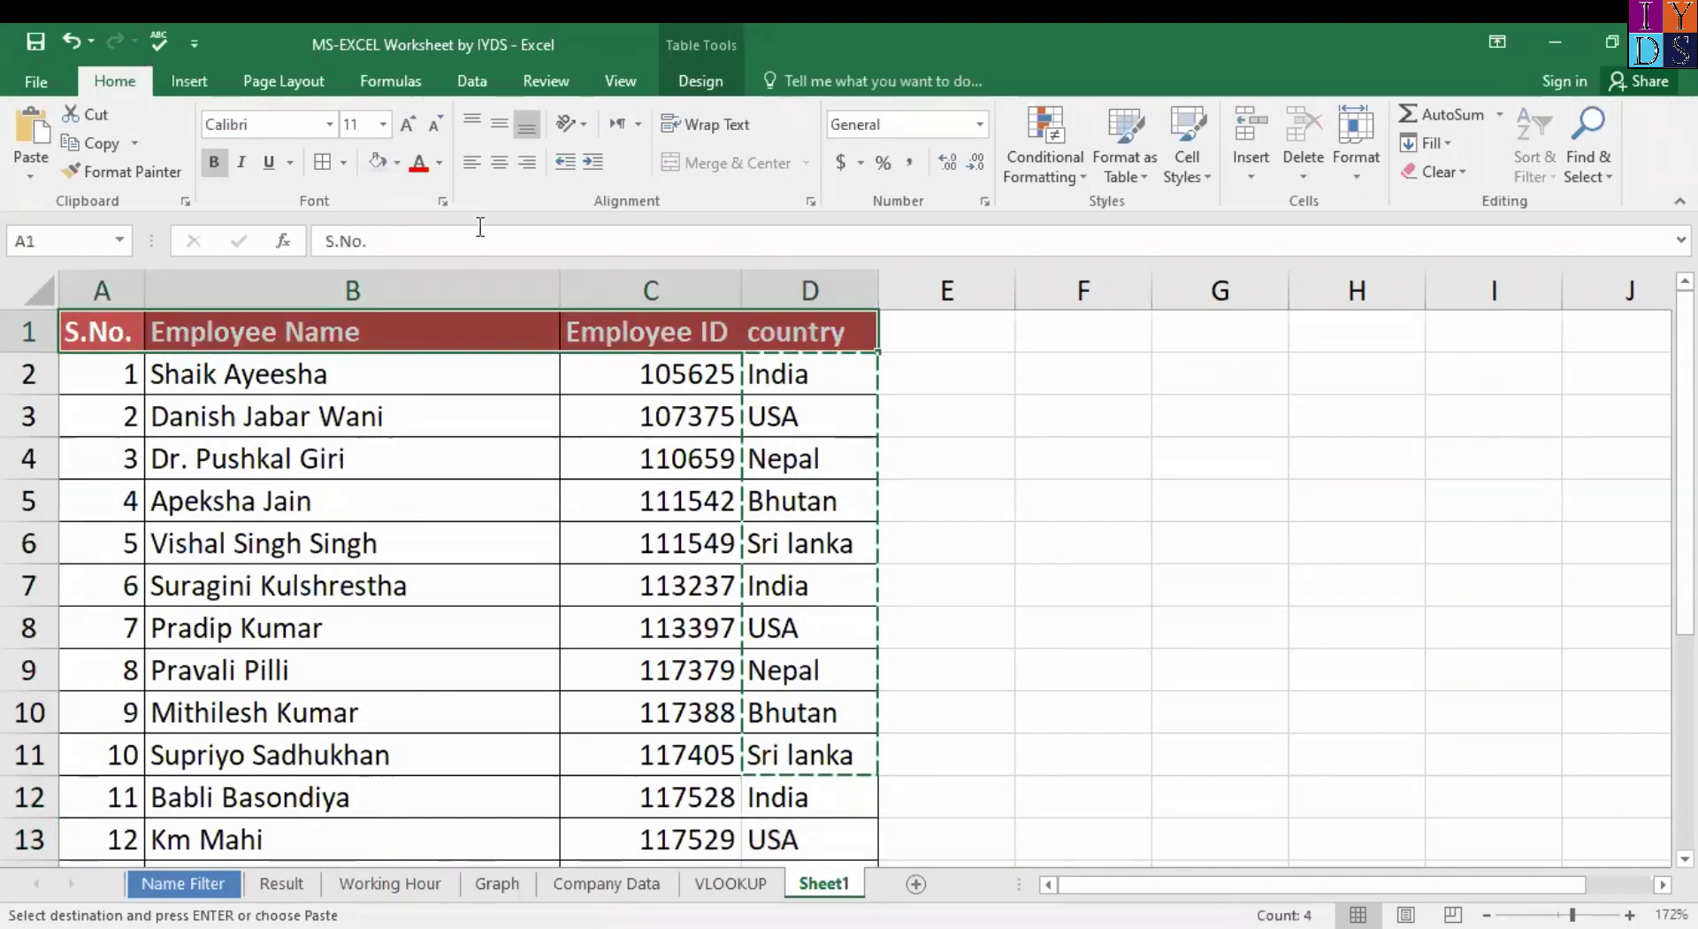
# Apply borders to the whole four-column employee table down to row 21.
pyautogui.click(329, 164)
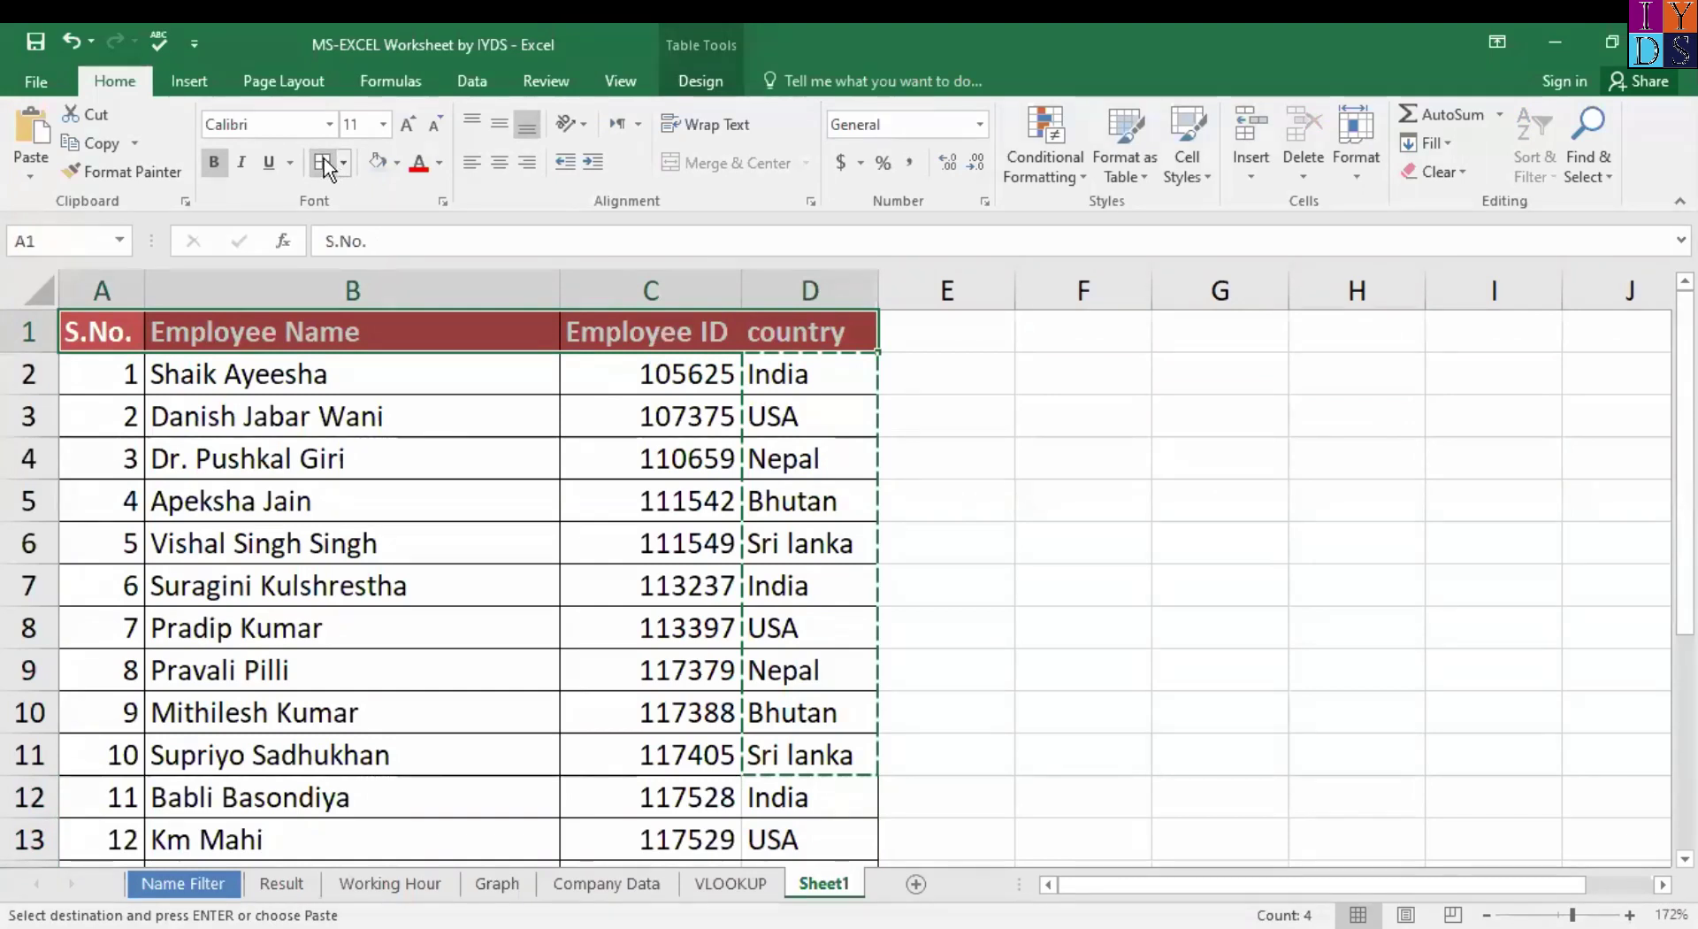
pyautogui.click(797, 333)
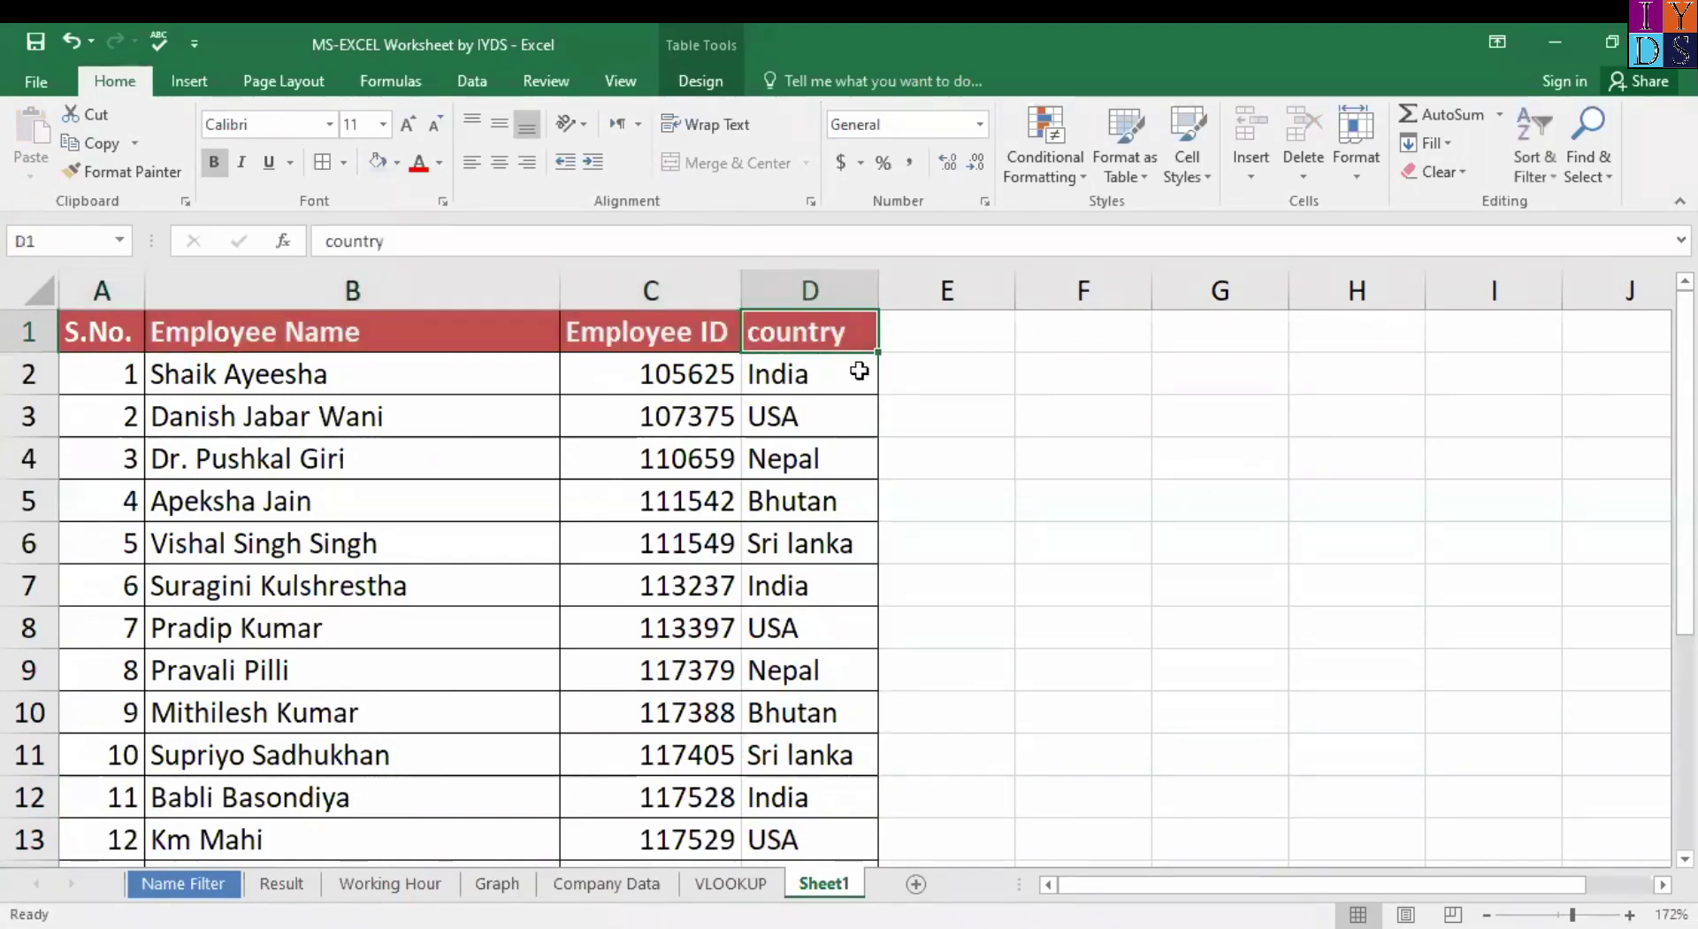
pyautogui.click(115, 321)
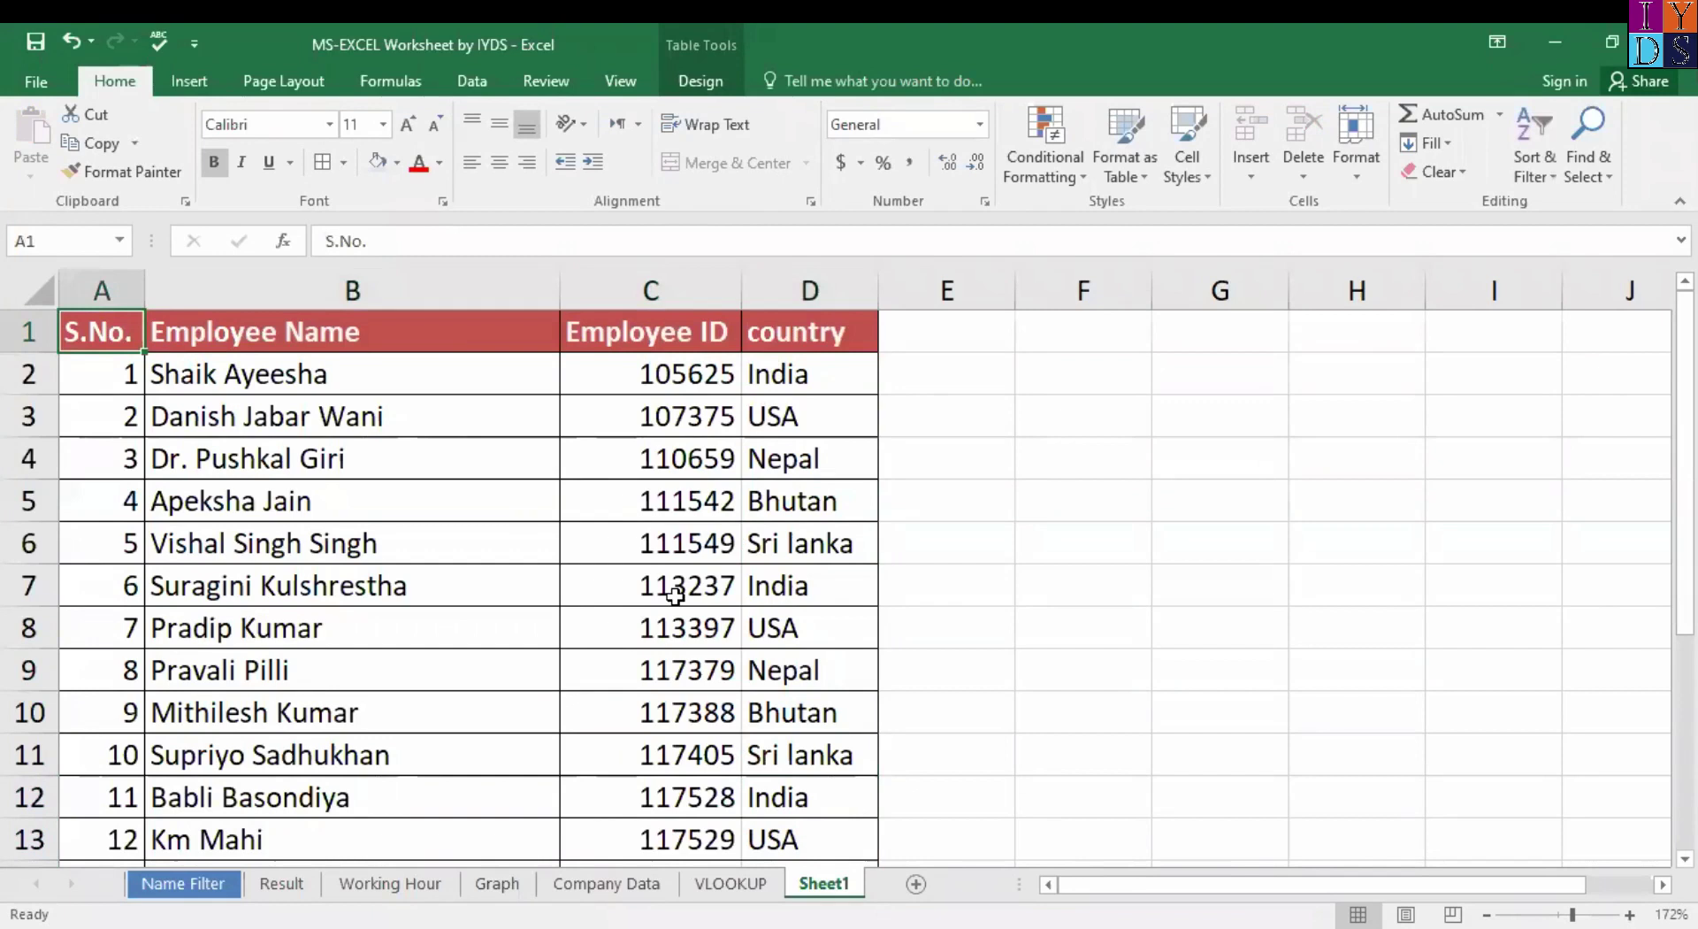
pyautogui.scroll(-2, 795, 708)
pyautogui.hotkey('shift', 'Right')
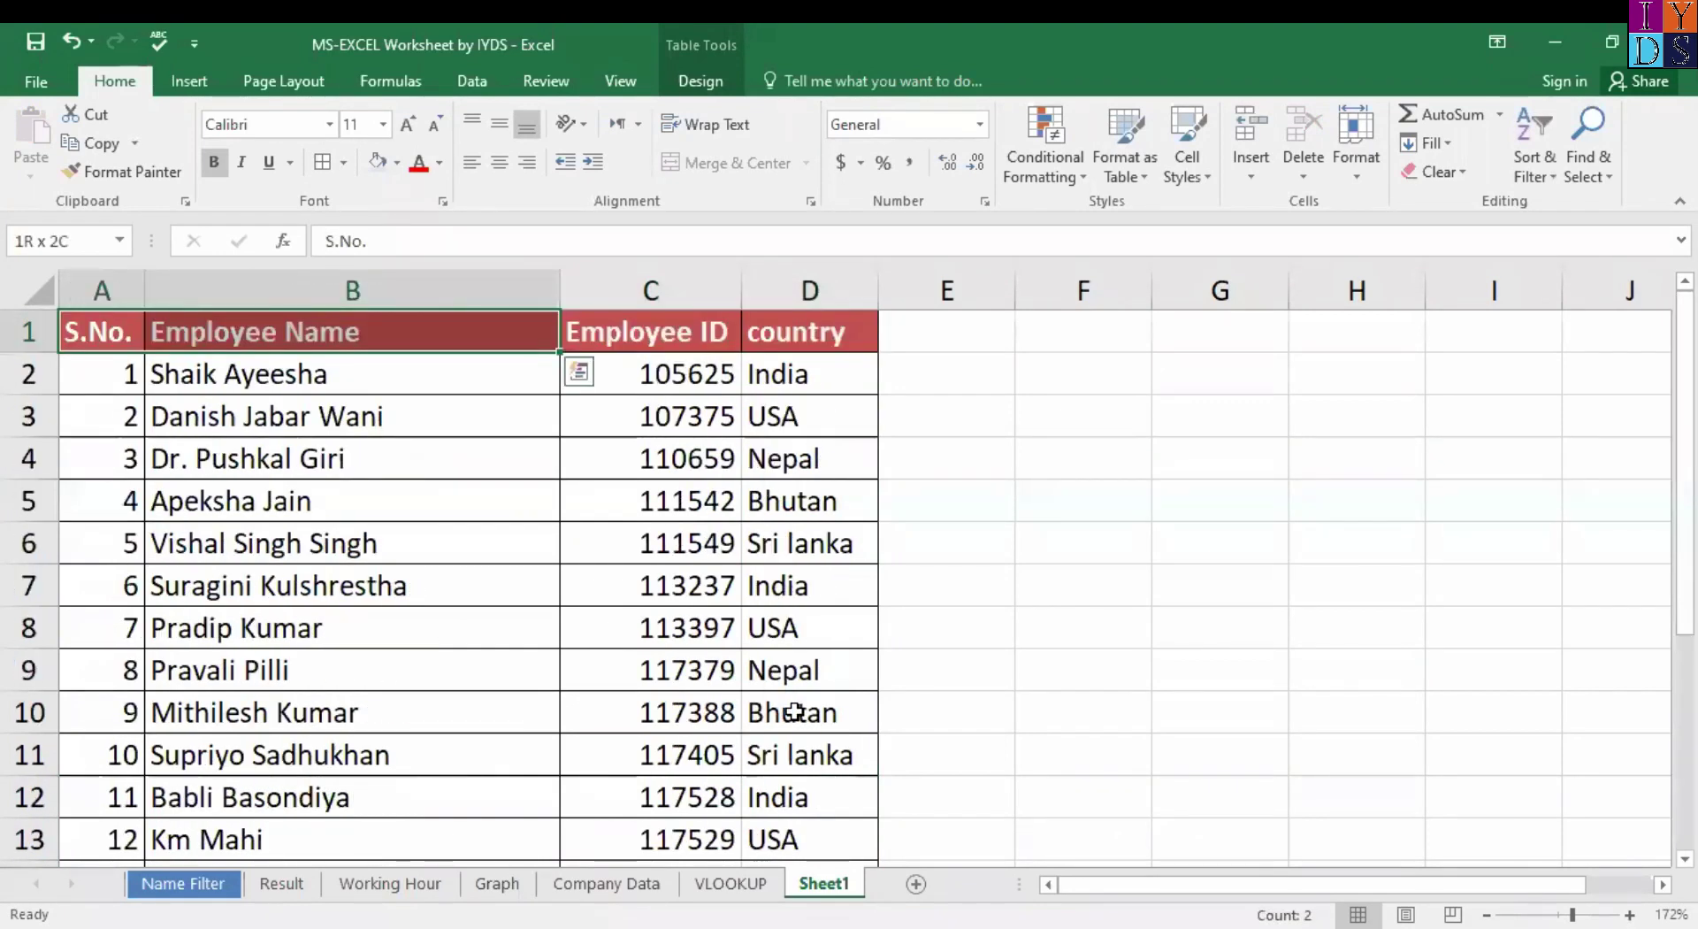
pyautogui.hotkey('ctrl', 'shift', 'Right')
pyautogui.hotkey('ctrl', 'shift', 'Down')
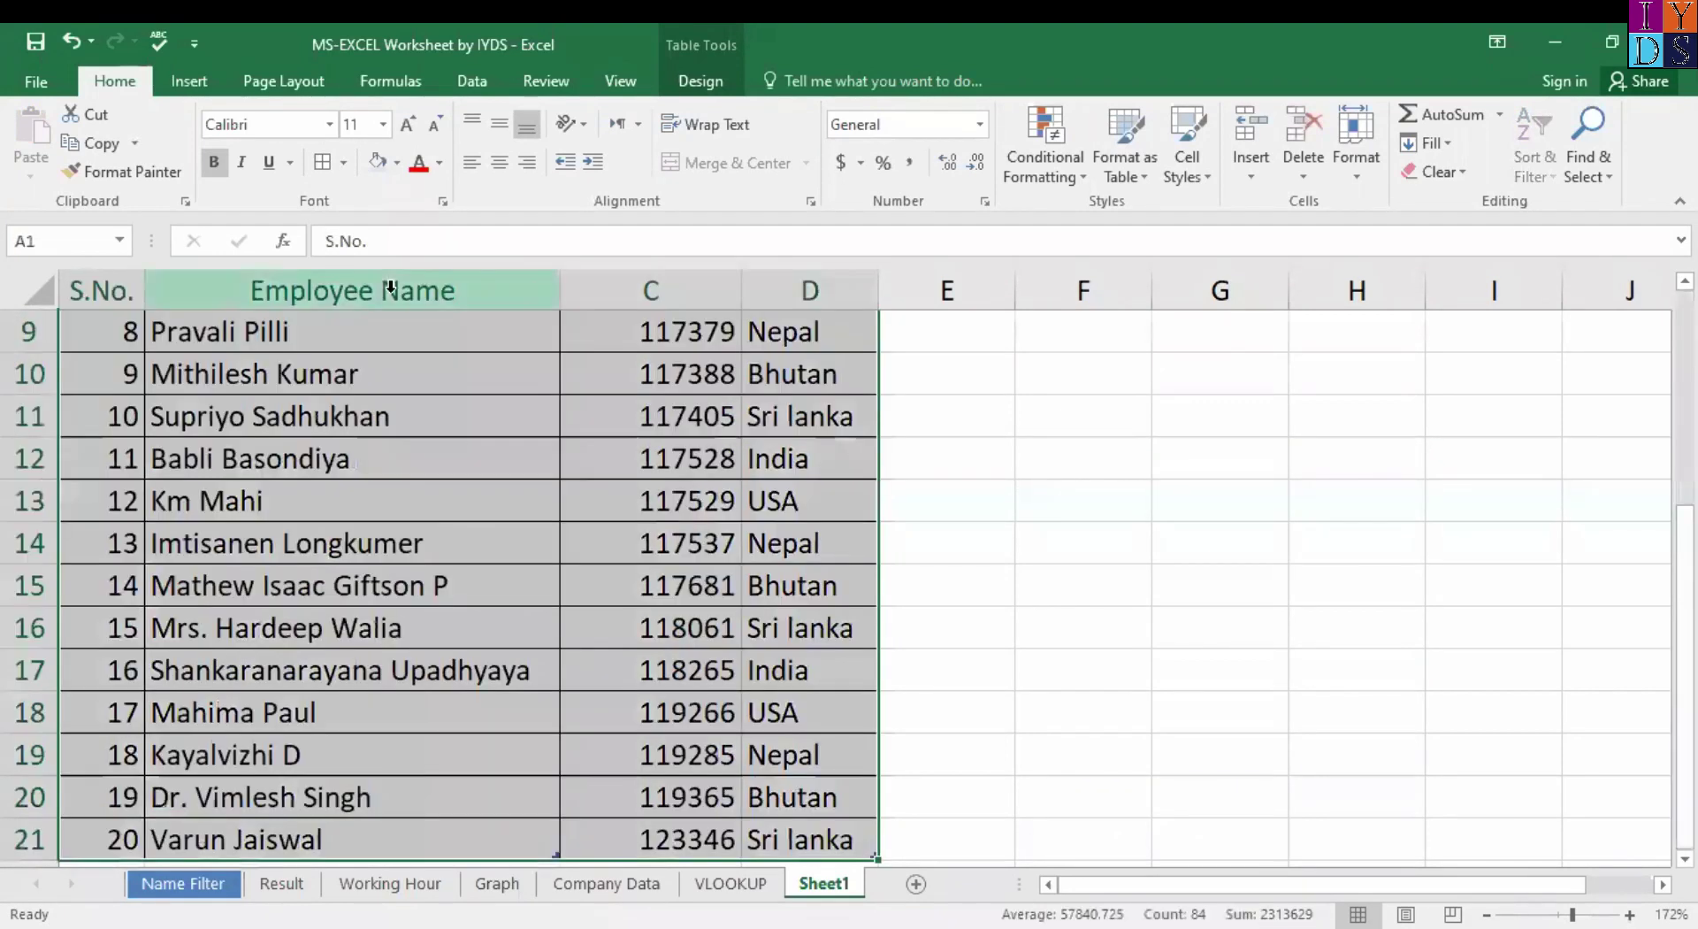
pyautogui.click(322, 171)
# Select the entire Sheet1 worksheet with the Select All corner.
pyautogui.scroll(3, 912, 533)
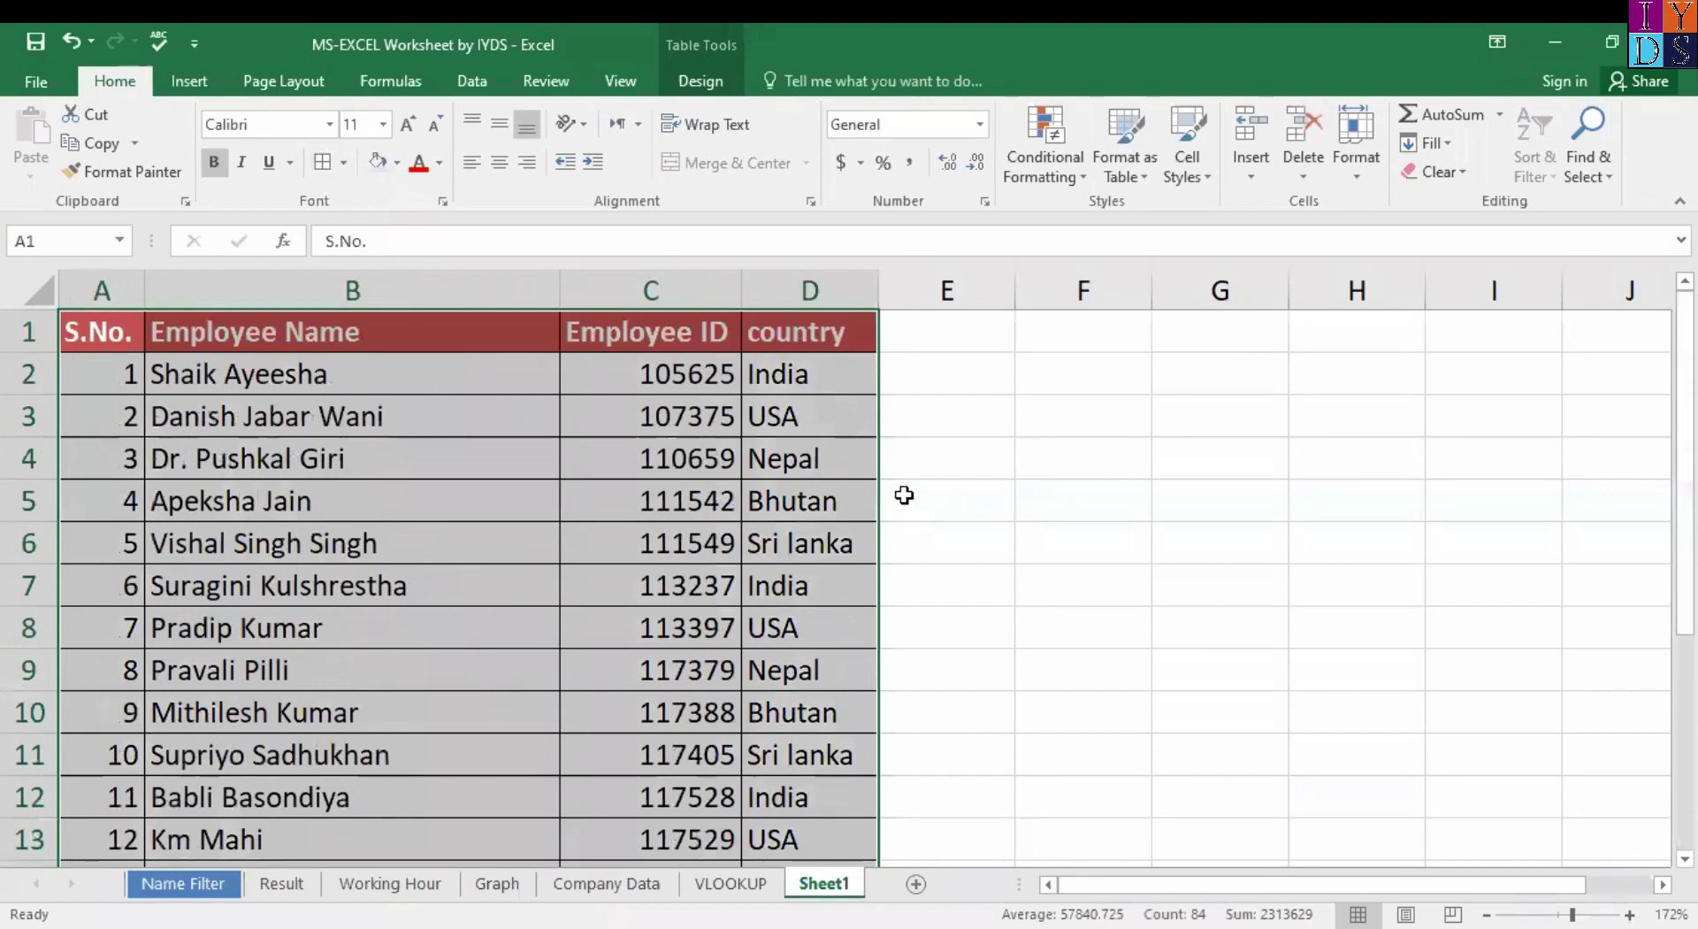
pyautogui.click(808, 492)
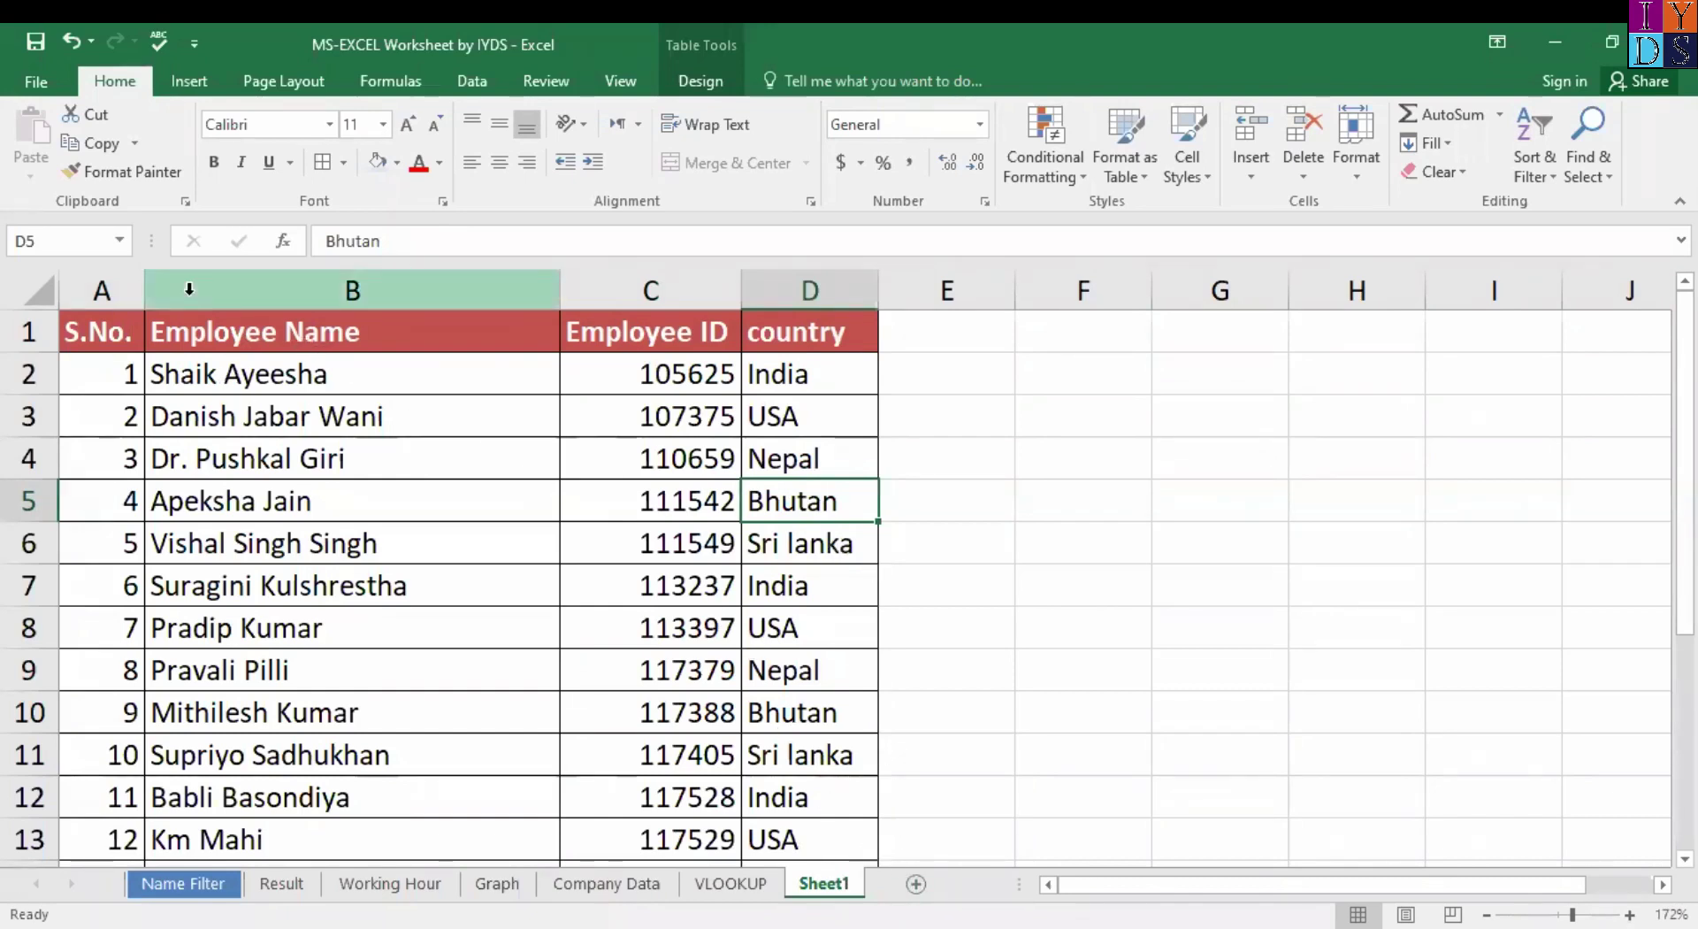
pyautogui.click(37, 289)
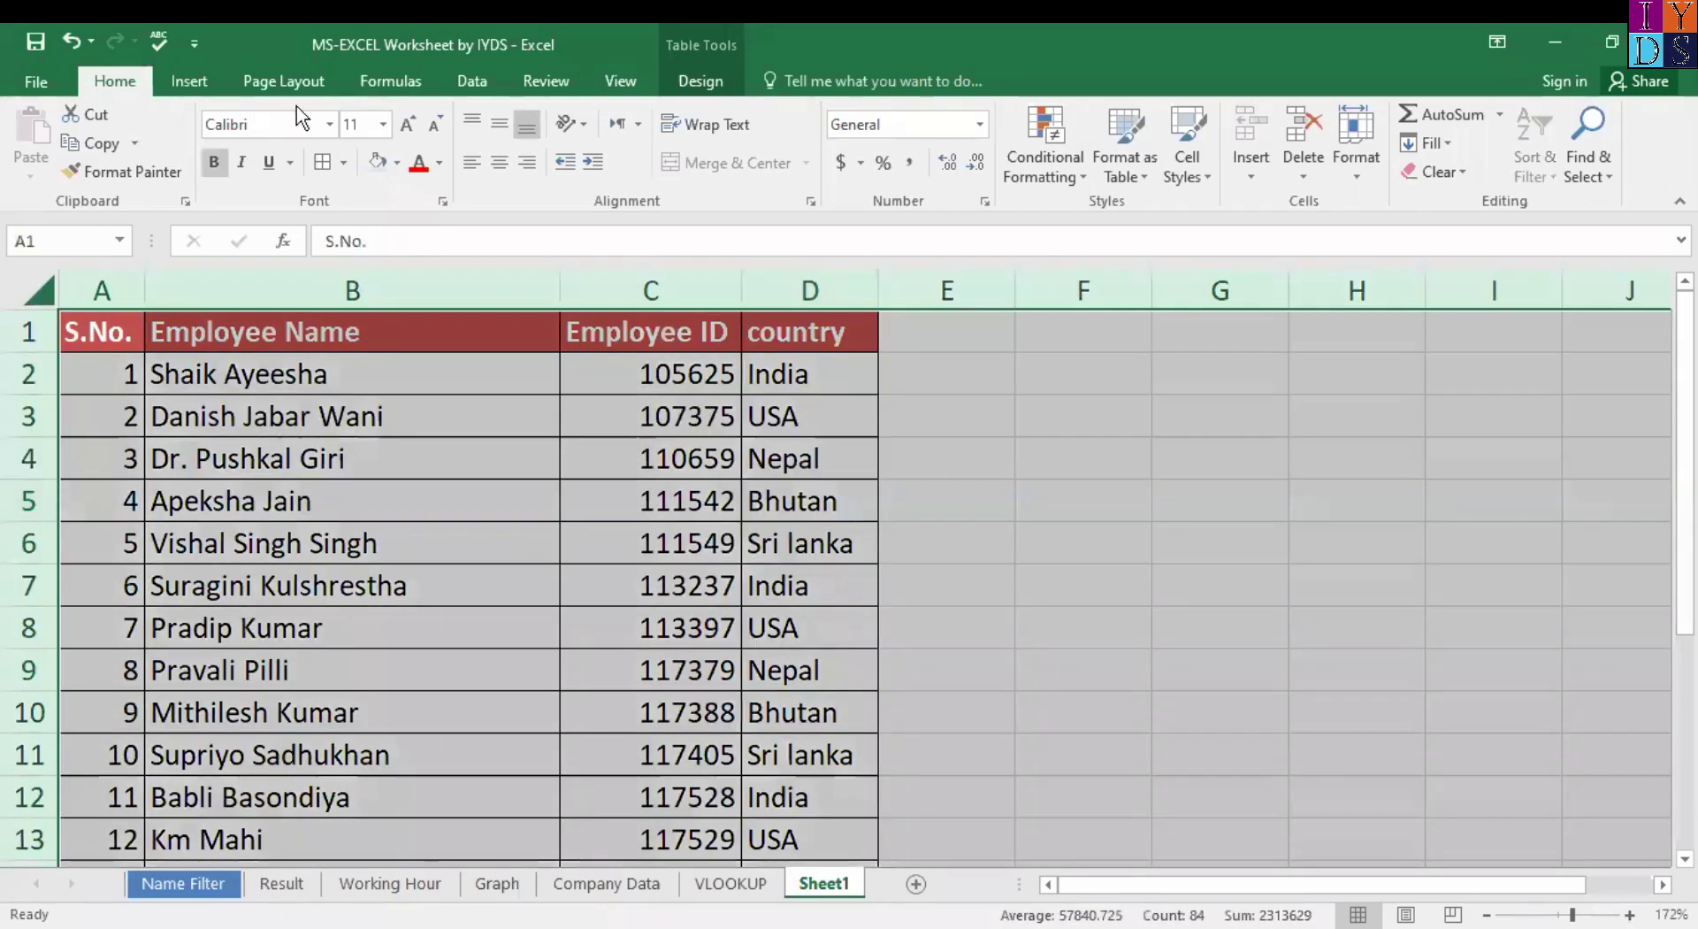
# Open the Create PivotTable dialog from the Insert tab.
pyautogui.click(192, 82)
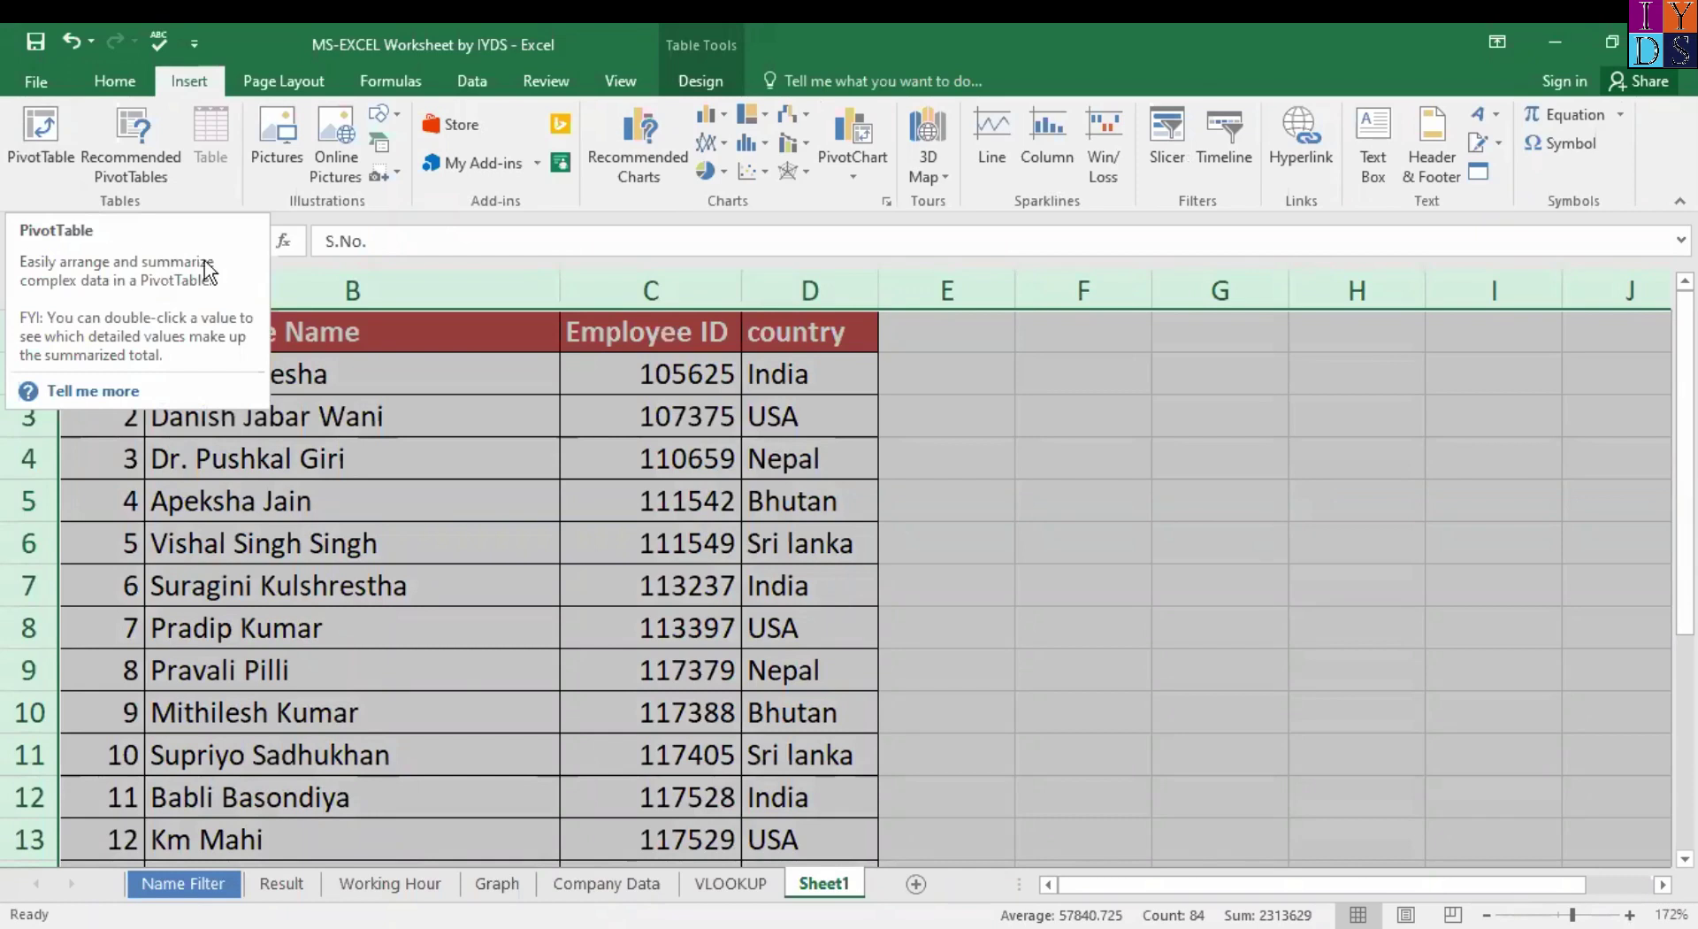
pyautogui.click(37, 122)
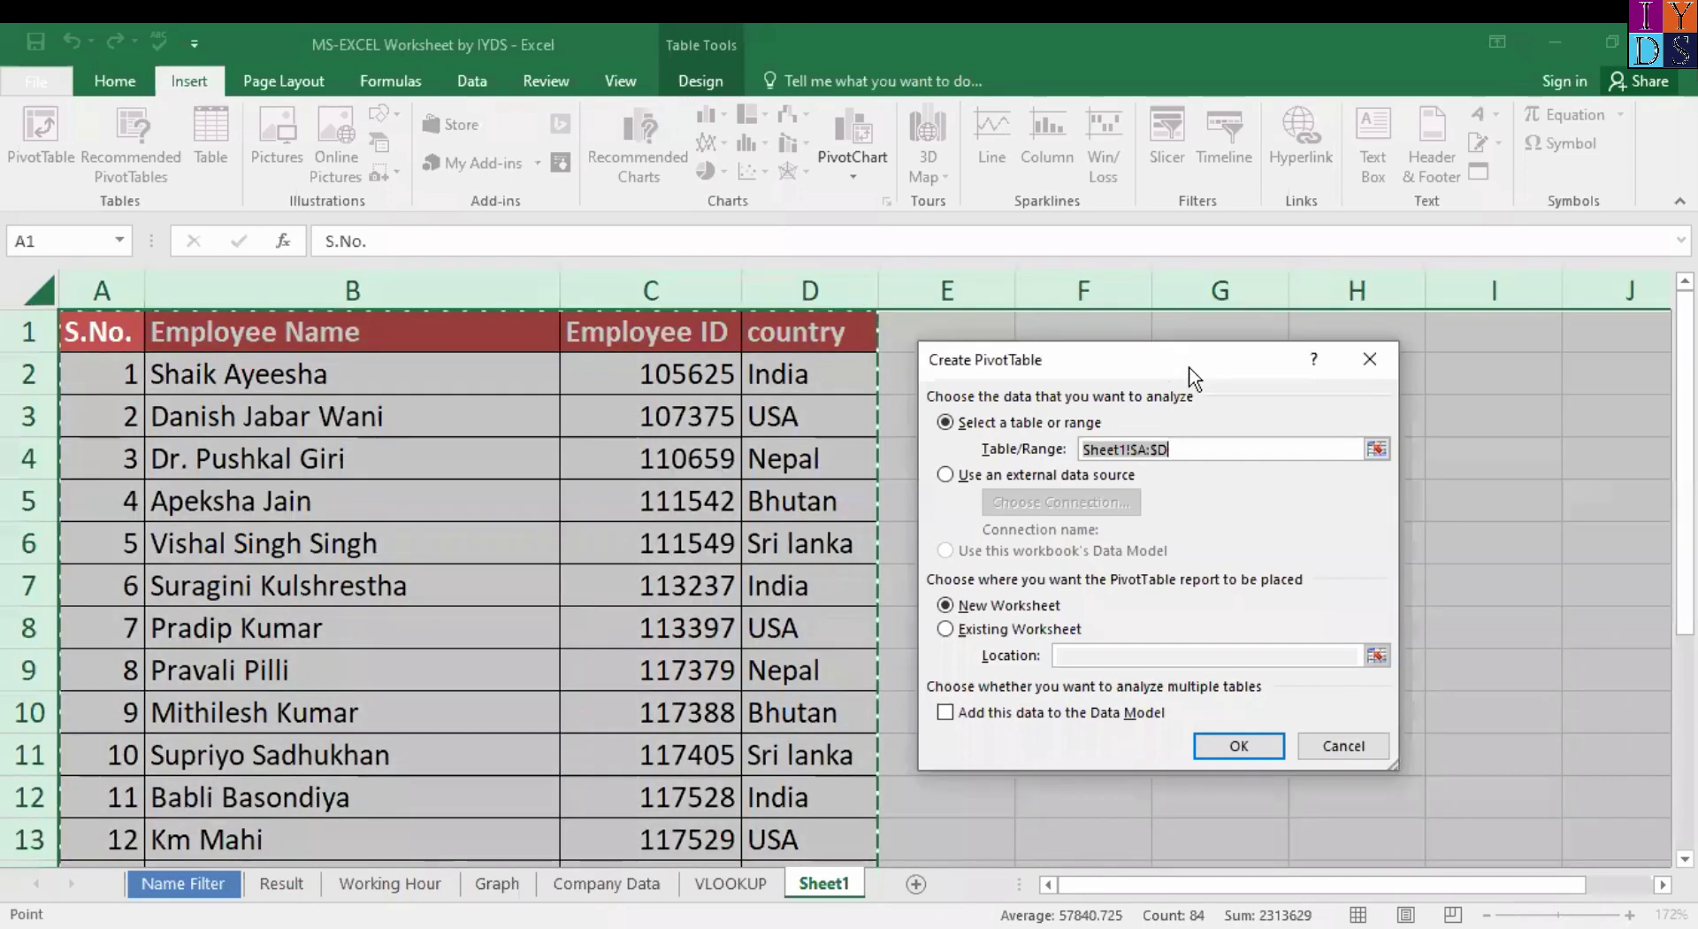
# Create the pivot table on a new worksheet using Sheet1!$A:$D as source.
pyautogui.moveTo(1189, 366); pyautogui.dragTo(1281, 341)
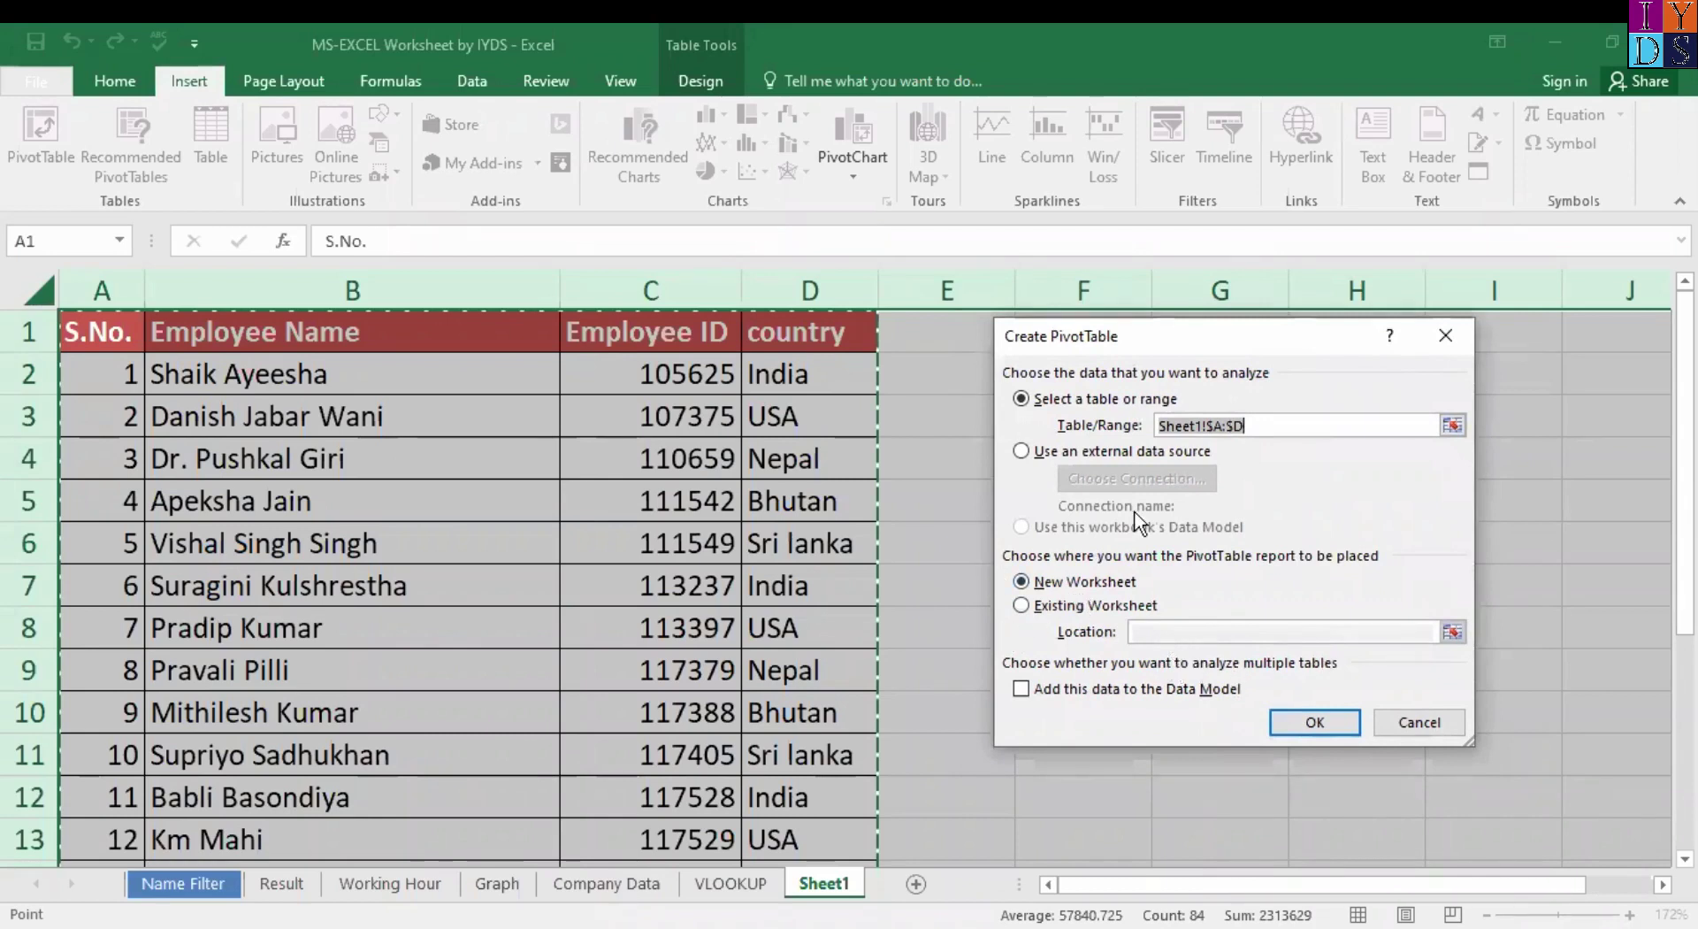
pyautogui.click(1315, 724)
pyautogui.click(1309, 723)
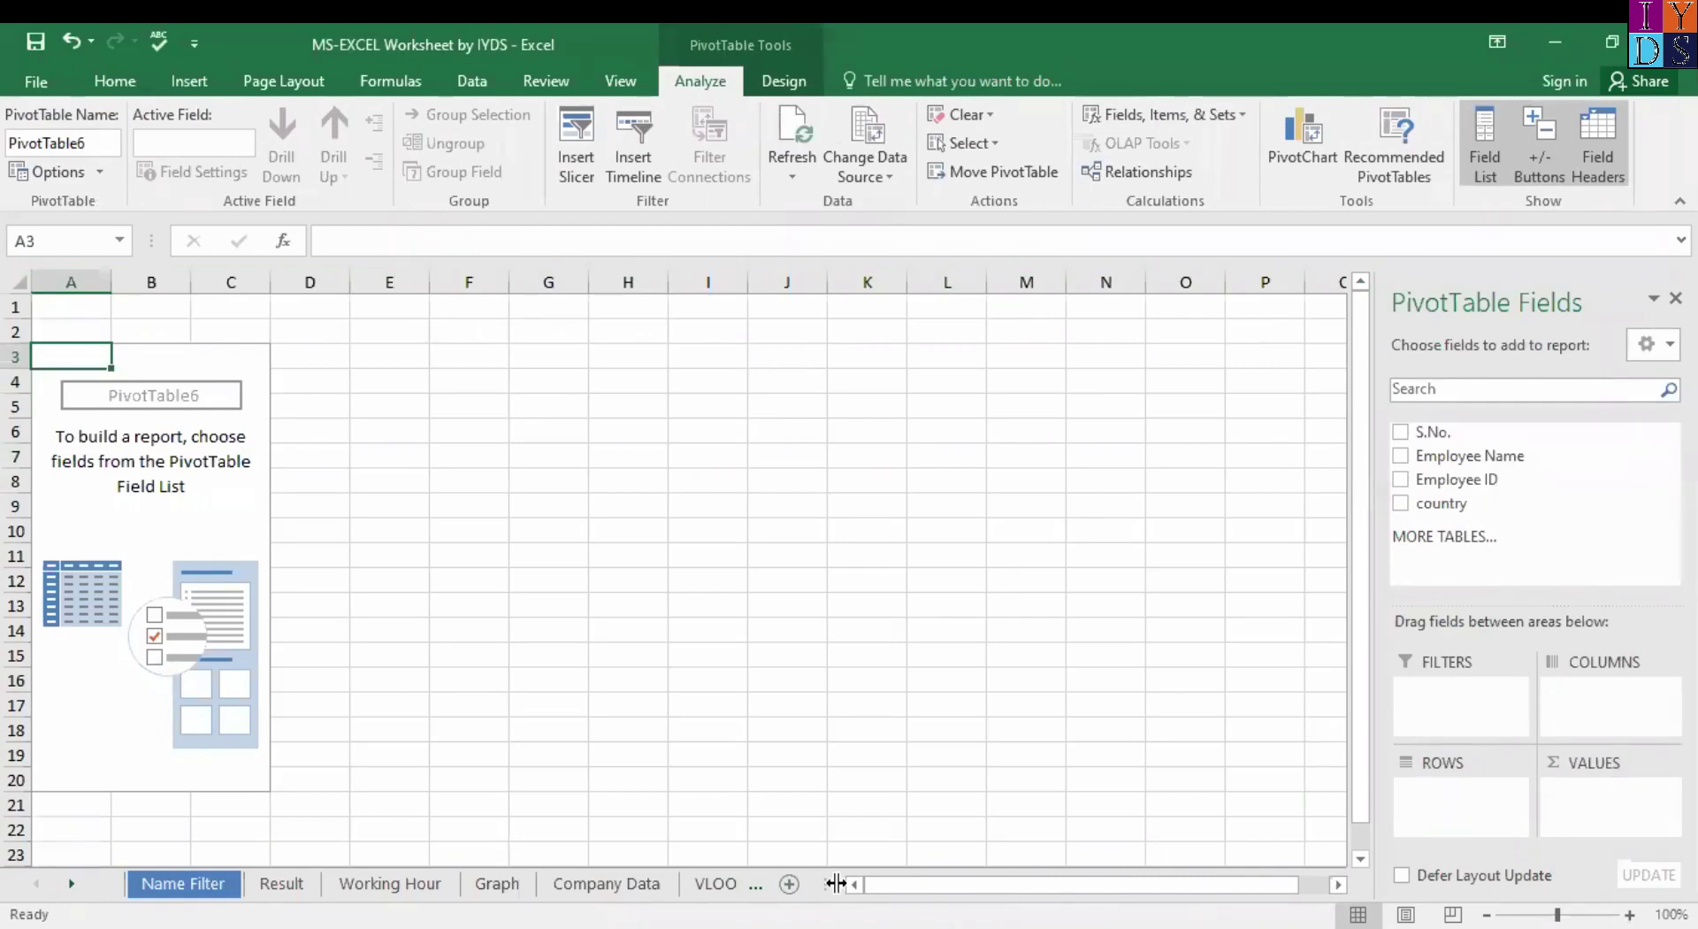
# Put Employee Name in Rows and a Count of country in Values.
pyautogui.moveTo(838, 883); pyautogui.dragTo(1090, 883)
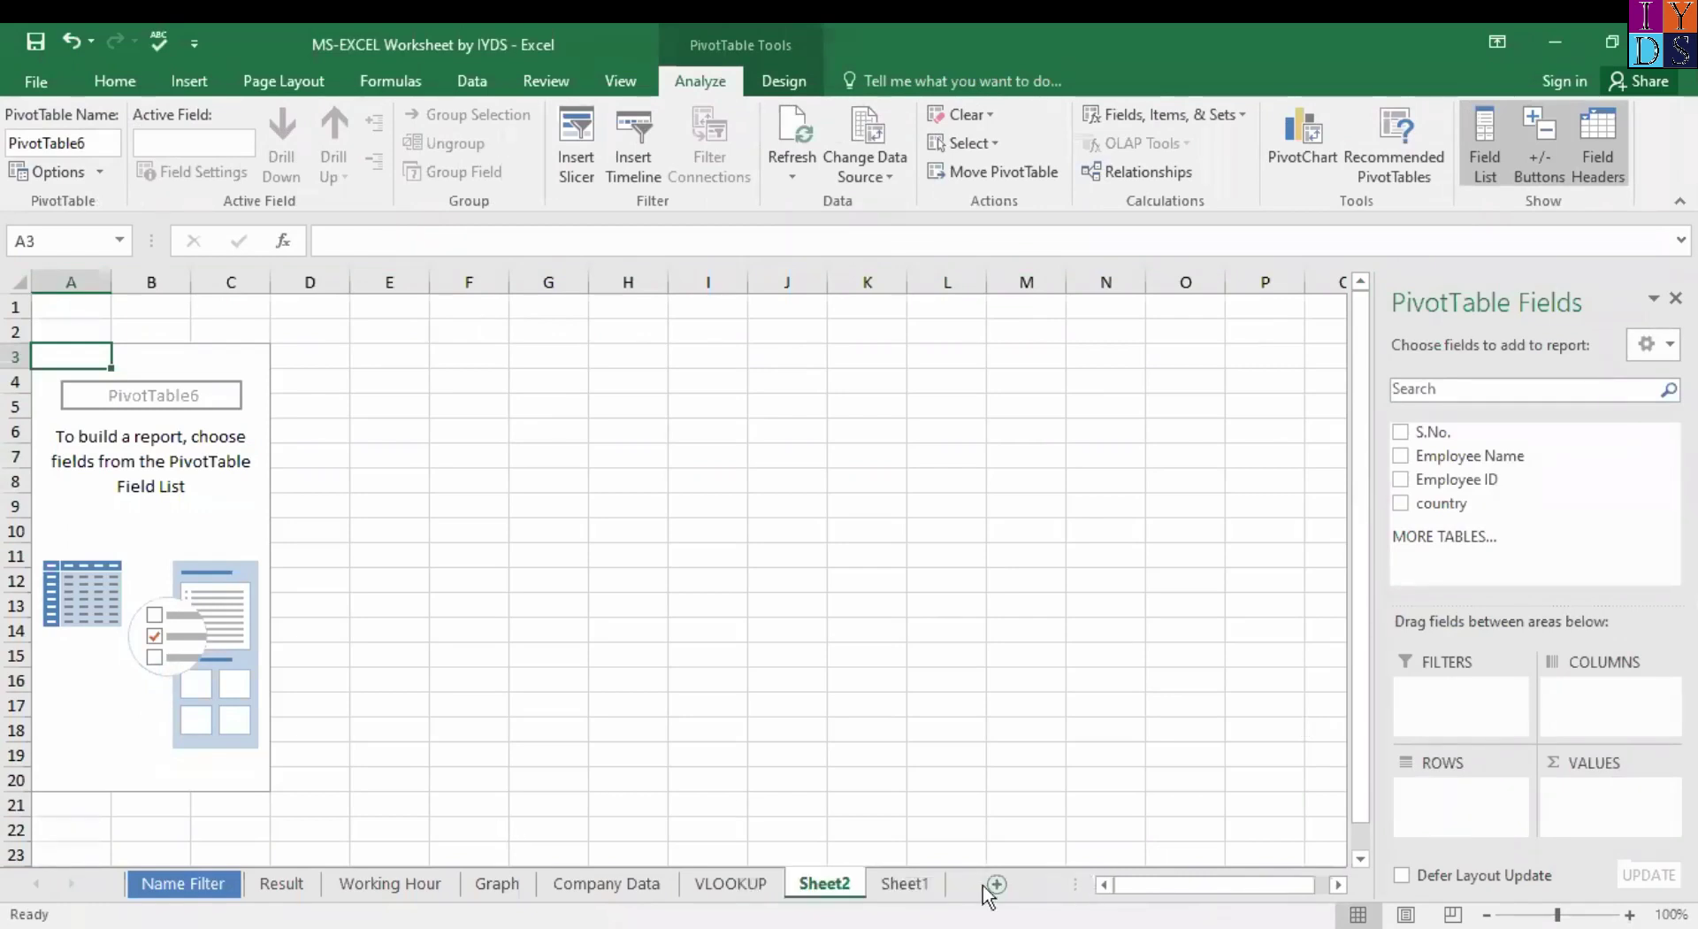
pyautogui.click(913, 884)
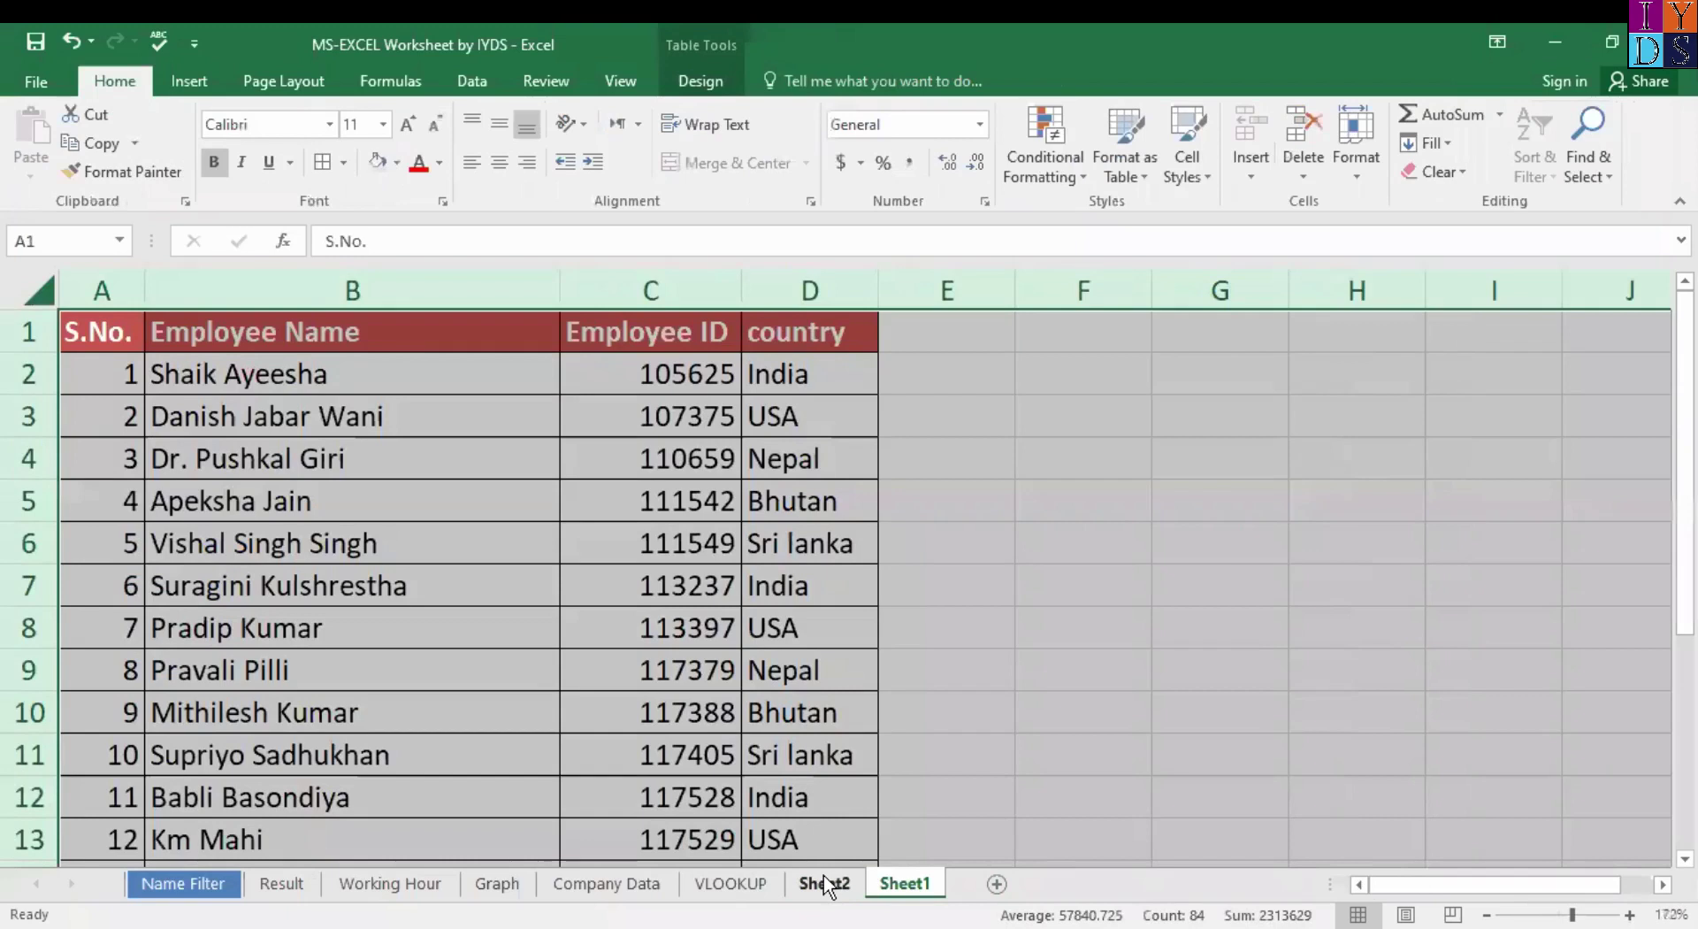
pyautogui.click(824, 875)
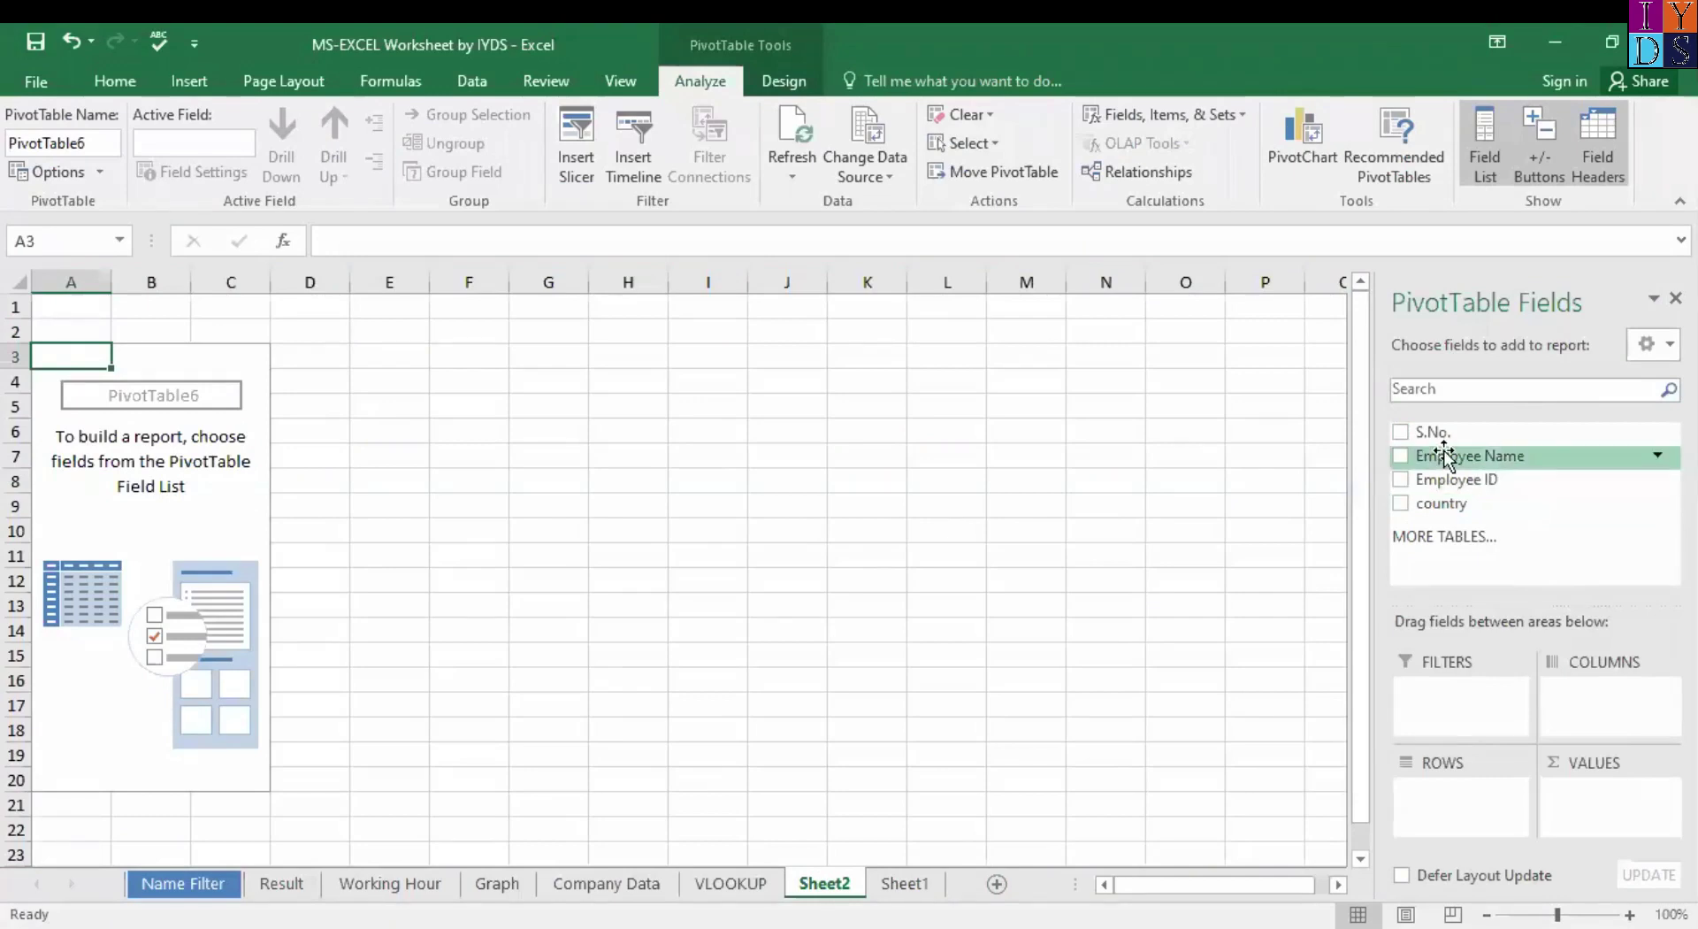
pyautogui.moveTo(1476, 460); pyautogui.dragTo(1473, 814)
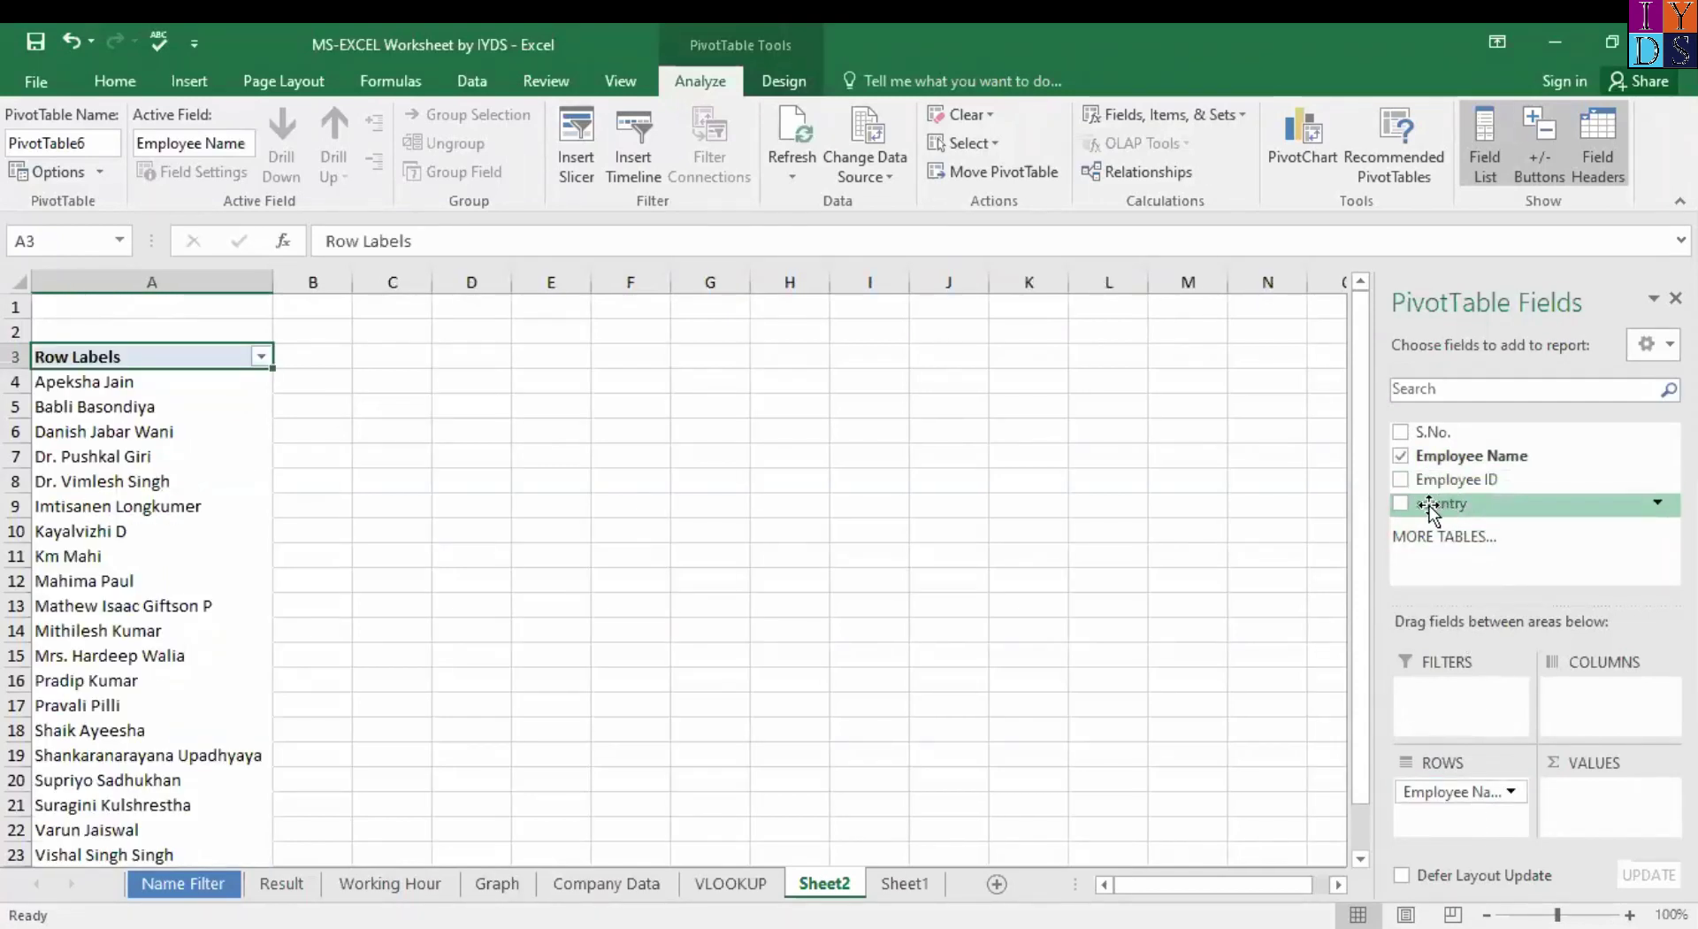
pyautogui.moveTo(1424, 506); pyautogui.dragTo(1499, 587)
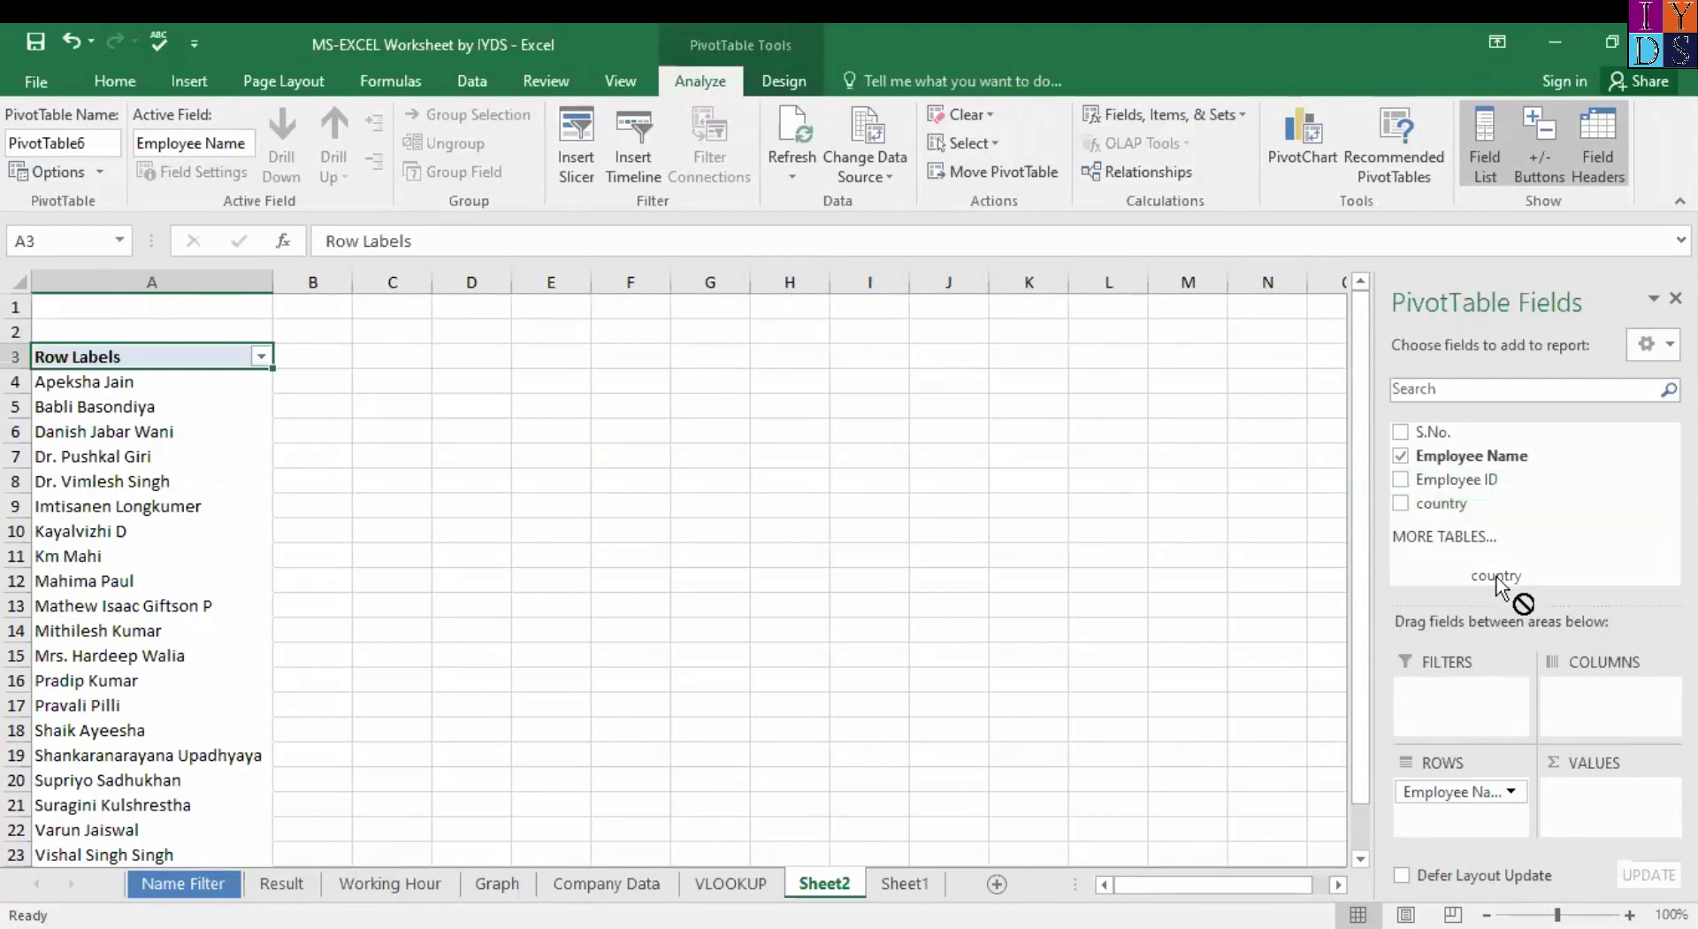
pyautogui.moveTo(1579, 727); pyautogui.dragTo(1599, 796)
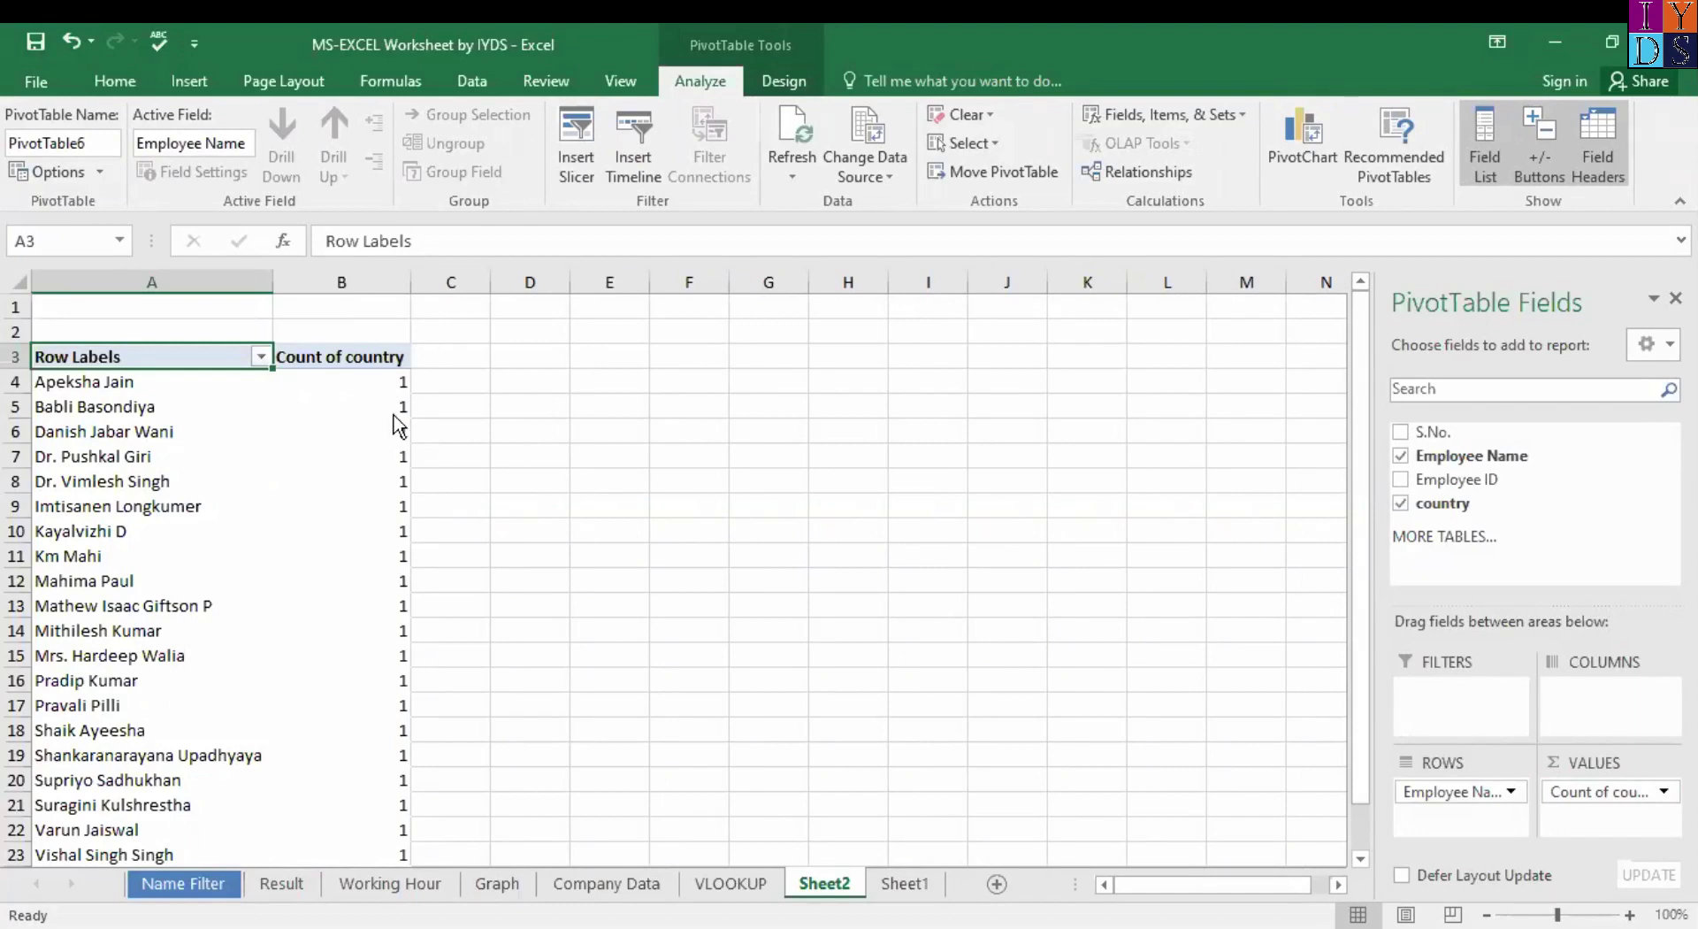
pyautogui.moveTo(392, 390)
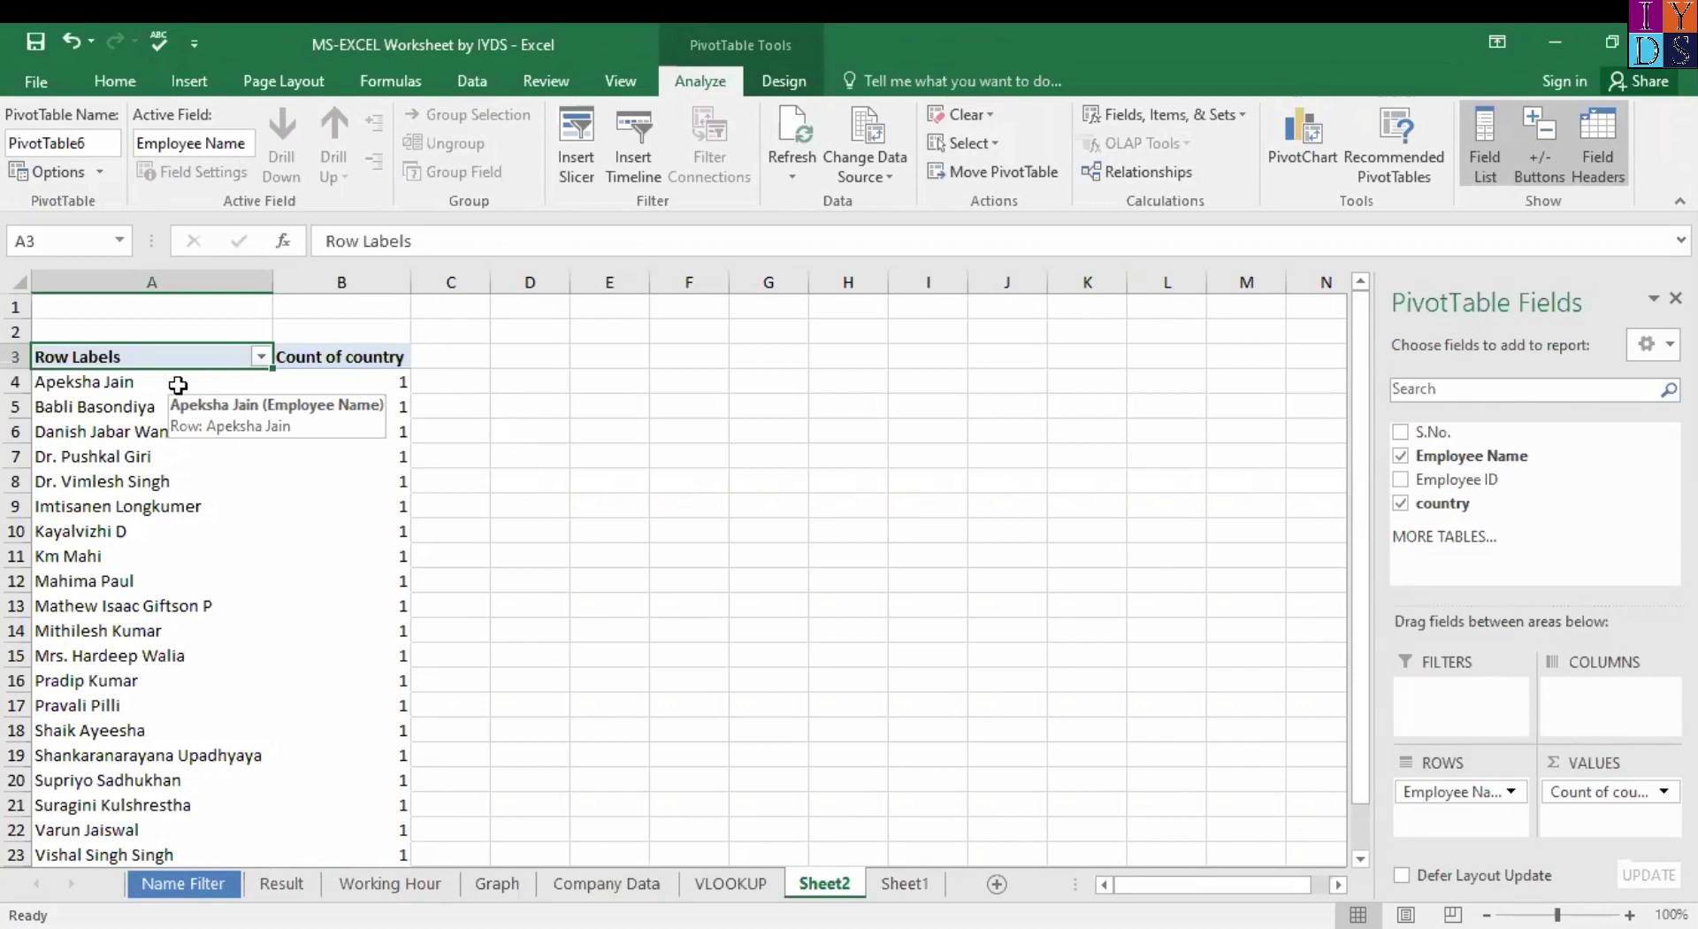
# Undo the Count of country, then try and undo Employee ID as a value field.
pyautogui.click(463, 381)
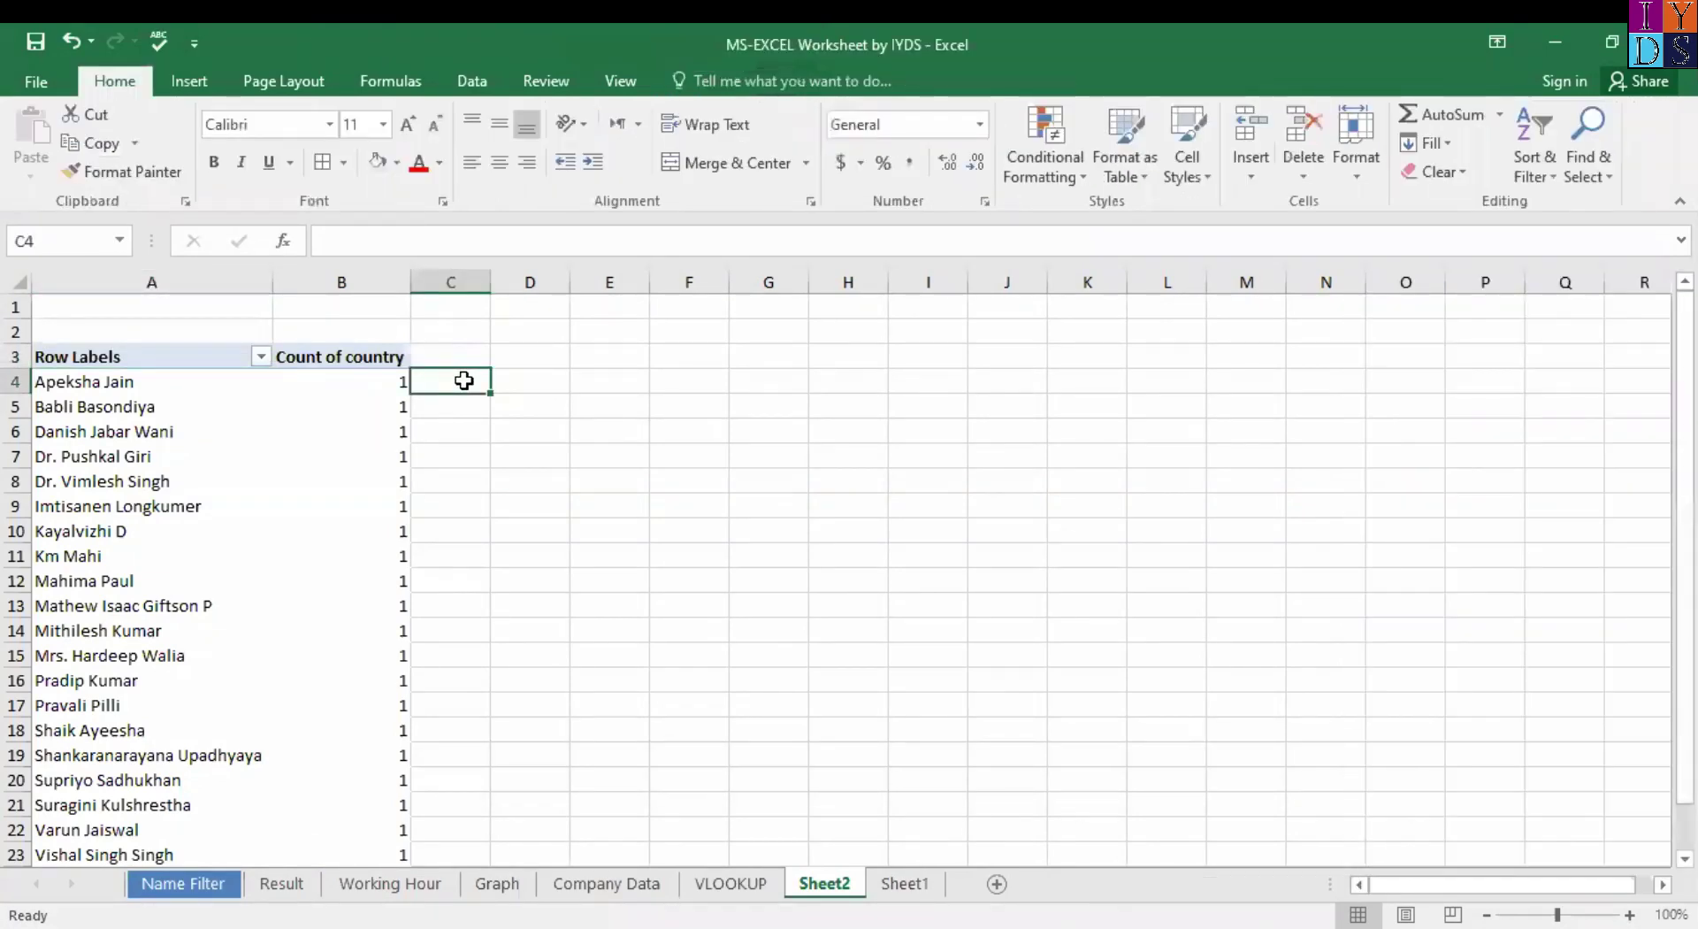
pyautogui.click(159, 366)
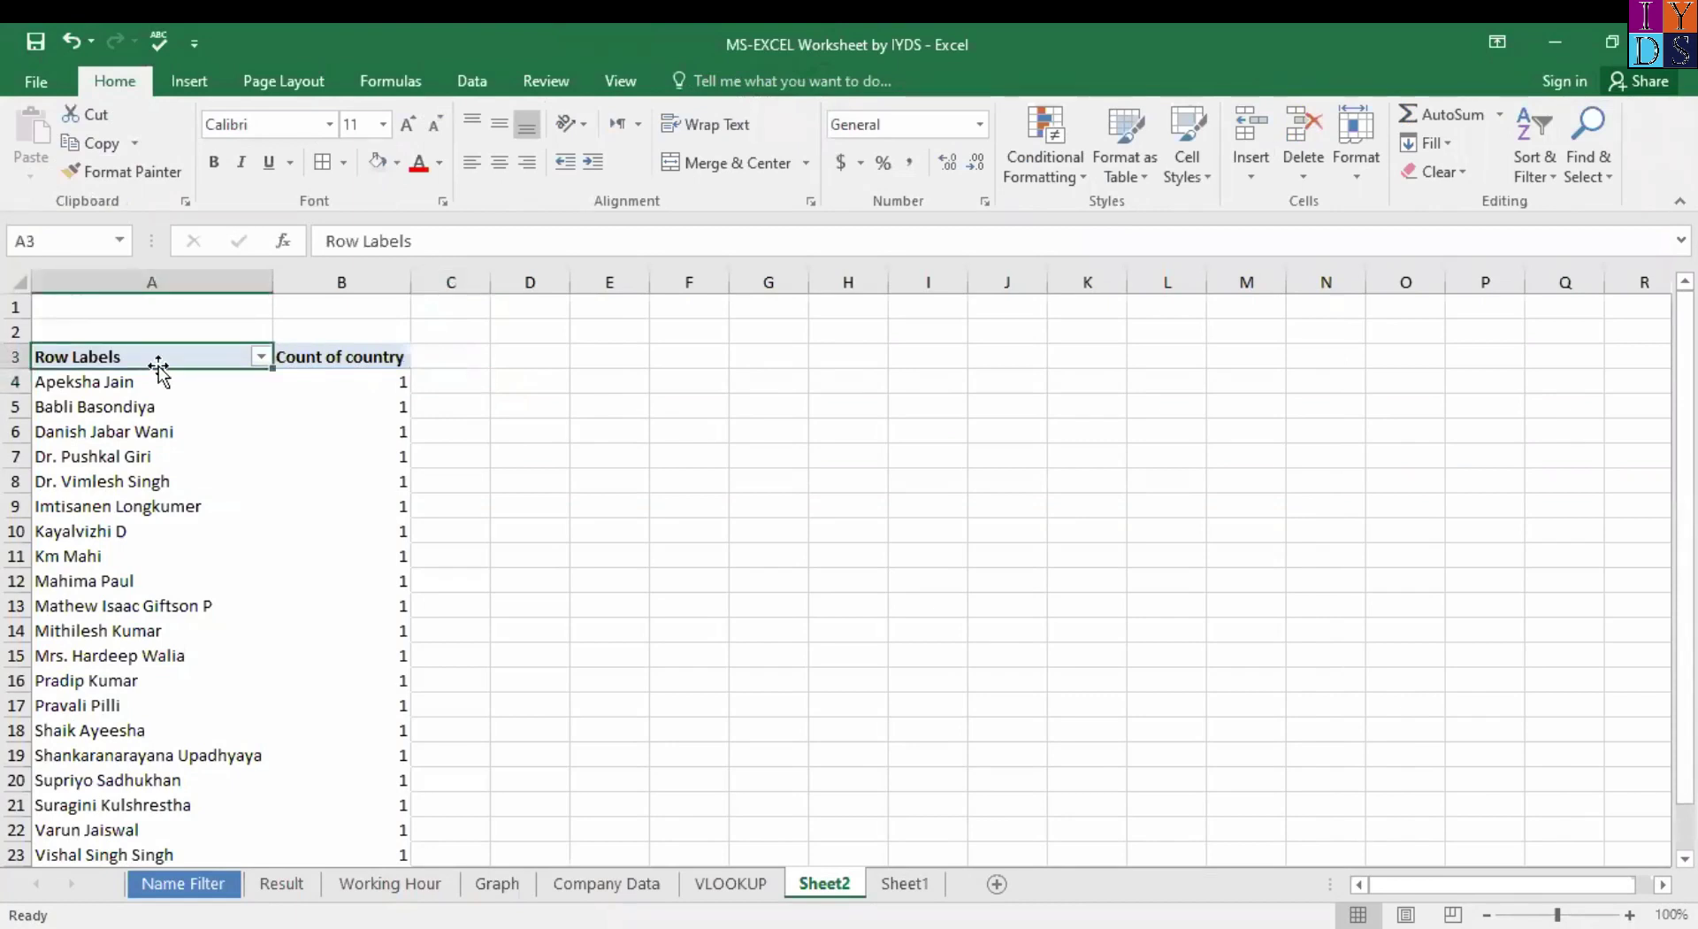
pyautogui.hotkey('ctrl', 'z')
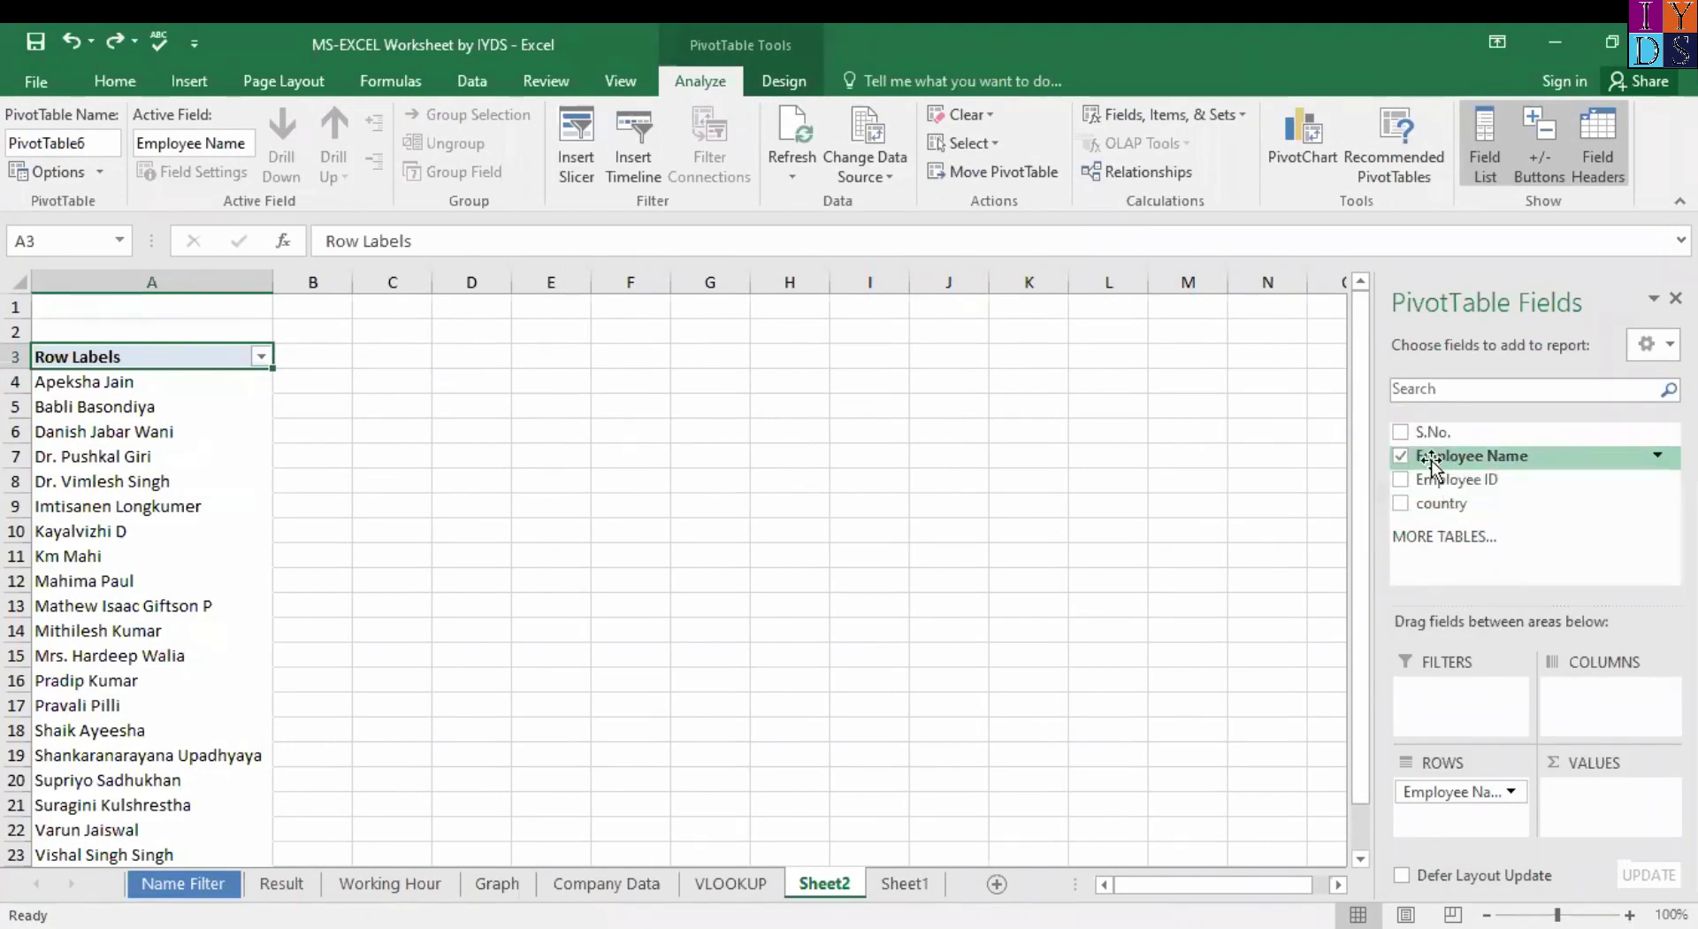
pyautogui.moveTo(1451, 478); pyautogui.dragTo(1608, 796)
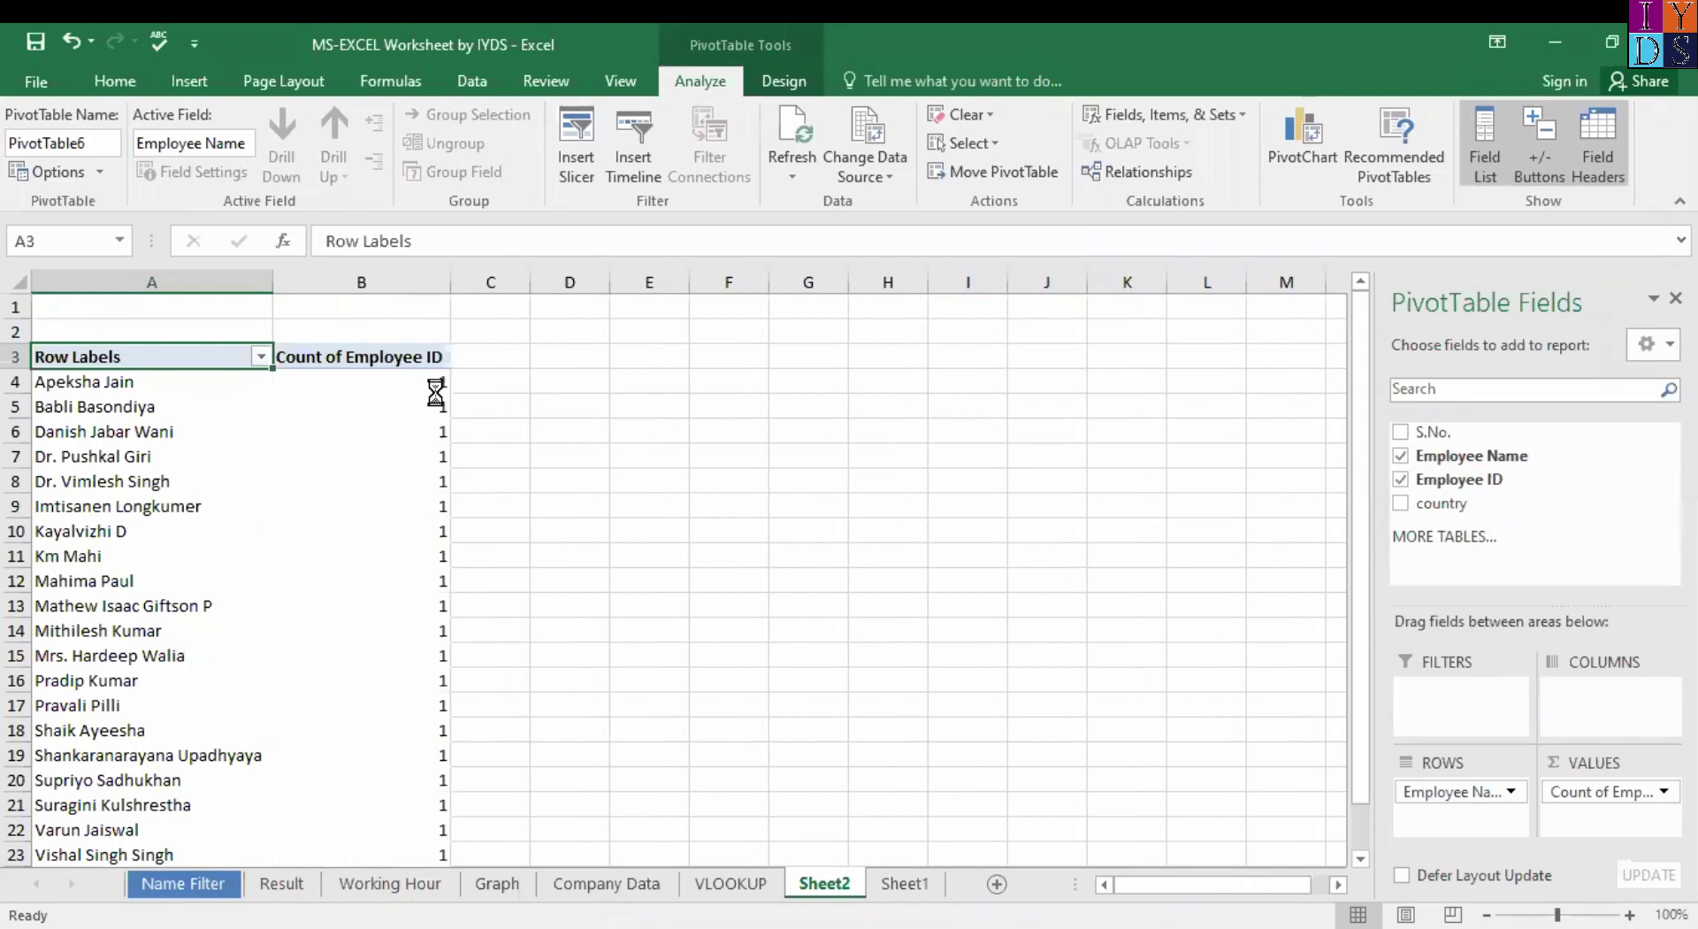
pyautogui.hotkey('ctrl', 'z')
# Move Employee ID to Columns, then Rows, then remove it from the pivot.
pyautogui.moveTo(1443, 480); pyautogui.dragTo(1619, 699)
pyautogui.click(1619, 694)
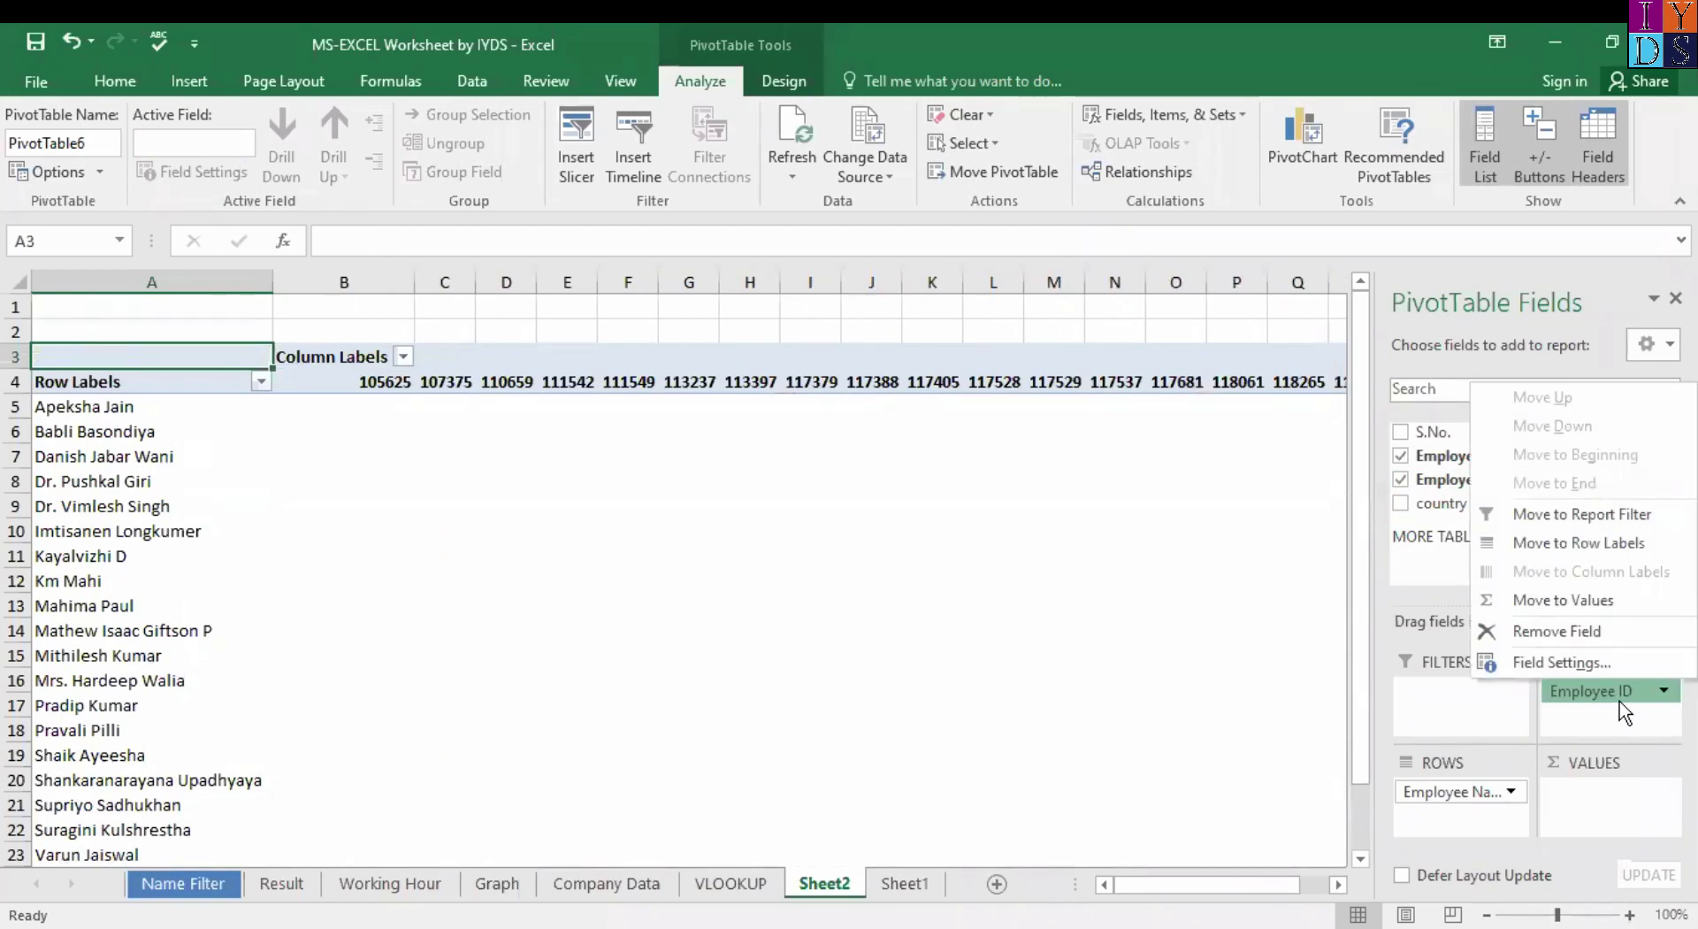
pyautogui.click(1594, 683)
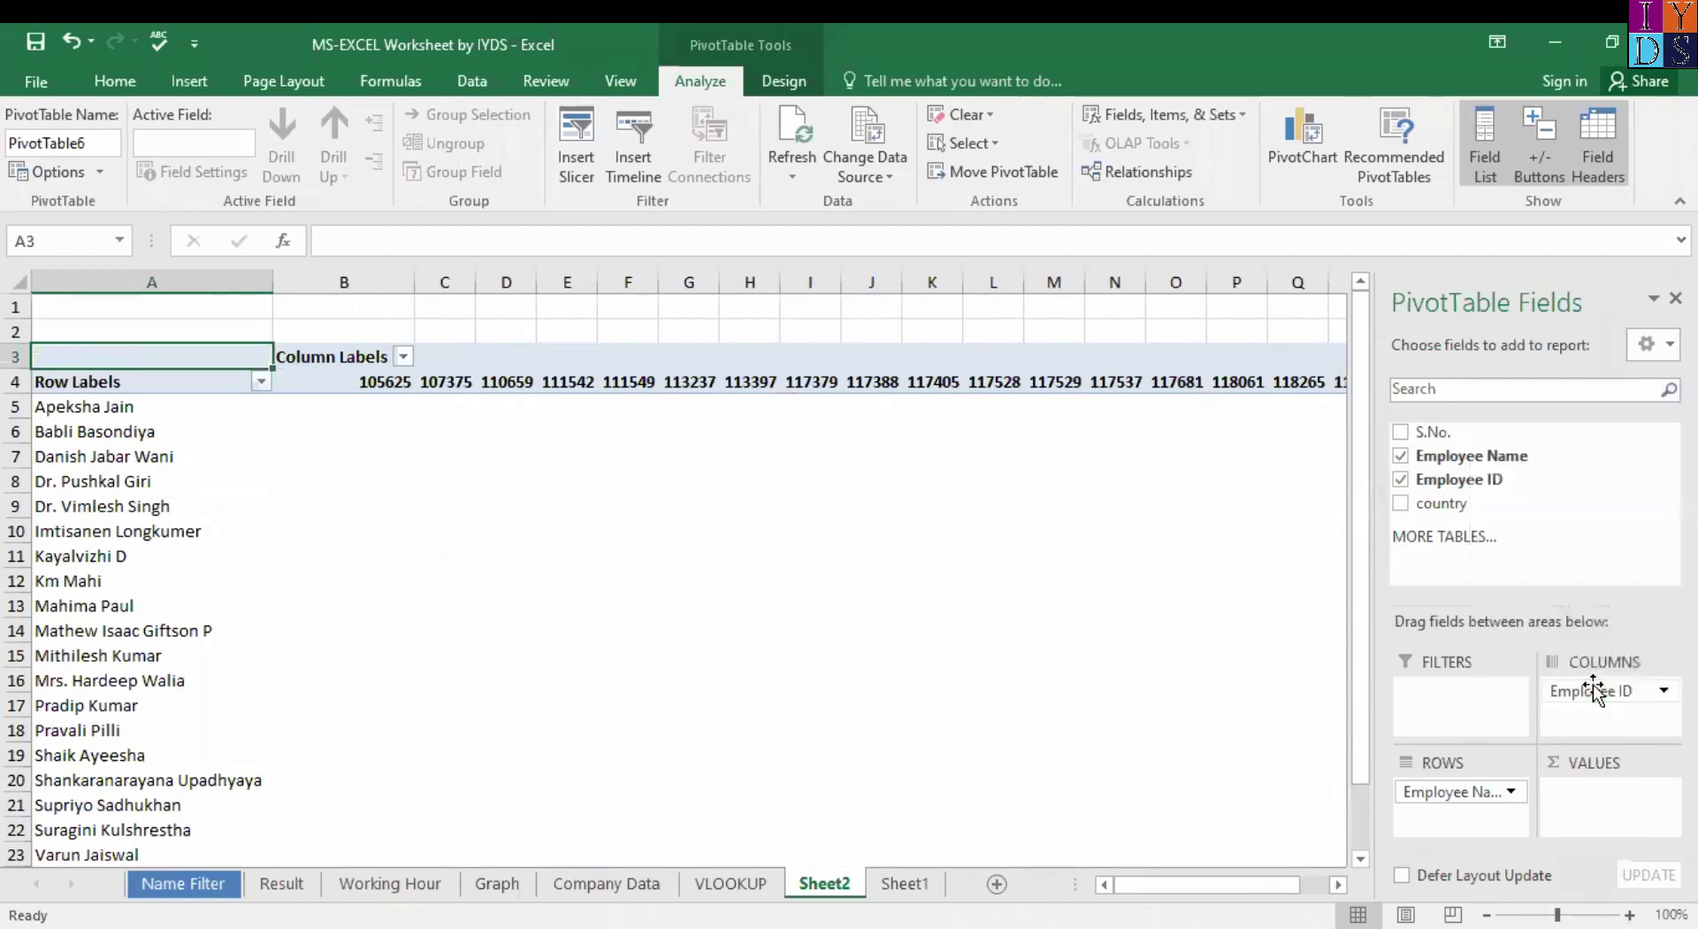
pyautogui.moveTo(1593, 686); pyautogui.dragTo(1463, 818)
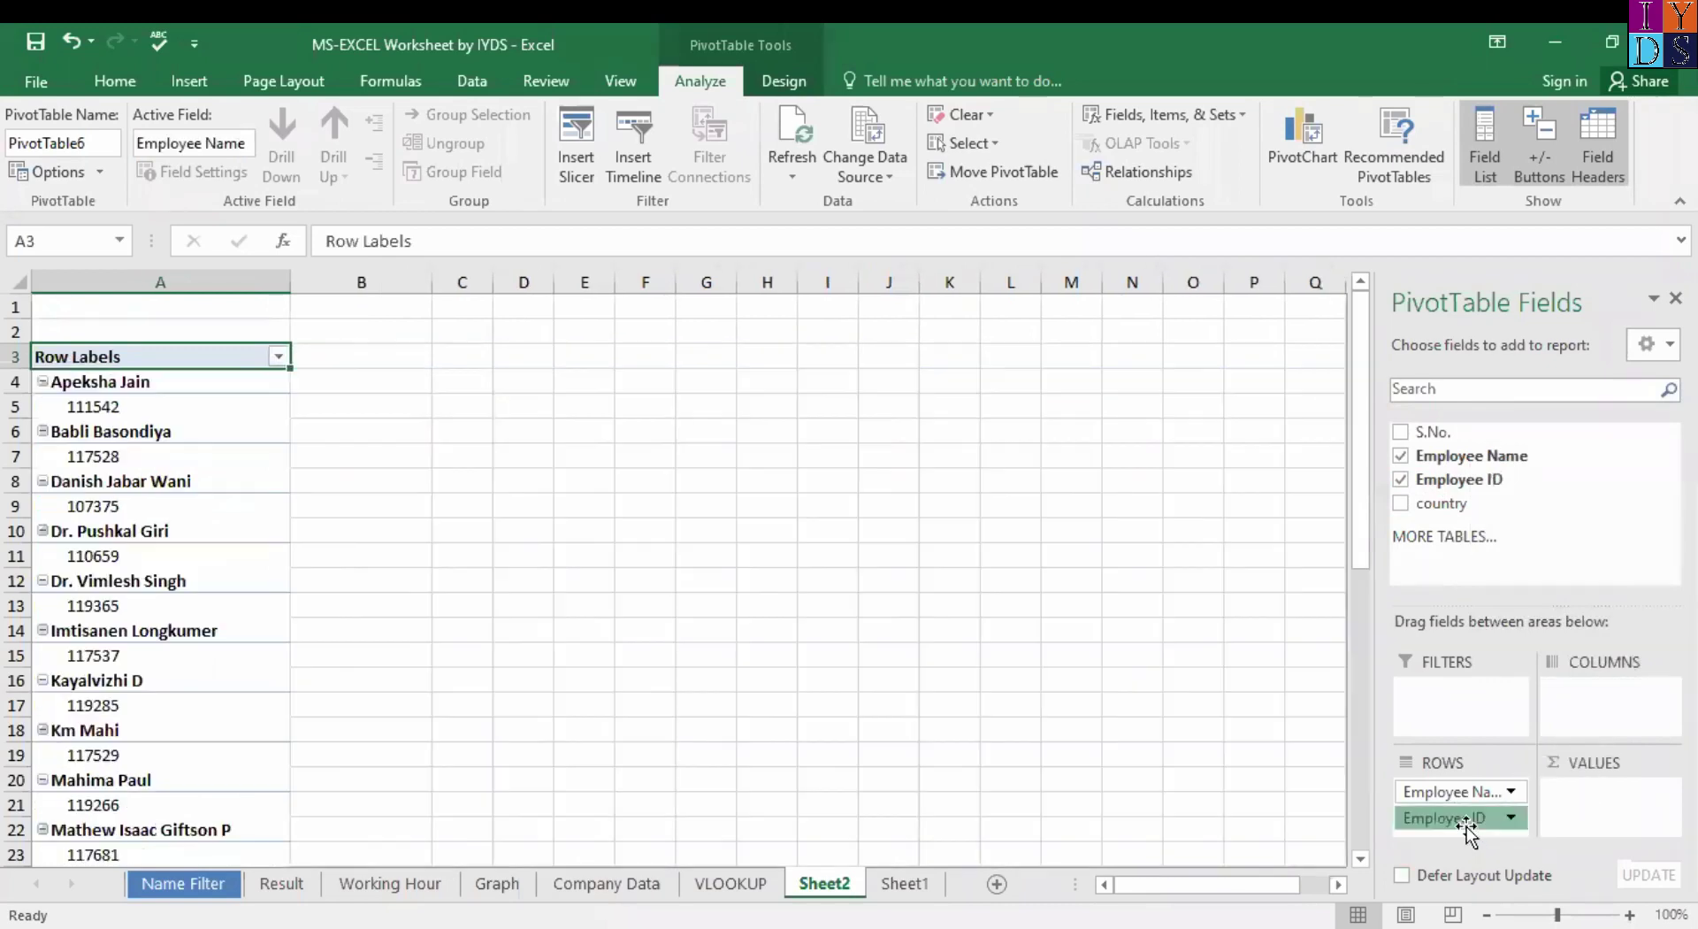
pyautogui.click(1463, 818)
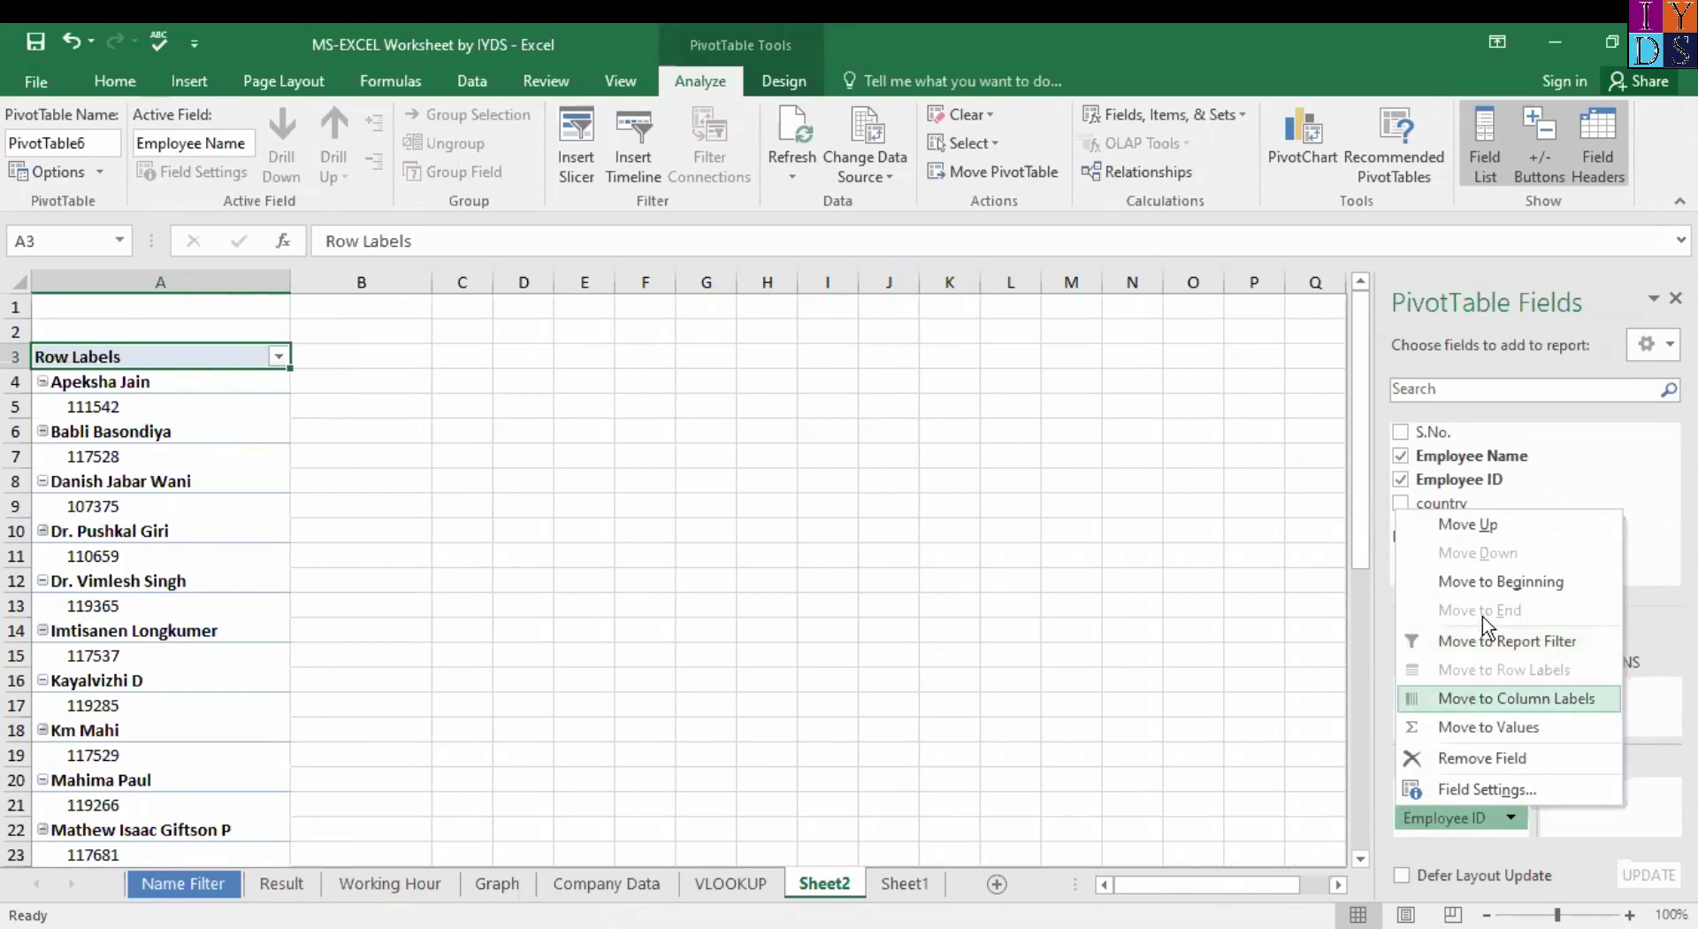
pyautogui.click(1493, 761)
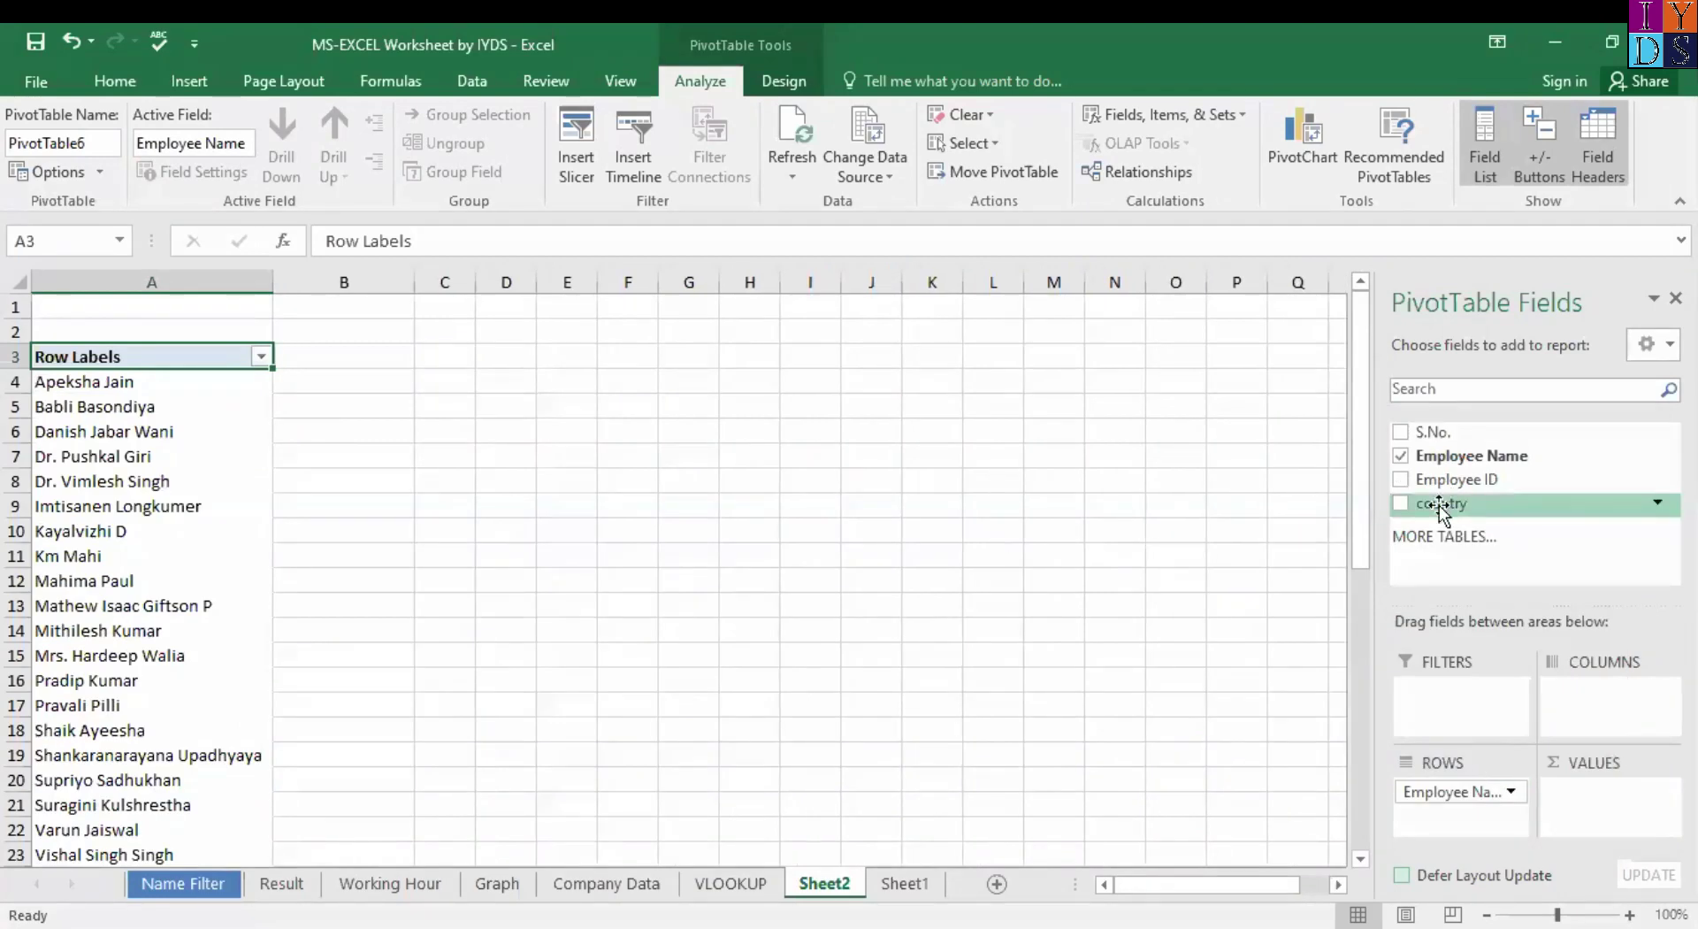
# Nest country under Employee Name in Rows and hide the field list.
pyautogui.moveTo(1441, 508); pyautogui.dragTo(1476, 829)
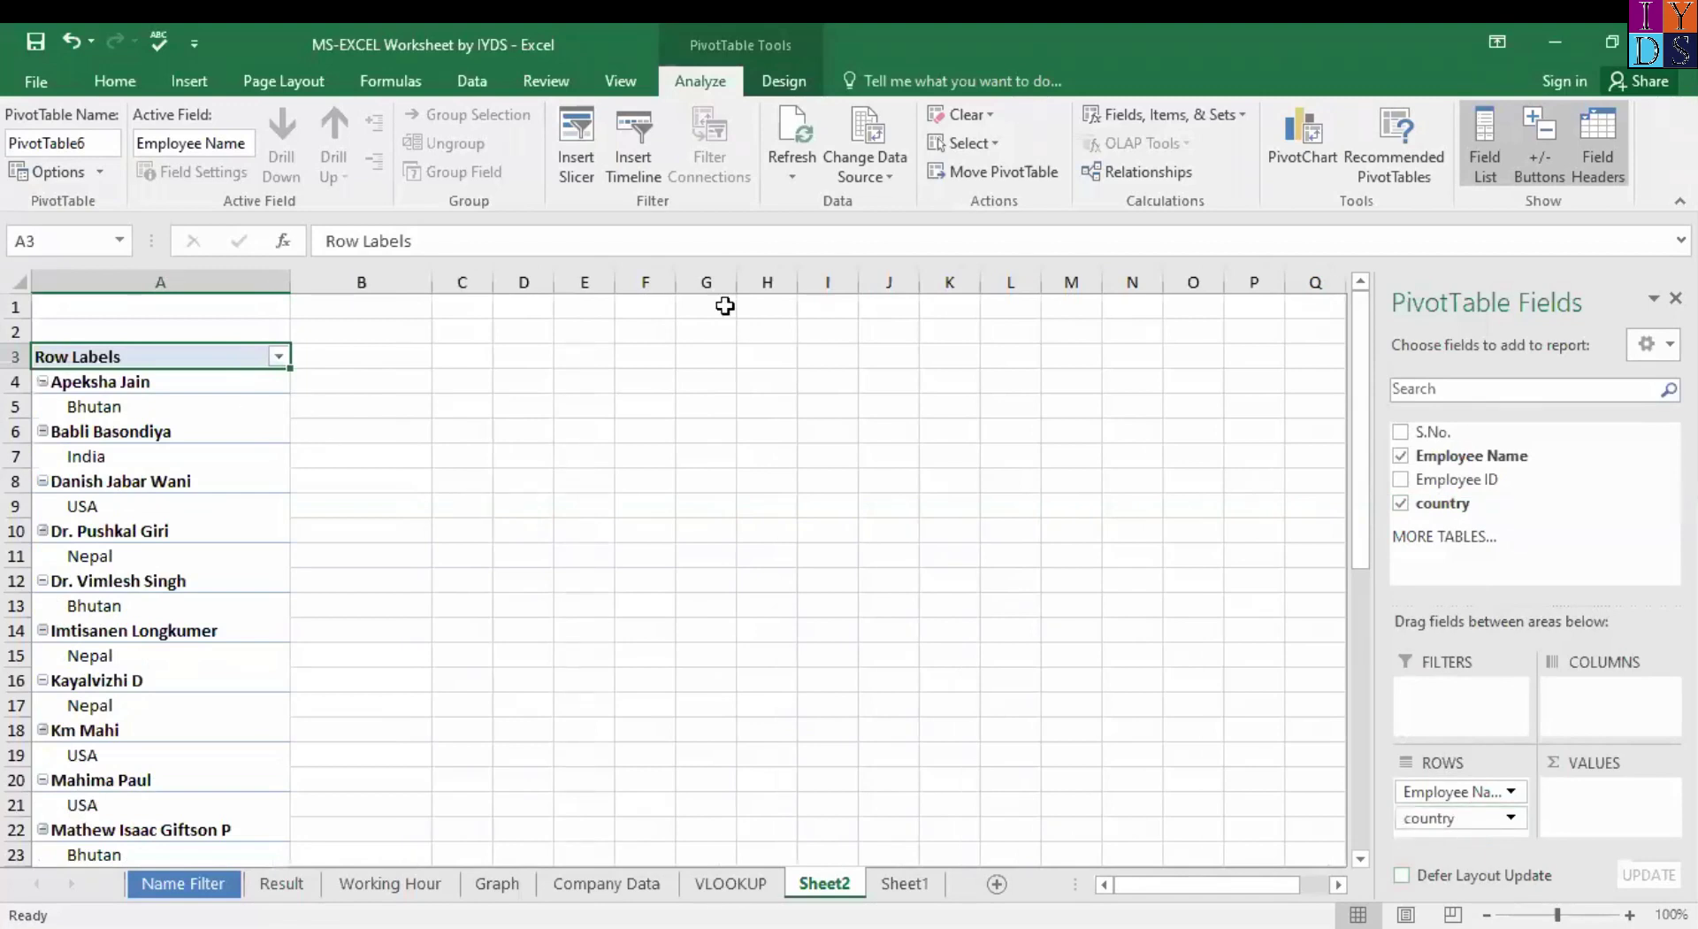
pyautogui.click(1675, 298)
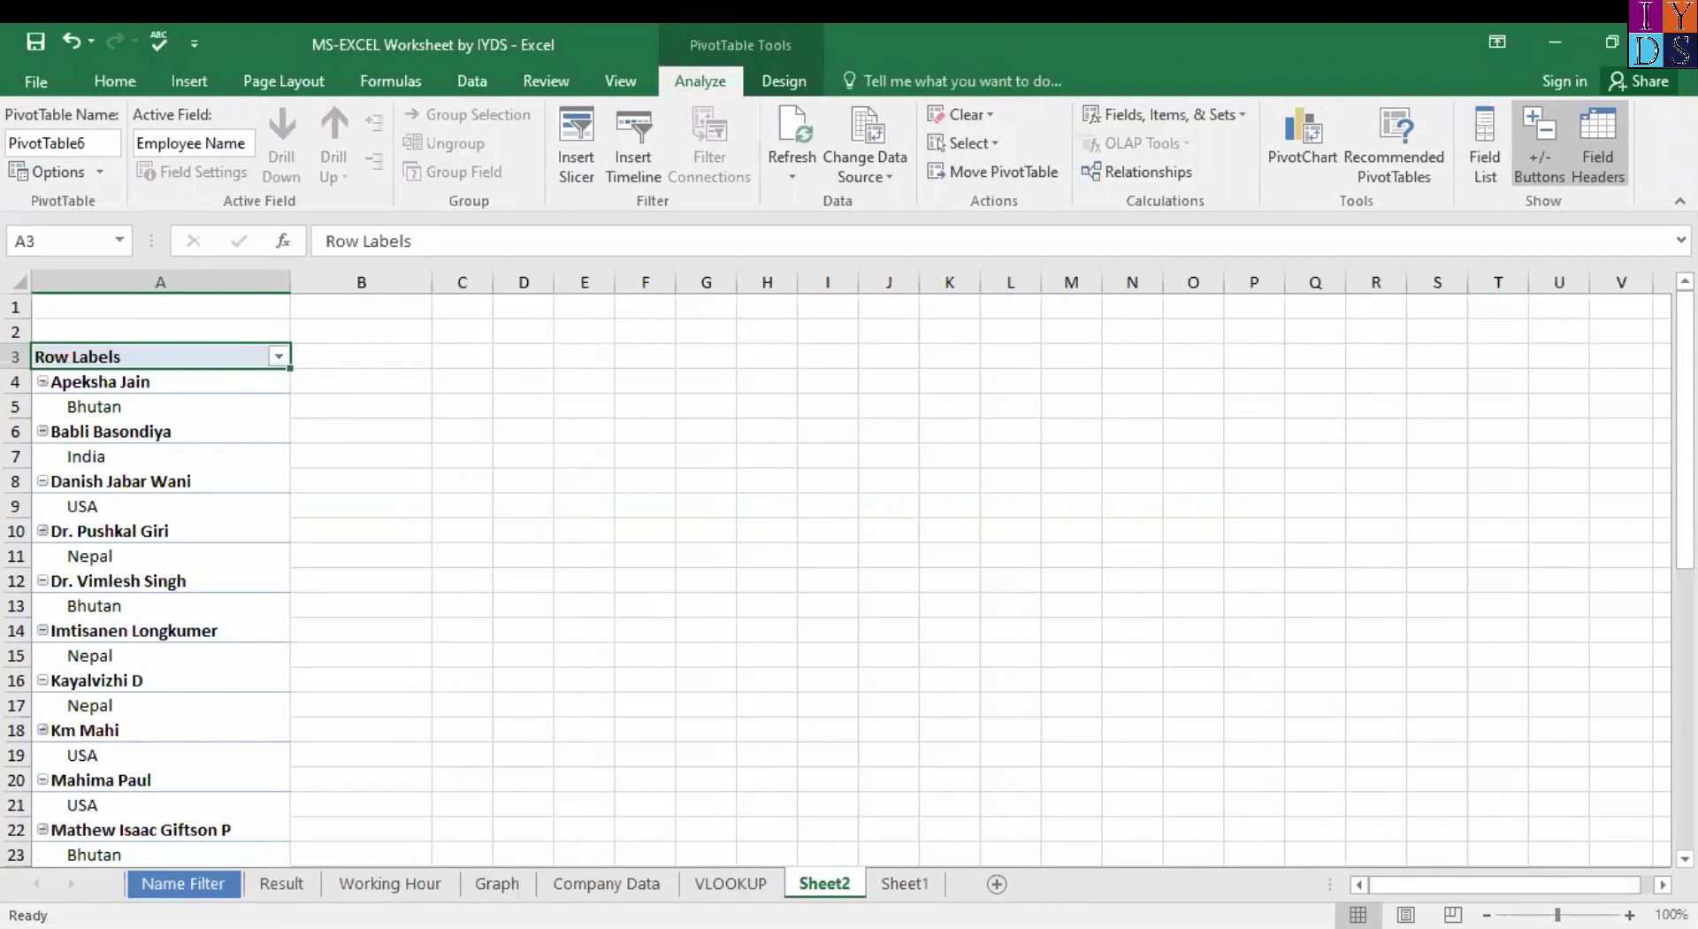
pyautogui.scroll(3, 566, 547)
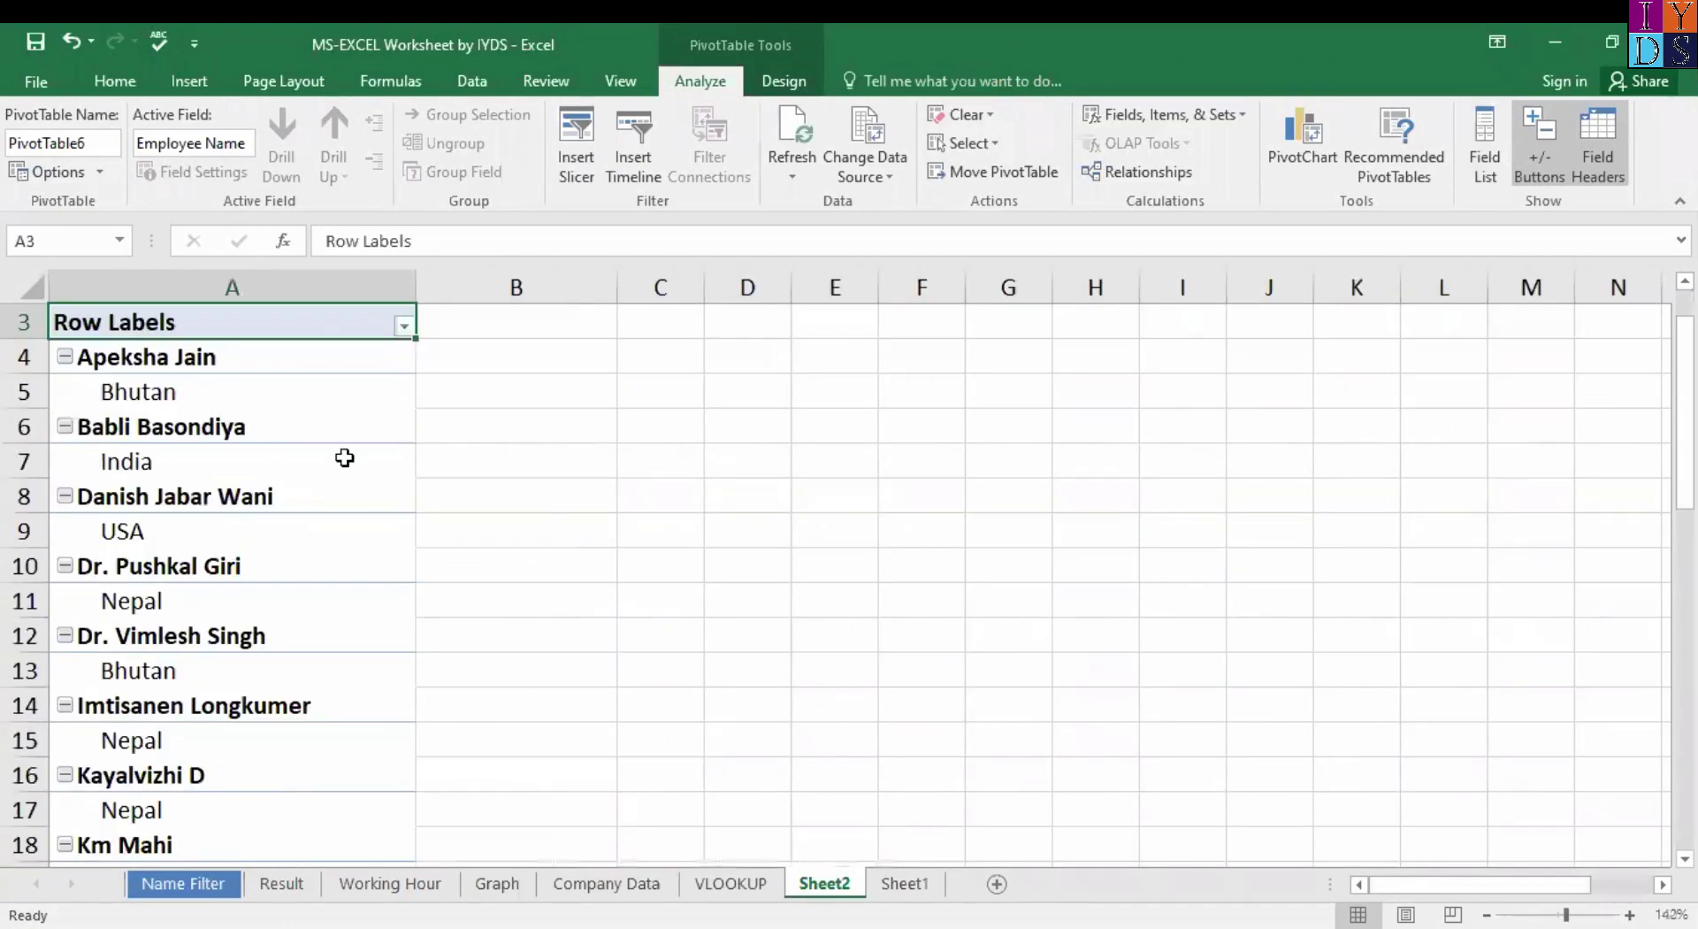
# Browse the pivot's employee names and their nested countries such as Bhutan and Nepal.
pyautogui.click(303, 410)
pyautogui.click(325, 364)
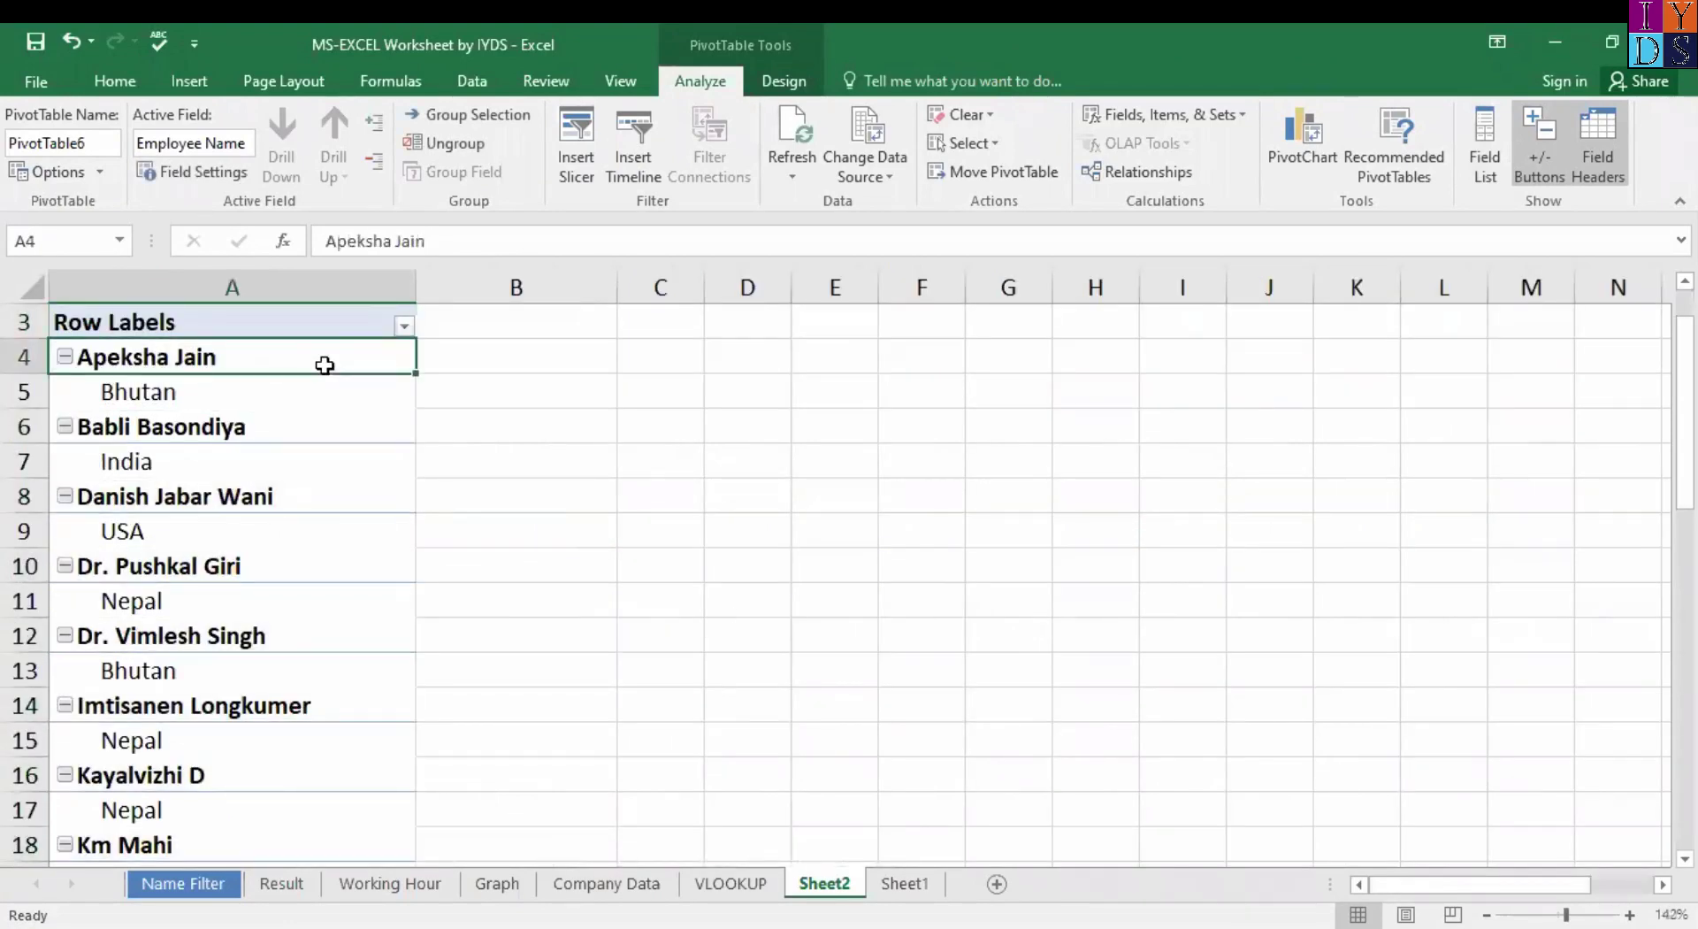
pyautogui.click(329, 400)
pyautogui.click(272, 369)
pyautogui.press('Down')
pyautogui.press('Down')
pyautogui.press('Down')
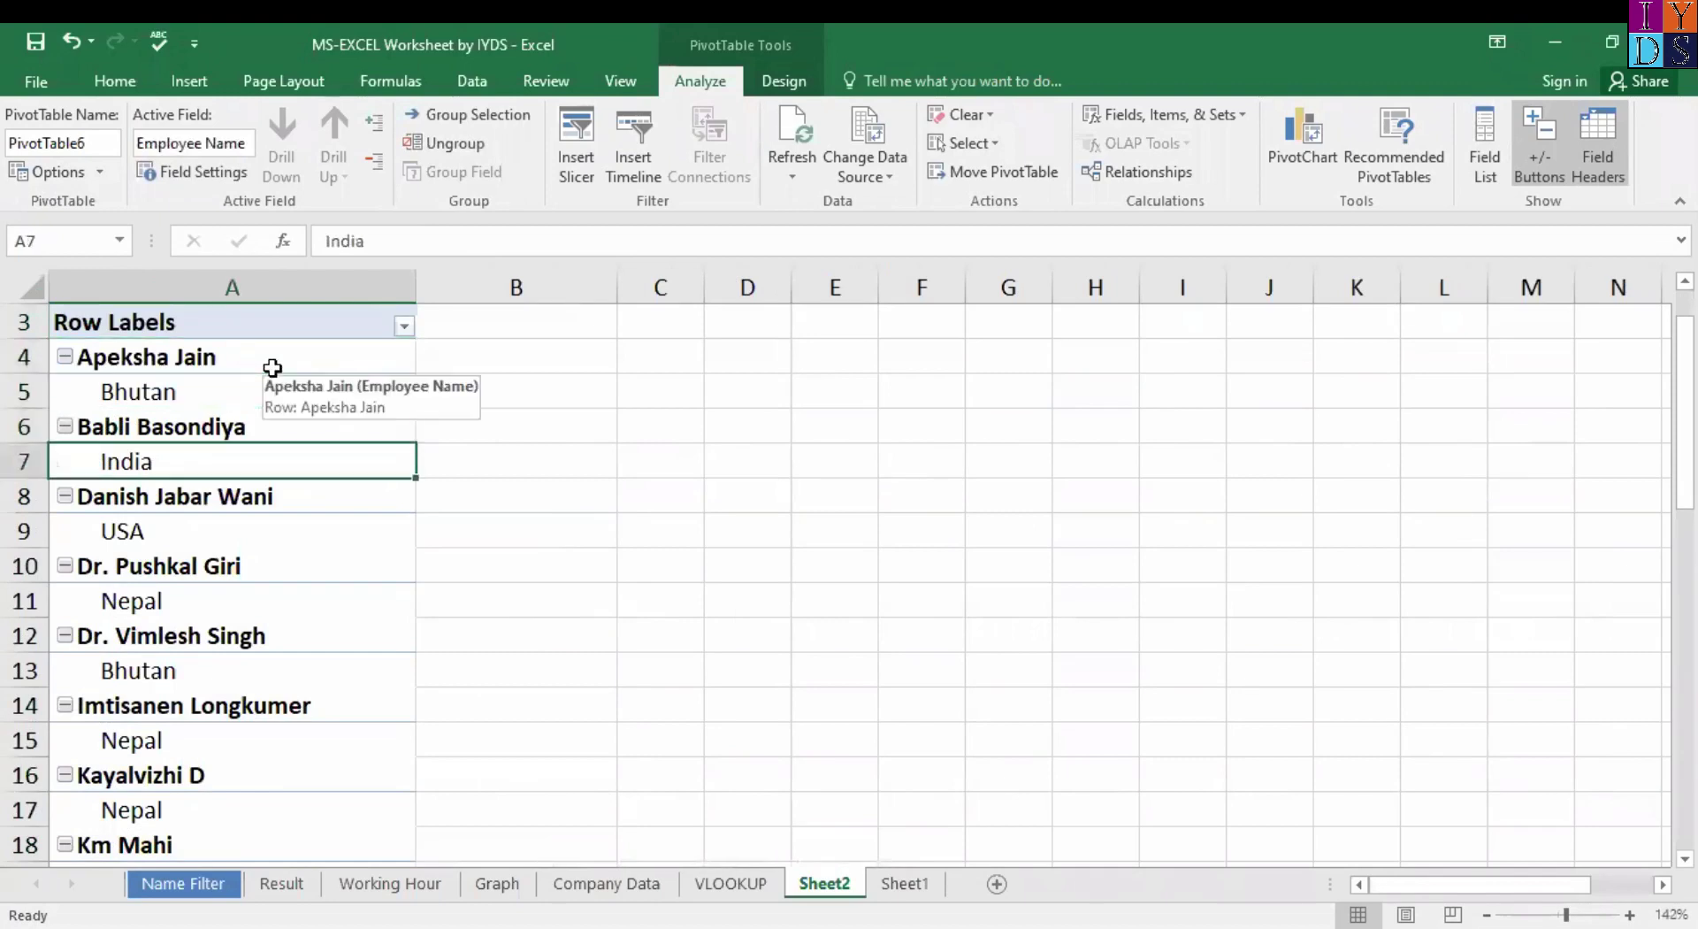
pyautogui.press('Down')
pyautogui.press('Down')
pyautogui.press('Up')
pyautogui.press('Down')
pyautogui.press('Down')
pyautogui.press('Down')
pyautogui.press('Down')
pyautogui.press('Up')
pyautogui.press('Up')
pyautogui.press('Down')
pyautogui.press('Down')
pyautogui.press('Up')
pyautogui.press('Down')
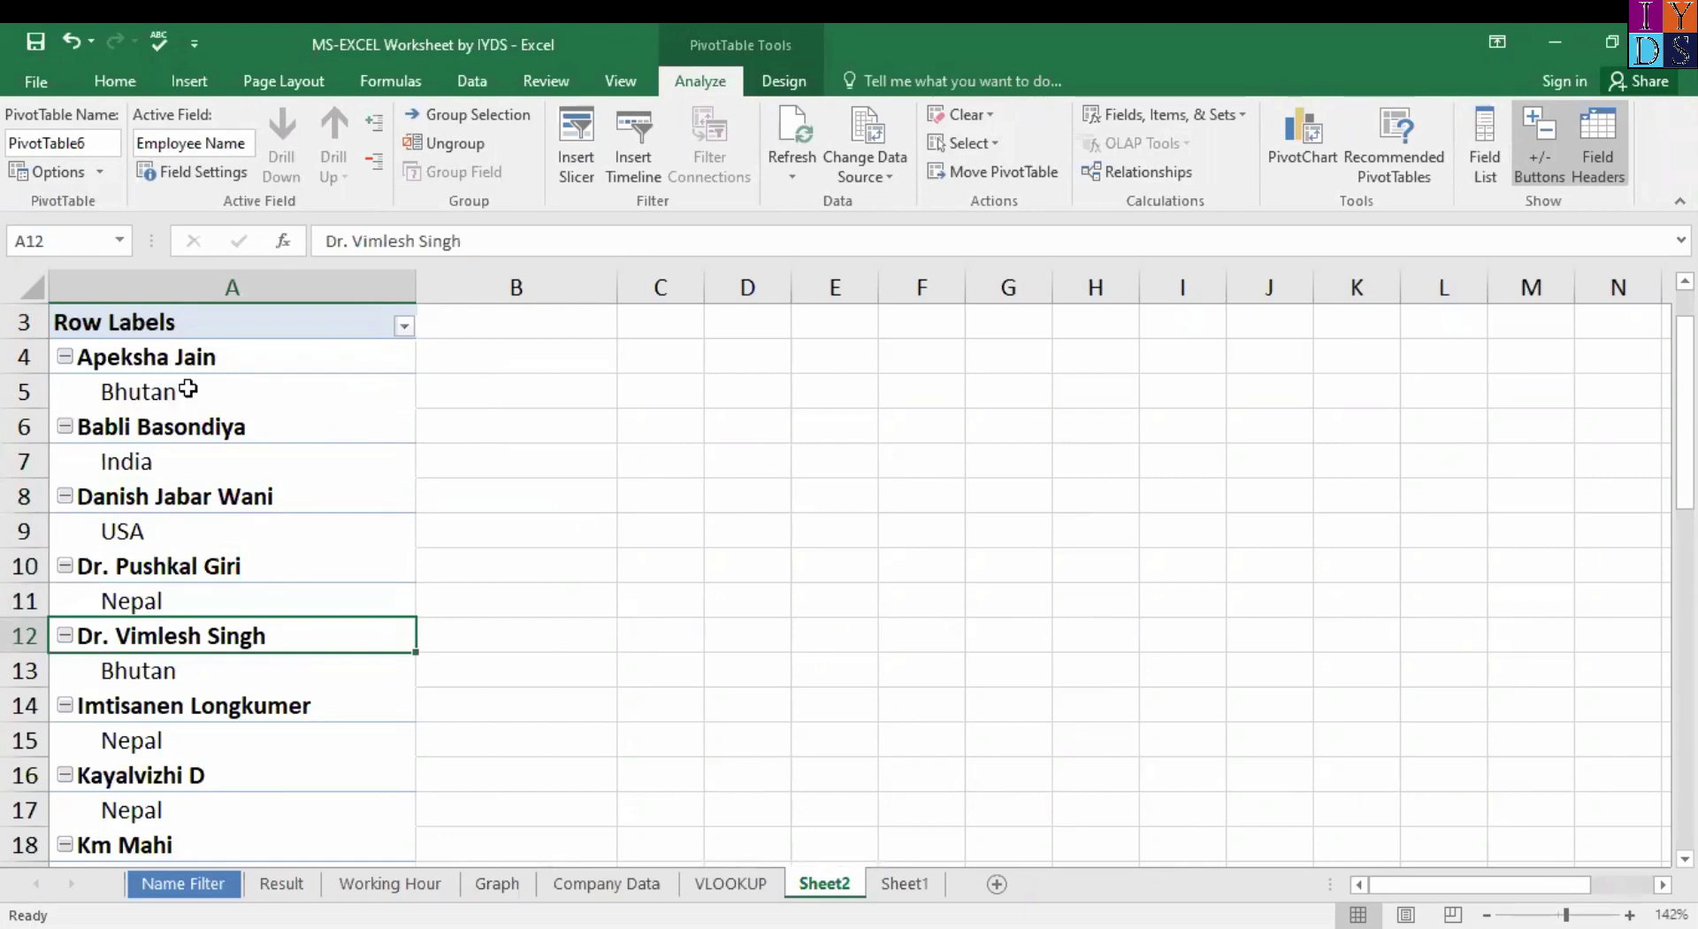
# On Sheet1, check the row-5 employee's ID 111542 and country Bhutan.
pyautogui.click(895, 887)
pyautogui.click(367, 510)
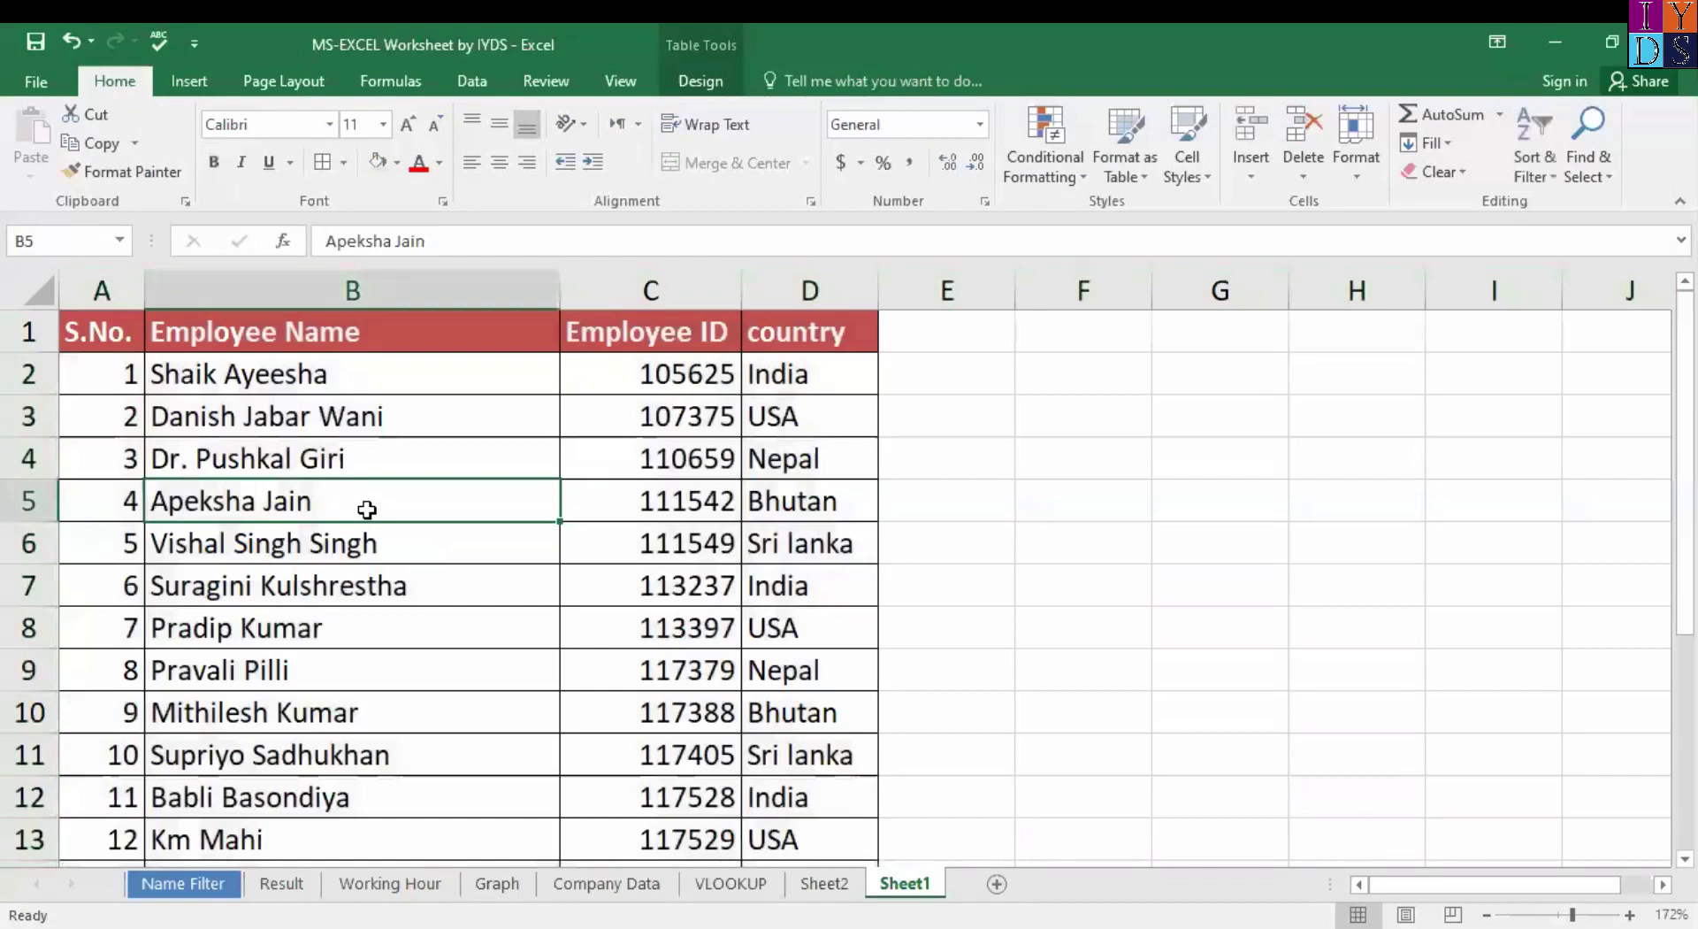
pyautogui.press('Right')
pyautogui.press('Right')
pyautogui.press('Left')
pyautogui.press('Right')
pyautogui.press('Left')
pyautogui.press('Left')
pyautogui.press('Right')
pyautogui.press('Left')
pyautogui.press('Right')
pyautogui.press('Left')
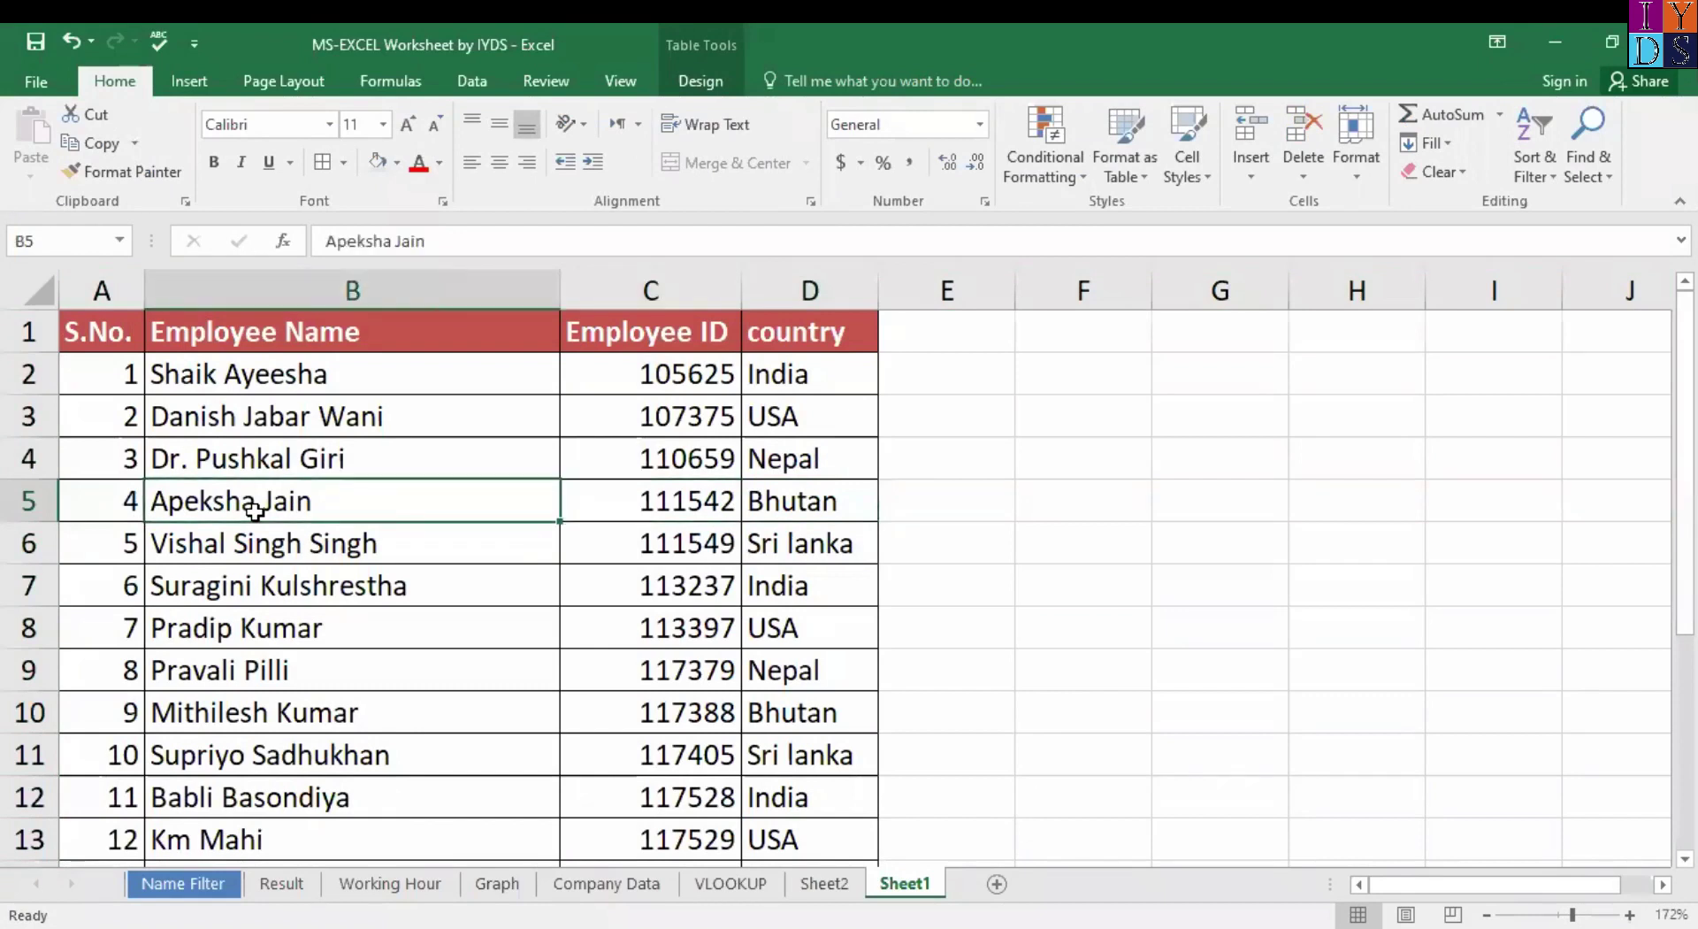
pyautogui.press('Right')
pyautogui.press('Right')
pyautogui.press('Left')
pyautogui.press('Right')
pyautogui.press('Left')
pyautogui.press('Right')
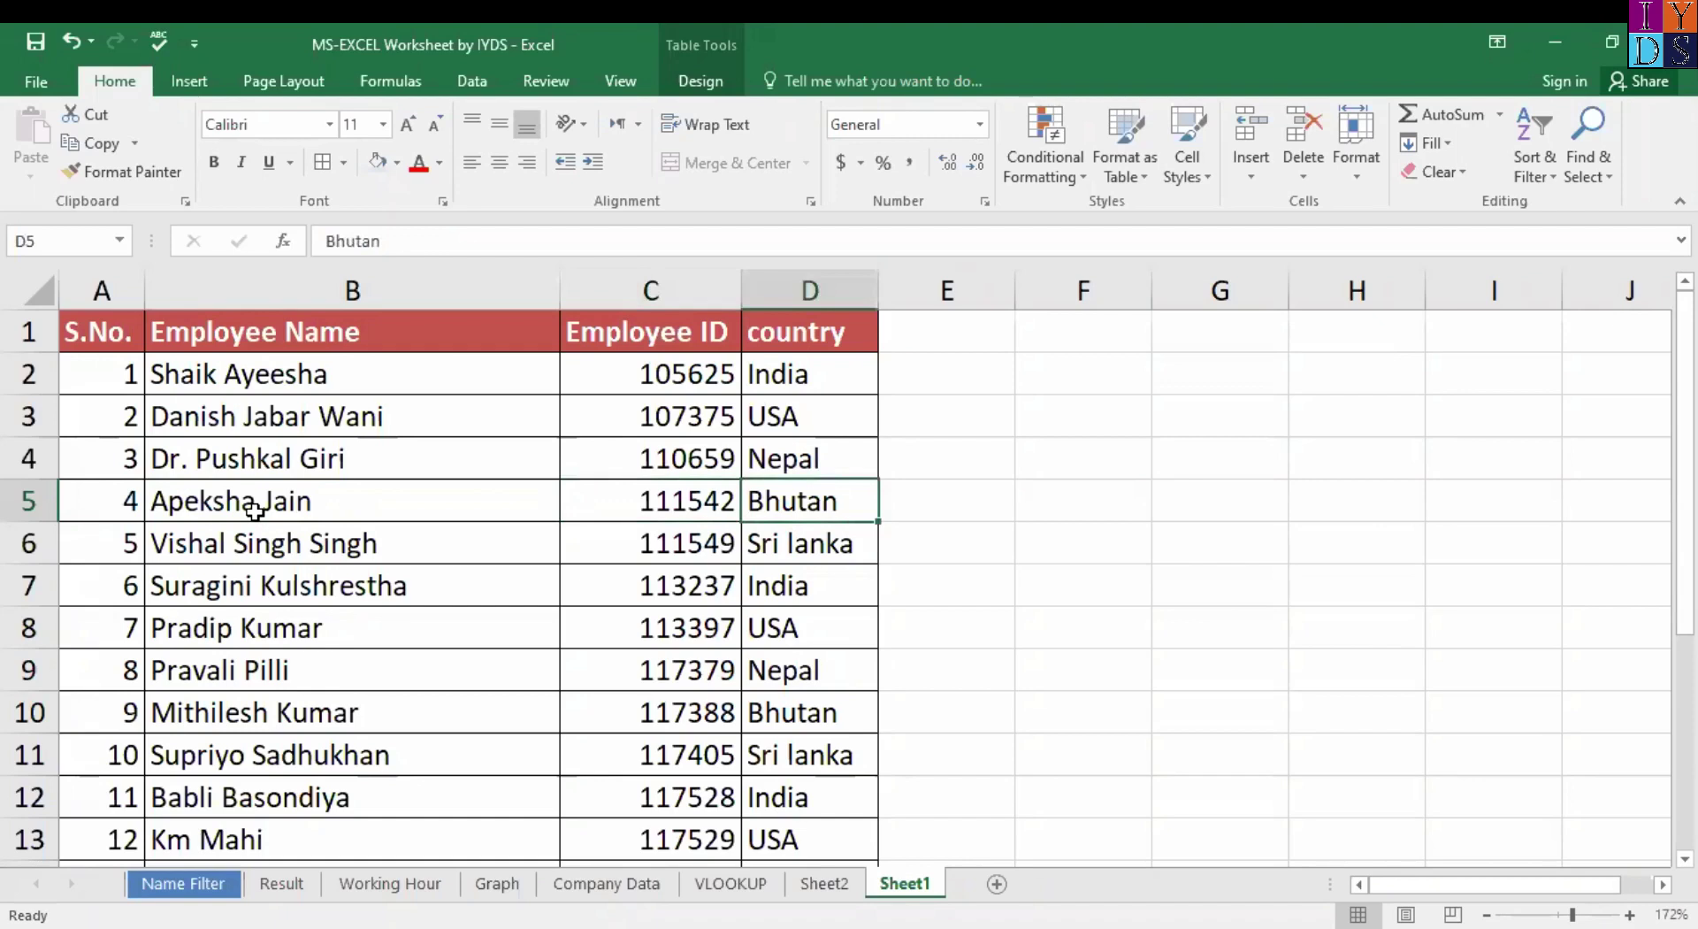
pyautogui.press('Left')
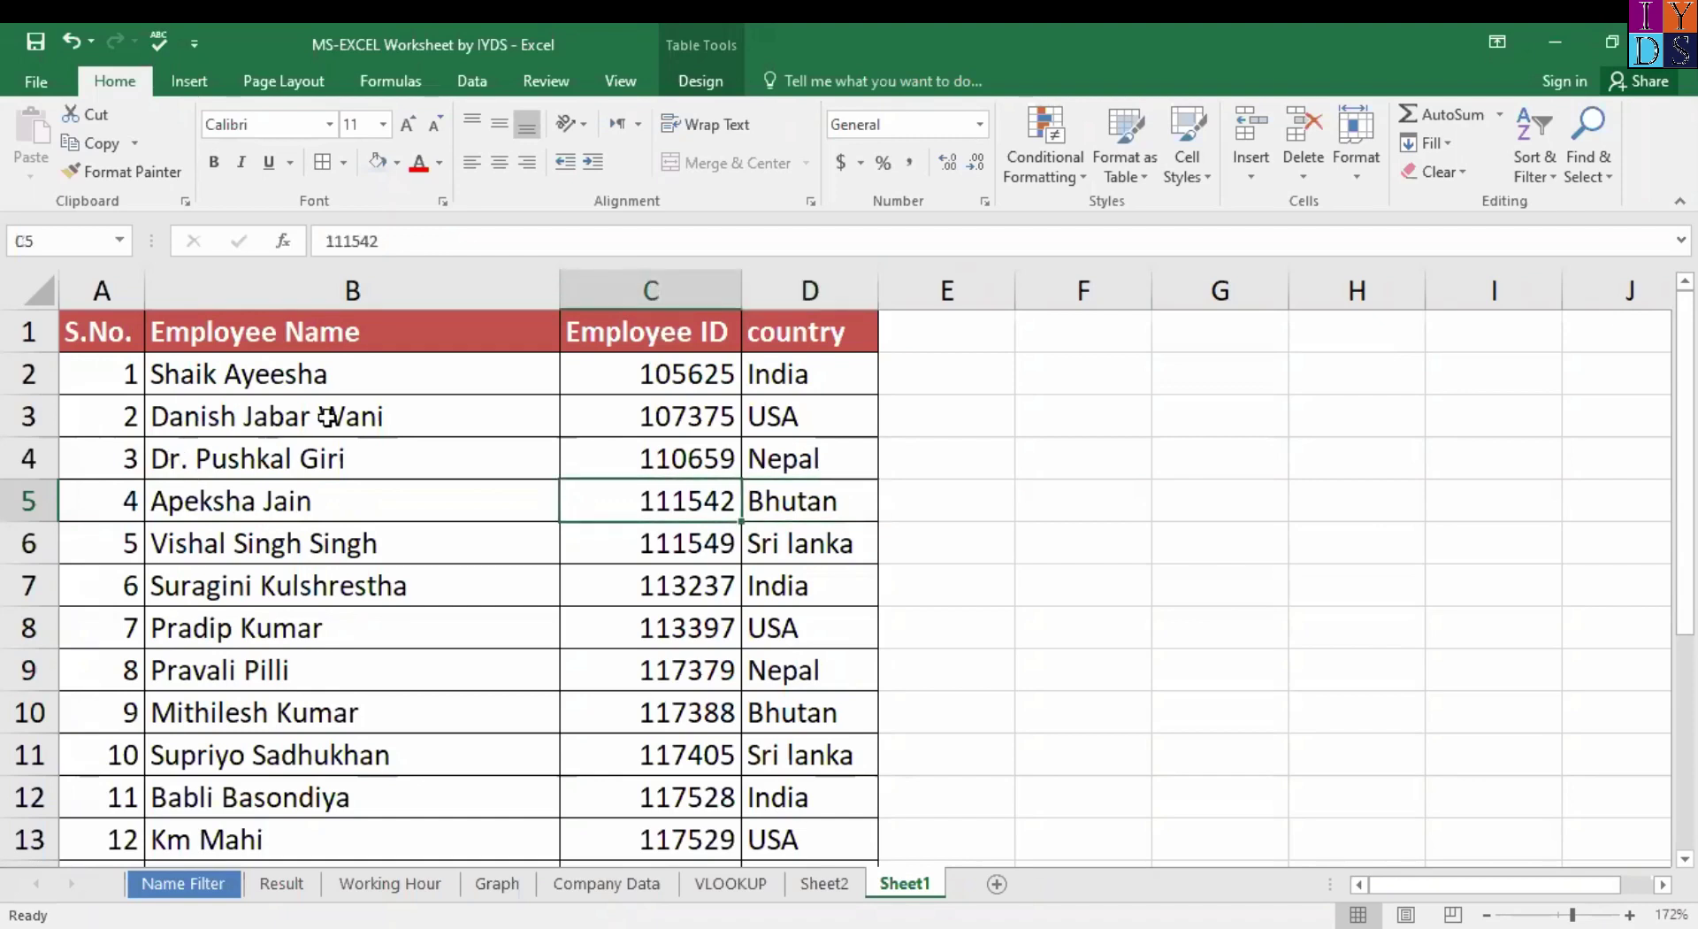
# Check another employee's country, then return to the Sheet2 pivot table.
pyautogui.click(327, 417)
pyautogui.press('Right')
pyautogui.press('Right')
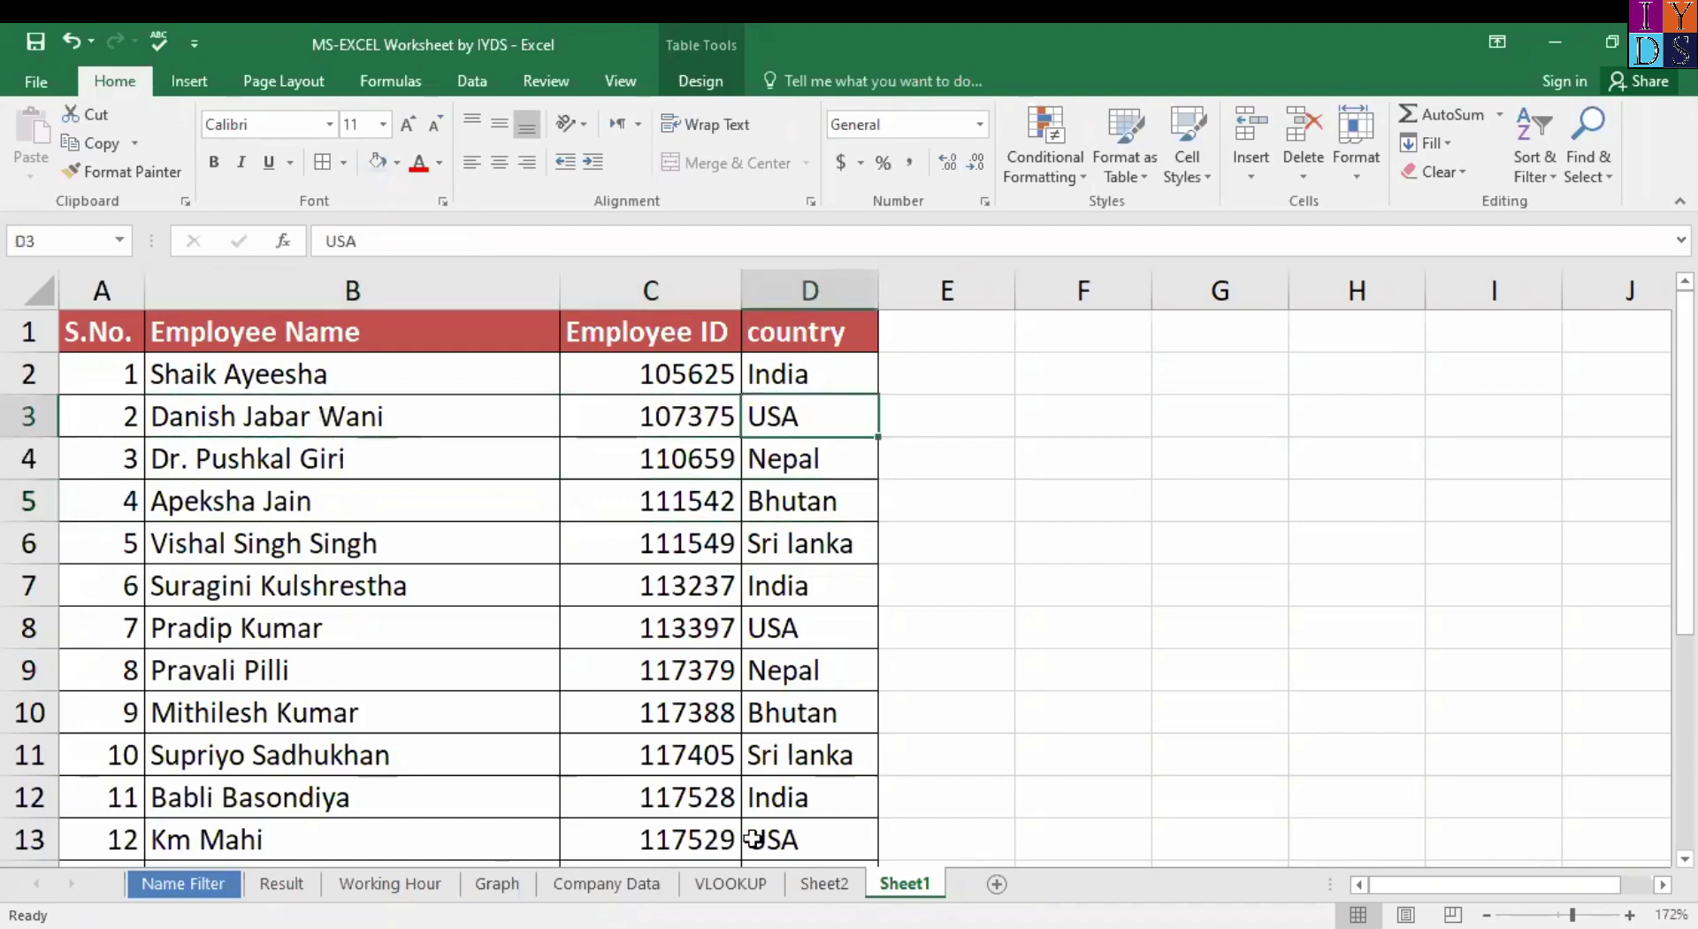
pyautogui.click(842, 889)
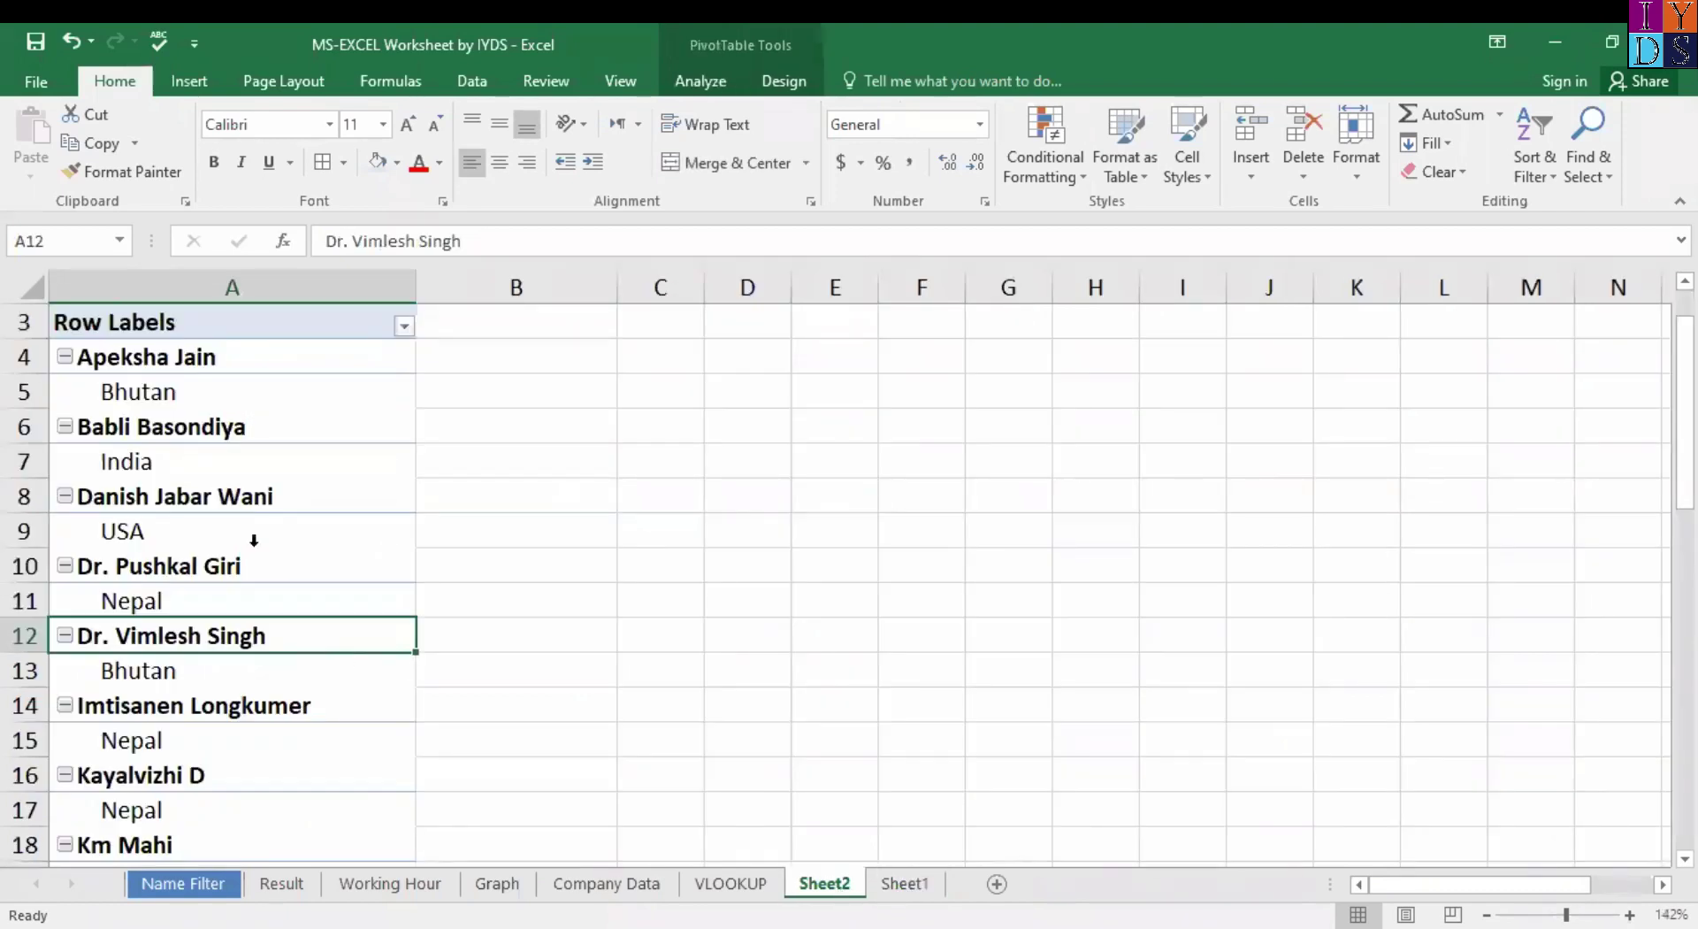
pyautogui.click(209, 495)
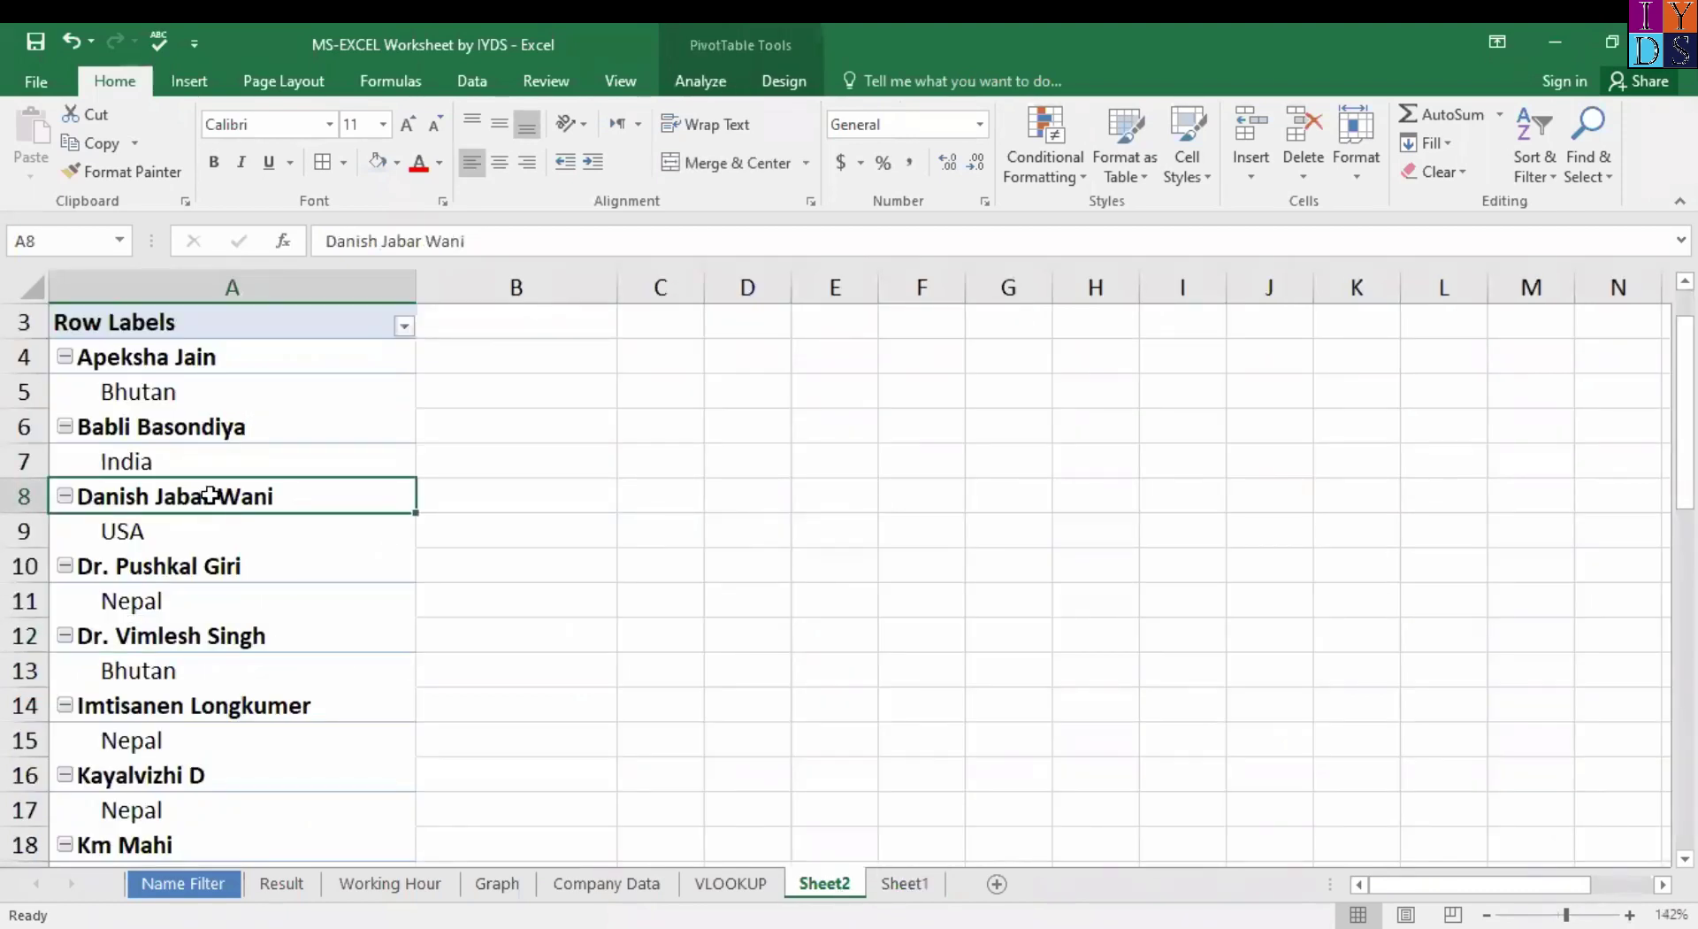
pyautogui.click(171, 541)
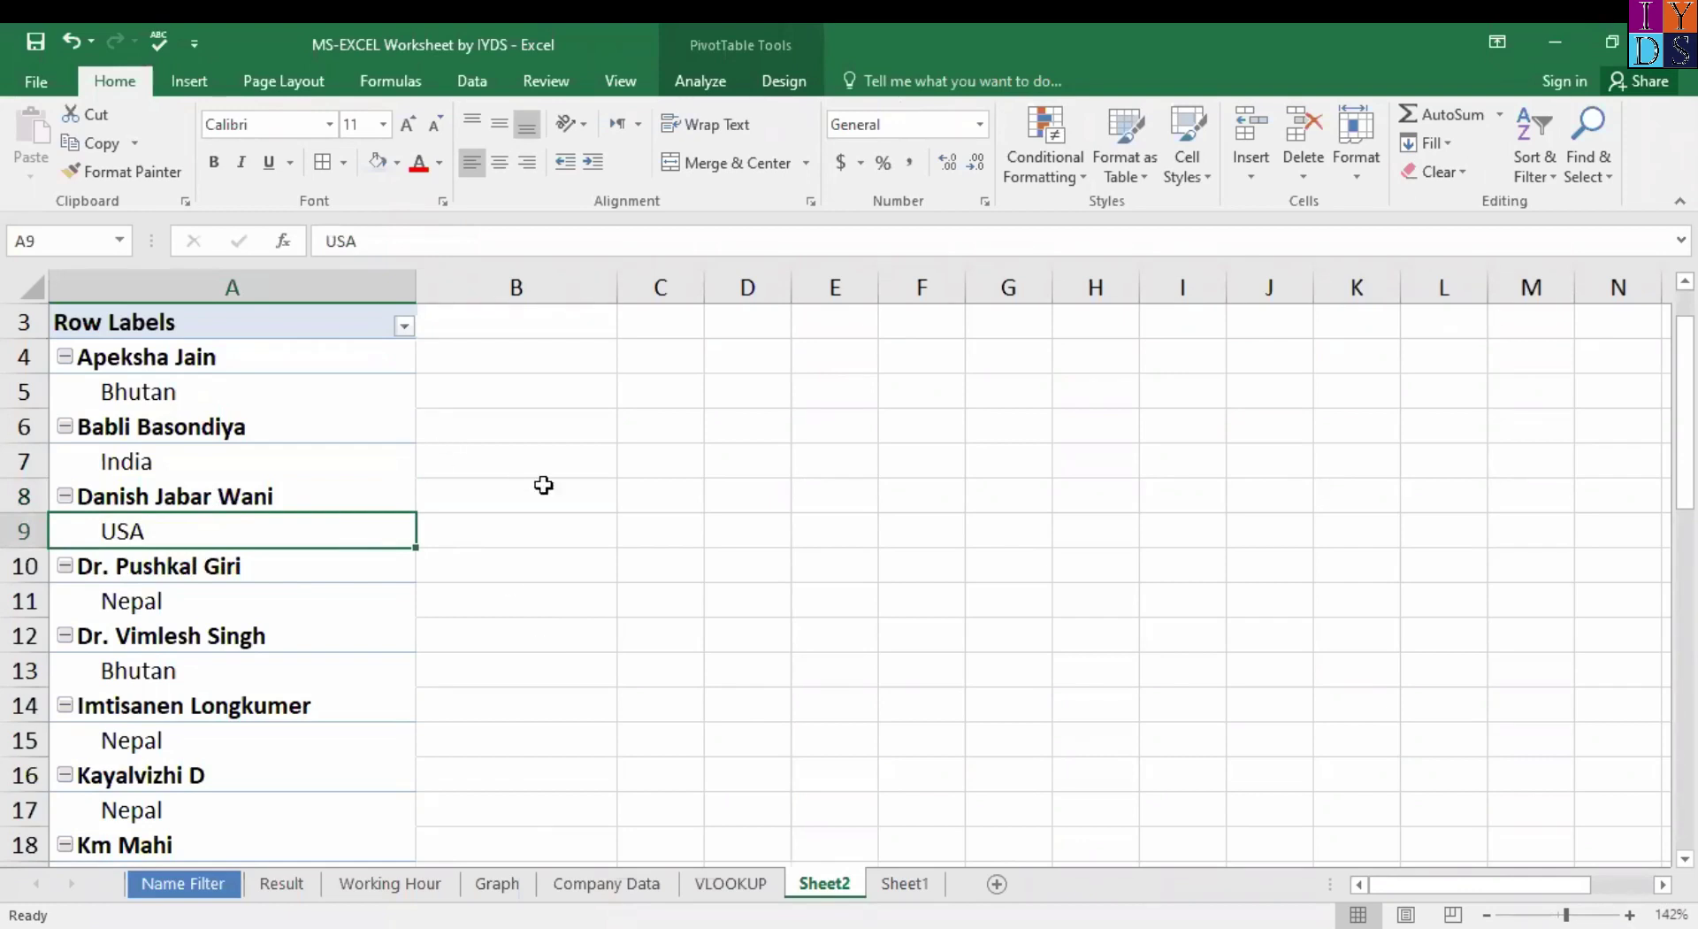
pyautogui.click(230, 688)
pyautogui.click(229, 688)
pyautogui.click(229, 688)
pyautogui.click(229, 688)
pyautogui.click(229, 688)
pyautogui.press('Down')
pyautogui.press('Down')
pyautogui.press('Up')
pyautogui.press('Up')
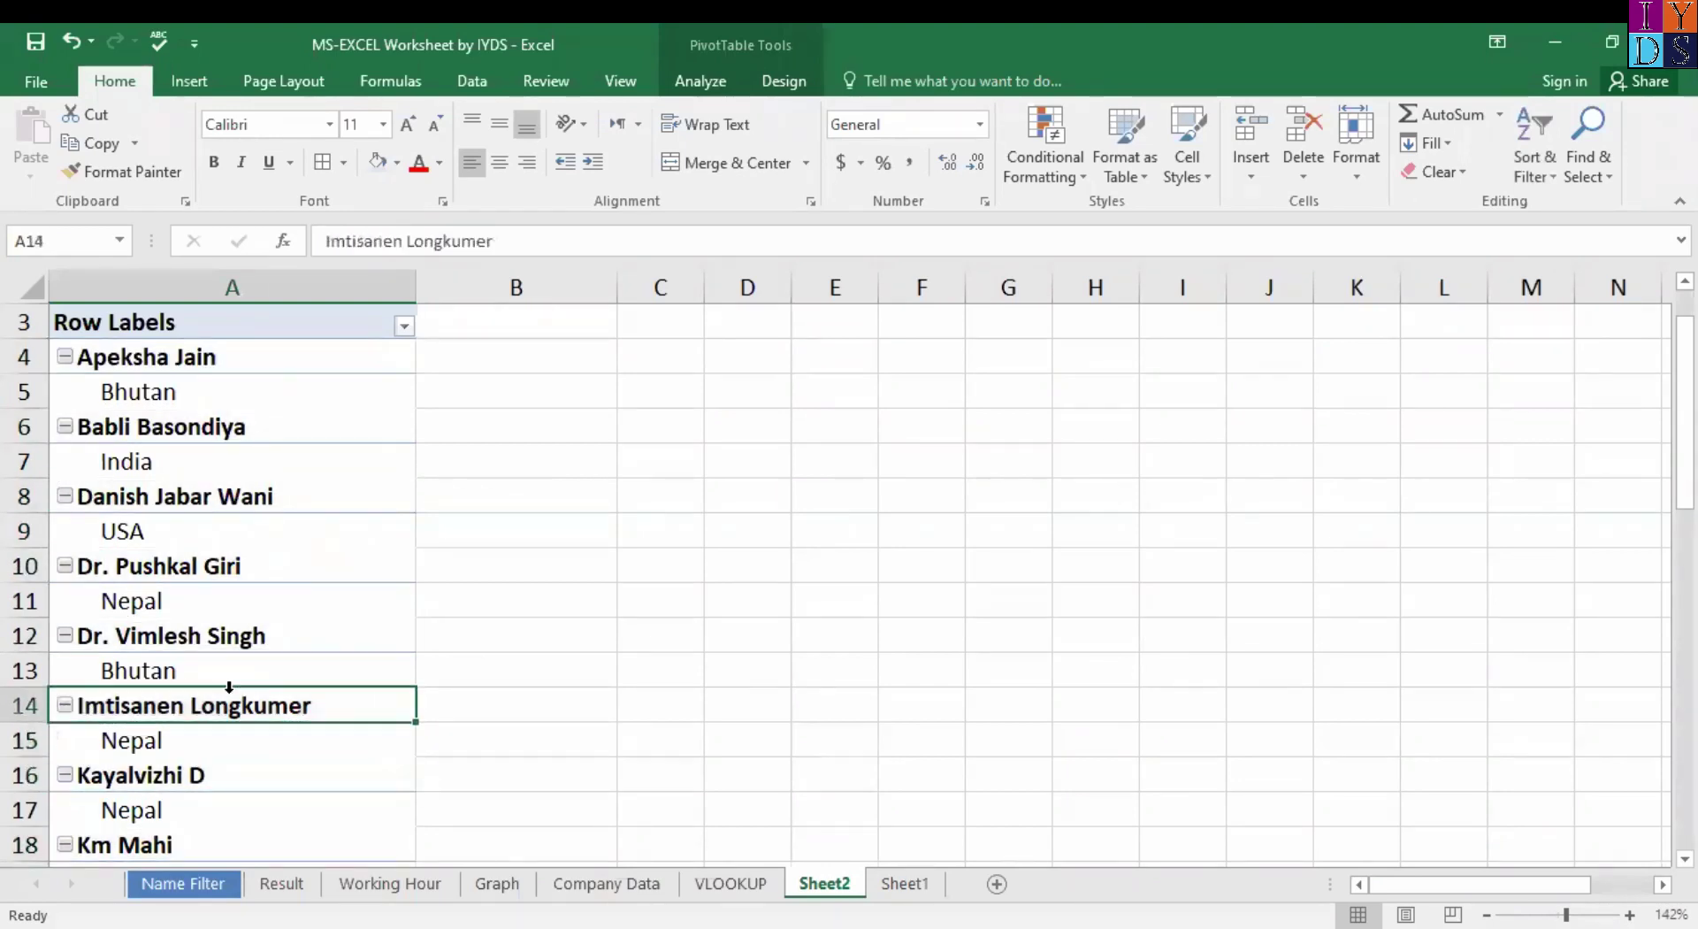
pyautogui.press('Up')
pyautogui.press('Up')
pyautogui.press('Up')
pyautogui.press('Up')
pyautogui.press('Up')
pyautogui.press('Up')
pyautogui.press('Up')
pyautogui.press('Up')
pyautogui.press('Up')
pyautogui.press('Up')
pyautogui.press('Up')
pyautogui.press('Up')
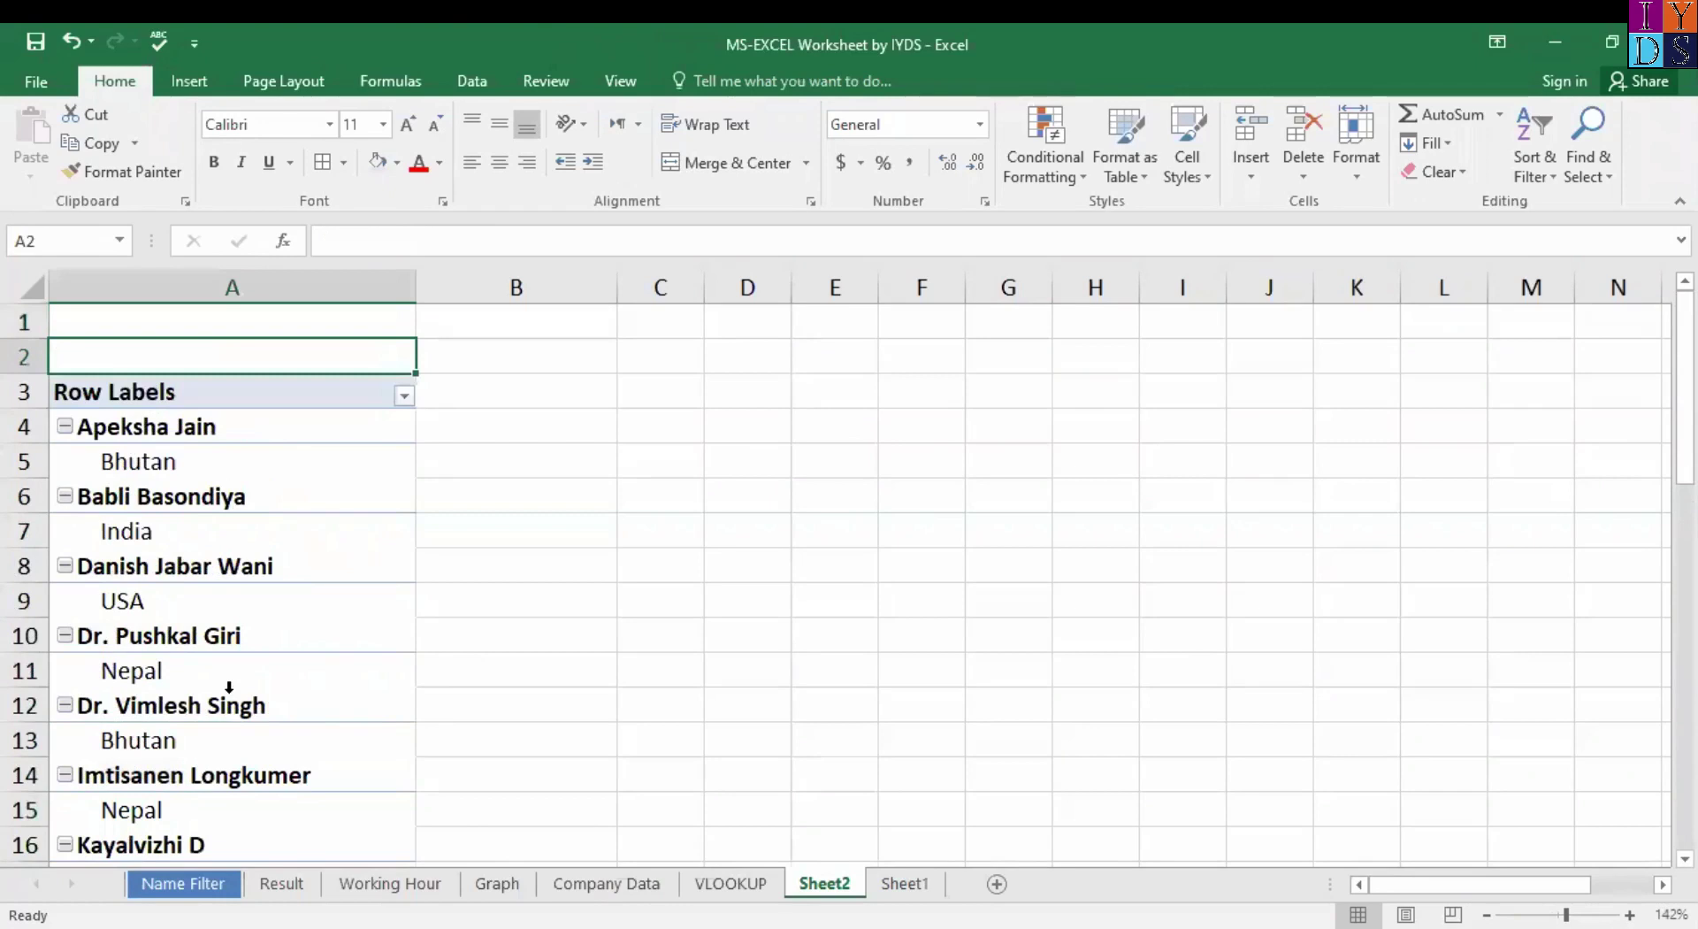
pyautogui.press('Down')
pyautogui.press('Down')
pyautogui.press('Down')
pyautogui.press('Down')
pyautogui.press('Down')
pyautogui.press('Down')
pyautogui.press('Down')
pyautogui.press('Down')
pyautogui.press('Down')
pyautogui.press('Down')
pyautogui.press('Down')
pyautogui.press('Down')
pyautogui.press('Down')
pyautogui.press('Down')
pyautogui.press('Down')
pyautogui.press('Down')
pyautogui.press('Down')
pyautogui.press('Down')
pyautogui.press('Down')
pyautogui.press('Down')
pyautogui.press('Down')
pyautogui.press('Down')
pyautogui.press('Down')
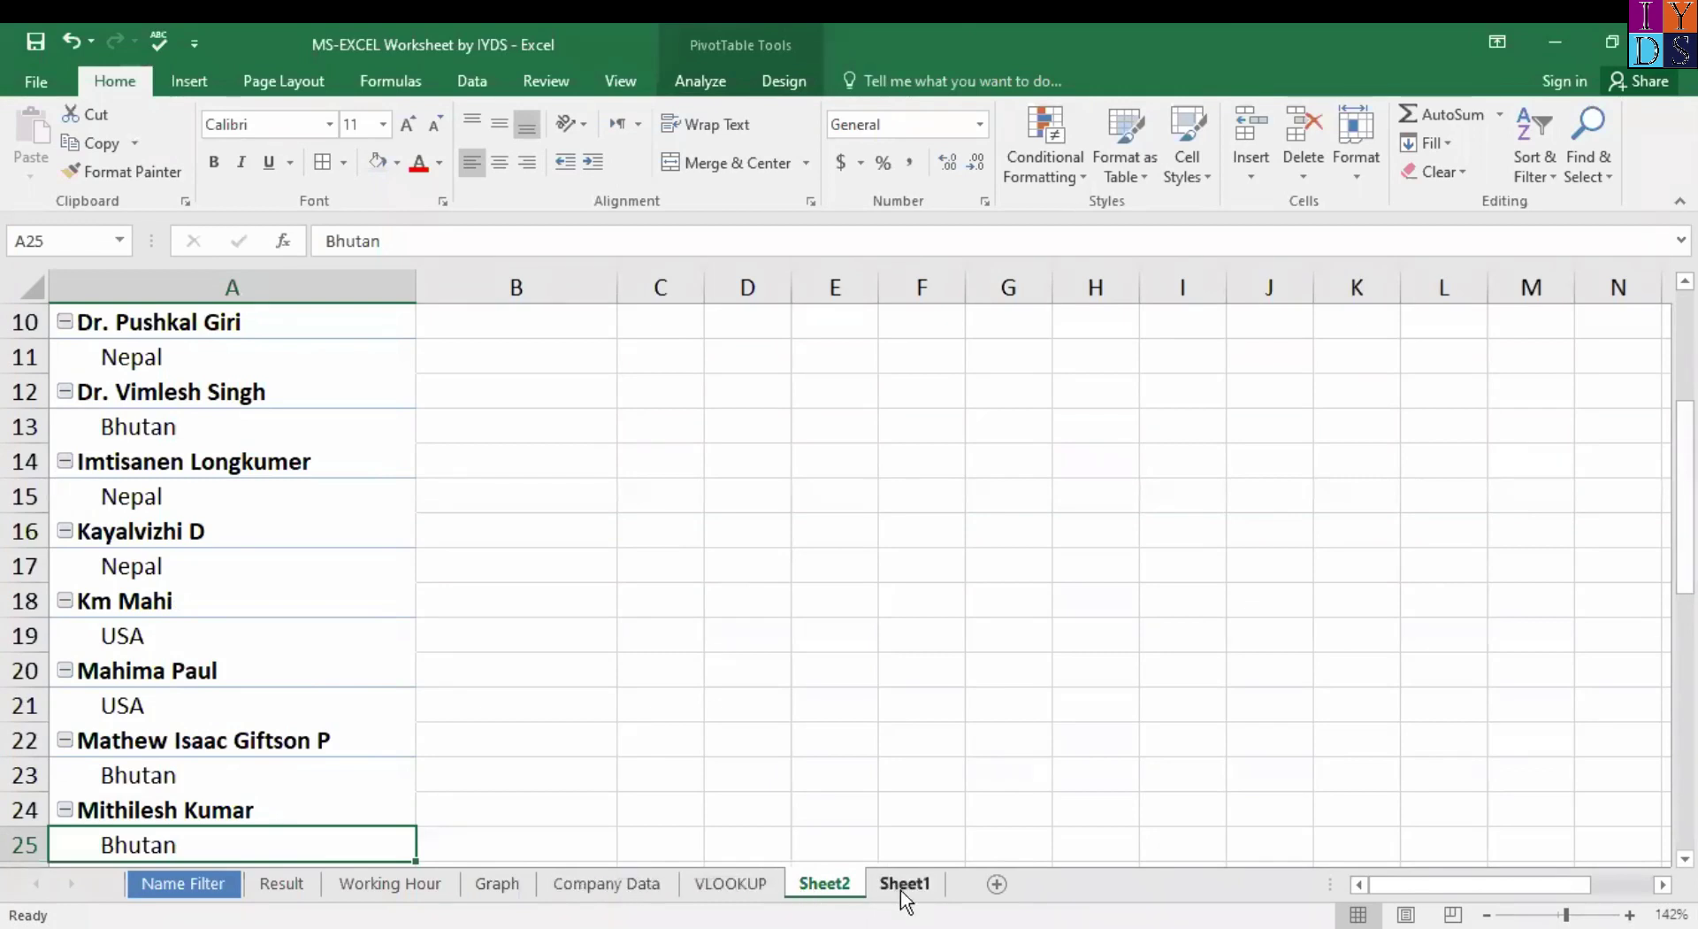
pyautogui.keyDown('ctrl'); pyautogui.click(900, 889); pyautogui.keyUp('ctrl')
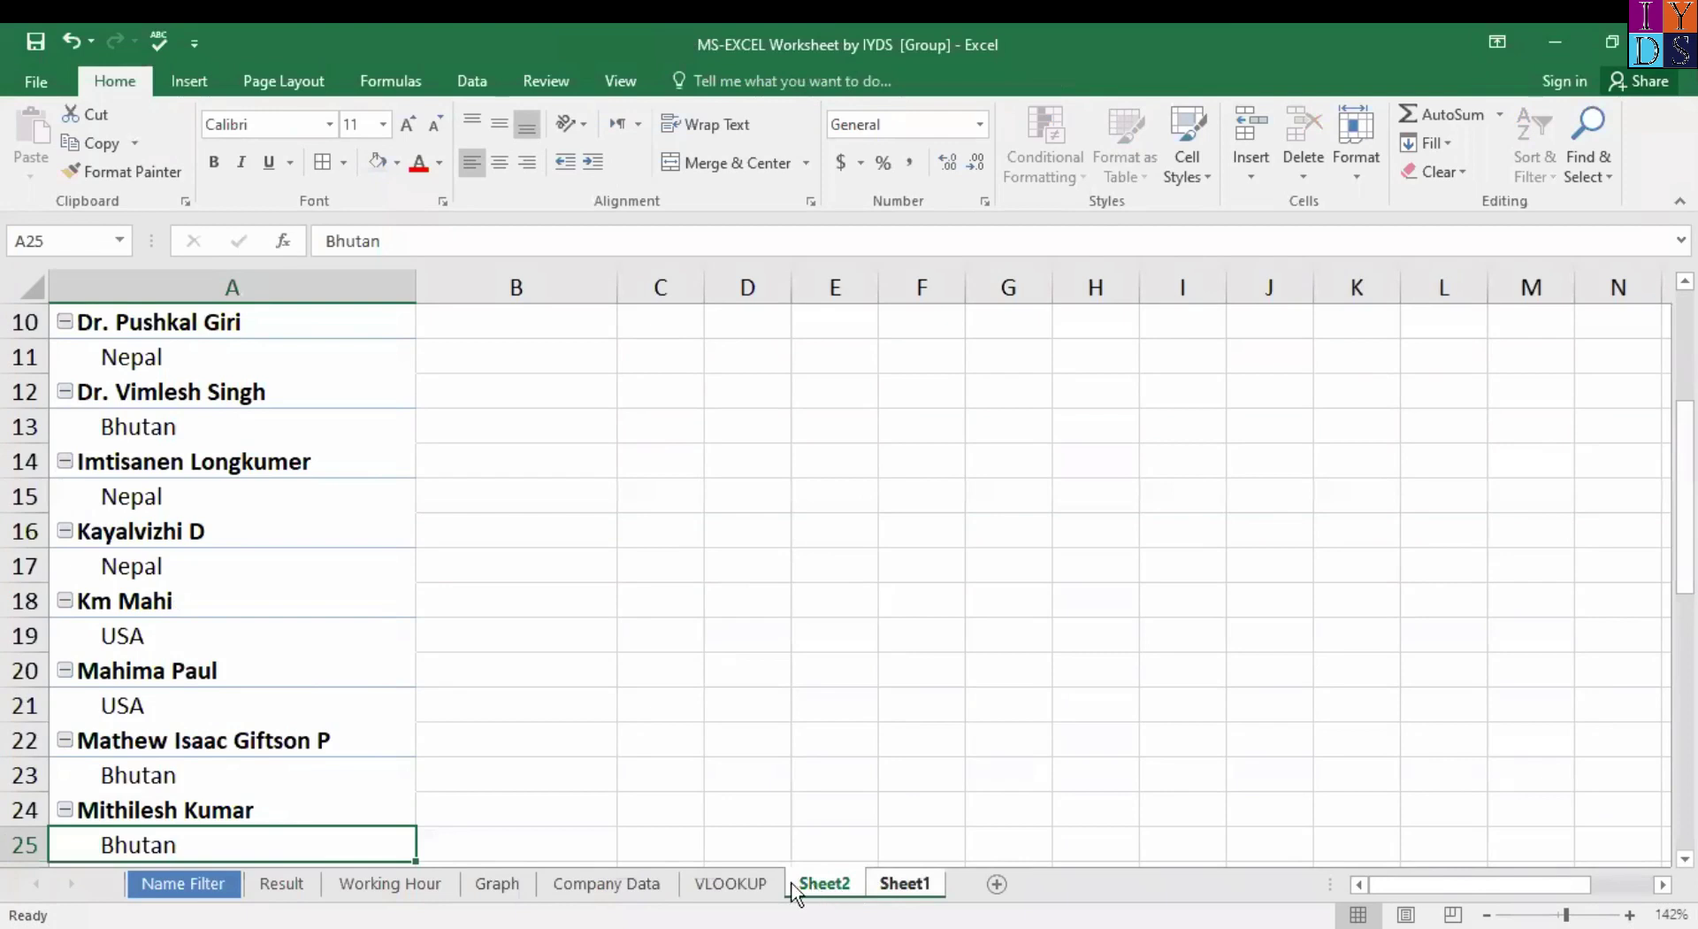
pyautogui.click(762, 884)
pyautogui.click(836, 889)
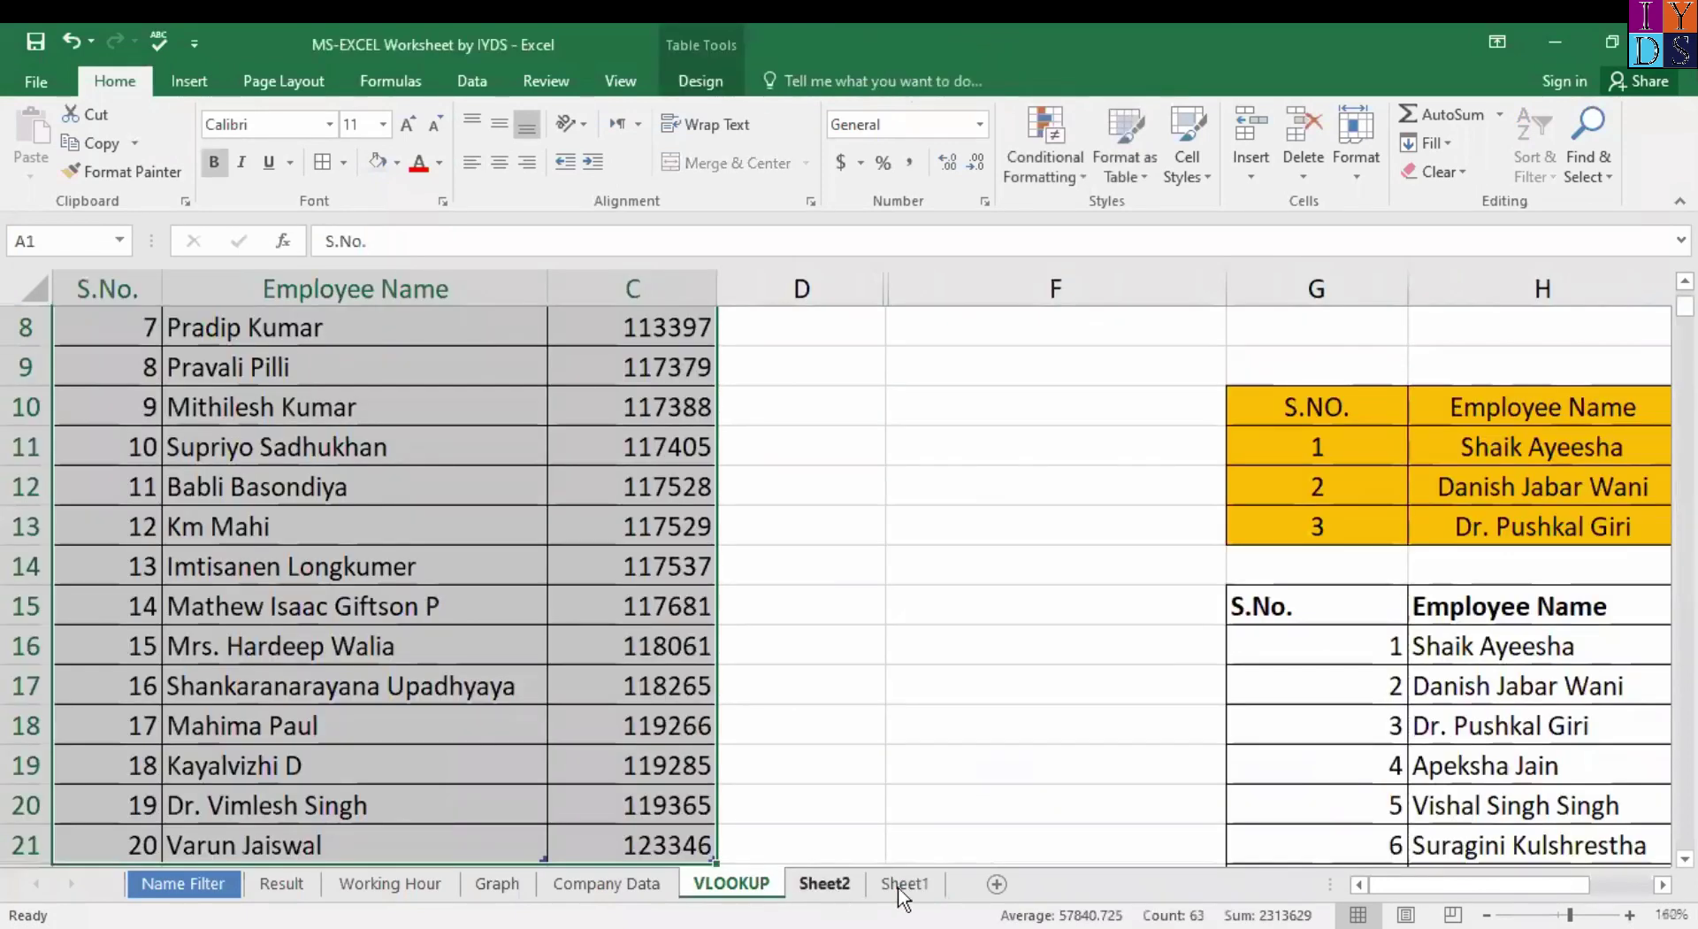
pyautogui.click(875, 888)
pyautogui.click(825, 884)
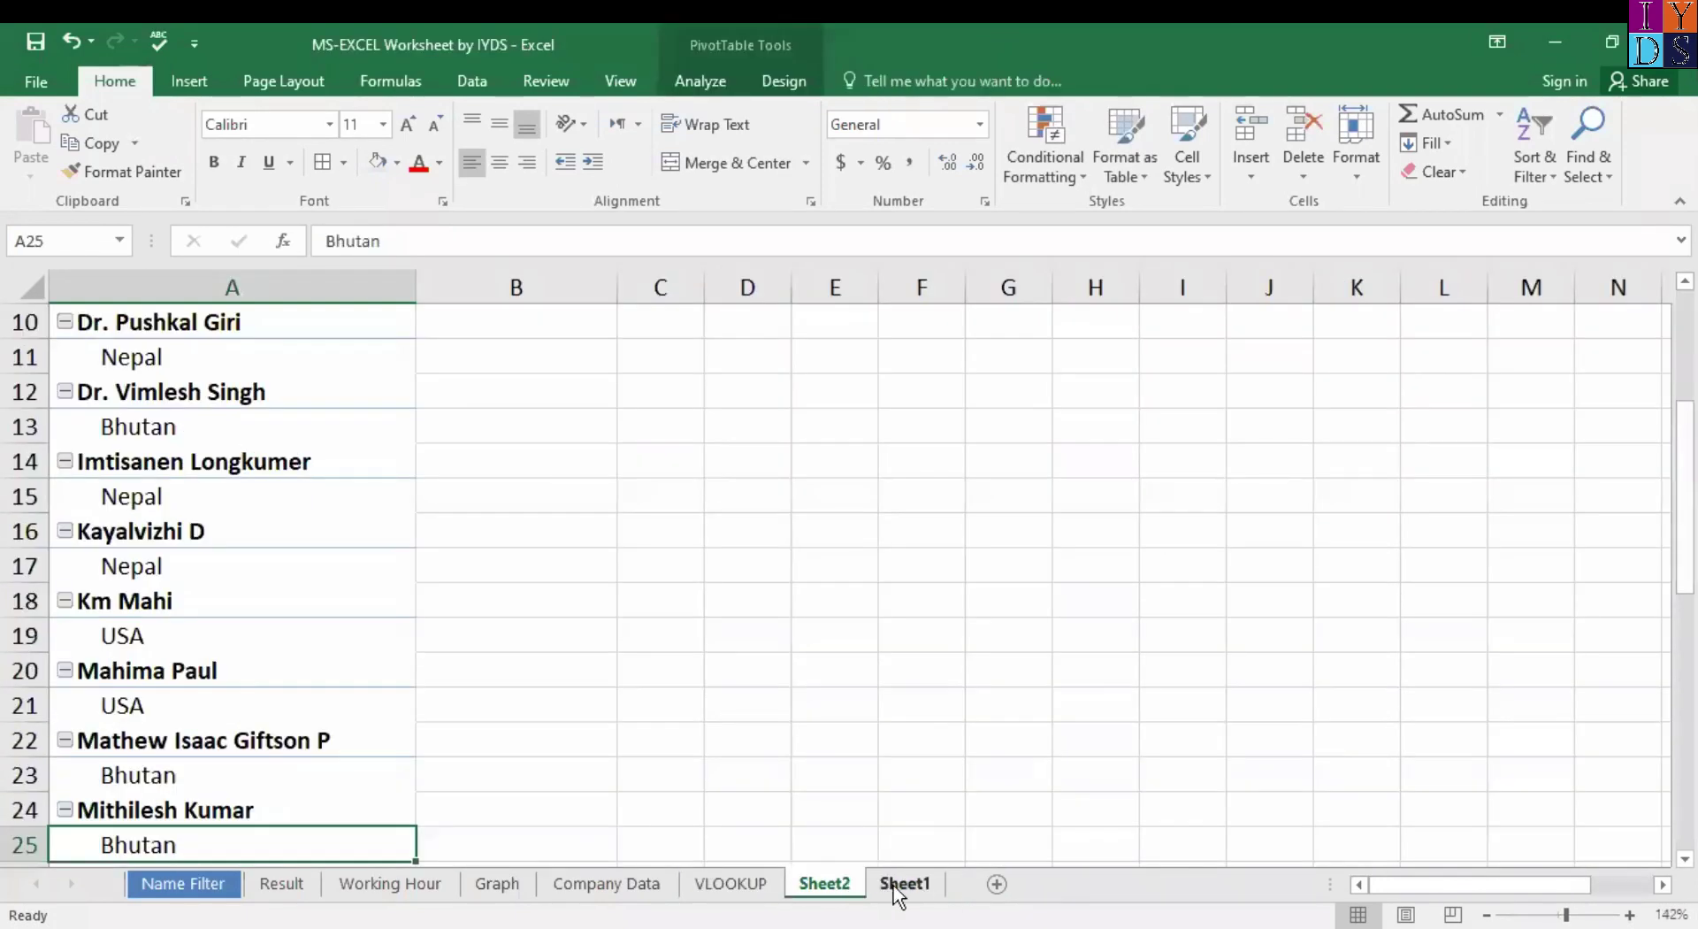
# Go from Sheet1 to the VLOOKUP sheet with the employee table and lookup results.
pyautogui.click(902, 885)
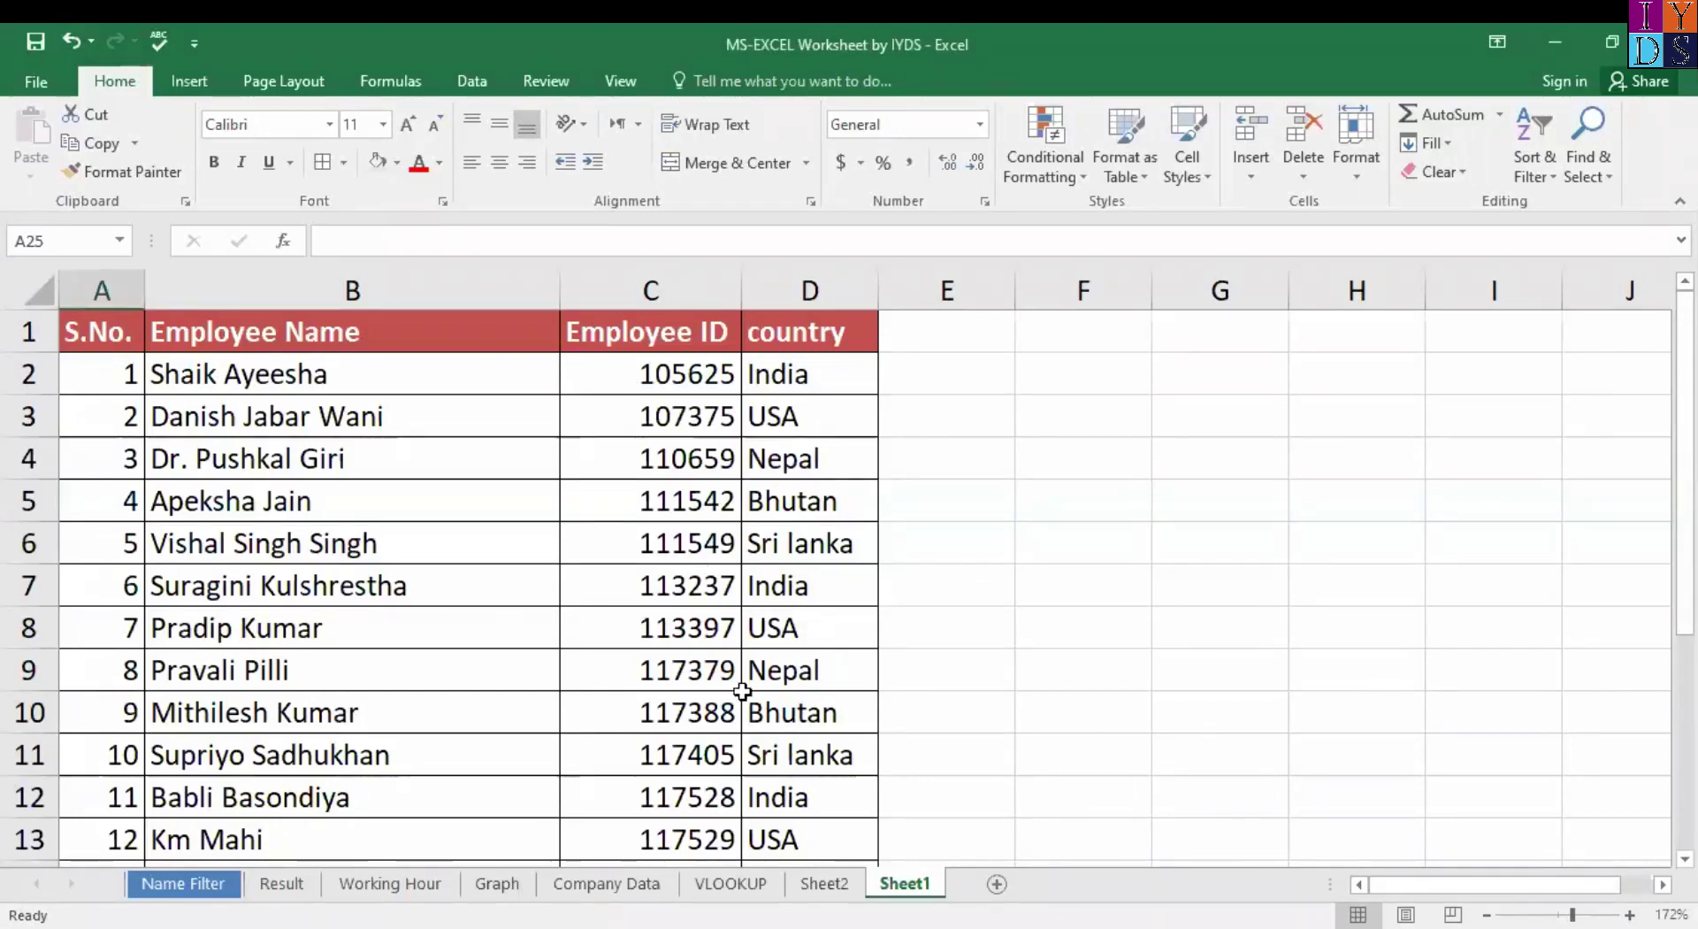
pyautogui.click(731, 885)
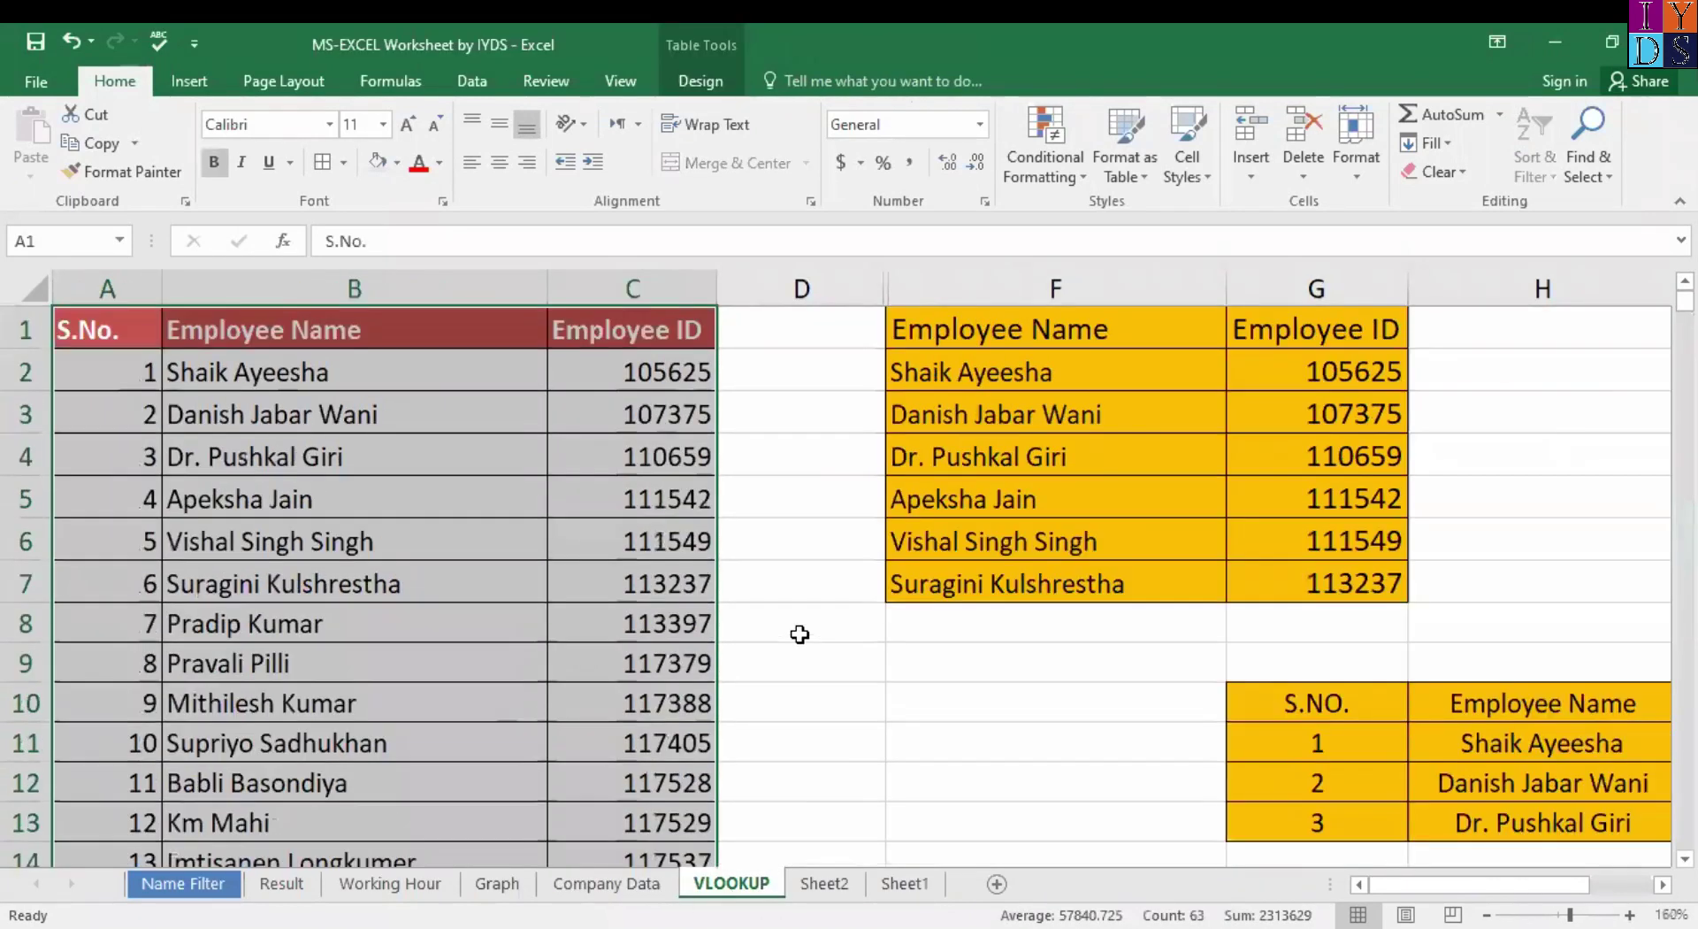
# Inspect G2's VLOOKUP formula, then delete it to blank the first Employee ID.
pyautogui.click(1322, 375)
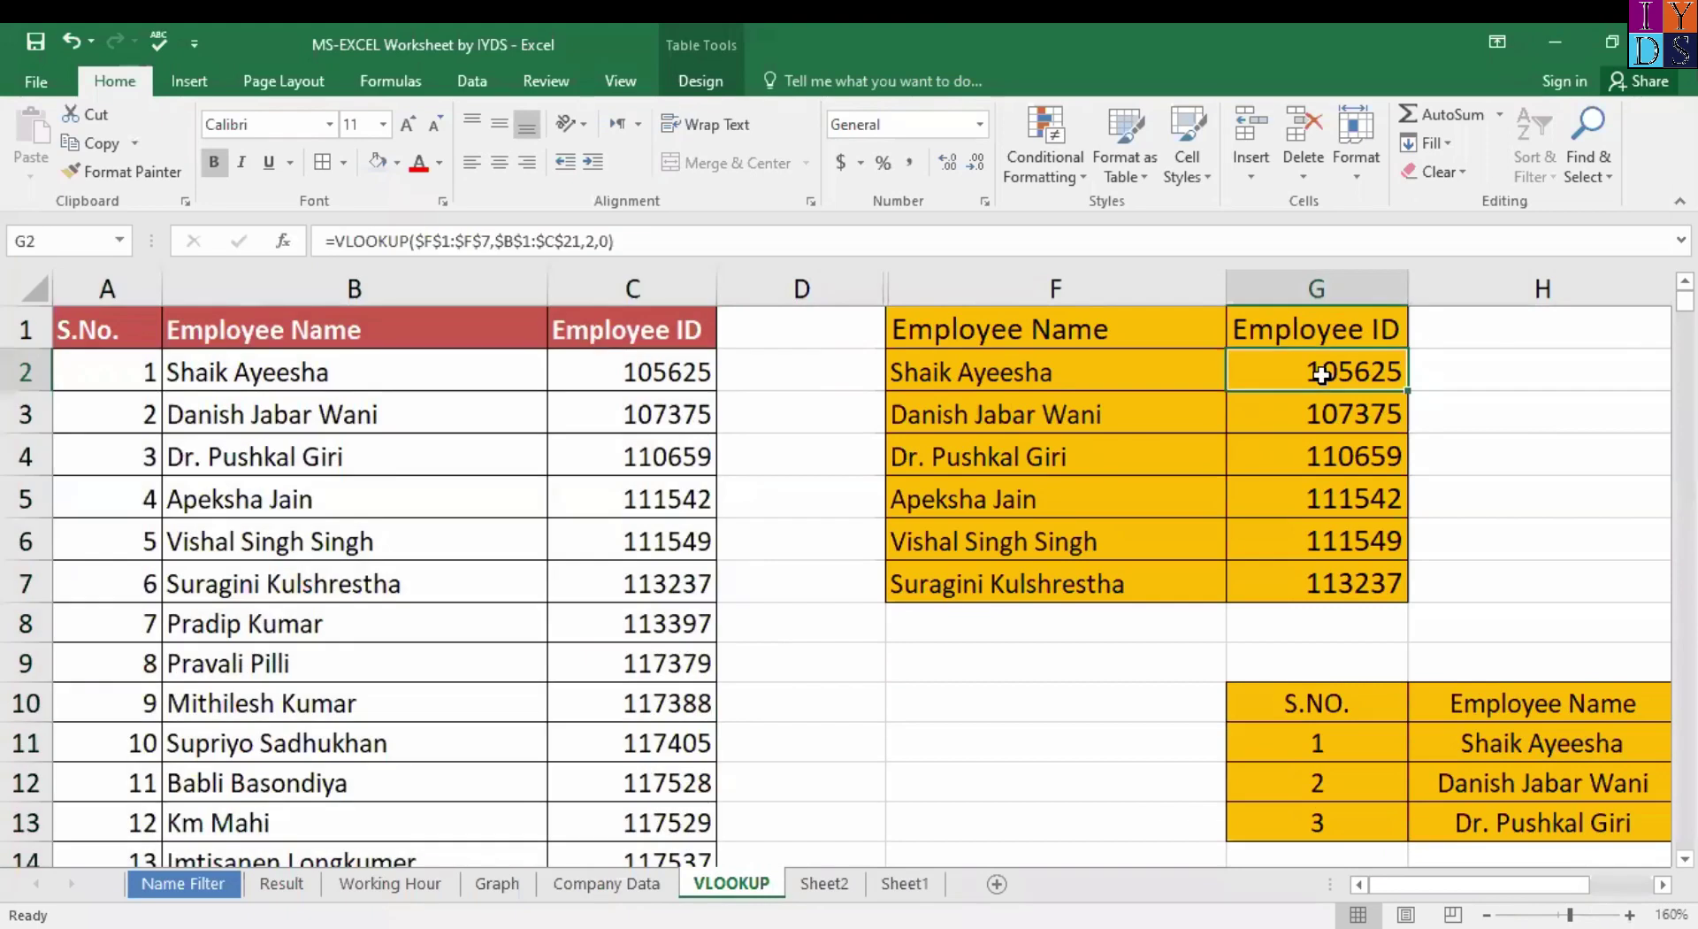
pyautogui.doubleClick(1321, 375)
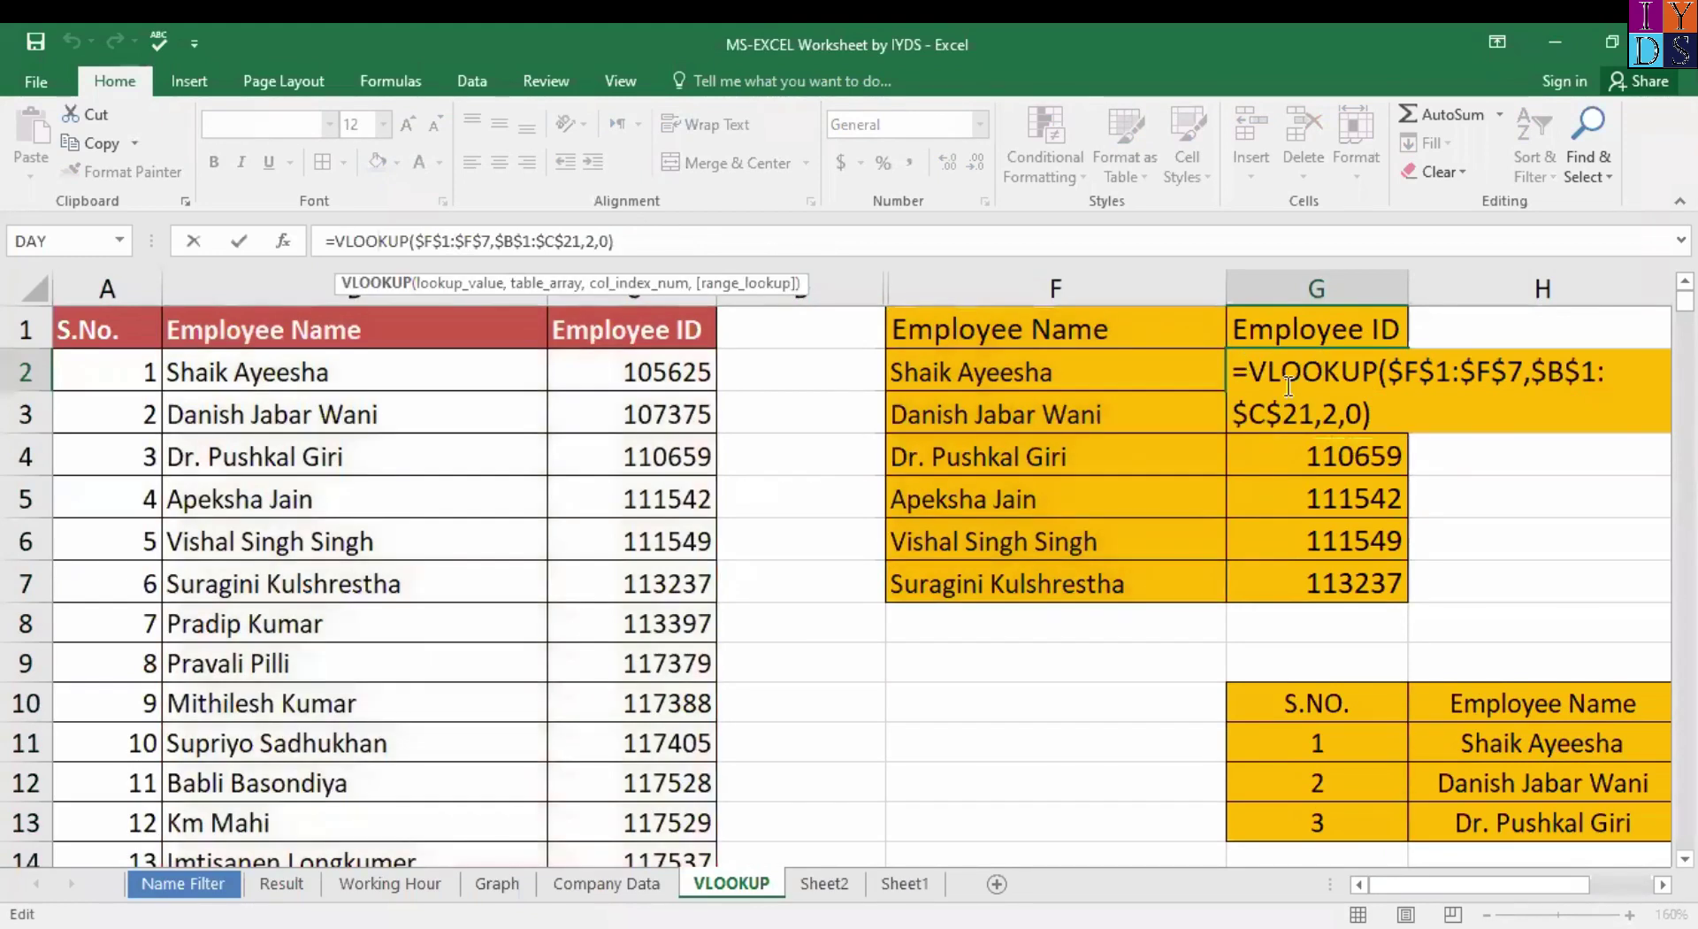
pyautogui.click(1483, 508)
pyautogui.click(1327, 372)
pyautogui.press('Delete')
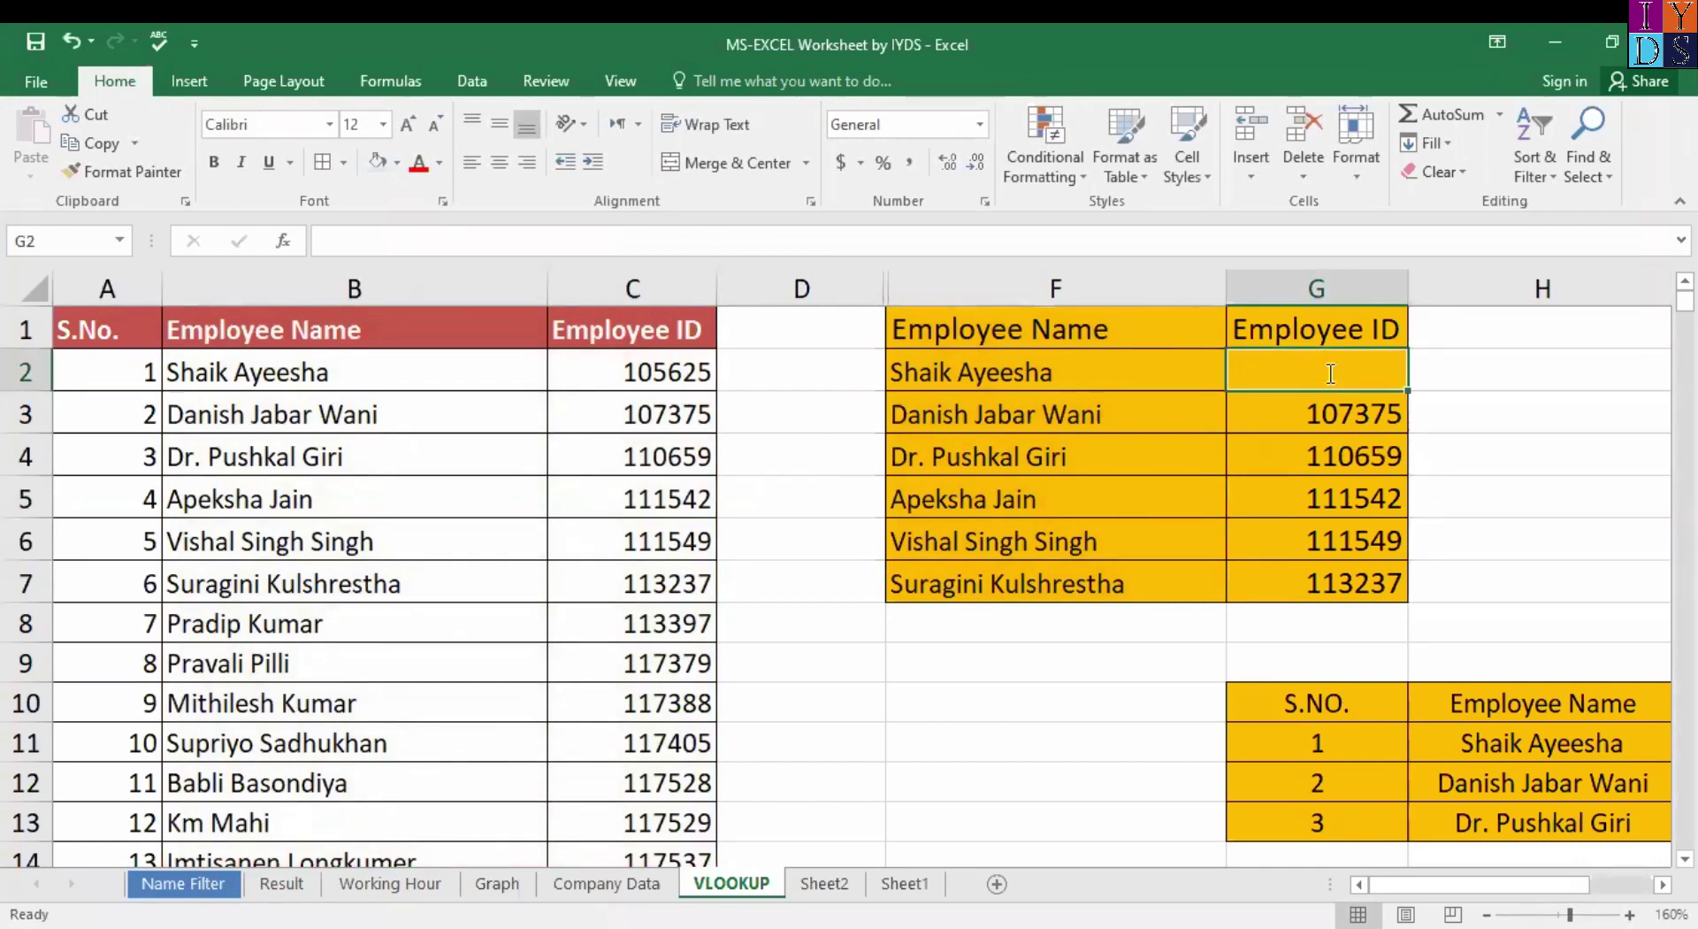
# Start =VLOOKUP( in G2 with the absolute lookup value $F$1:$F$7.
pyautogui.write('=VLOOKUP(')
pyautogui.hotkey('ctrl', 'a')
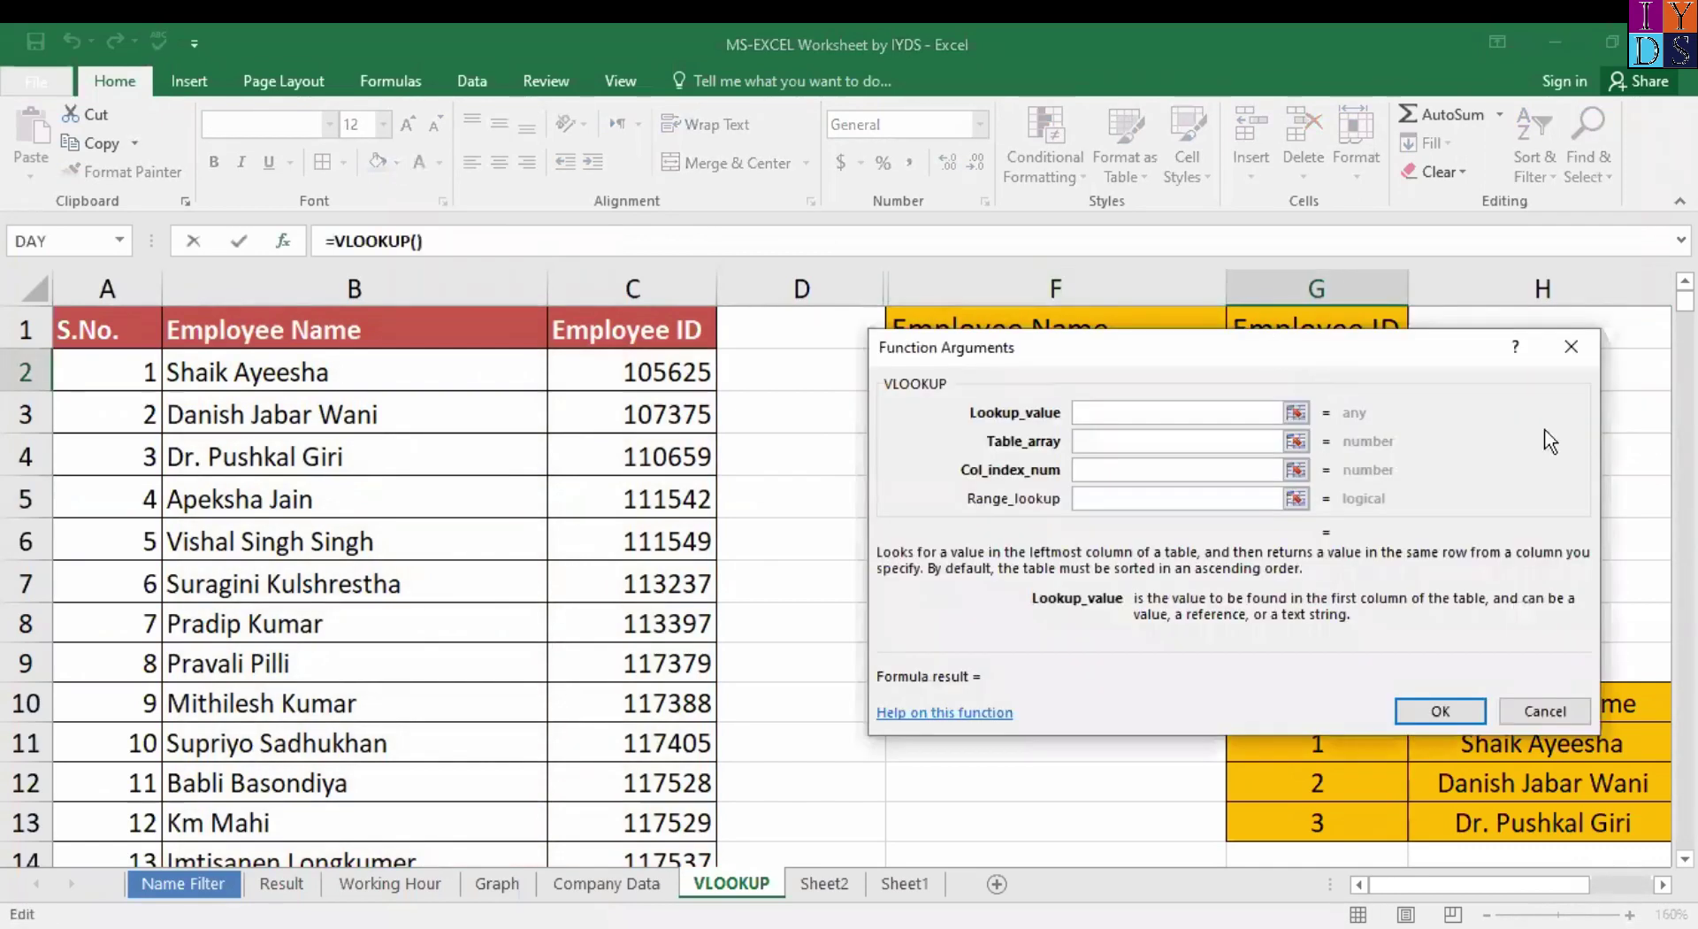
pyautogui.click(1054, 334)
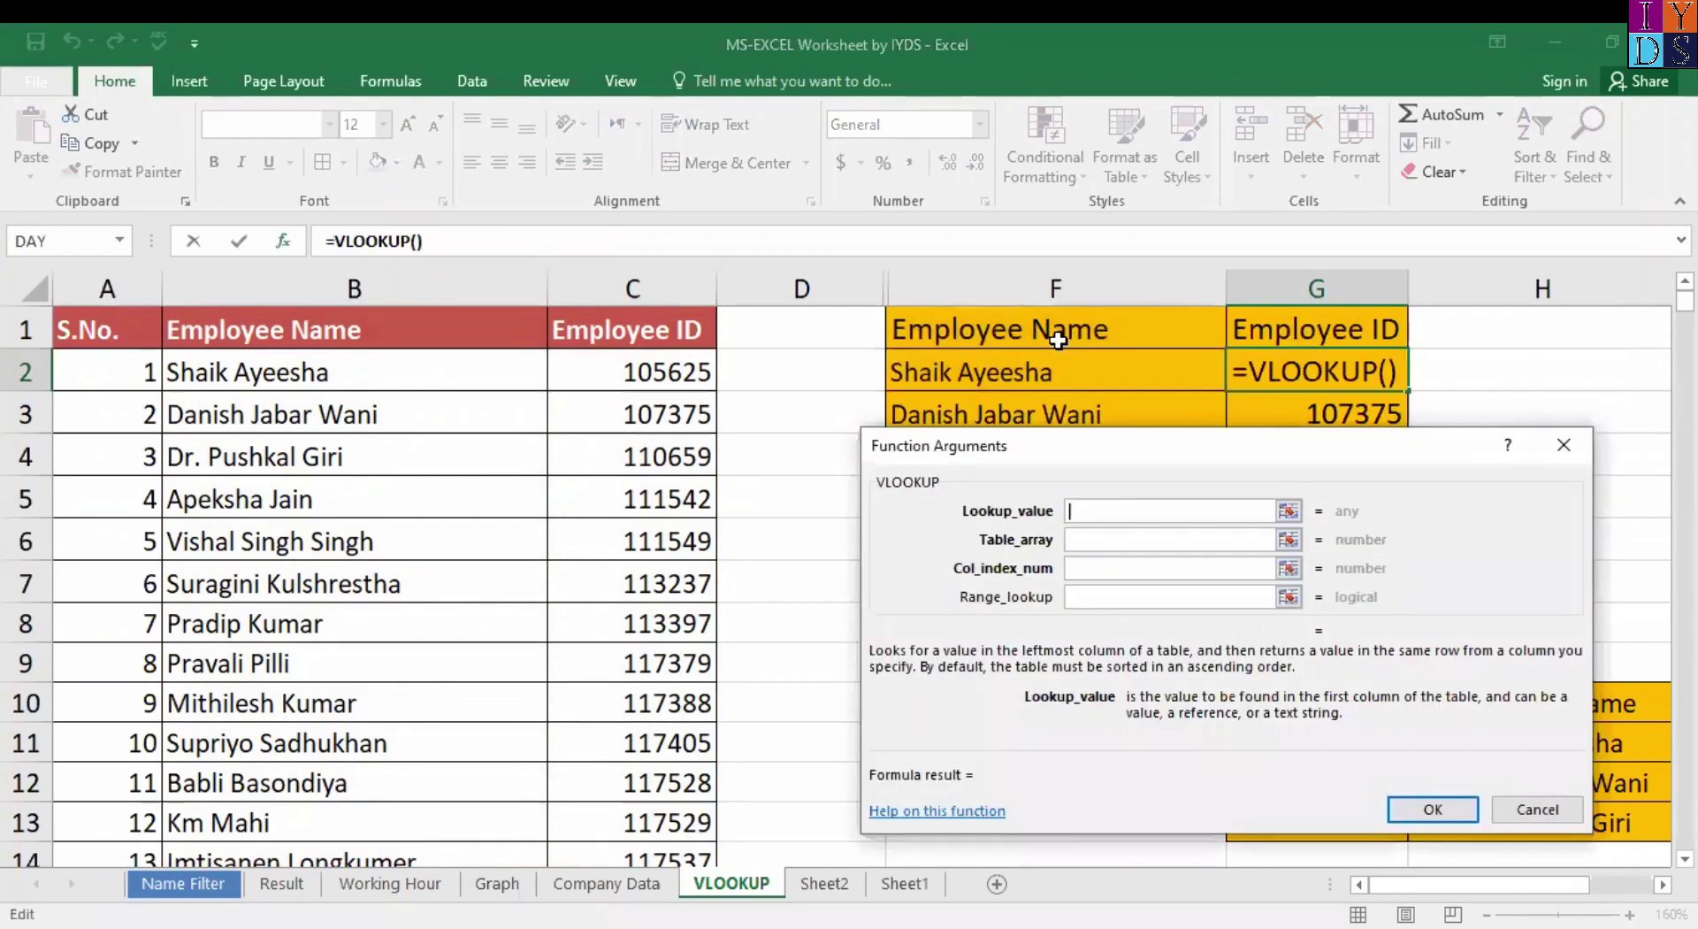
pyautogui.write(':F7')
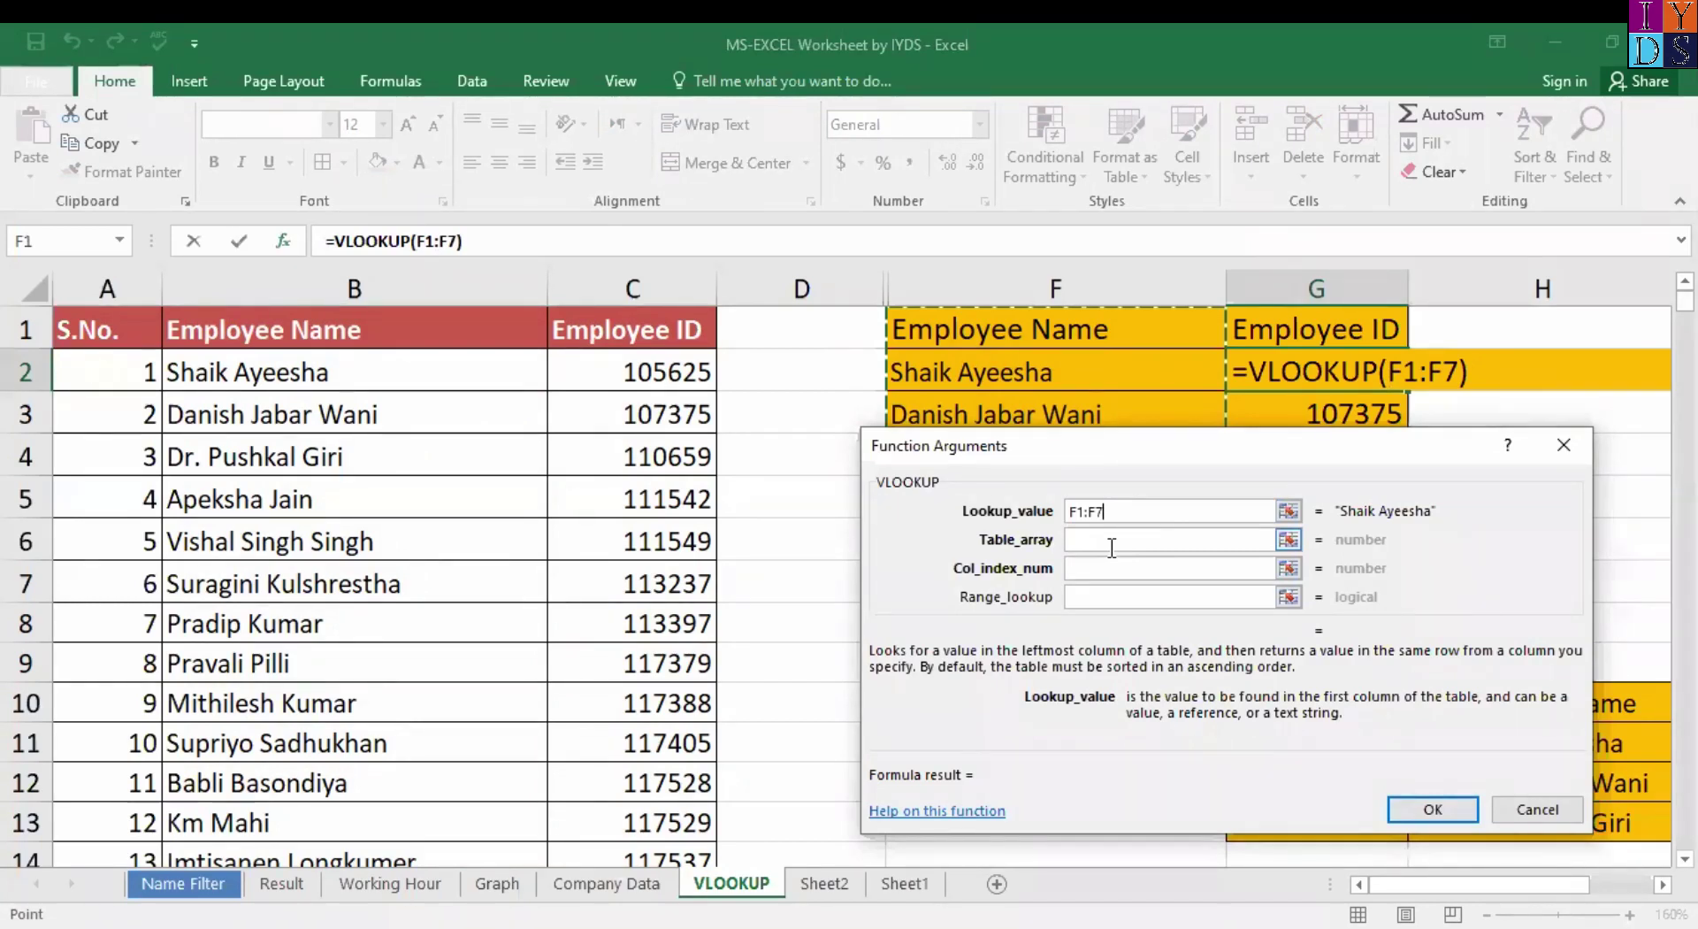
pyautogui.press('F4')
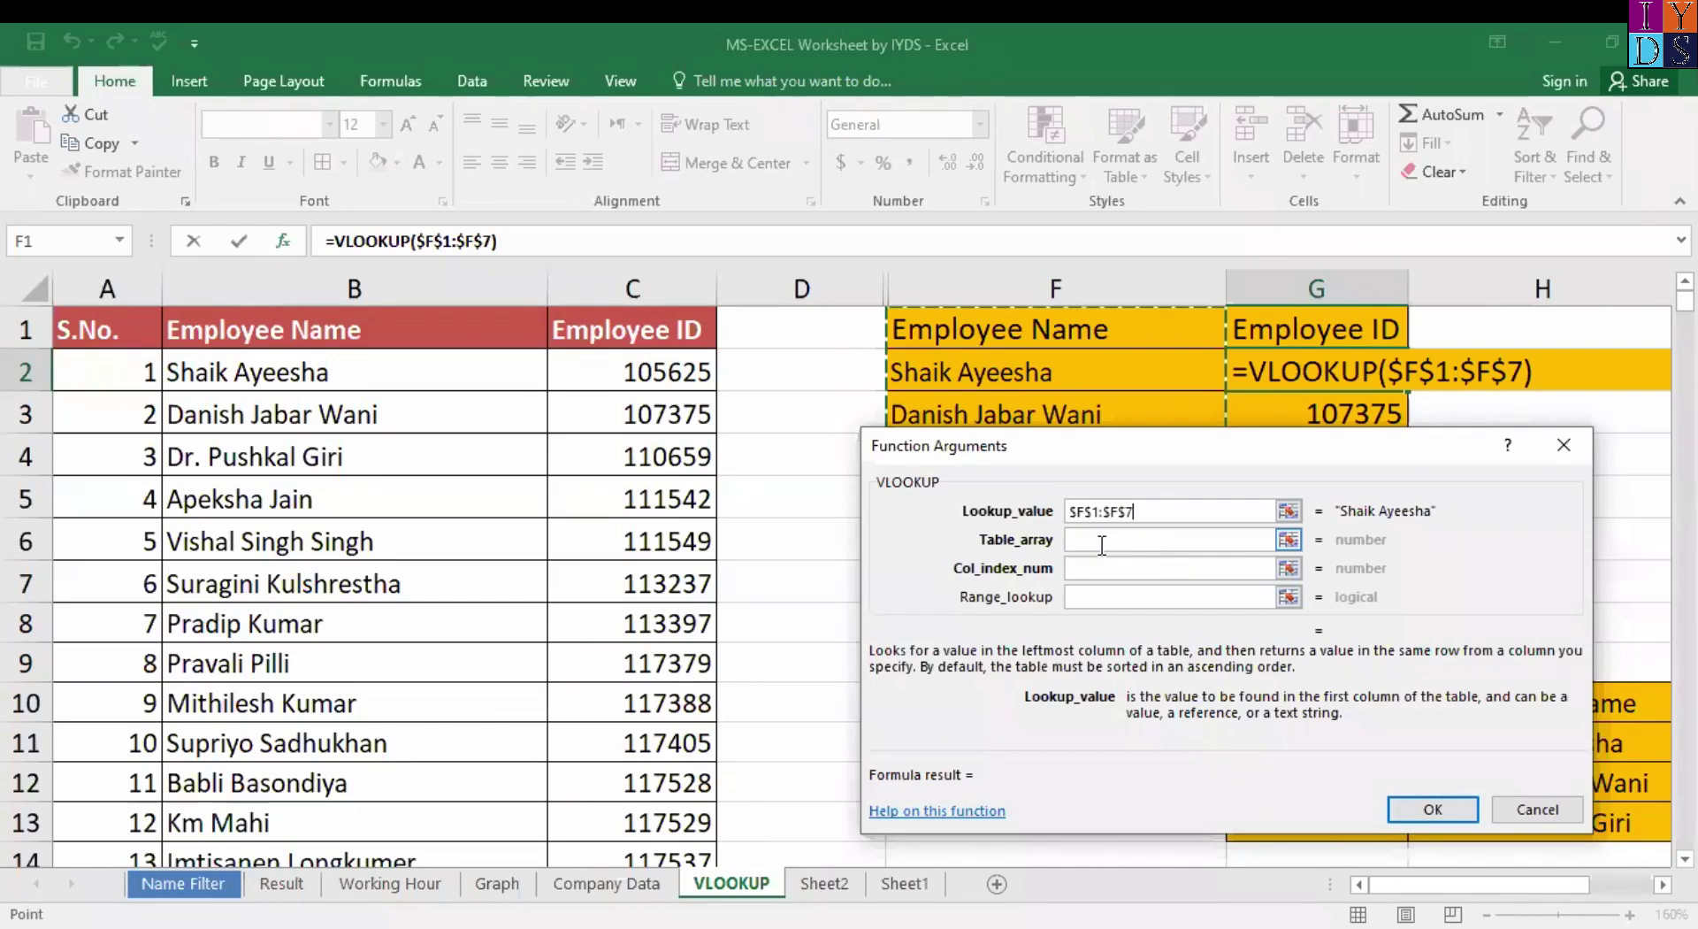
# Set the VLOOKUP table array to the absolute range $B$1:$C$21.
pyautogui.click(1101, 542)
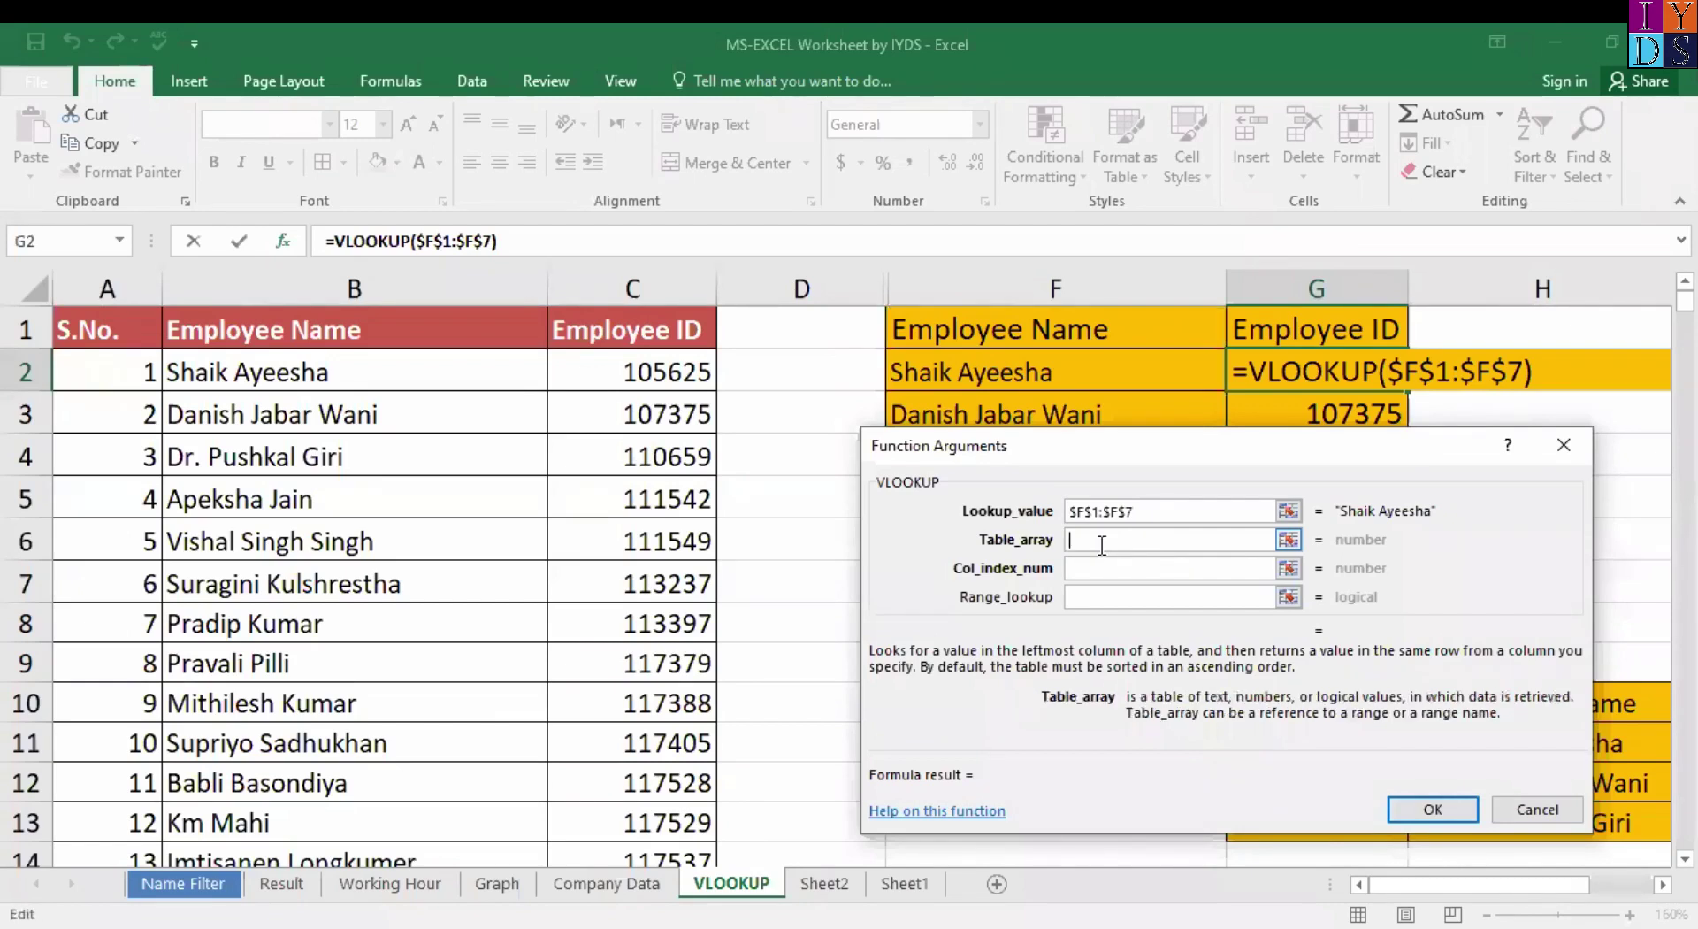
pyautogui.click(253, 329)
pyautogui.hotkey('ctrl', 'shift', 'Down')
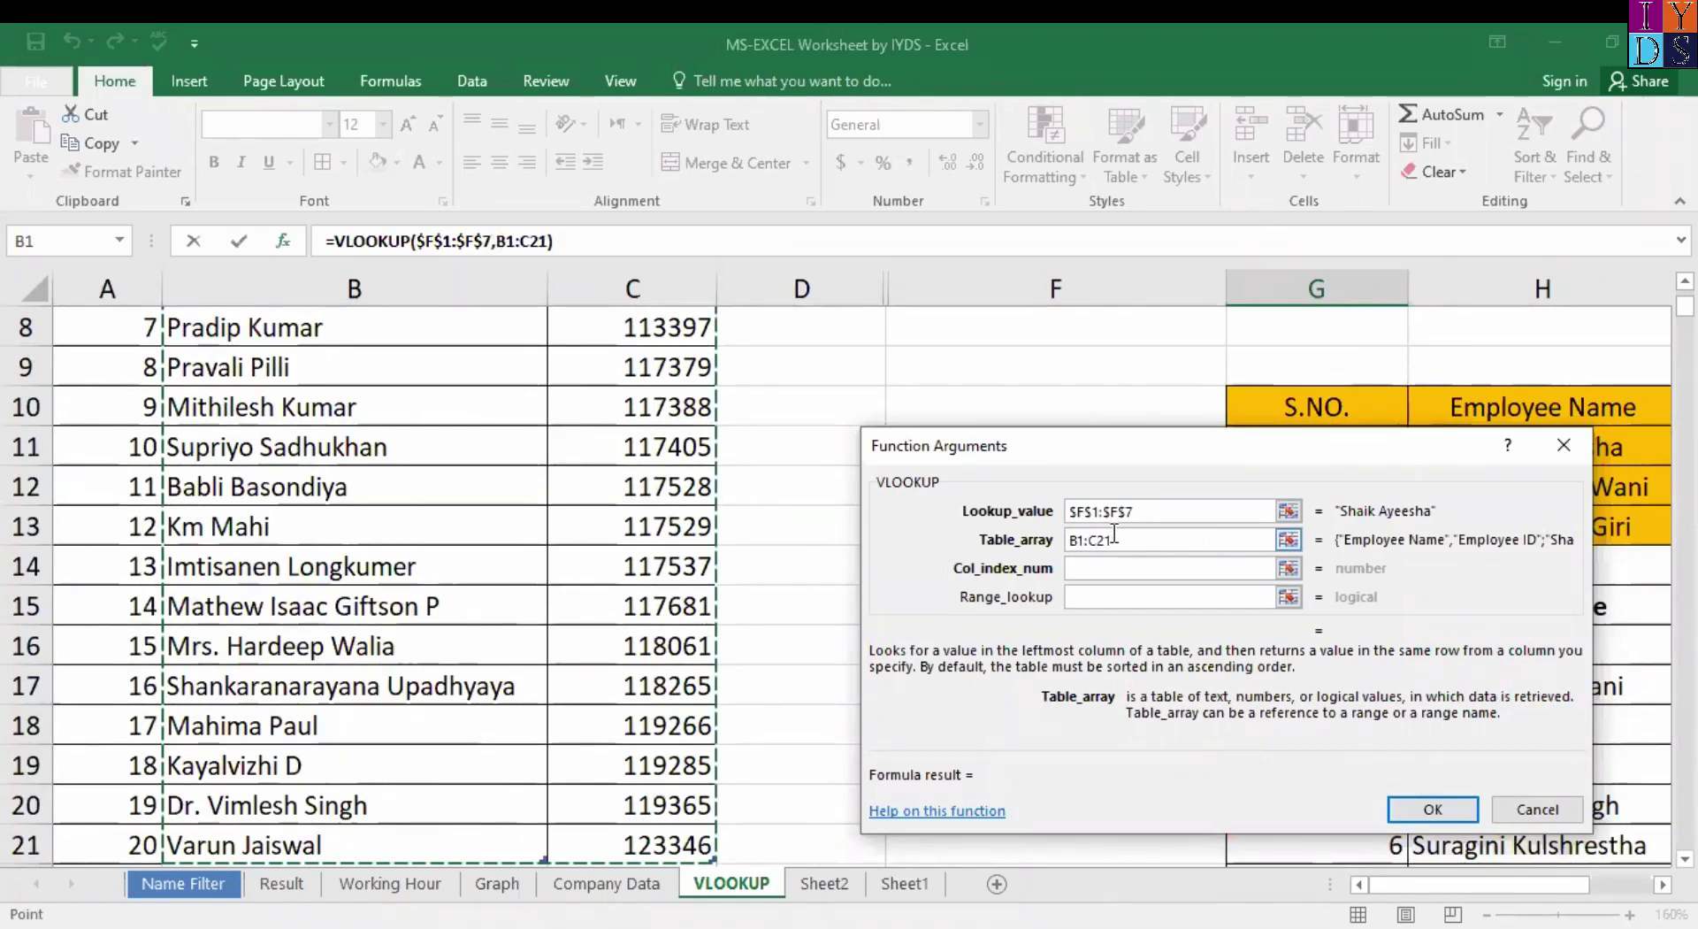
pyautogui.press('F4')
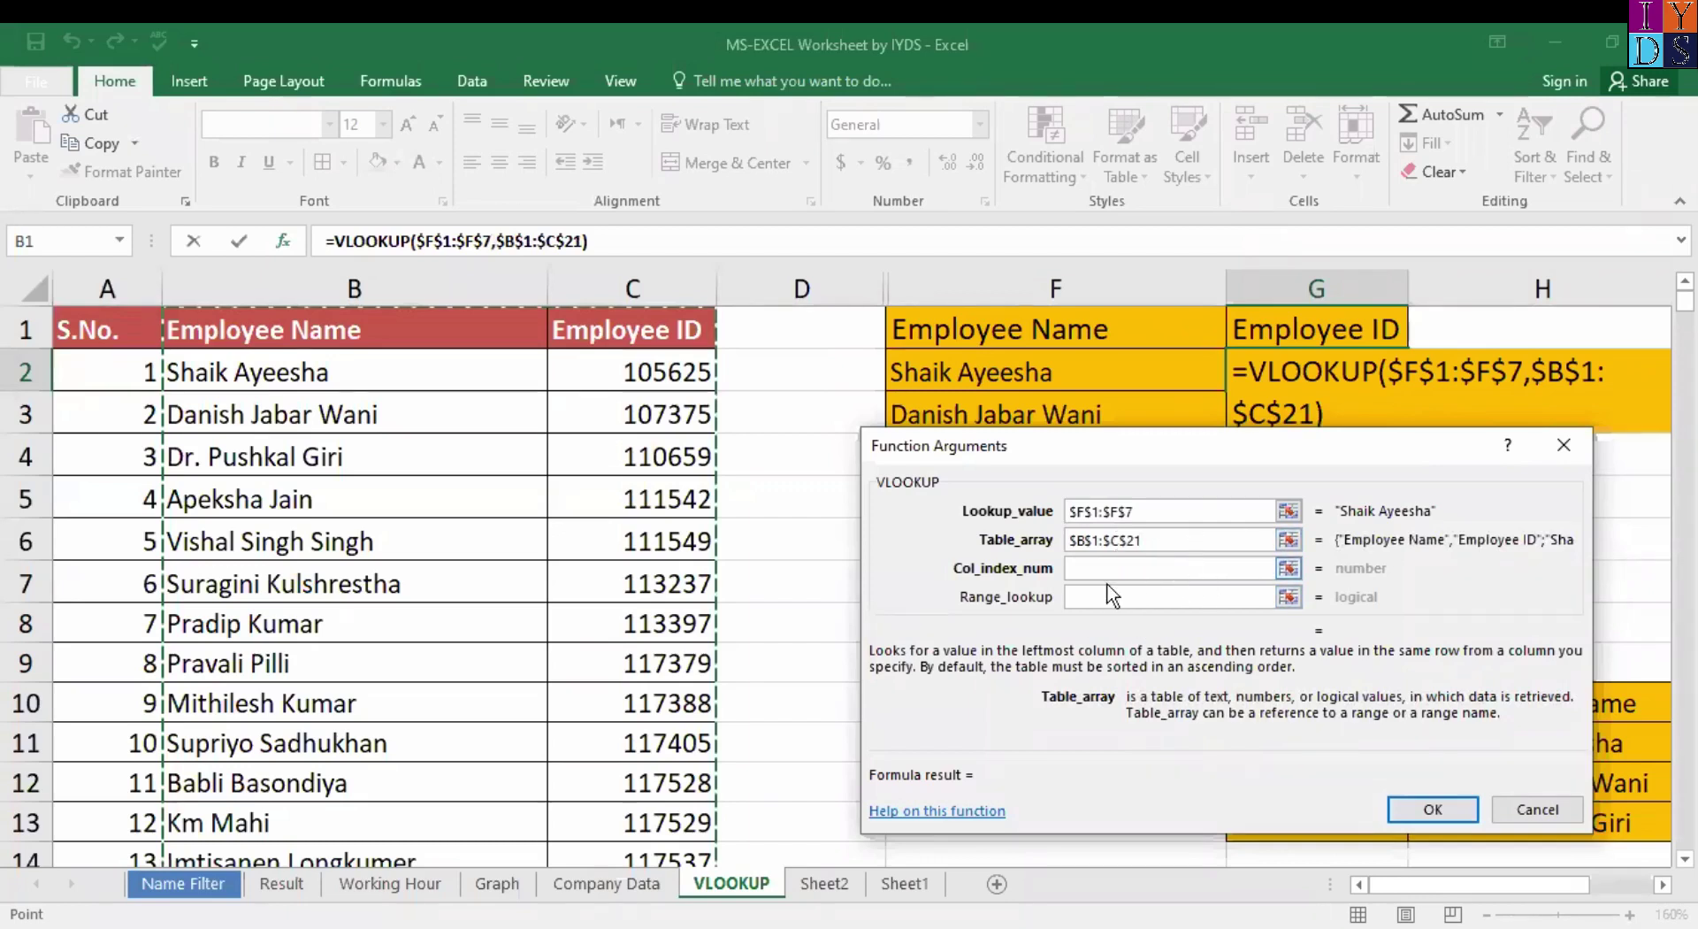
pyautogui.click(1106, 568)
# Enter column index 2 and range lookup 0 to finish the VLOOKUP in G2.
pyautogui.write('2')
pyautogui.click(1140, 594)
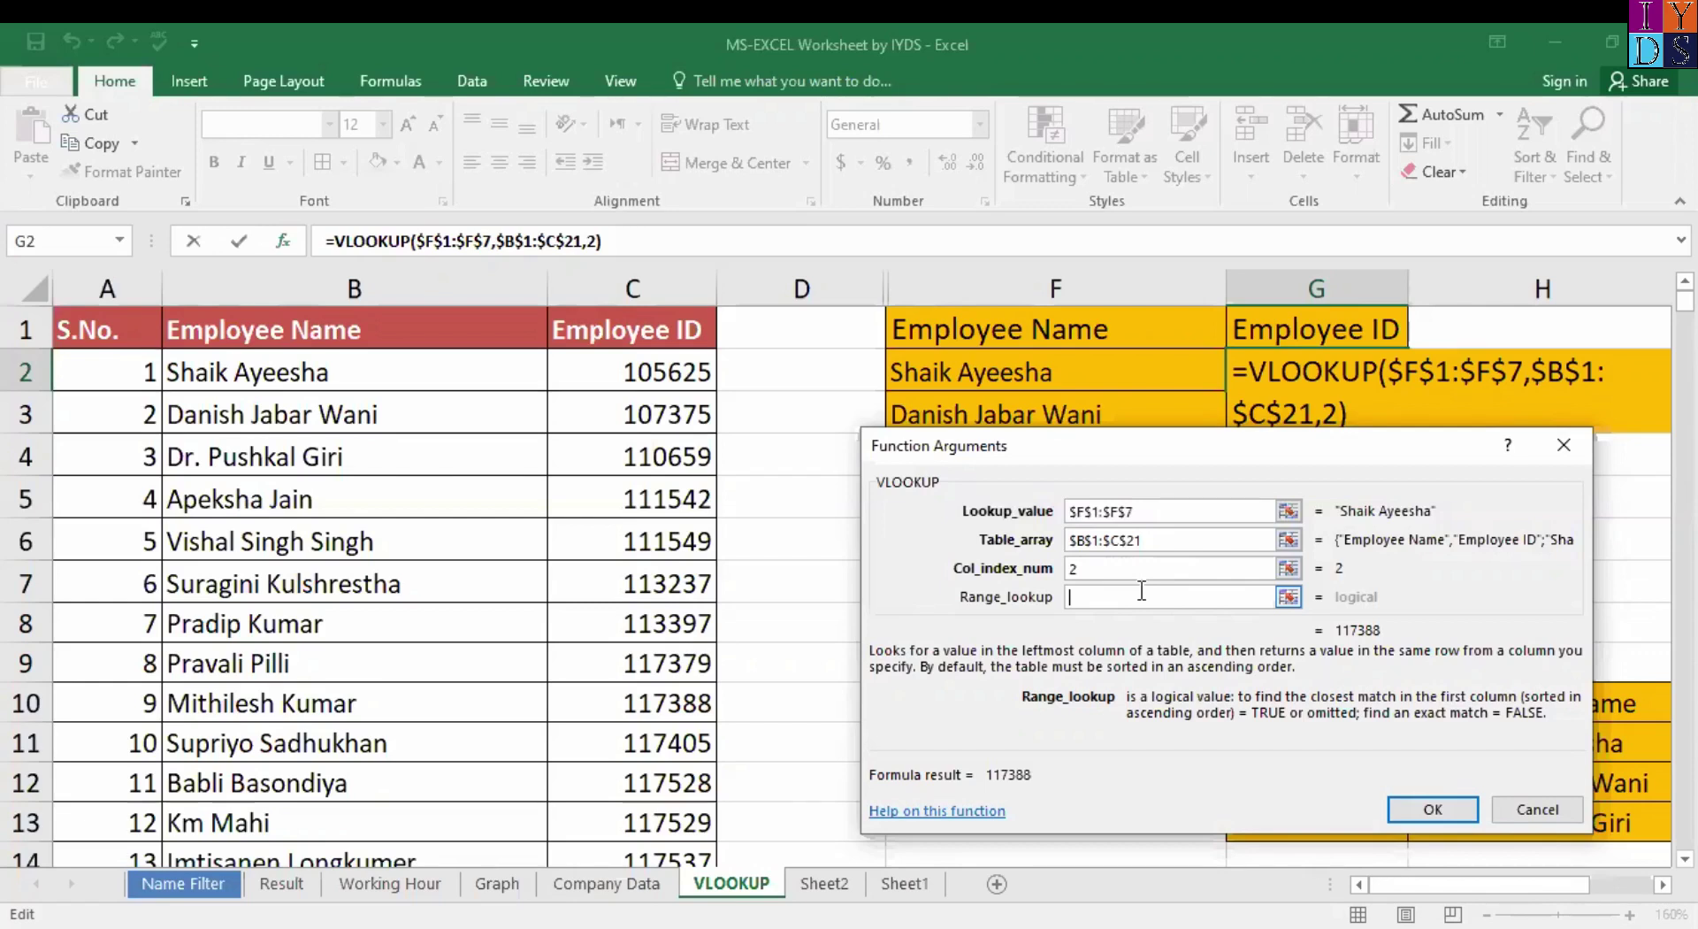
pyautogui.write('0')
pyautogui.press('Return')
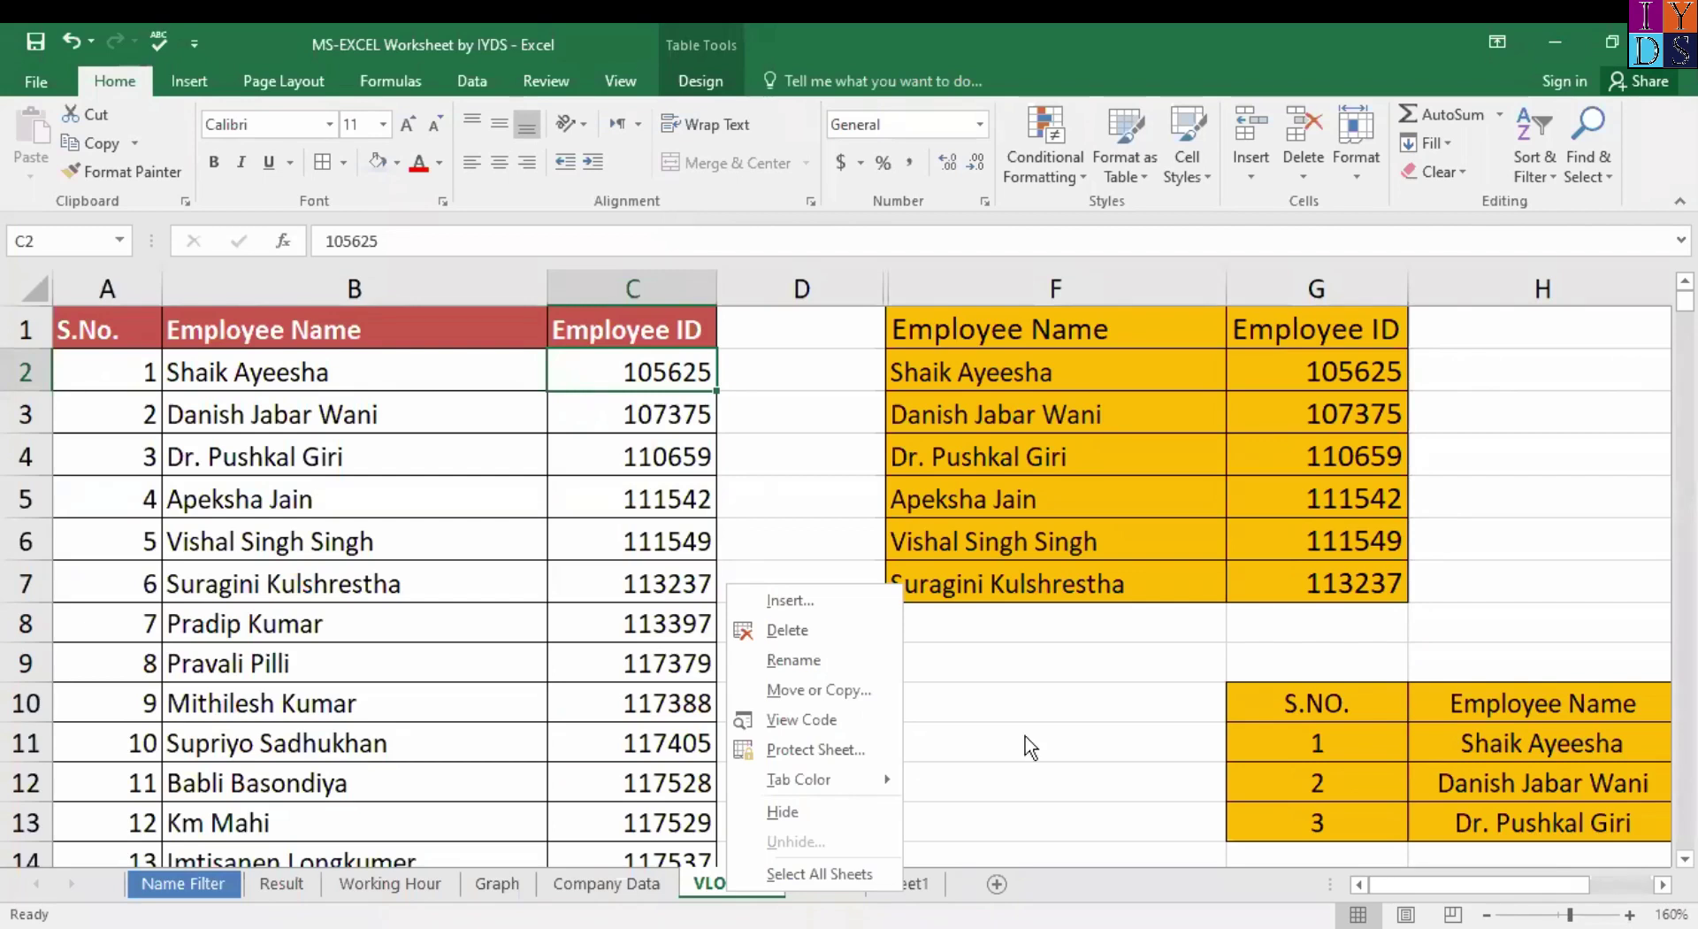
# Select the employee table down to row 21 and switch to the View ribbon.
pyautogui.click(91, 327)
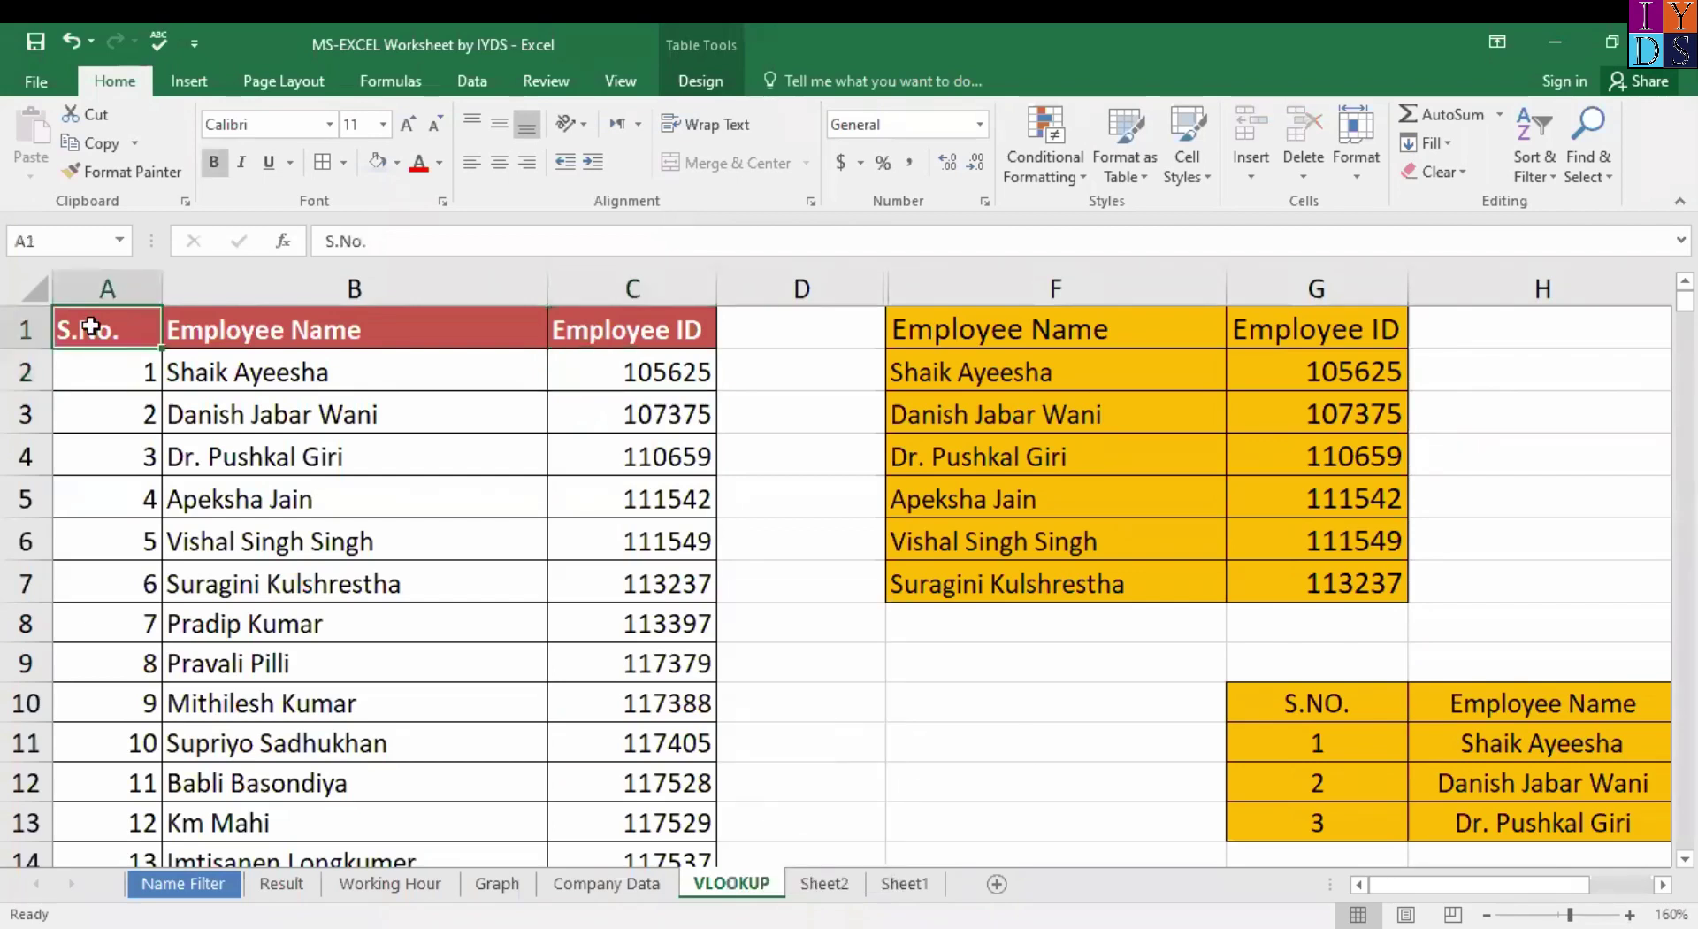
pyautogui.hotkey('shift', 'Right')
pyautogui.hotkey('shift', 'Right')
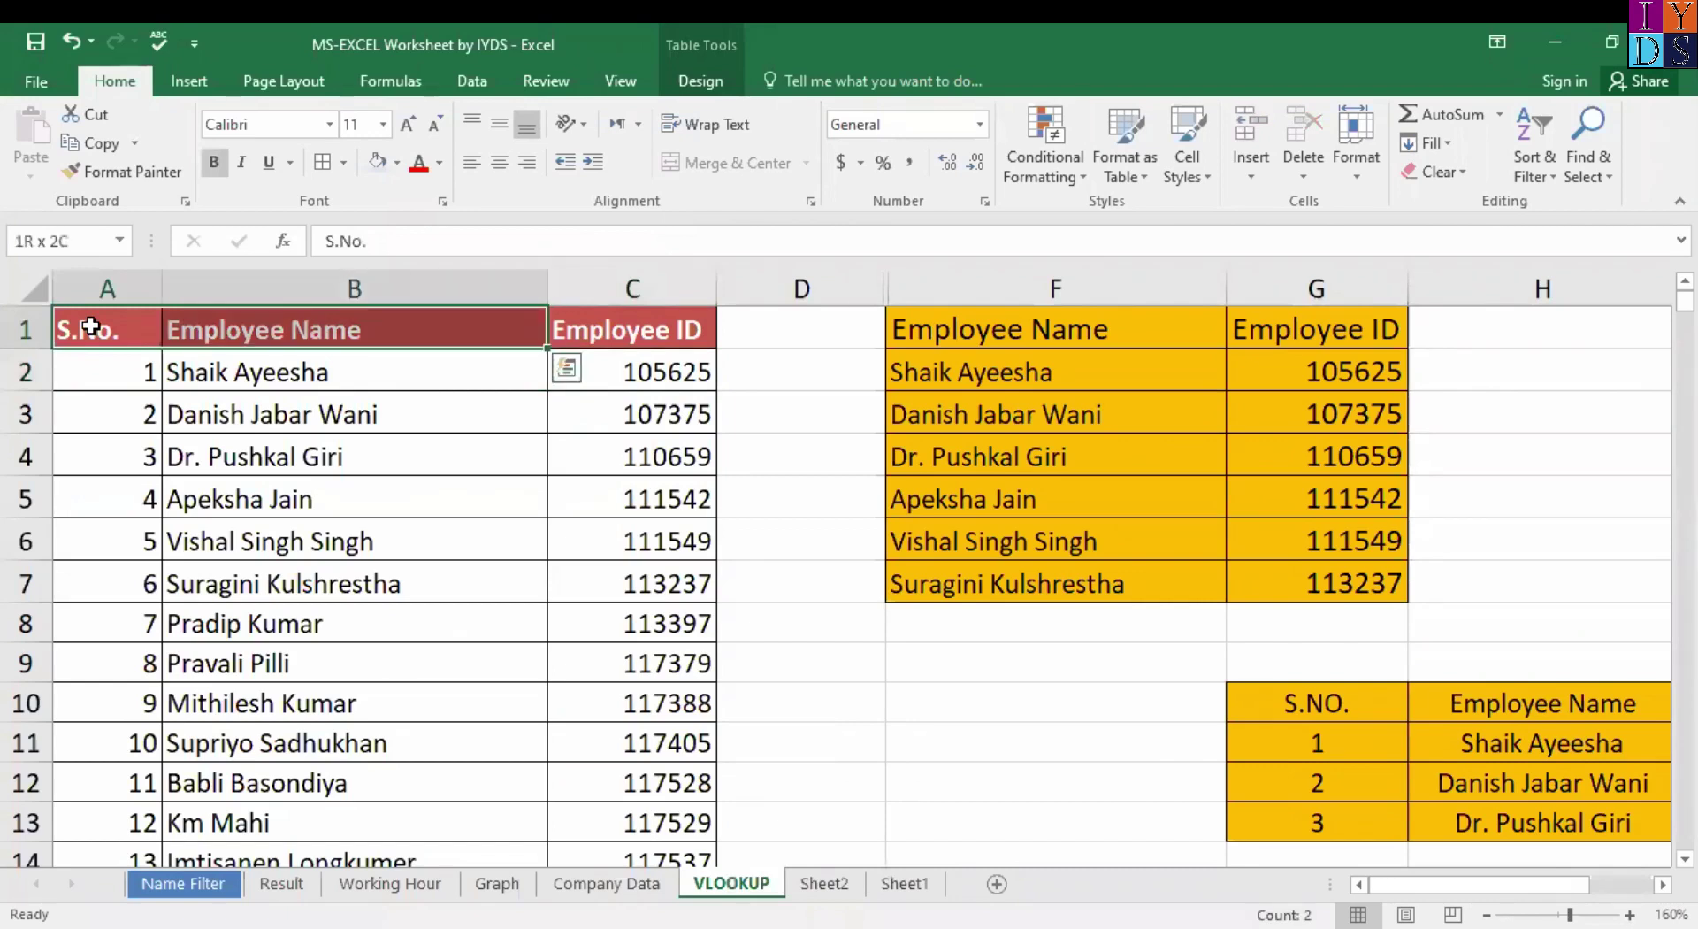
pyautogui.hotkey('ctrl', 'shift', 'Down')
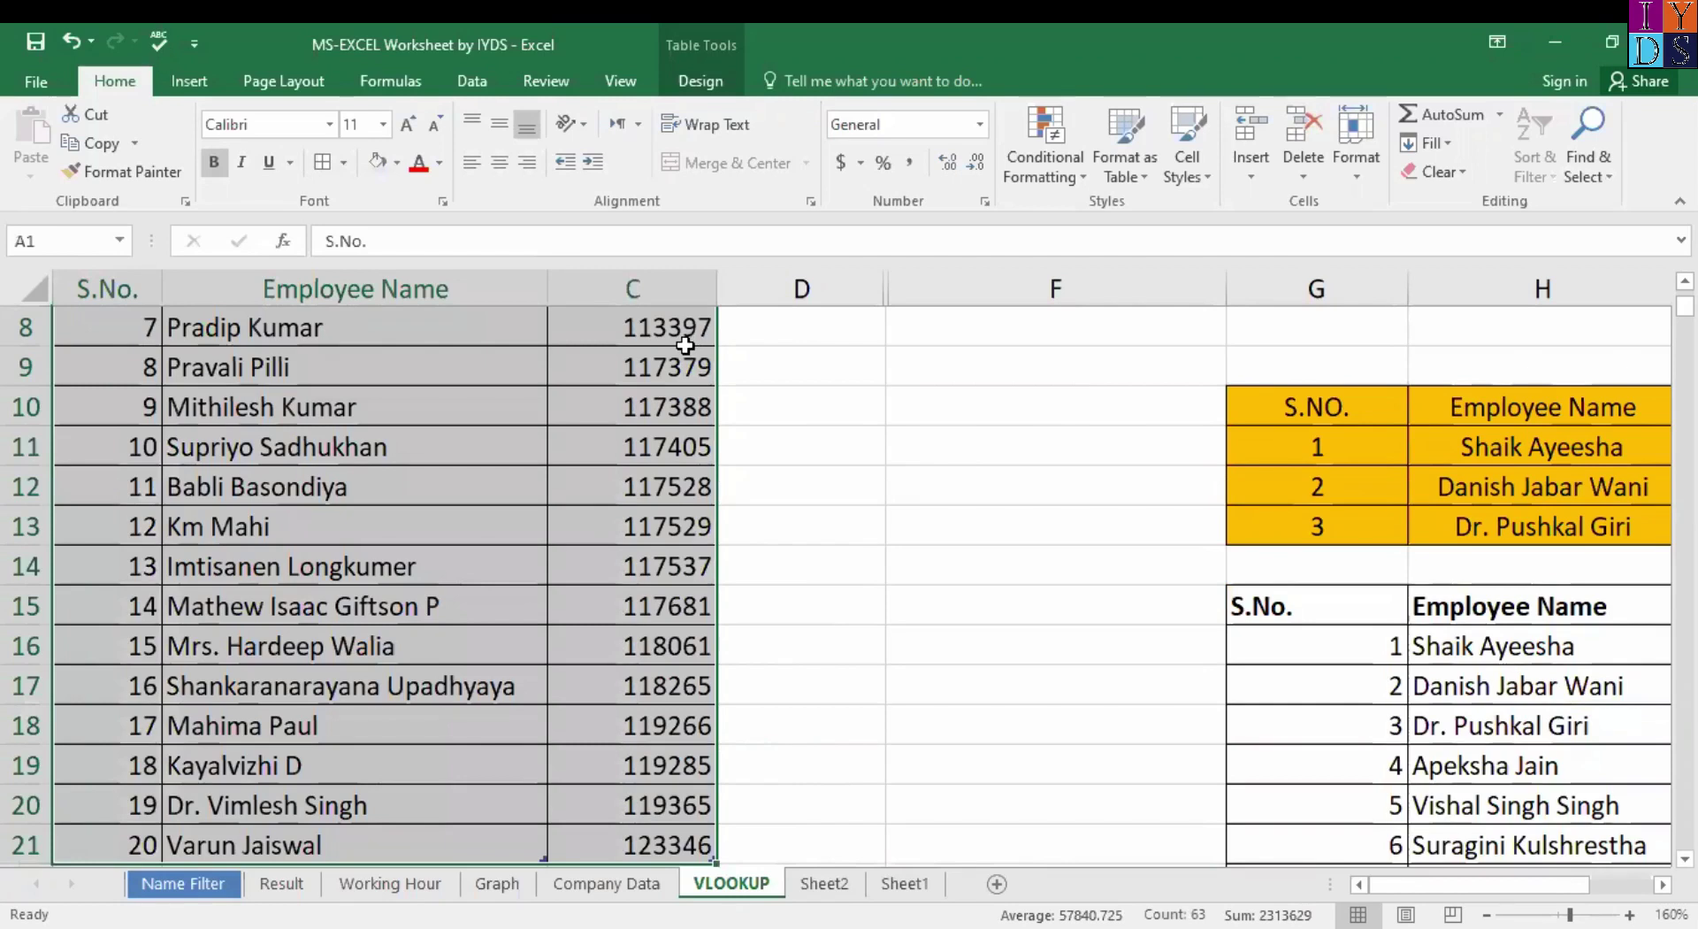
pyautogui.click(632, 85)
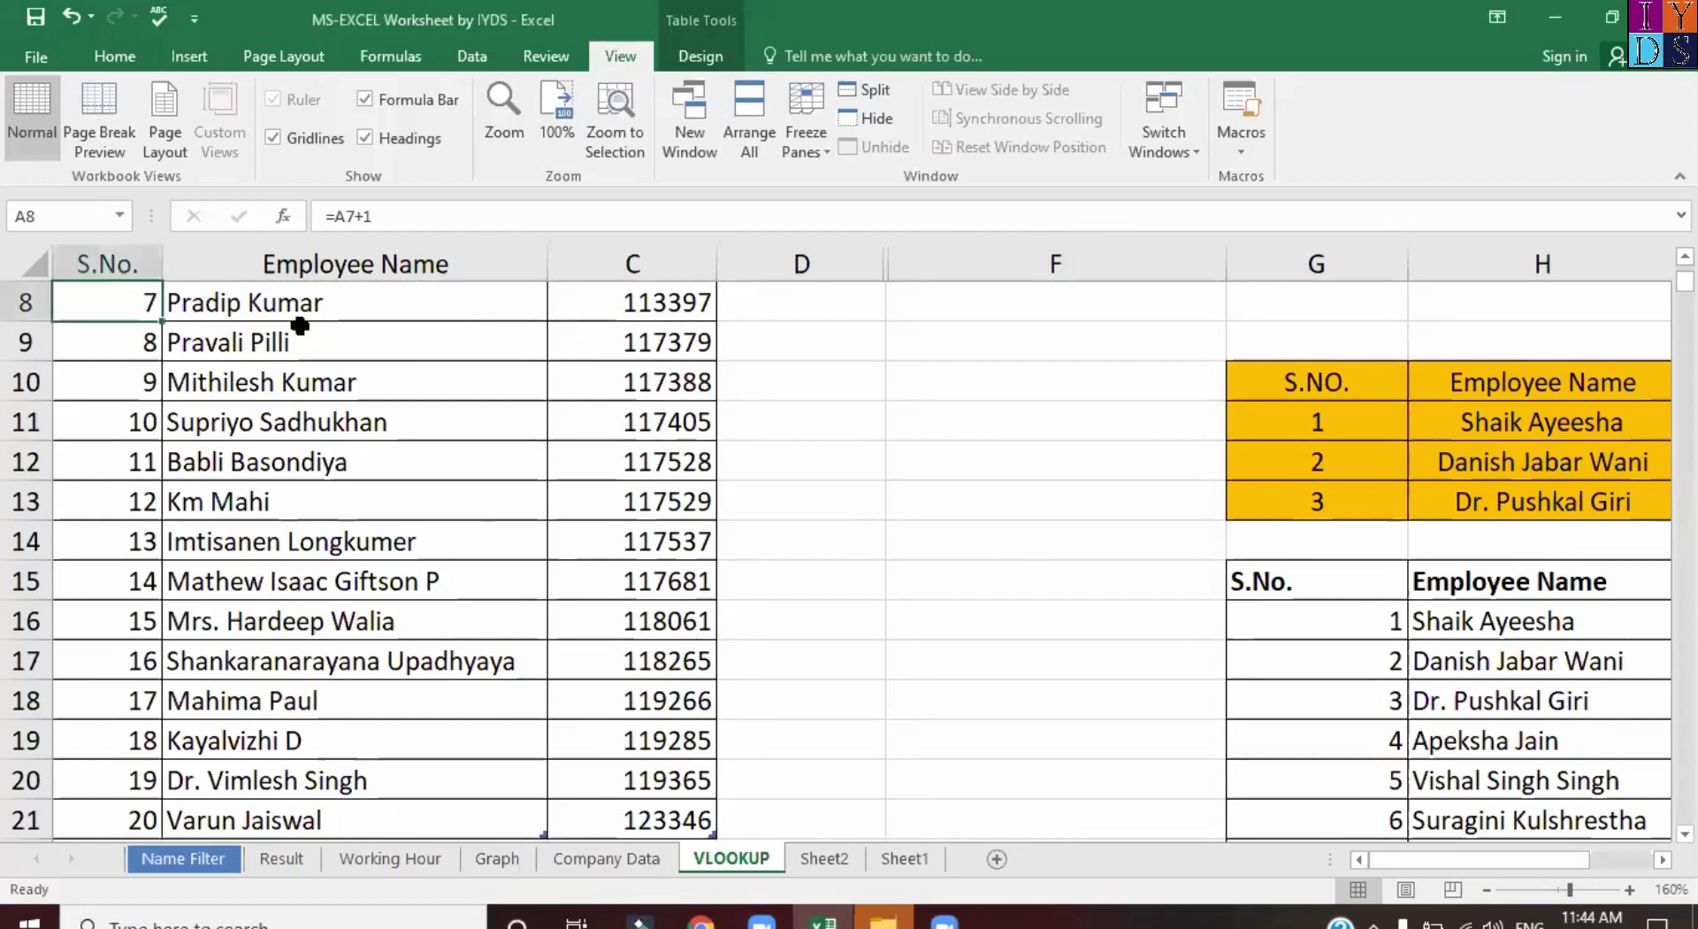
# Select the whole employee table, header cells A1:C1 down through row 21.
pyautogui.press('Up')
pyautogui.hotkey('ctrl', 'Home')
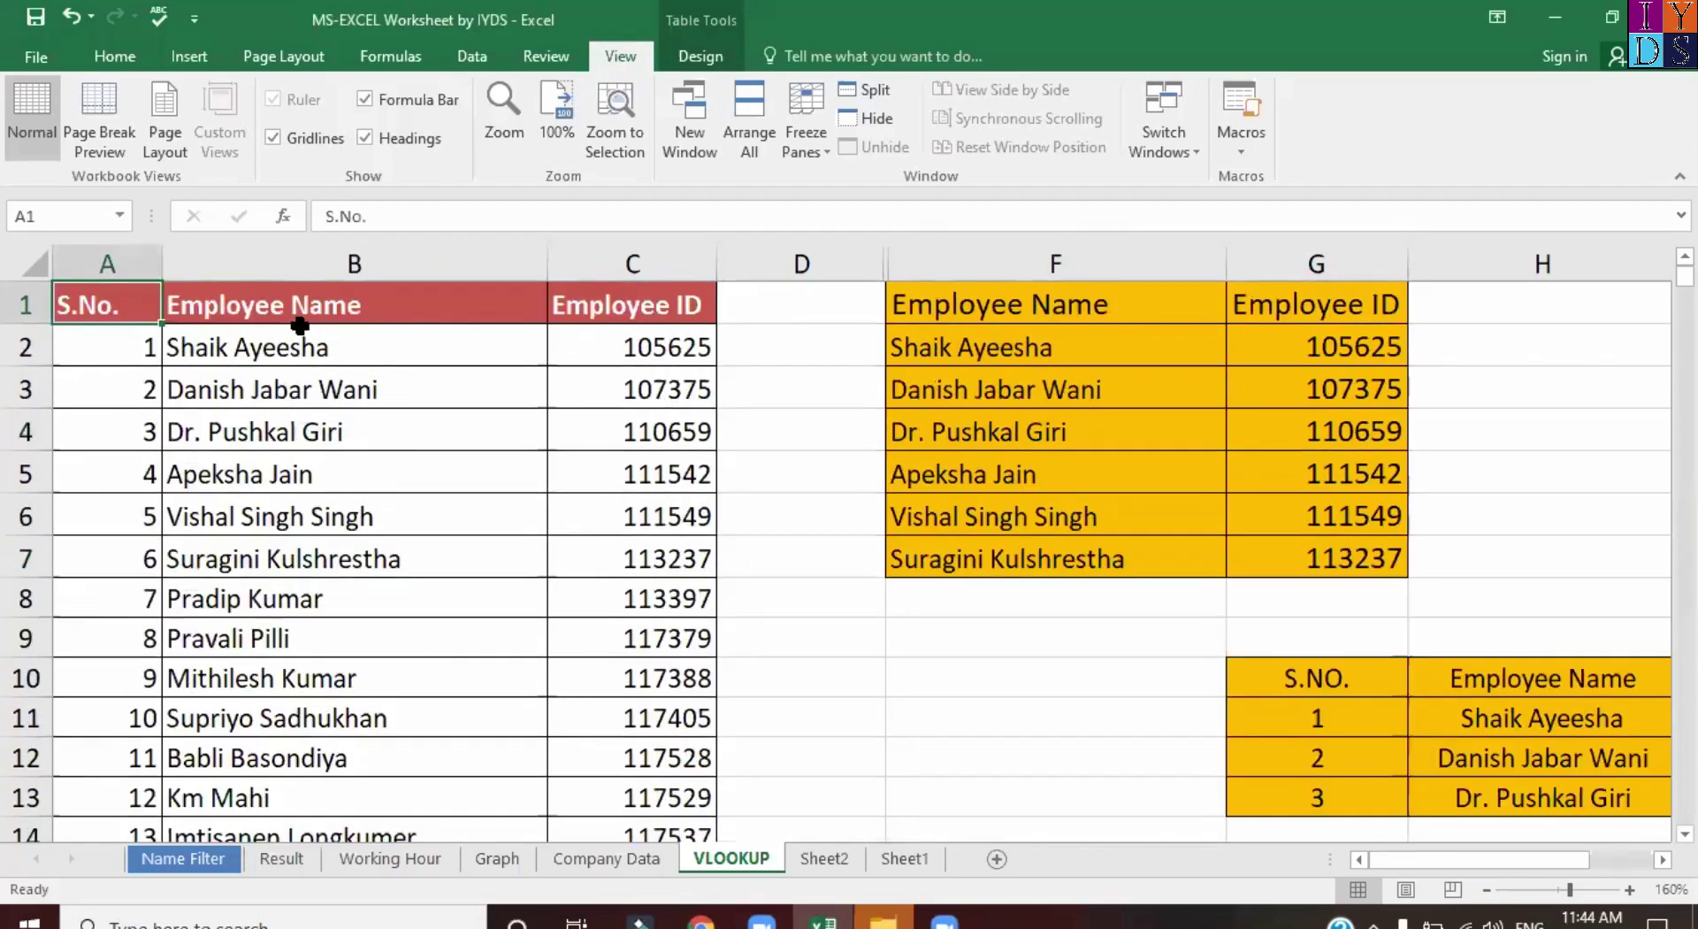
pyautogui.press('Down')
pyautogui.press('Up')
pyautogui.hotkey('shift', 'Right')
pyautogui.hotkey('shift', 'Right')
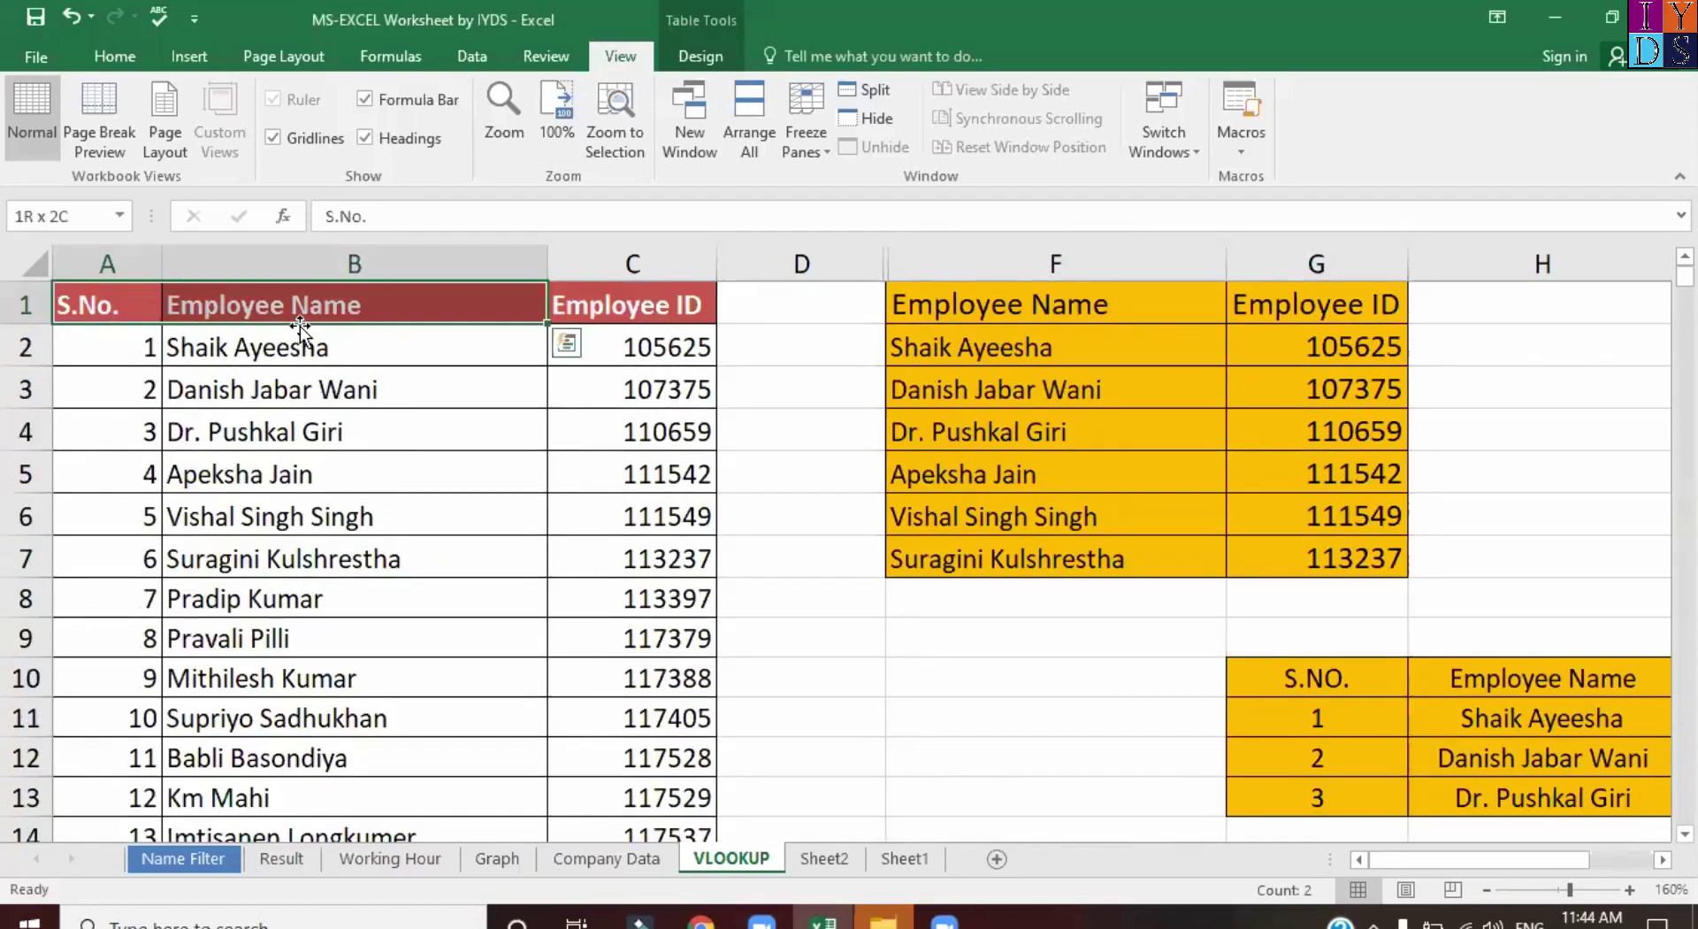
pyautogui.hotkey('shift', 'Left')
pyautogui.hotkey('shift', 'Left')
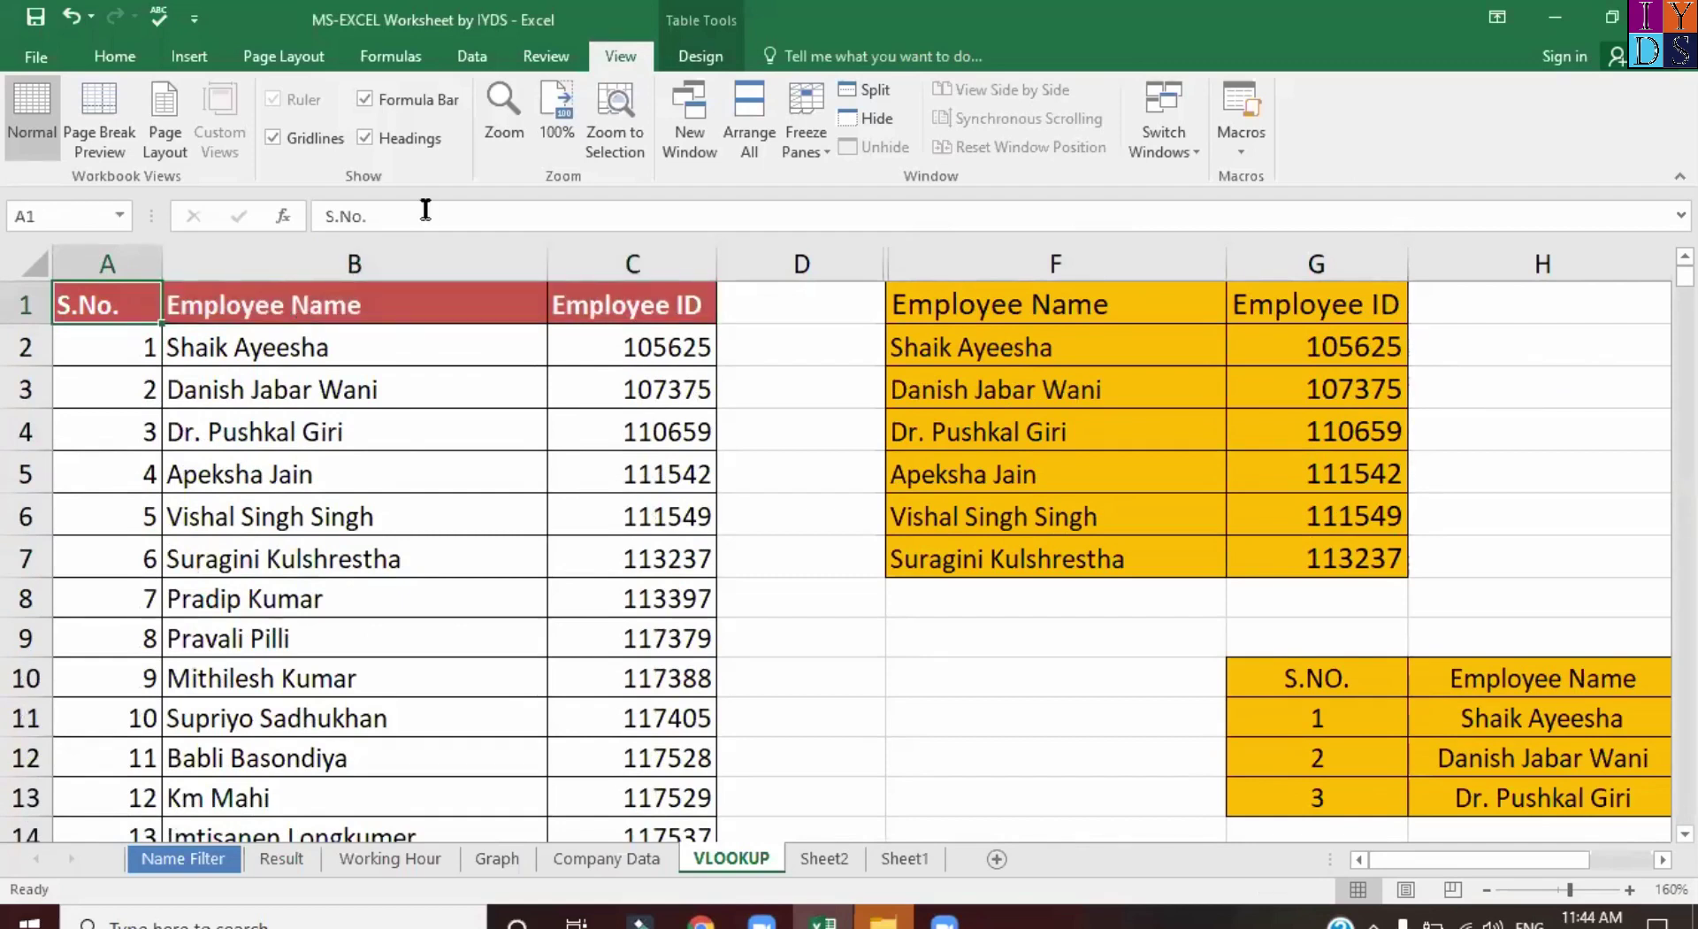
pyautogui.hotkey('ctrl', 'n')
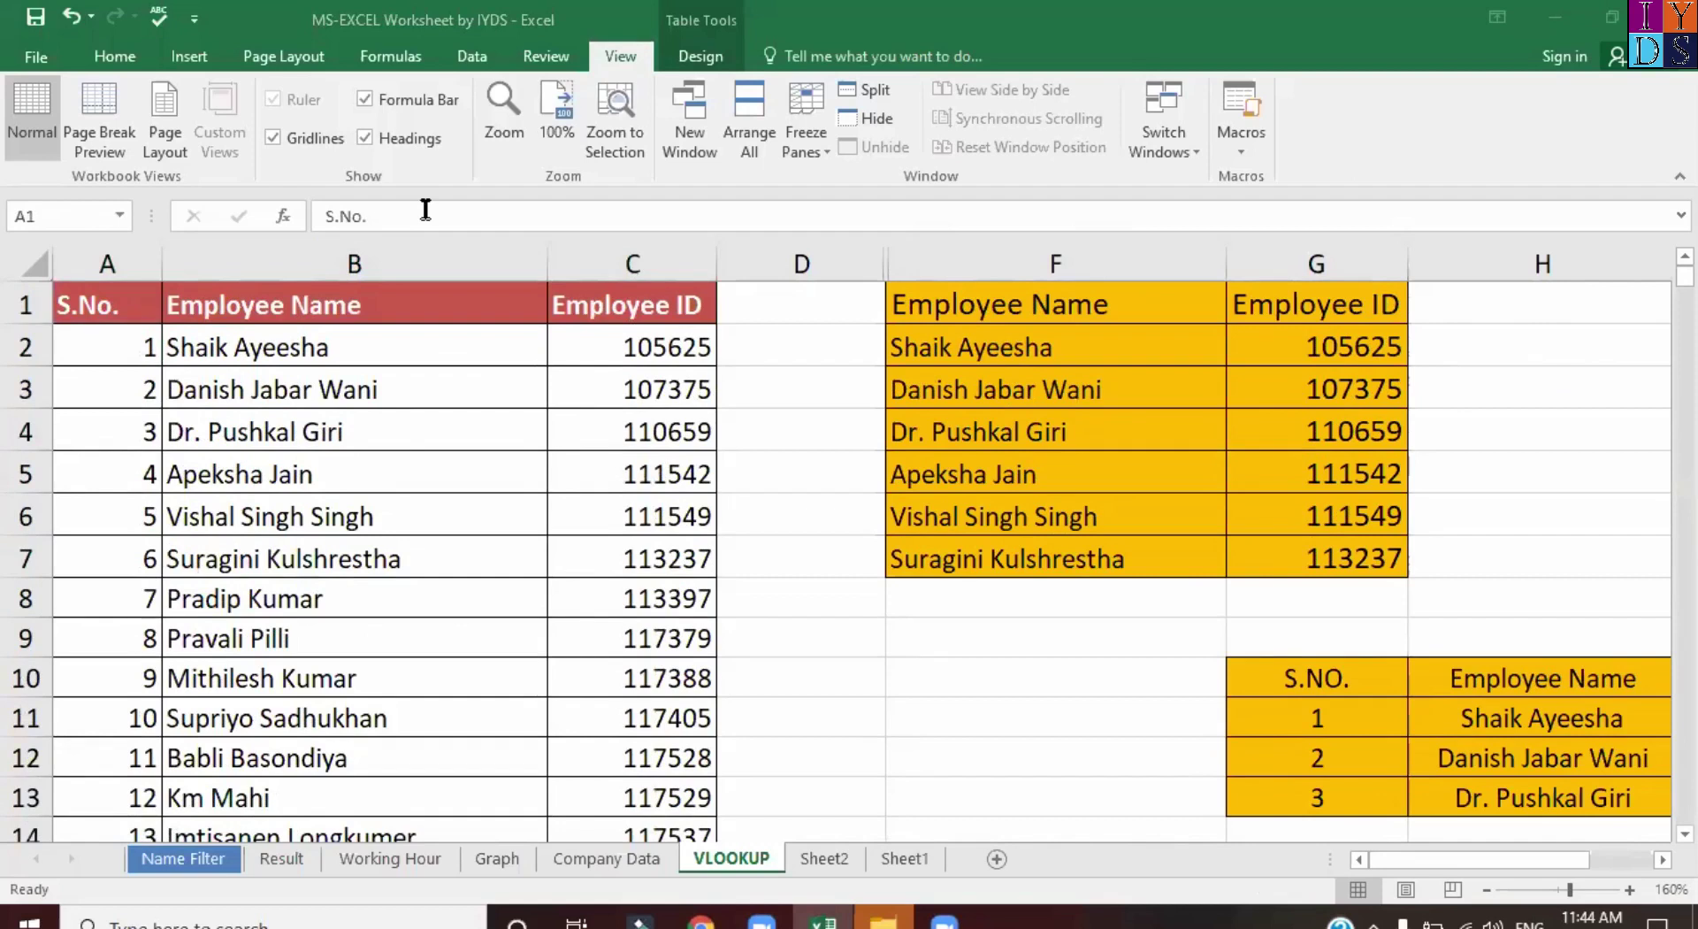
pyautogui.moveTo(126, 311); pyautogui.dragTo(742, 318)
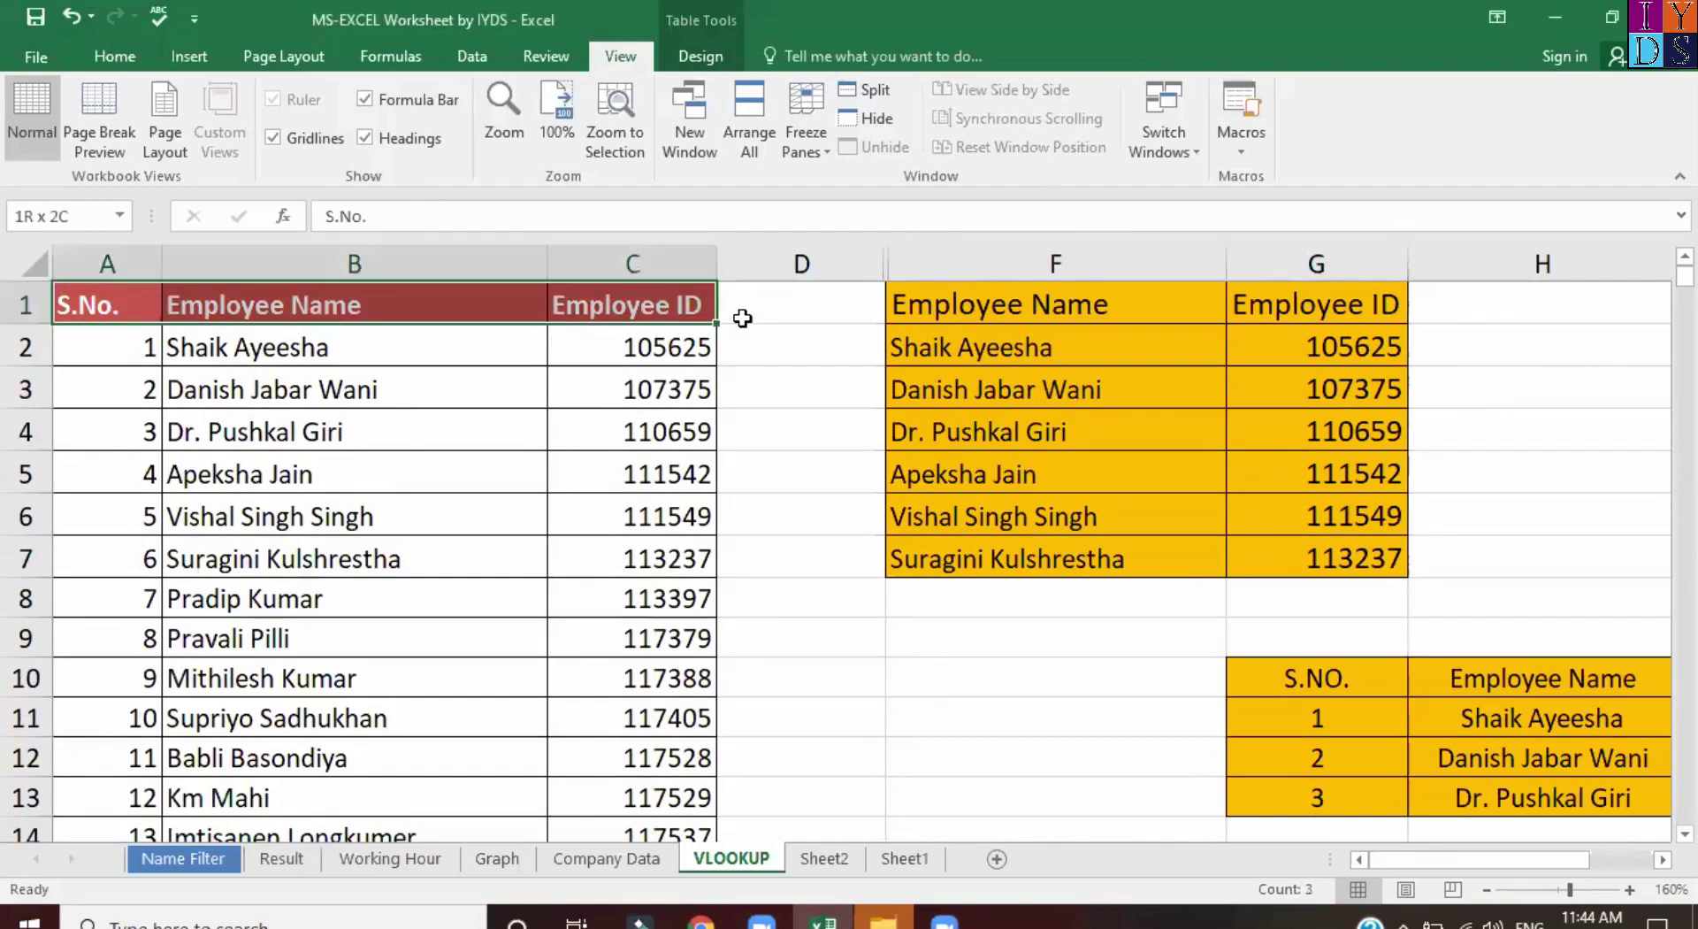
pyautogui.hotkey('ctrl', 'shift', 'Down')
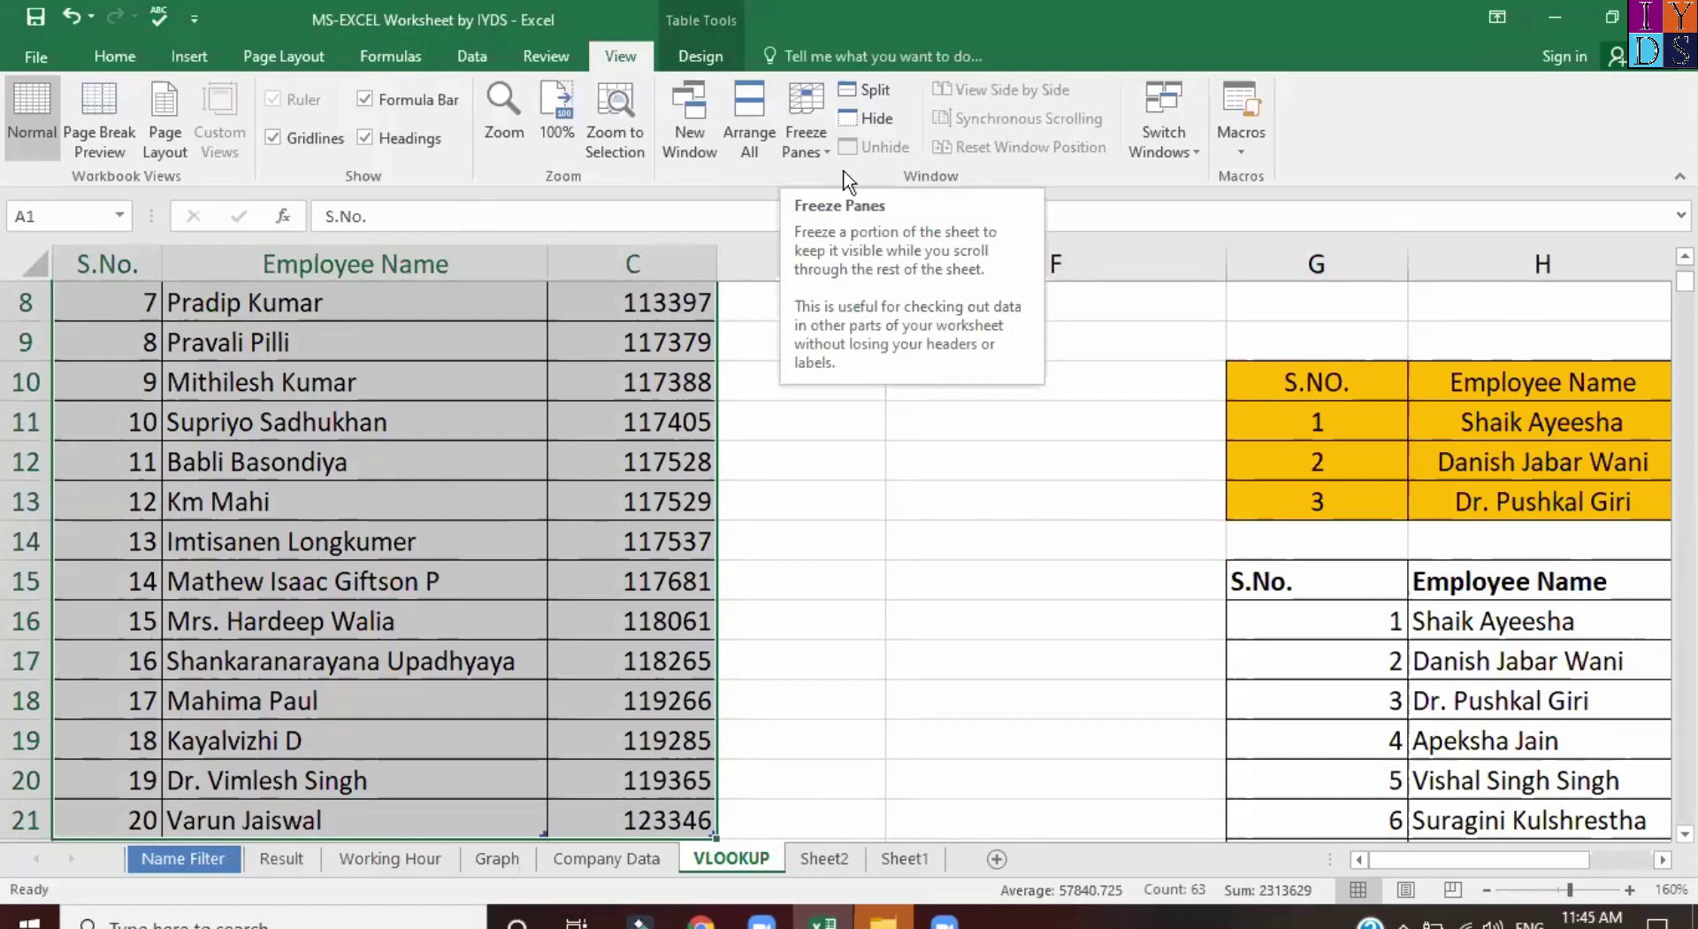
# Apply Freeze Panes on the VLOOKUP sheet and deselect the table.
pyautogui.click(815, 133)
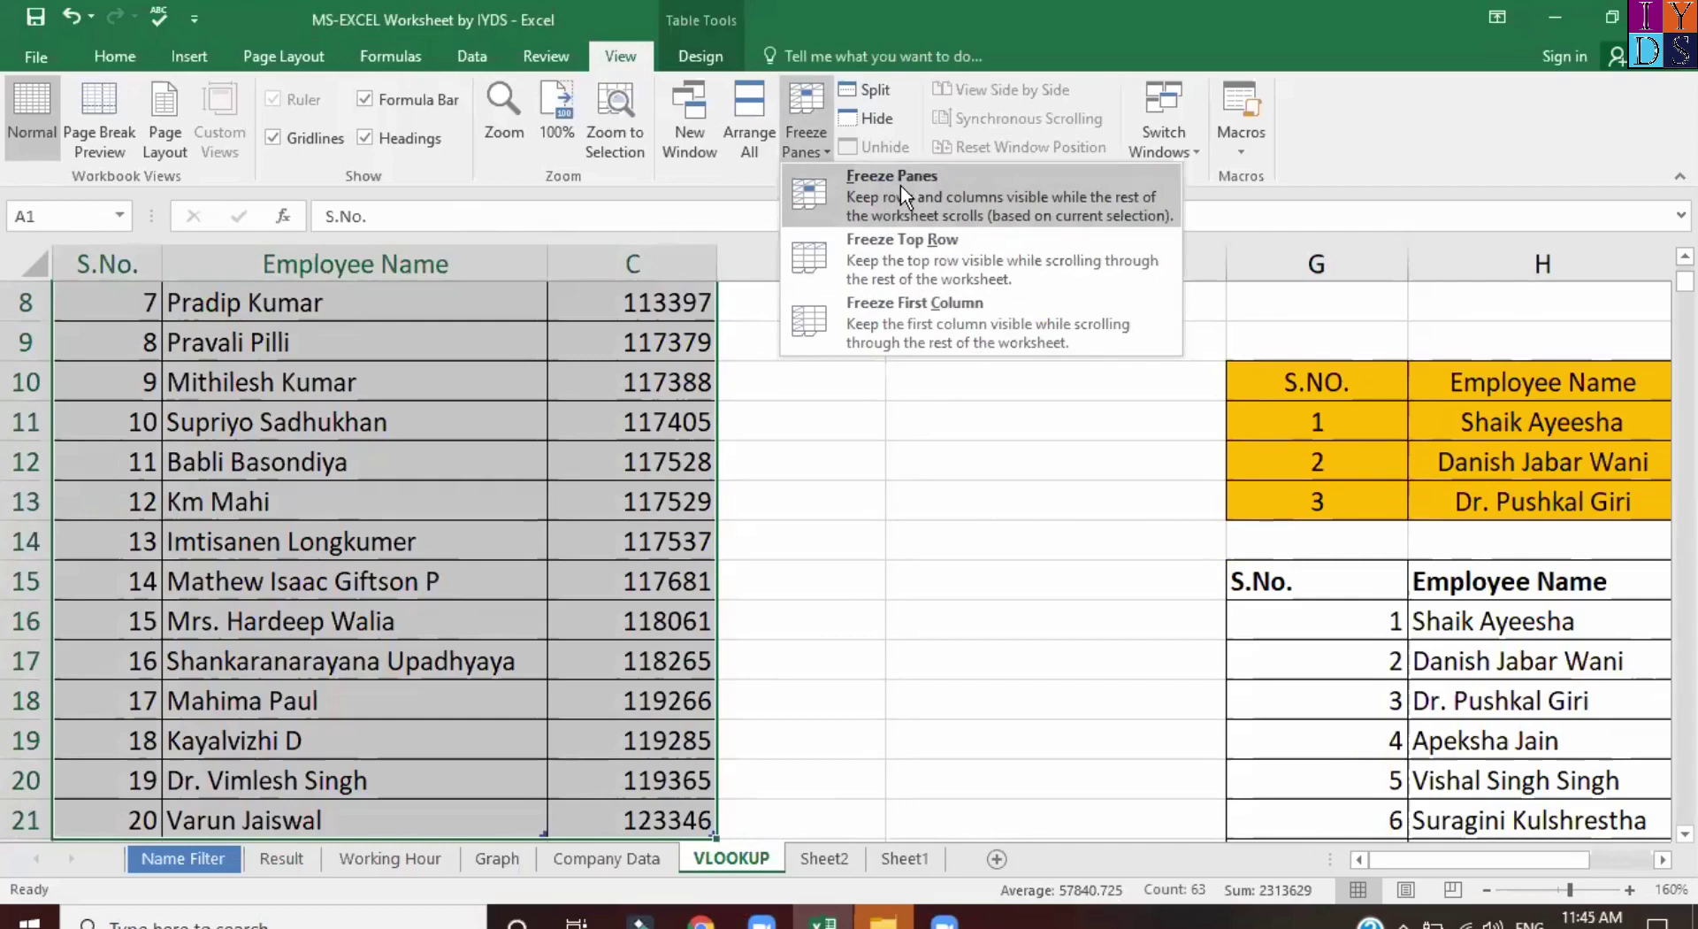
pyautogui.click(904, 311)
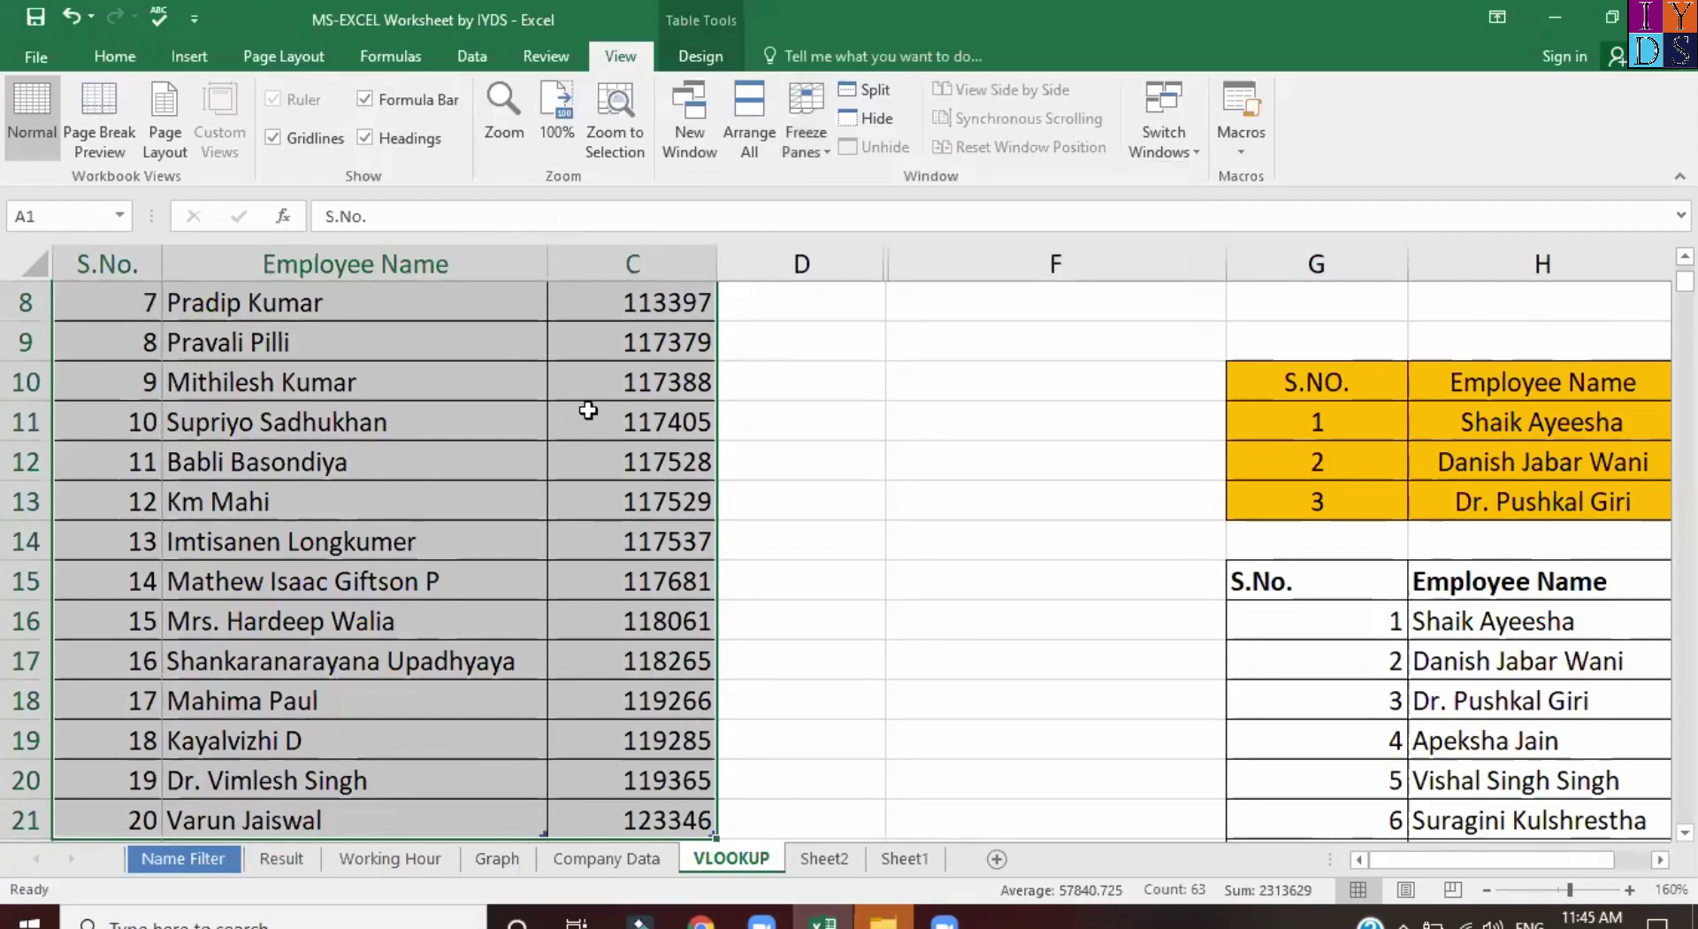
pyautogui.scroll(3, 549, 389)
pyautogui.click(506, 369)
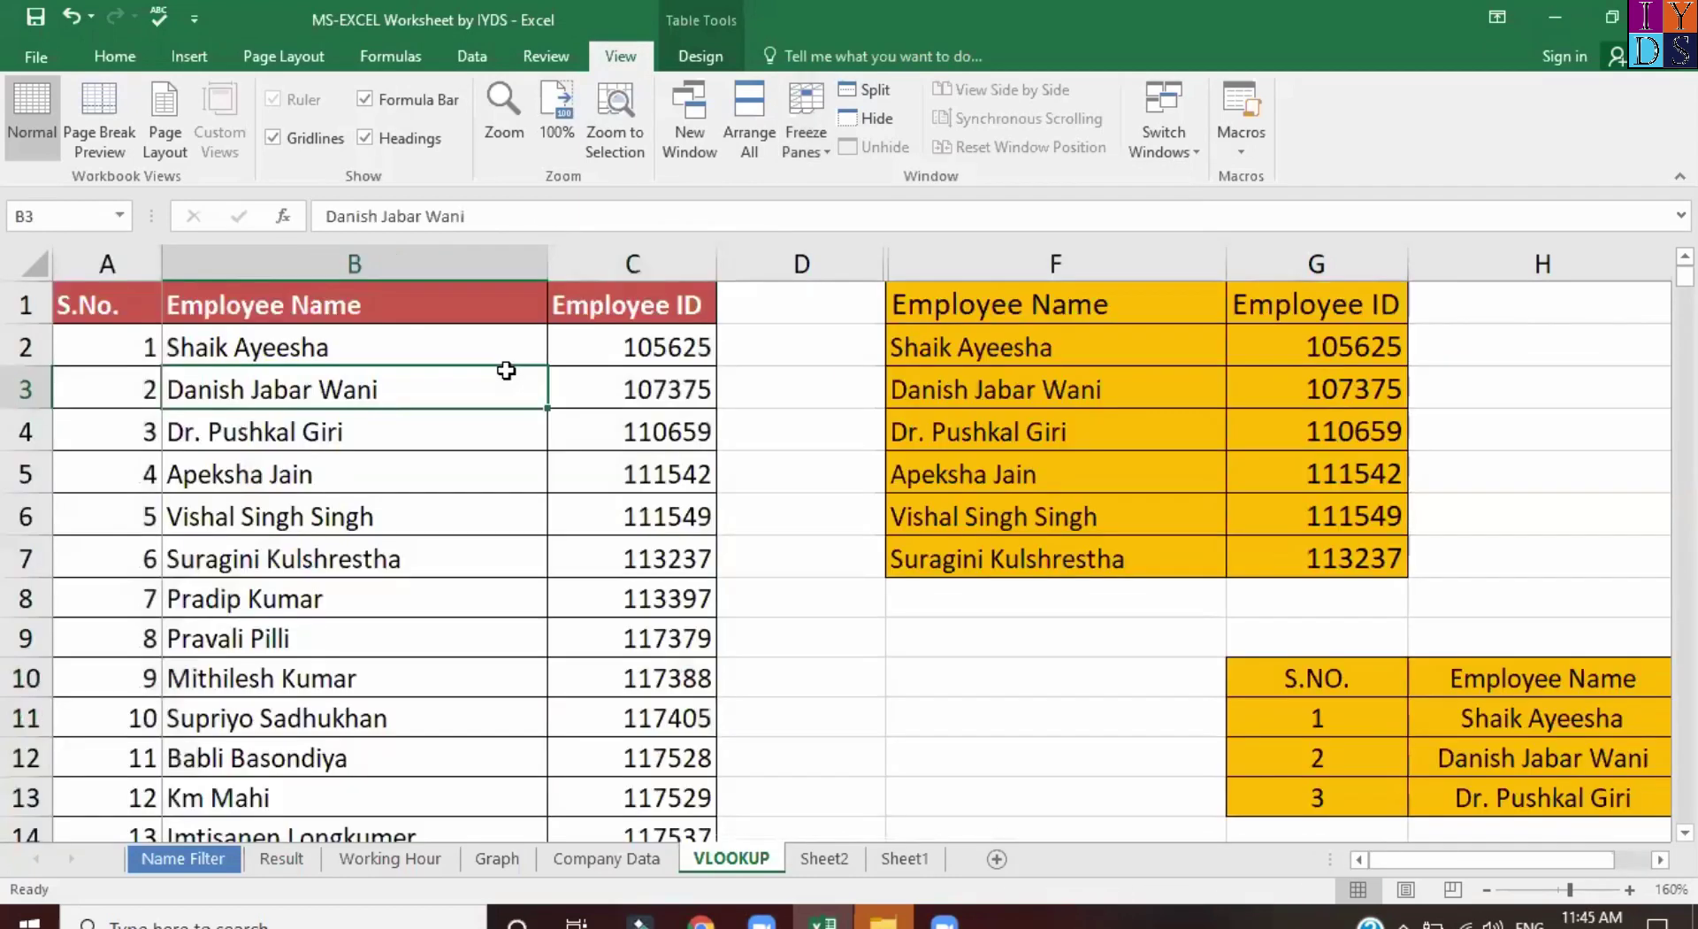
# Undo the stray 'j' typed into header B1 and return to A1.
pyautogui.click(107, 316)
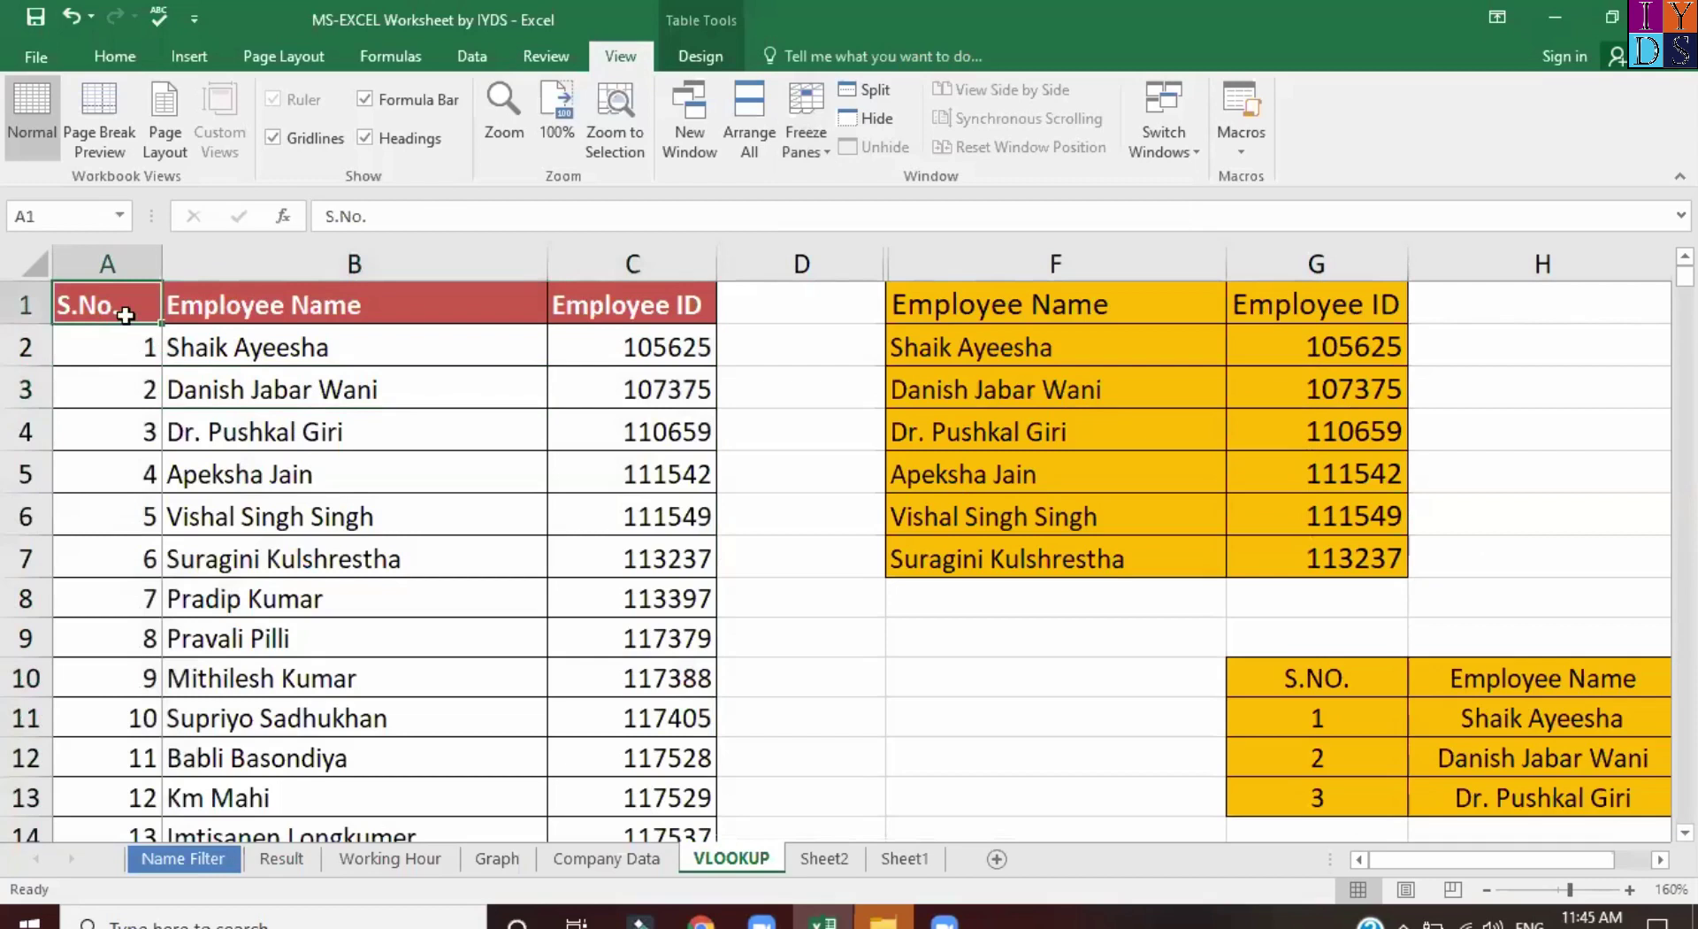
pyautogui.click(261, 318)
pyautogui.write('j')
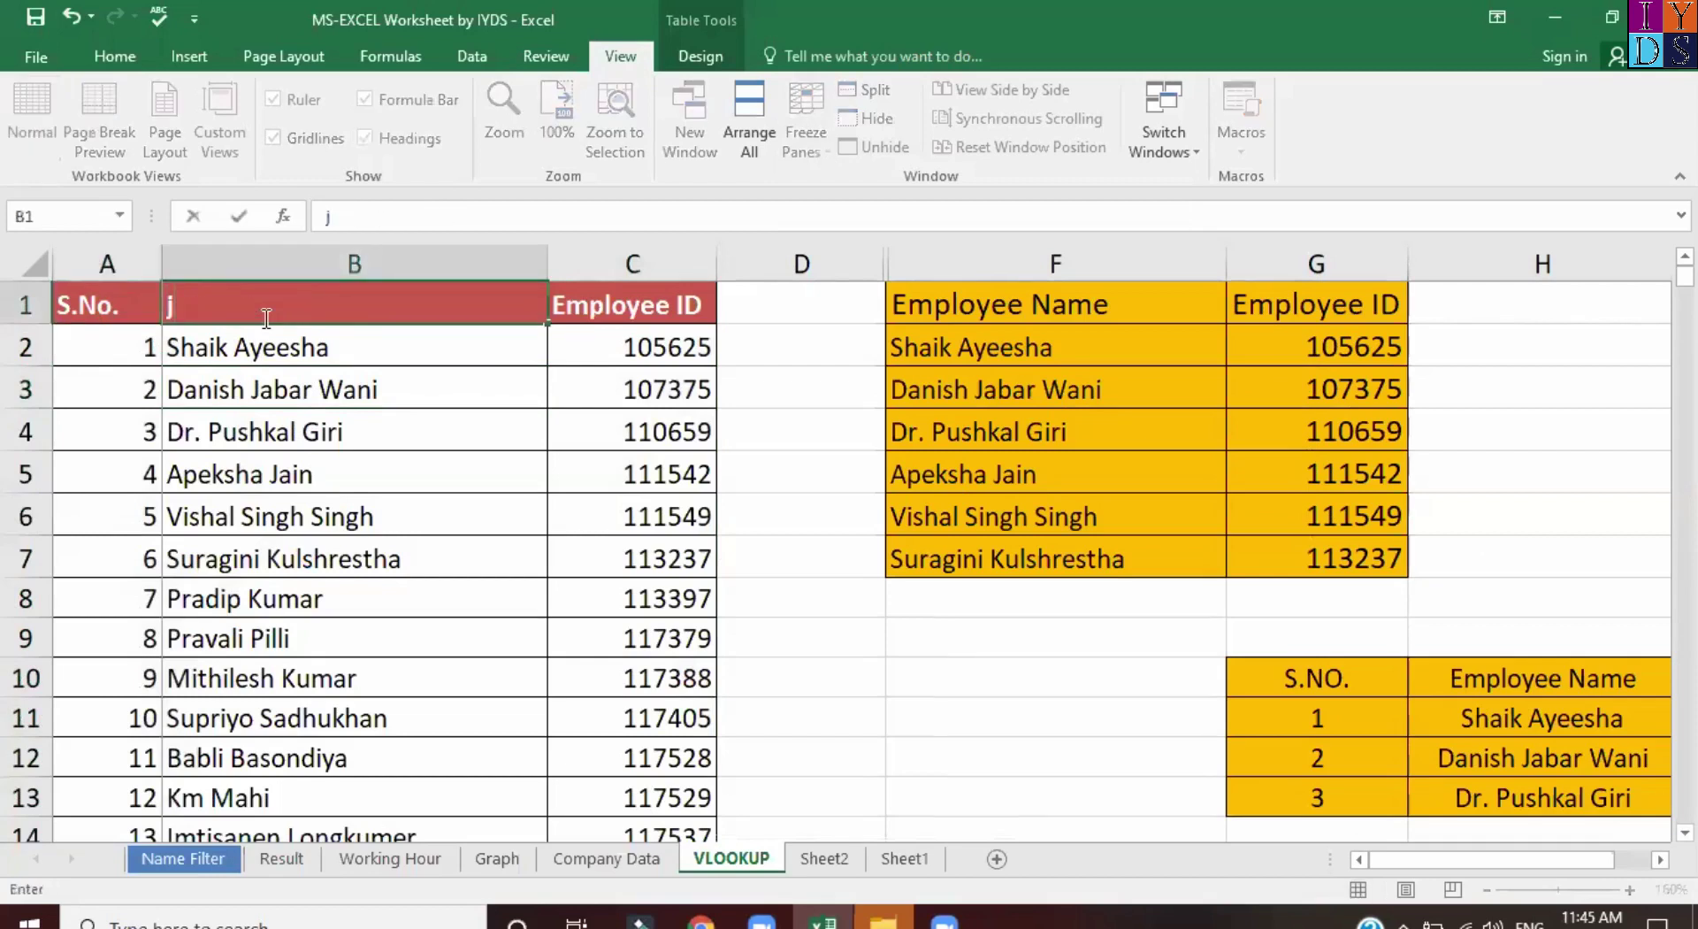
pyautogui.hotkey('ctrl', 'z')
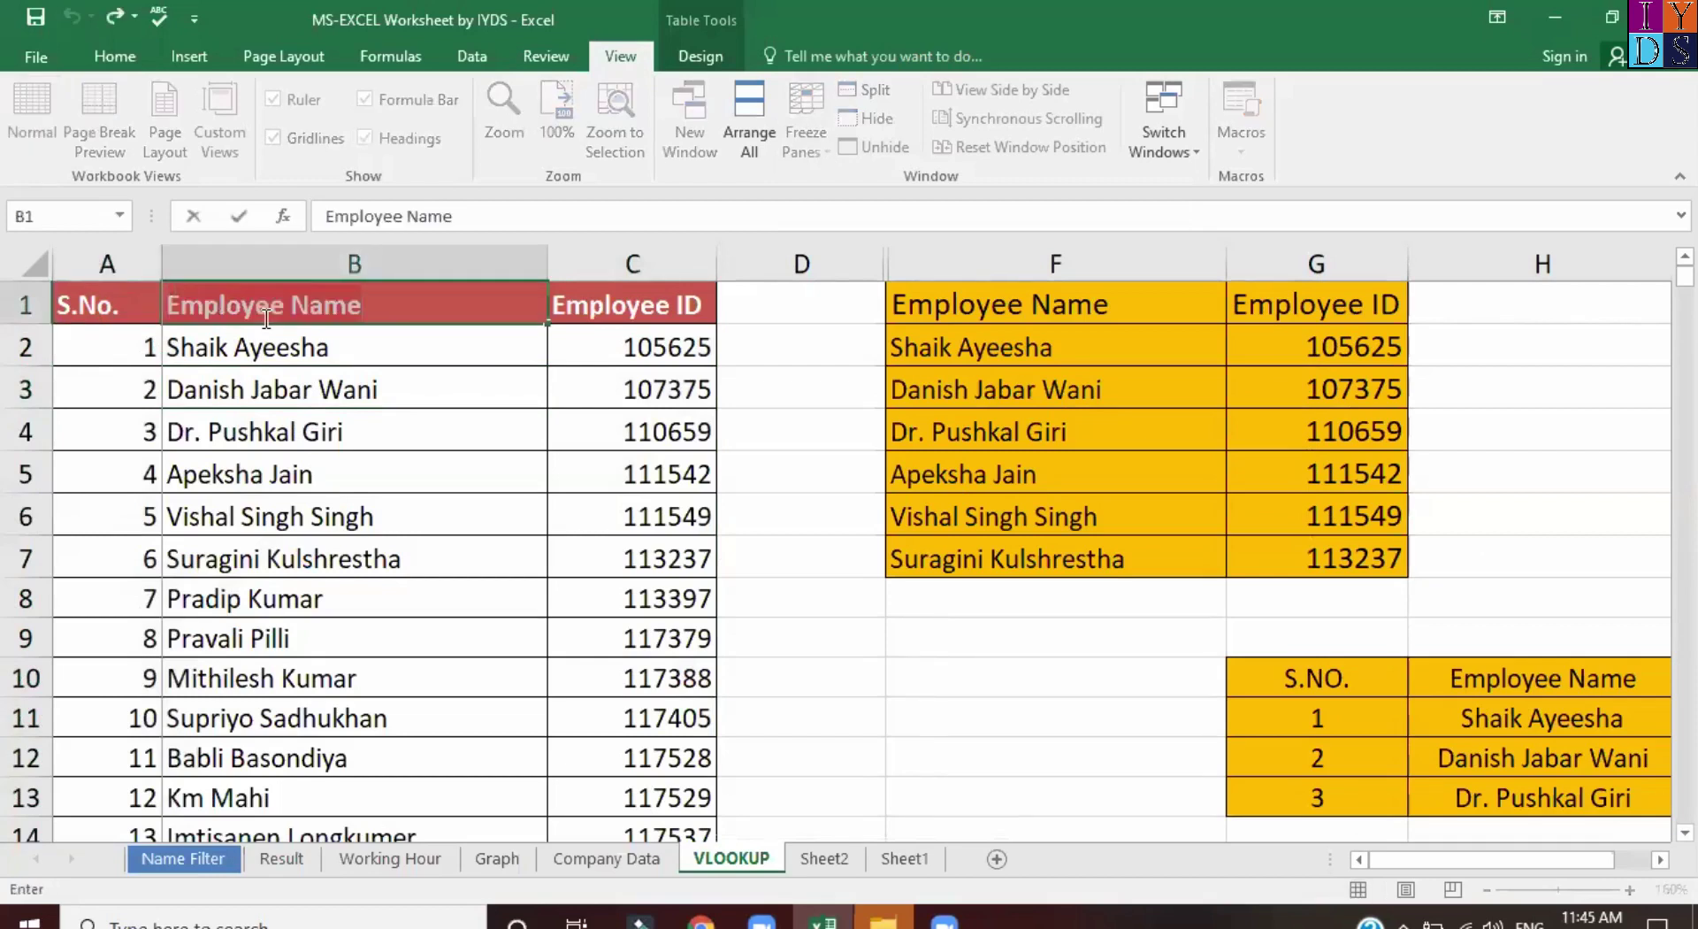
pyautogui.press('Left')
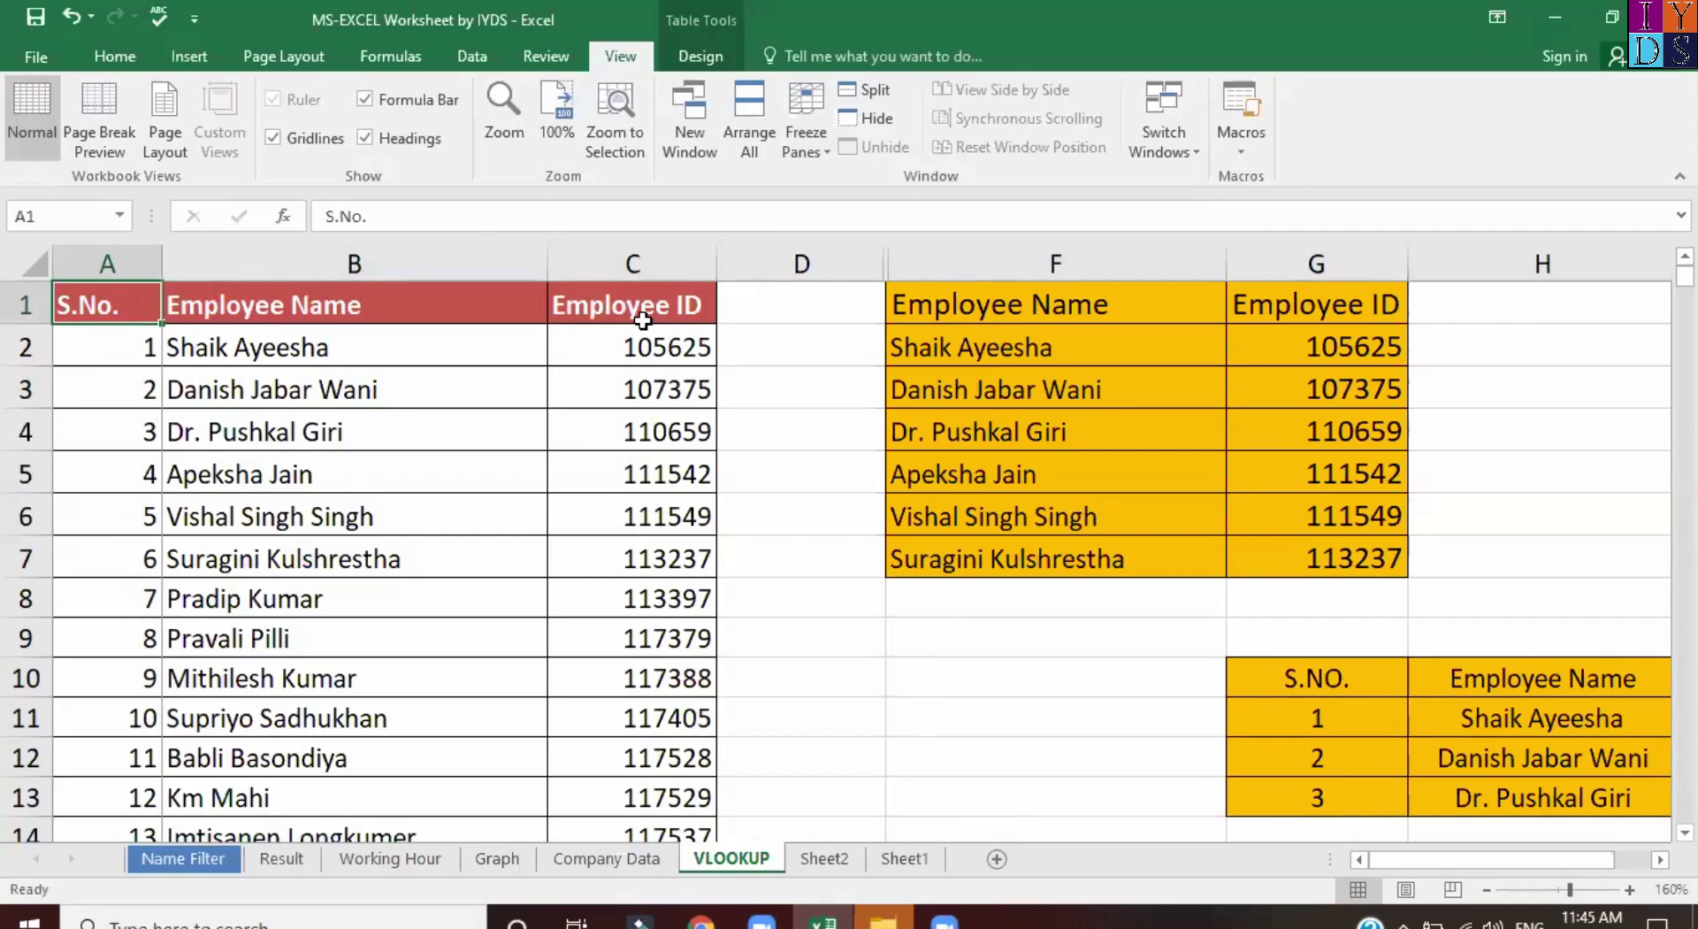
# Freeze the top row of the employee table and scroll to test it.
pyautogui.hotkey('ctrl', 'shift', 'Right')
pyautogui.hotkey('ctrl', 'shift', 'Down')
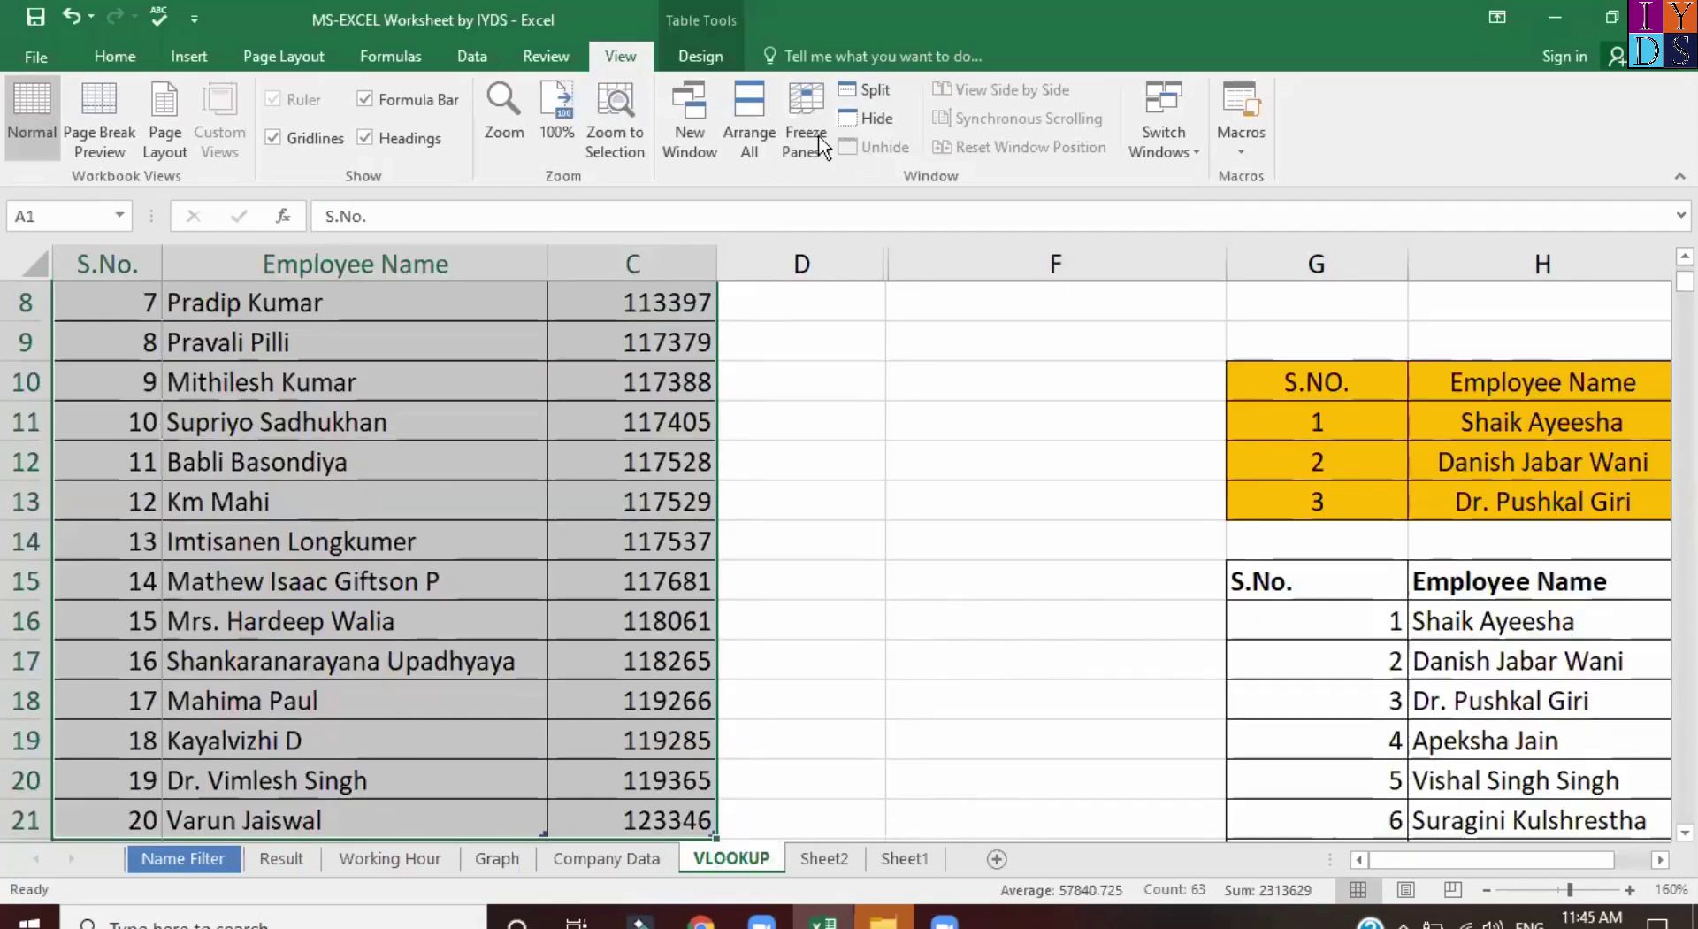
pyautogui.click(805, 132)
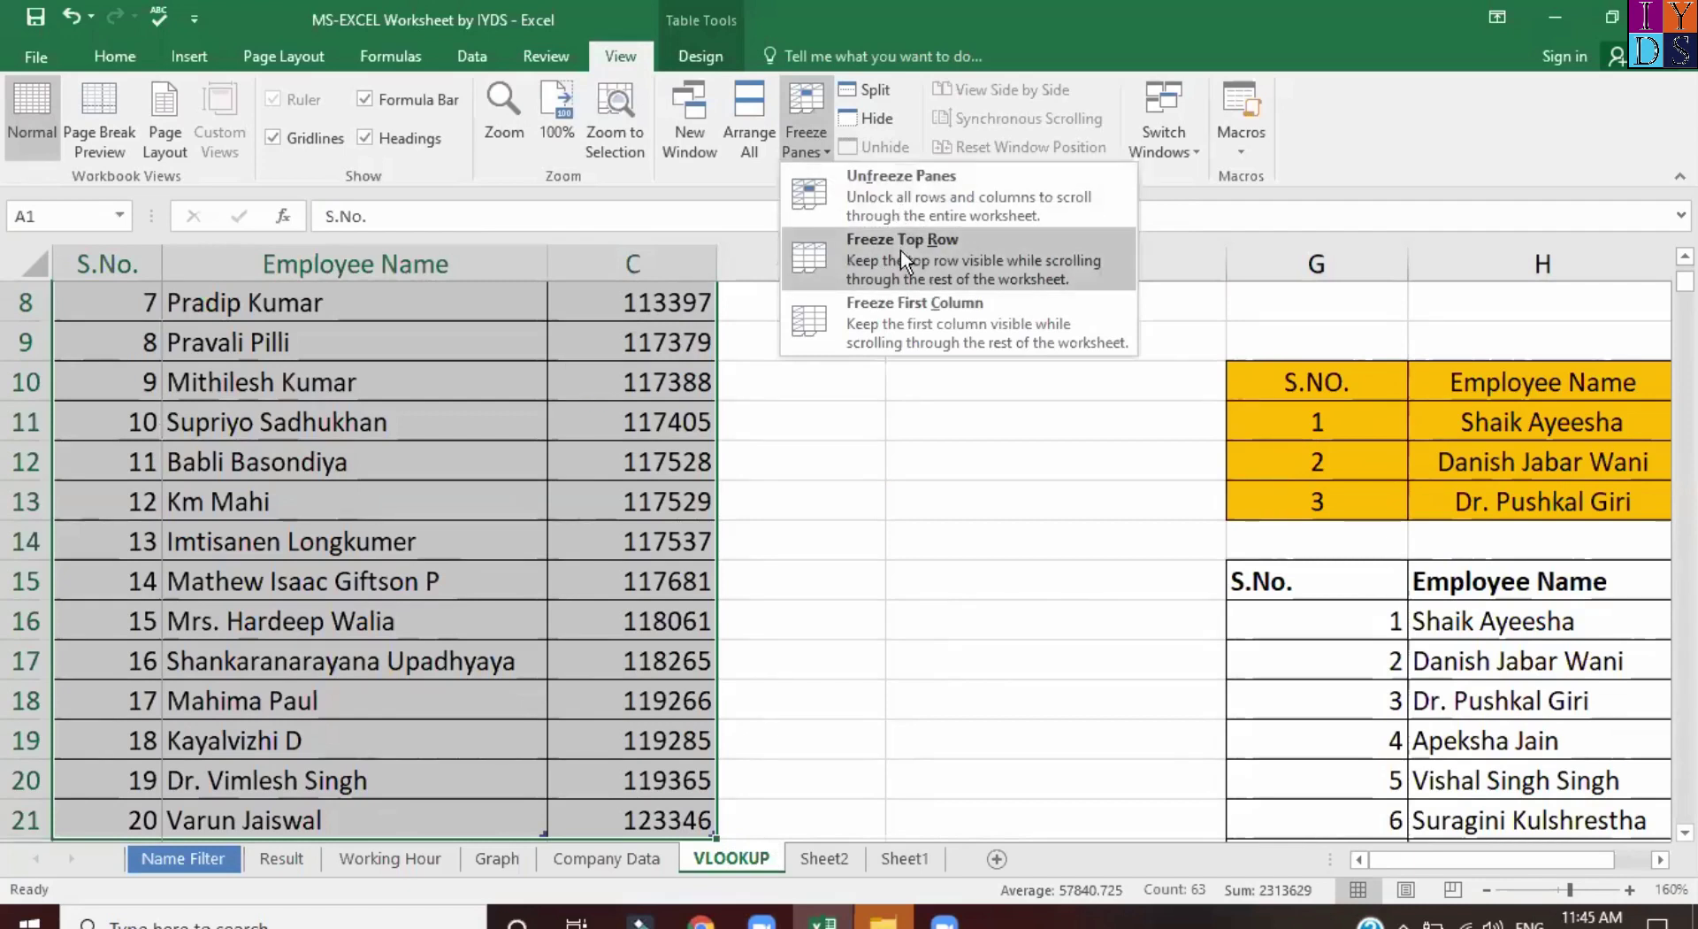
pyautogui.click(900, 250)
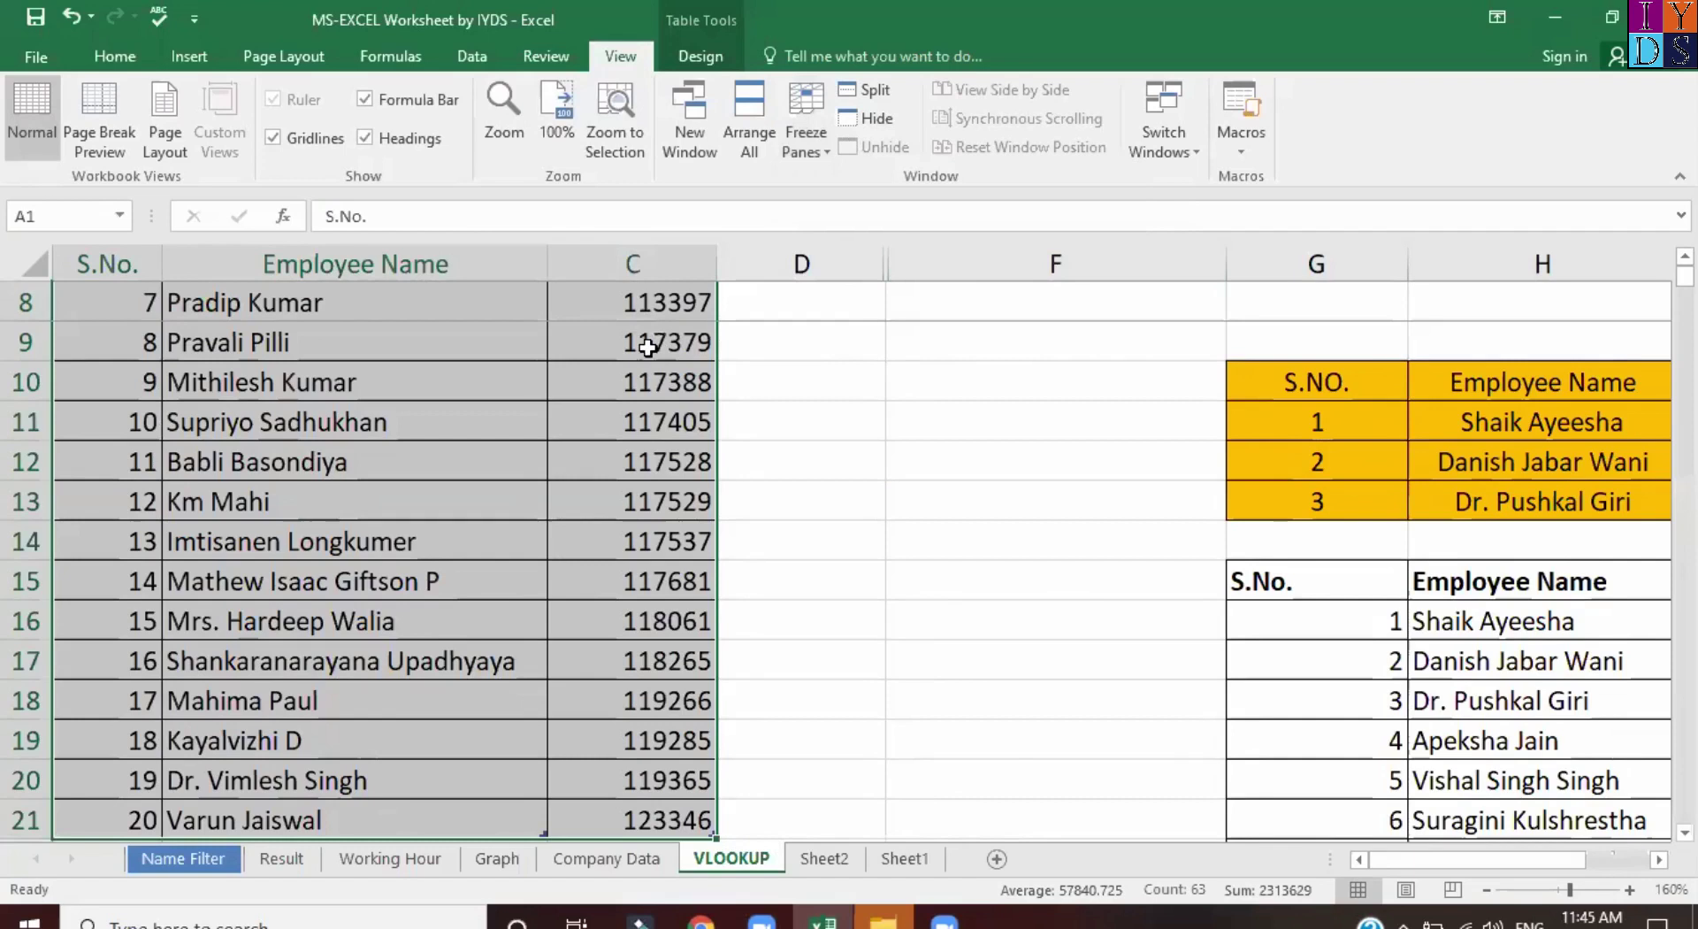
pyautogui.click(485, 411)
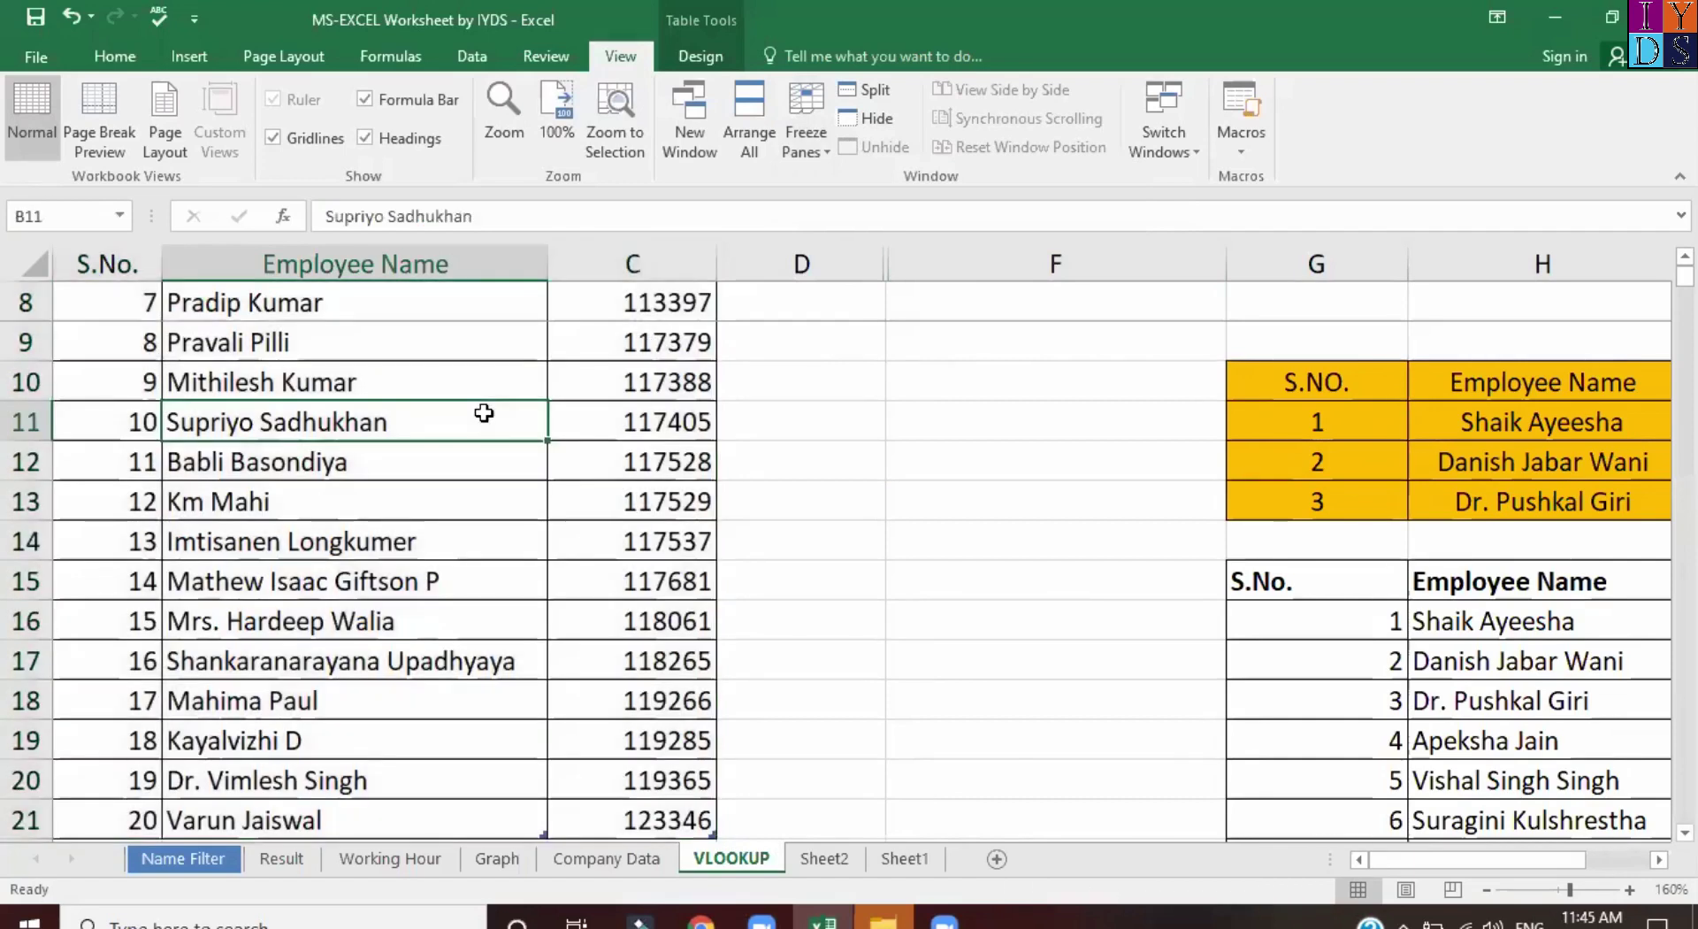
pyautogui.scroll(-1, 610, 354)
pyautogui.scroll(1, 610, 355)
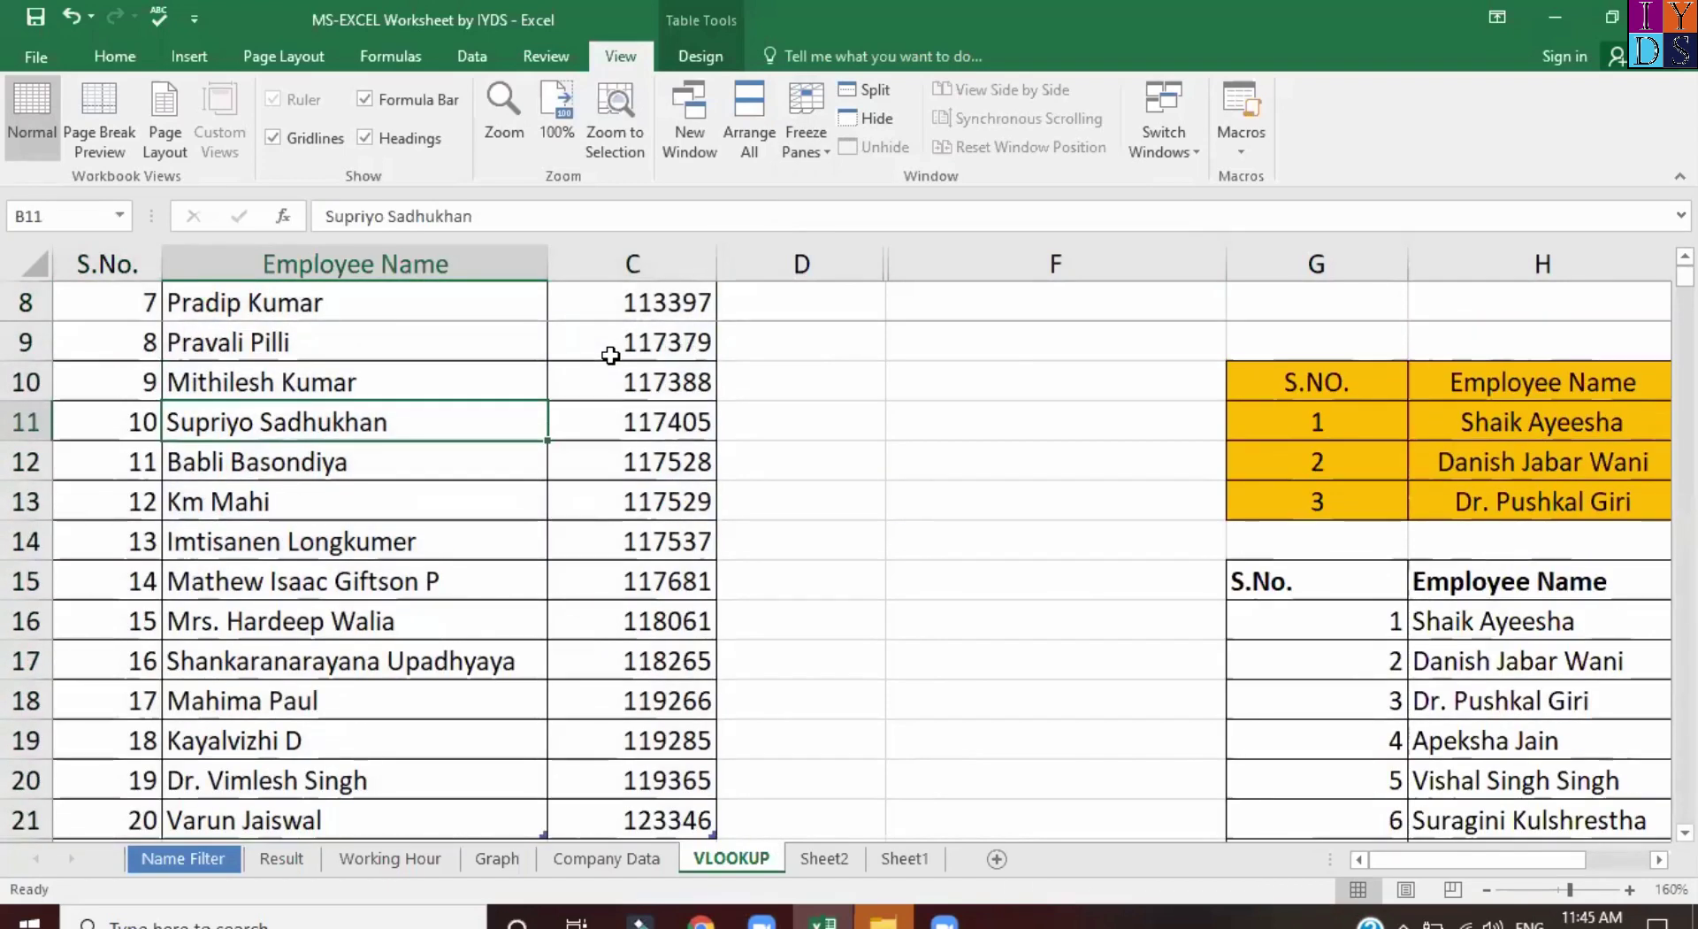
pyautogui.scroll(-4, 610, 355)
pyautogui.scroll(4, 611, 354)
# Check the =VLOOKUP($F$1:$F$7,$B$1:$C$21,2,0) formula in G2, then move to Sheet2.
pyautogui.hotkey('ctrl', 'Up')
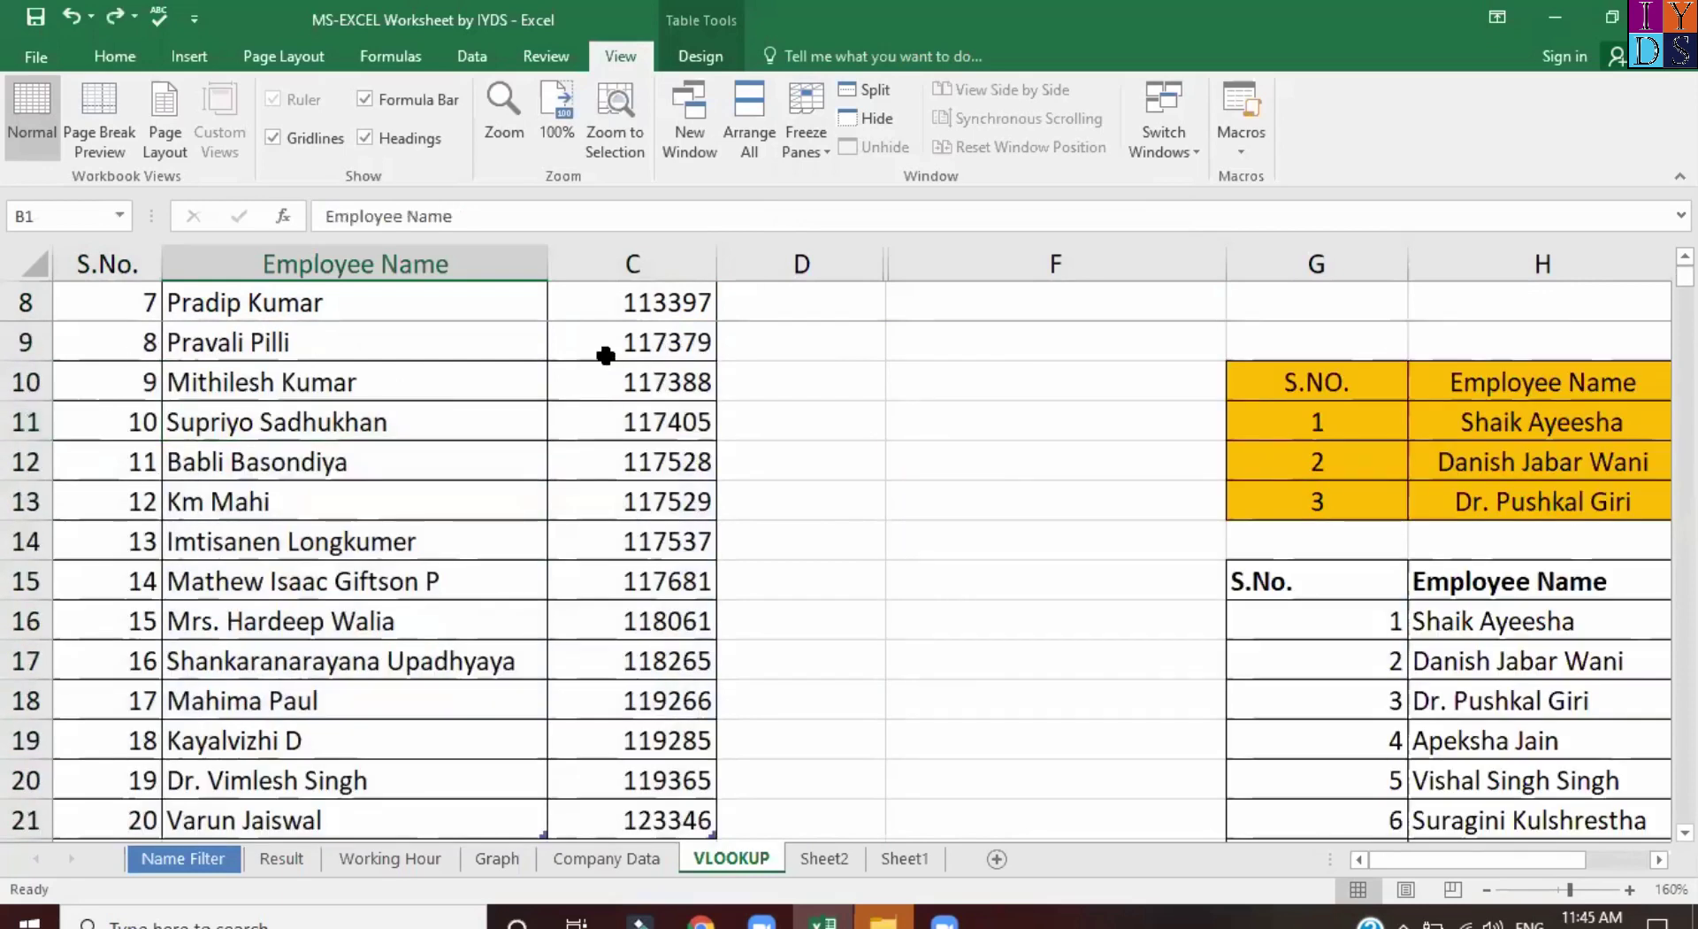
pyautogui.click(458, 511)
pyautogui.hotkey('ctrl', 'z')
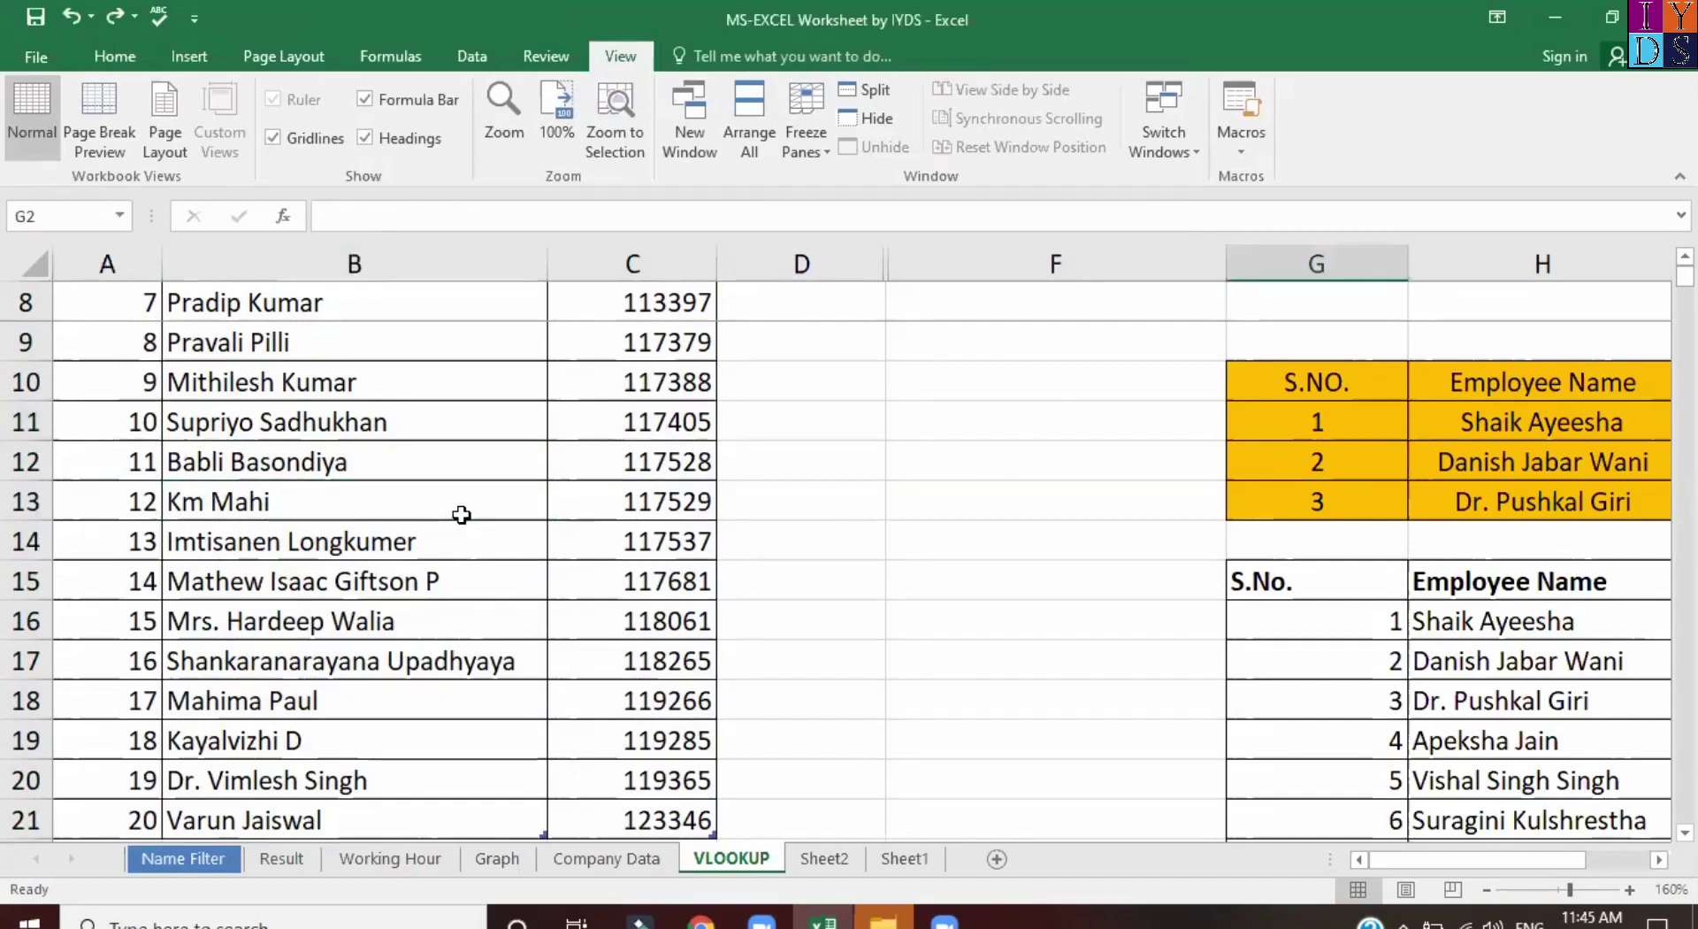
pyautogui.hotkey('ctrl', 'z')
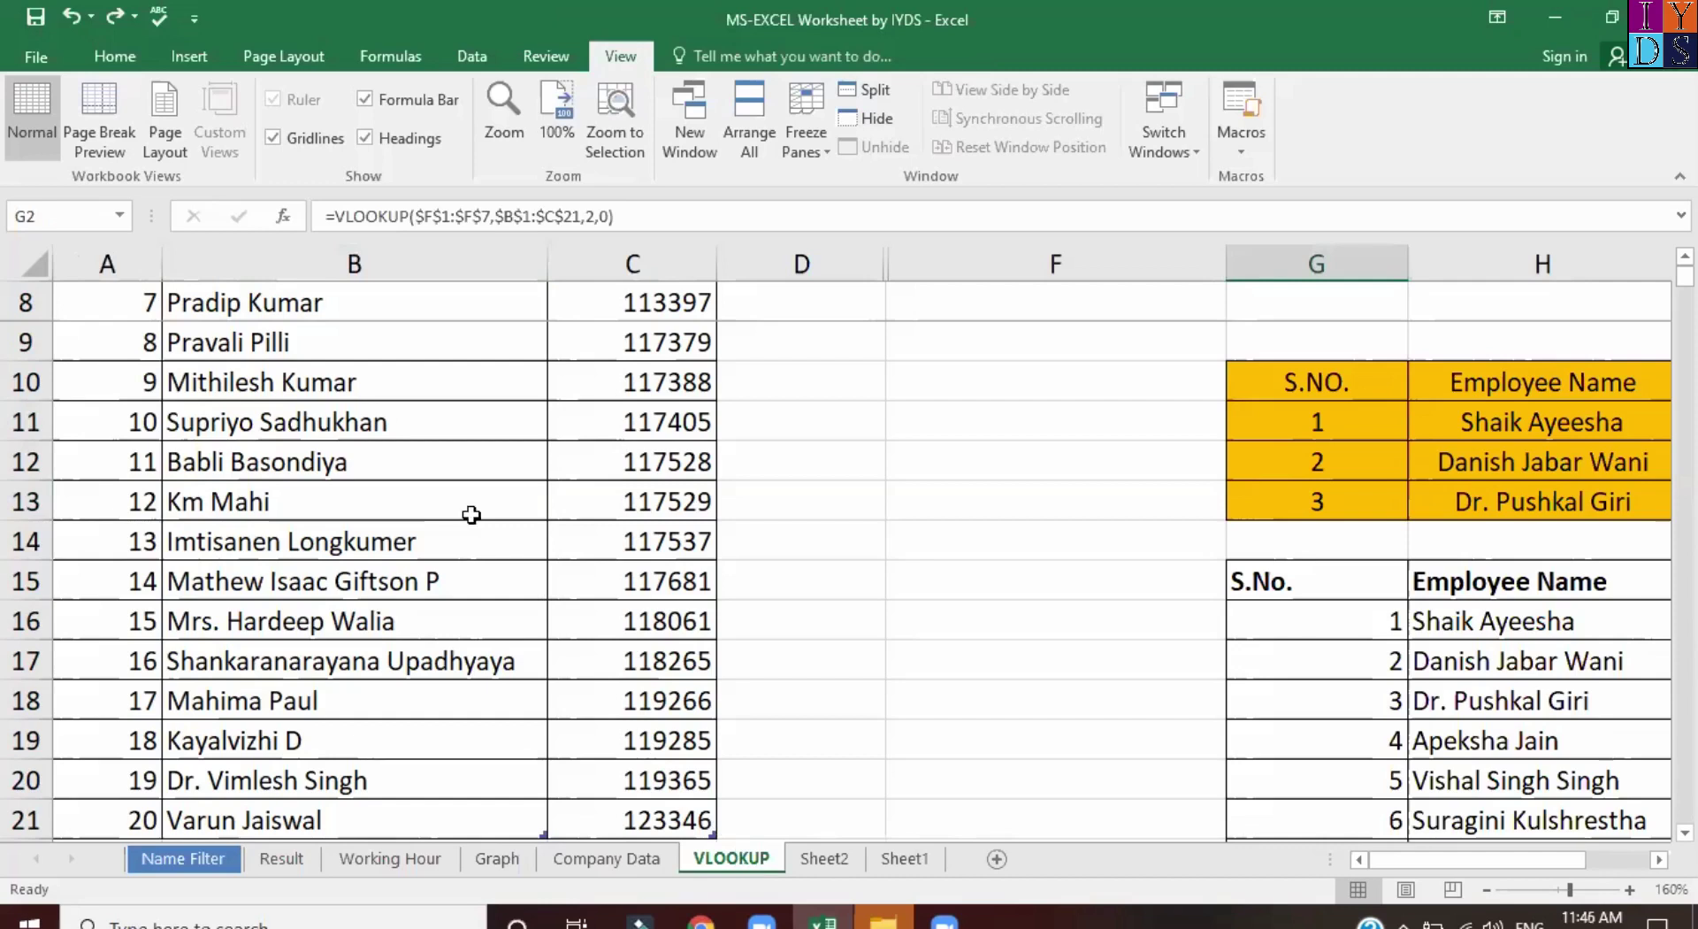
pyautogui.click(471, 515)
pyautogui.moveTo(1685, 275)
pyautogui.mouseDown()
pyautogui.moveTo(1685, 318)
pyautogui.moveTo(1685, 276)
pyautogui.mouseUp()
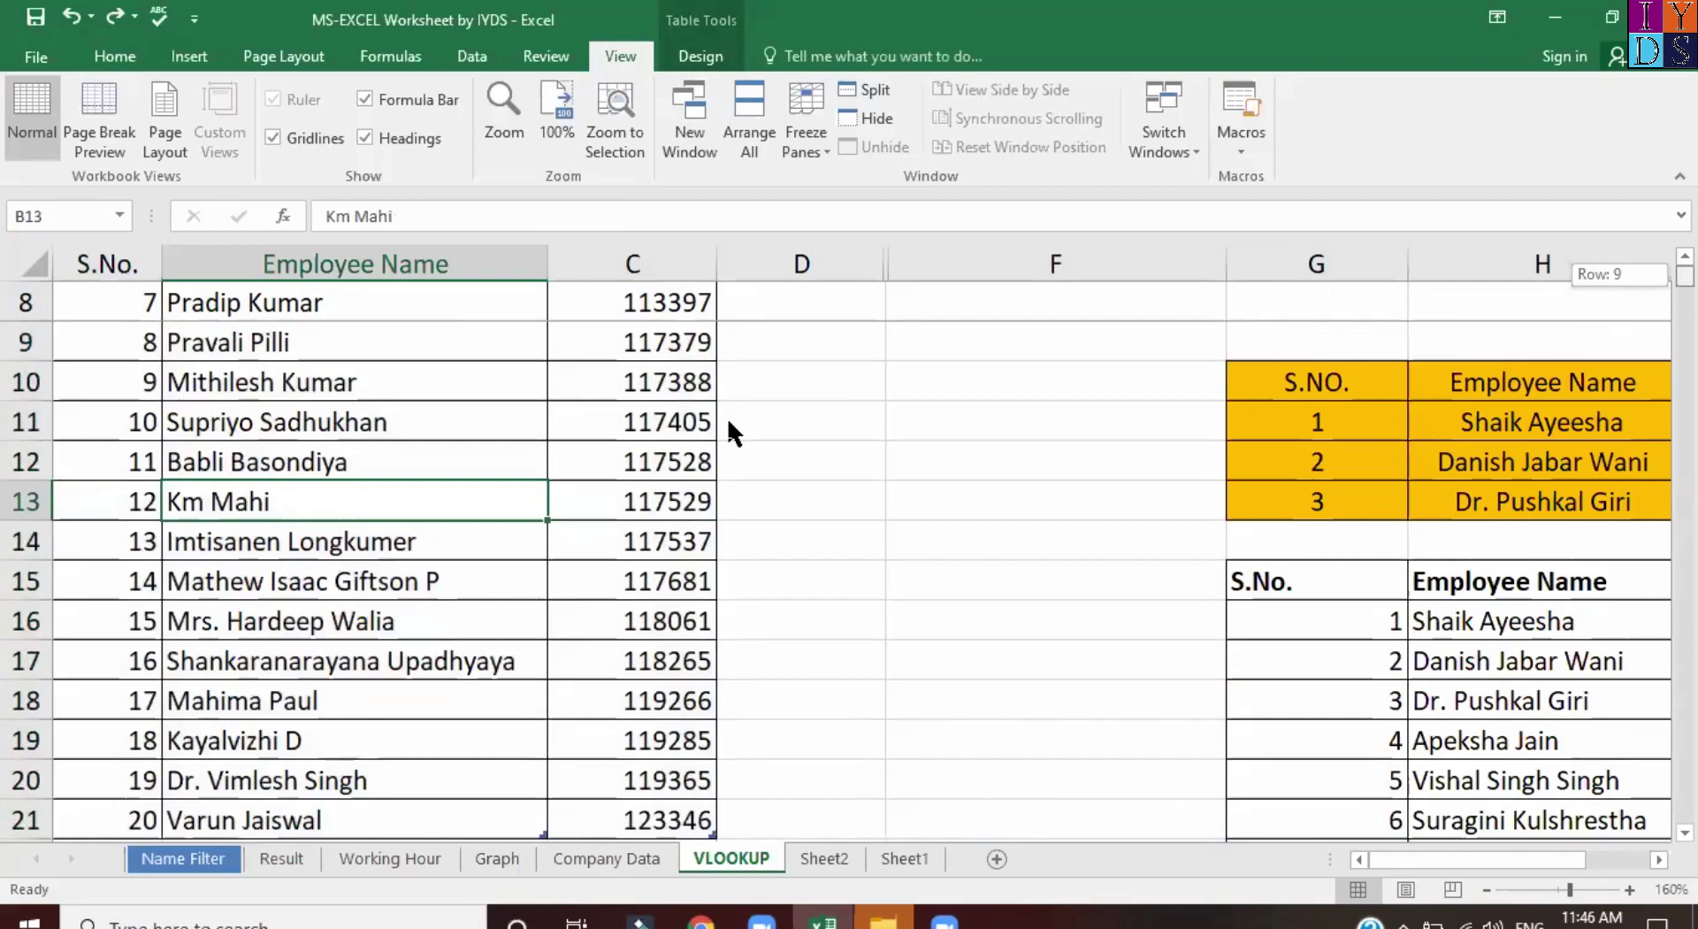
pyautogui.hotkey('ctrl', 'z')
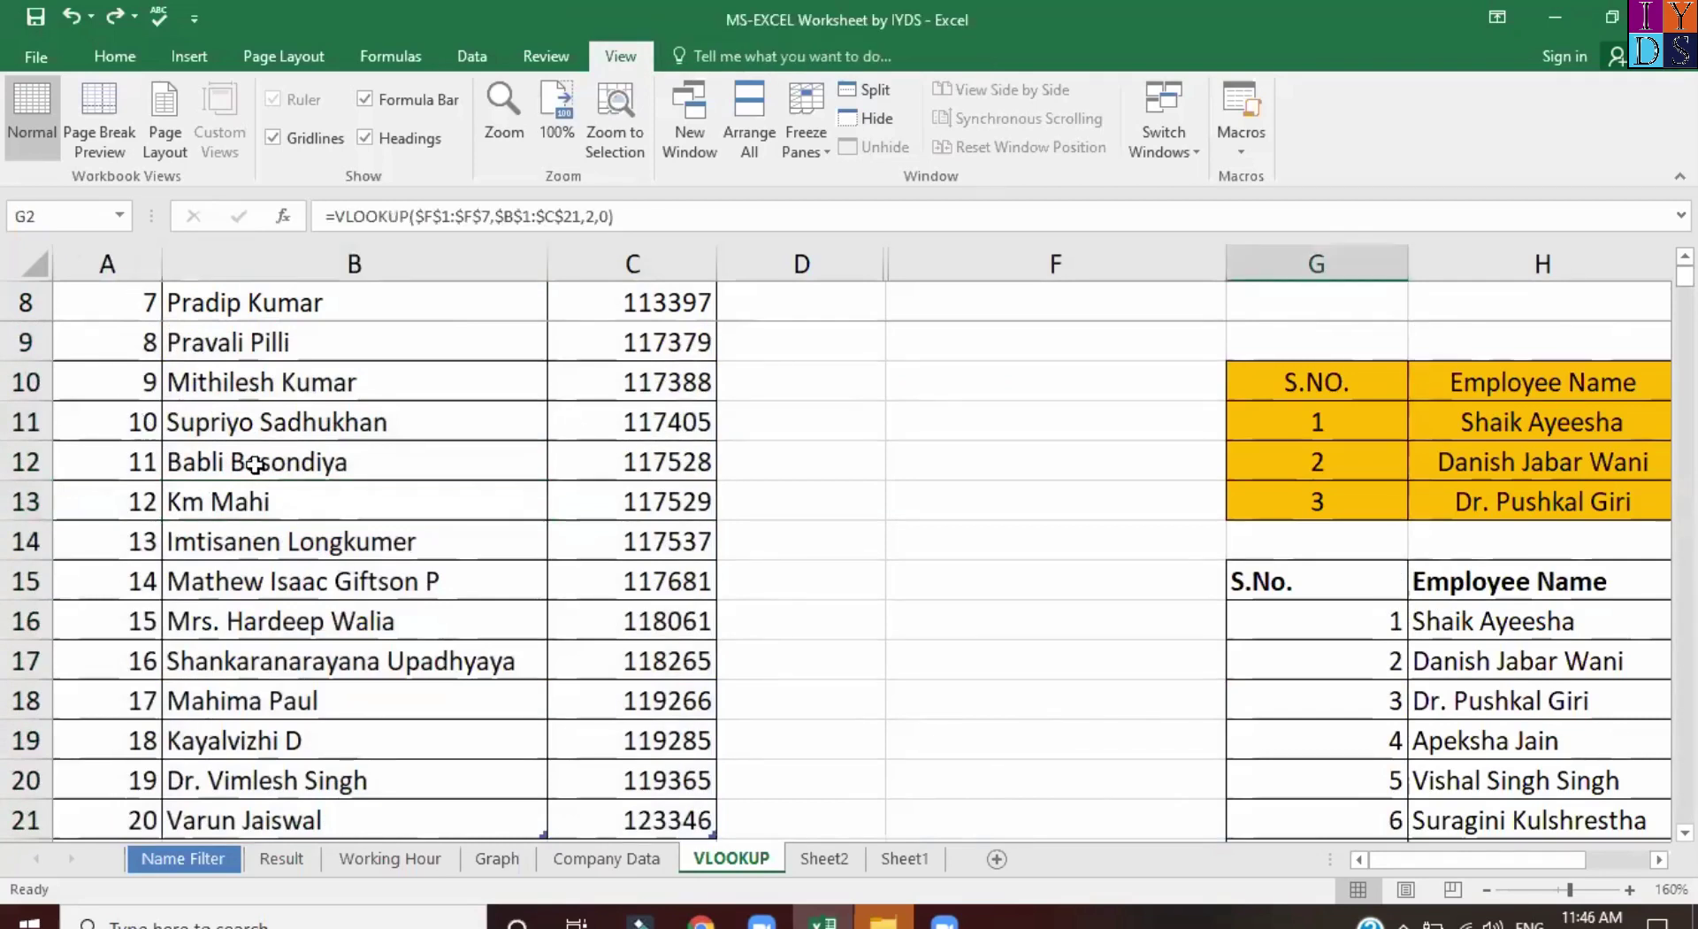
pyautogui.hotkey('ctrl', 'pagedown')
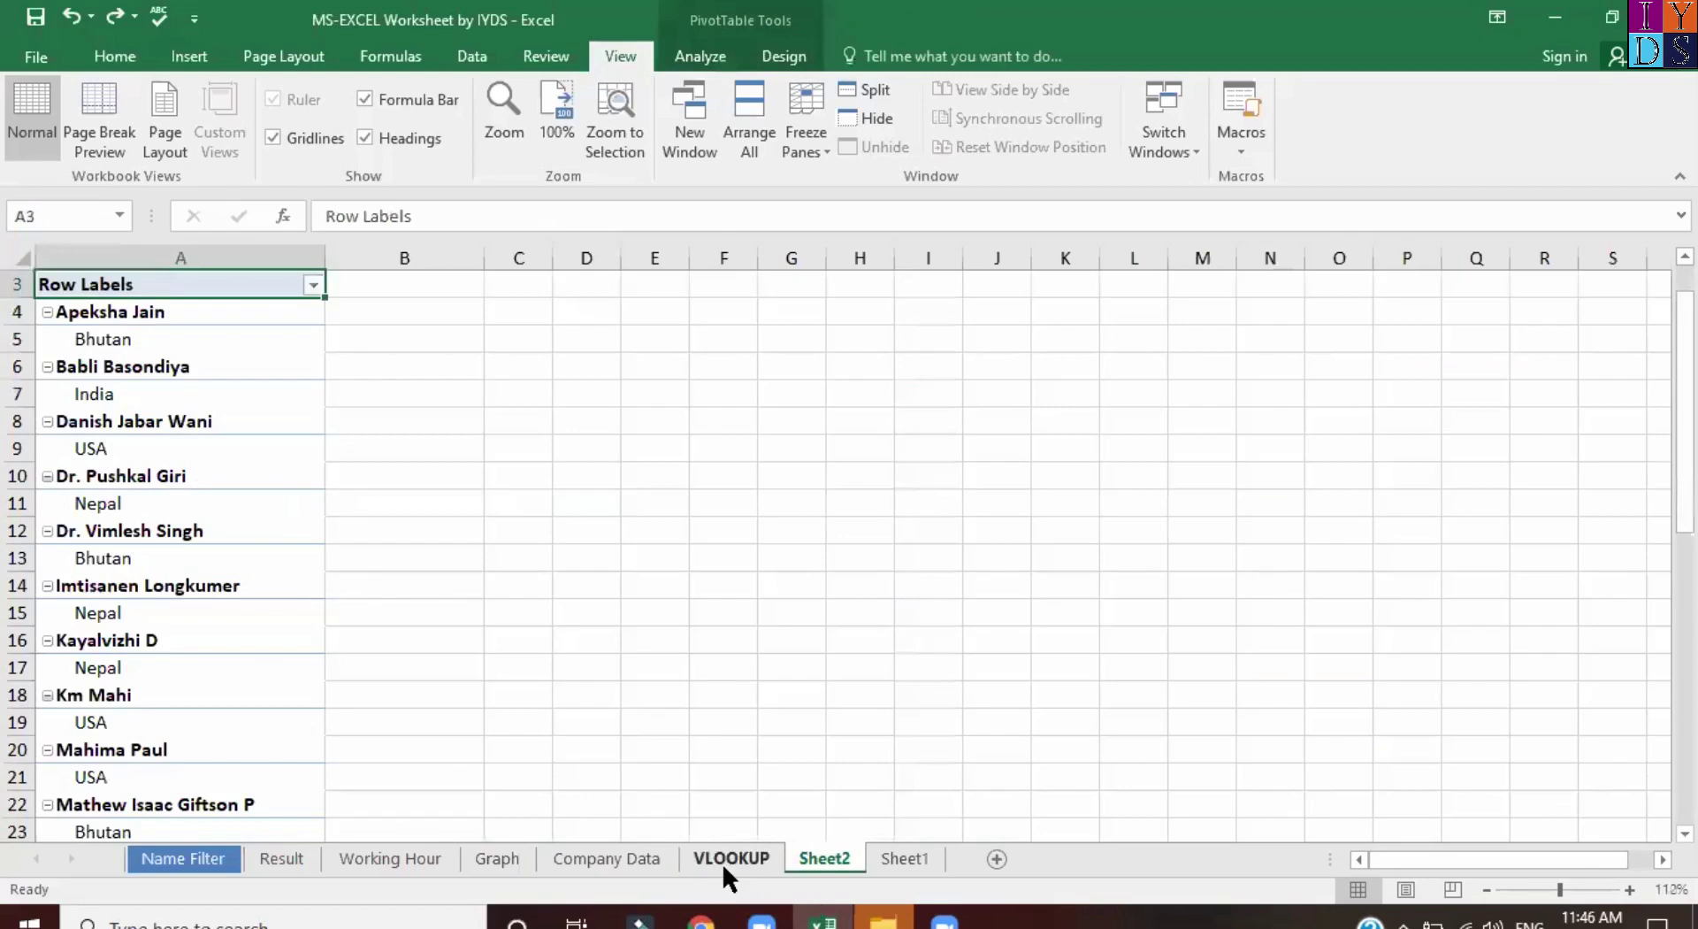
# Return from Sheet2 to the VLOOKUP sheet and select A8:B28 in the table.
pyautogui.click(727, 862)
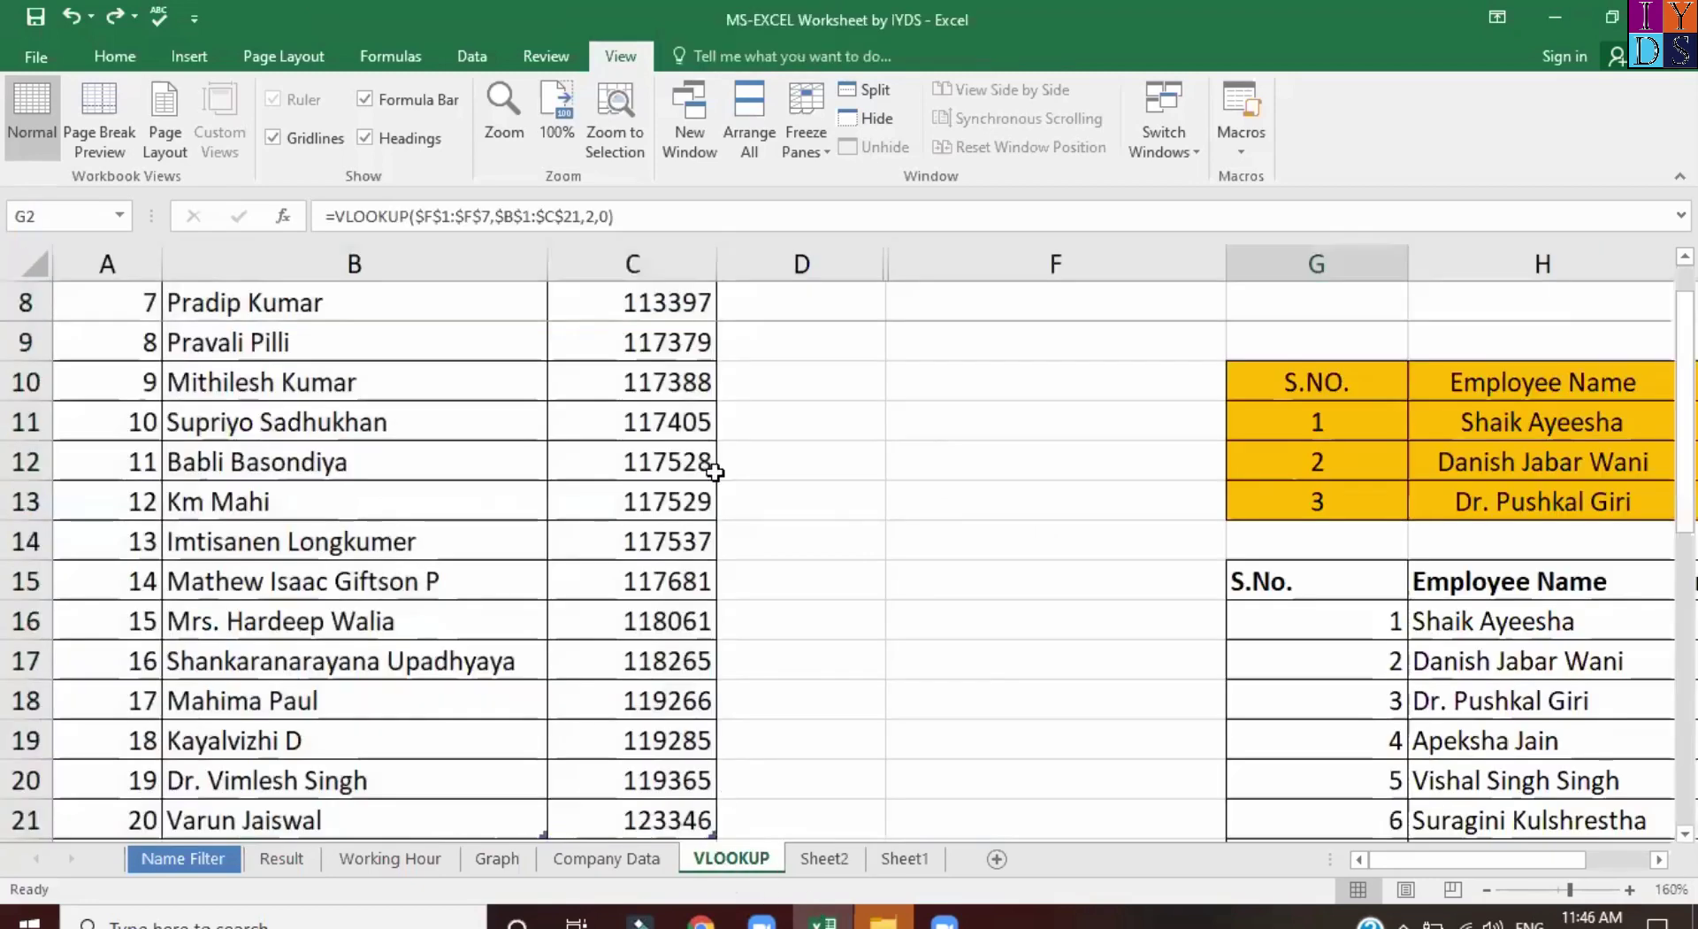
pyautogui.hotkey('ctrl', 'pagedown')
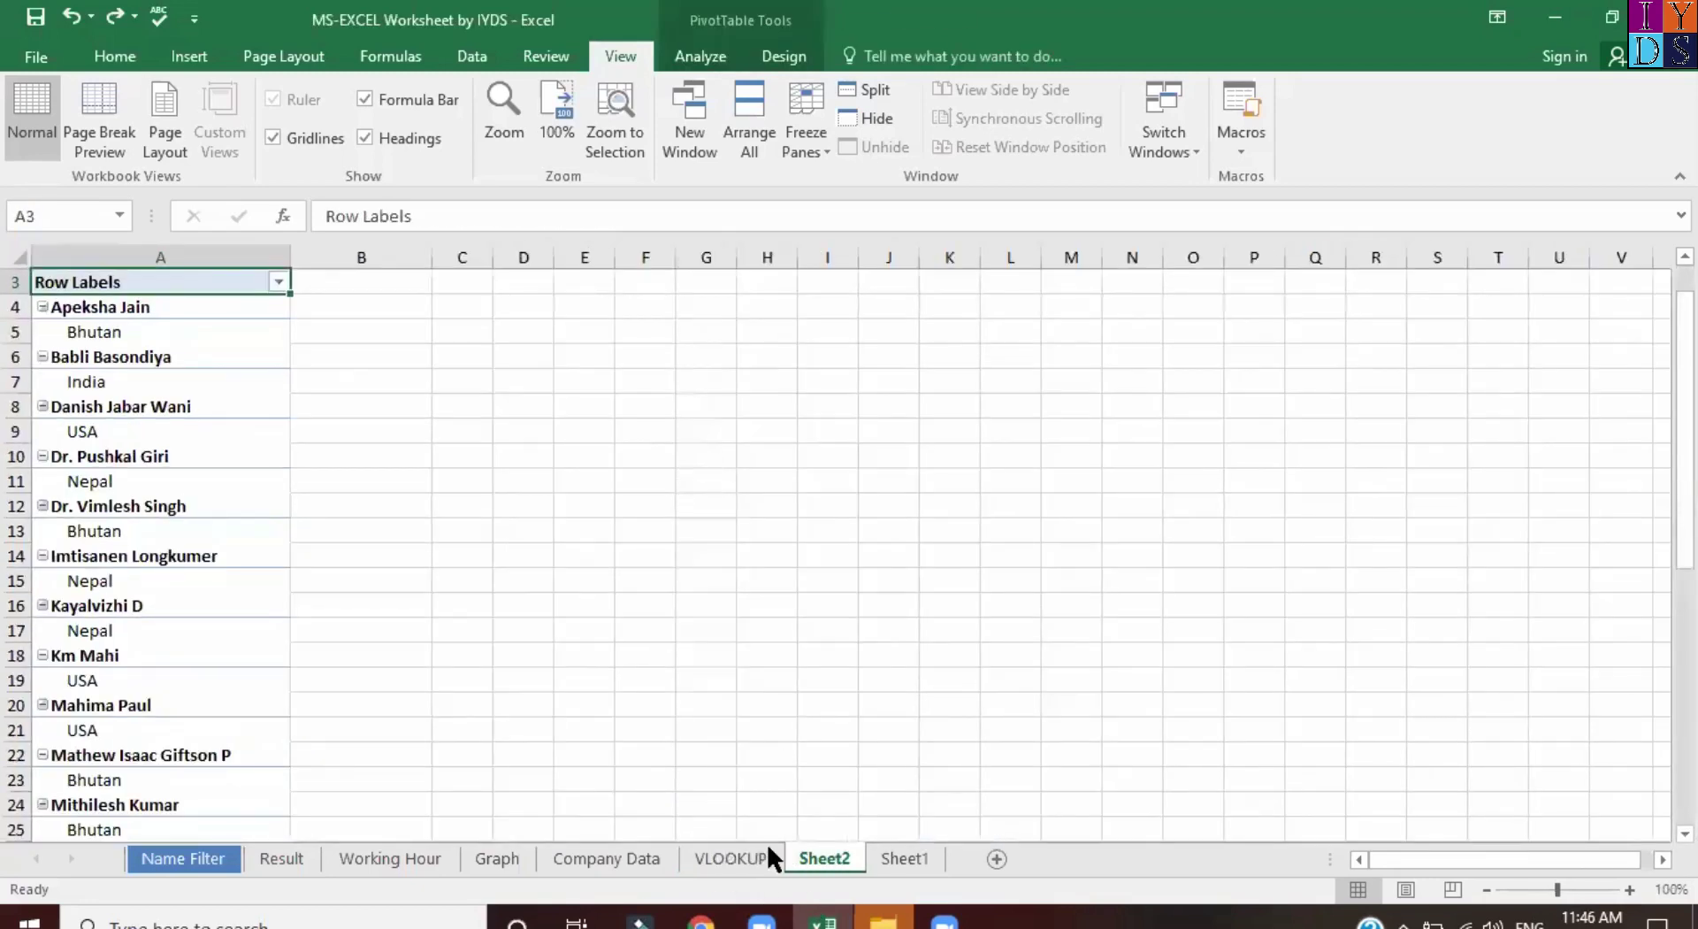
pyautogui.click(741, 858)
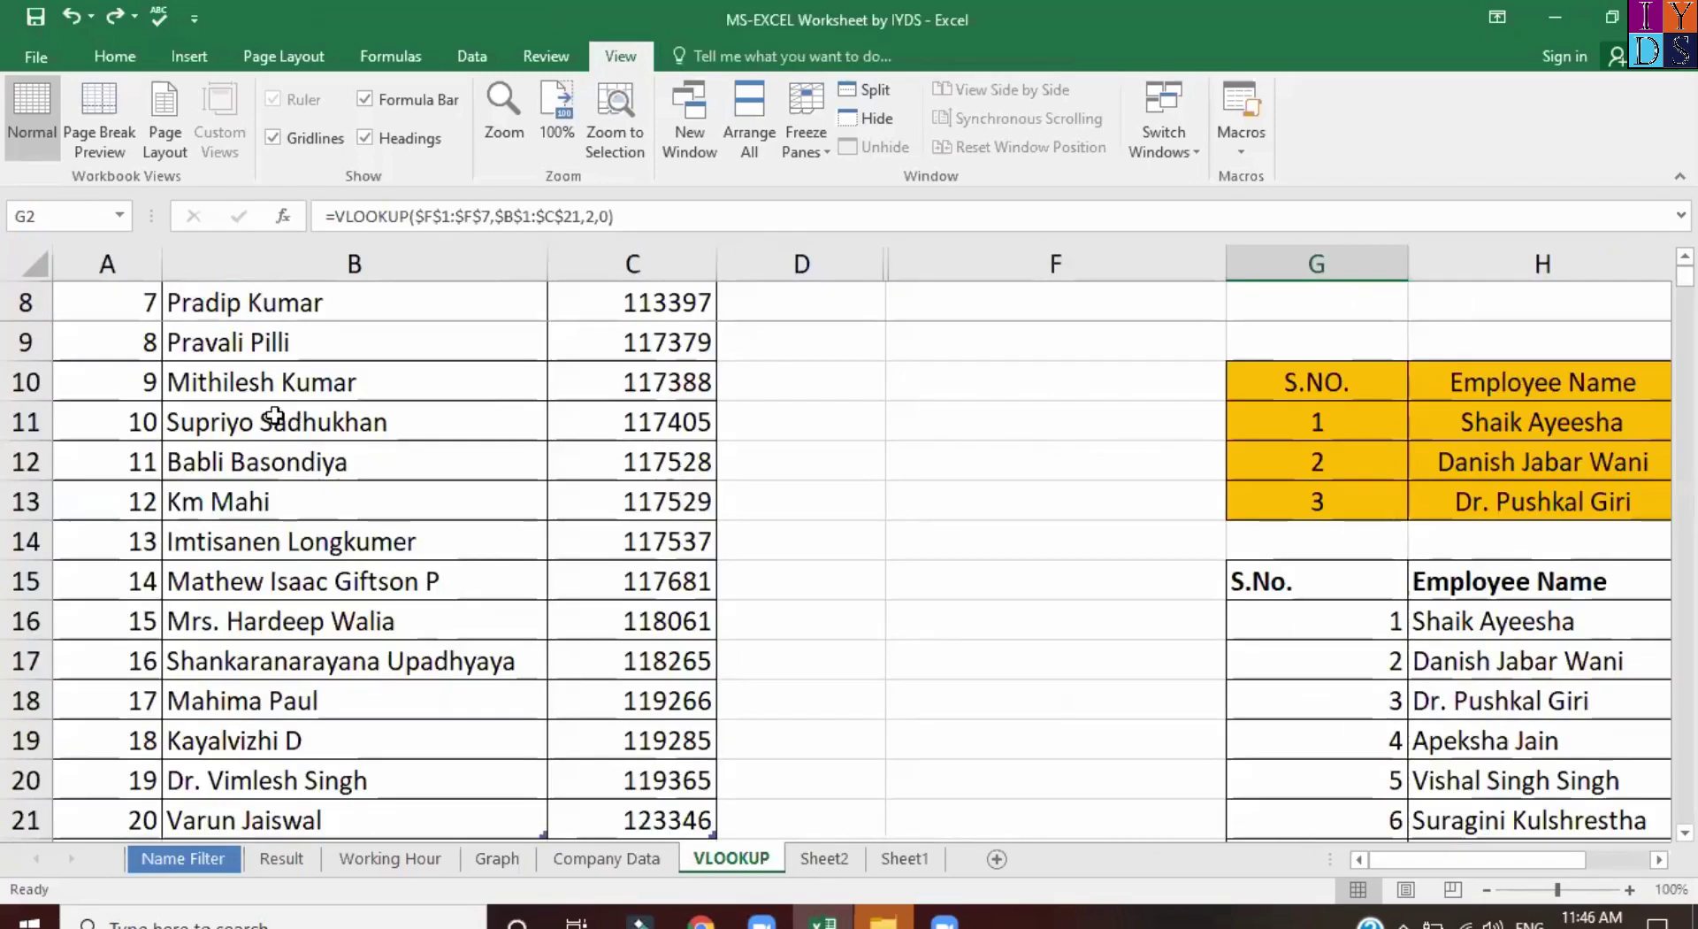
pyautogui.click(275, 416)
pyautogui.press('Up')
pyautogui.press('Up')
pyautogui.press('Up')
pyautogui.press('Left')
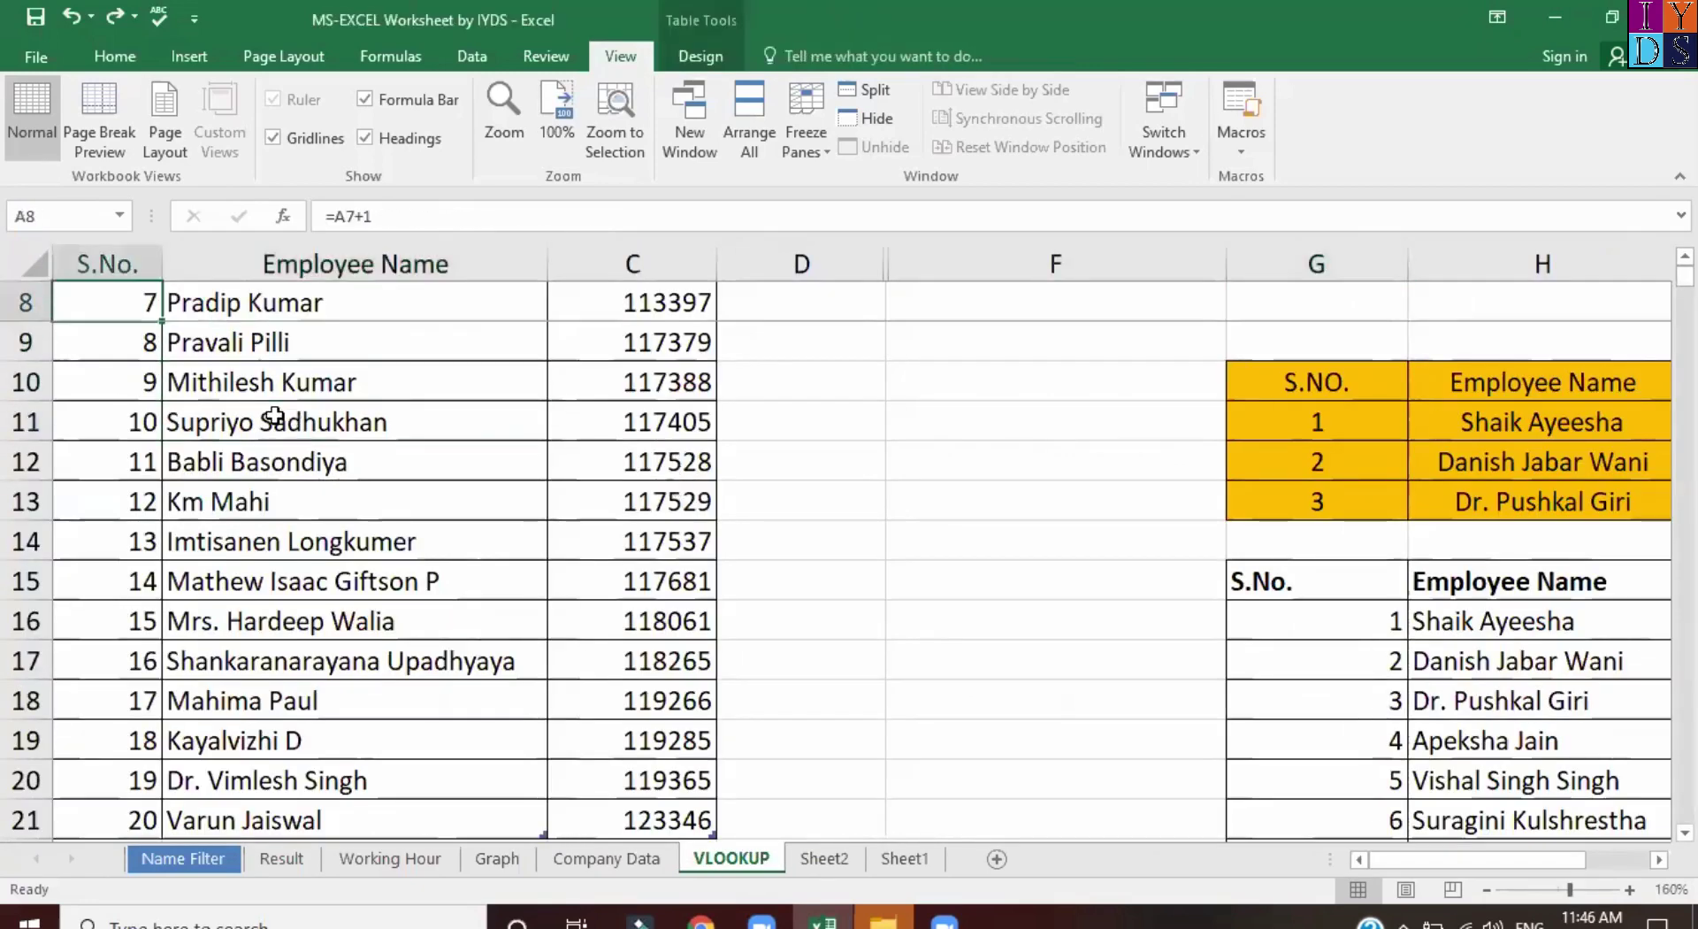
pyautogui.hotkey('shift', 'Right')
pyautogui.hotkey('shift', 'Right')
pyautogui.hotkey('ctrl', 'shift', 'Down')
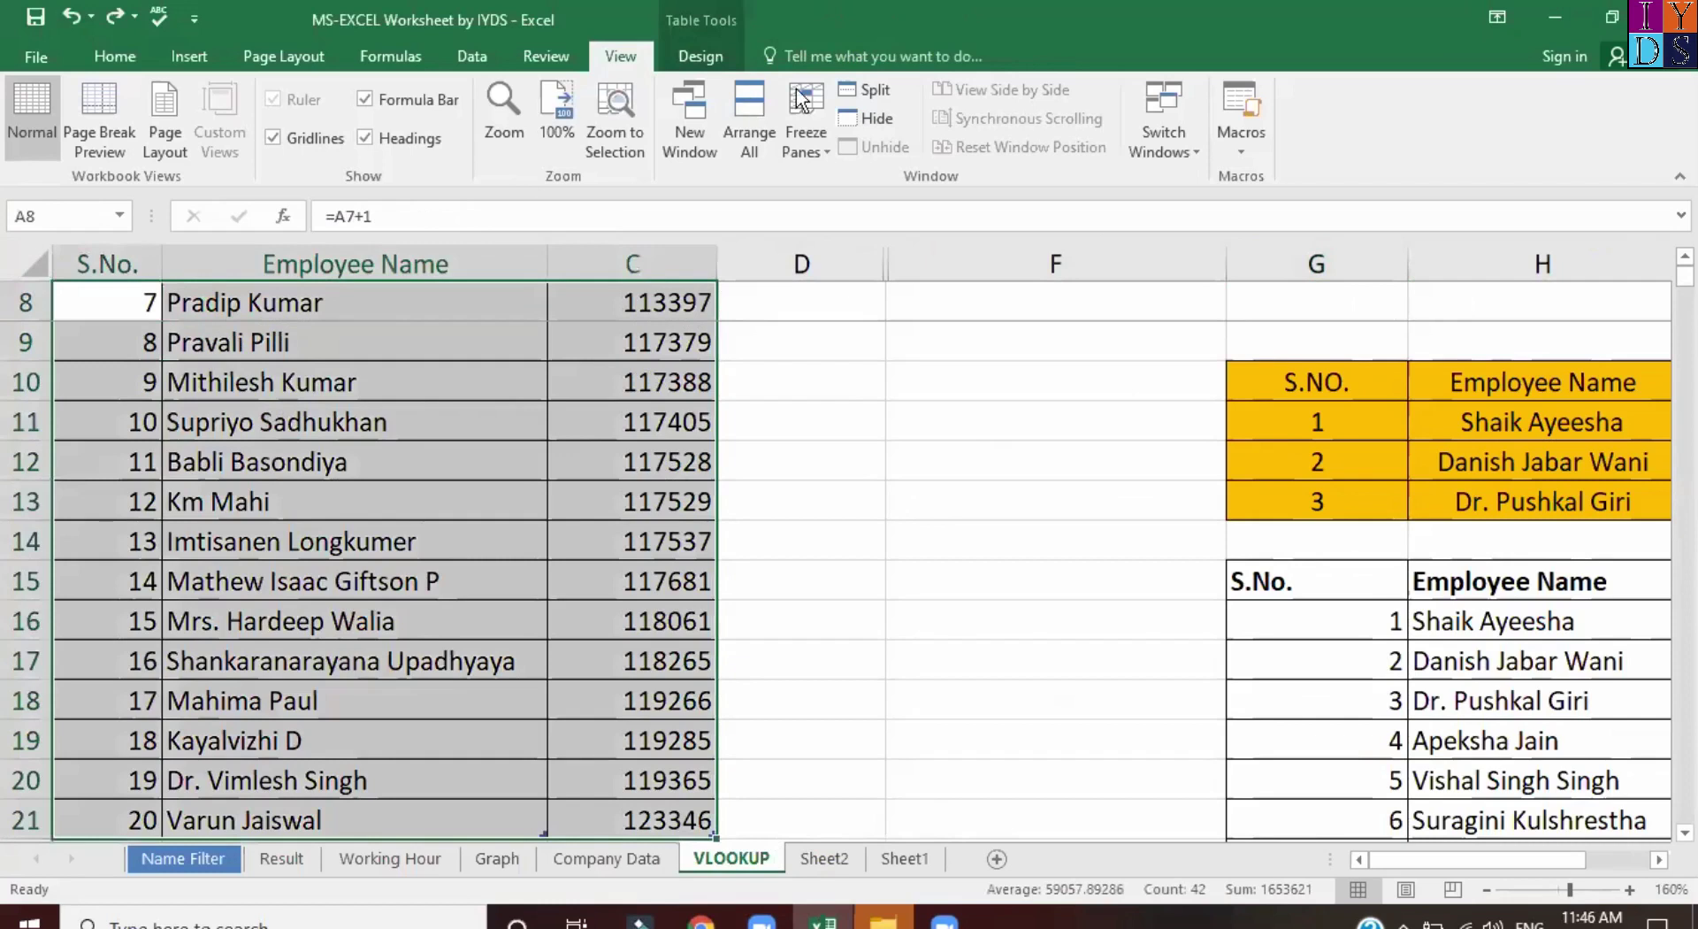
# Unfreeze the panes and select the header row starting at A1.
pyautogui.click(819, 147)
pyautogui.click(823, 181)
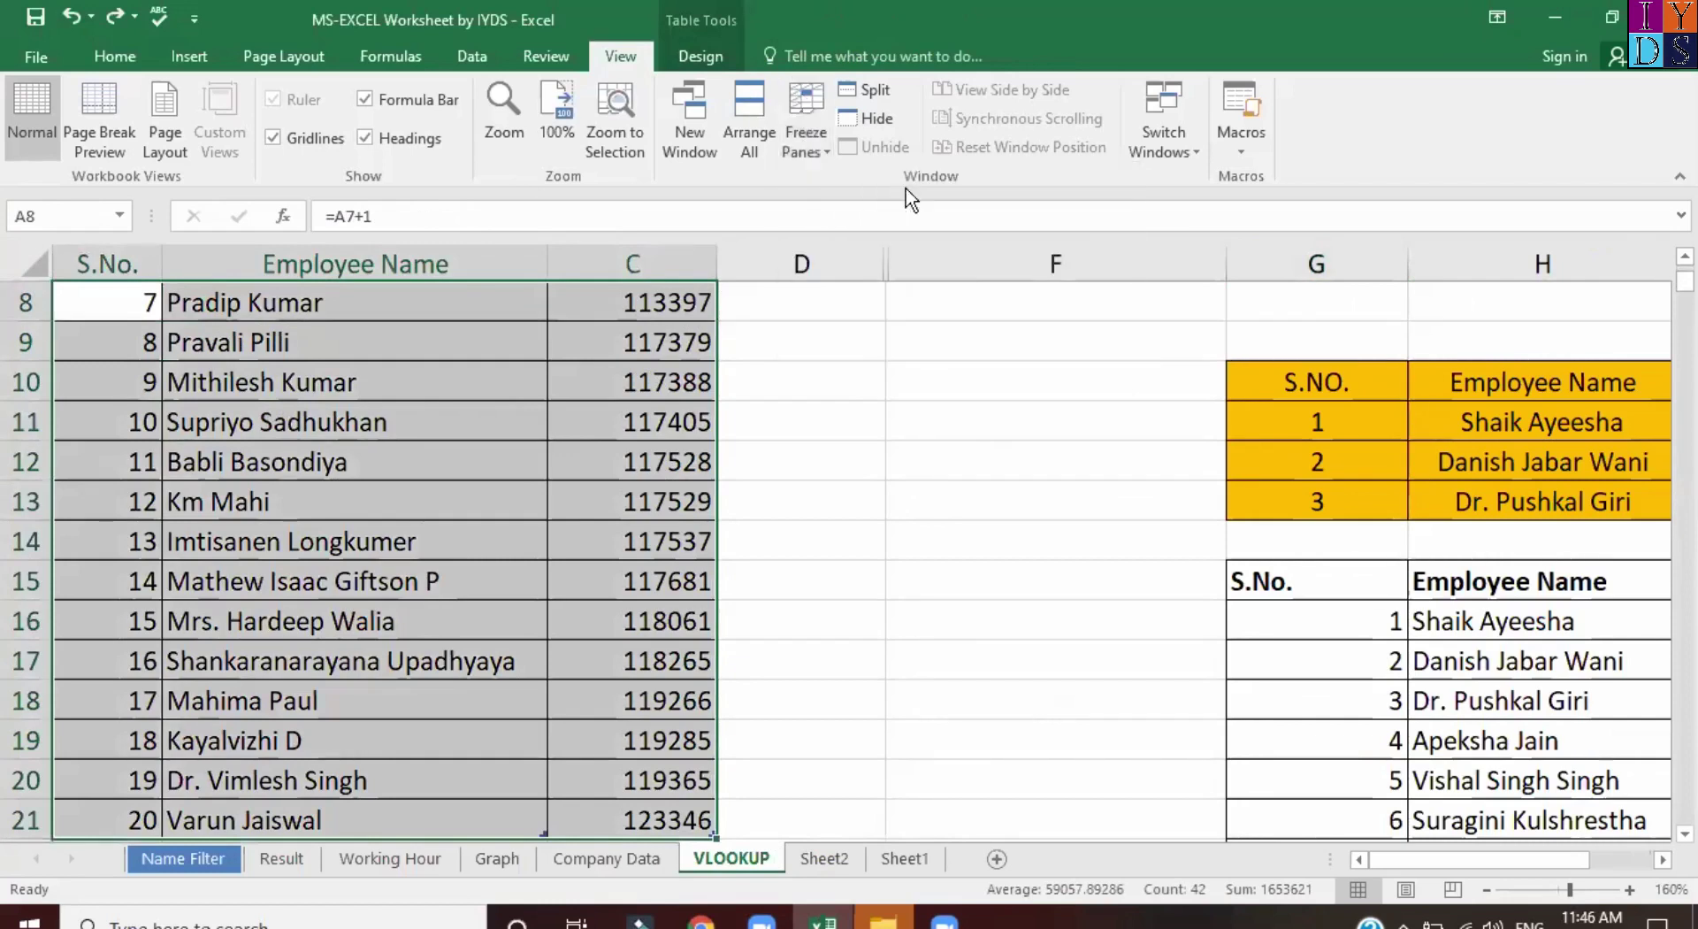
pyautogui.hotkey('ctrl', 'Home')
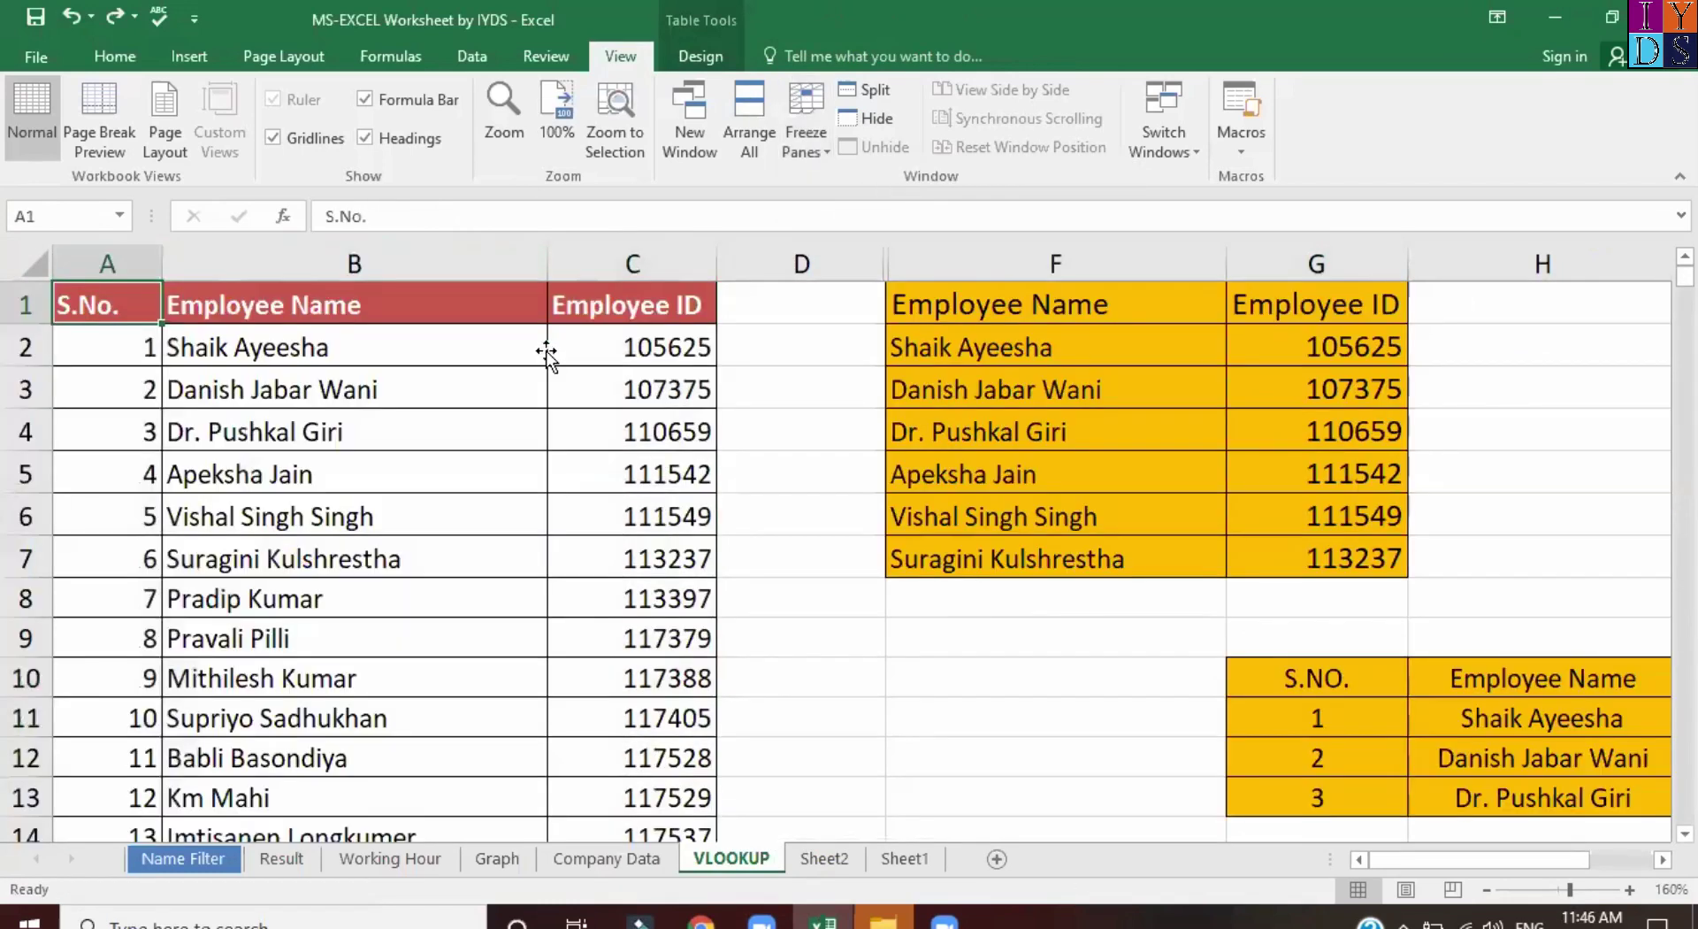
pyautogui.hotkey('ctrl', 'shift', 'Right')
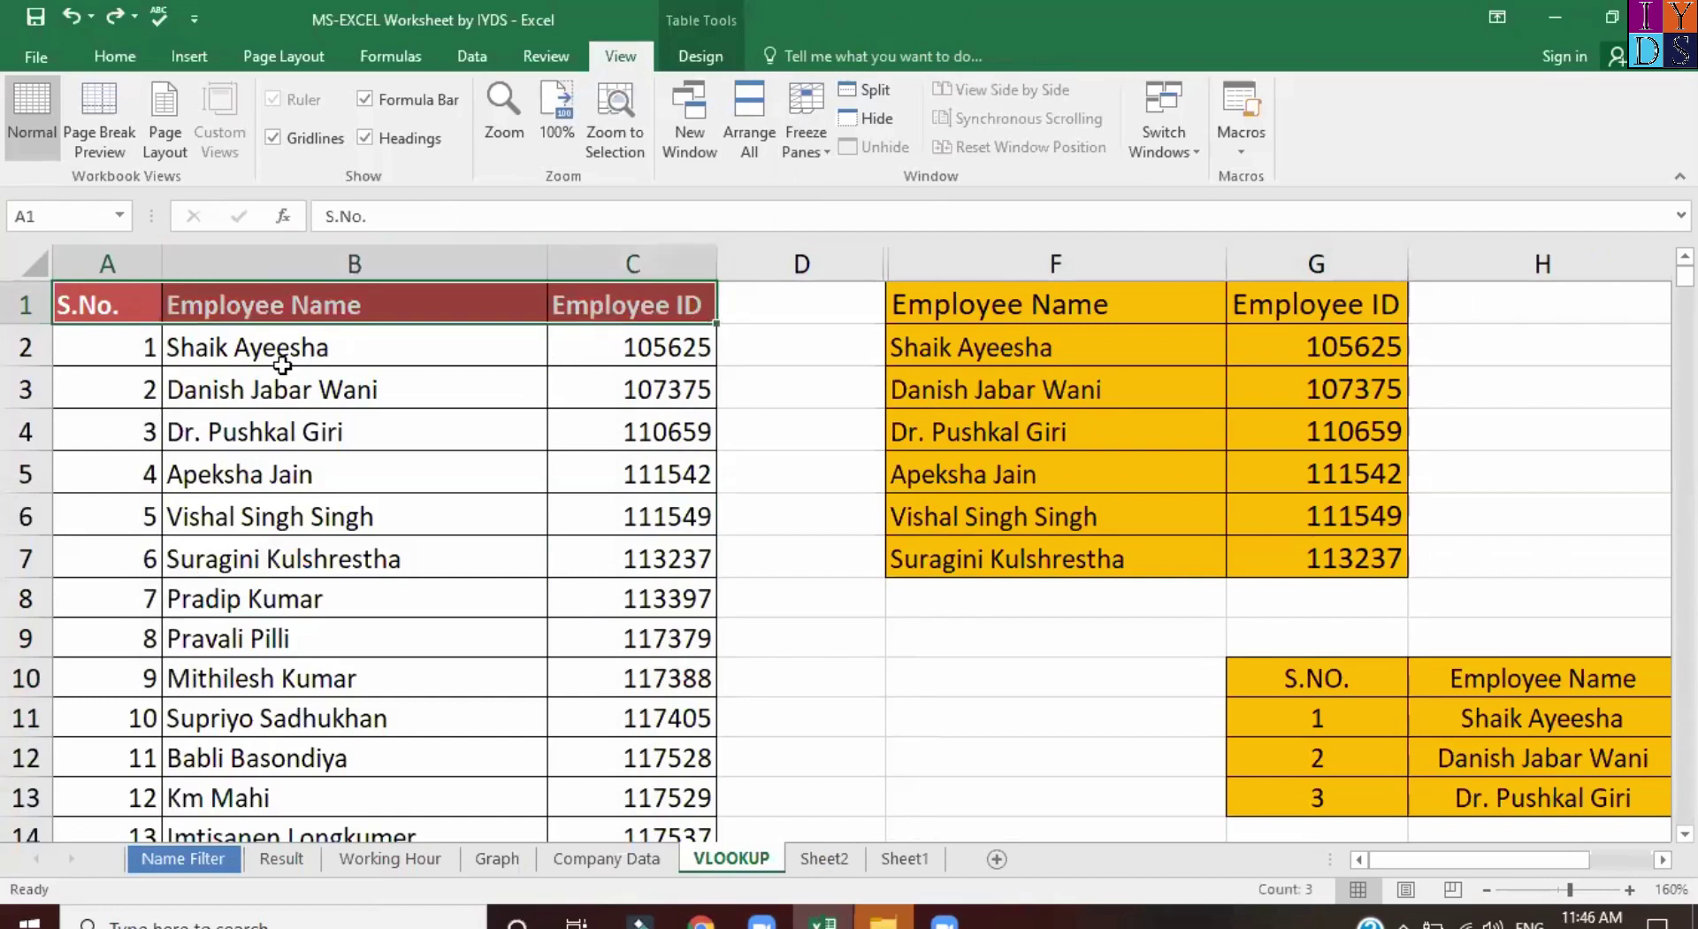
# Apply Freeze Top Row and scroll down and up to confirm the header stays visible.
pyautogui.click(805, 146)
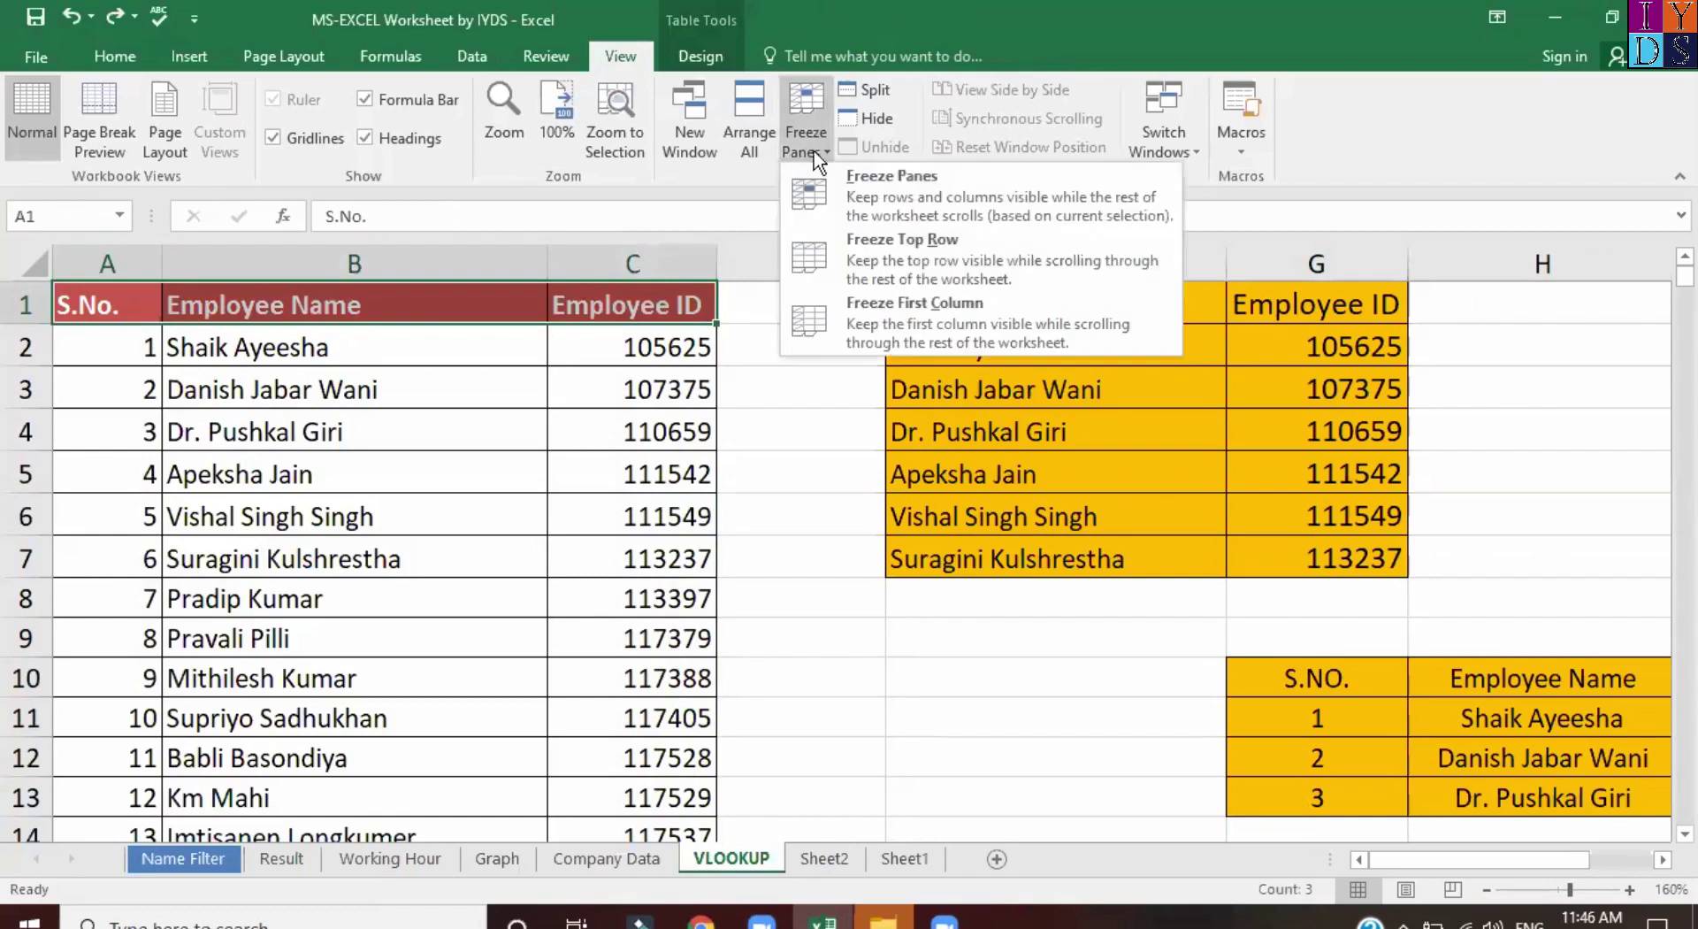
pyautogui.click(953, 257)
pyautogui.click(735, 418)
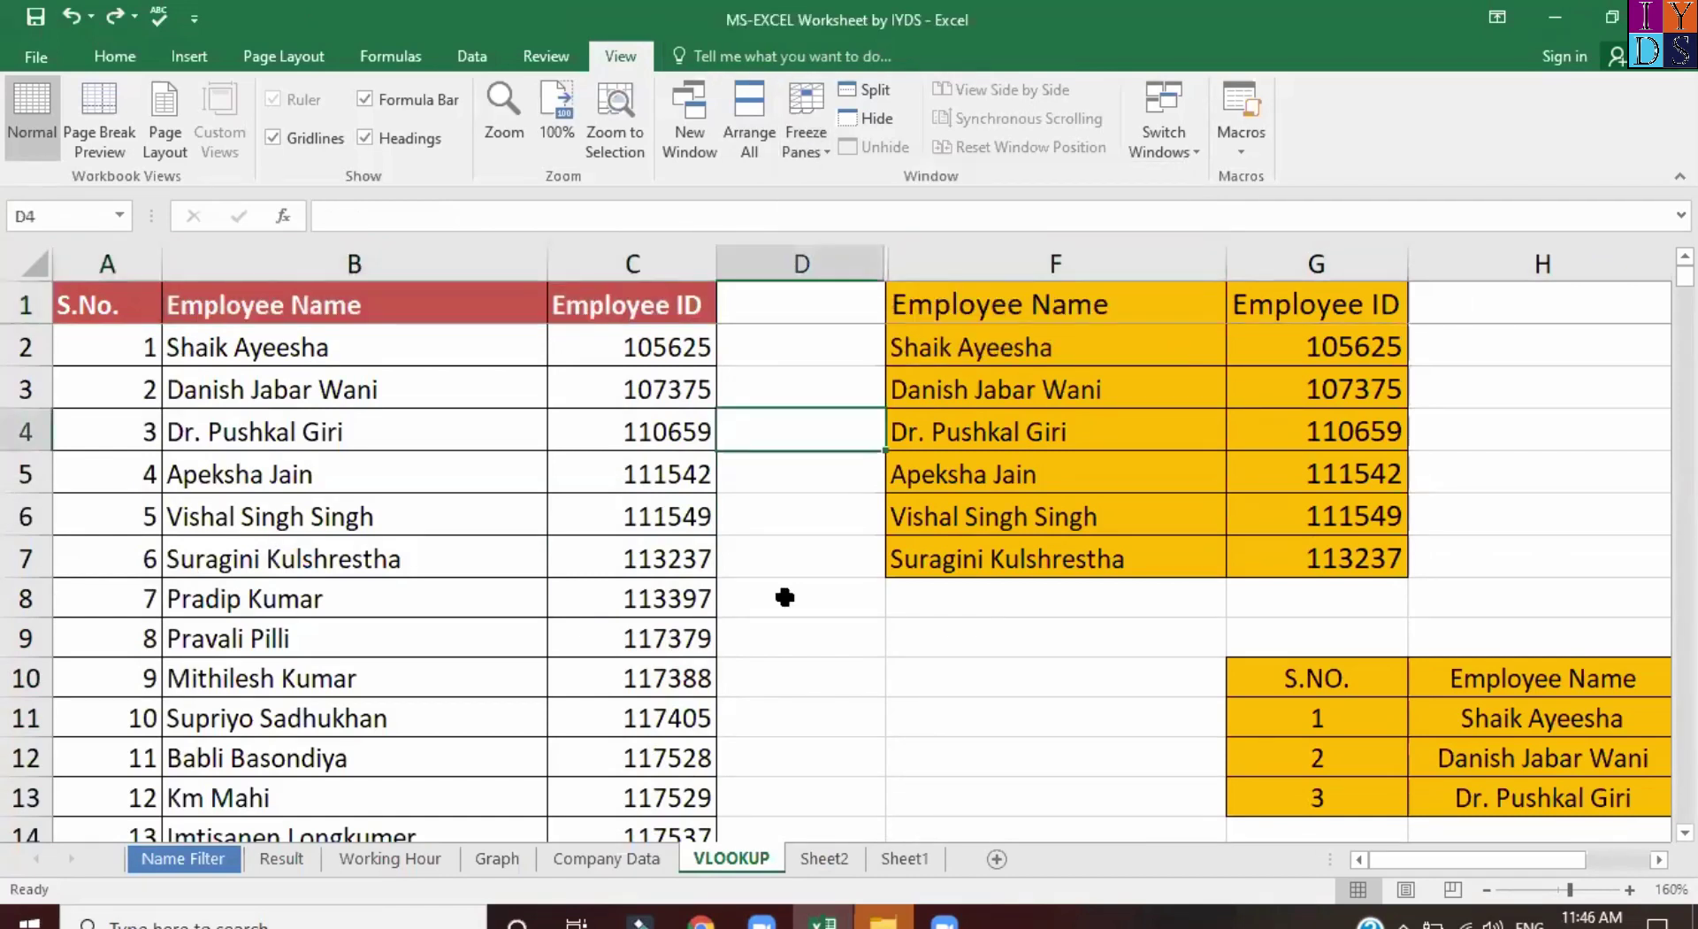
pyautogui.scroll(-4, 777, 485)
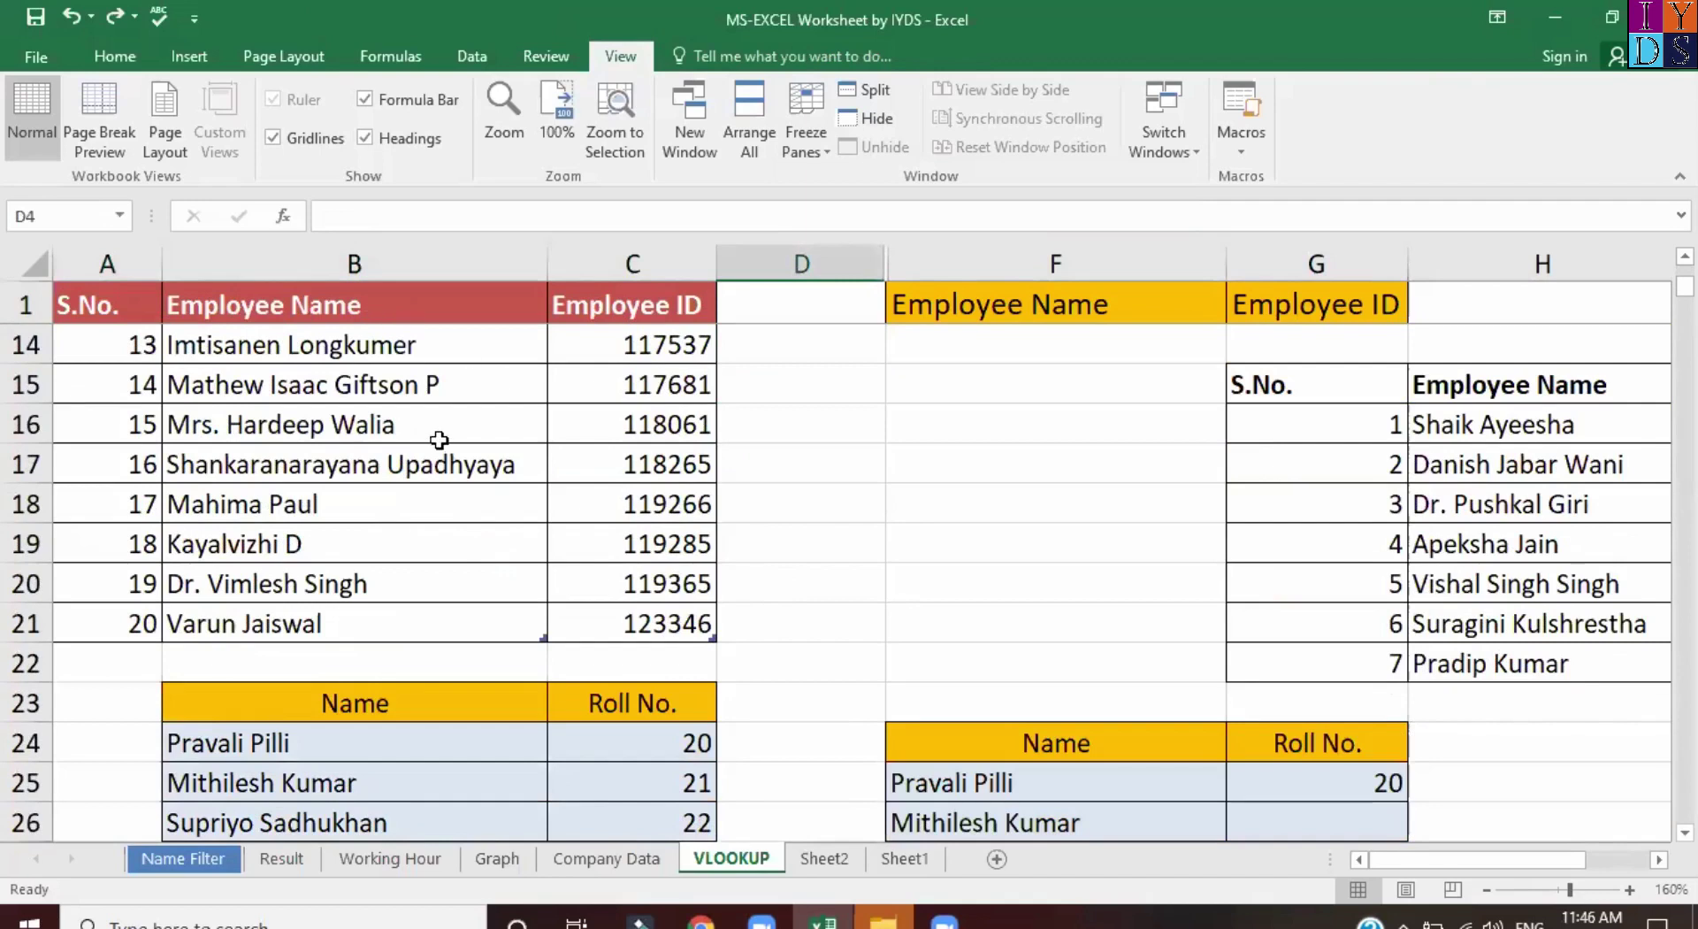
pyautogui.scroll(4, 440, 440)
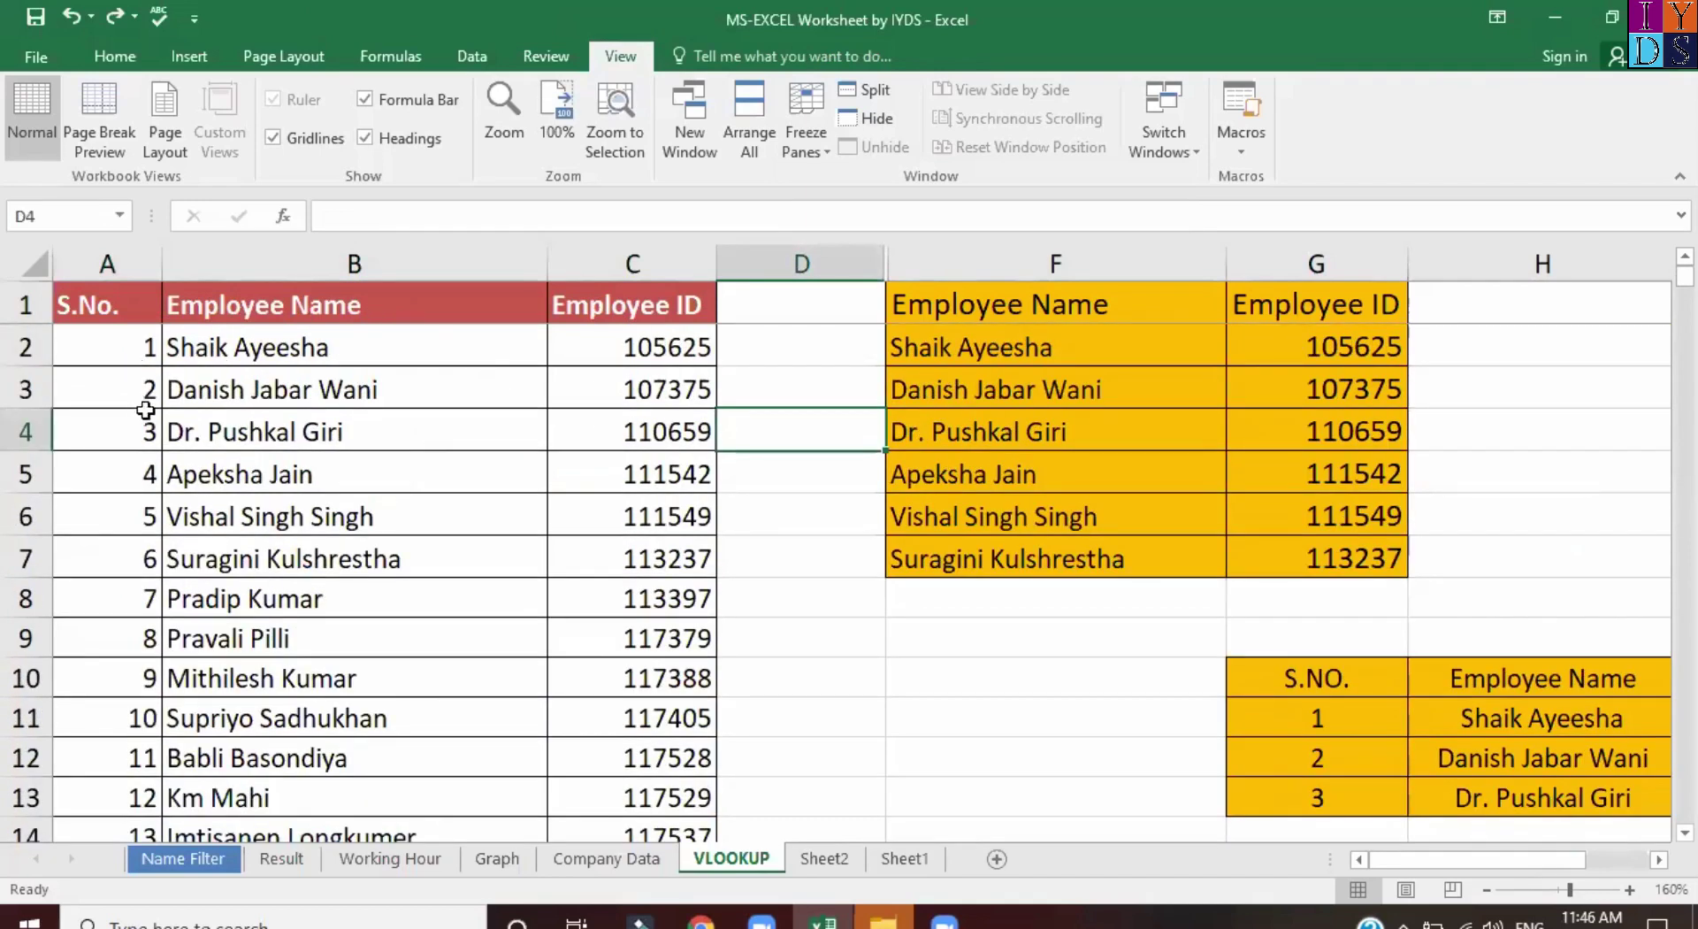
pyautogui.scroll(-3, 320, 631)
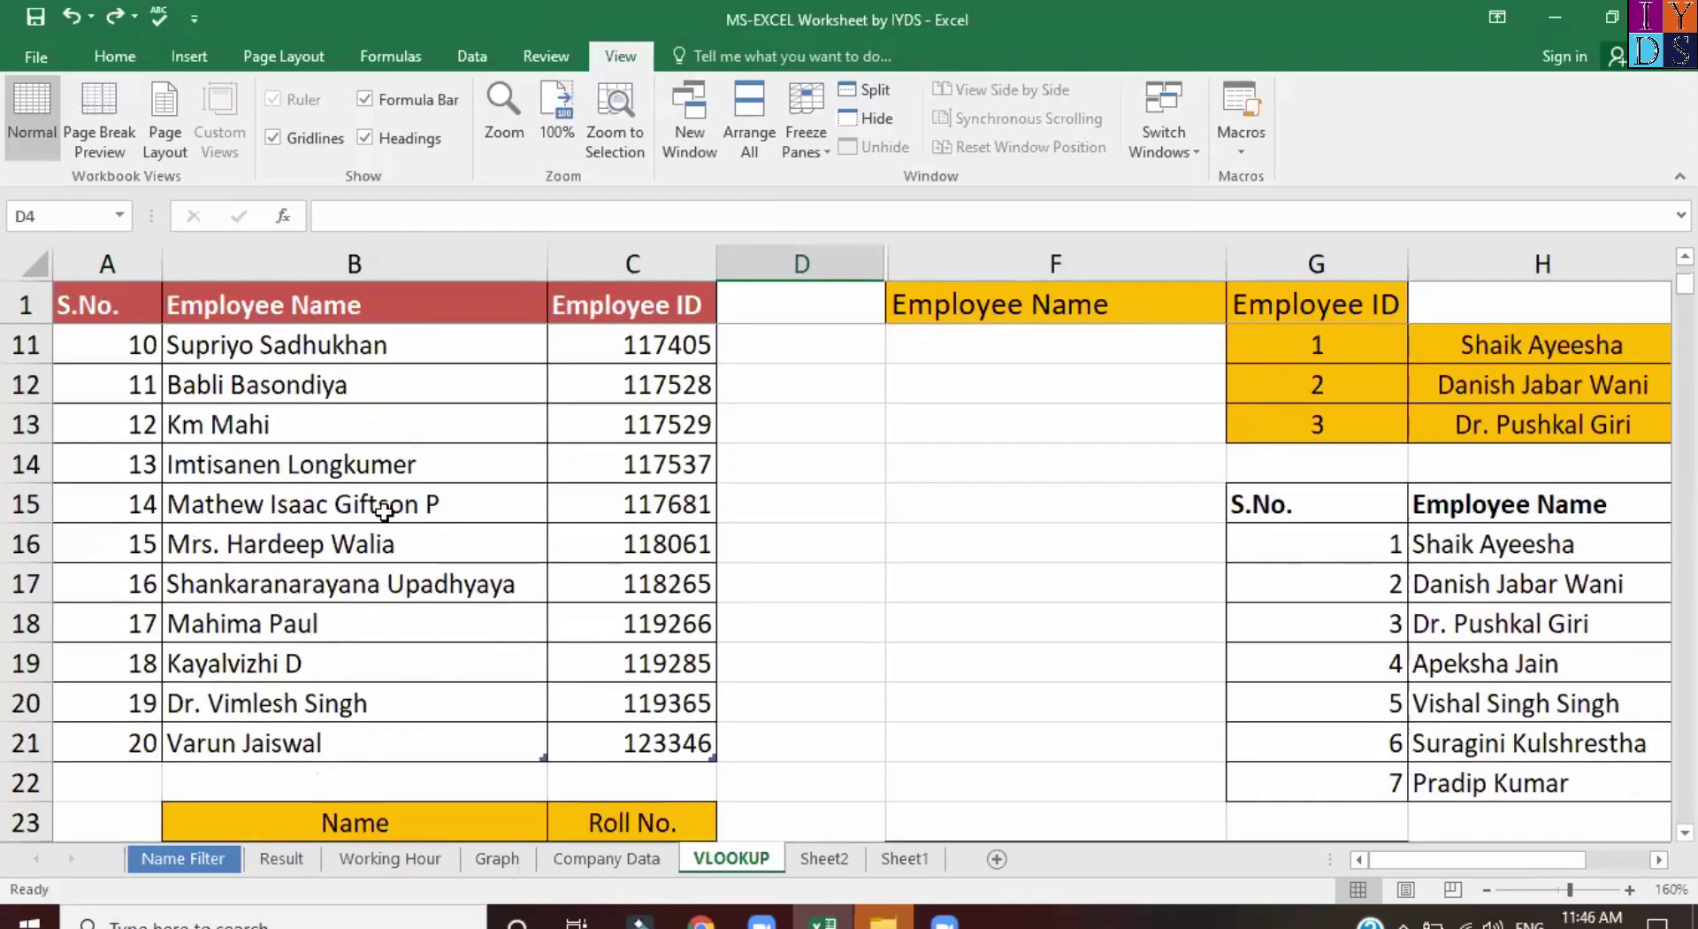
pyautogui.scroll(-3, 384, 514)
pyautogui.scroll(5, 384, 515)
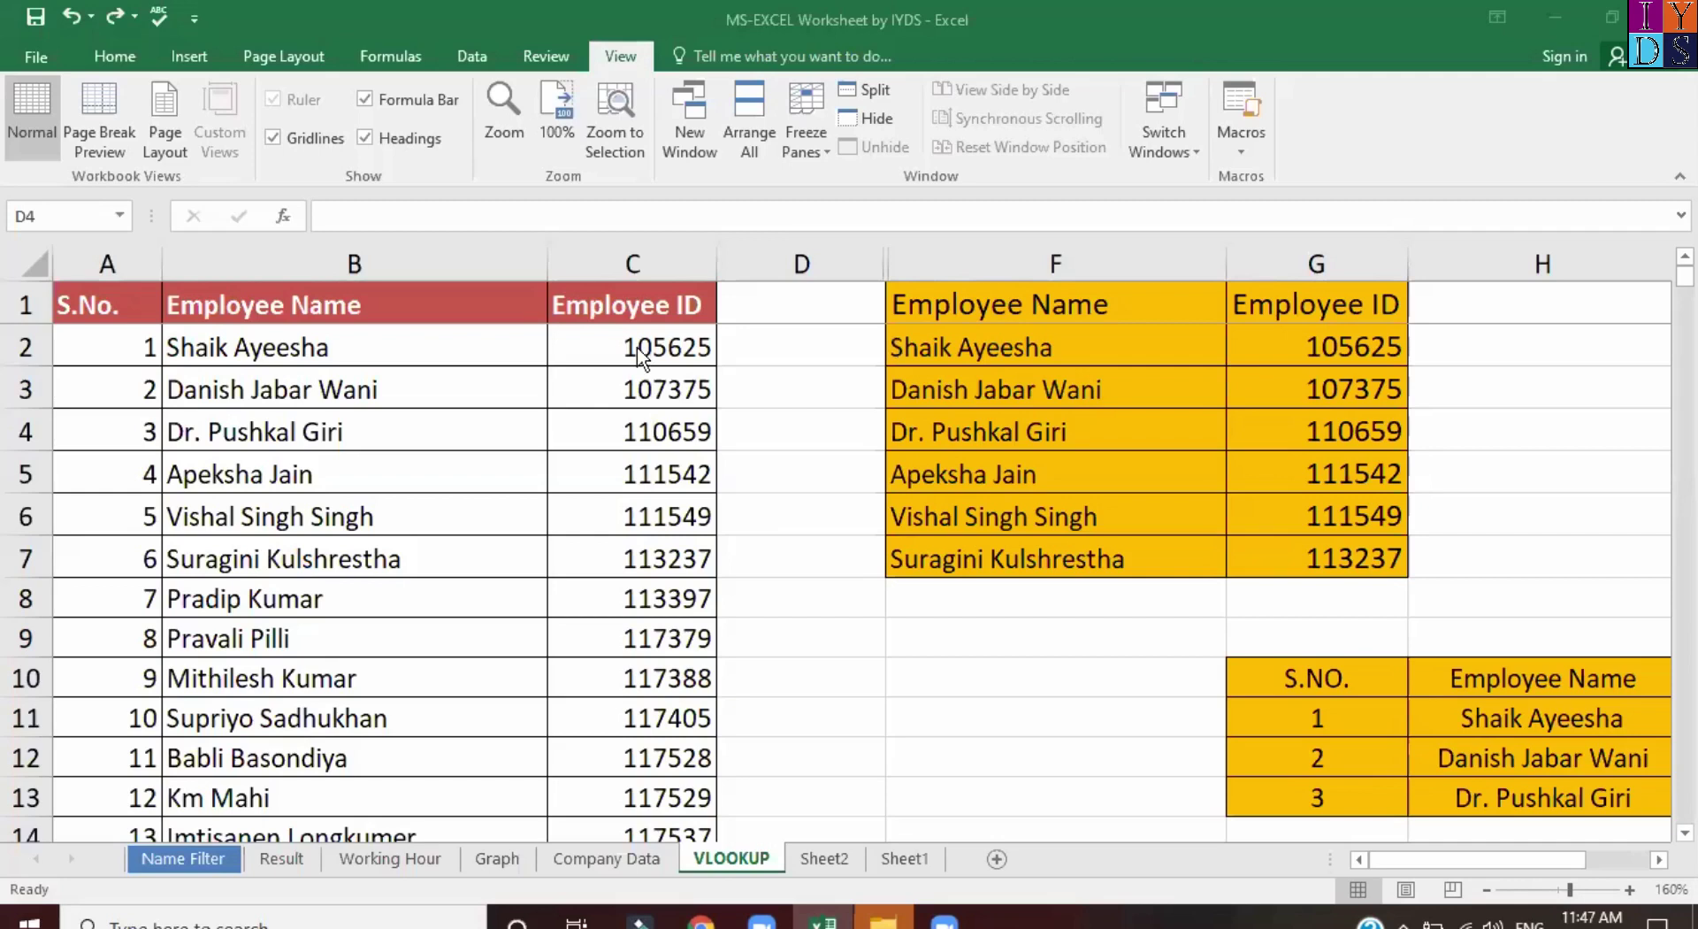
# Clear the Employee ID lookup results from cells G2:G7.
pyautogui.click(1351, 349)
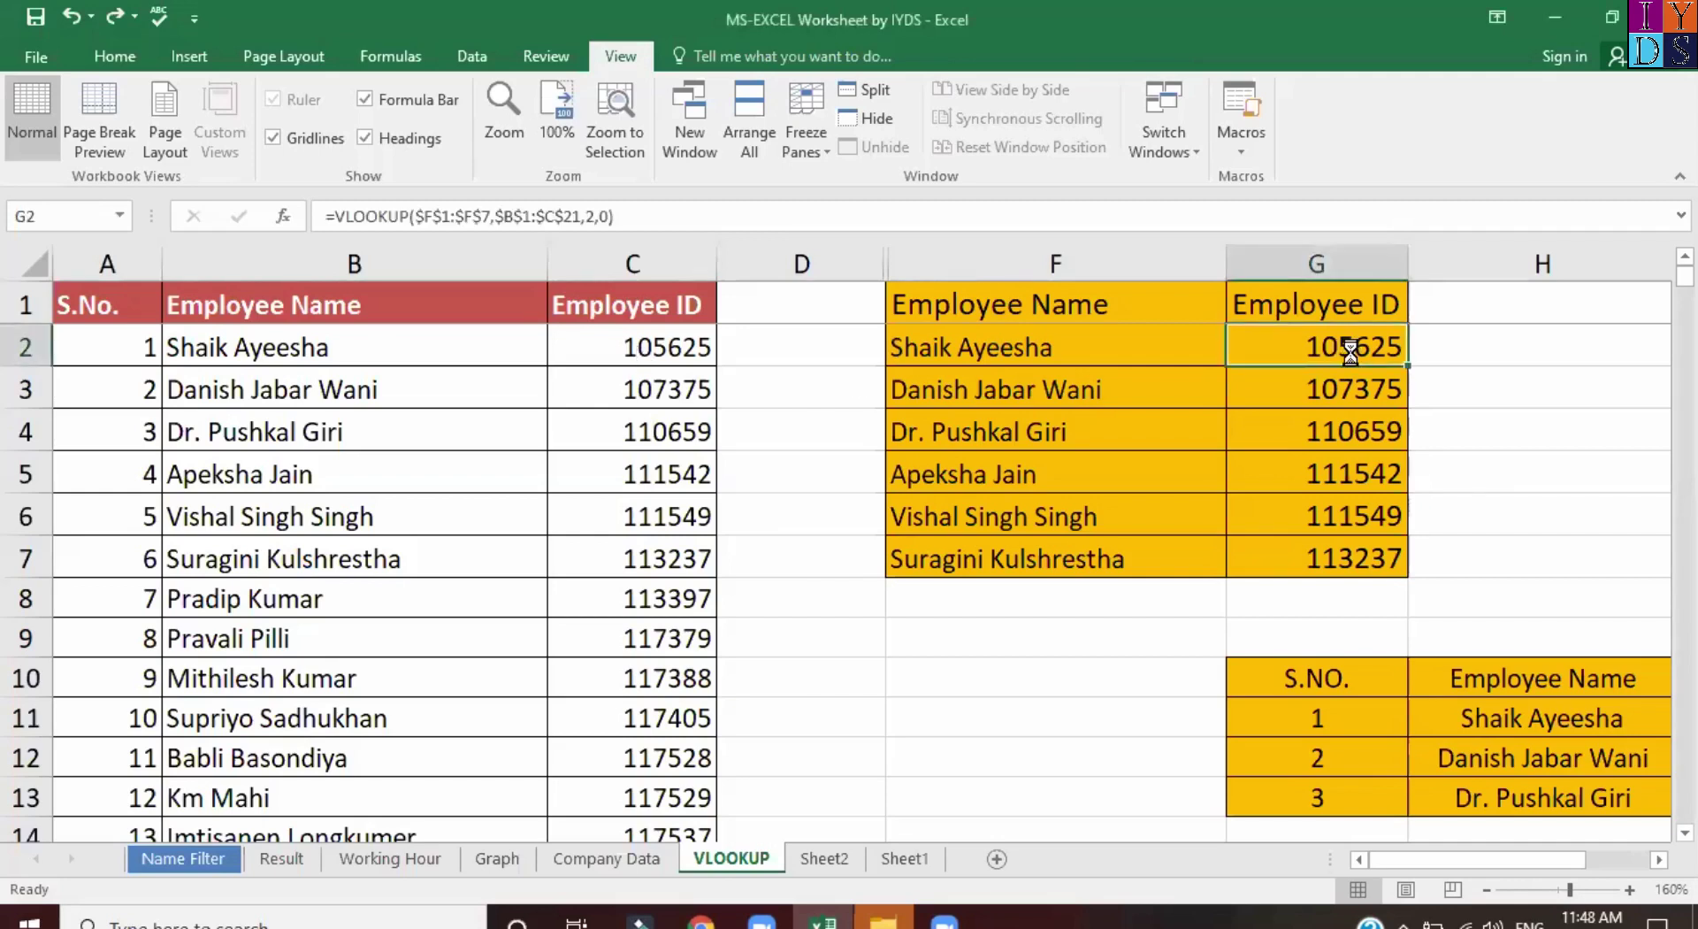
pyautogui.hotkey('ctrl', 'shift', 'Down')
pyautogui.press('Delete')
# Begin an HLOOKUP using $F$1:$F$7 and the B1:C21 table, then cancel the entry.
pyautogui.write('=')
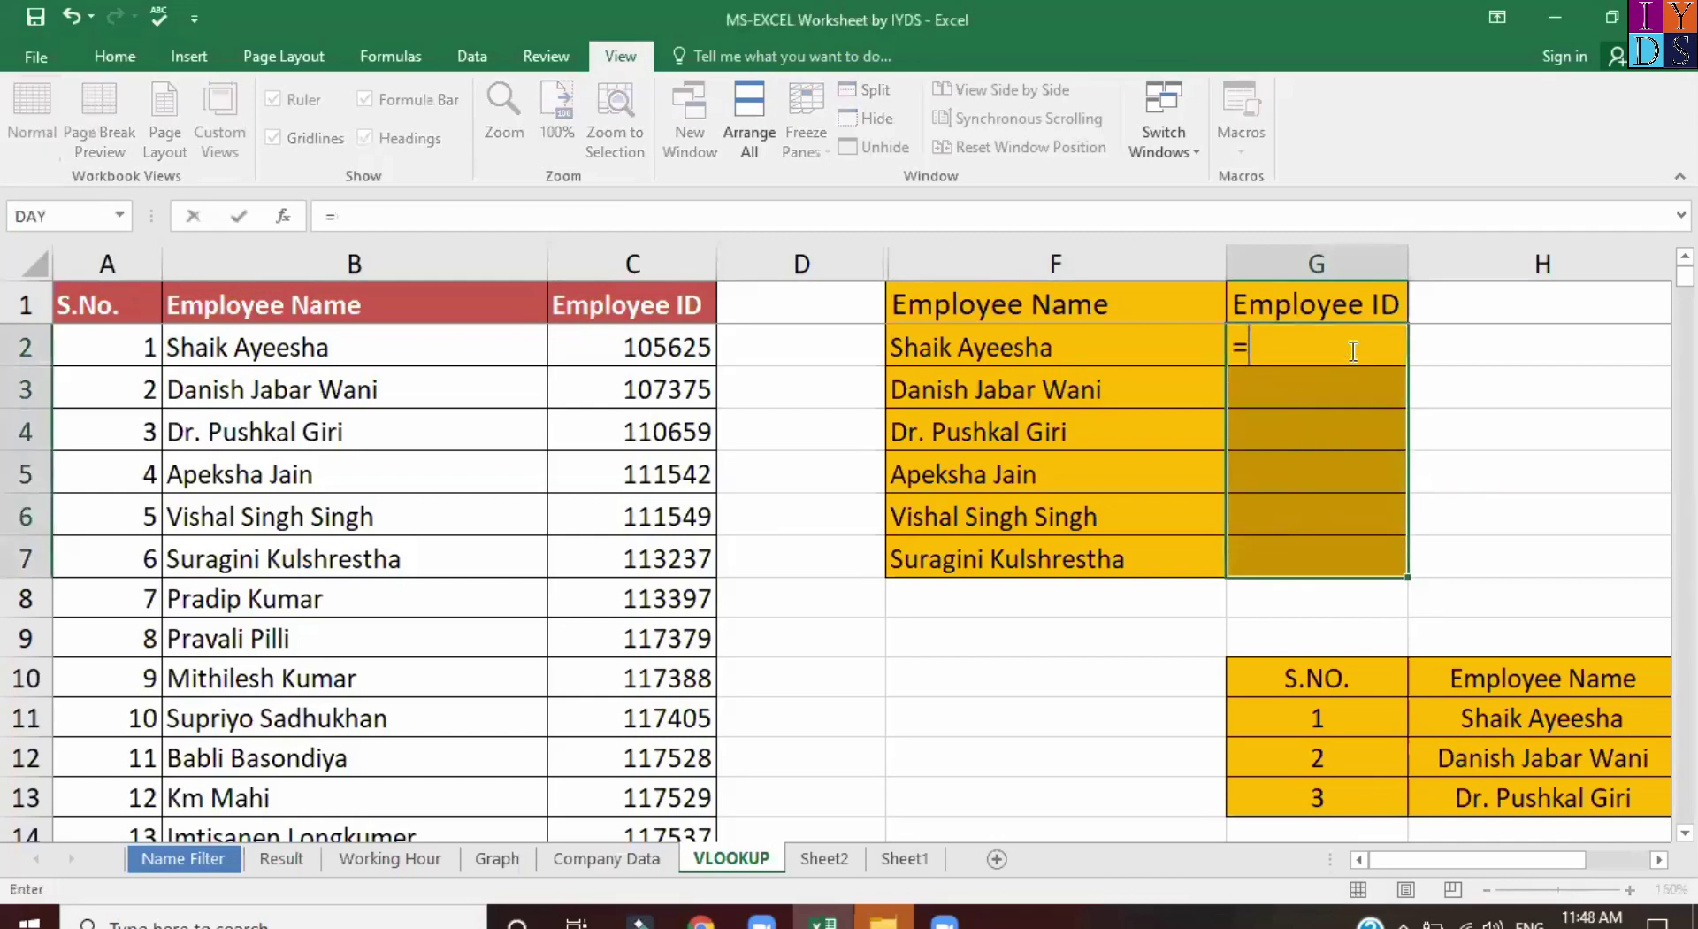
pyautogui.write('hl')
pyautogui.press('Tab')
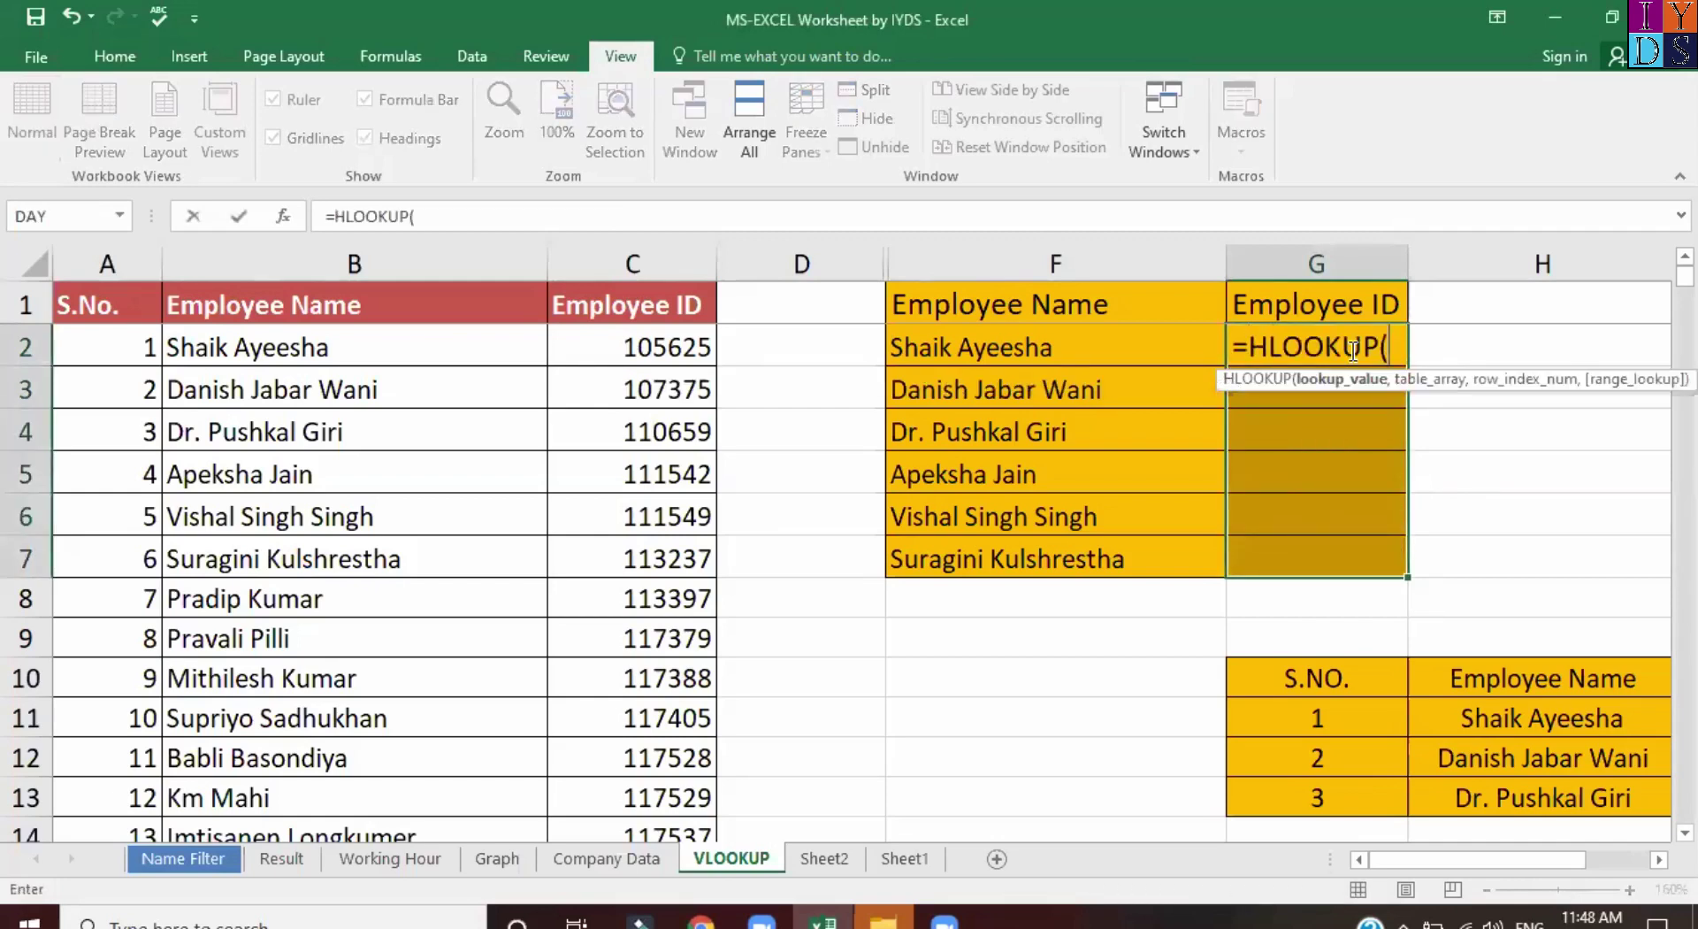
pyautogui.hotkey('ctrl', 'a')
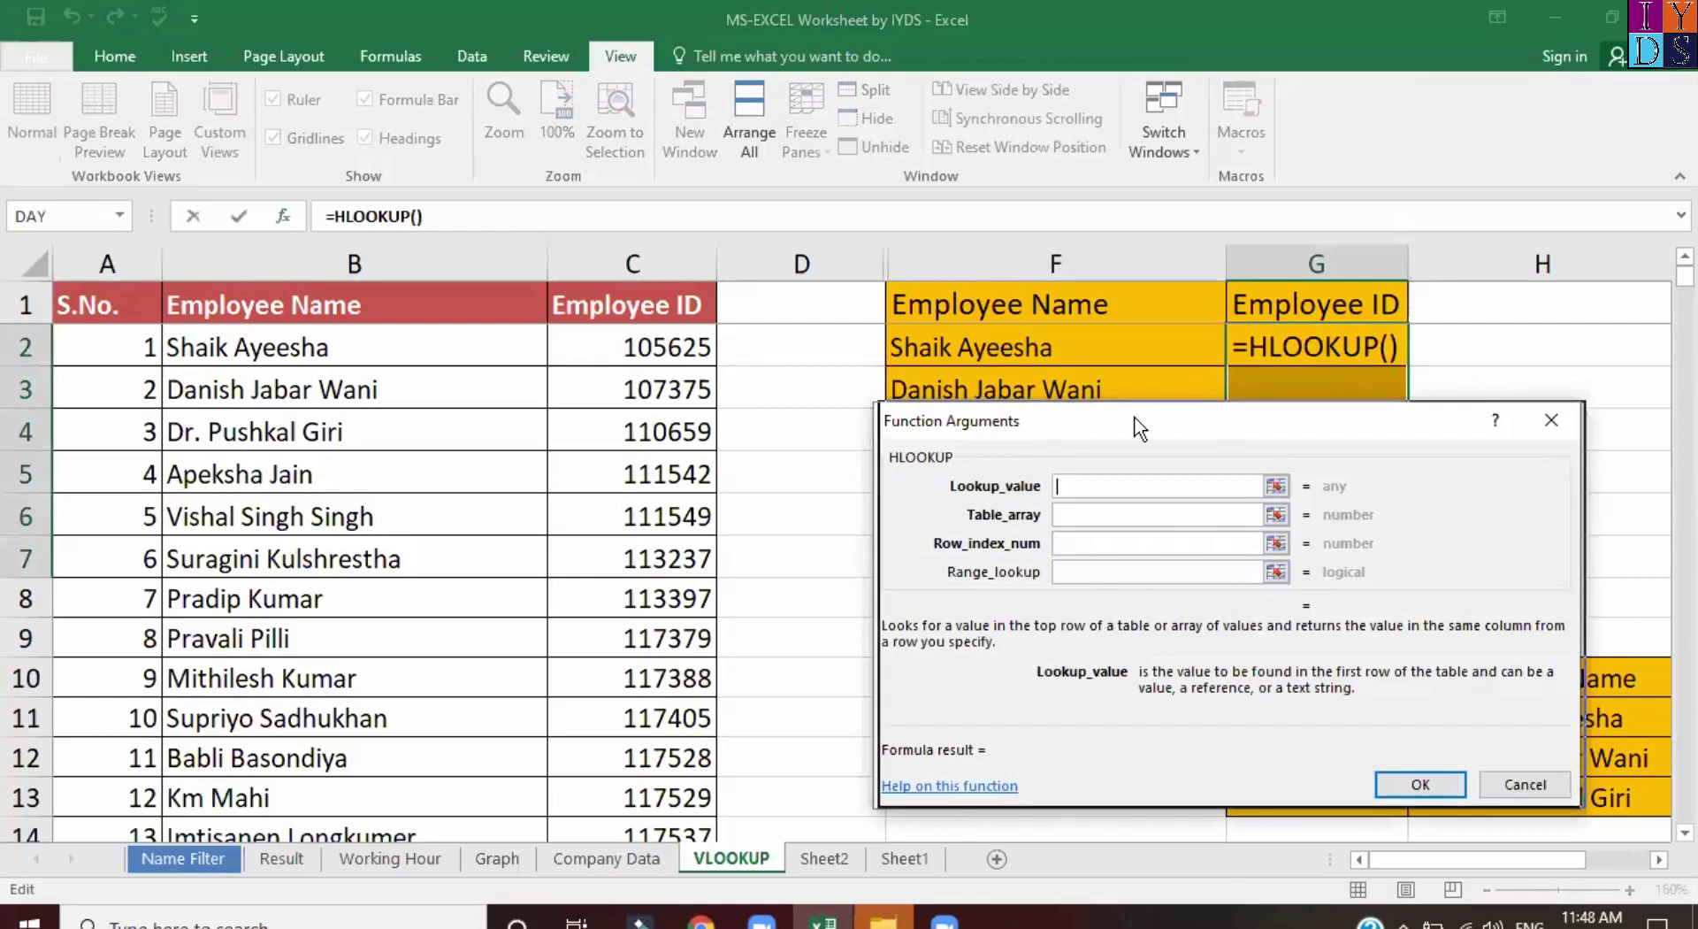
pyautogui.moveTo(1138, 429); pyautogui.dragTo(1213, 426)
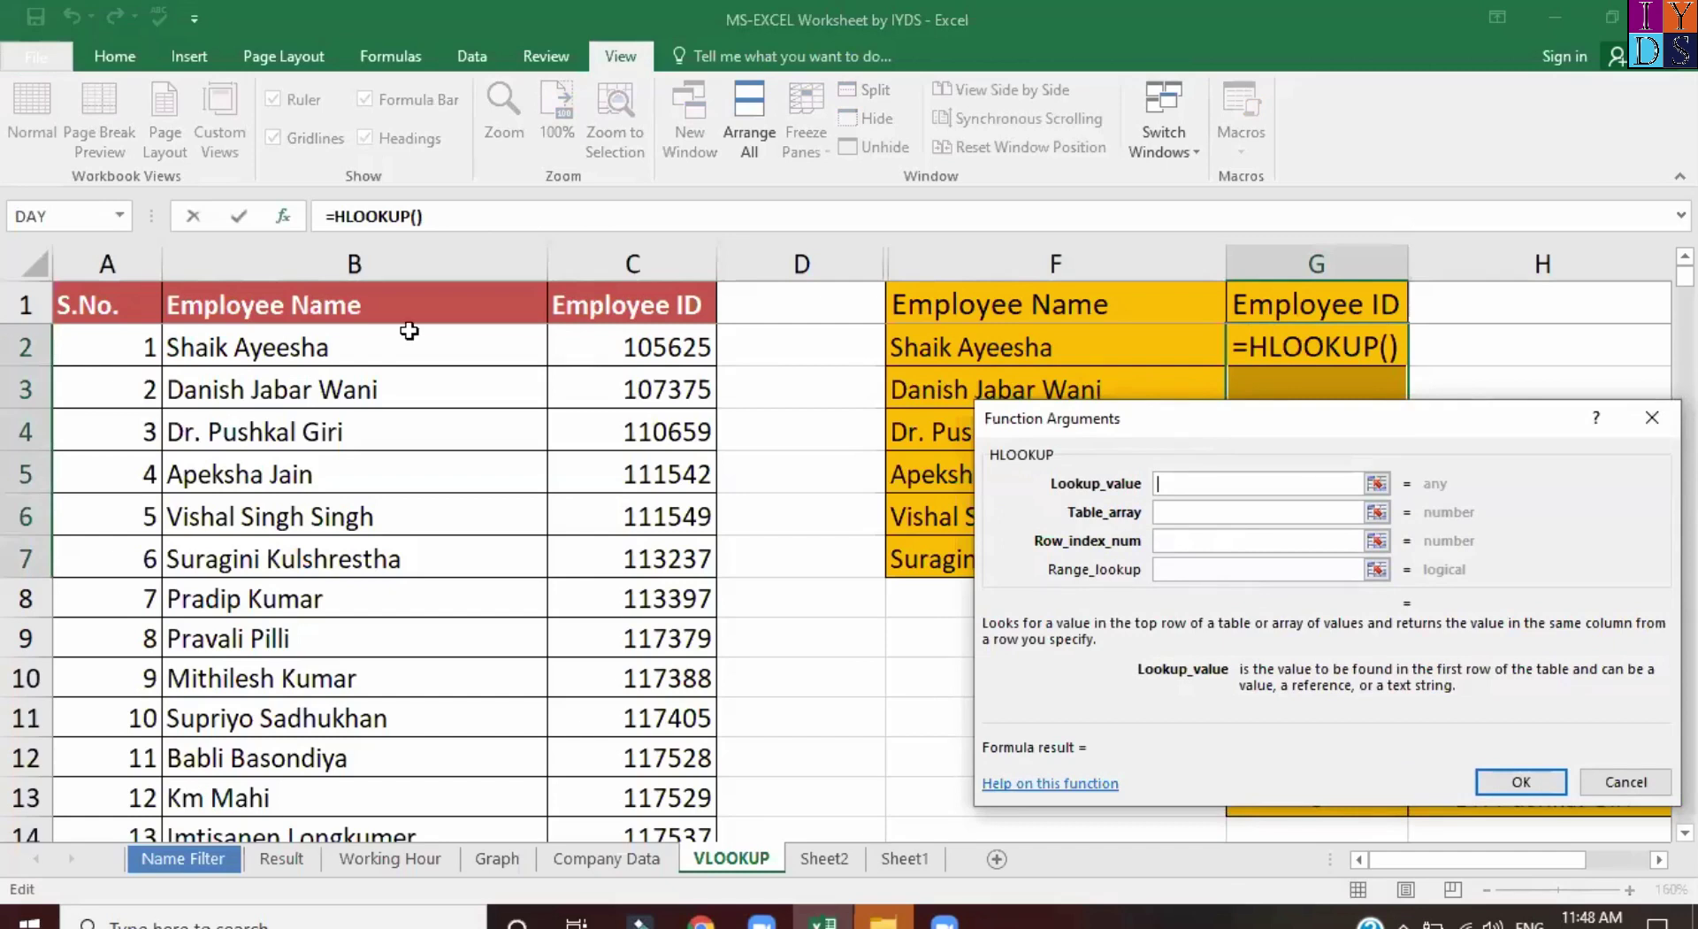
pyautogui.click(1015, 311)
pyautogui.hotkey('ctrl', 'shift', 'Down')
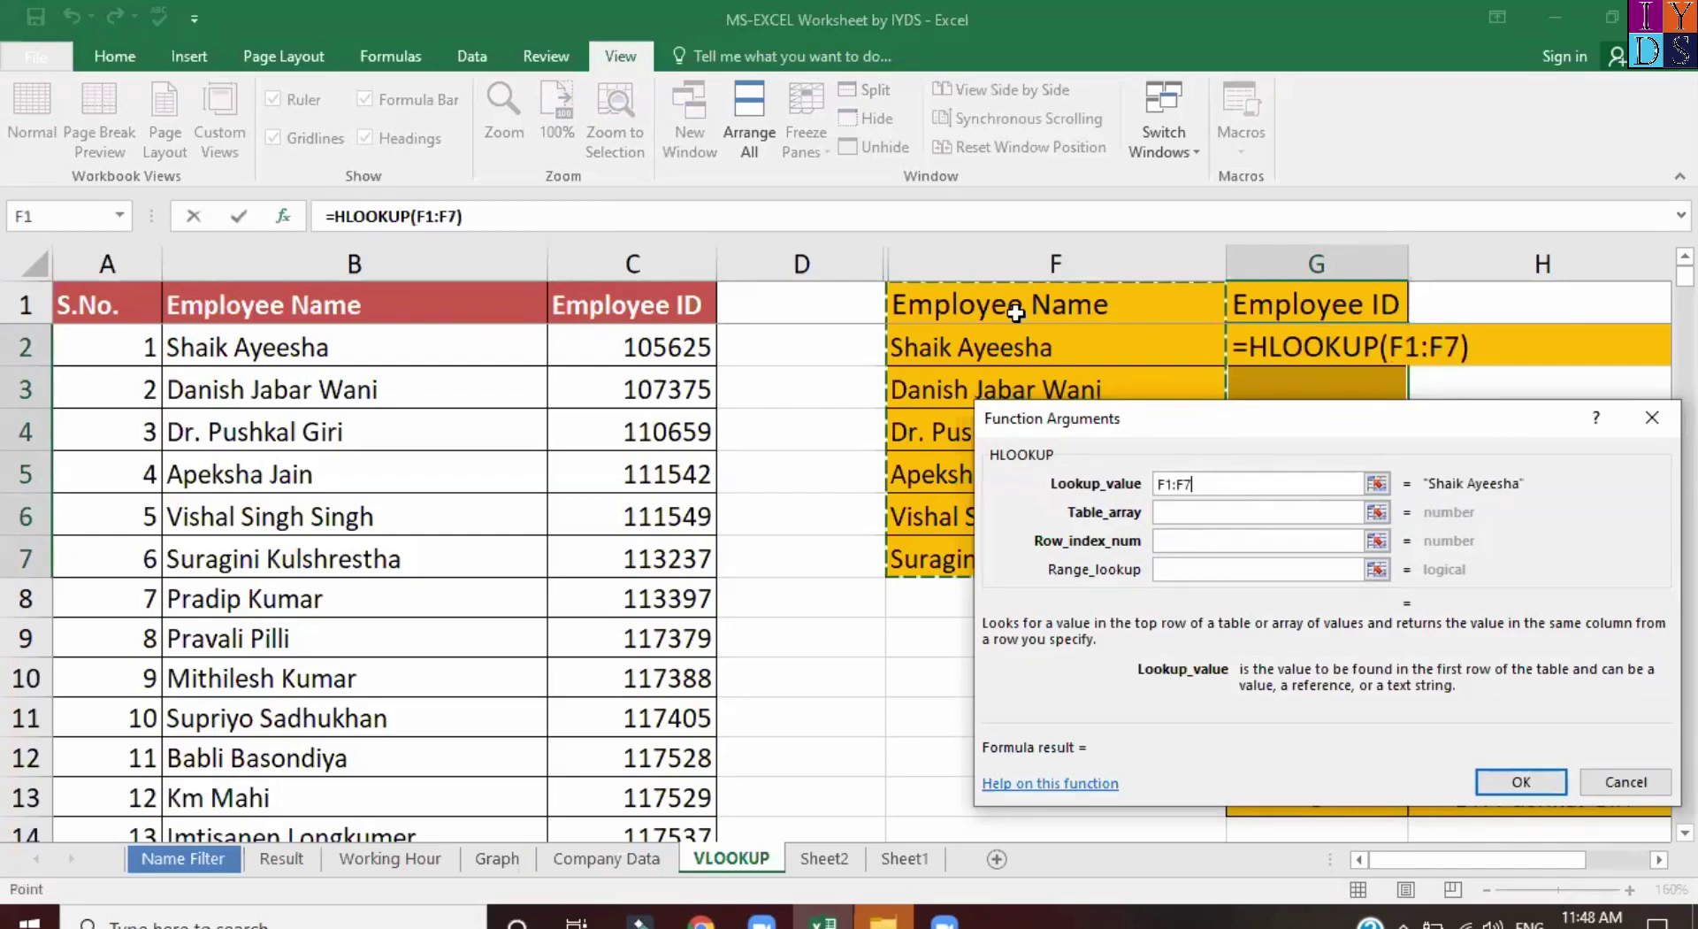
pyautogui.press('F4')
pyautogui.click(314, 294)
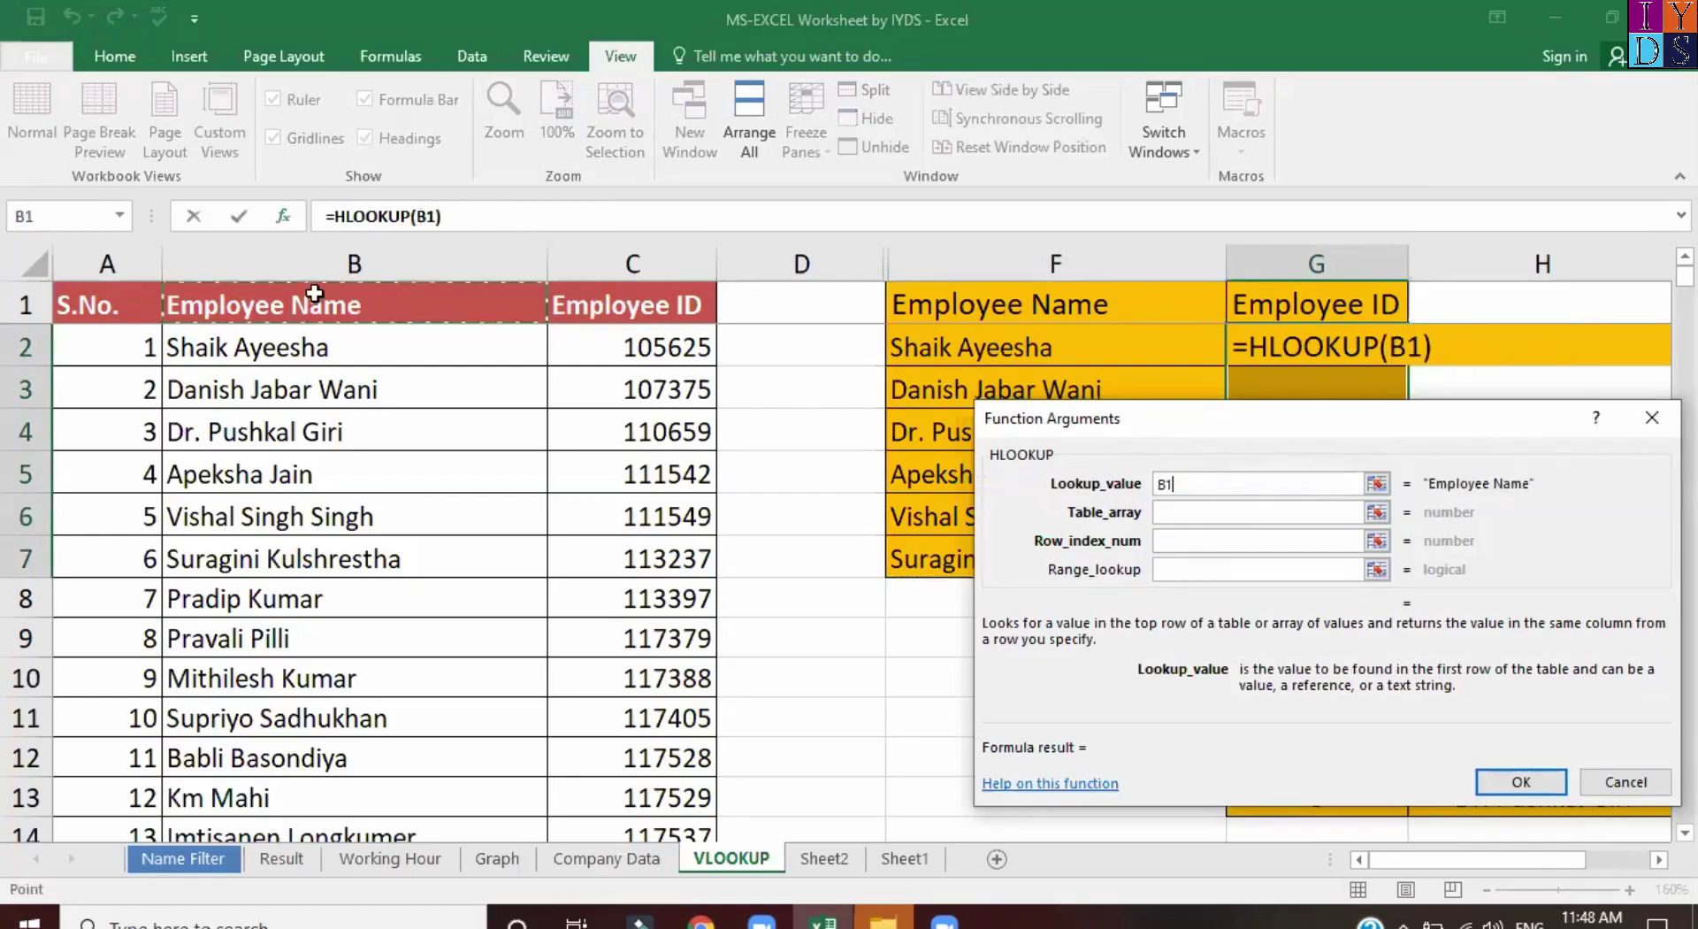
pyautogui.hotkey('ctrl', 'shift', 'Right')
pyautogui.hotkey('ctrl', 'shift', 'Down')
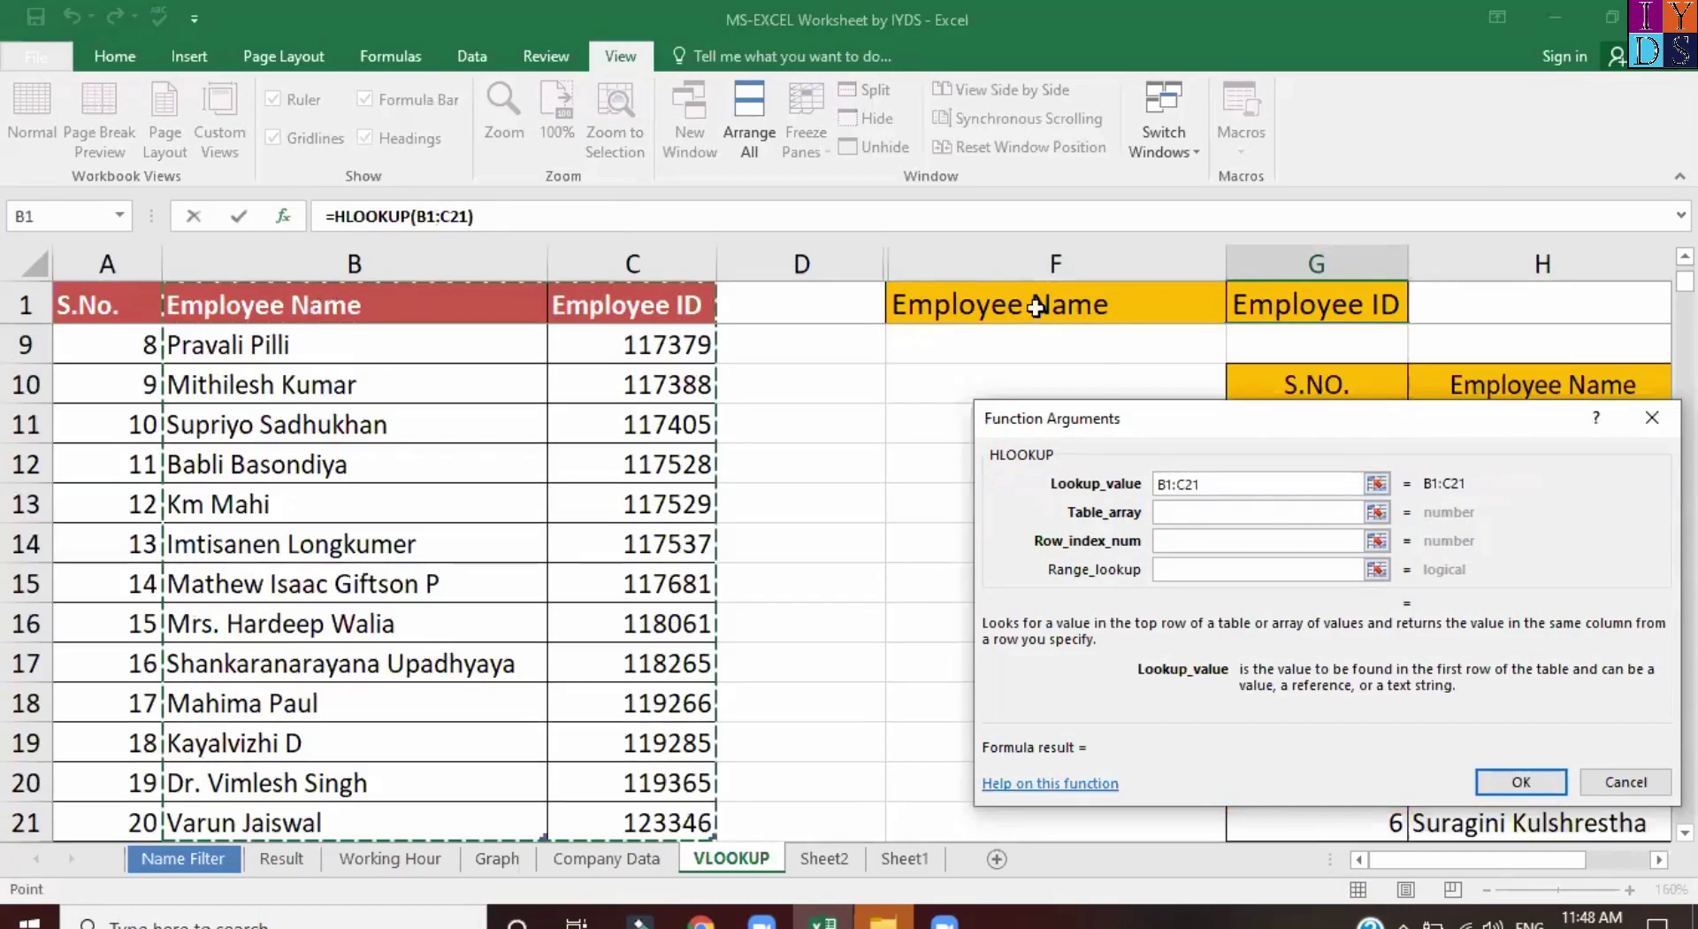
pyautogui.press('Escape')
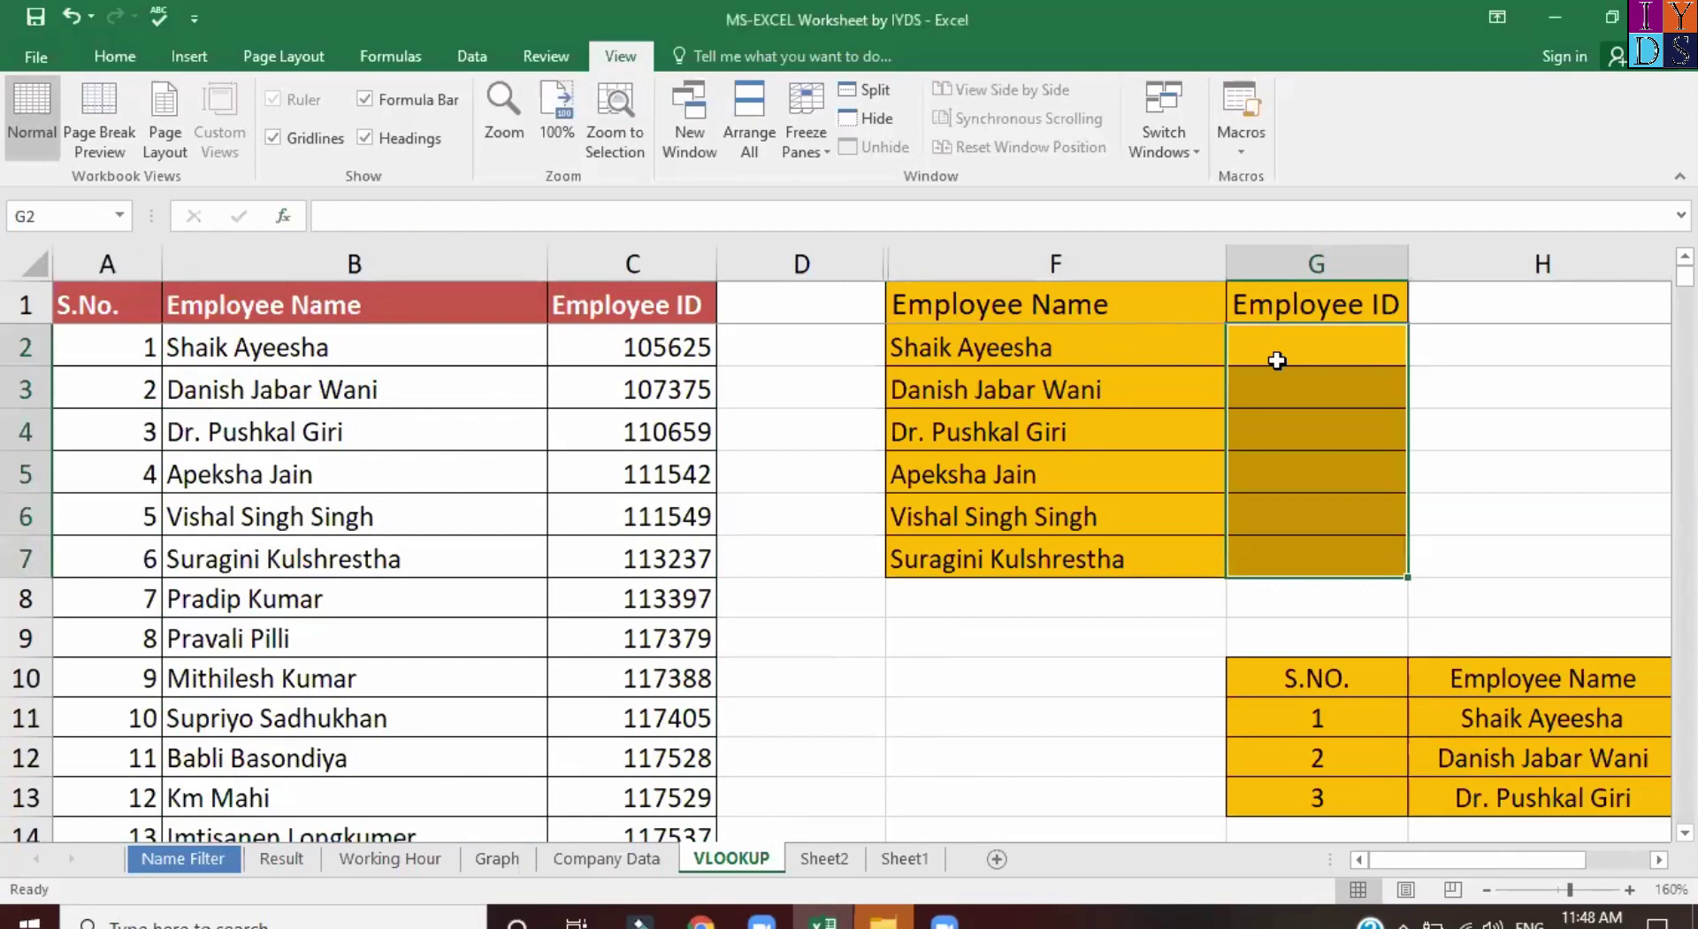
# Start an HLOOKUP in G2 with lookup value F1:F7 and table $B$1:$C$21.
pyautogui.click(1277, 360)
pyautogui.write('=hl')
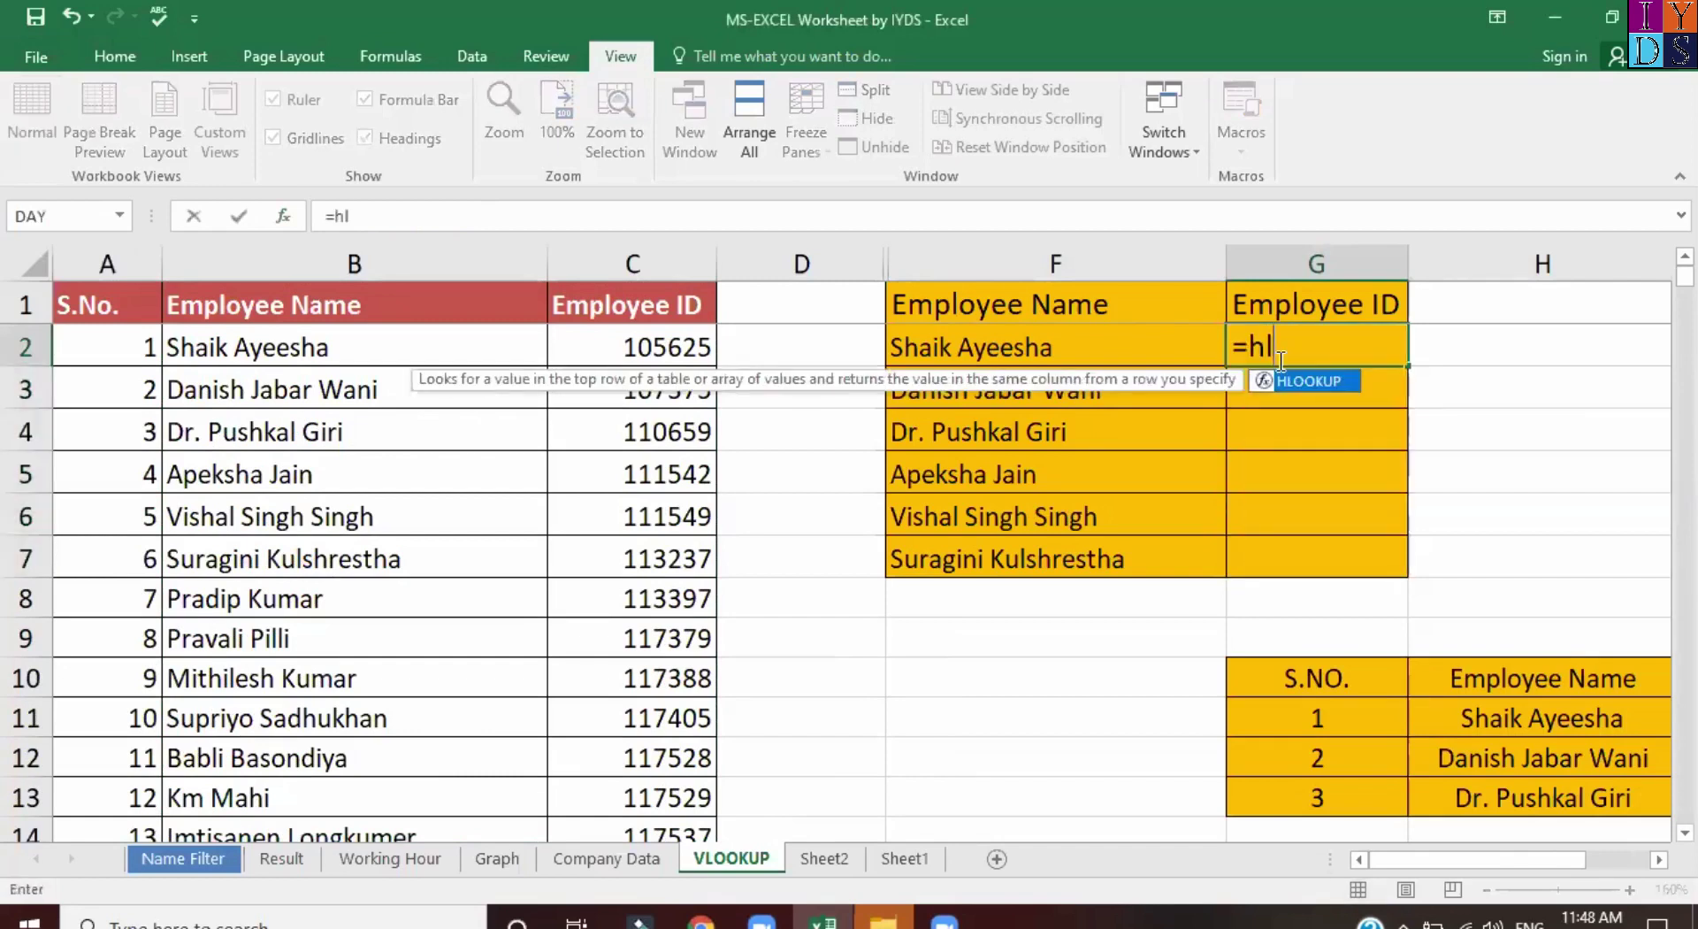
pyautogui.press('Tab')
pyautogui.hotkey('ctrl', 'a')
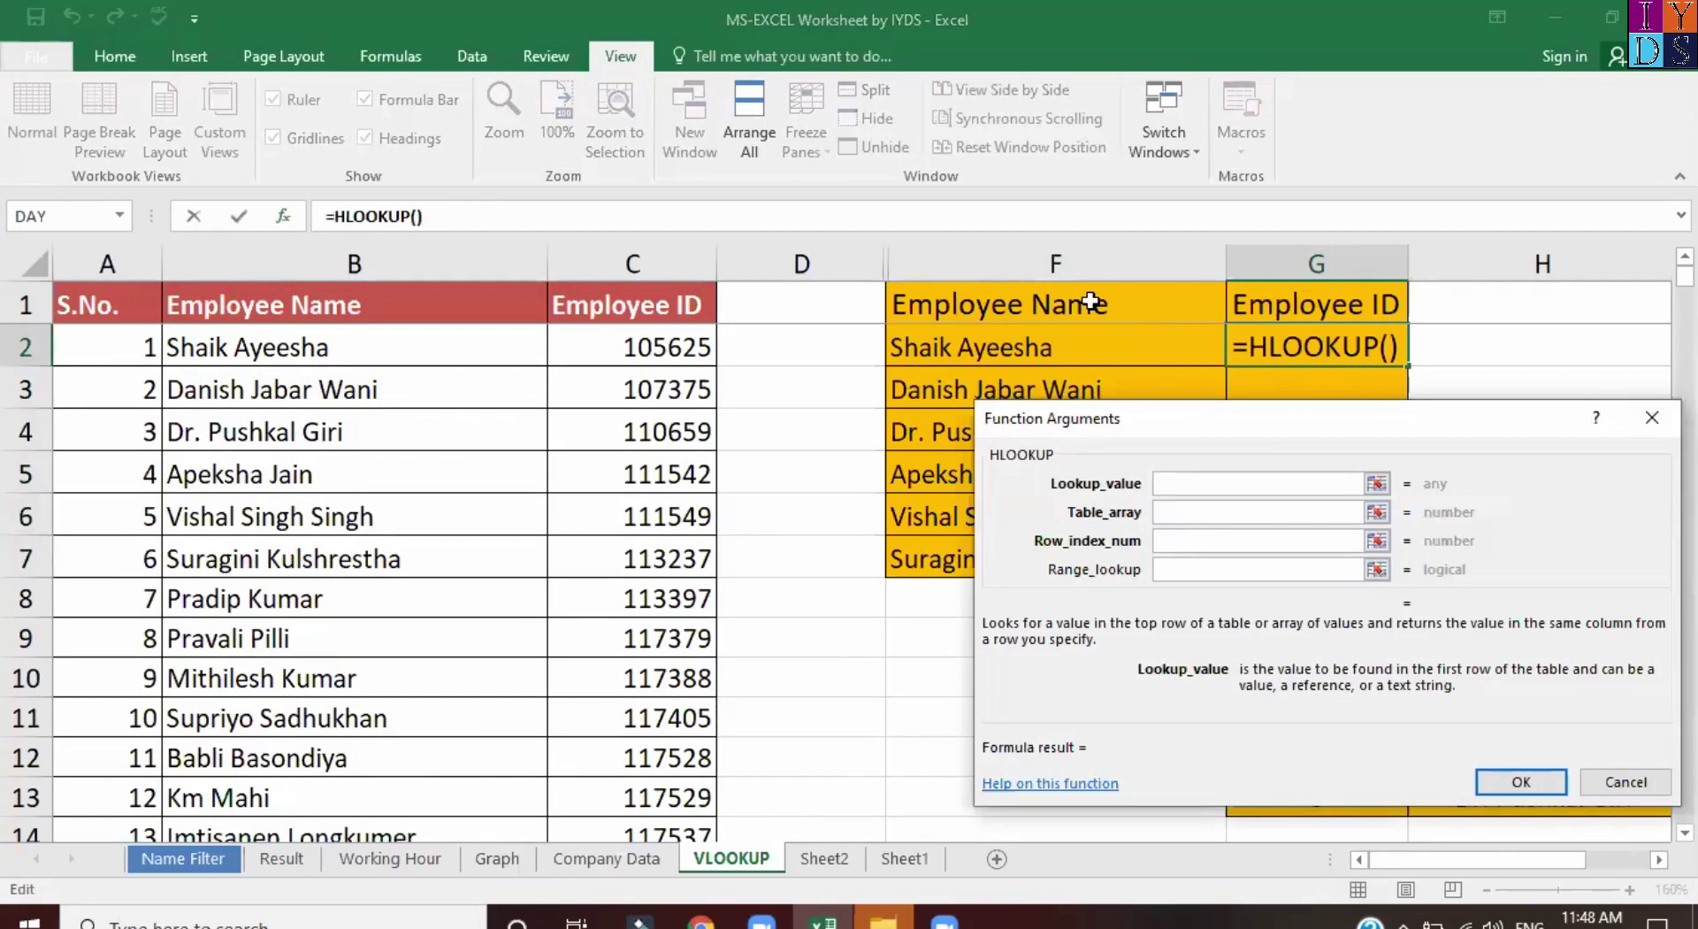
pyautogui.moveTo(1090, 302); pyautogui.dragTo(928, 557)
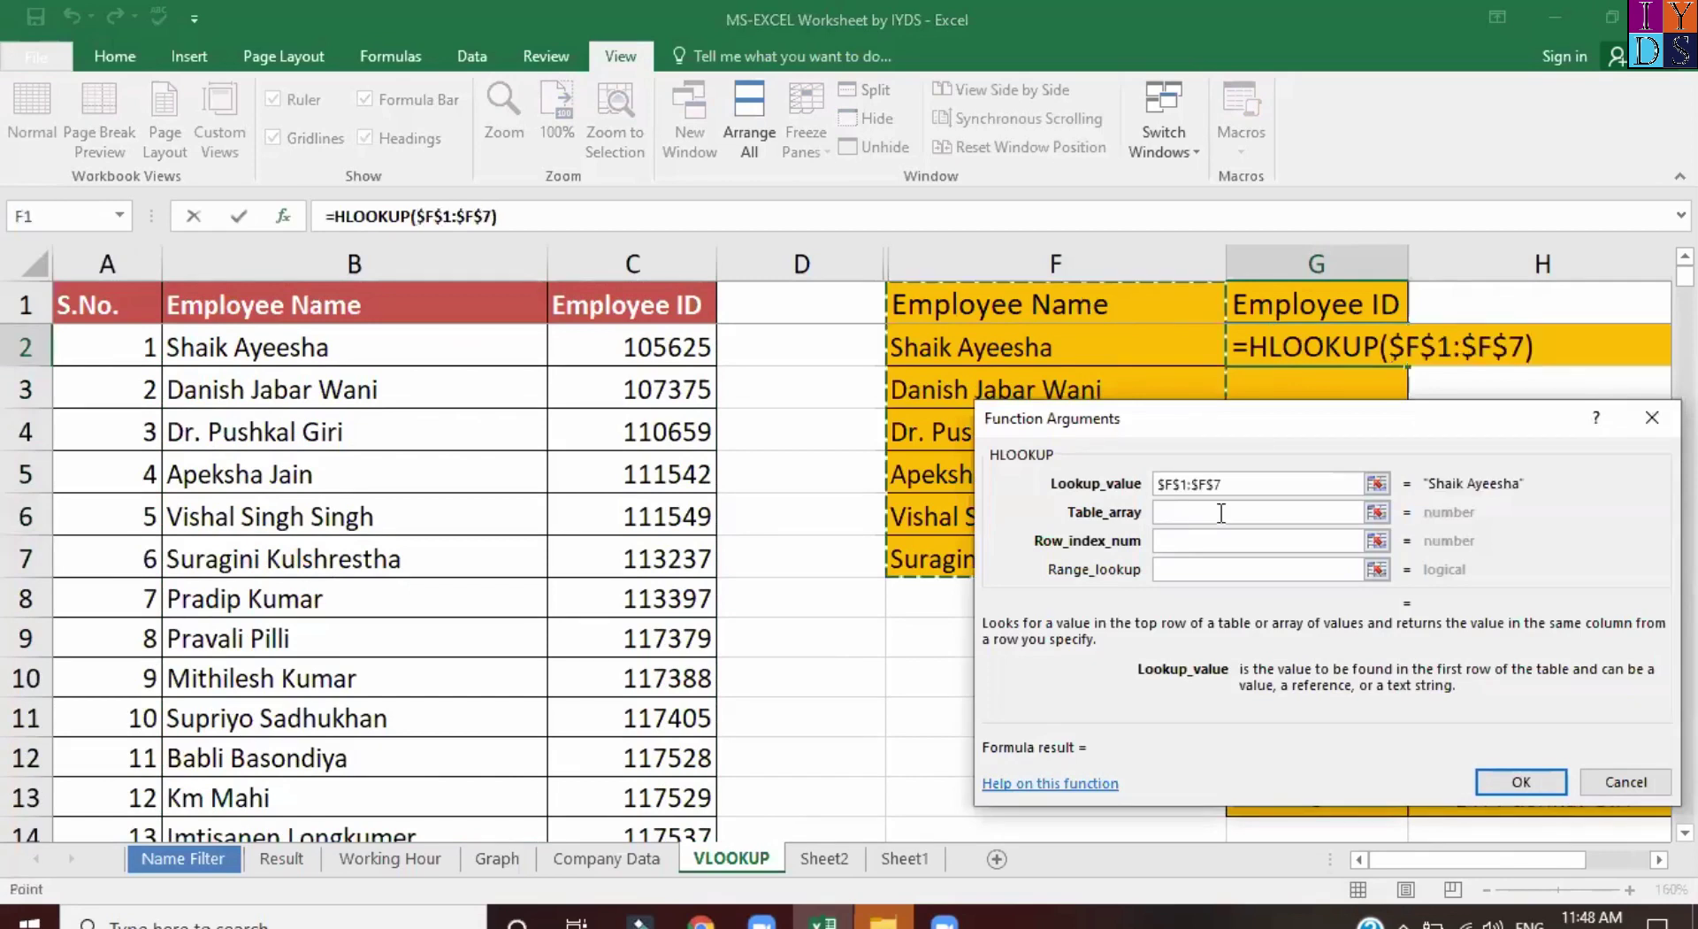
pyautogui.press('Tab')
pyautogui.click(275, 303)
pyautogui.hotkey('shift', 'Right')
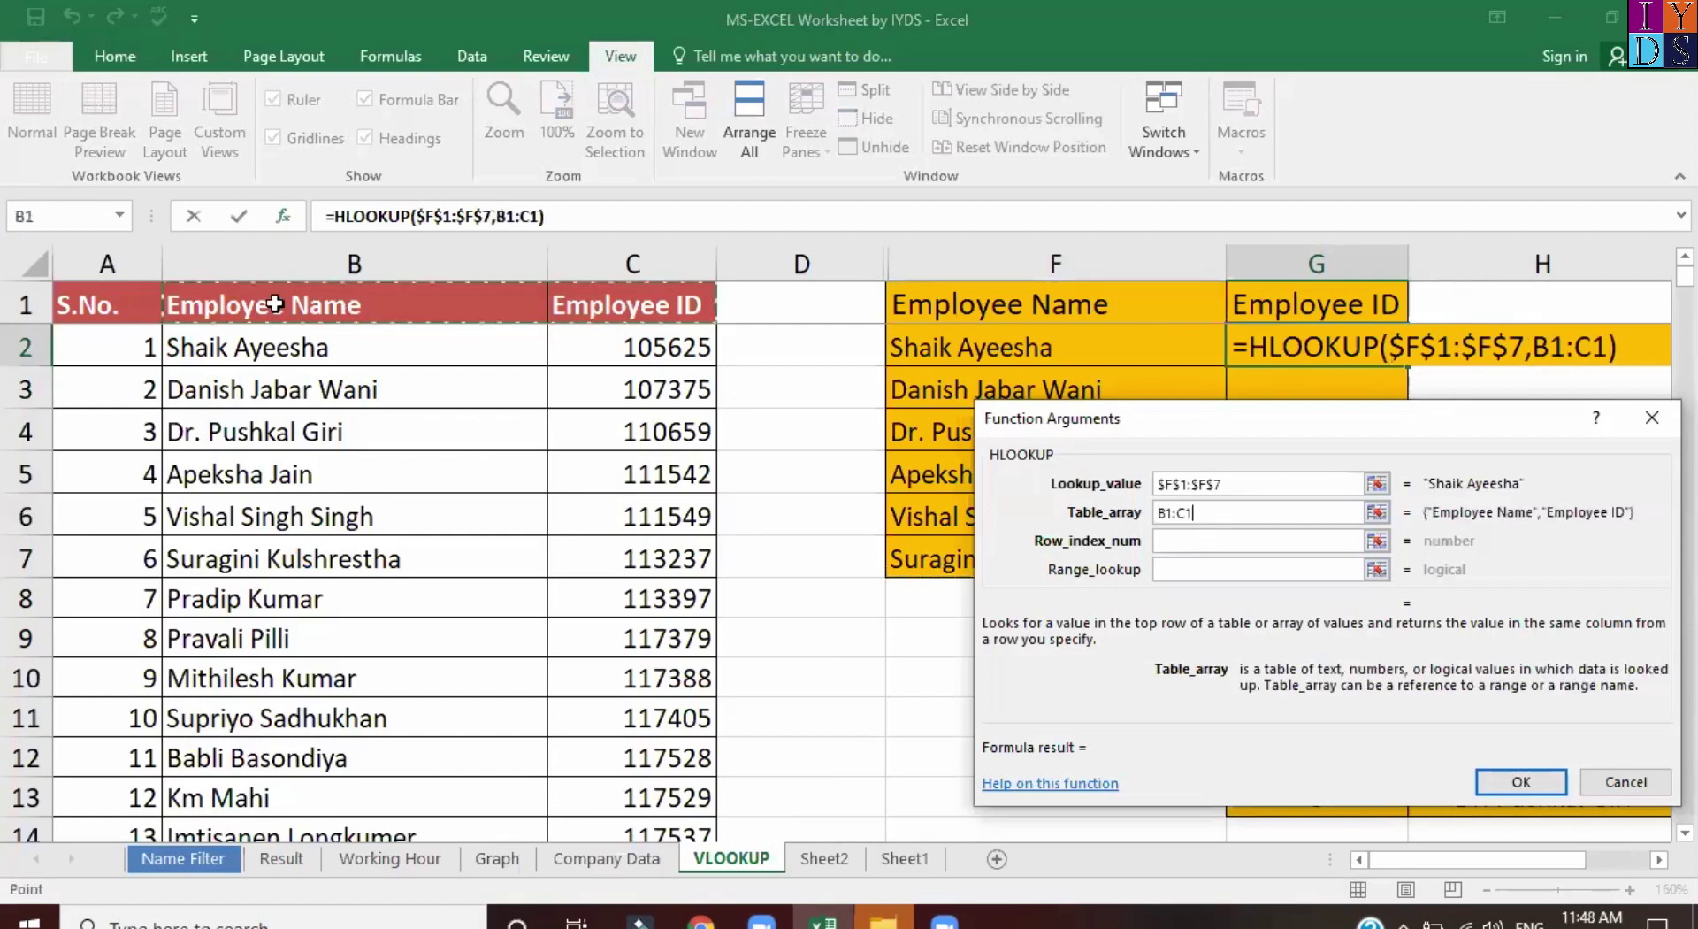
pyautogui.hotkey('ctrl', 'shift', 'Down')
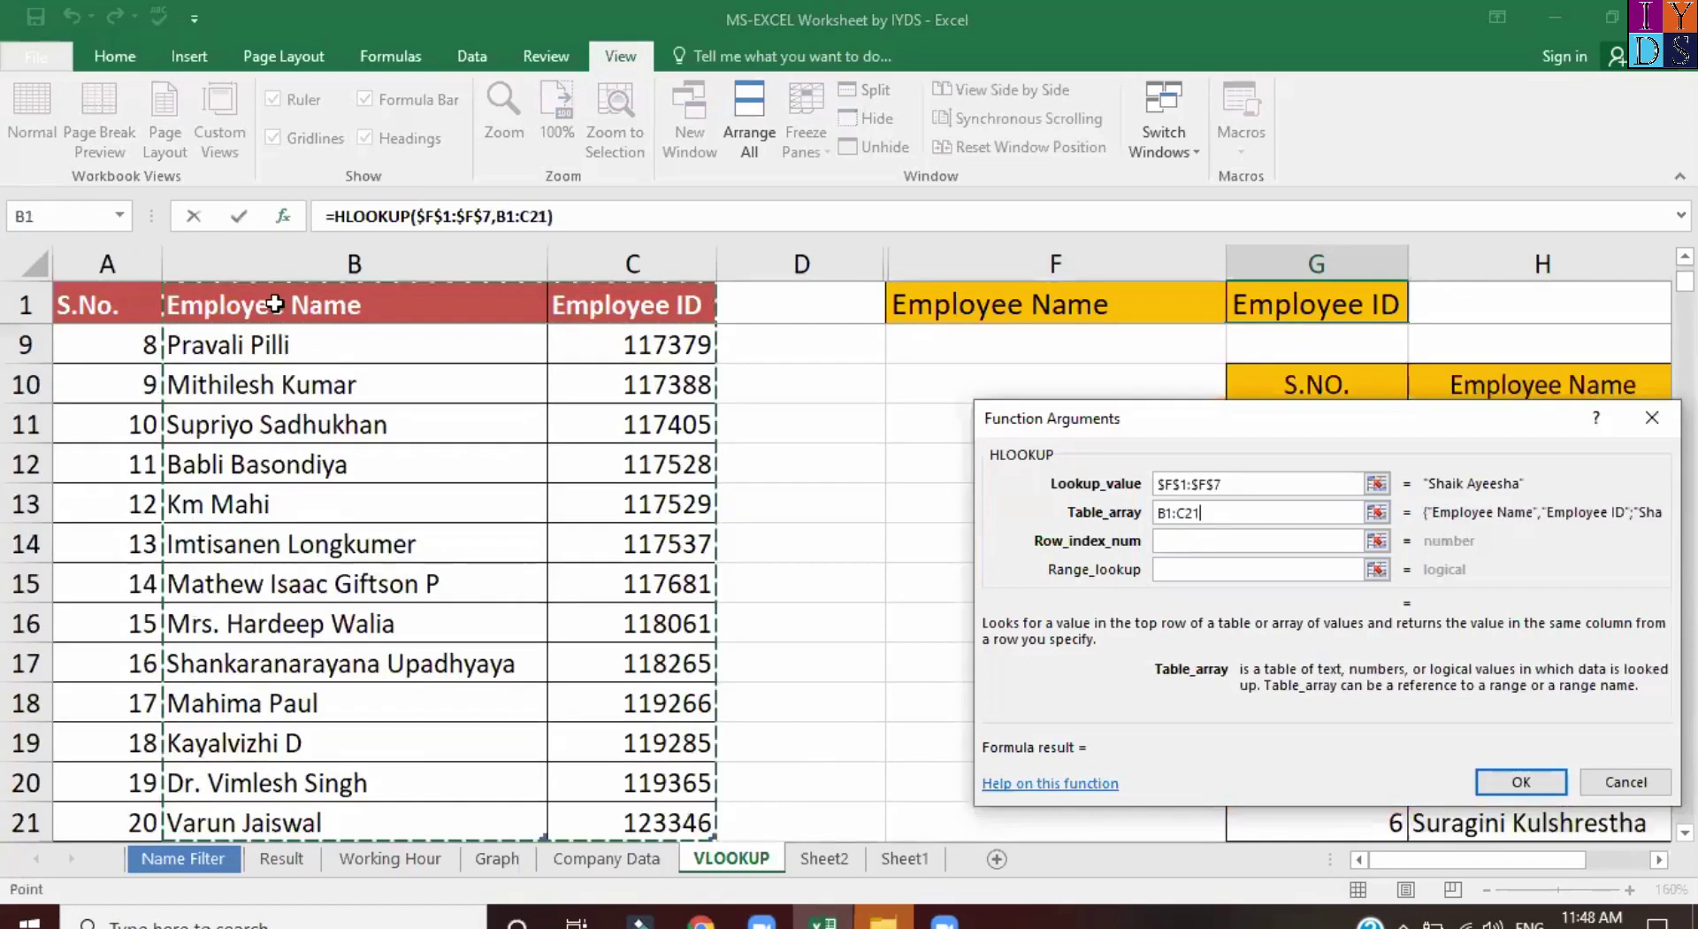
pyautogui.press('F4')
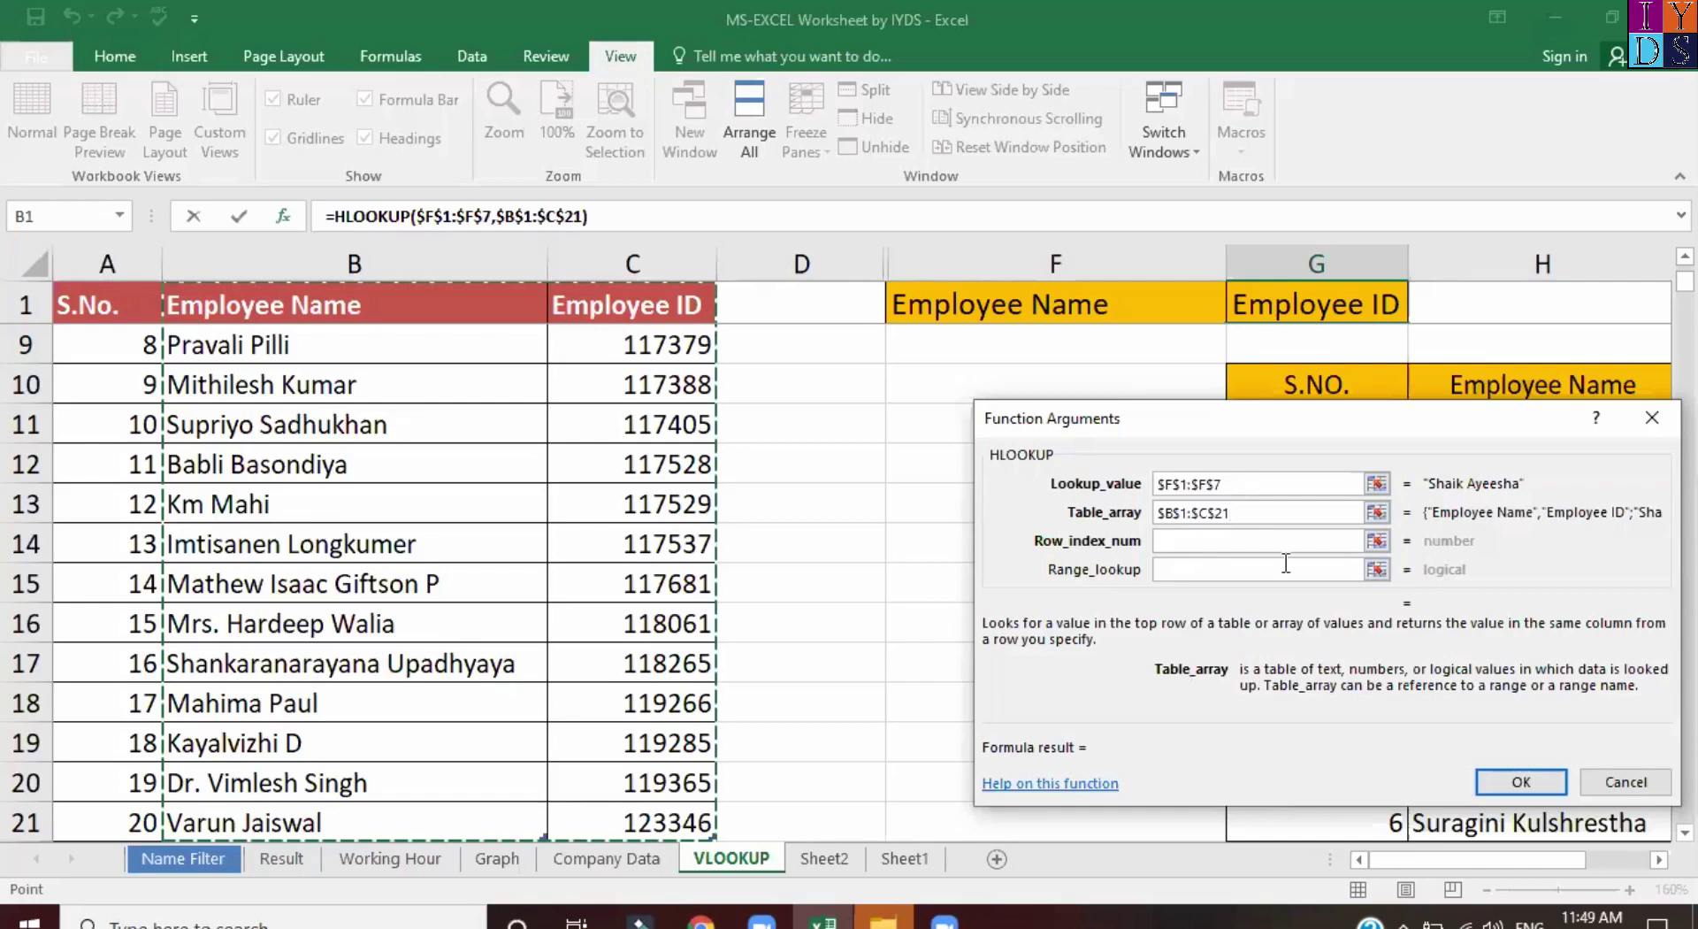
# Complete it with row index 2 and match 0, get #N/A, then undo.
pyautogui.press('Tab')
pyautogui.write('2')
pyautogui.press('Tab')
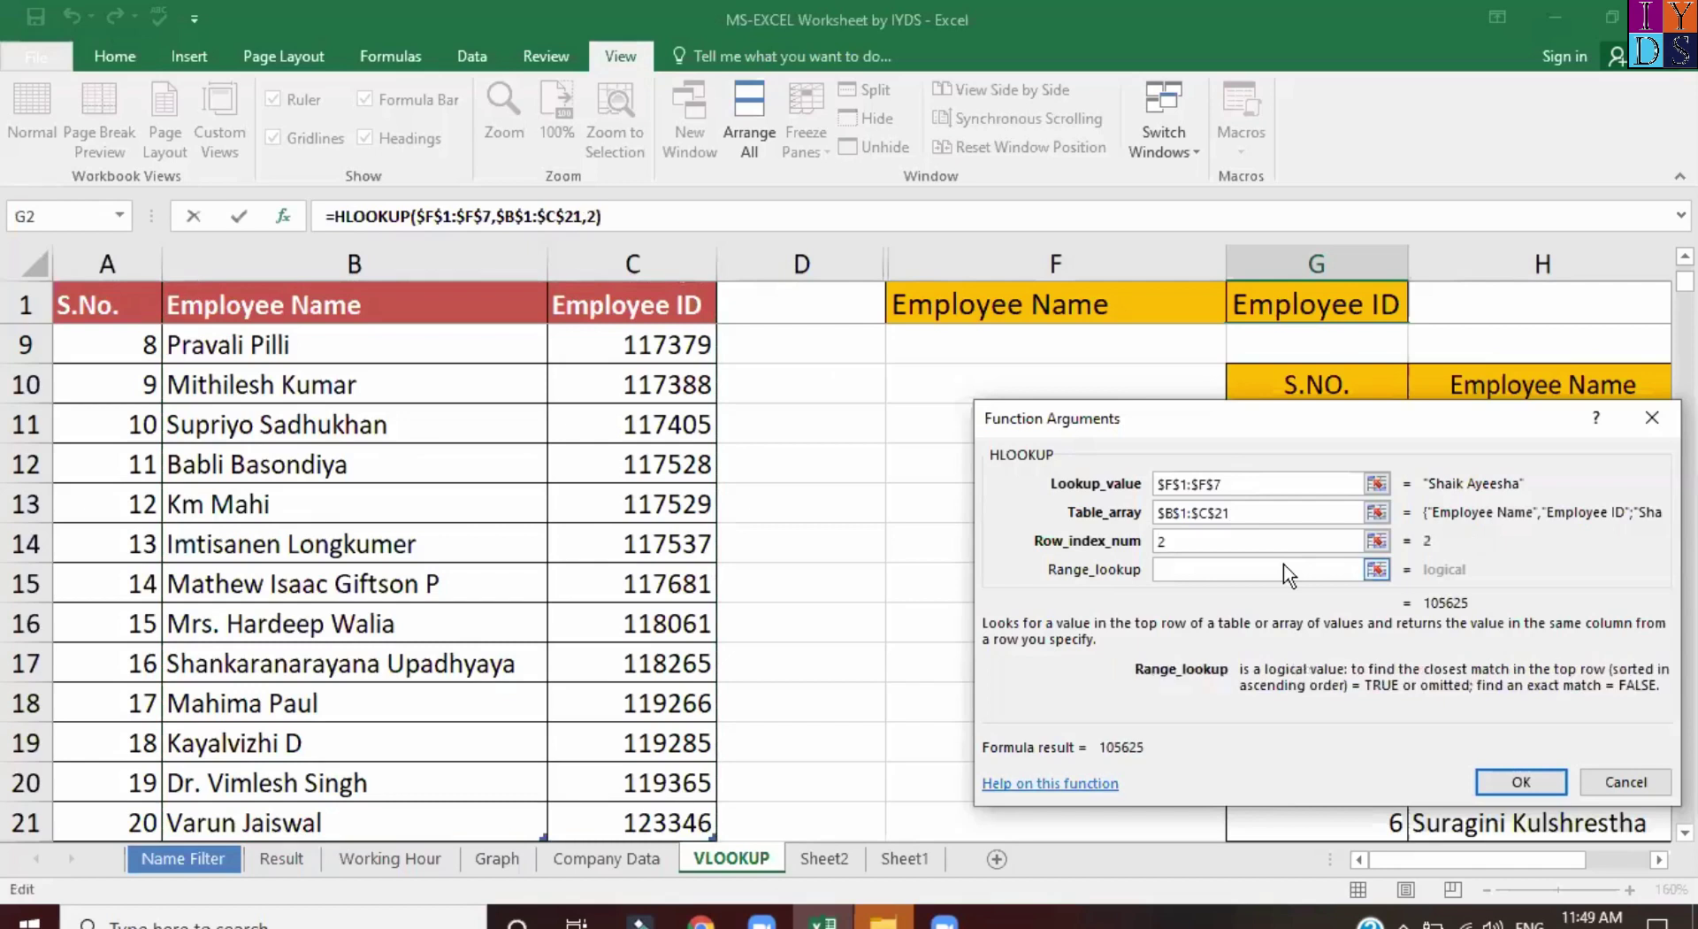
pyautogui.write('0')
pyautogui.press('Return')
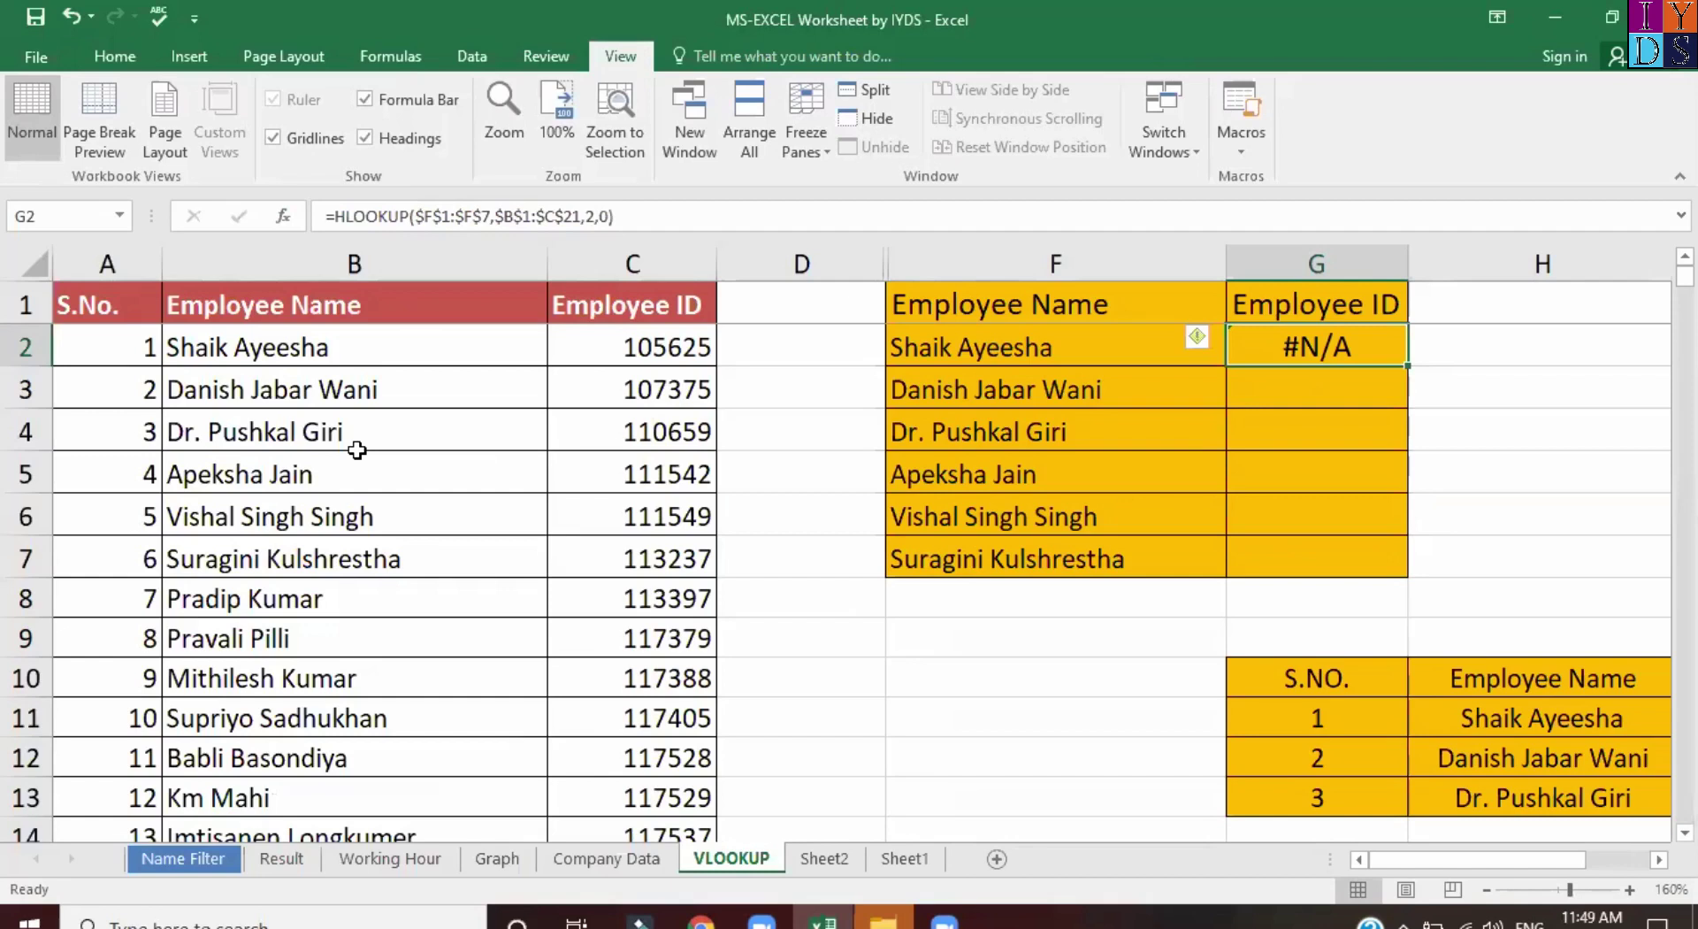
pyautogui.hotkey('ctrl', 'a')
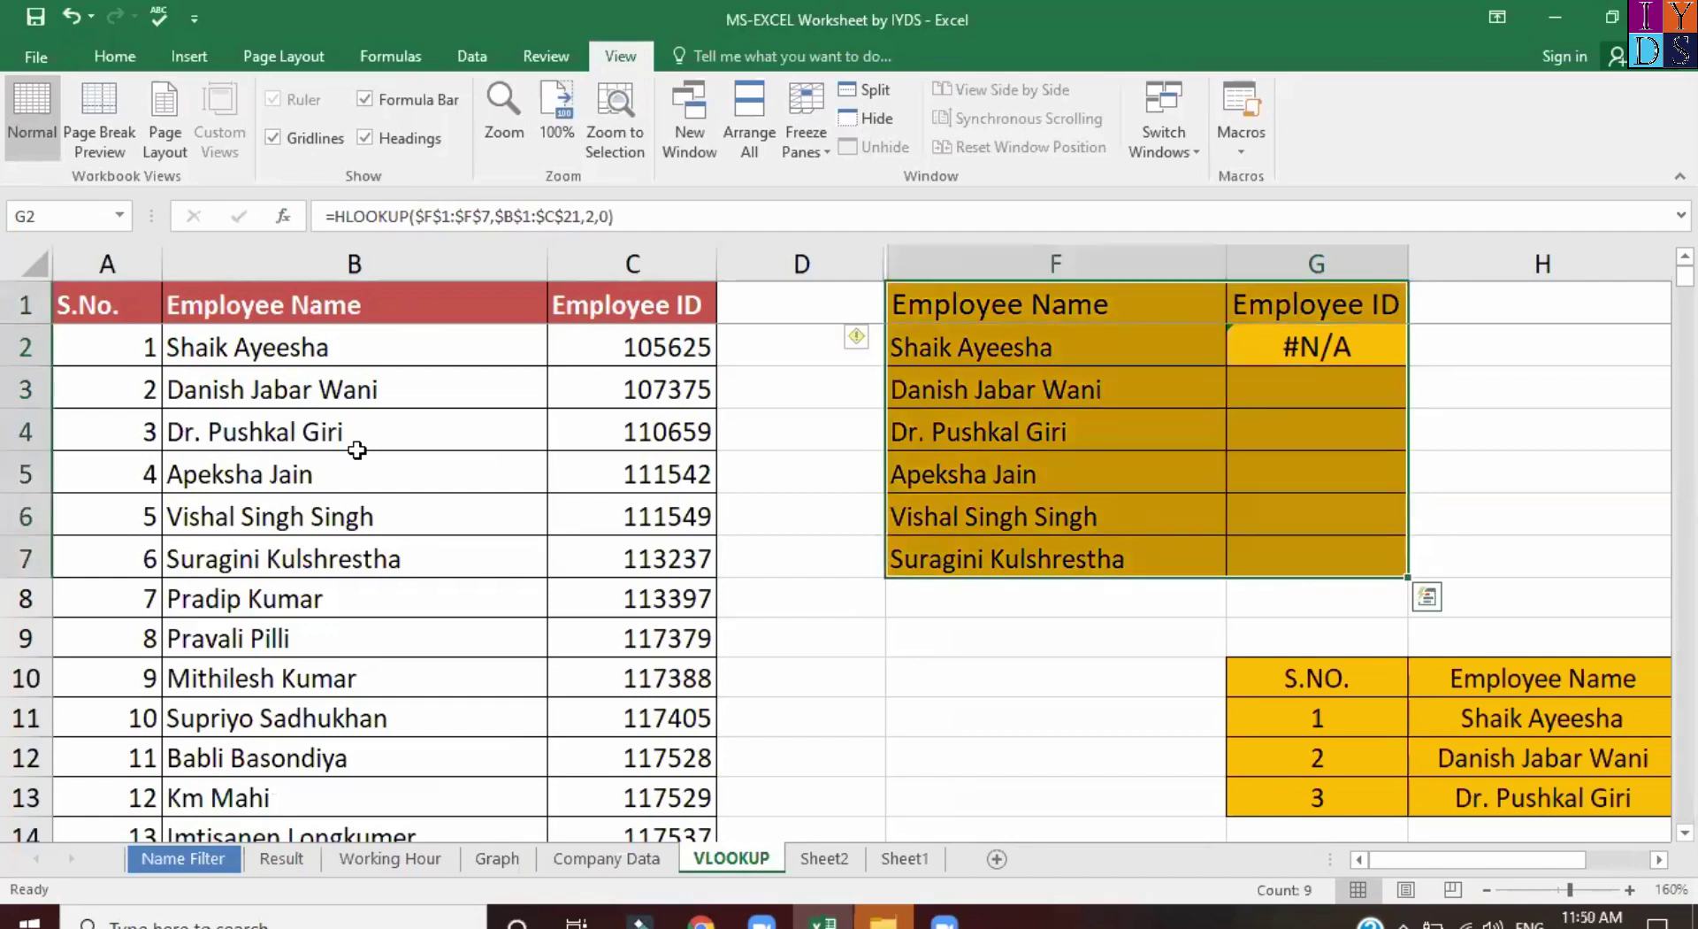
pyautogui.hotkey('ctrl', 'z')
pyautogui.hotkey('ctrl', 'z')
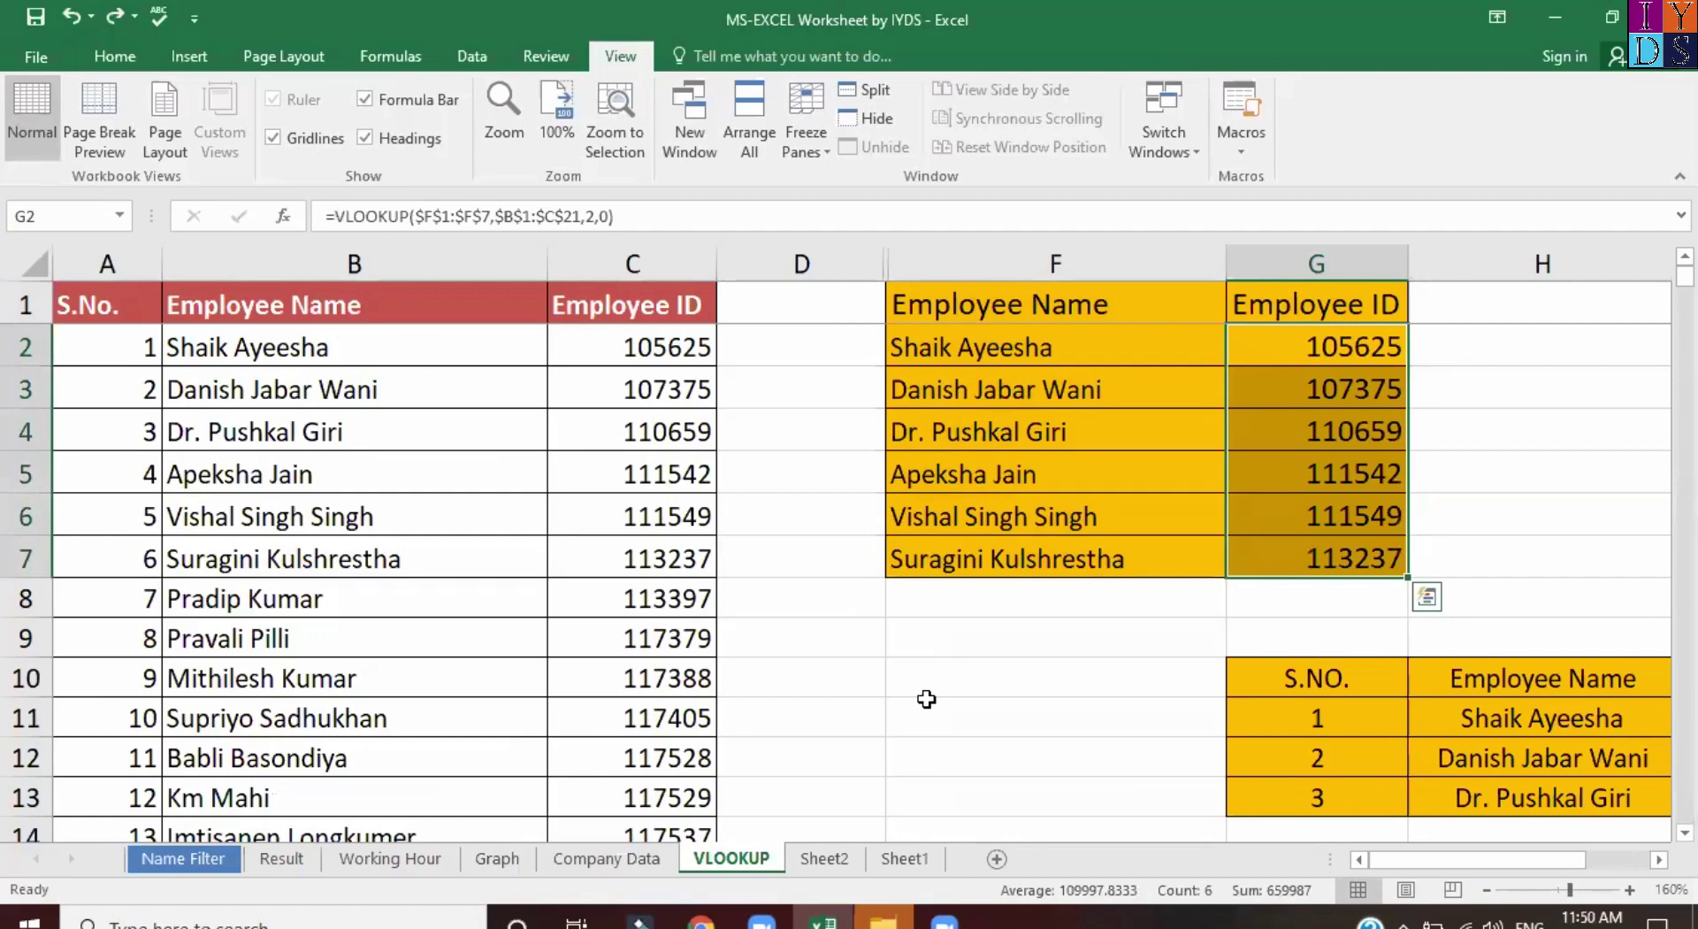
# Enter =HLOOKUP in F9, correcting the HARMEAN autocomplete, and bring up its blank Function Arguments form.
pyautogui.click(941, 642)
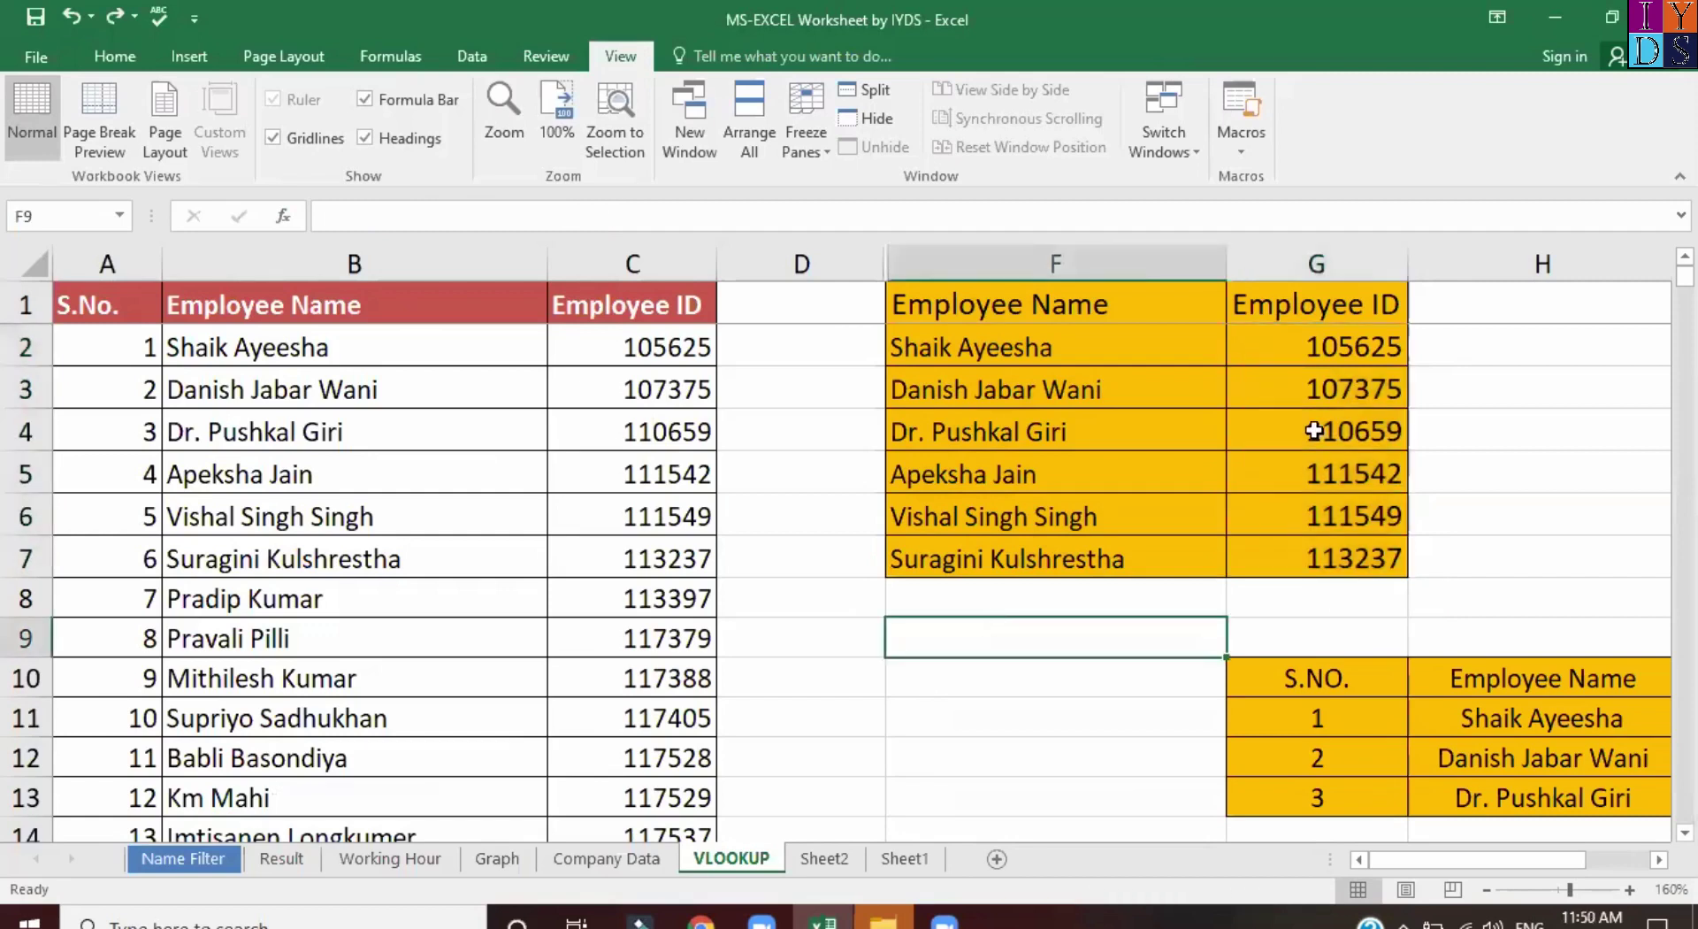
pyautogui.write('=h')
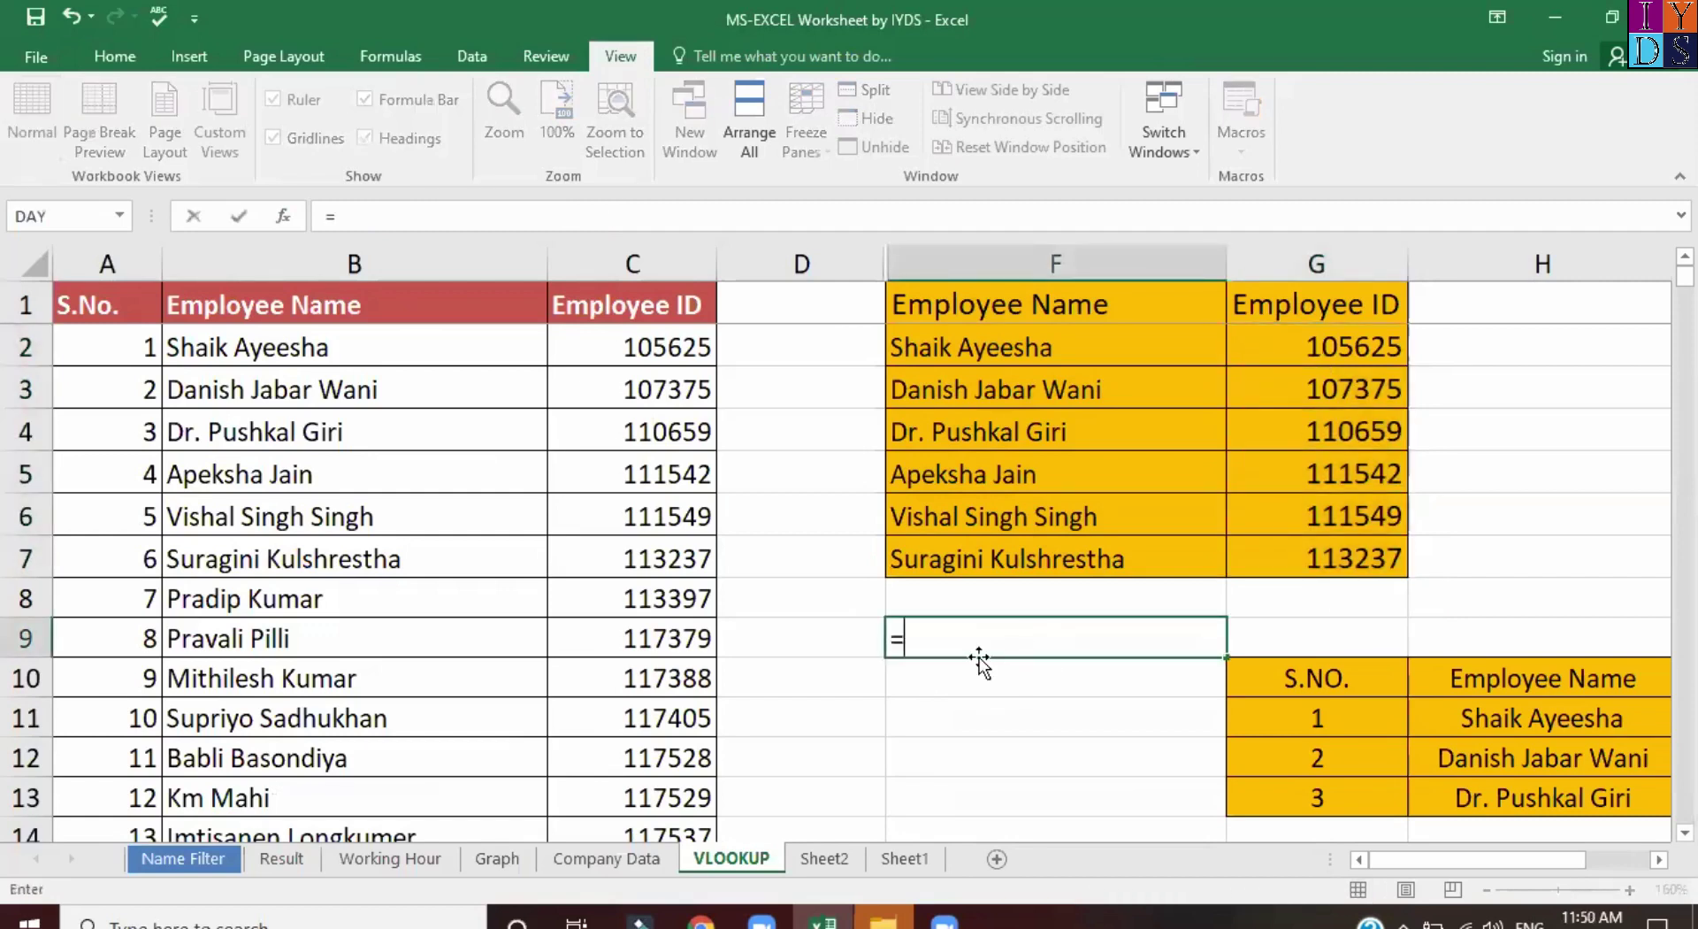
pyautogui.press('Tab')
pyautogui.press('BackSpace')
pyautogui.press('BackSpace')
pyautogui.press('BackSpace')
pyautogui.press('BackSpace')
pyautogui.press('BackSpace')
pyautogui.press('BackSpace')
pyautogui.press('BackSpace')
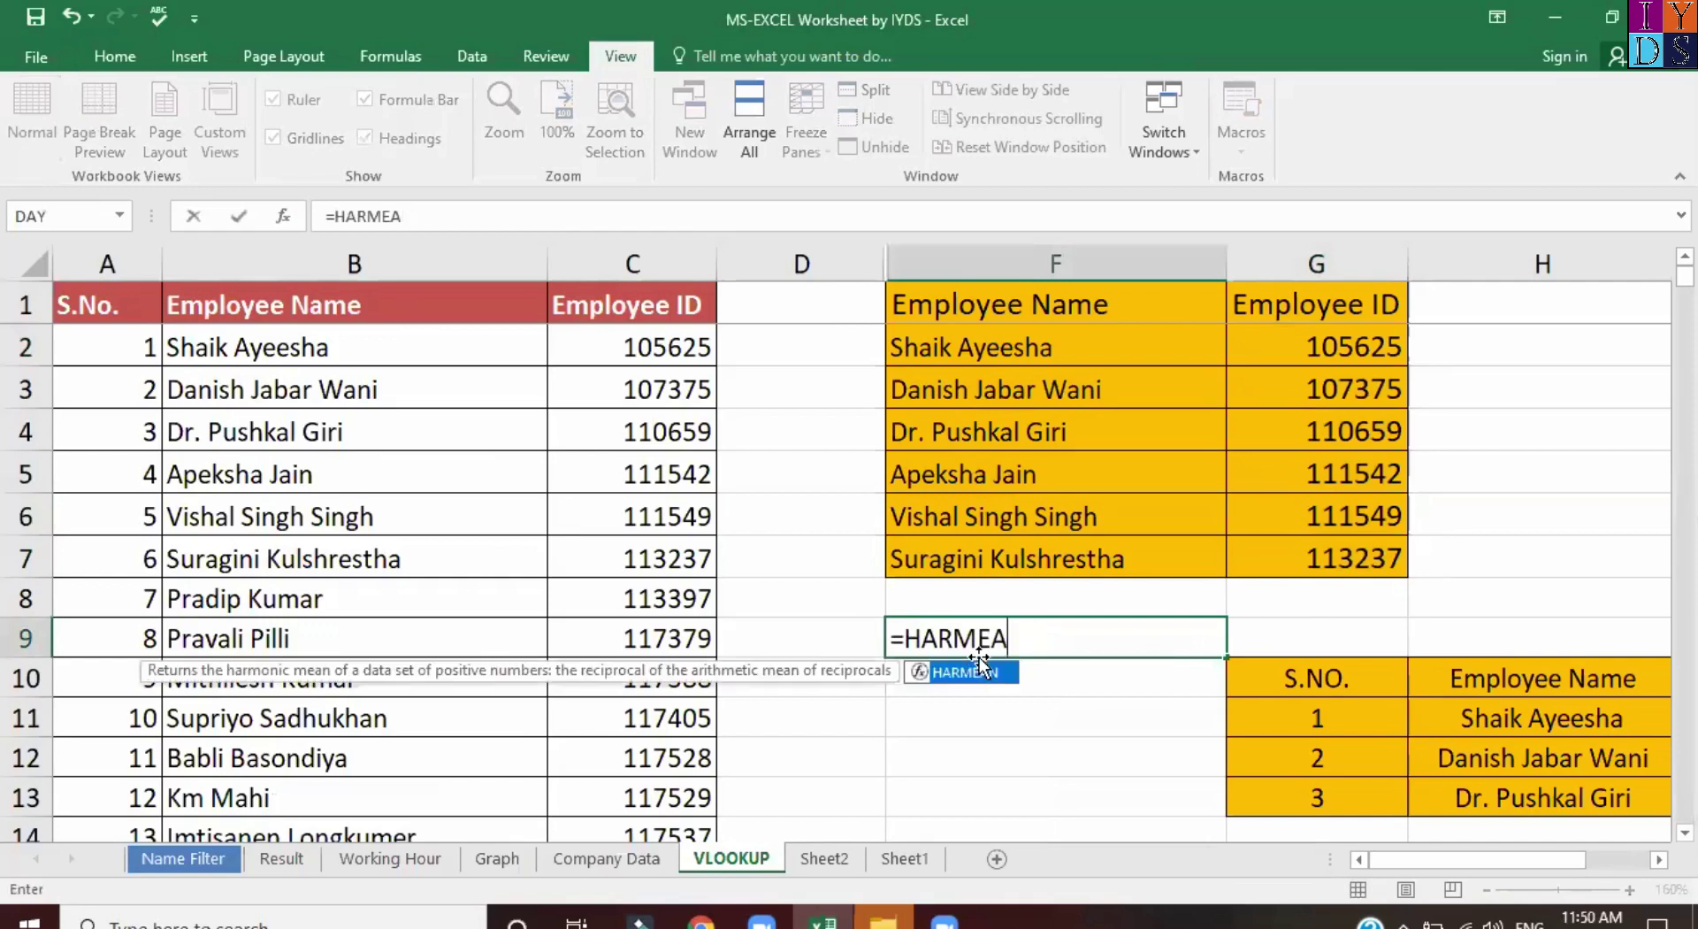
pyautogui.write('look')
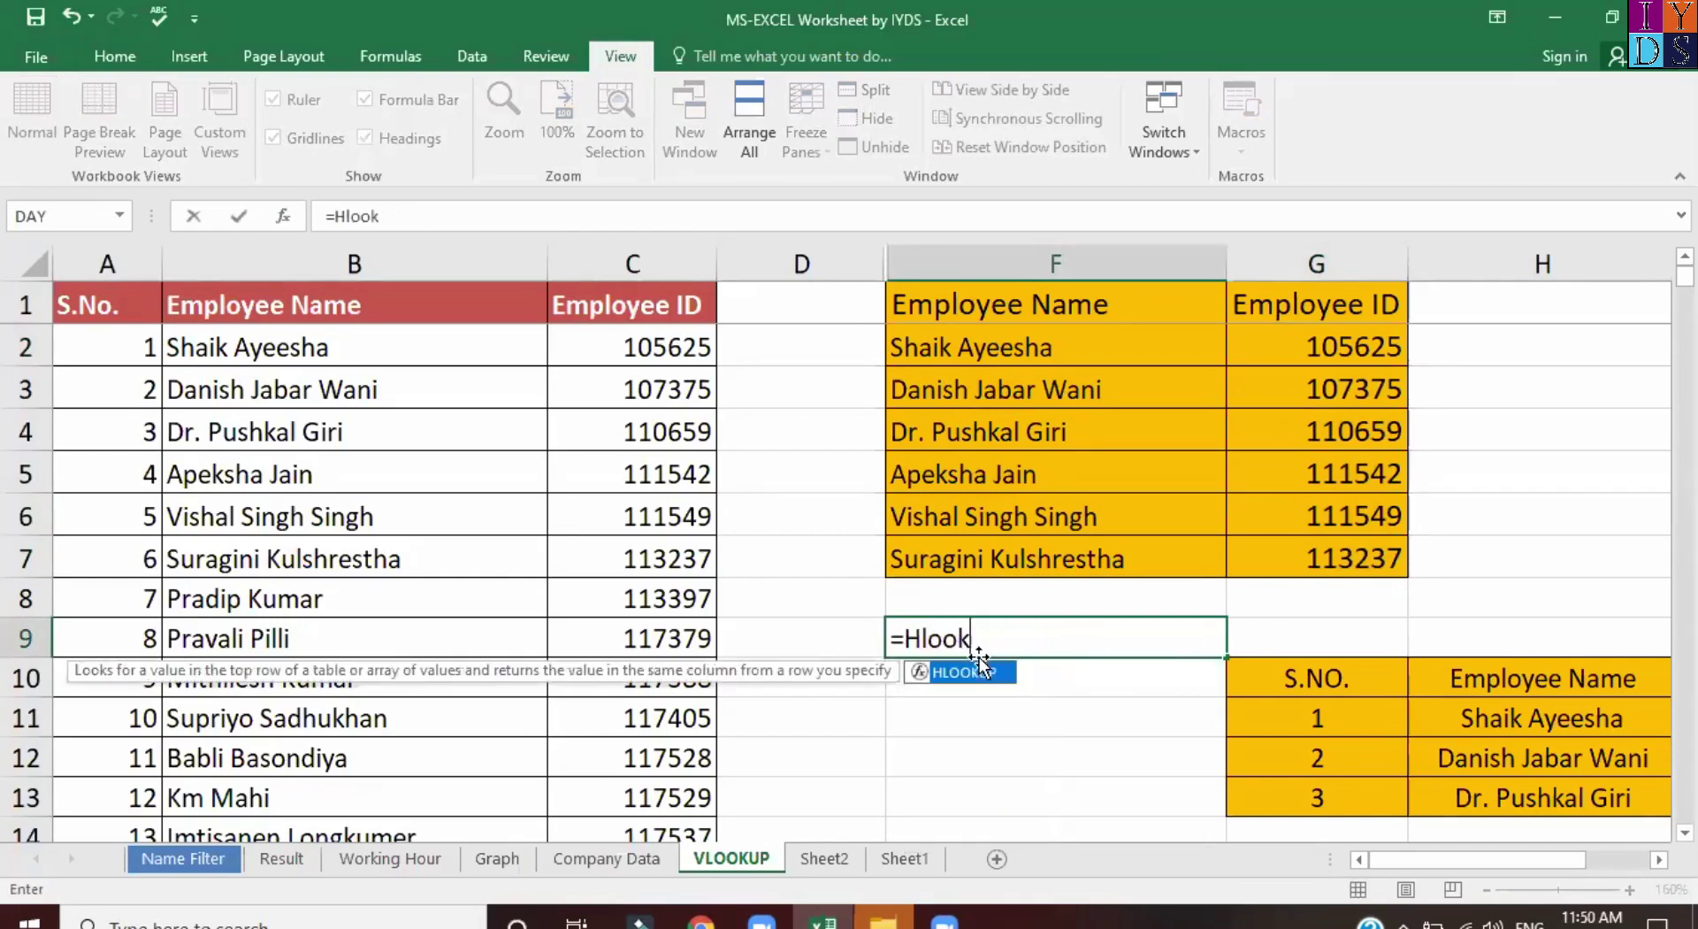
pyautogui.press('Tab')
pyautogui.hotkey('ctrl', 'a')
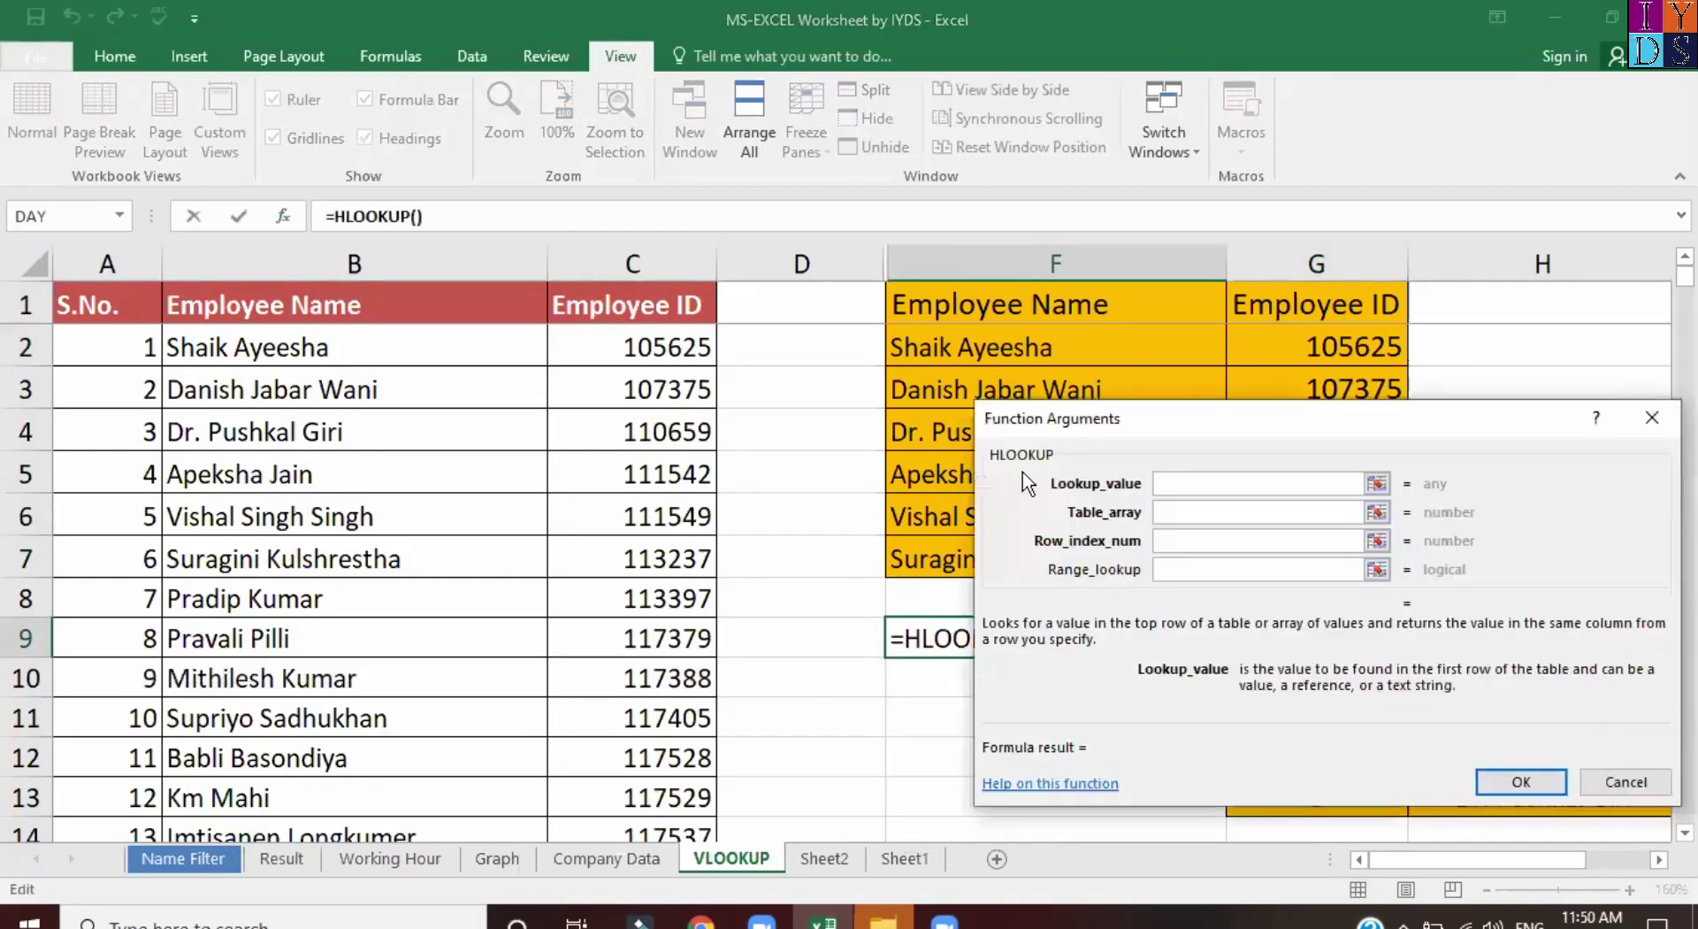
pyautogui.click(1208, 537)
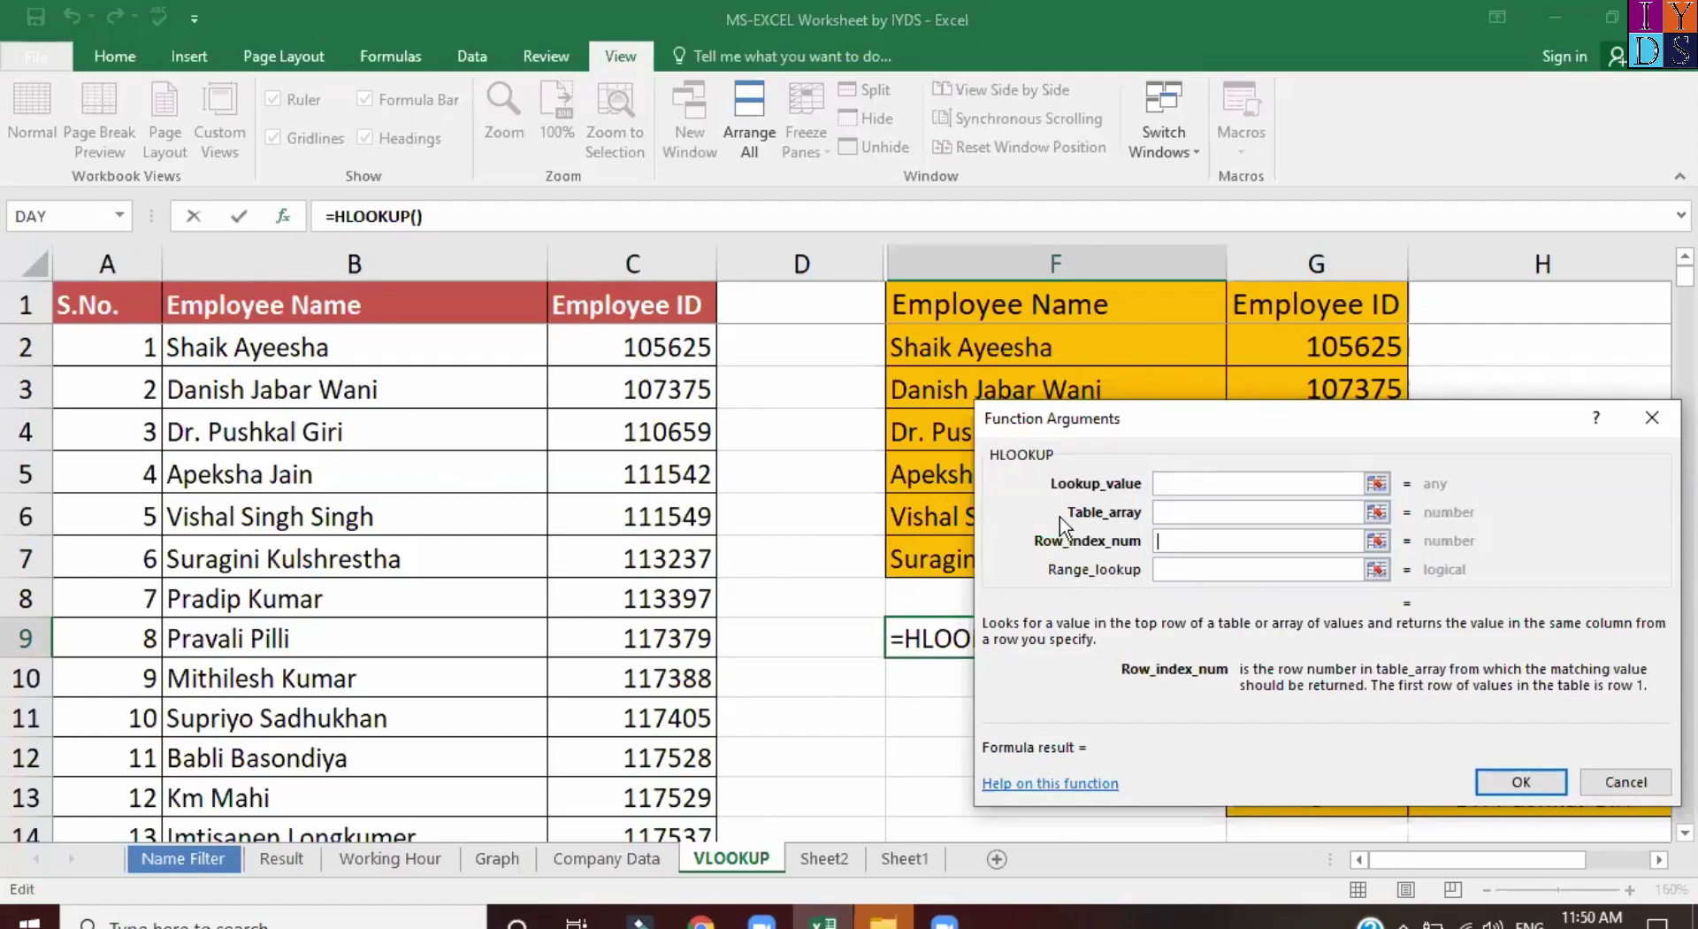
pyautogui.moveTo(1462, 427); pyautogui.dragTo(1298, 421)
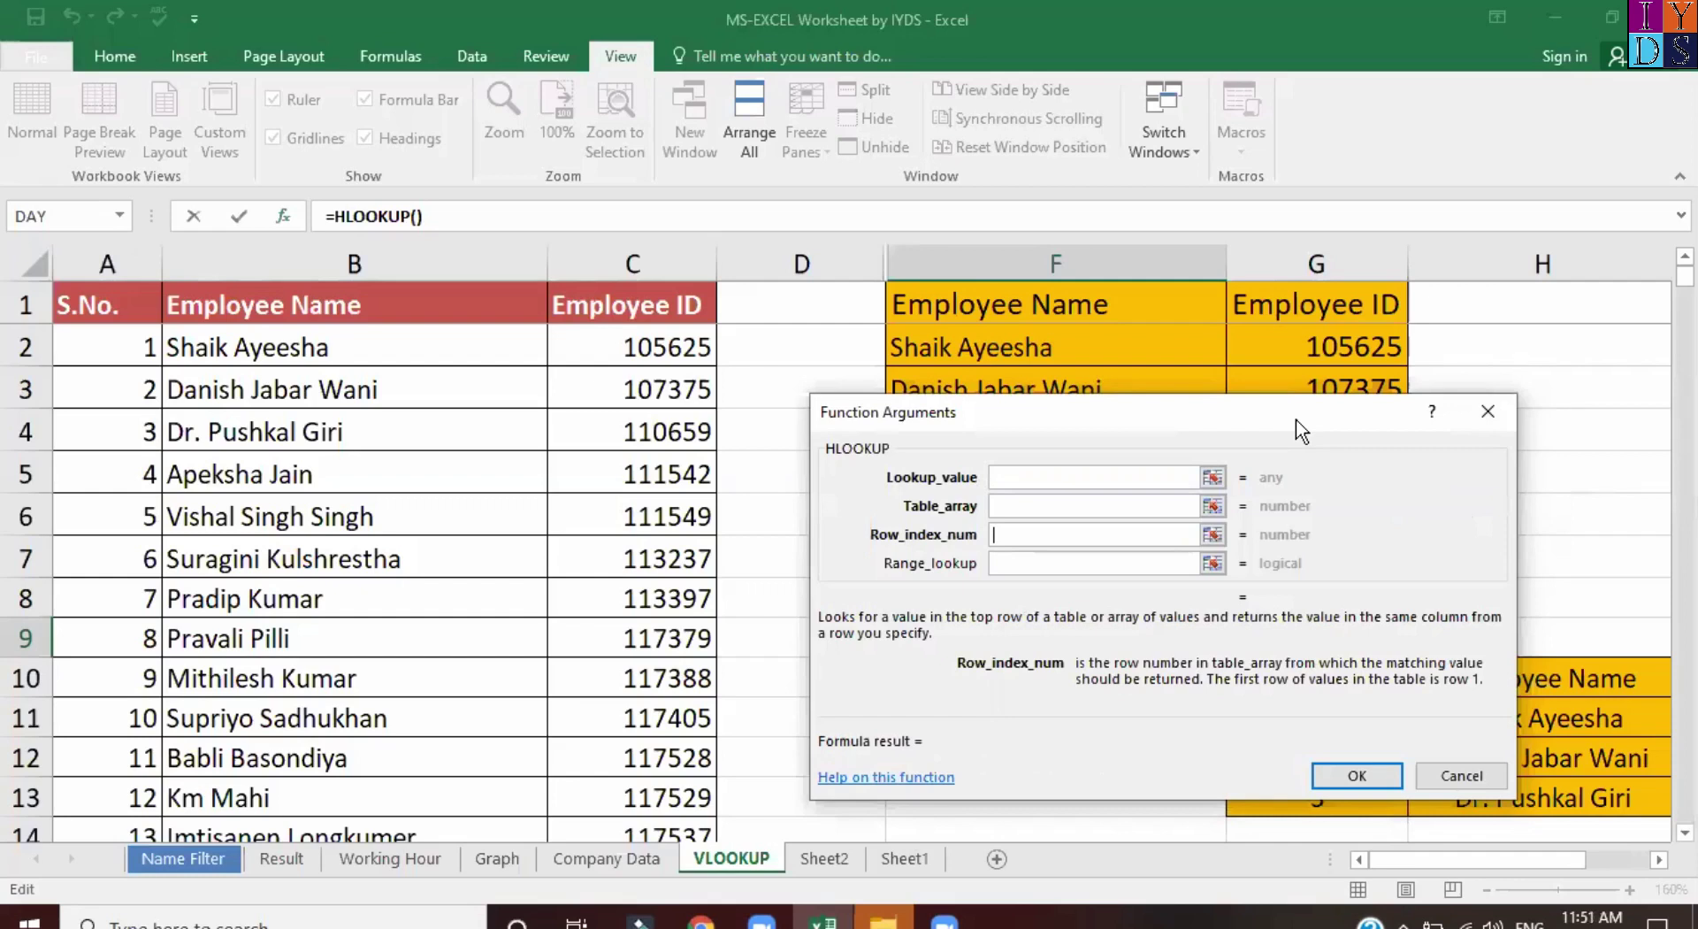
pyautogui.hotkey('alt', 'Tab')
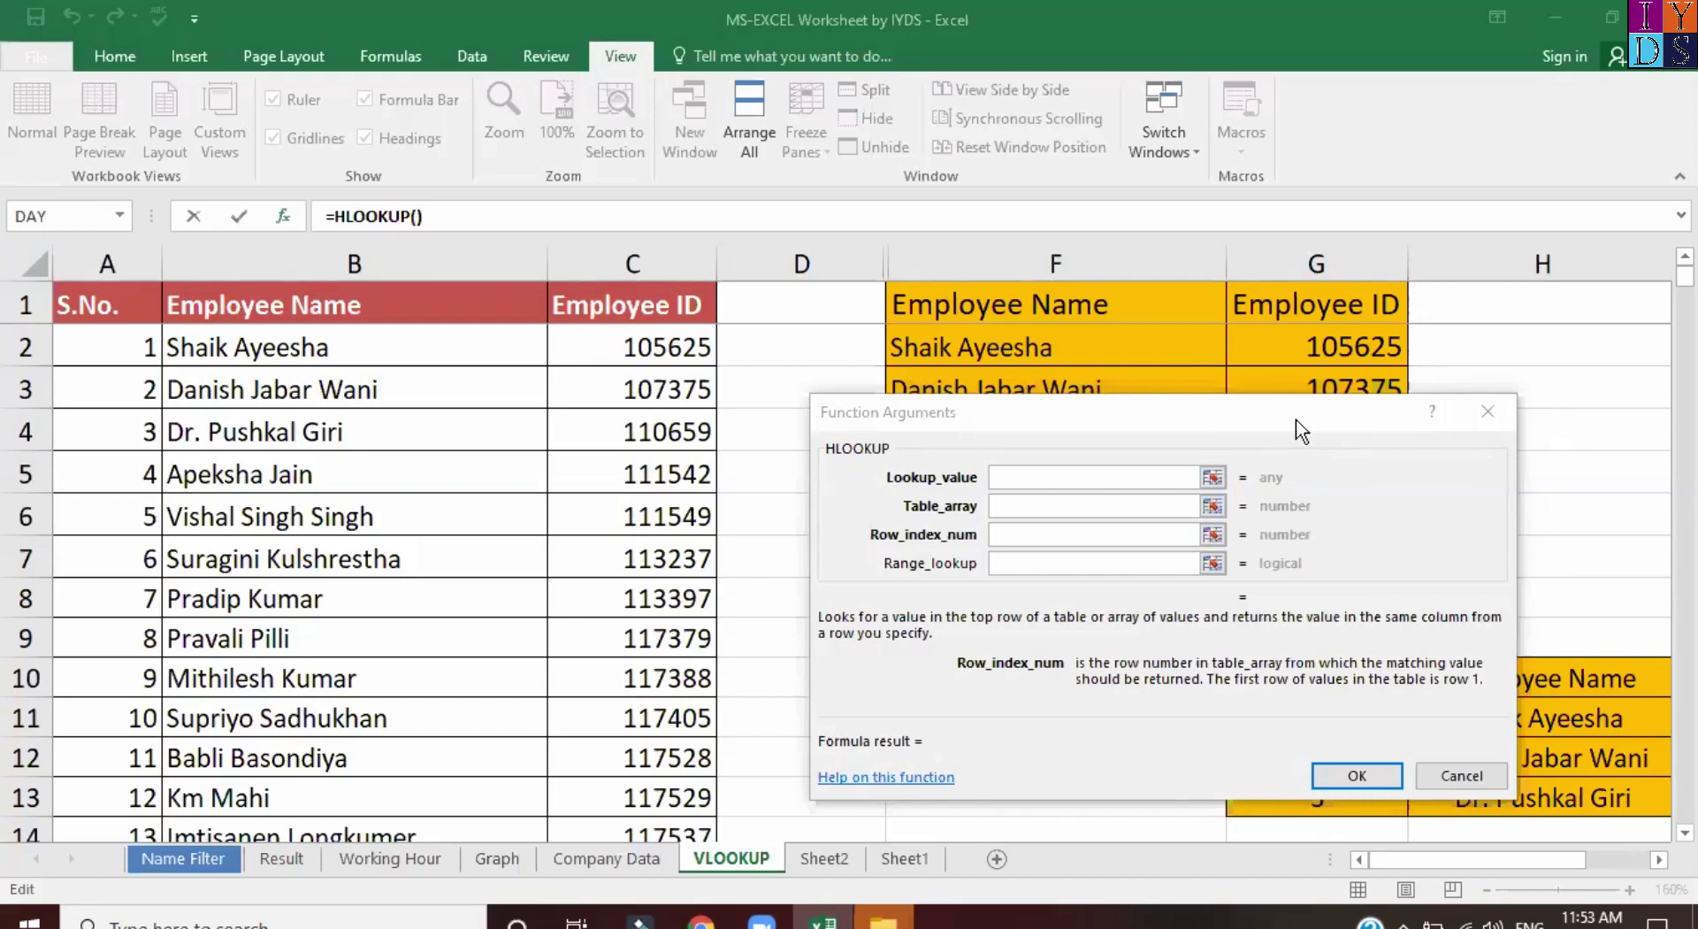
# Dismiss the HLOOKUP form, go to the Name Filter sheet, and open the File page.
pyautogui.click(1489, 411)
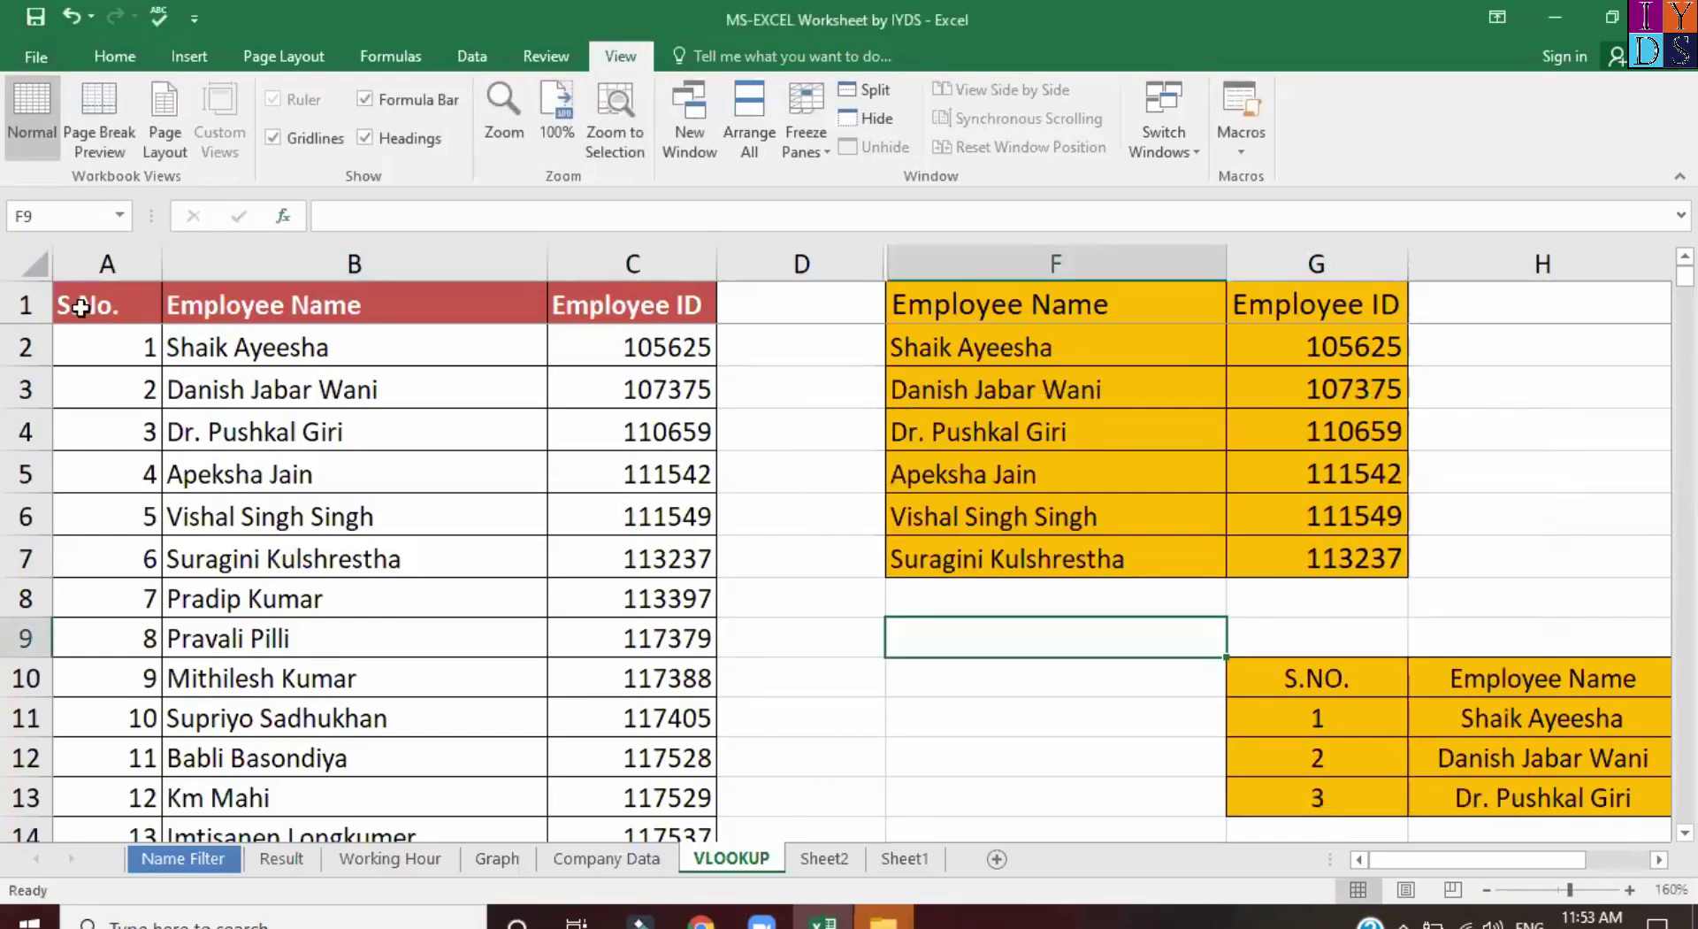
pyautogui.click(113, 320)
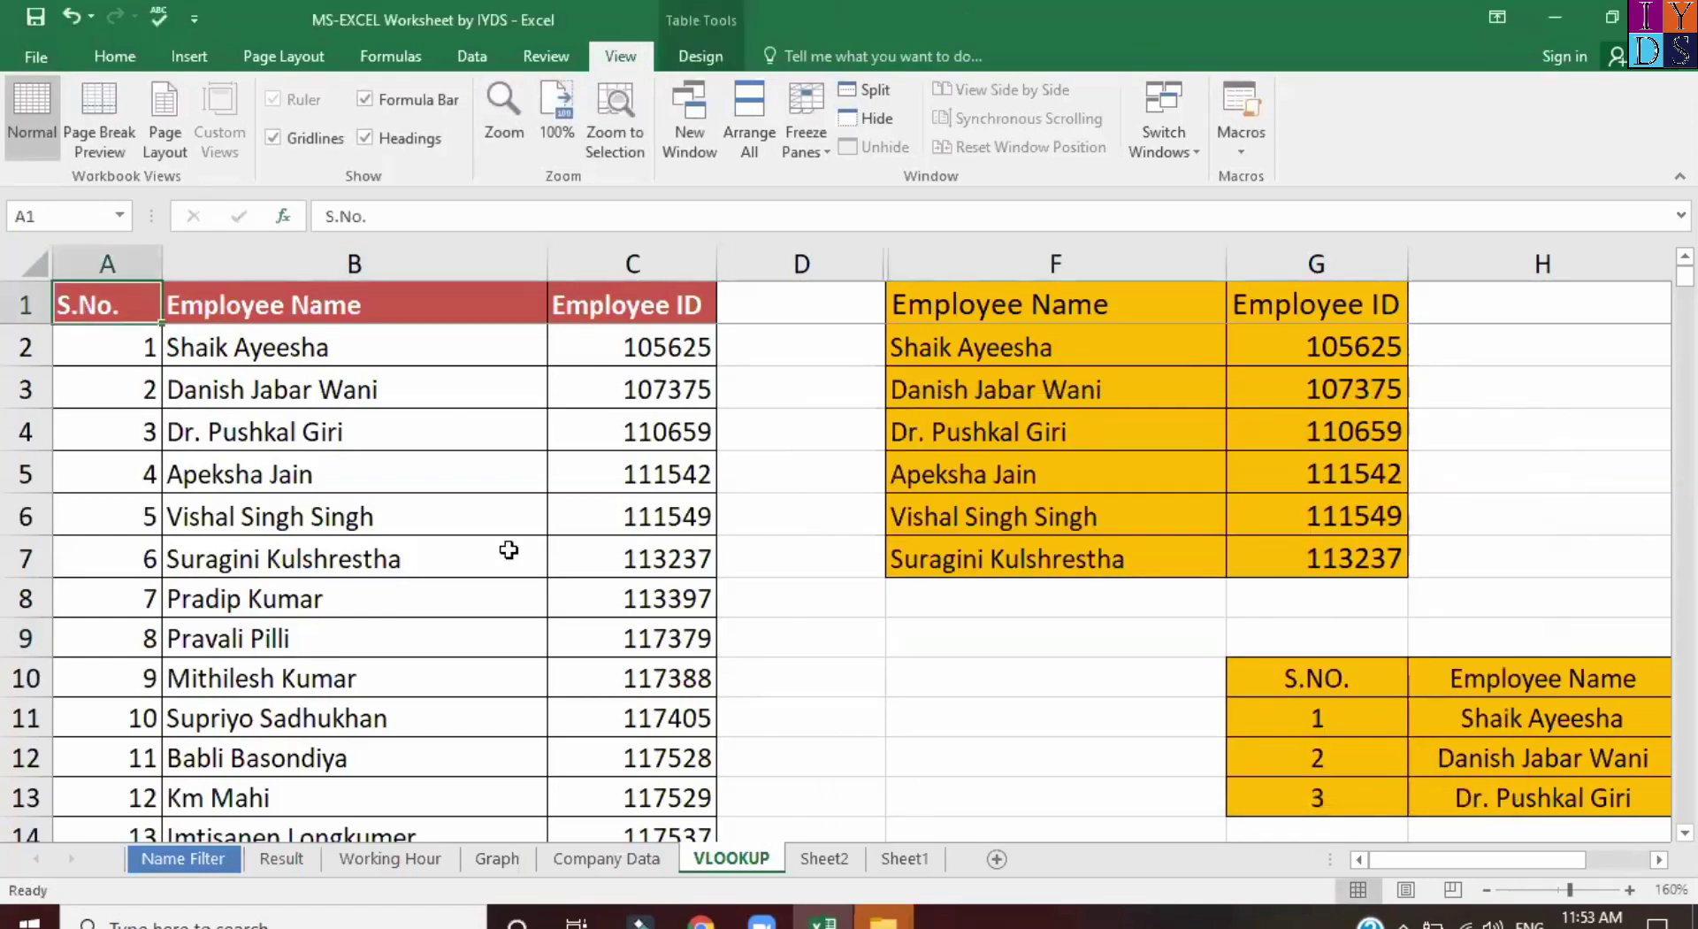
pyautogui.click(182, 856)
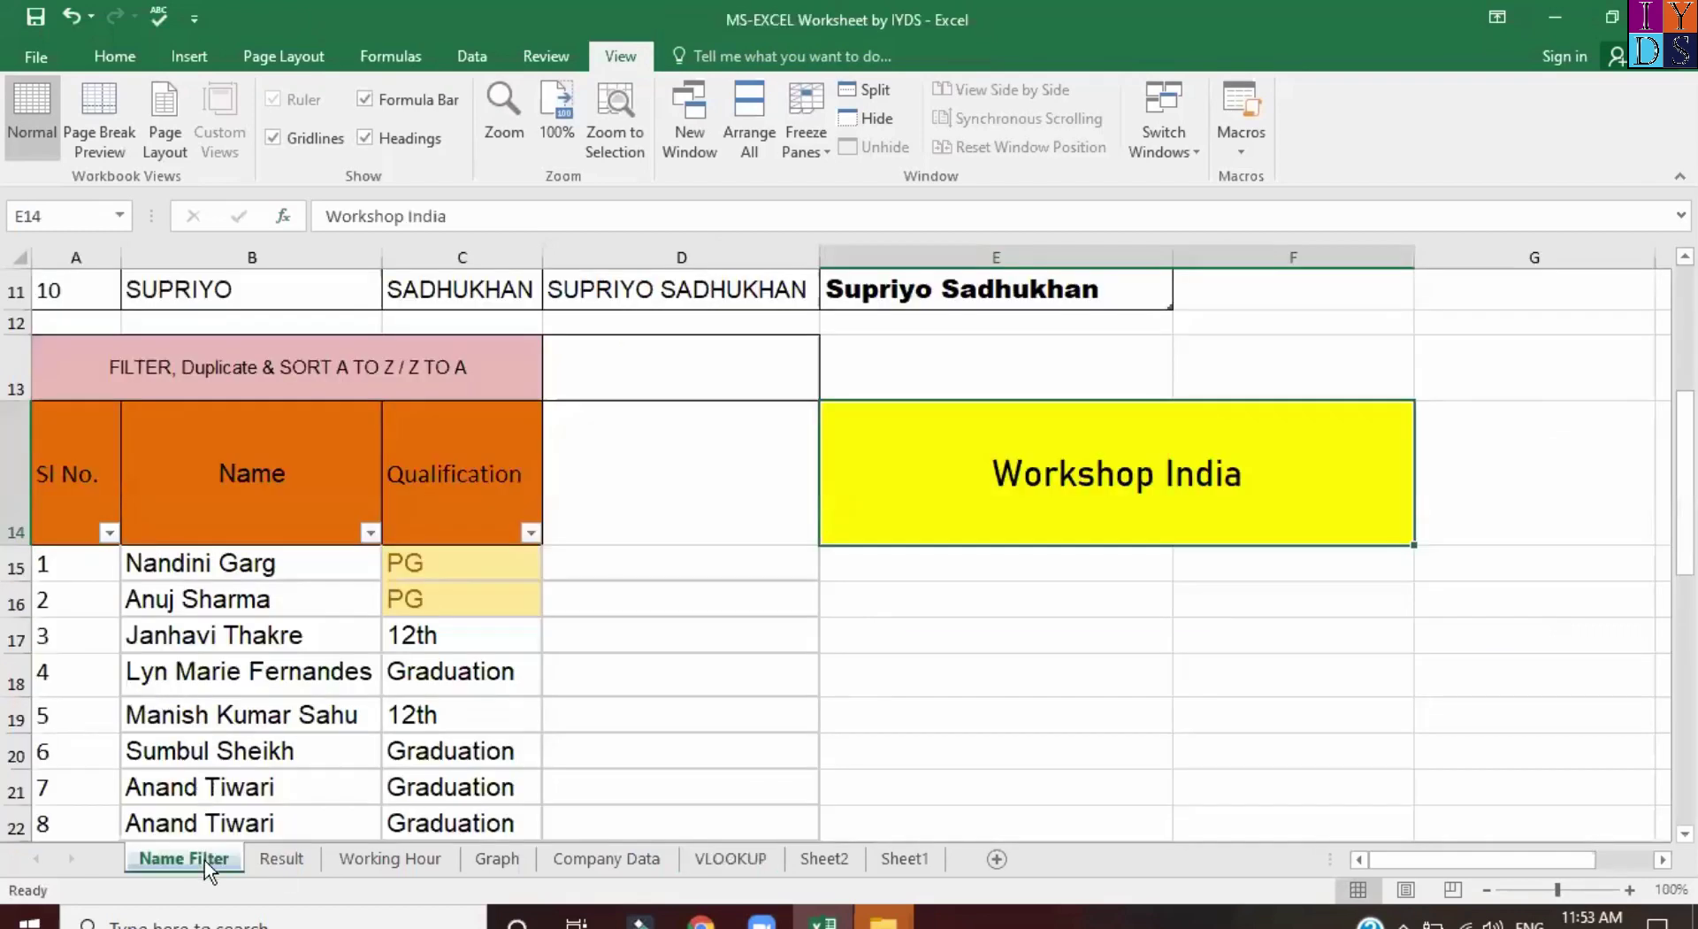
pyautogui.scroll(4, 483, 477)
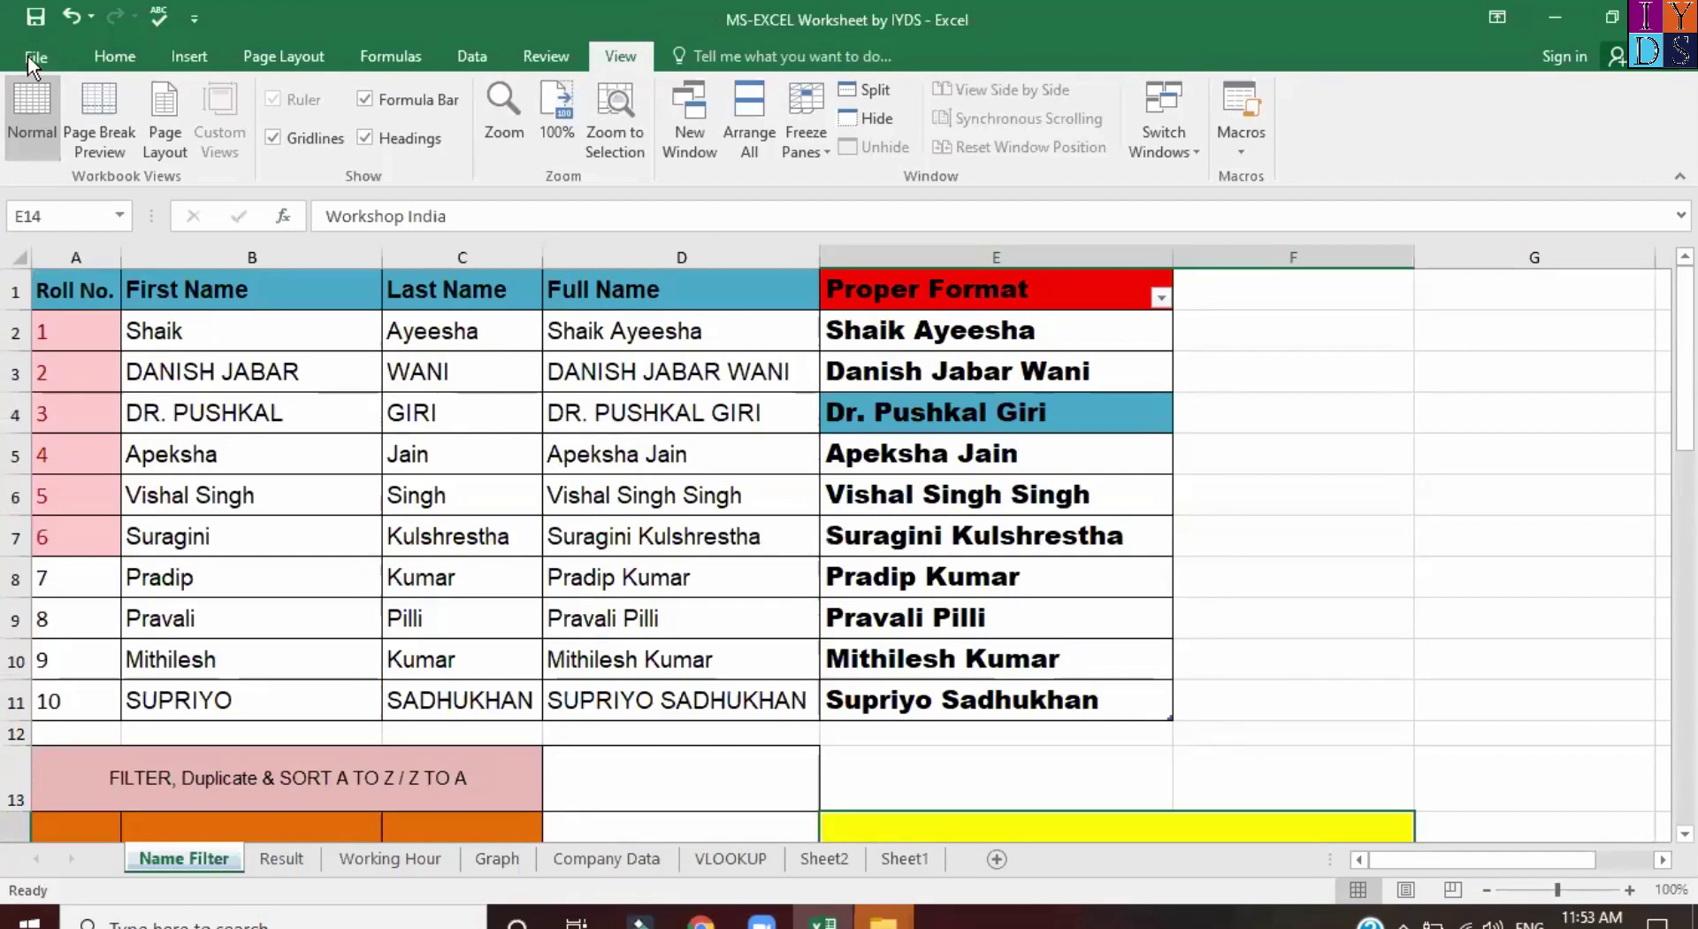
pyautogui.click(30, 55)
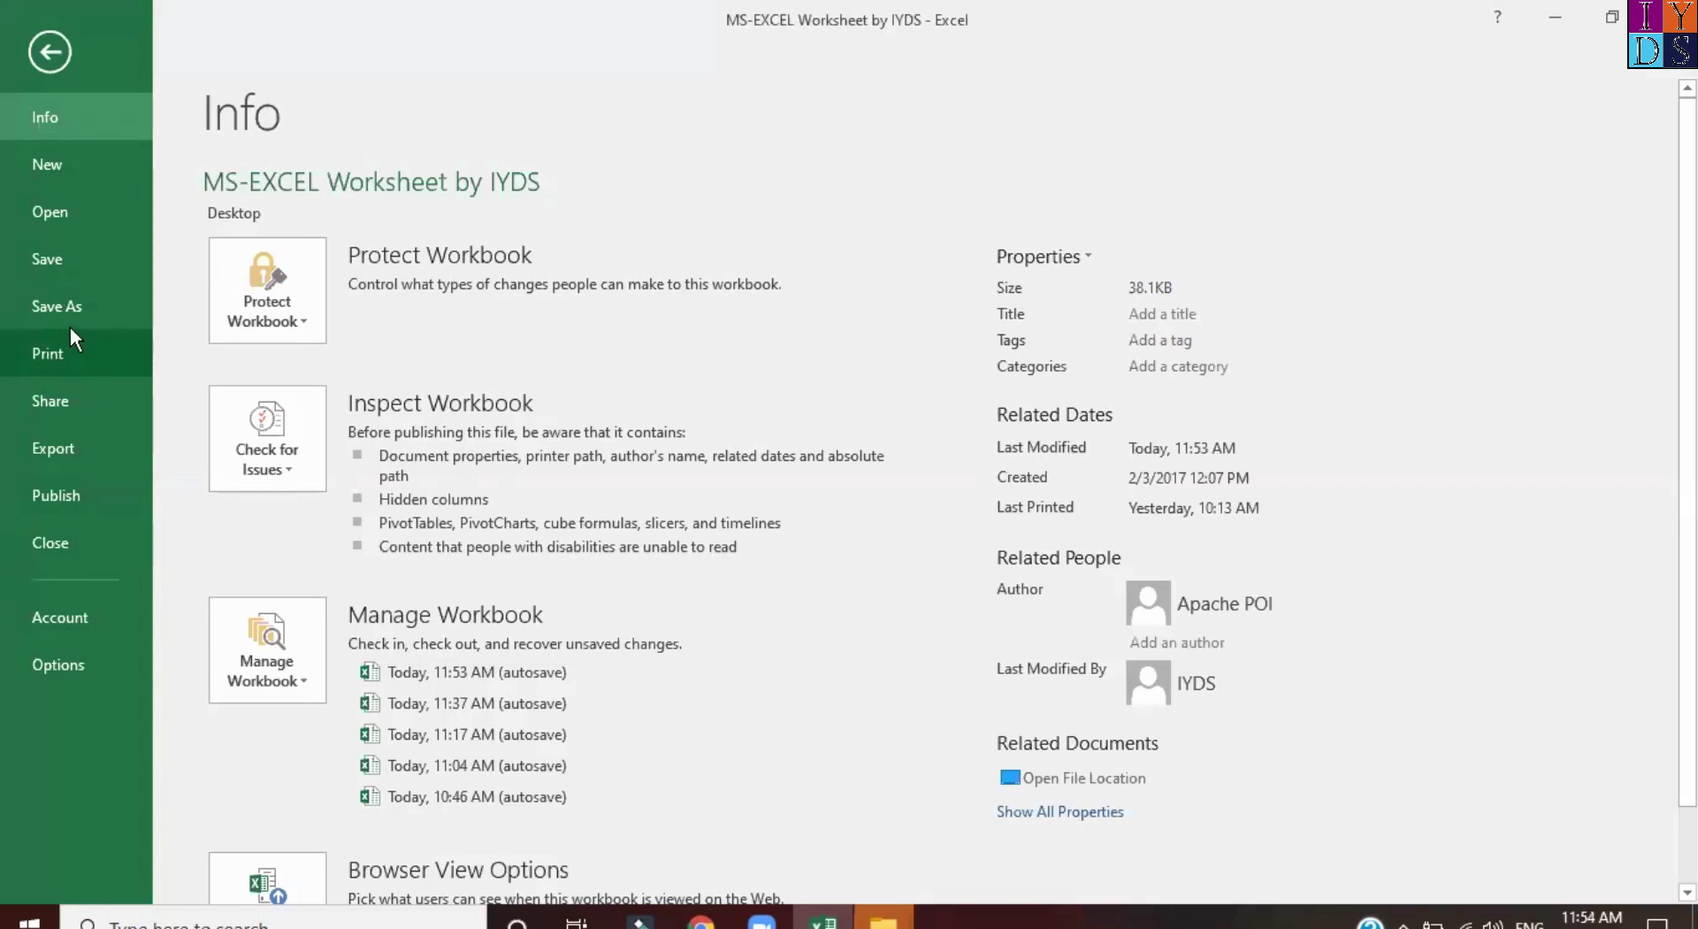
# Show the Name Filter print preview and check the available printers.
pyautogui.click(53, 355)
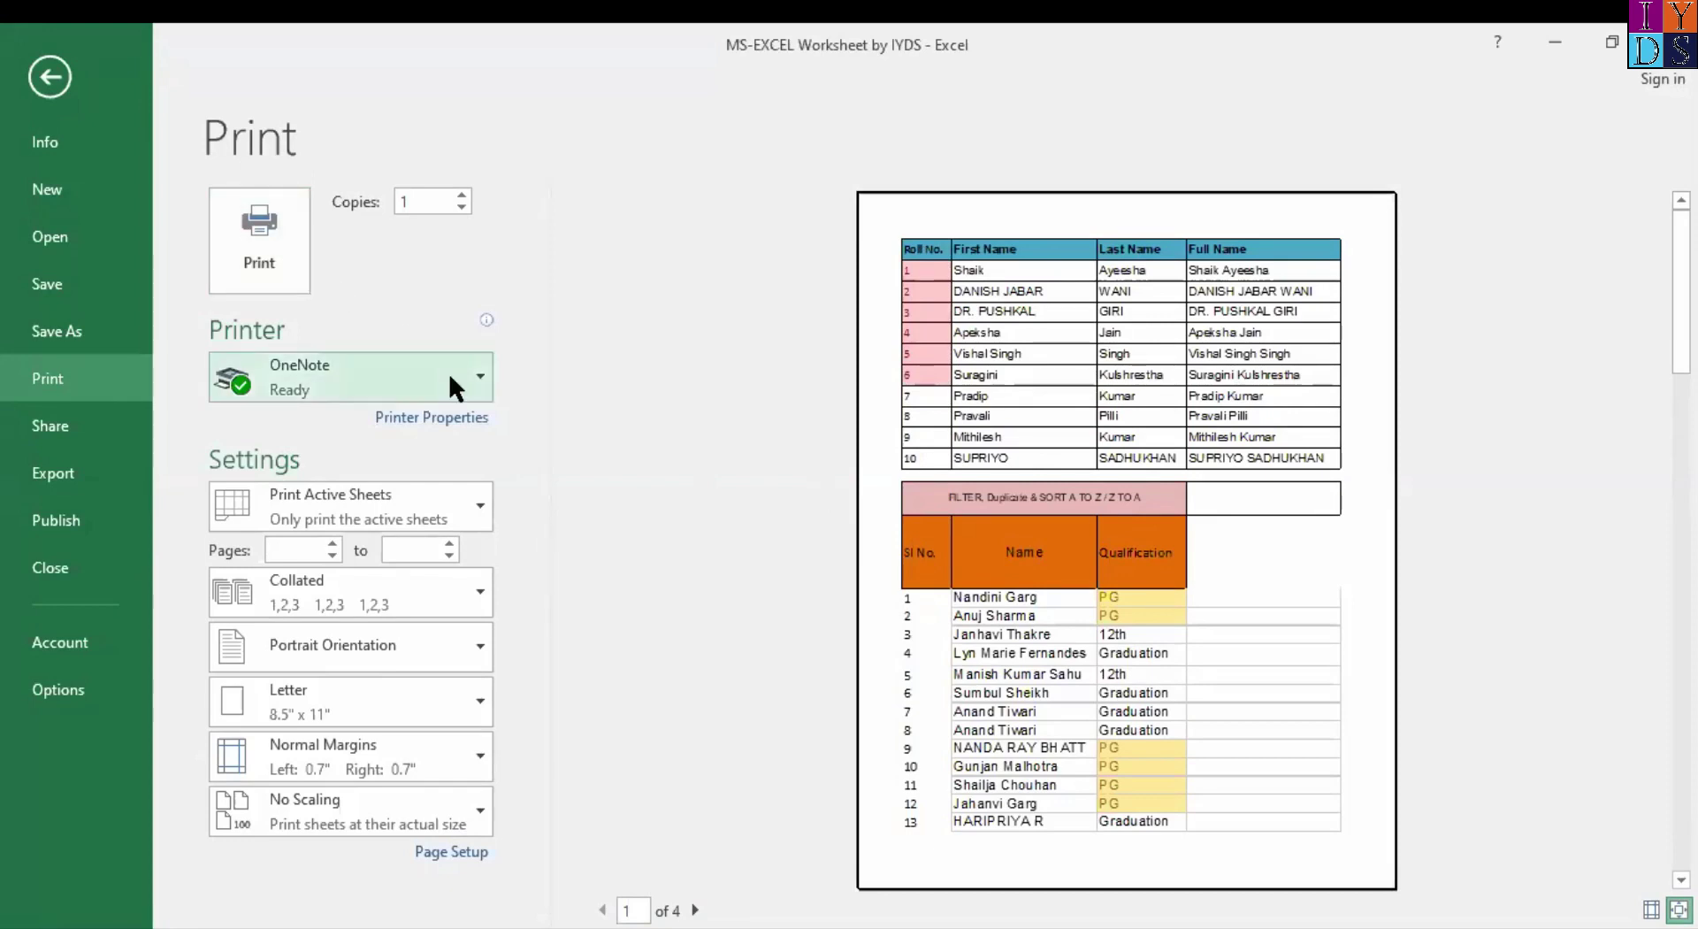
pyautogui.click(474, 395)
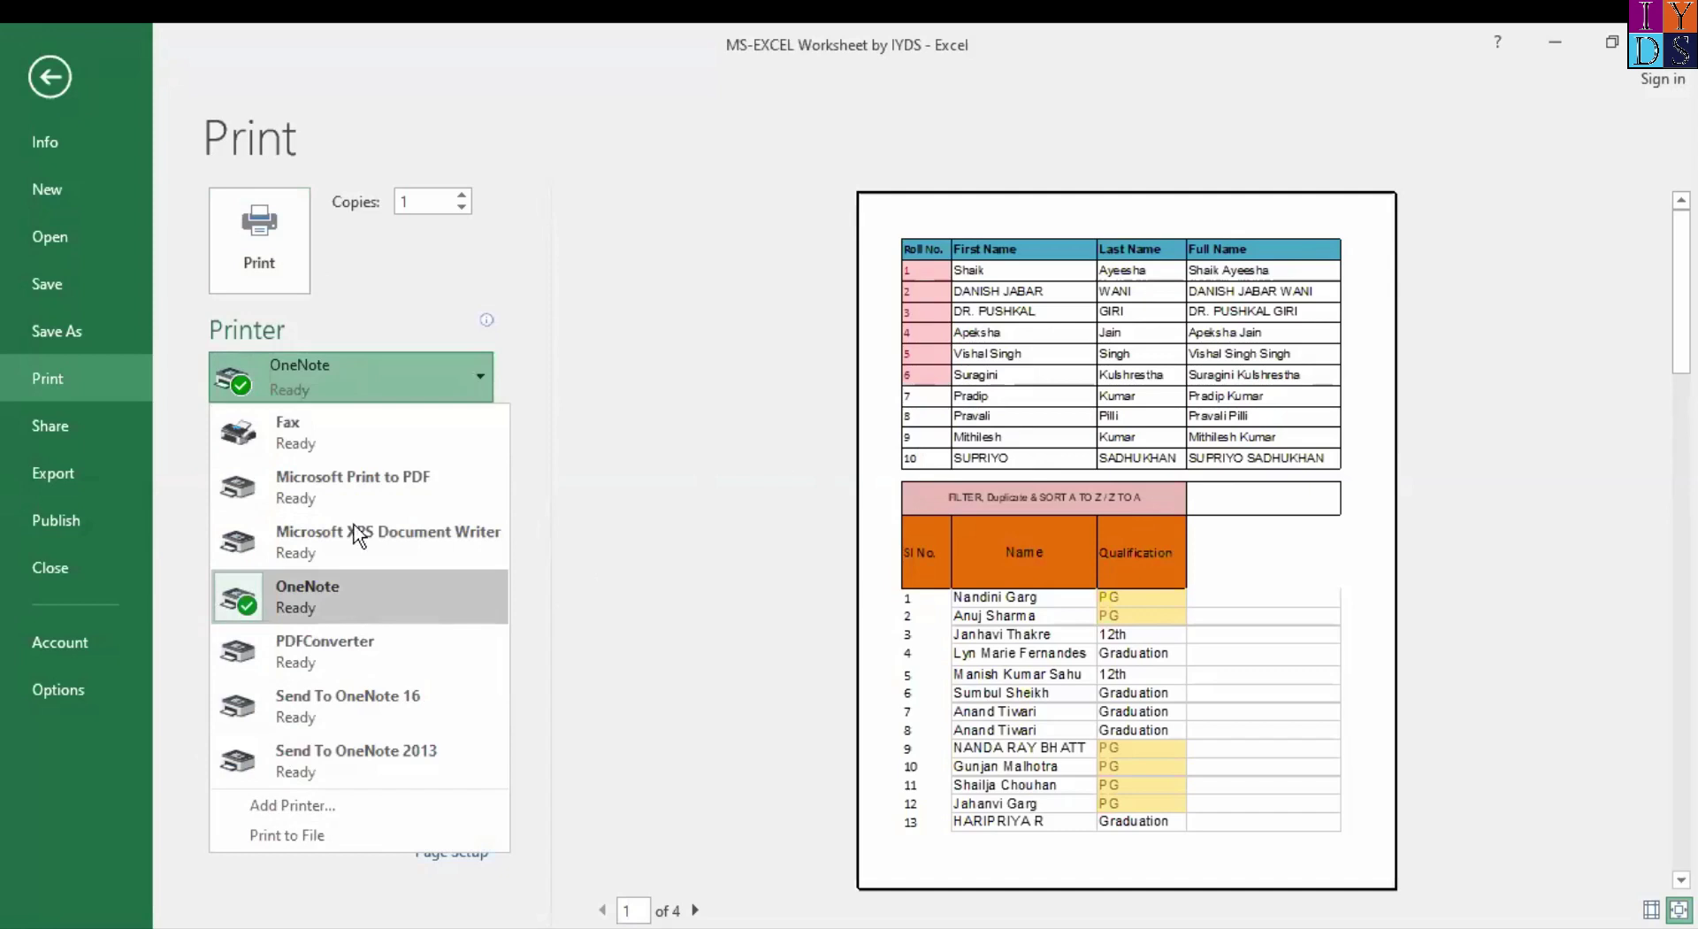
# Keep OneNote as printer and page through preview pages 1–4 and back to page 1.
pyautogui.click(594, 586)
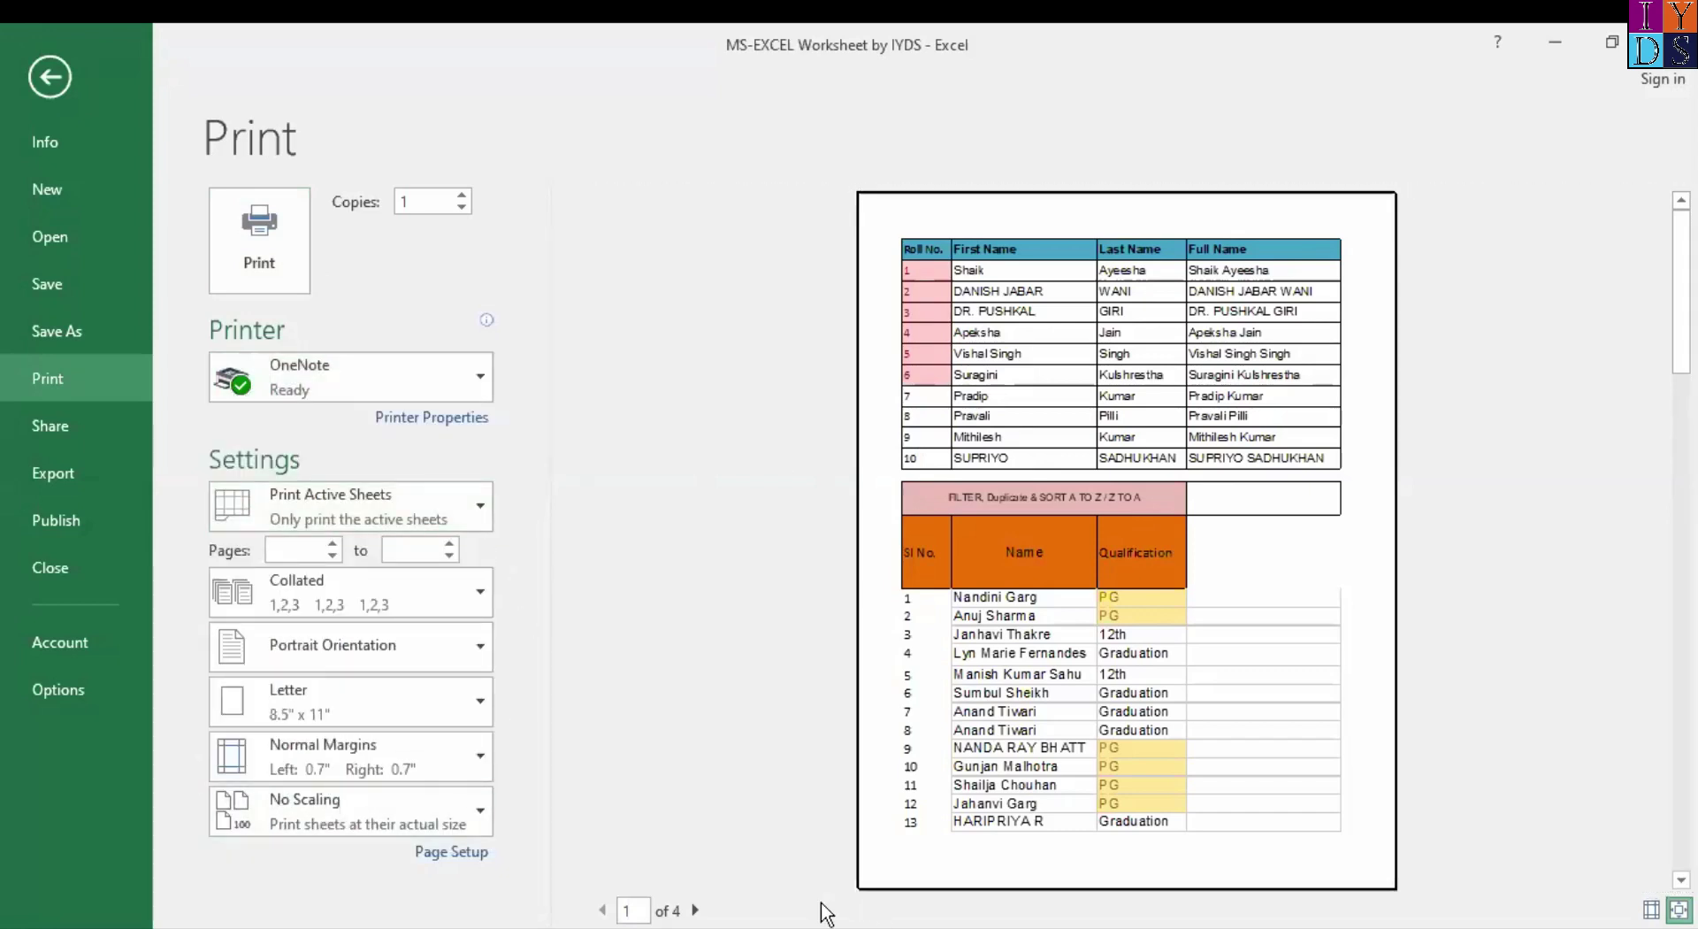
pyautogui.click(696, 909)
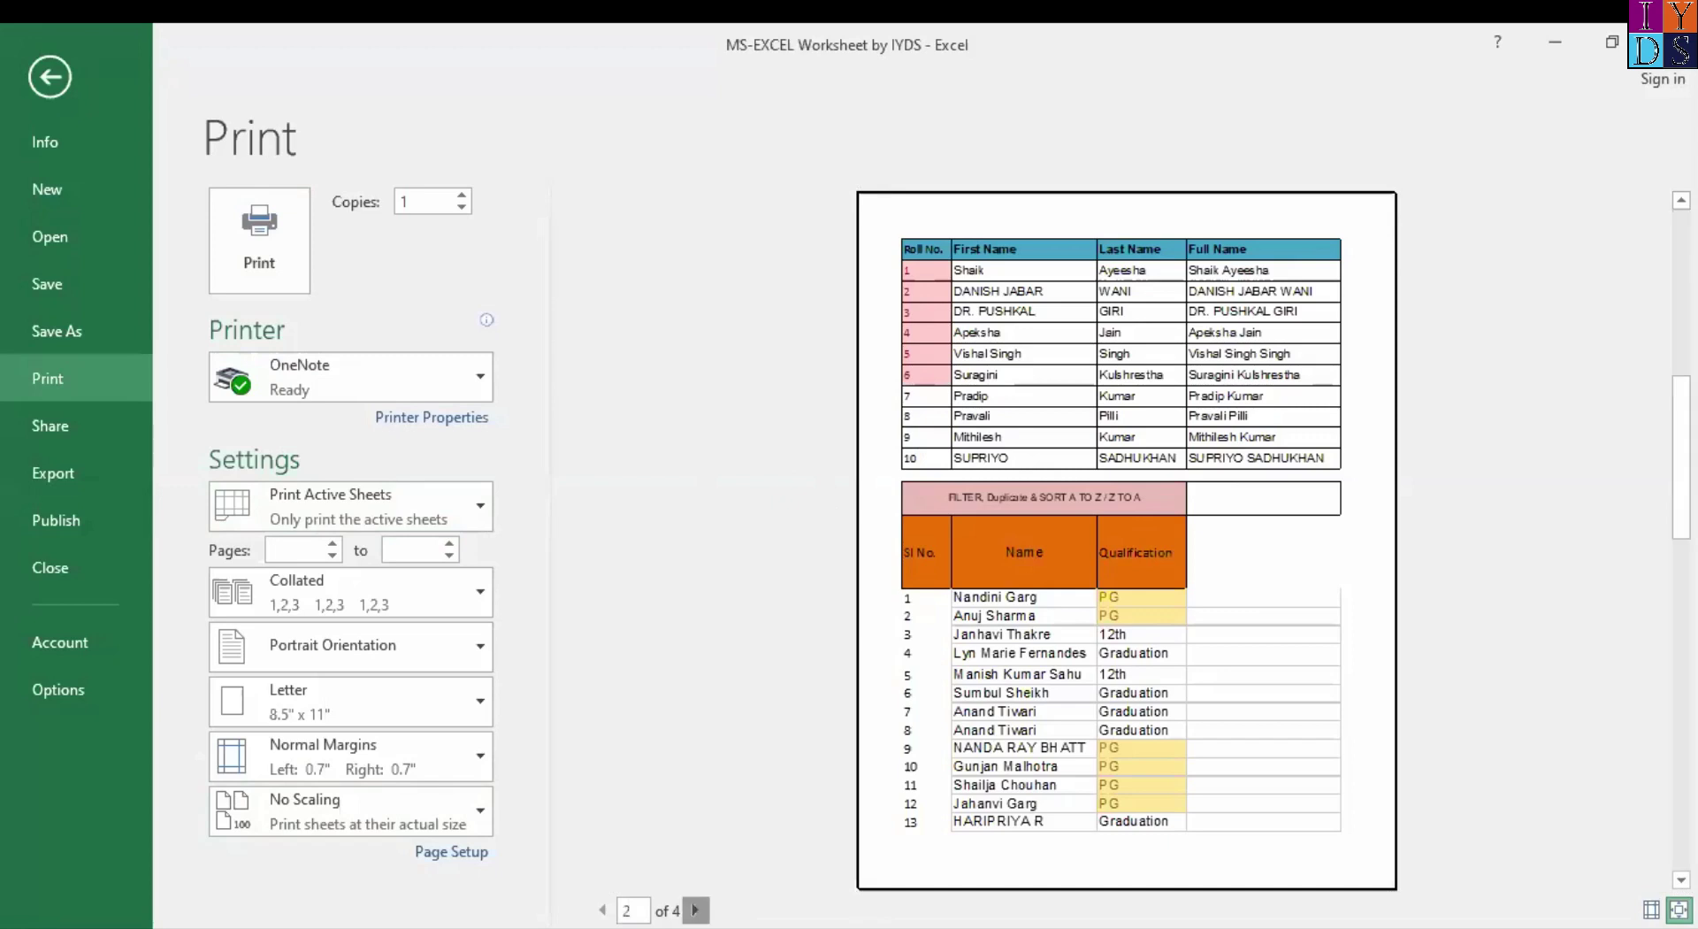
pyautogui.click(695, 910)
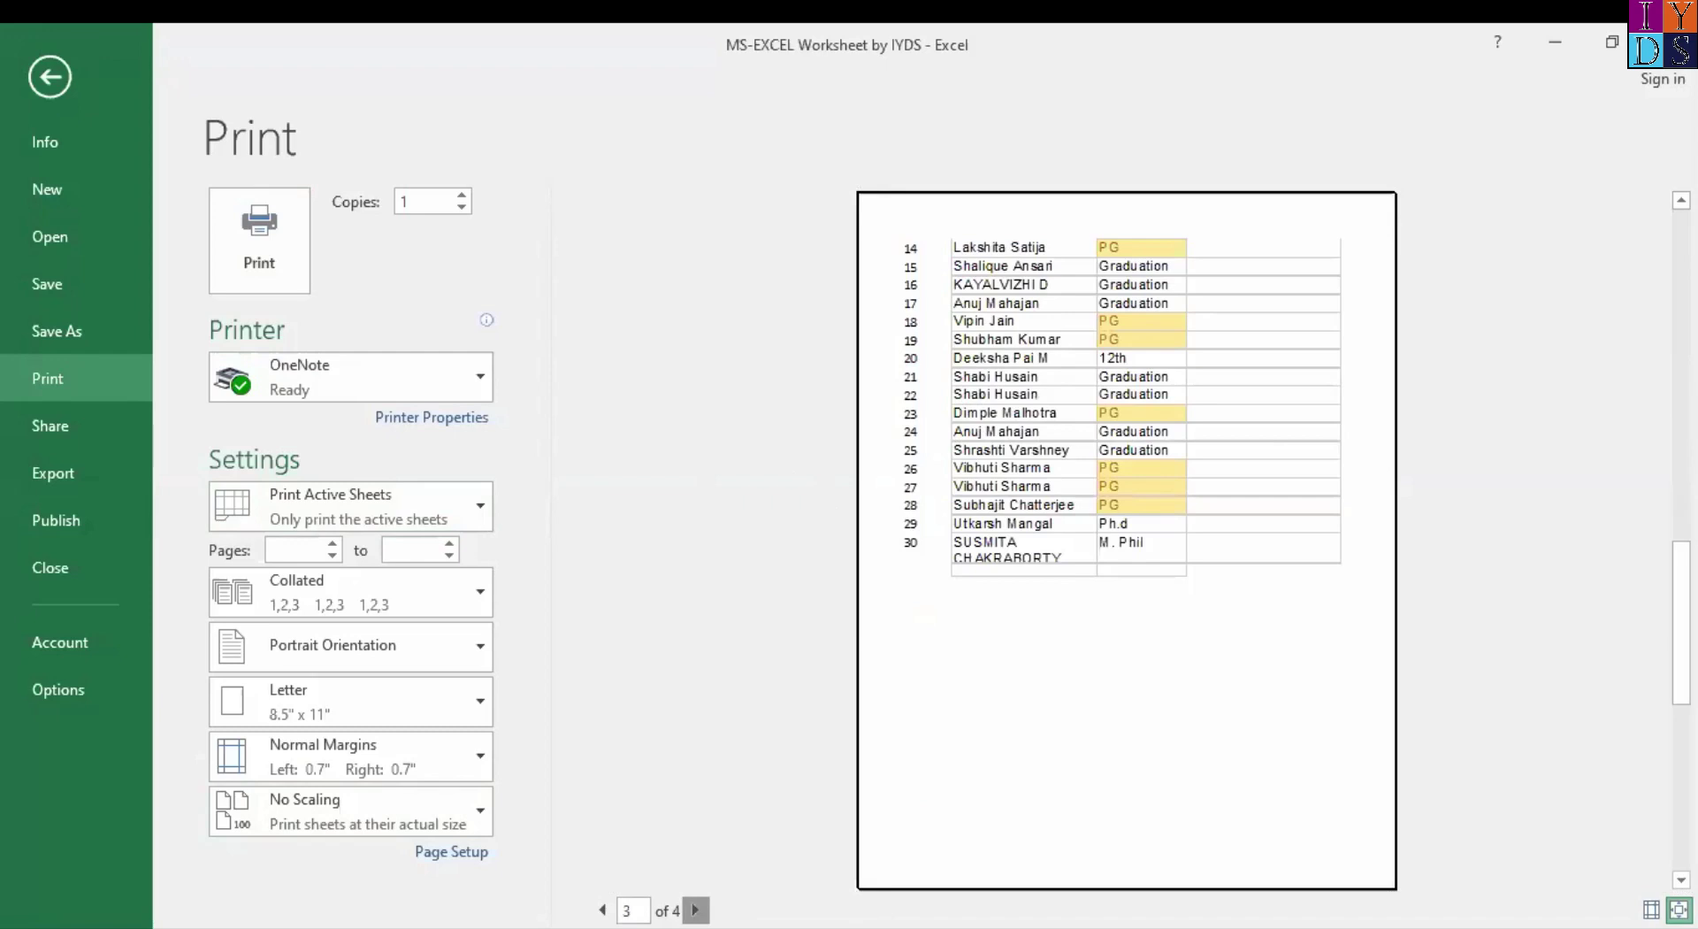
pyautogui.click(695, 909)
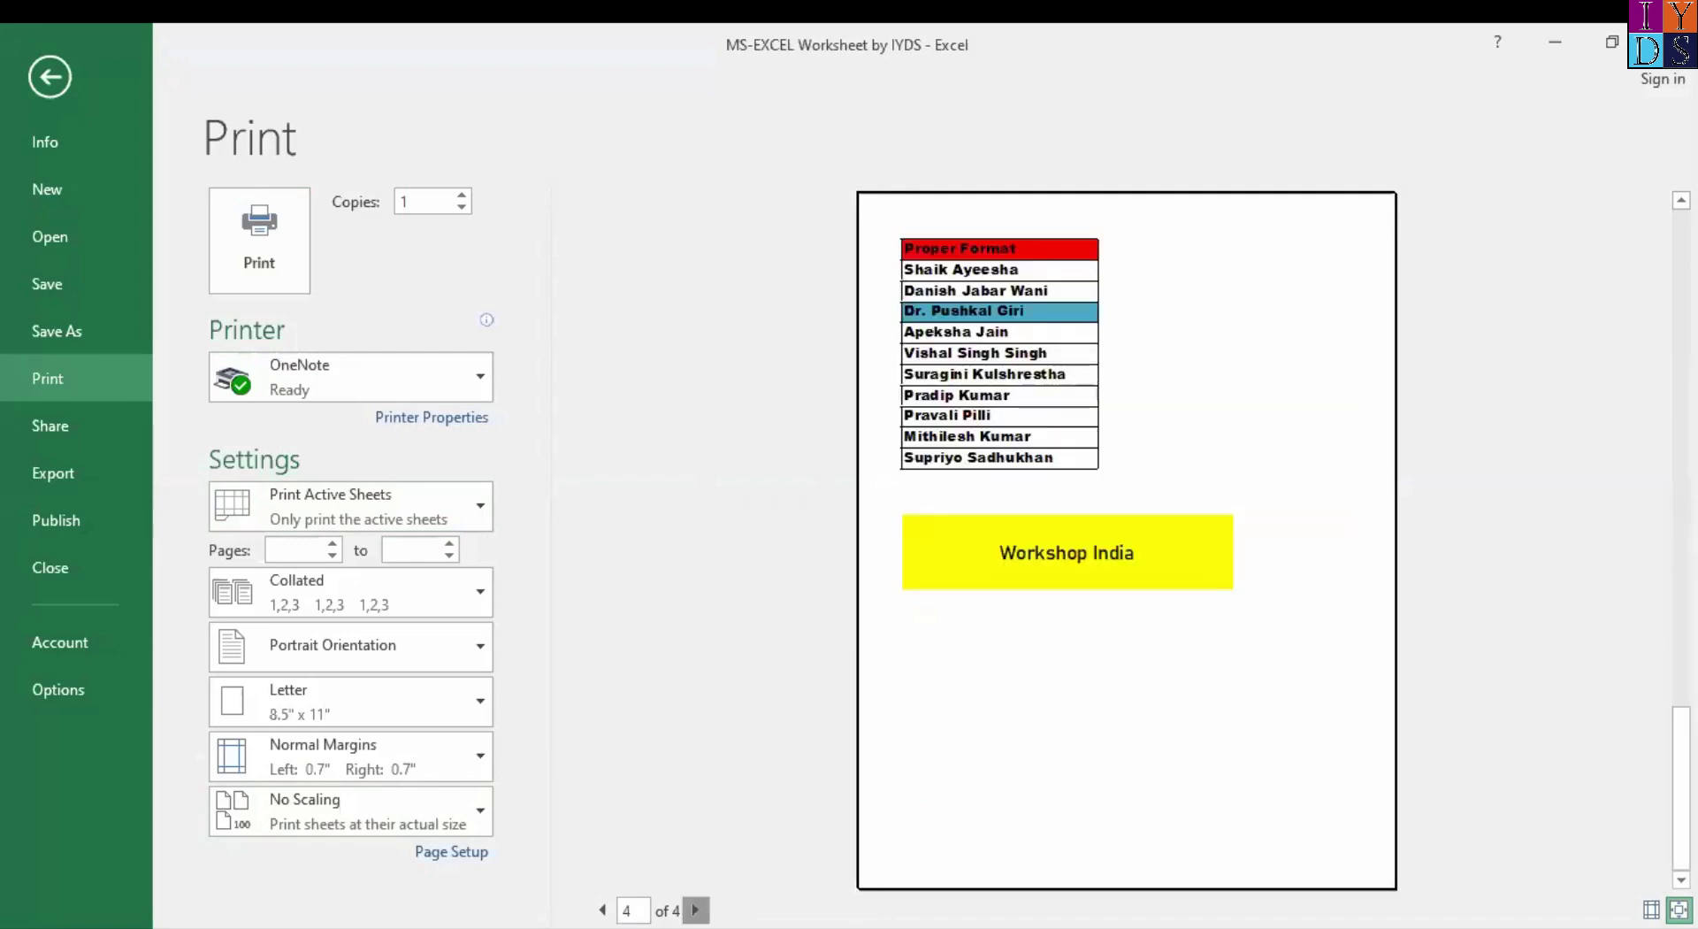
pyautogui.click(602, 909)
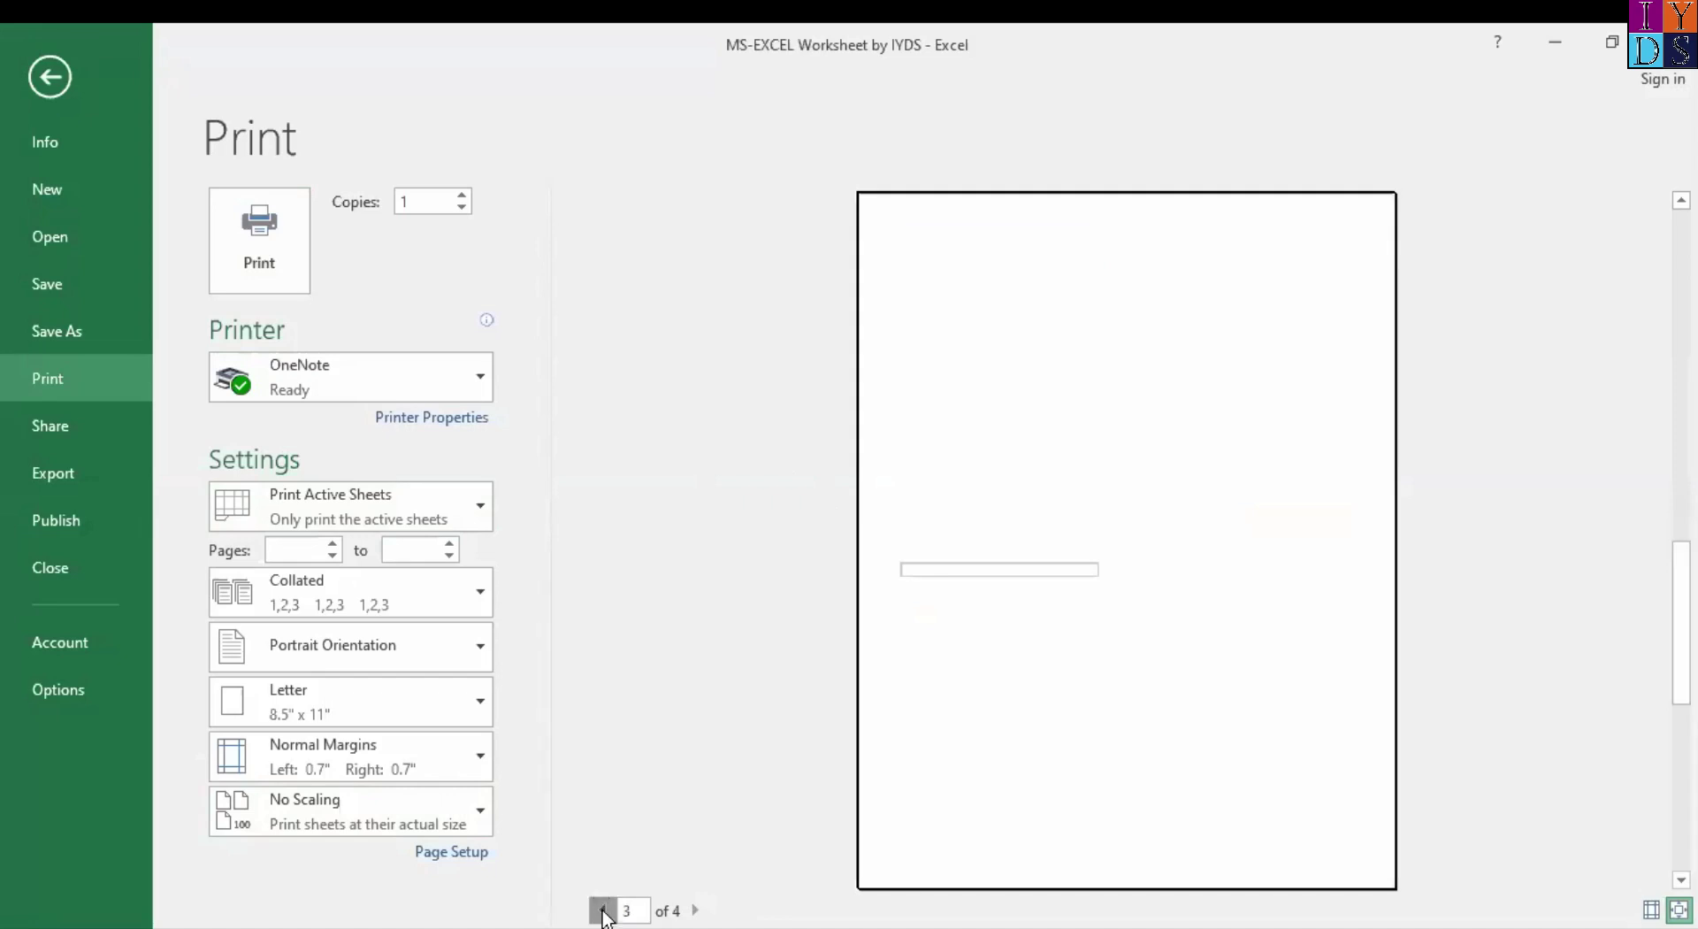
pyautogui.click(602, 910)
pyautogui.click(602, 909)
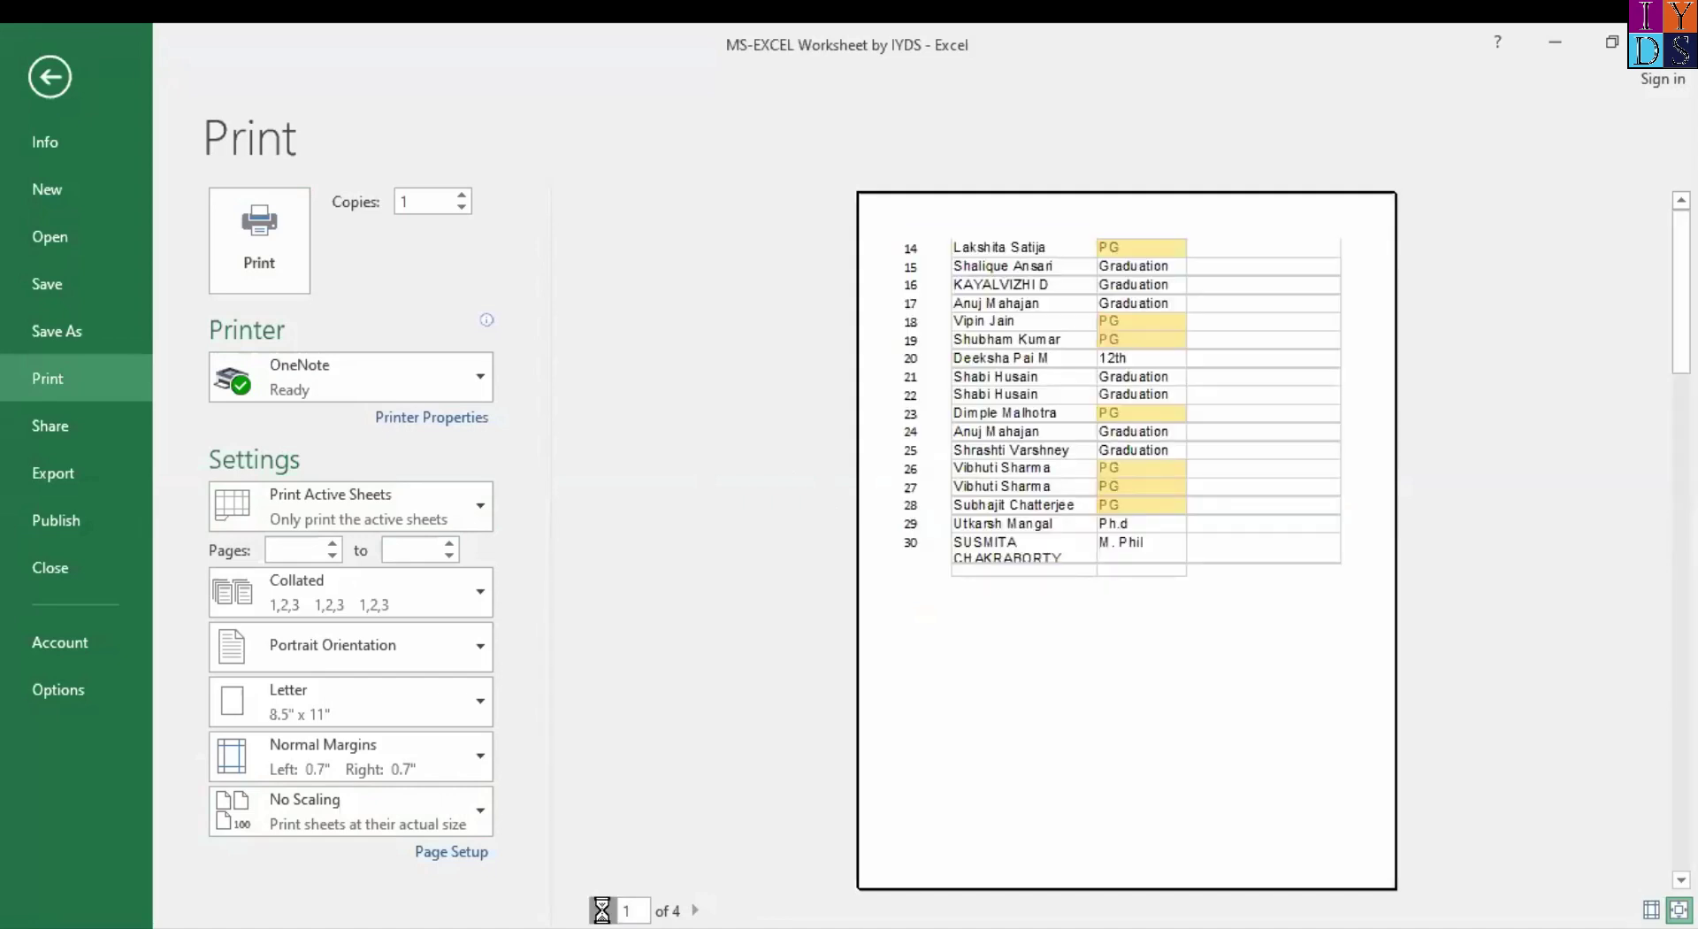
pyautogui.click(300, 551)
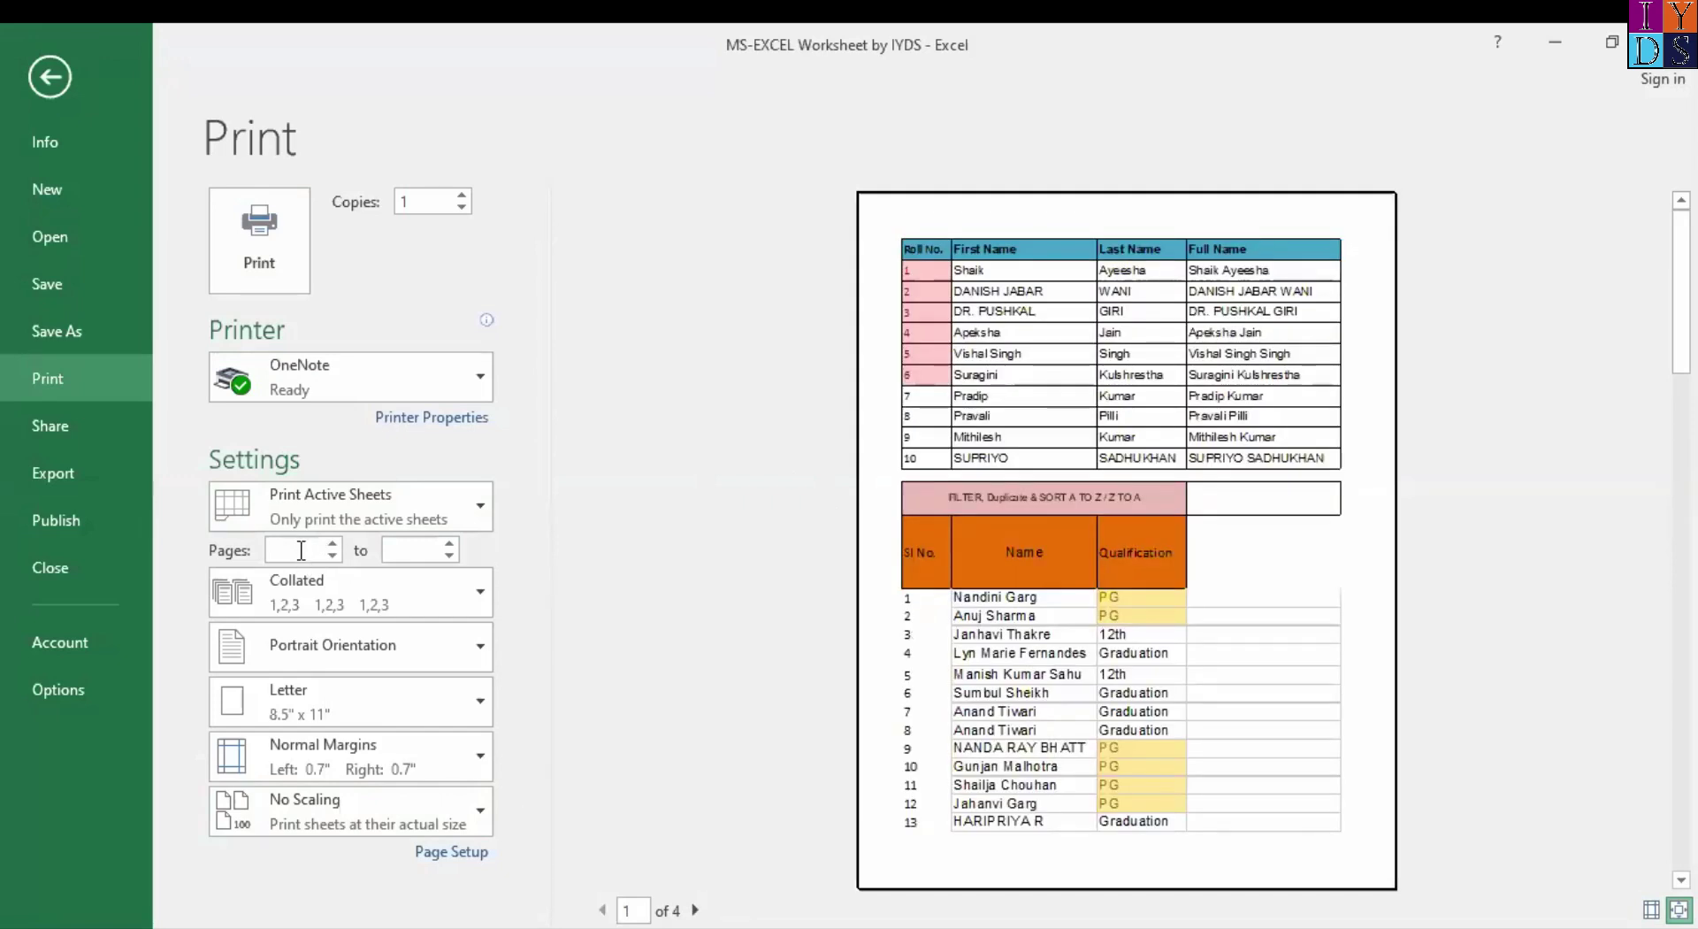
# Limit printing to pages 1 to 2 and set the paper size to A4.
pyautogui.press('Tab')
pyautogui.write('1')
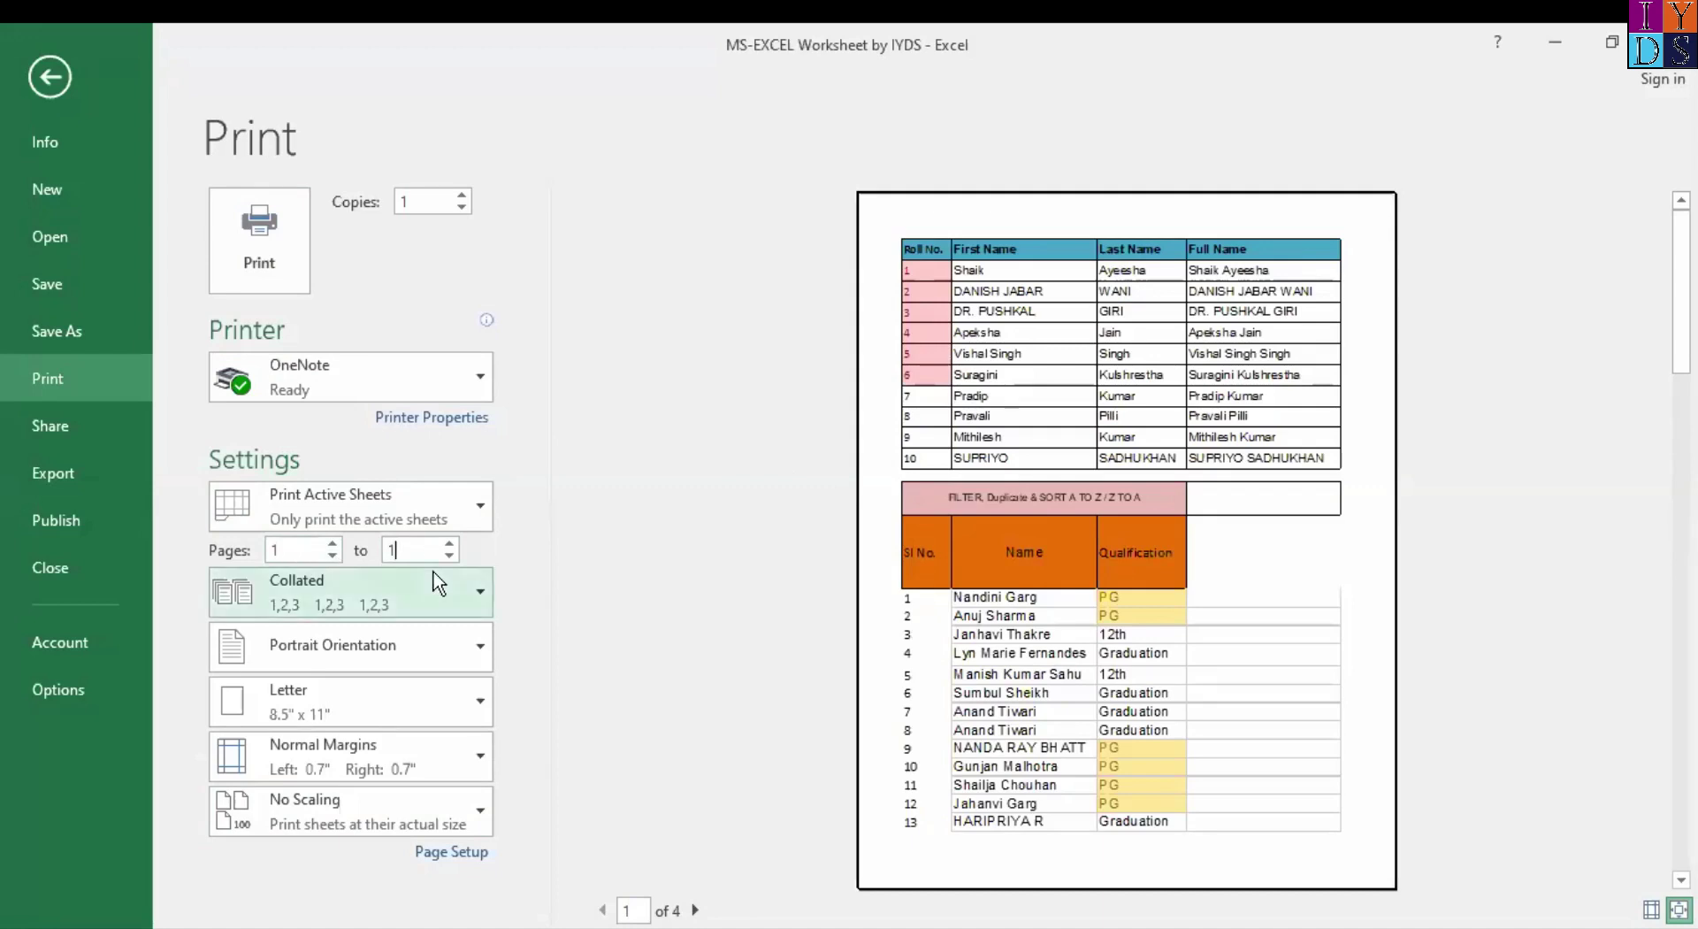
pyautogui.press('BackSpace')
pyautogui.write('2')
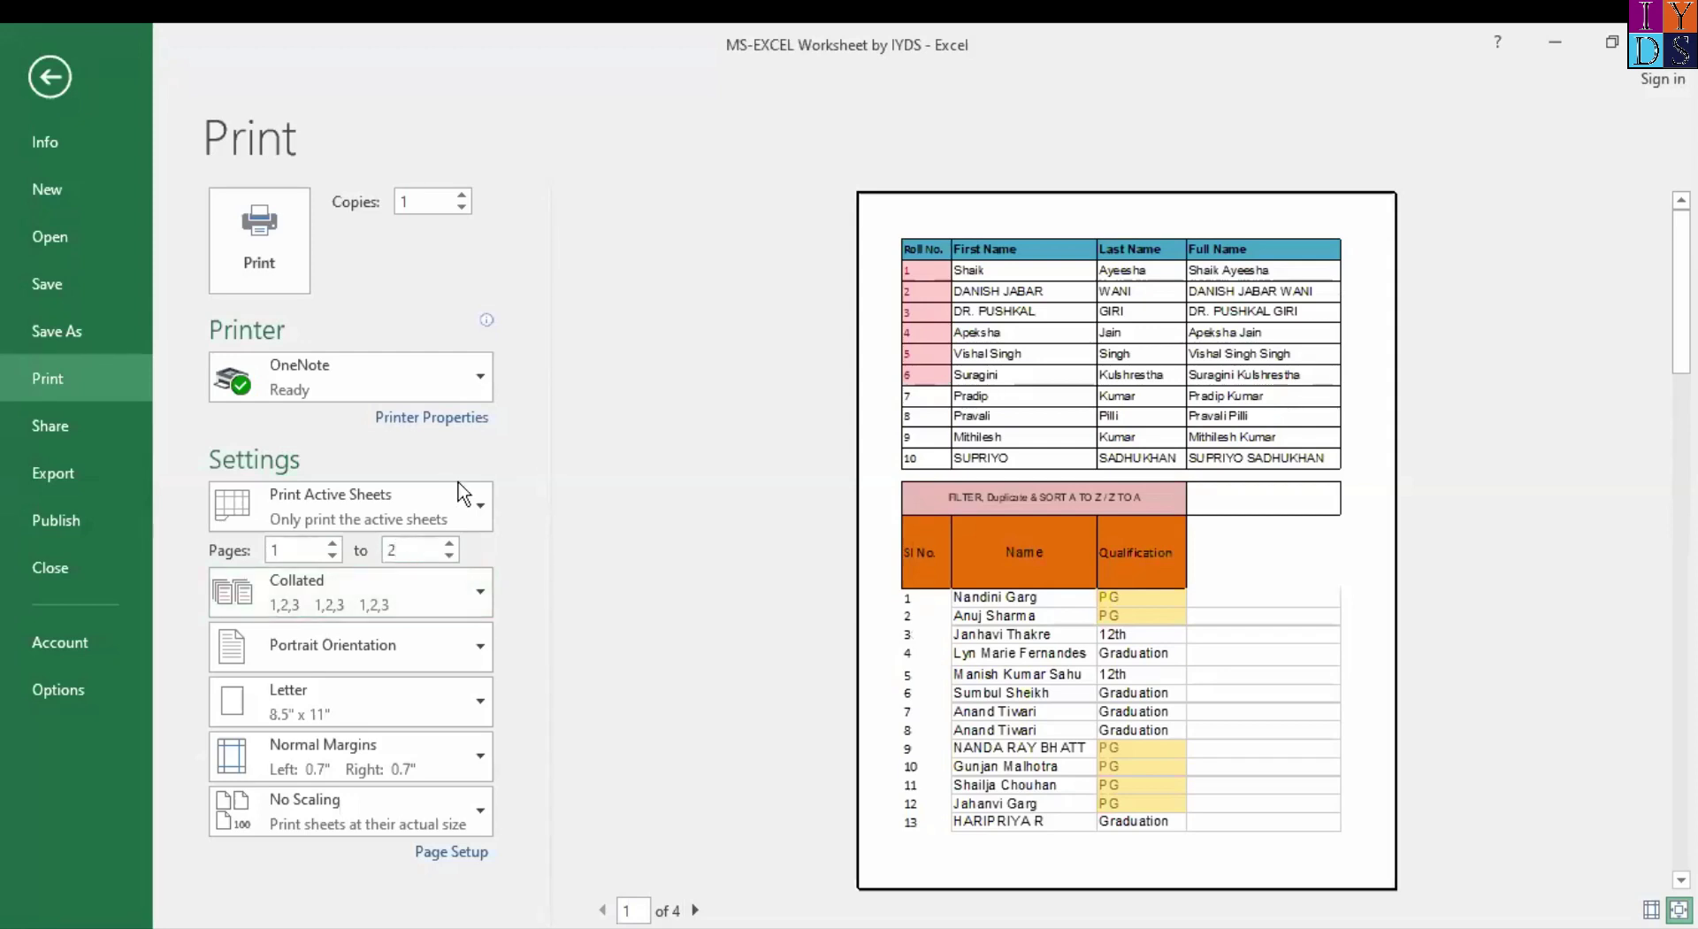
pyautogui.click(477, 699)
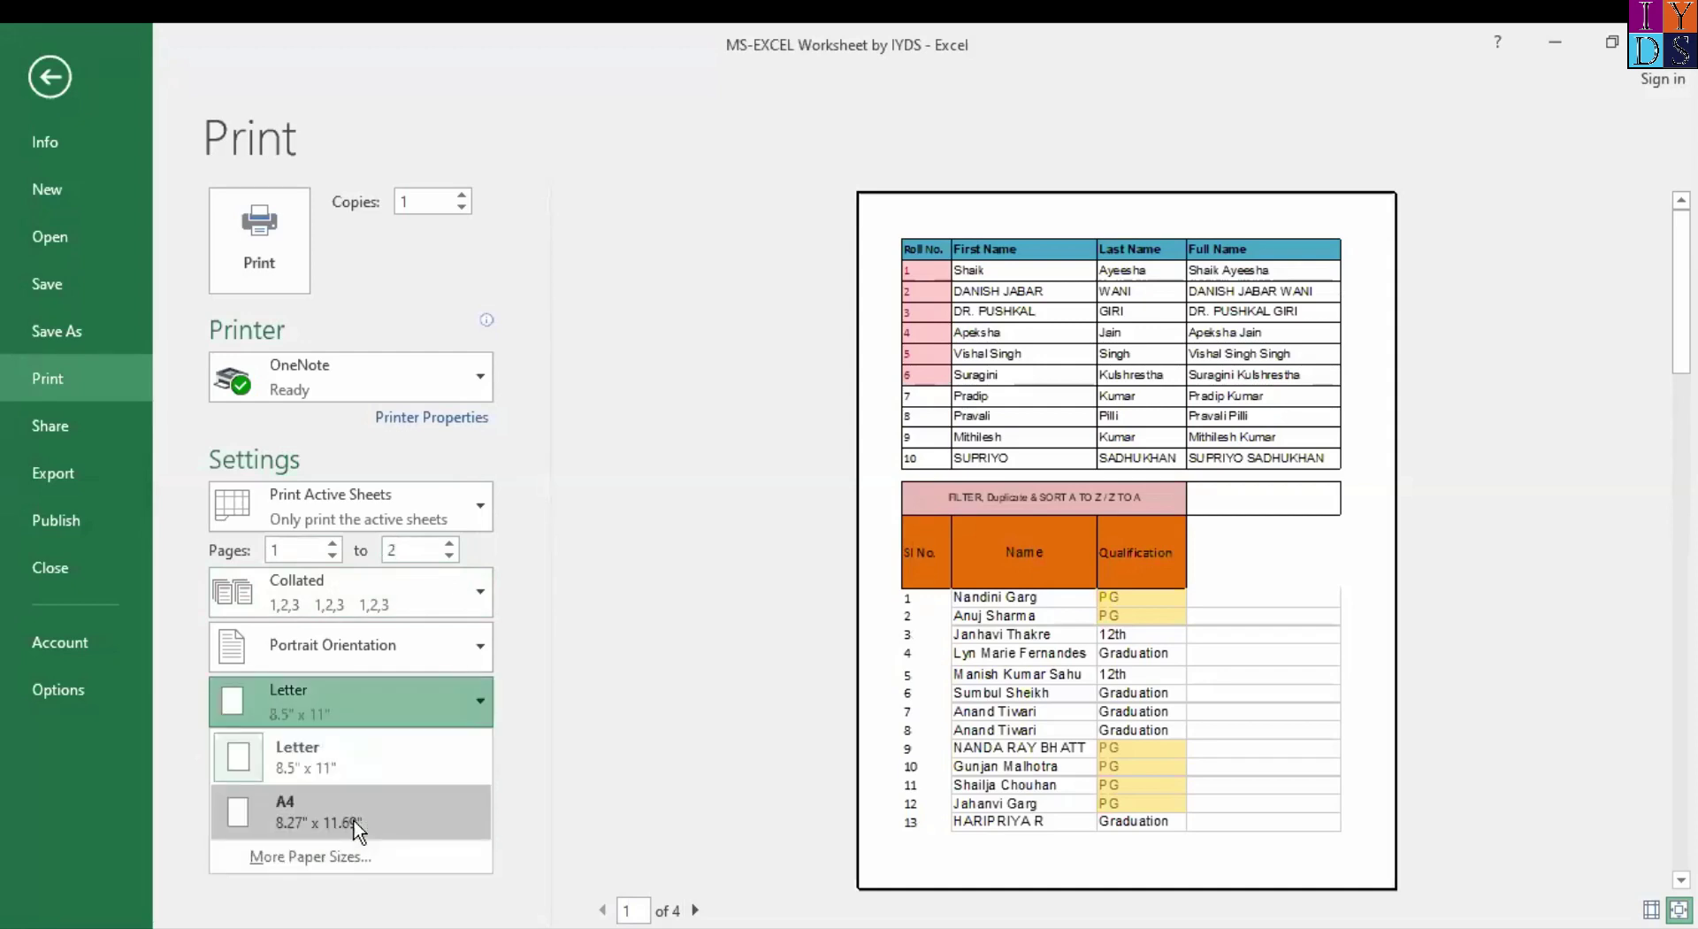
pyautogui.click(353, 821)
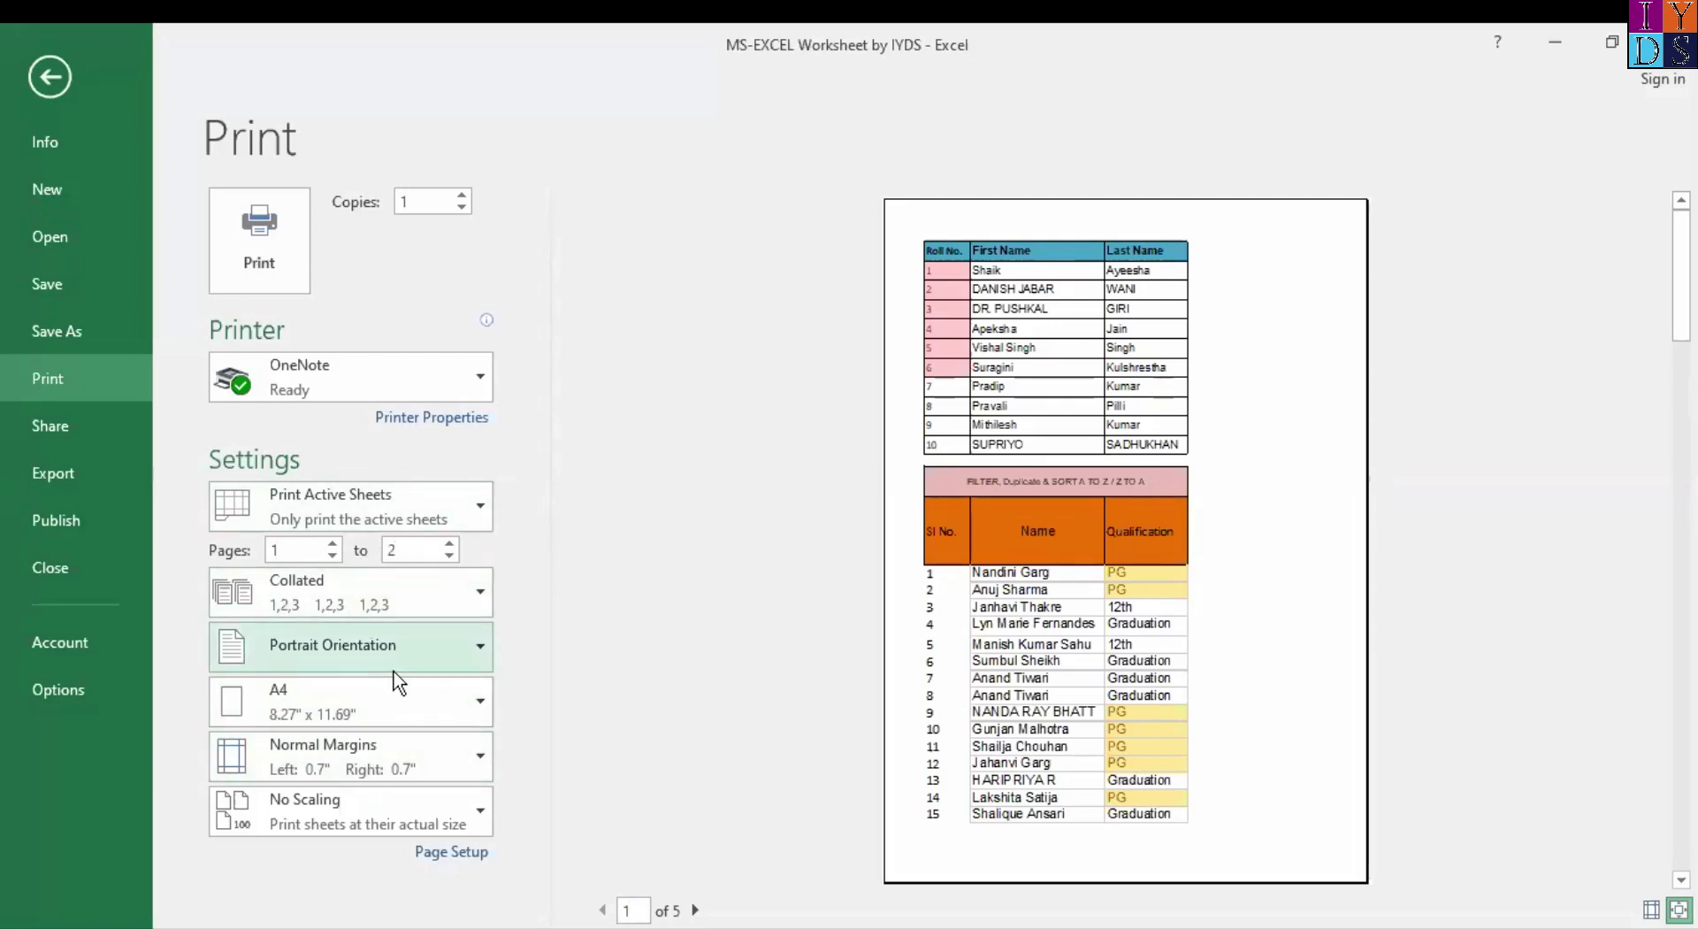
pyautogui.doubleClick(295, 548)
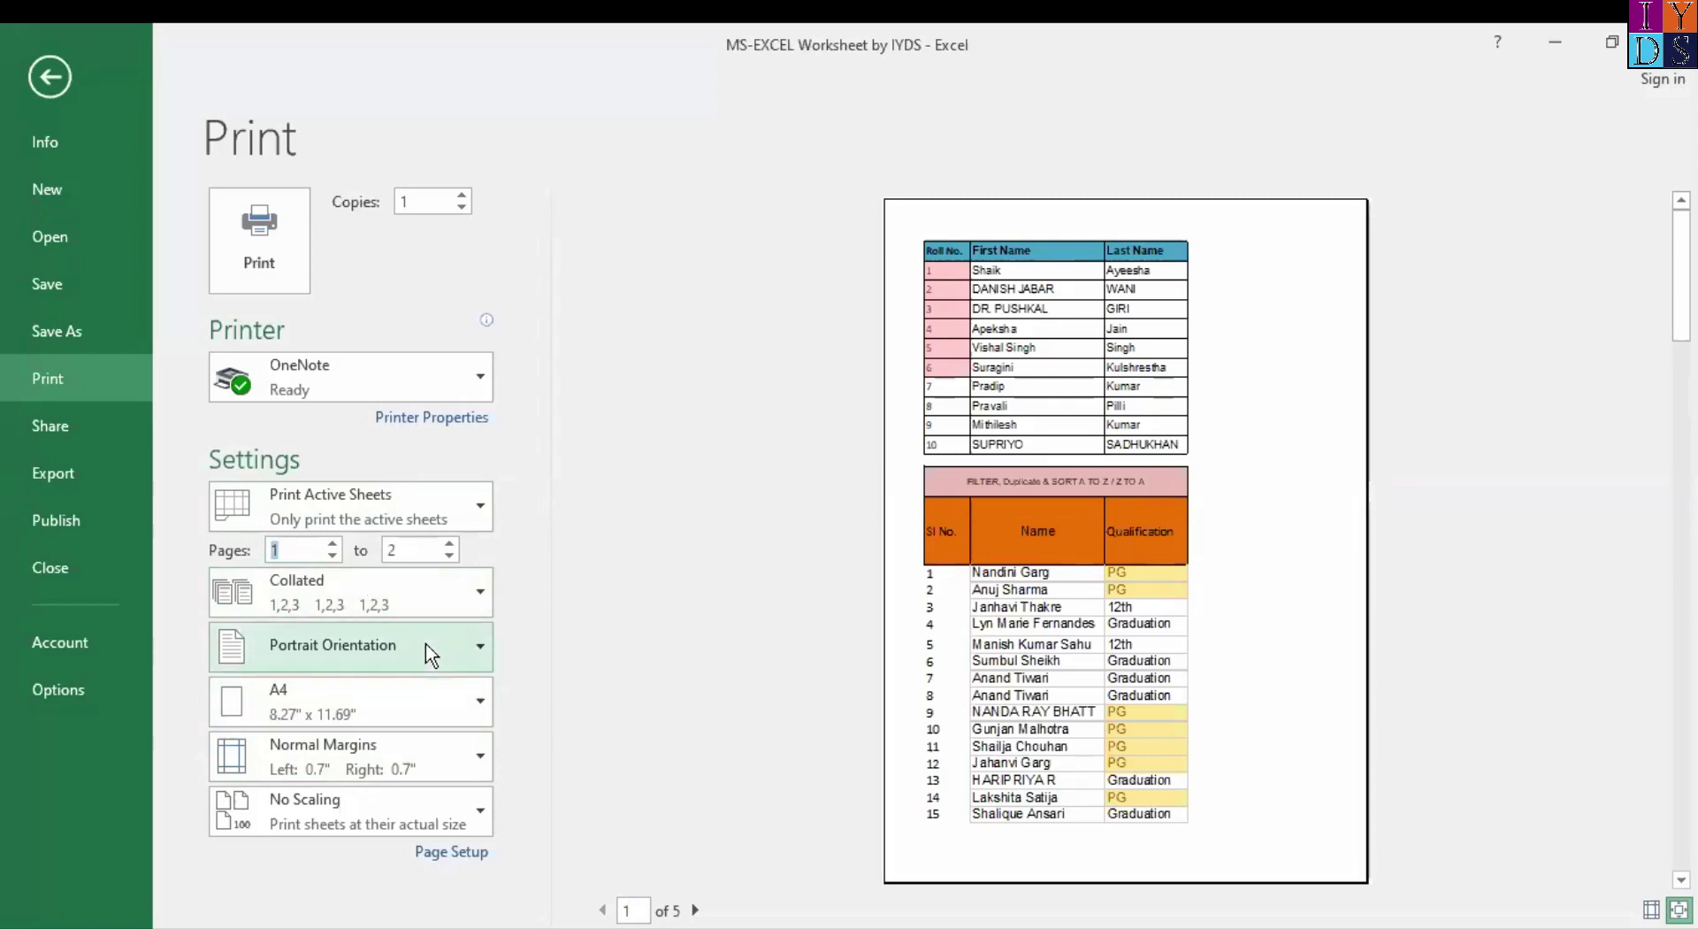
# Choose Portrait orientation and return from Print to the Name Filter worksheet.
pyautogui.click(478, 655)
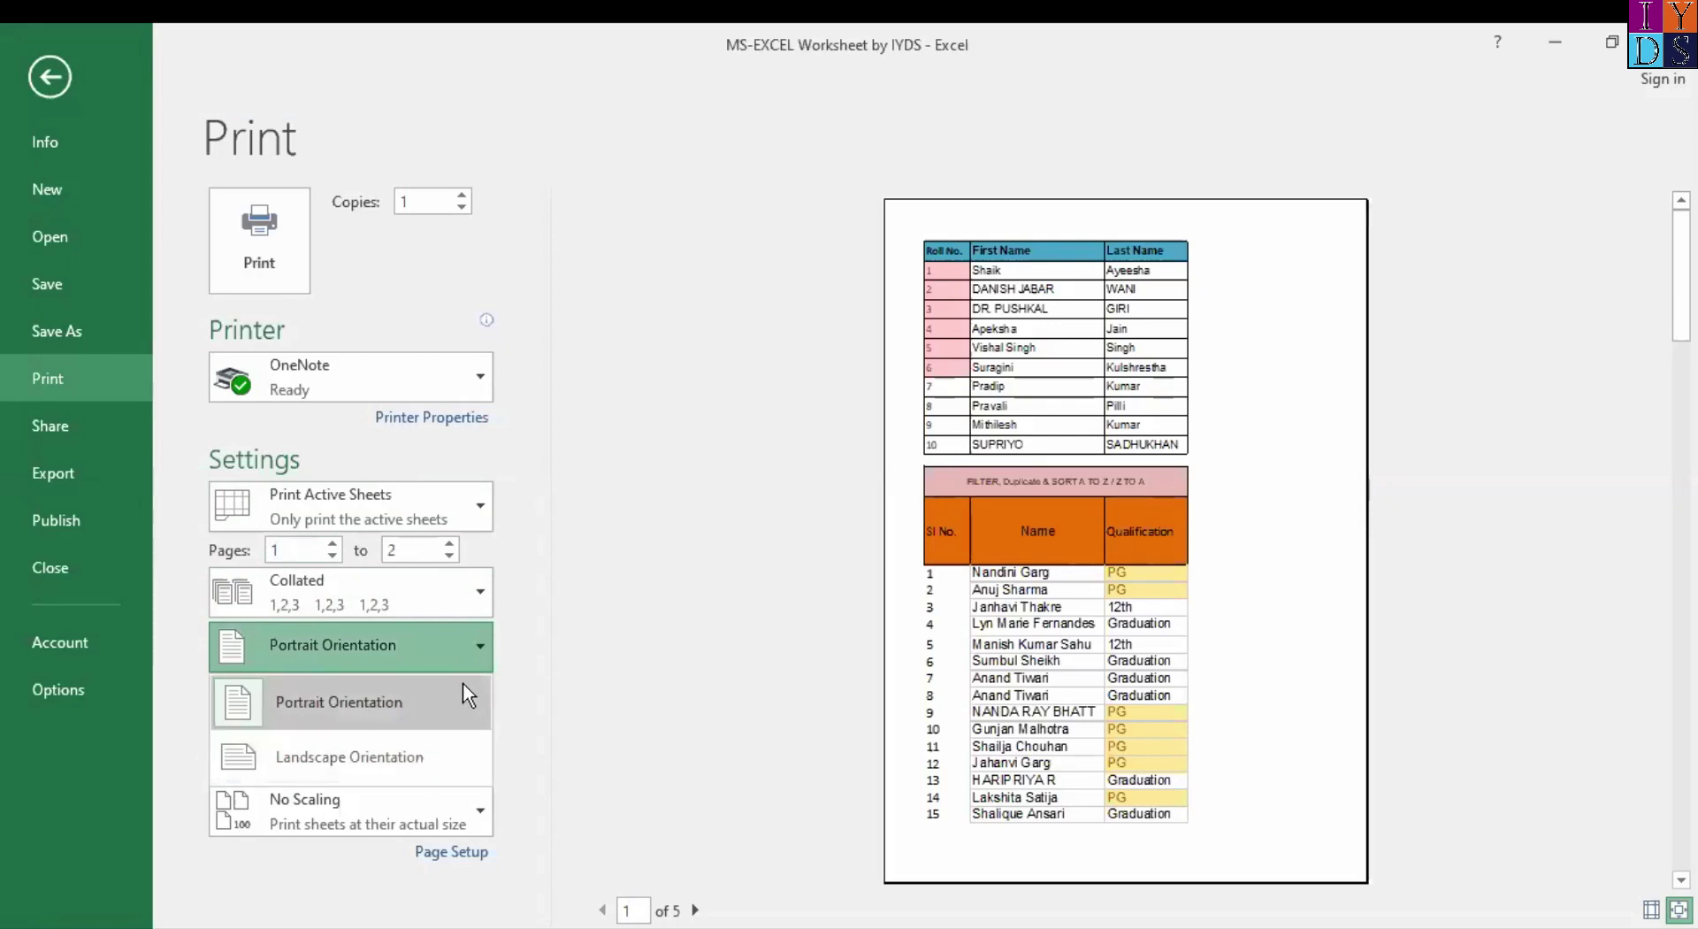
pyautogui.click(580, 613)
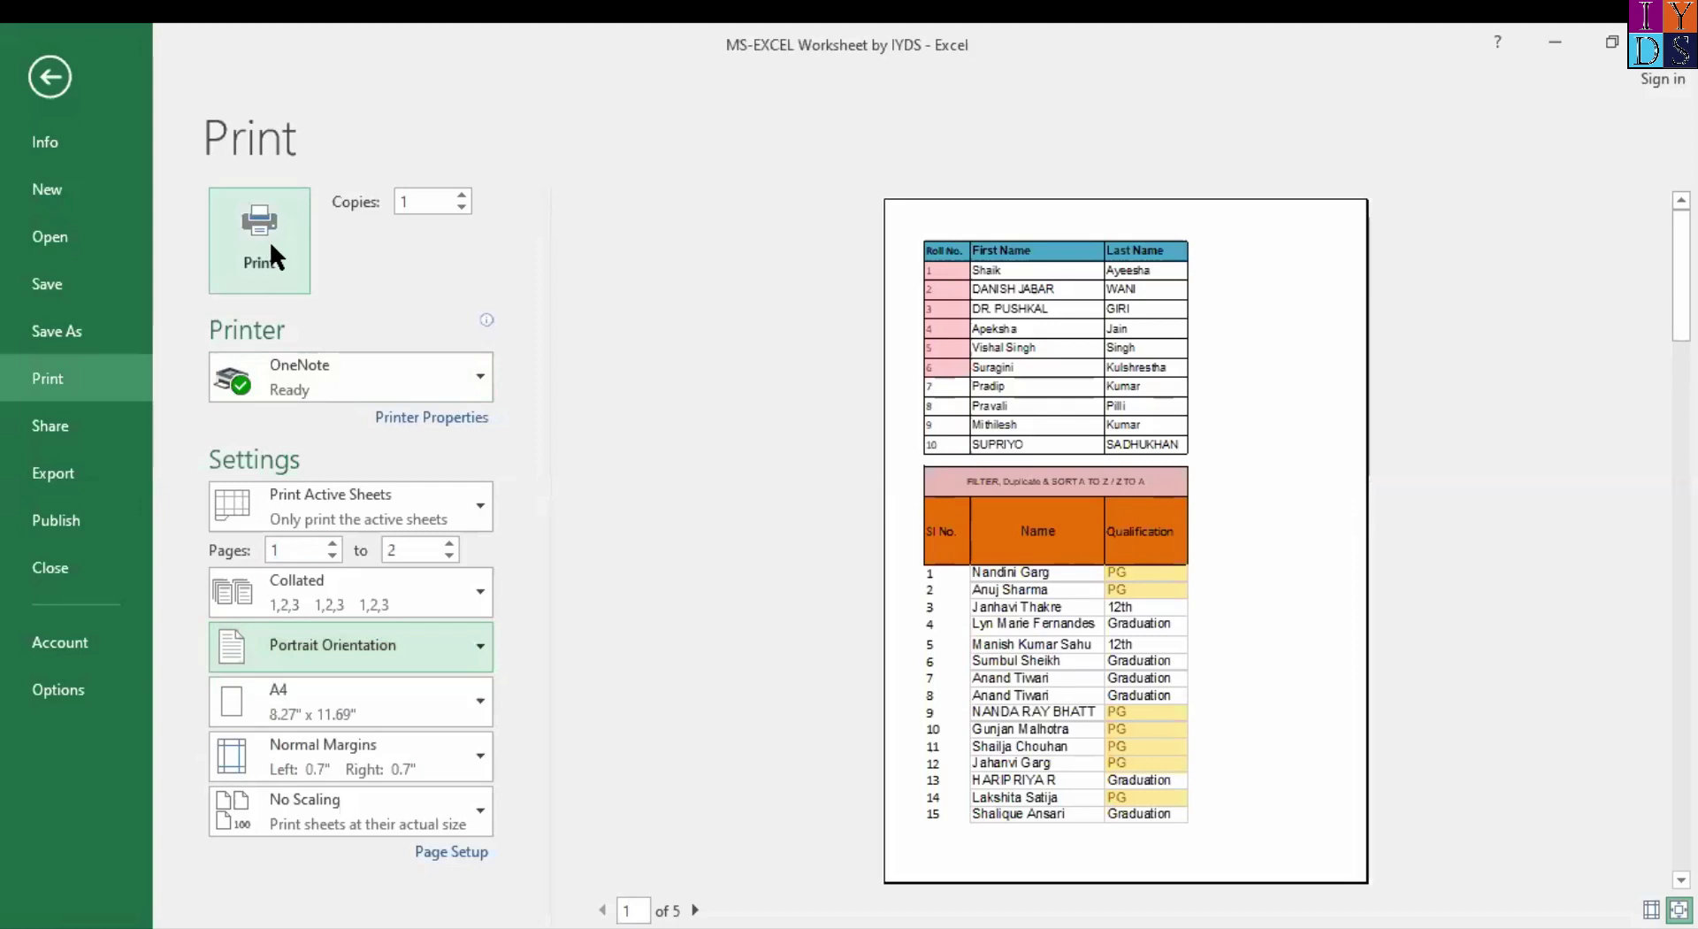
pyautogui.click(49, 77)
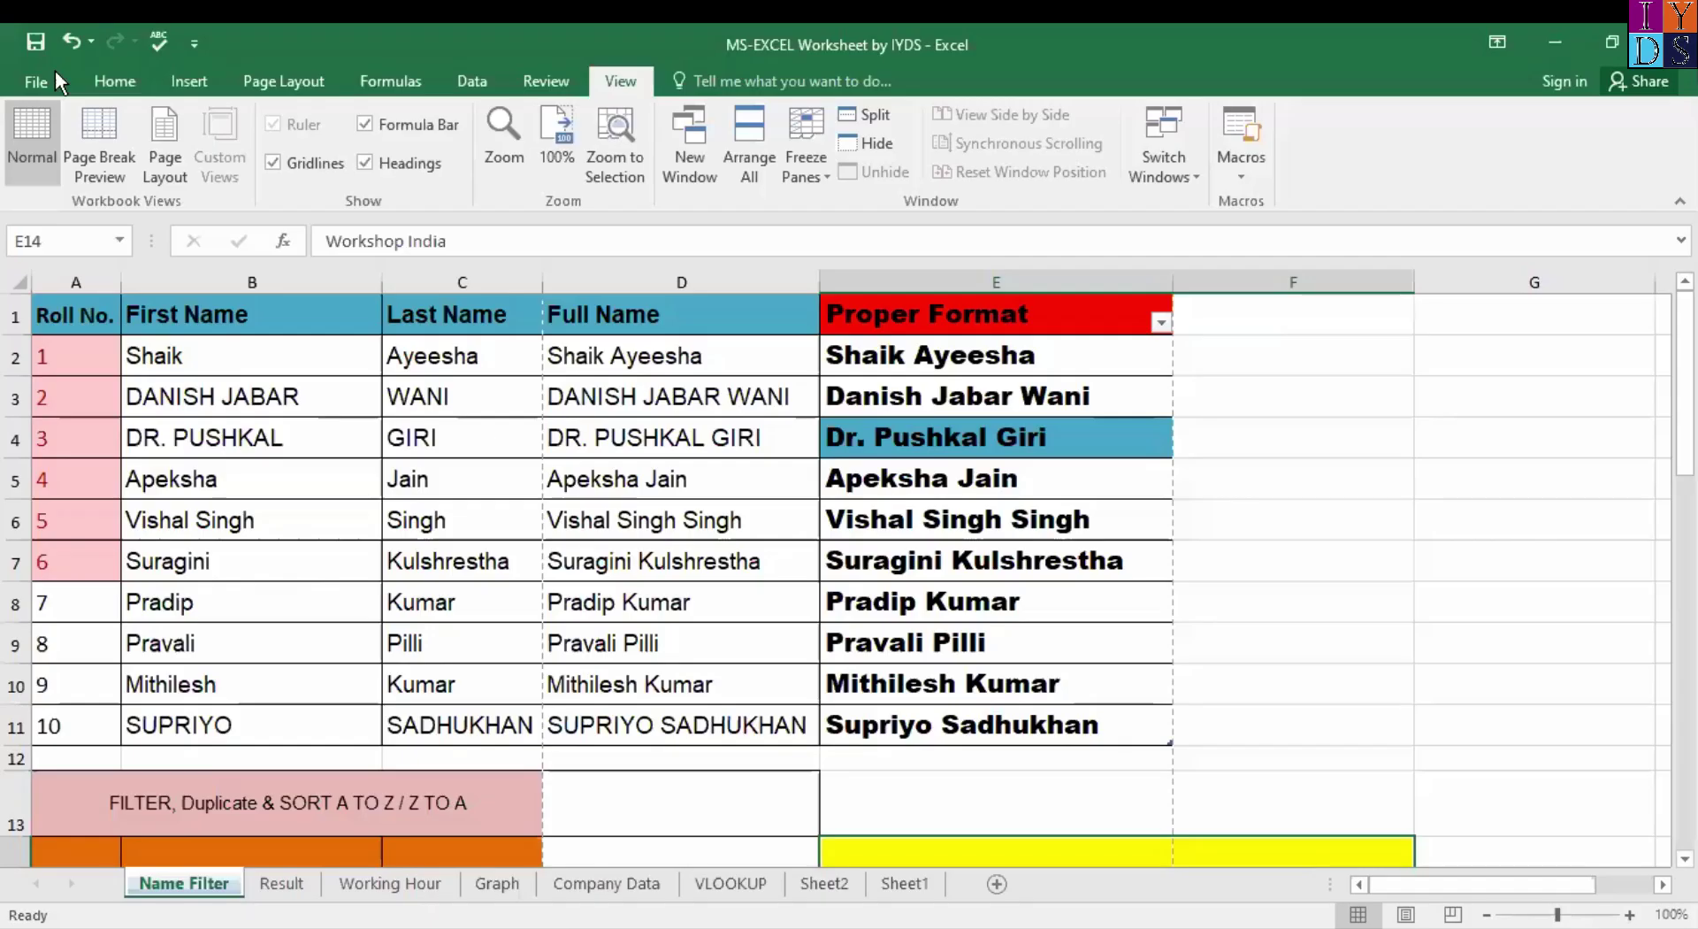